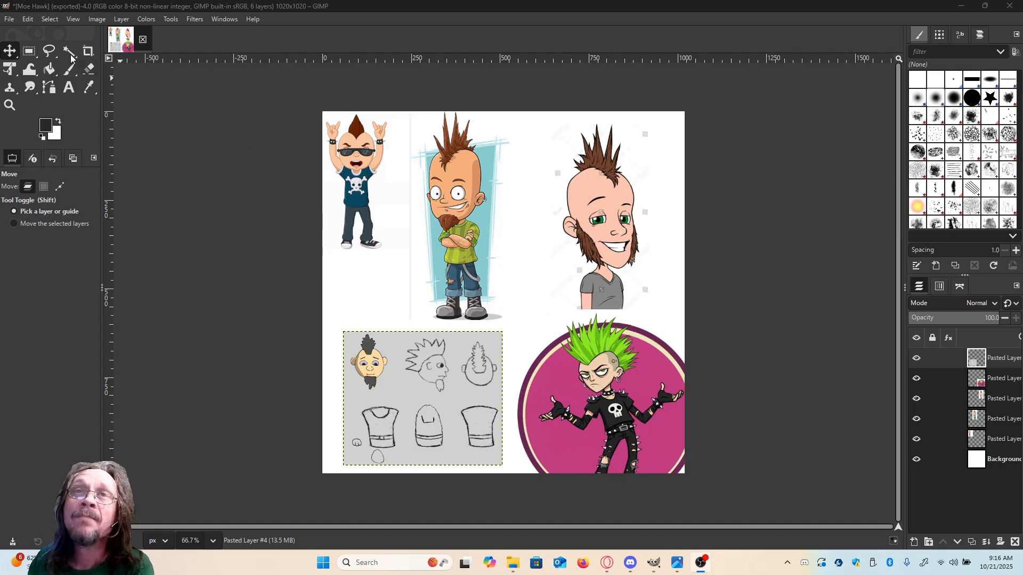
Create a new blank image 512 px wide and 512 px high.
click(7, 19)
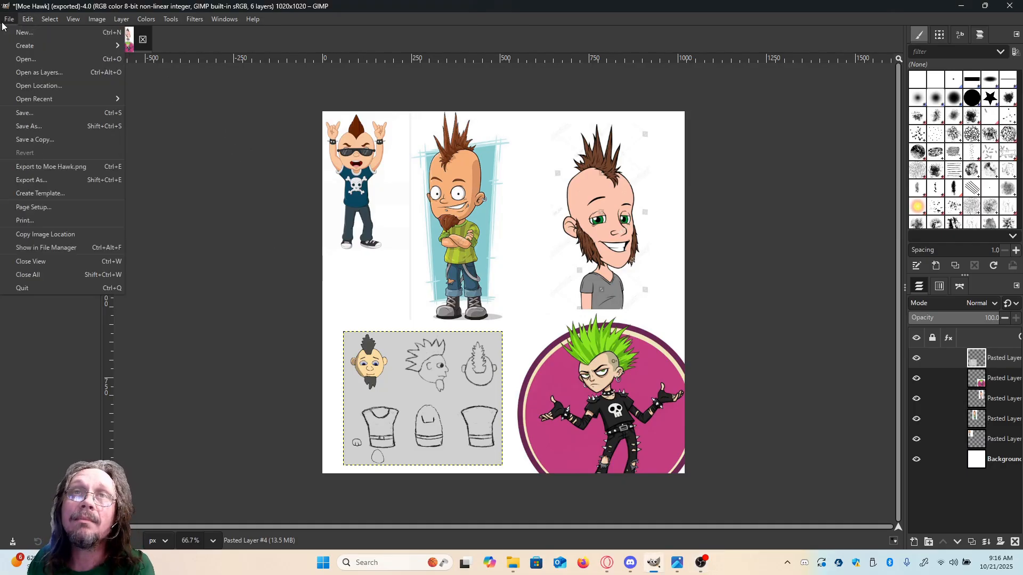
click(19, 31)
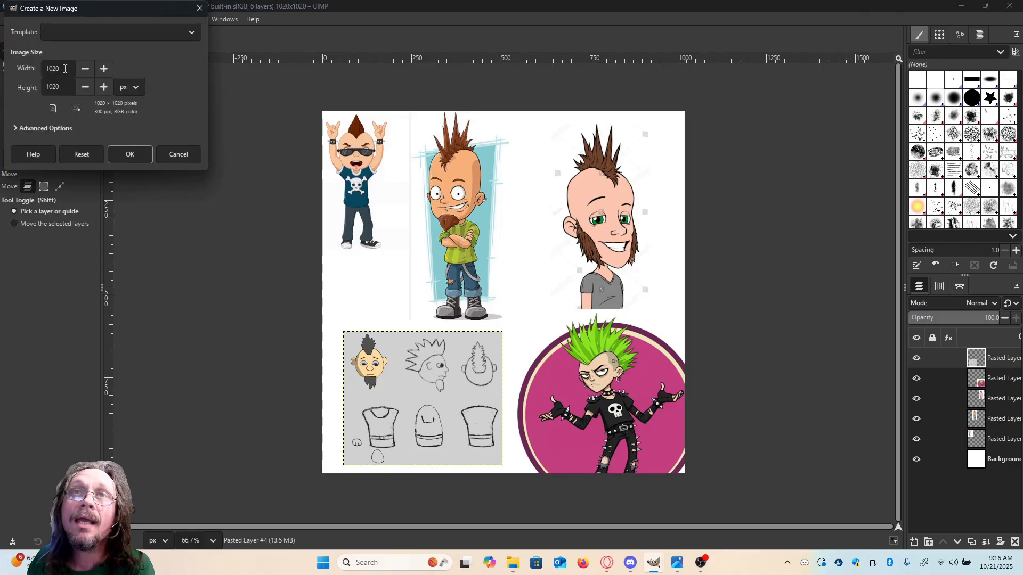
drag(65, 69, 31, 68)
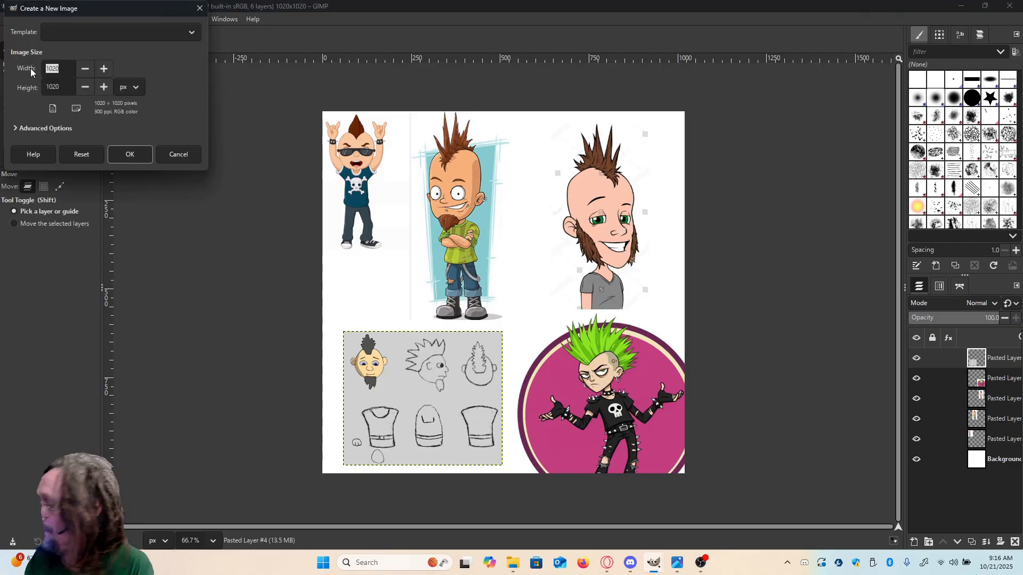
text(512)
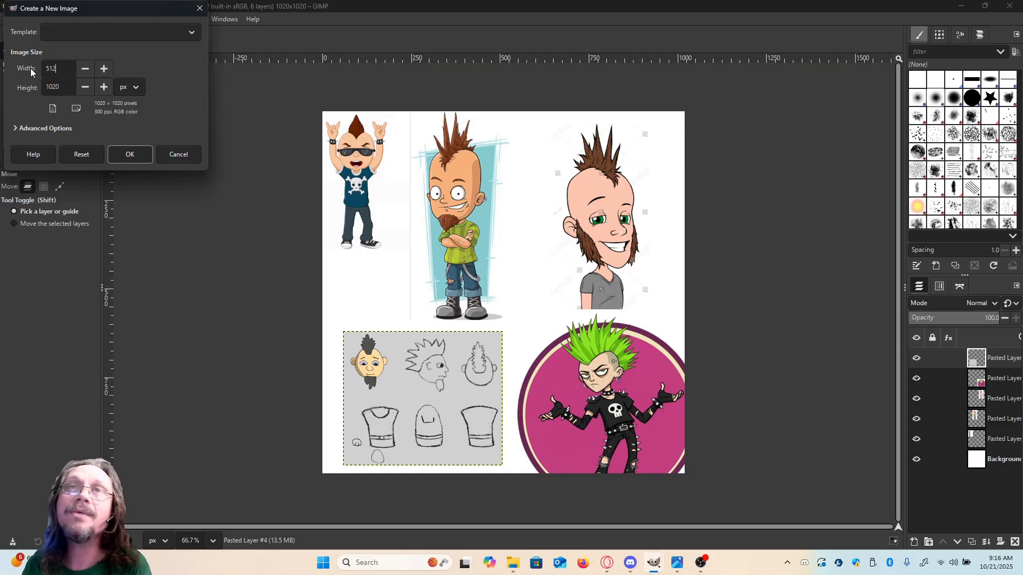
drag(64, 87, 29, 86)
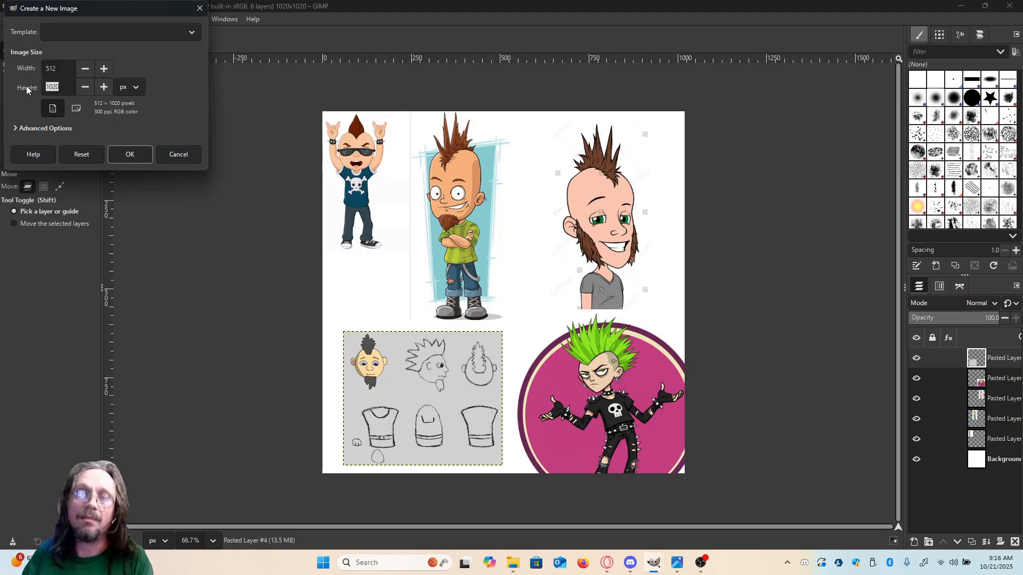
text(512)
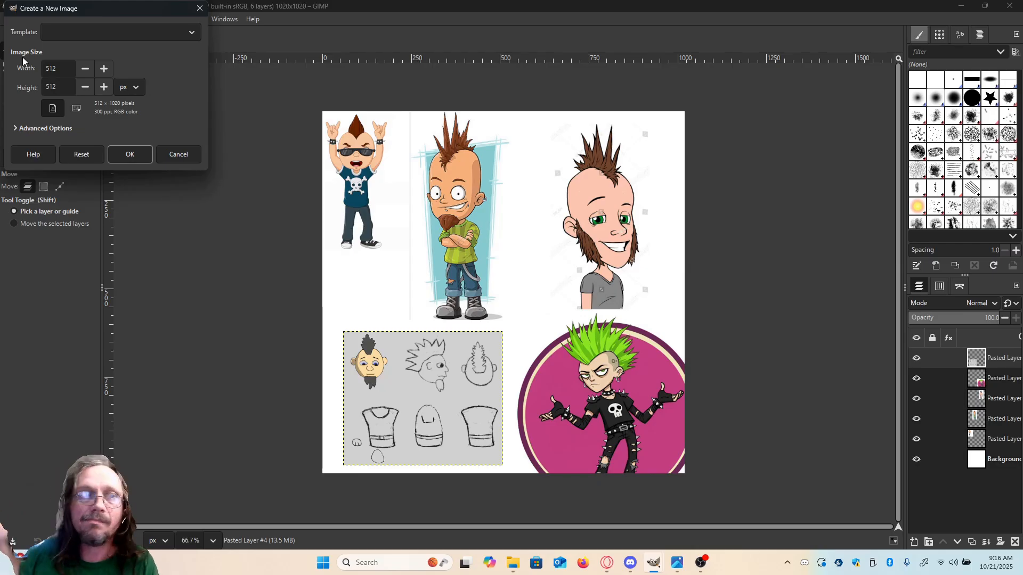
click(128, 155)
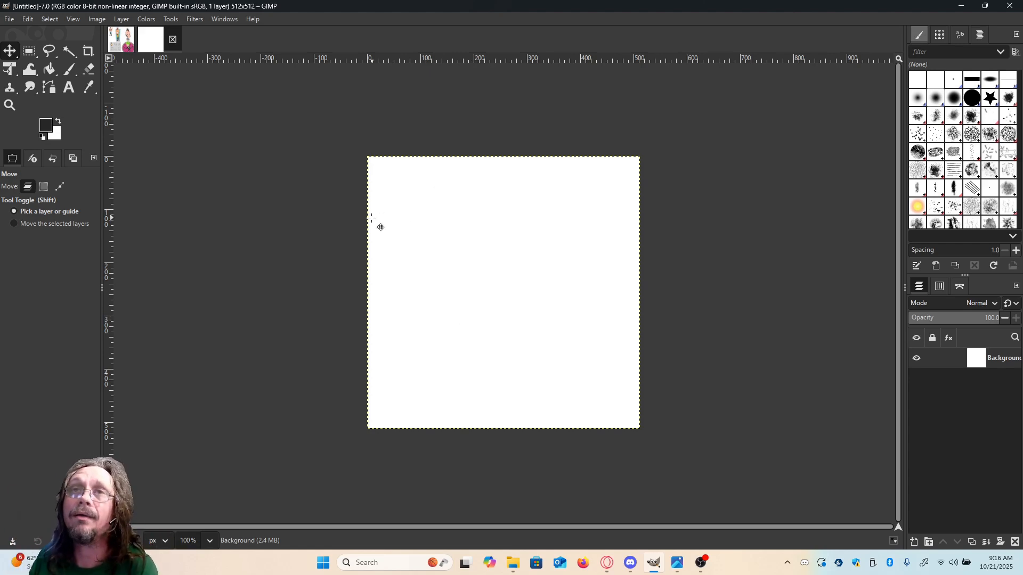
Add an alpha channel to the background layer and clear its entire contents to transparency.
click(123, 20)
mouse_move(169, 147)
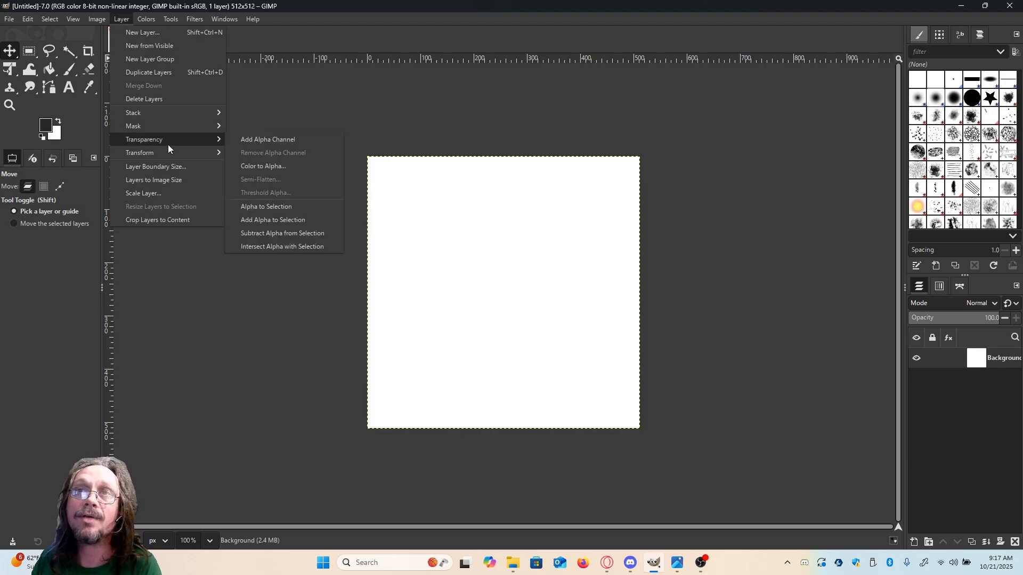
click(250, 140)
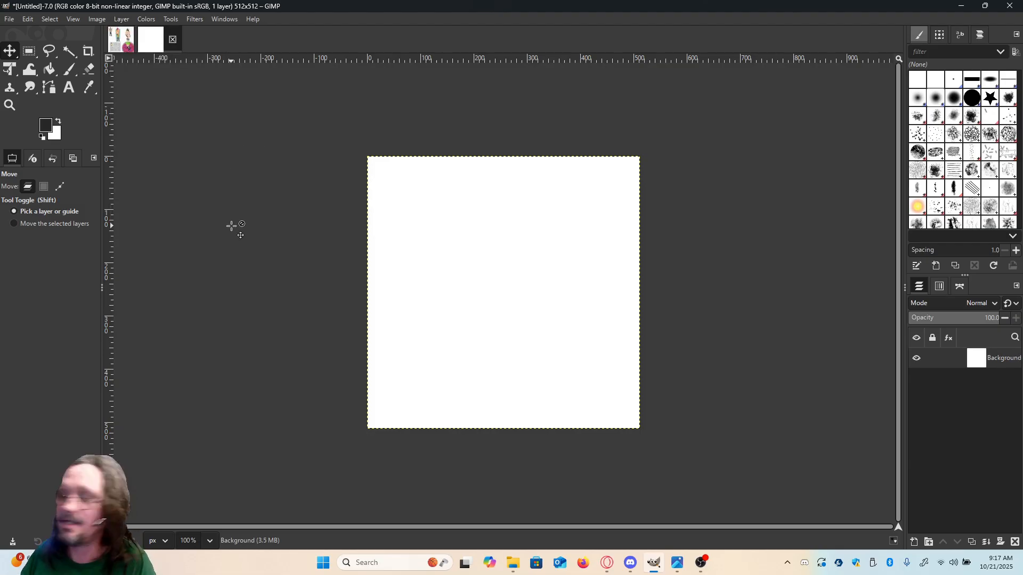
key(ctrl)
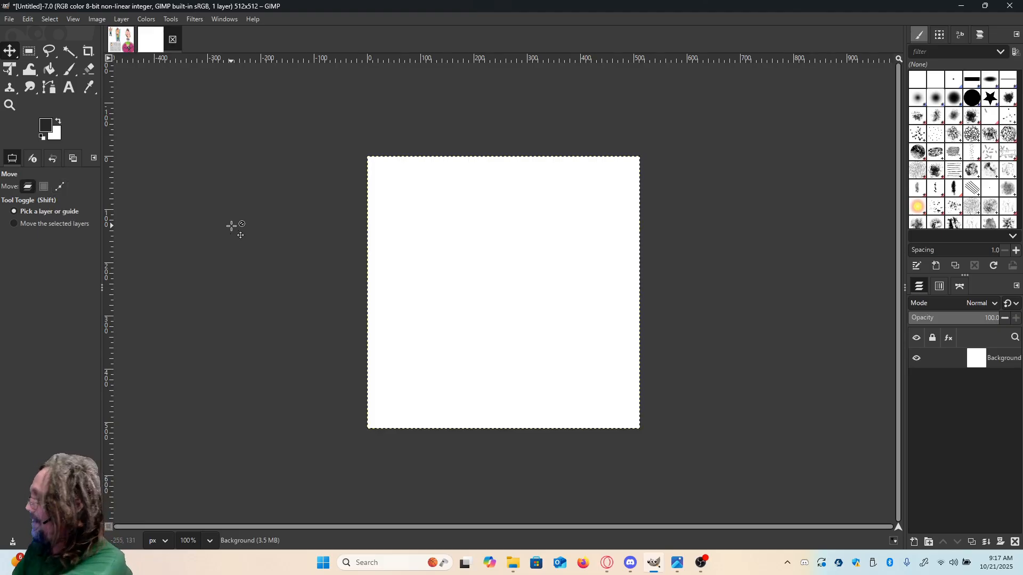
key(Delete)
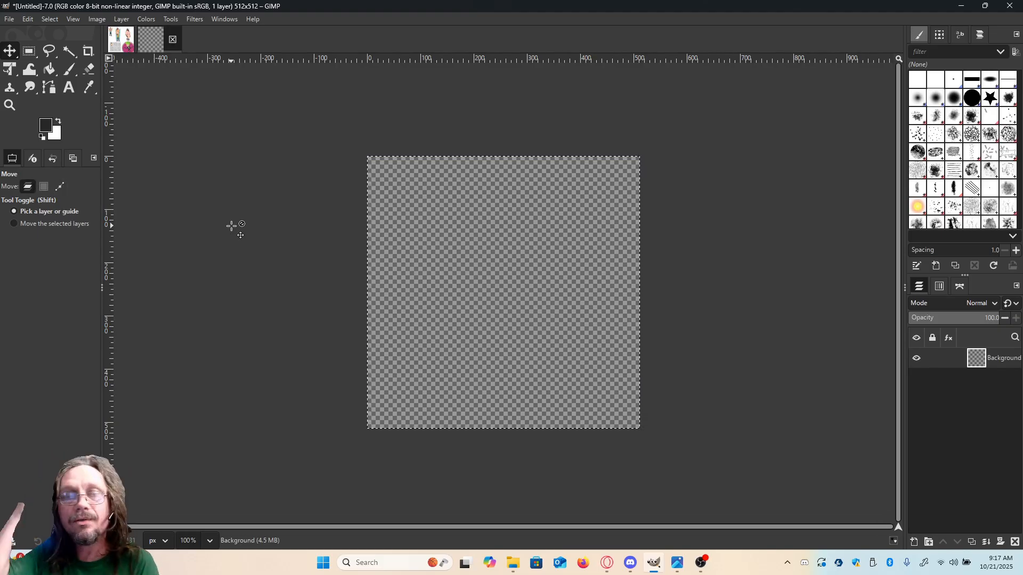
click(50, 19)
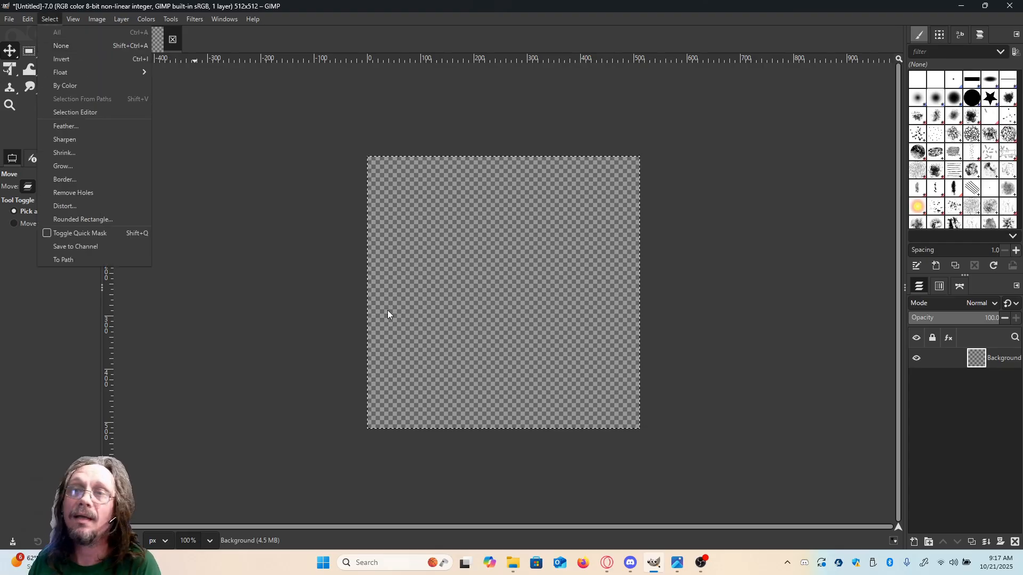
click(322, 316)
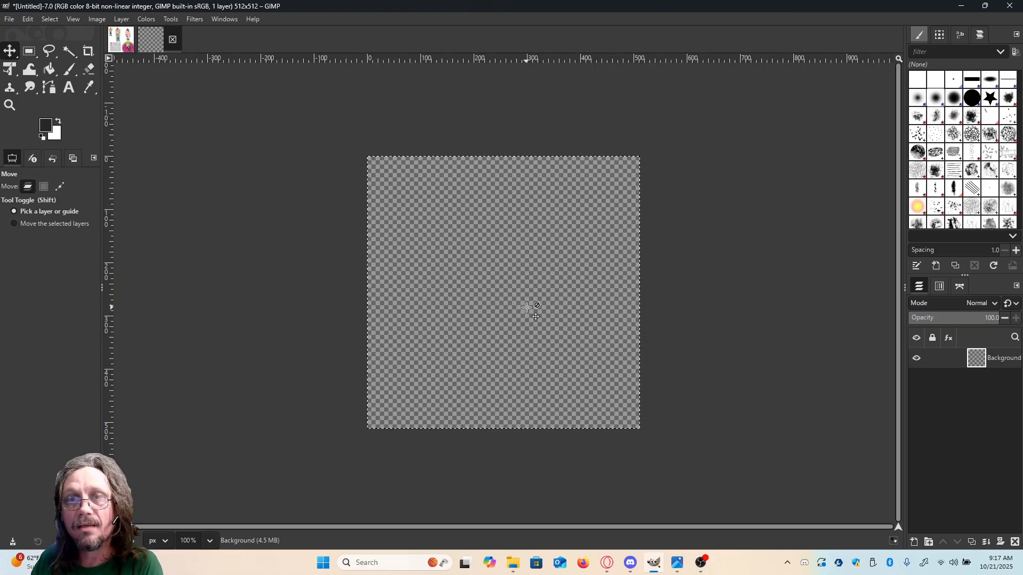
Add a new 512 × 512 px layer filled with transparency above the background.
right_click(1004, 362)
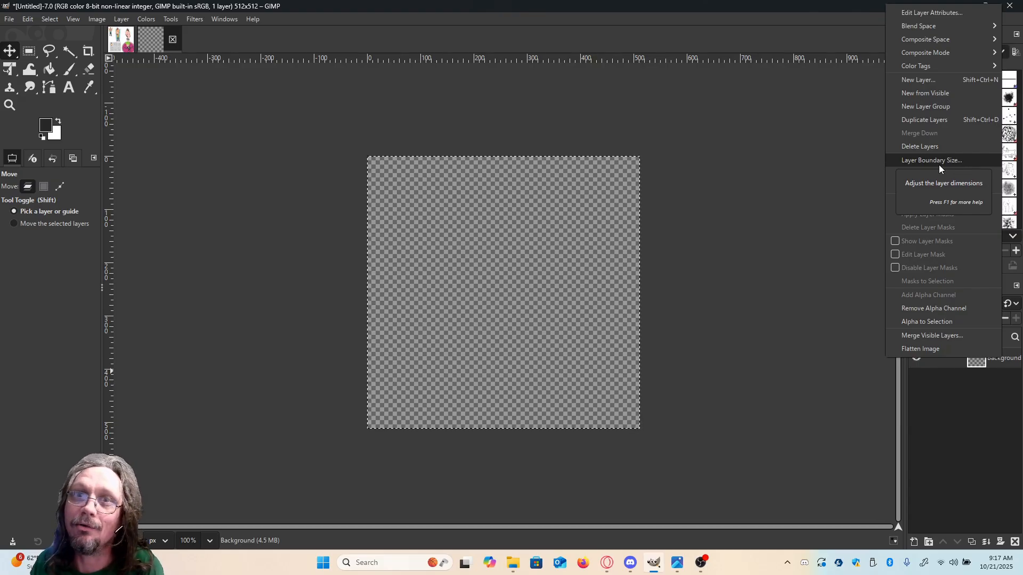
click(933, 79)
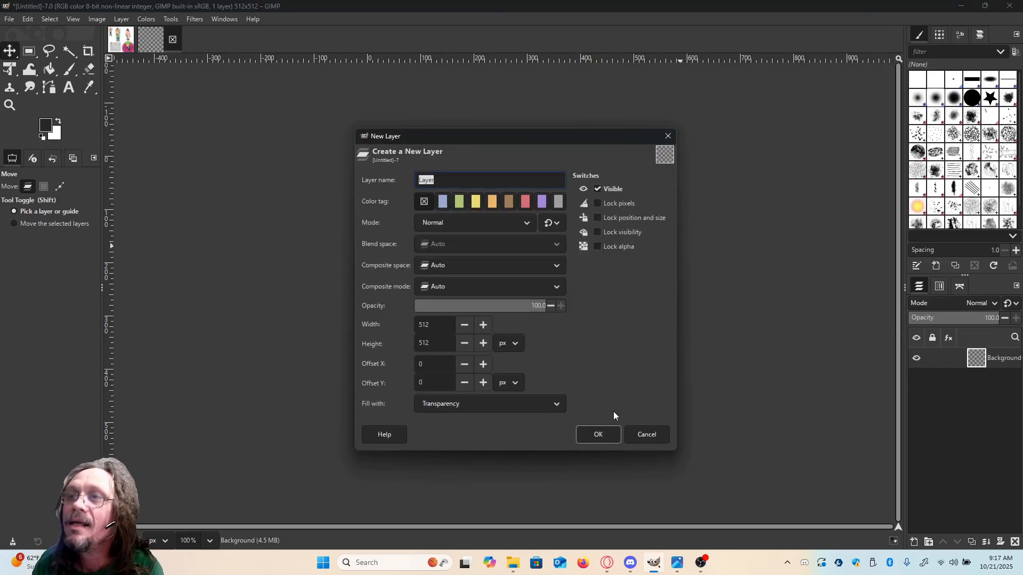
click(598, 434)
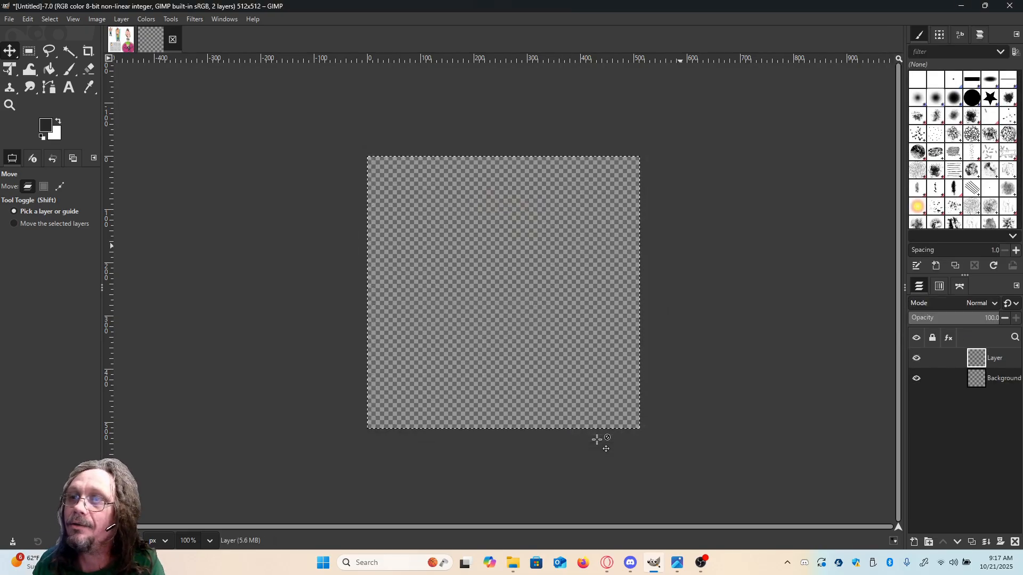
Set the foreground color to gray 5e5e5e and bucket-fill the new layer with it.
click(49, 71)
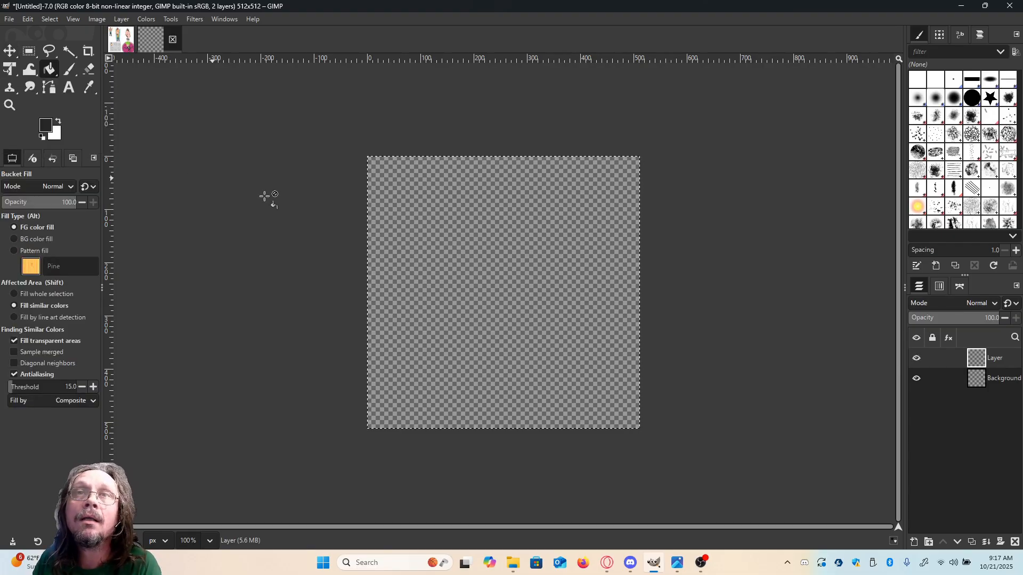
click(45, 126)
drag(95, 250, 65, 252)
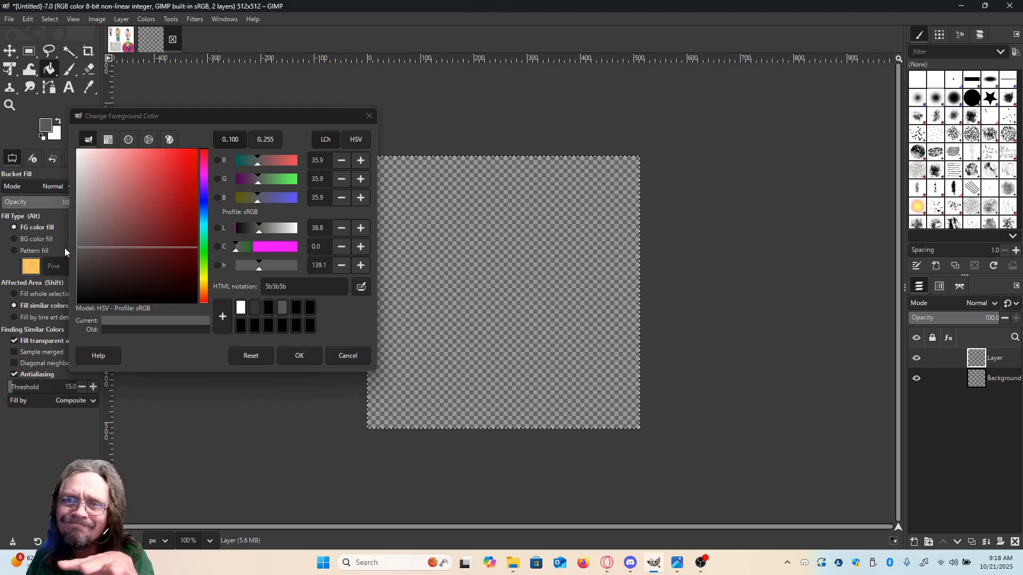
mouse_move(65, 248)
mouse_down()
mouse_move(66, 235)
mouse_move(62, 247)
mouse_up()
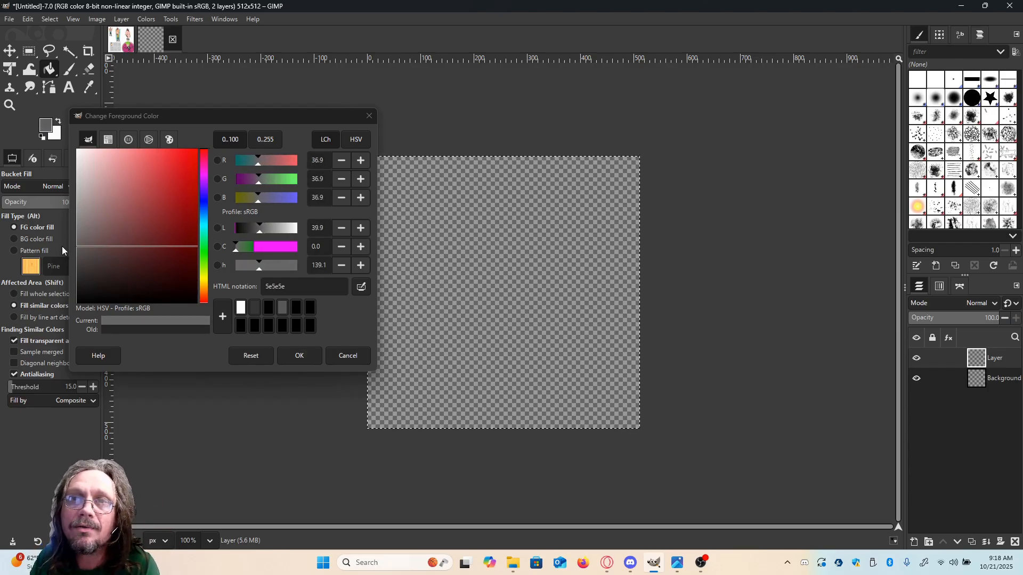
click(299, 354)
click(435, 304)
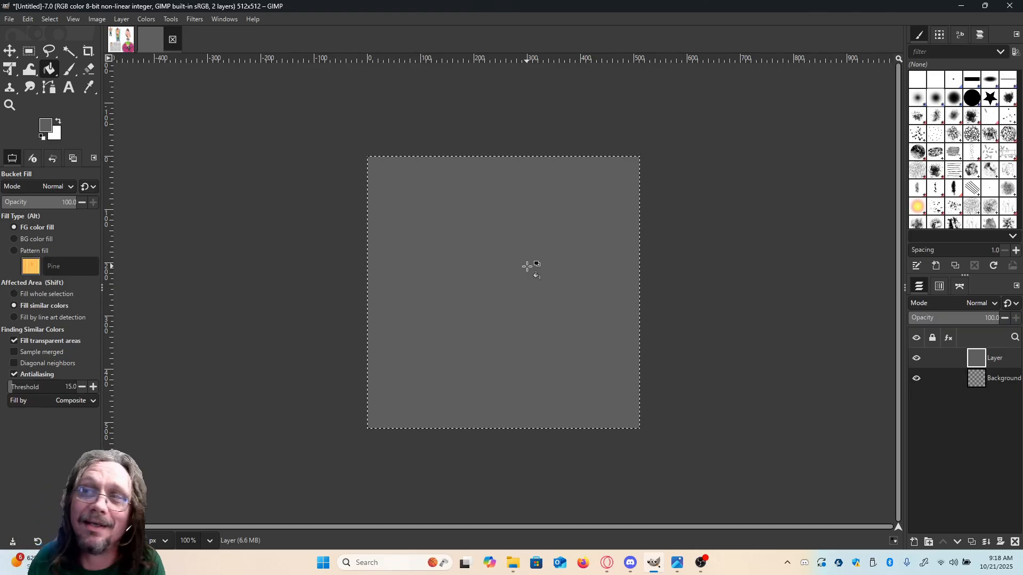
Add another 512 × 512 px transparent layer above the gray-filled layer for drawing.
right_click(999, 363)
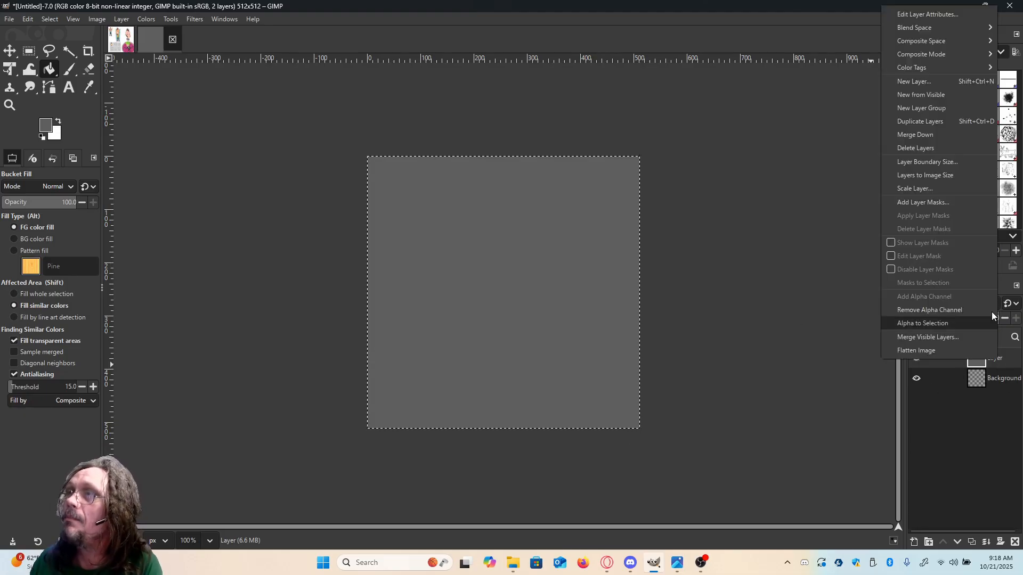
click(926, 84)
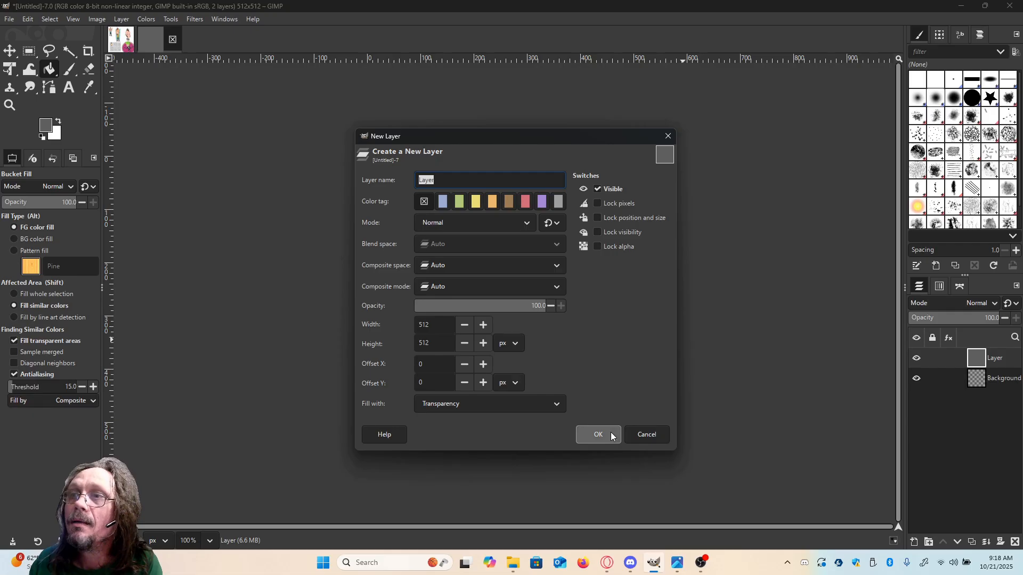
click(612, 437)
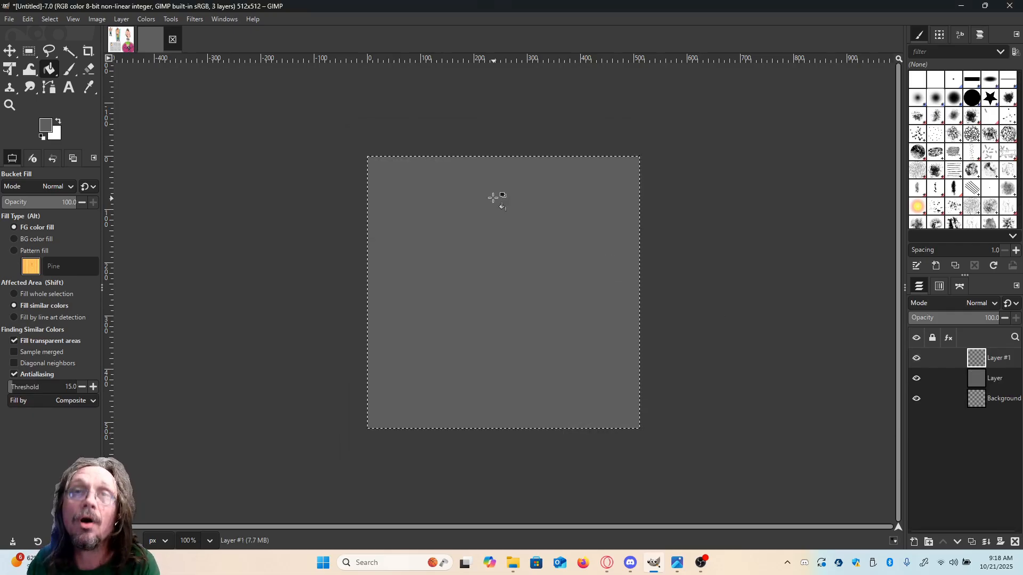
Set the foreground color to the darker gray 505050.
click(46, 131)
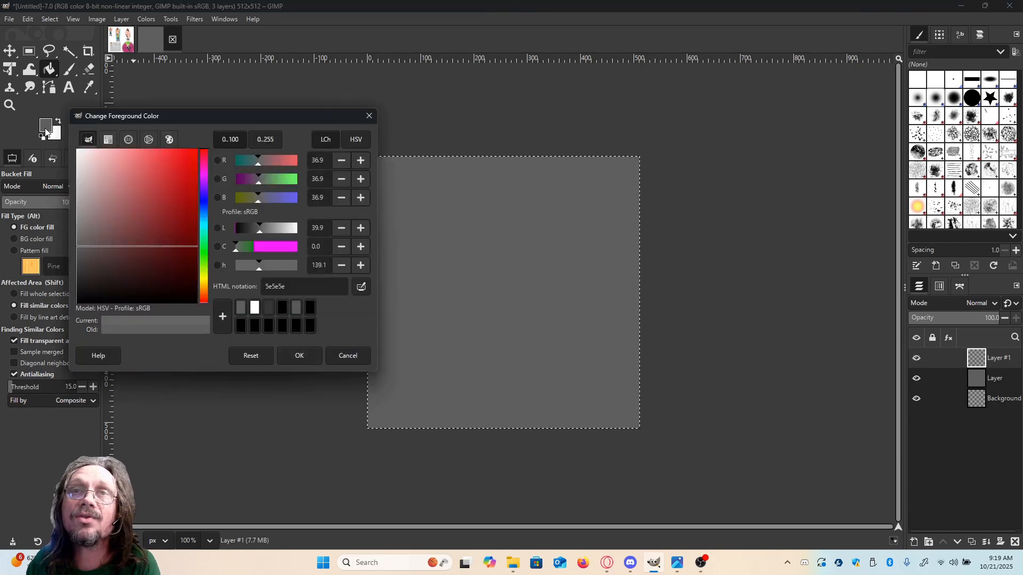
drag(77, 253, 73, 254)
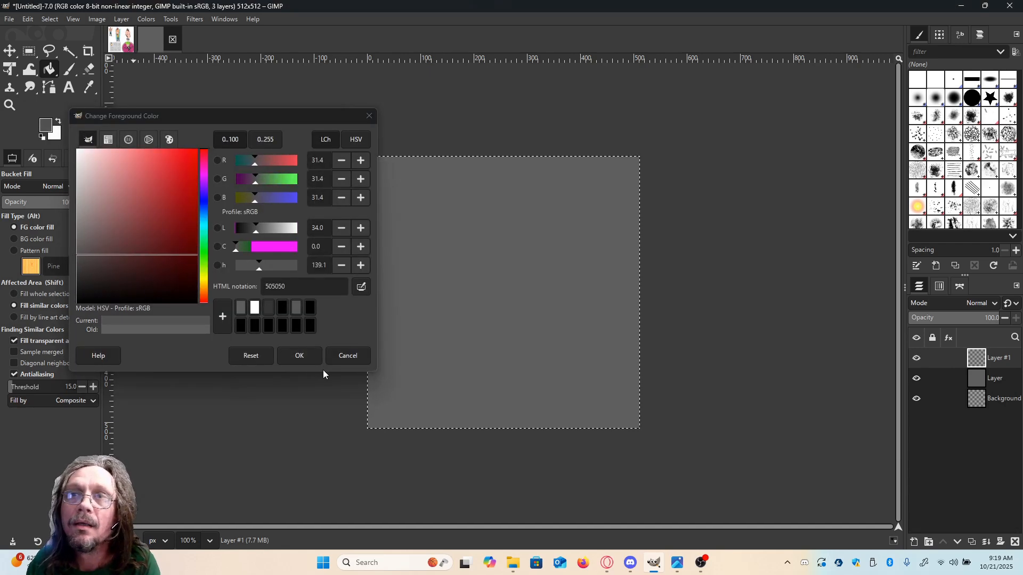
click(298, 356)
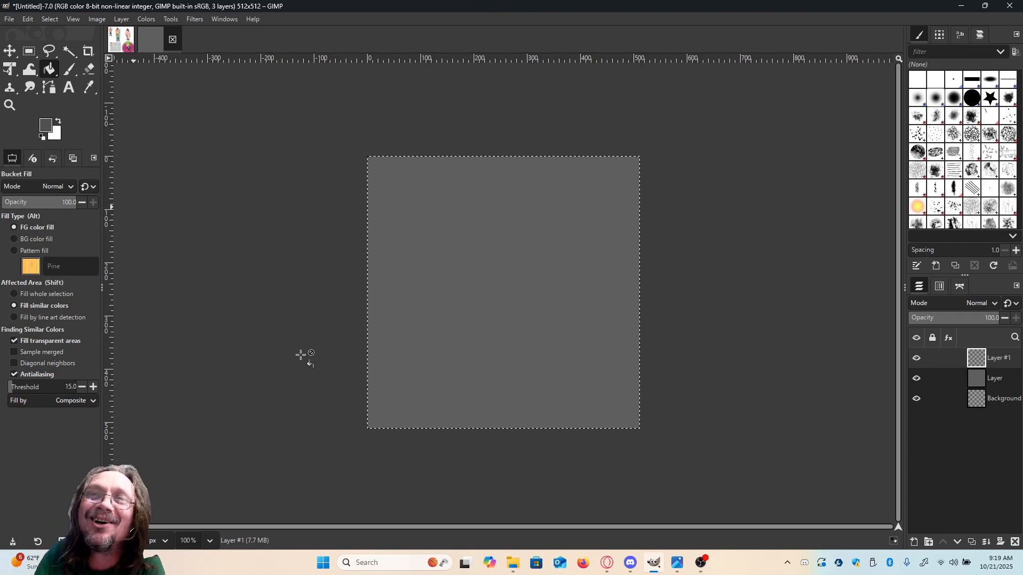
key(p)
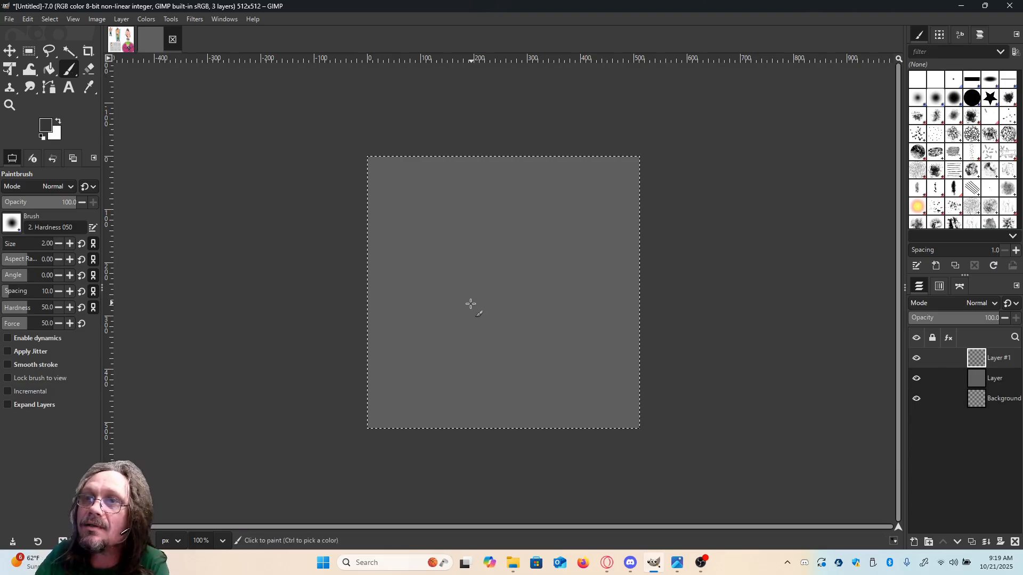
drag(485, 283, 515, 272)
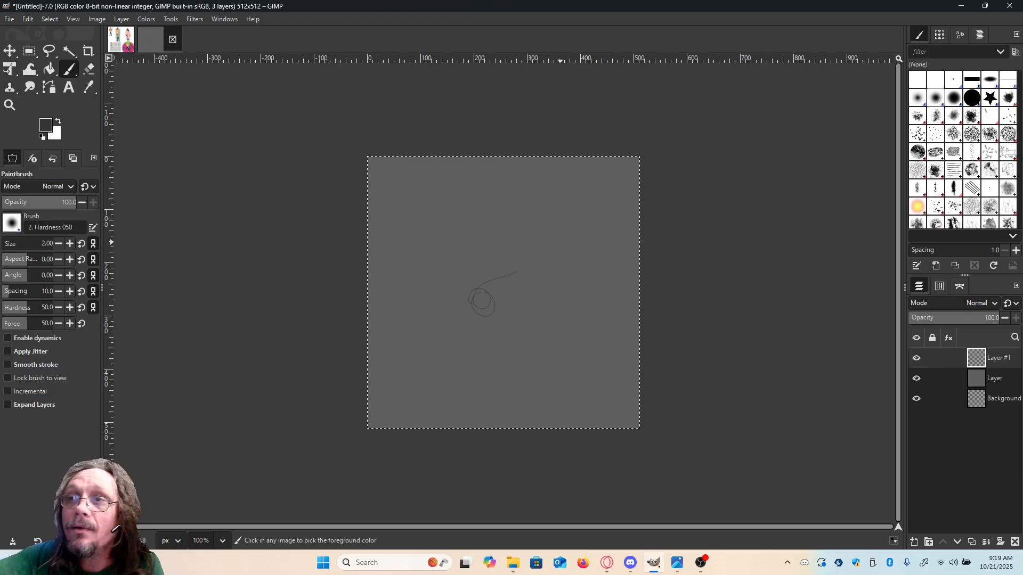
key(ctrl+z)
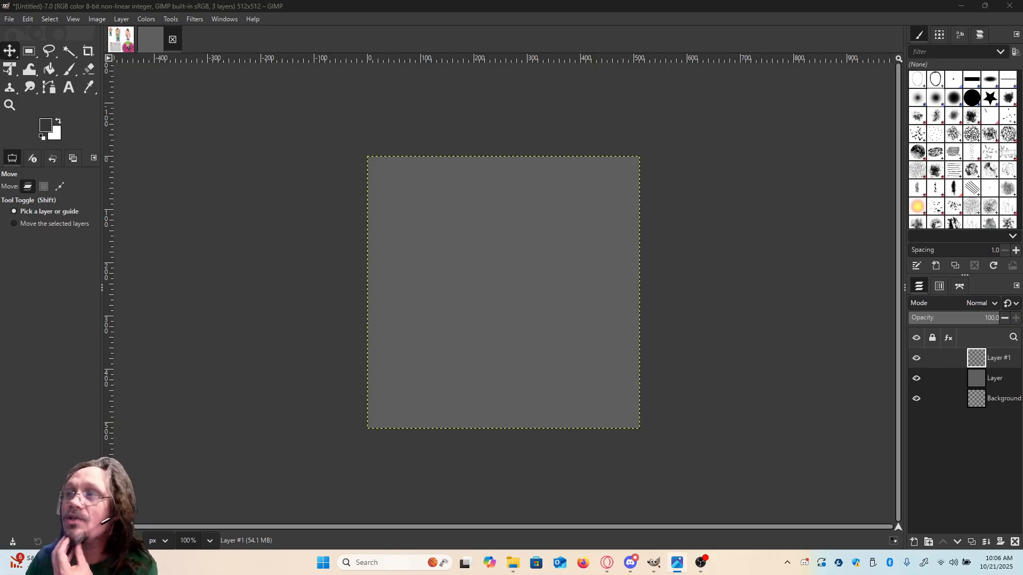
At 200% zoom, sketch a round head outline about 150 px across with the size 2 Paintbrush on the drawing layer.
click(210, 542)
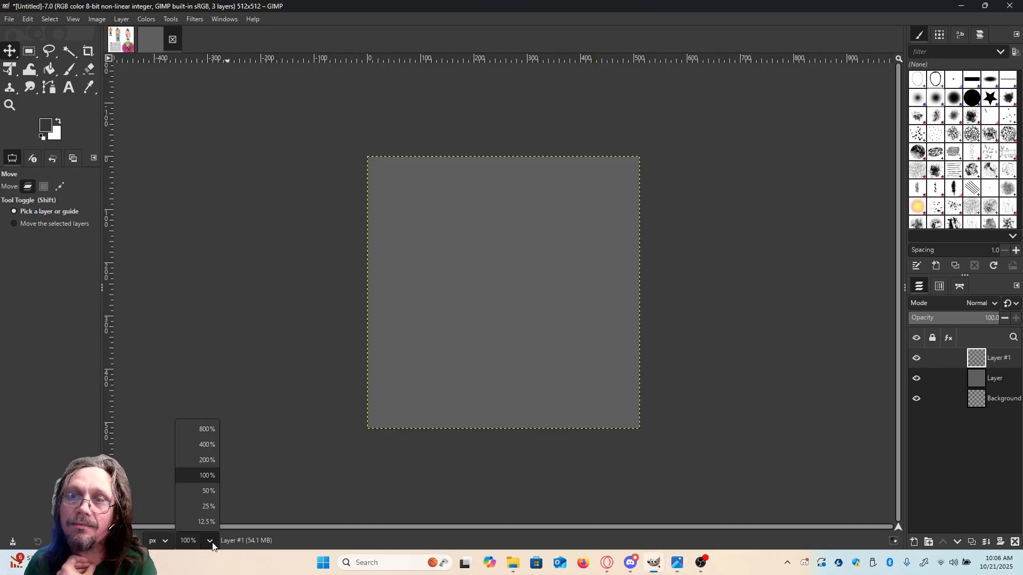
click(205, 461)
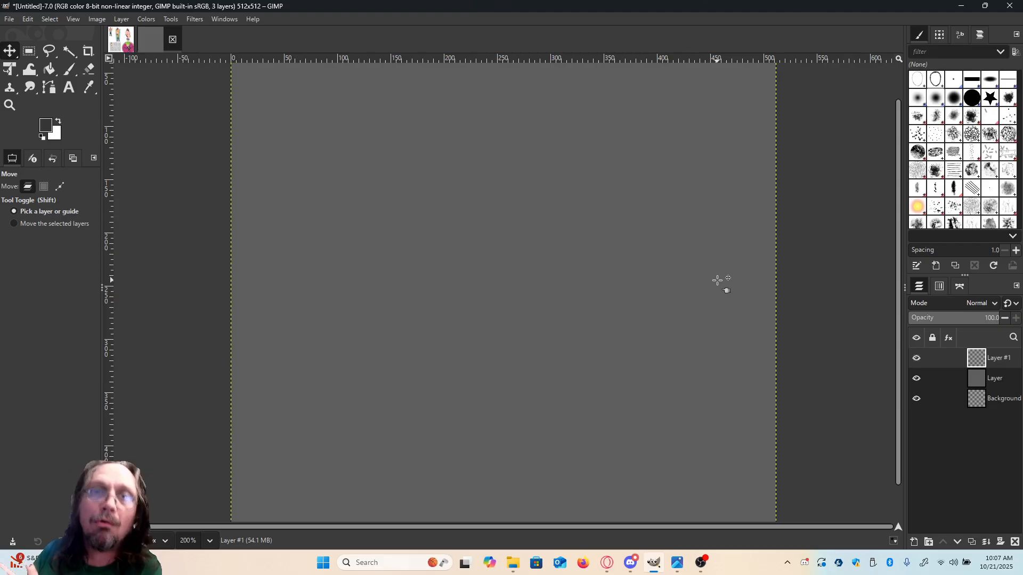
key(p)
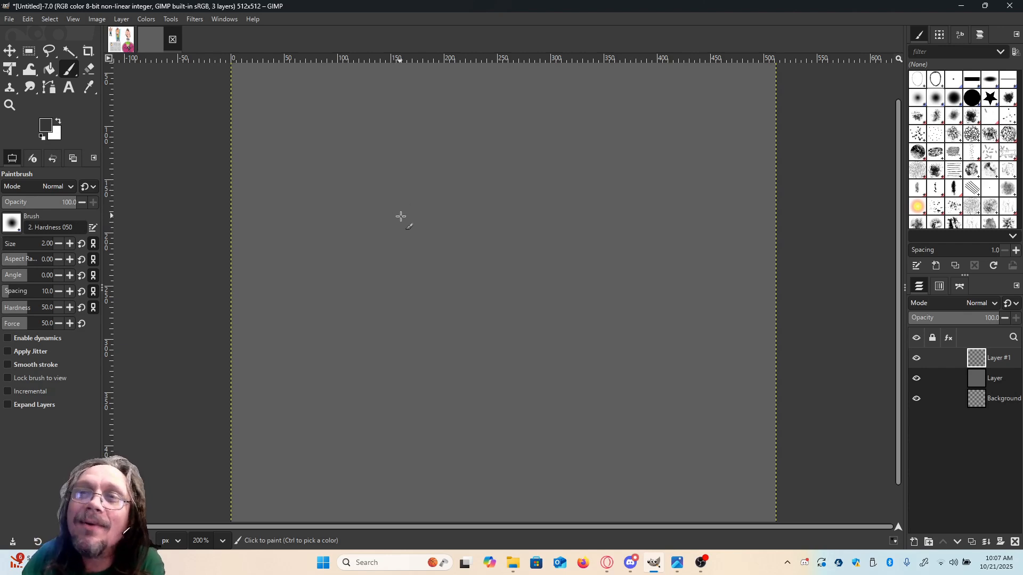
mouse_move(403, 203)
mouse_down()
mouse_move(447, 170)
mouse_move(436, 180)
mouse_move(466, 175)
mouse_move(424, 185)
mouse_move(484, 176)
mouse_move(532, 201)
mouse_up()
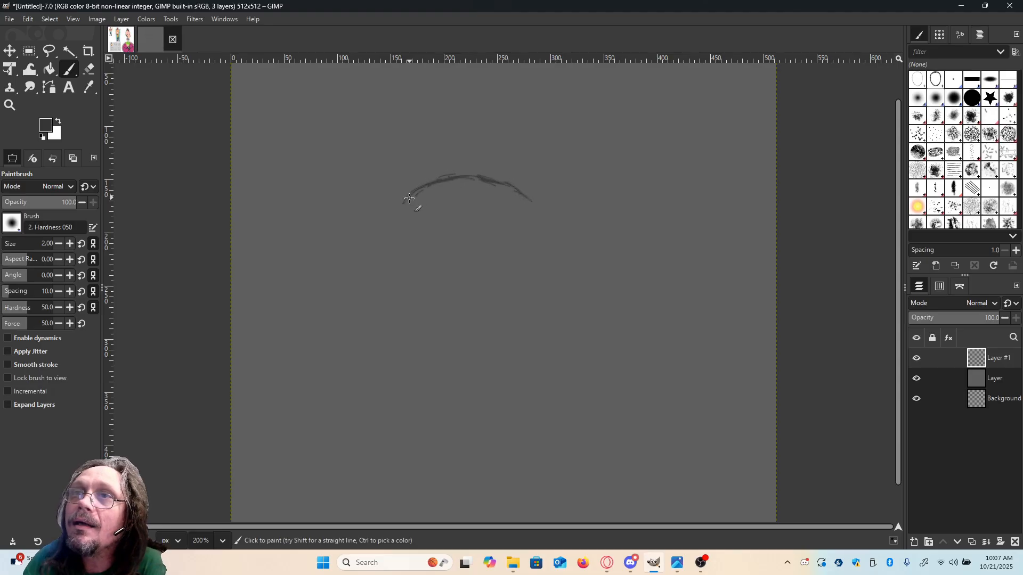
mouse_move(402, 208)
mouse_down()
mouse_move(388, 230)
mouse_move(393, 280)
mouse_move(417, 318)
mouse_move(458, 332)
mouse_up()
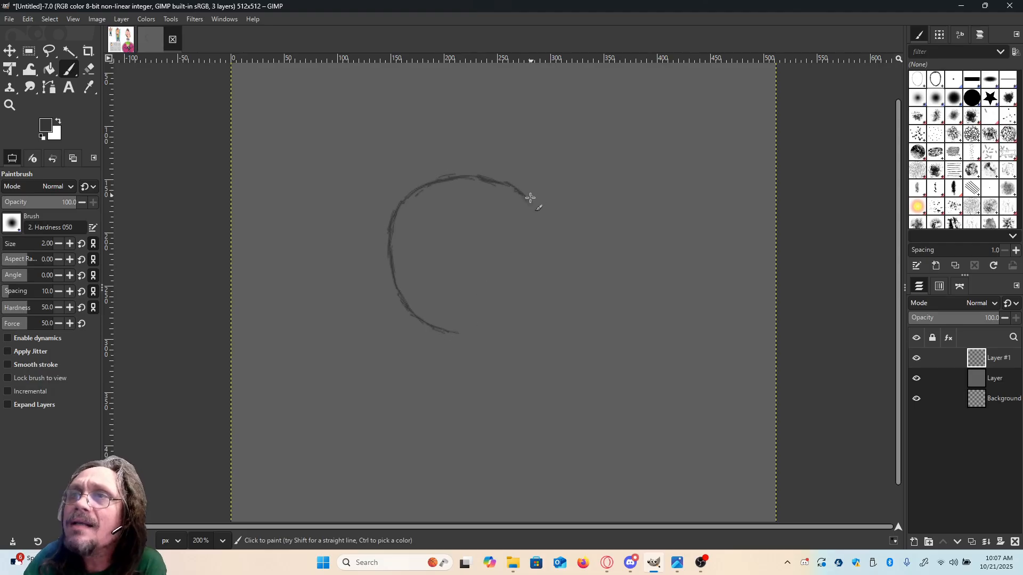
drag(530, 205, 538, 243)
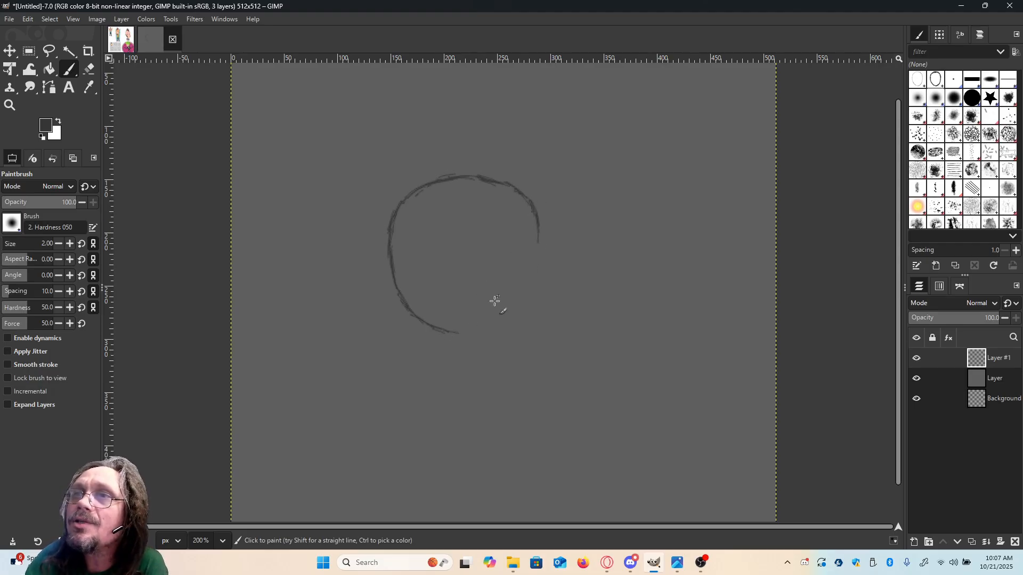
drag(456, 336, 483, 329)
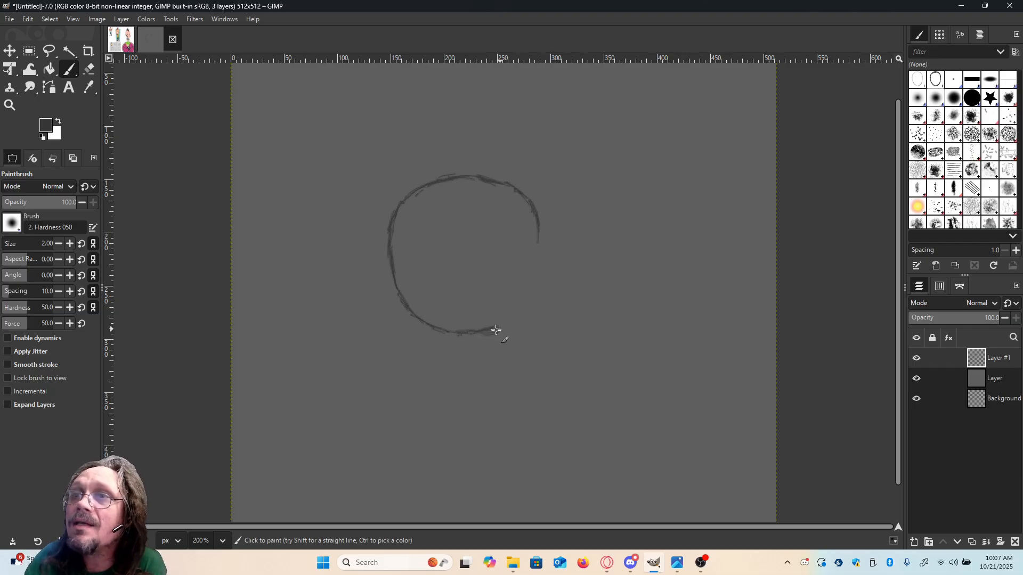
drag(511, 324, 540, 286)
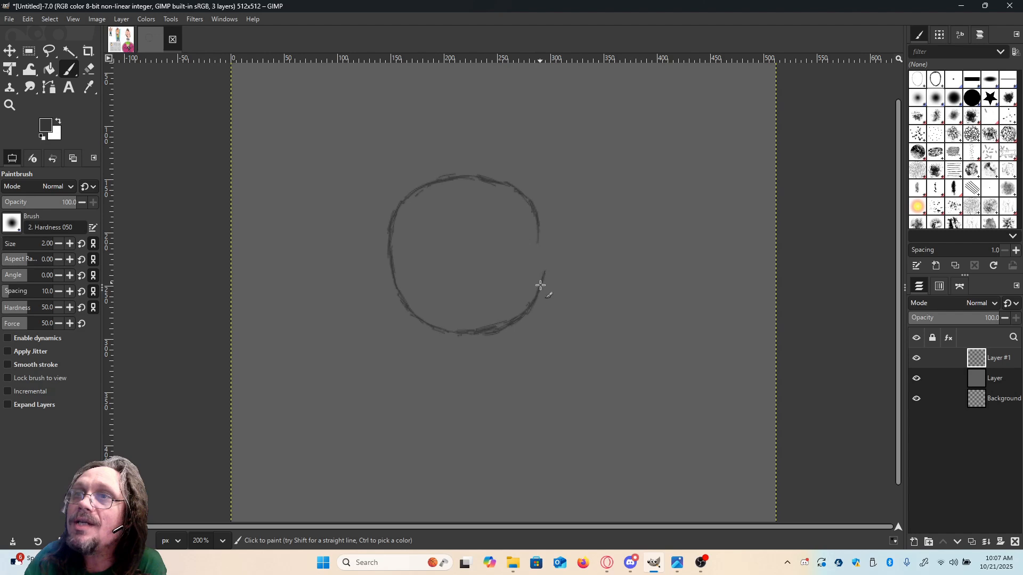
mouse_move(536, 224)
mouse_down()
mouse_move(543, 267)
mouse_move(534, 206)
mouse_move(542, 256)
mouse_up()
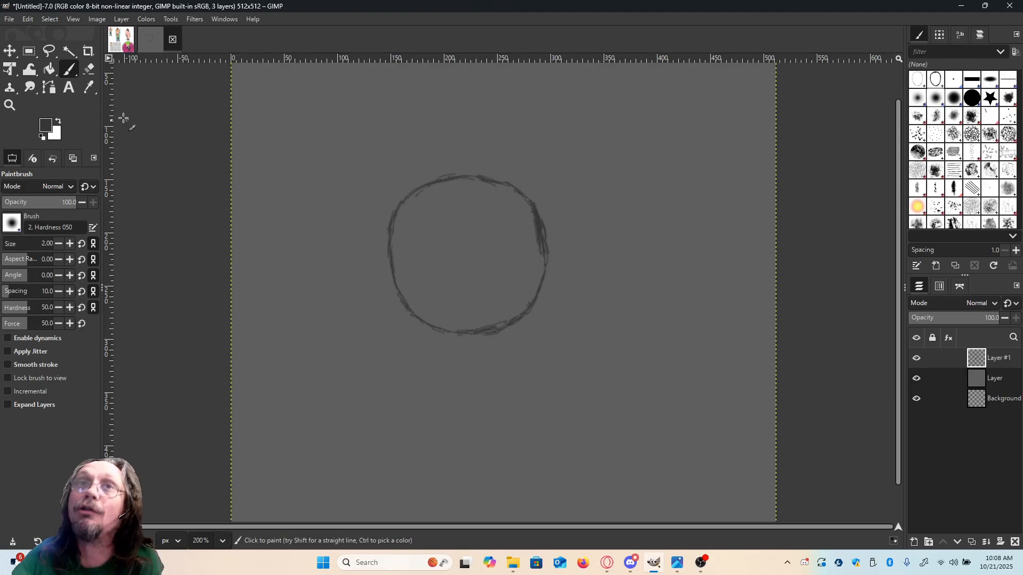
Erase the stray doubled lines along the right and lower edges of the head outline.
click(89, 68)
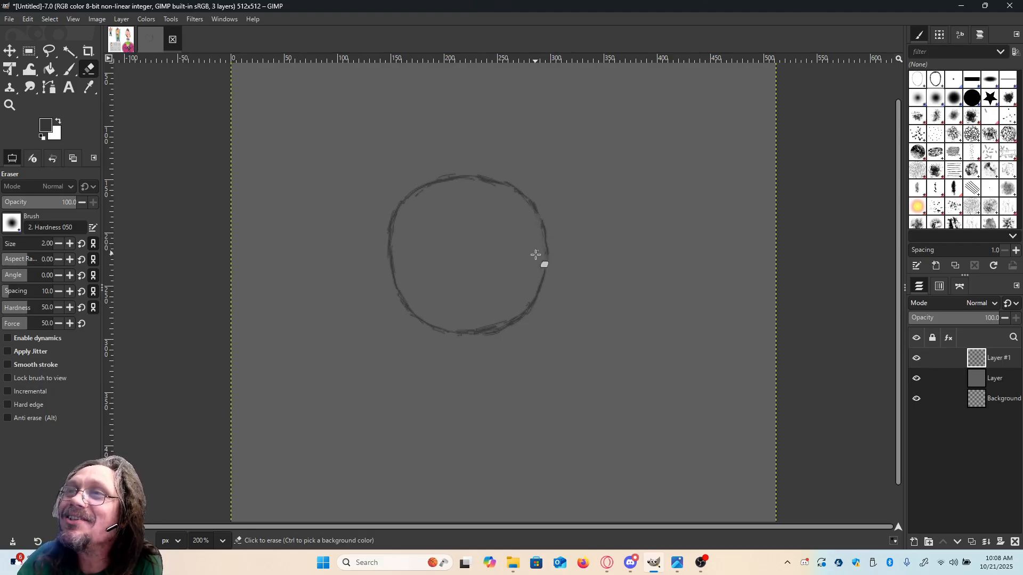
drag(535, 254, 539, 226)
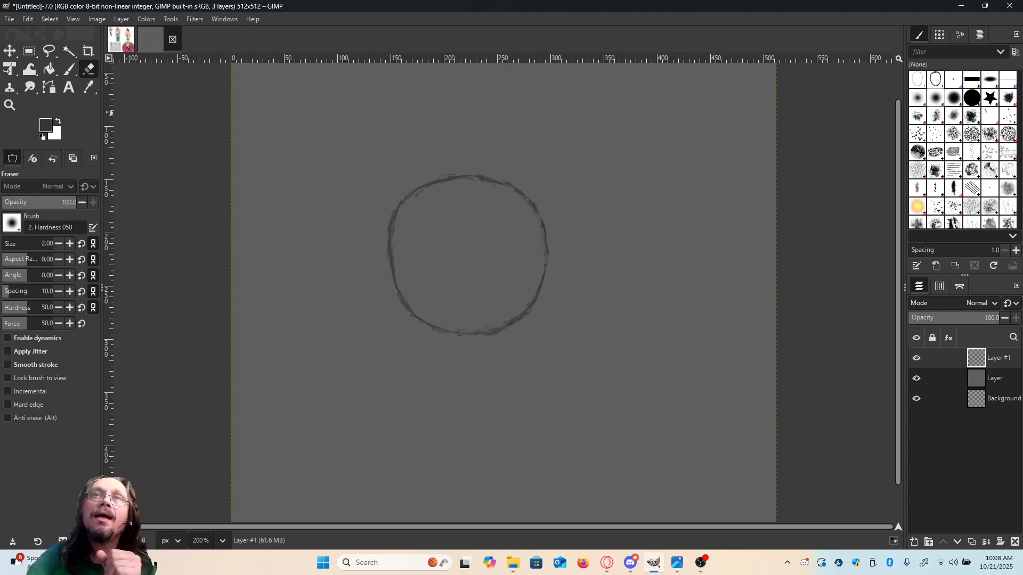
key(p)
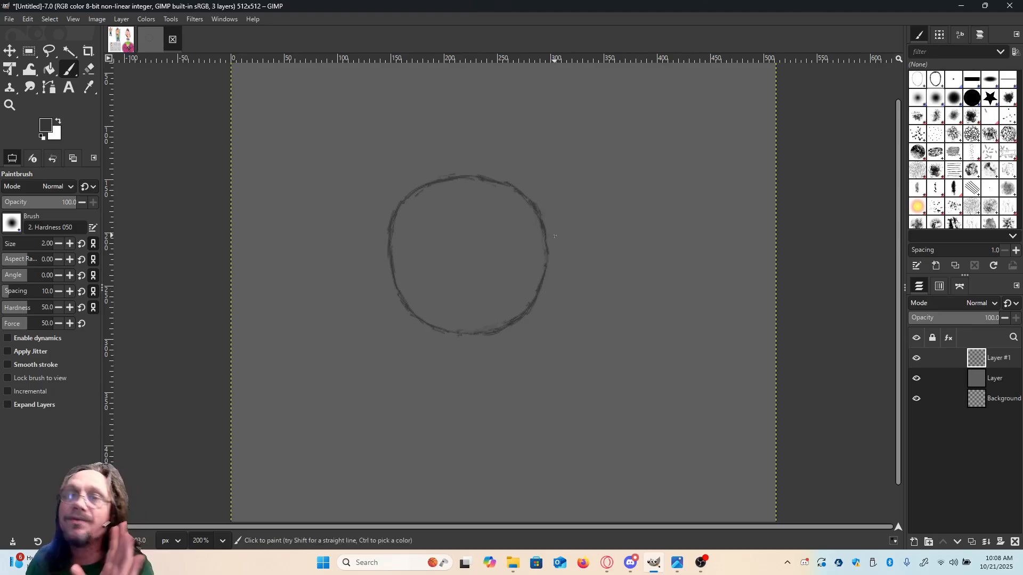
Duplicate the head outline layer, hide the original, and leave the copy visible.
key(m)
right_click(999, 367)
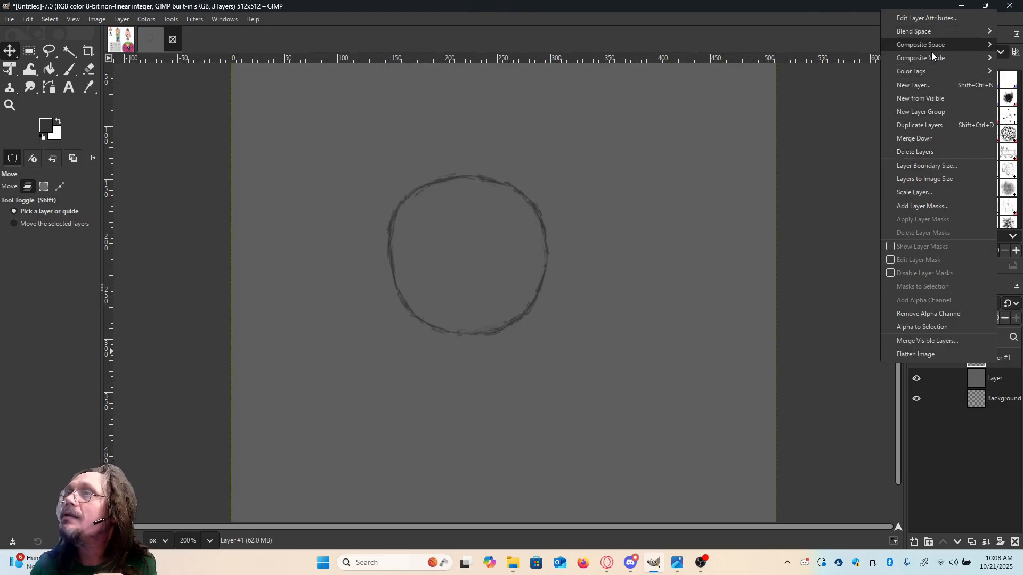
click(929, 125)
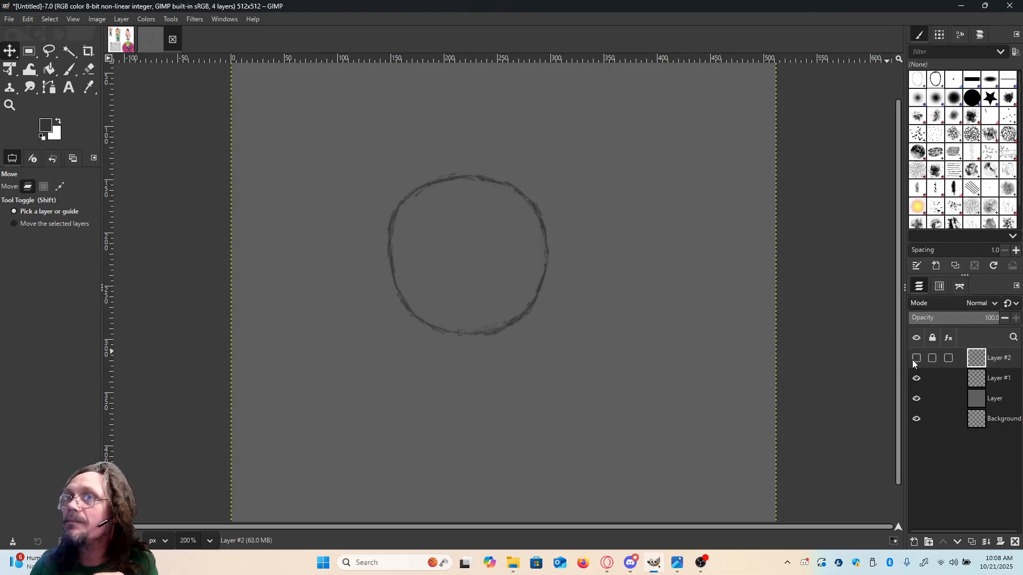
click(916, 379)
click(916, 378)
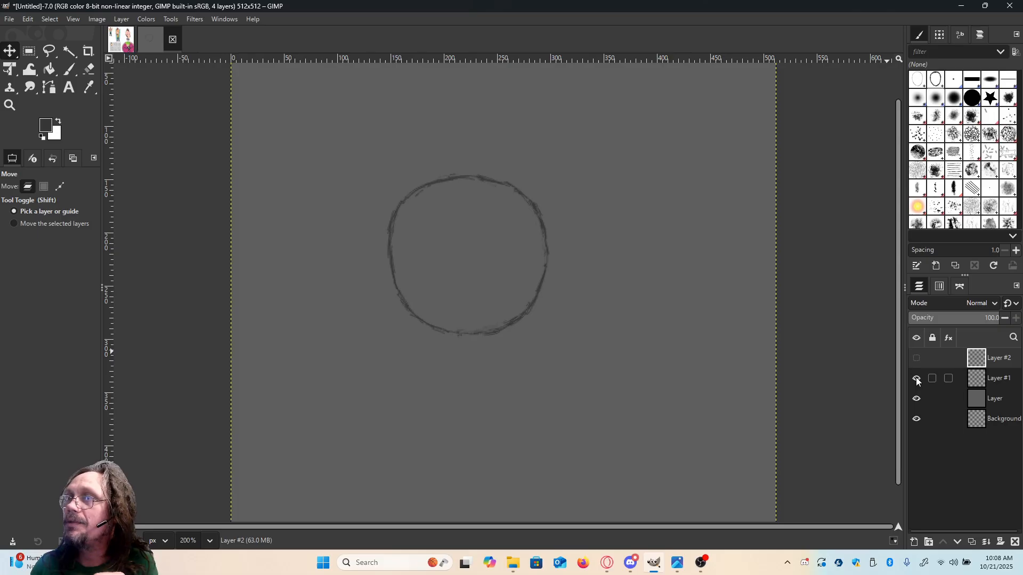
click(917, 378)
click(916, 359)
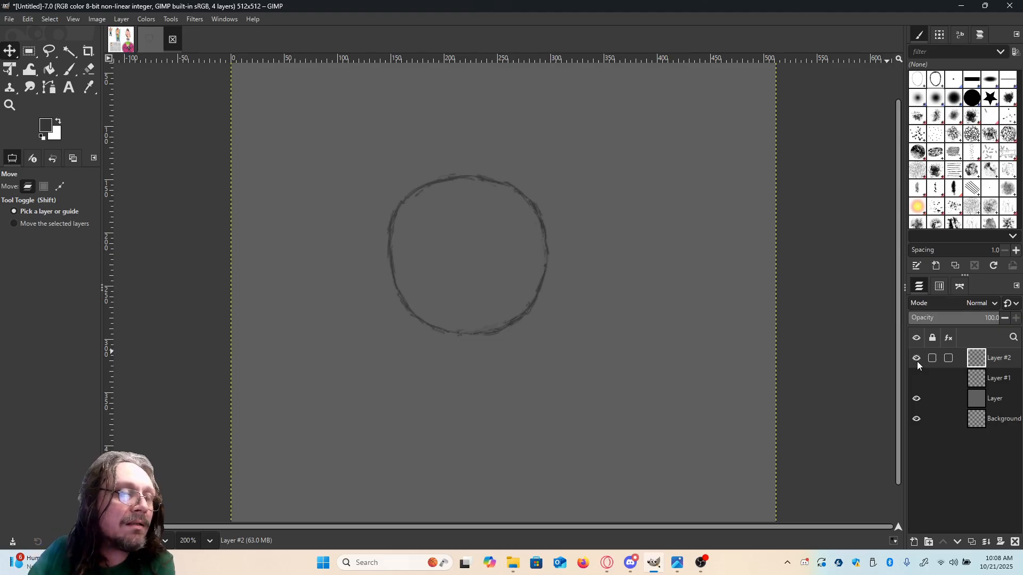
Look over the mohawk character references in the other open image and return to the head sketch.
key(p)
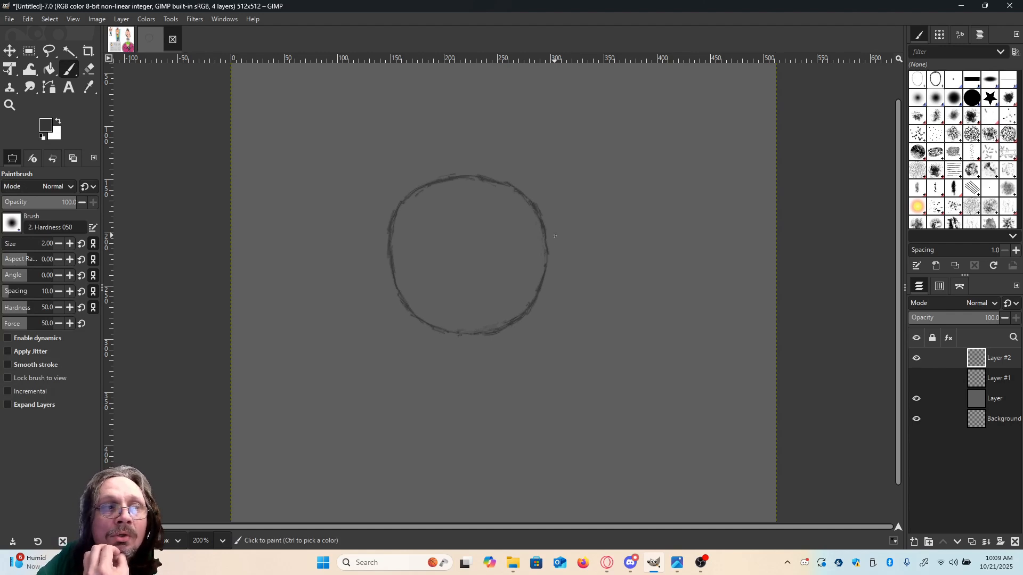
key(m)
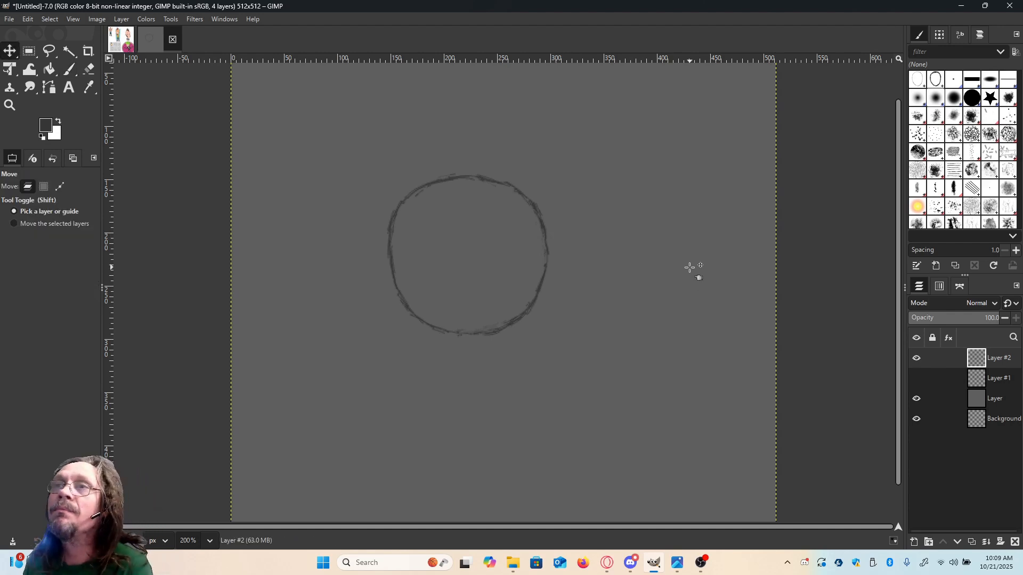
click(123, 43)
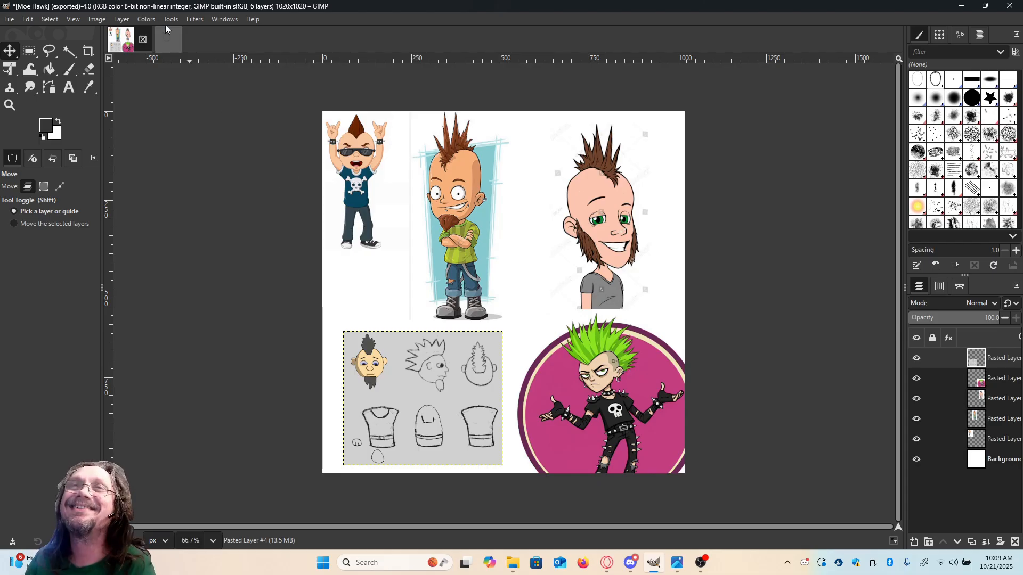
click(167, 46)
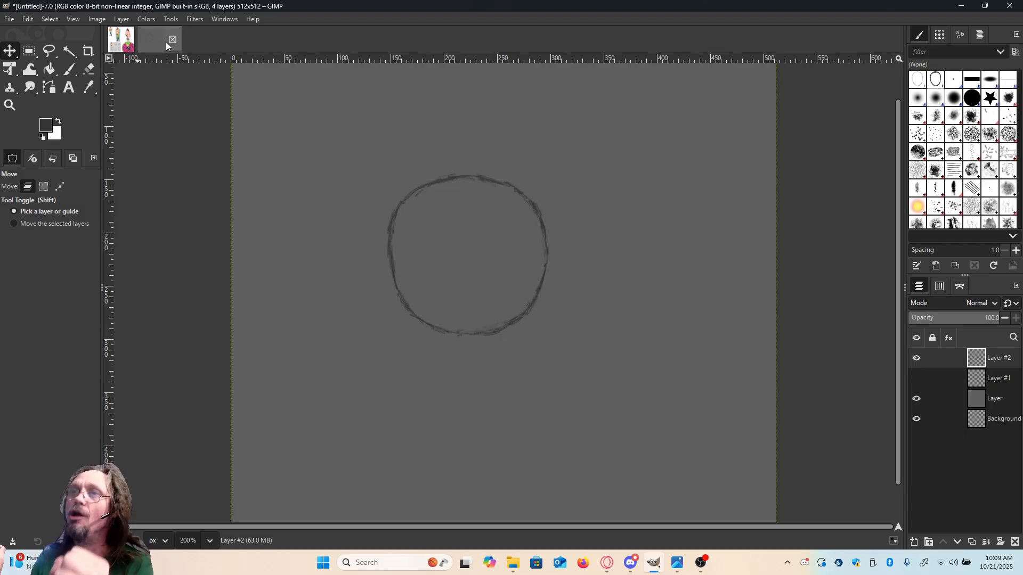
Try sketching a mohawk base line and two hair edges at the top of the head, and undo the strokes.
key(p)
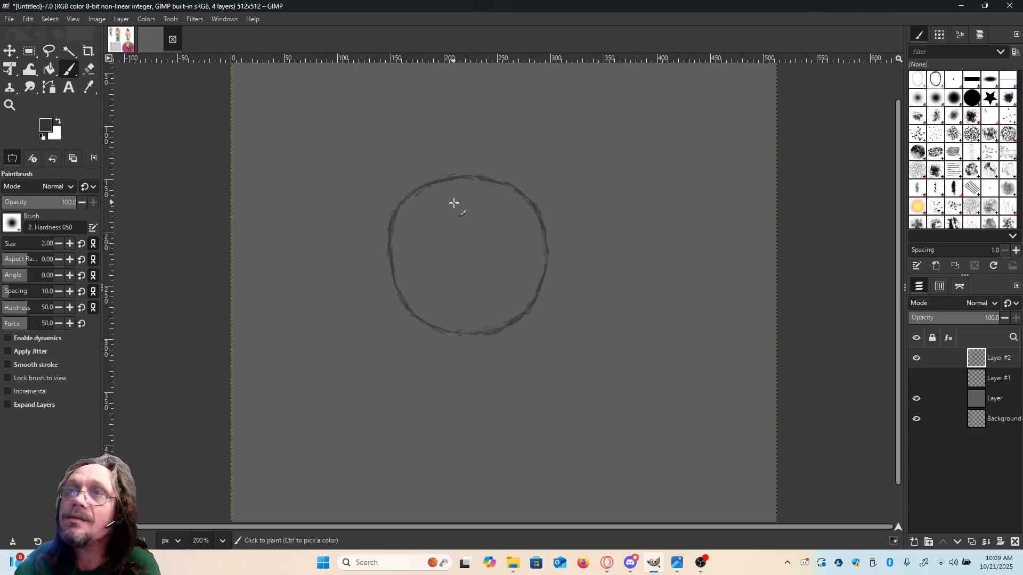
drag(451, 205, 498, 203)
mouse_move(435, 168)
mouse_down()
mouse_move(456, 215)
mouse_move(489, 201)
mouse_move(499, 167)
mouse_up()
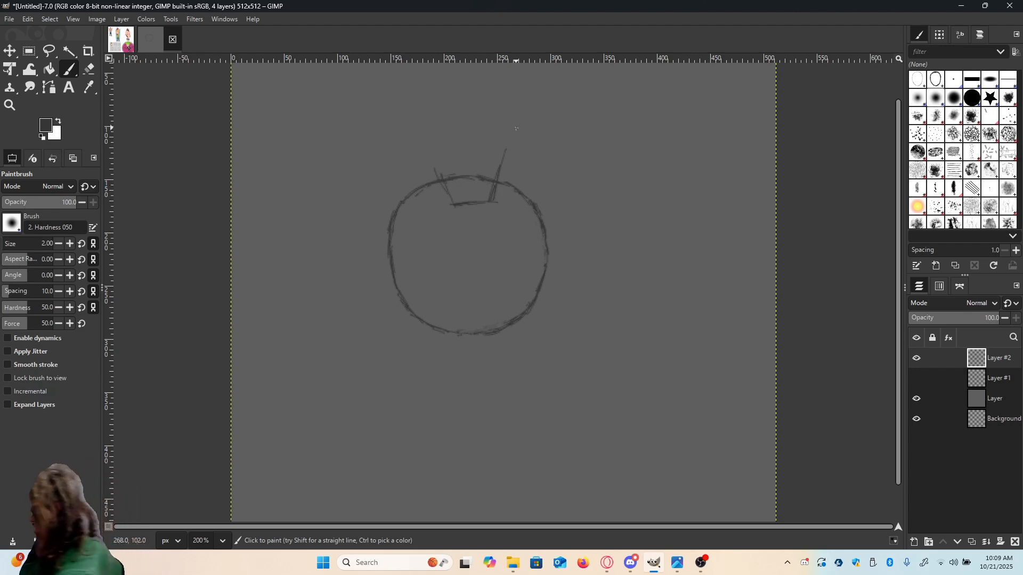
key(ctrl+z)
key(ctrl+z)
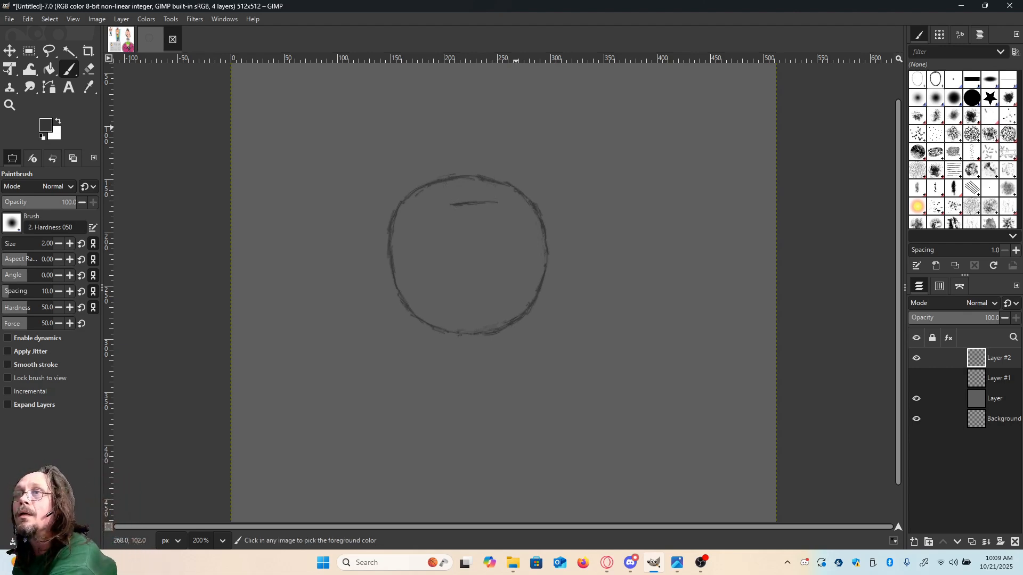
key(ctrl+z)
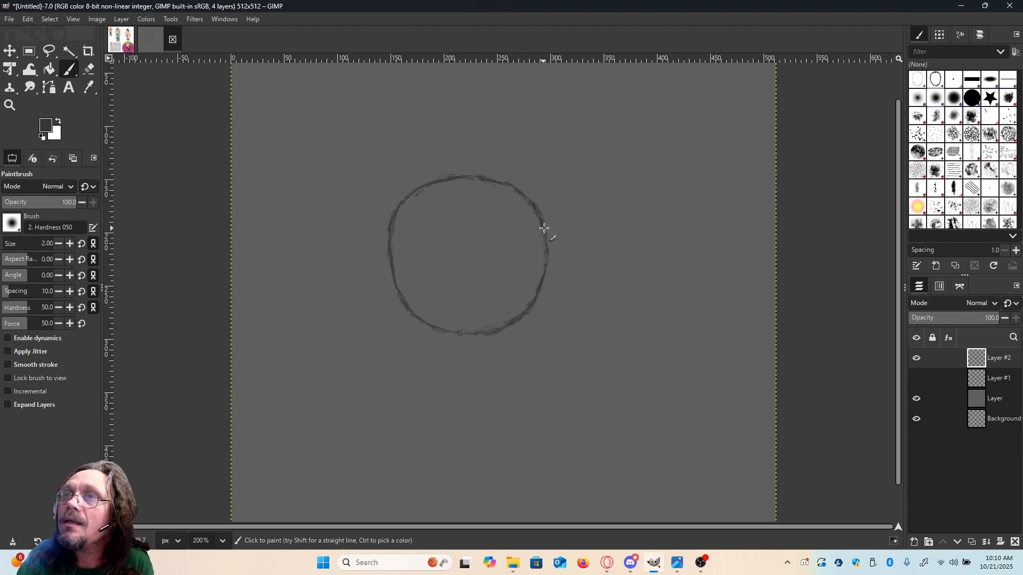
Sketch an ear on each side of the head, about 20 px wide and 55 px tall, with the Paintbrush.
drag(545, 231, 554, 227)
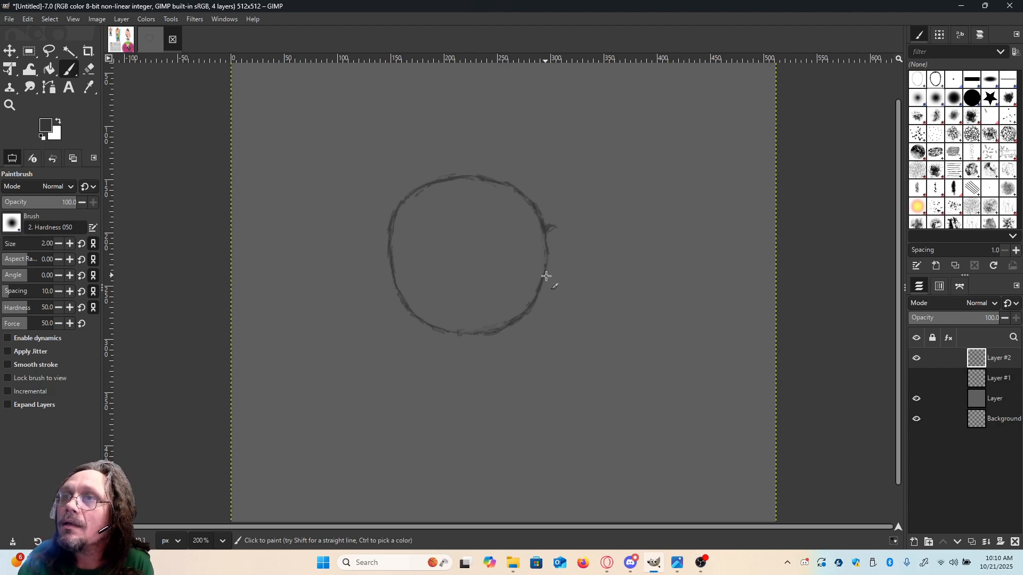
mouse_move(547, 279)
mouse_down()
mouse_move(562, 282)
mouse_move(554, 228)
mouse_move(567, 274)
mouse_move(552, 278)
mouse_move(564, 288)
mouse_move(560, 251)
mouse_up()
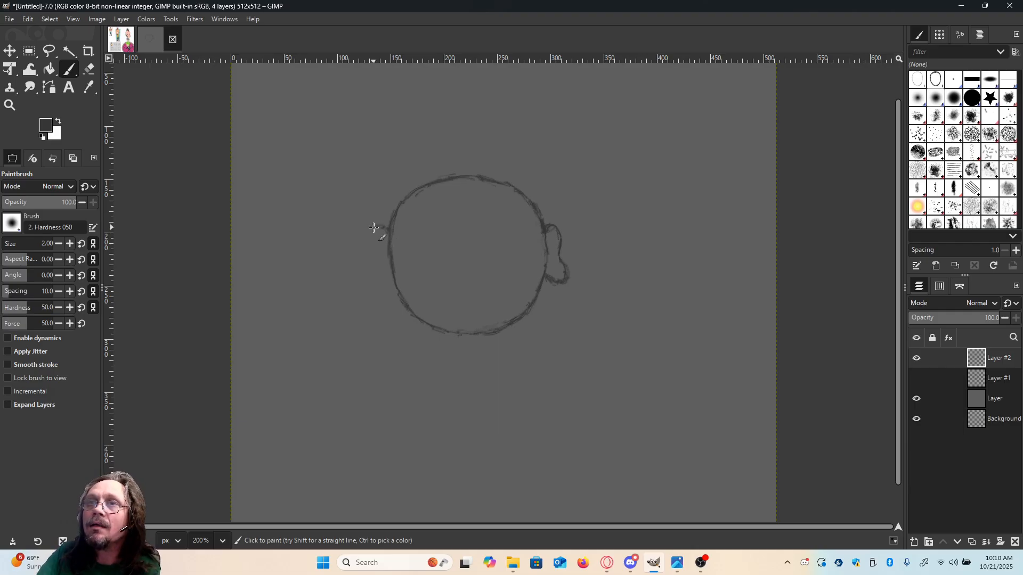
mouse_move(374, 228)
mouse_down()
mouse_move(366, 231)
mouse_move(377, 294)
mouse_move(395, 283)
mouse_up()
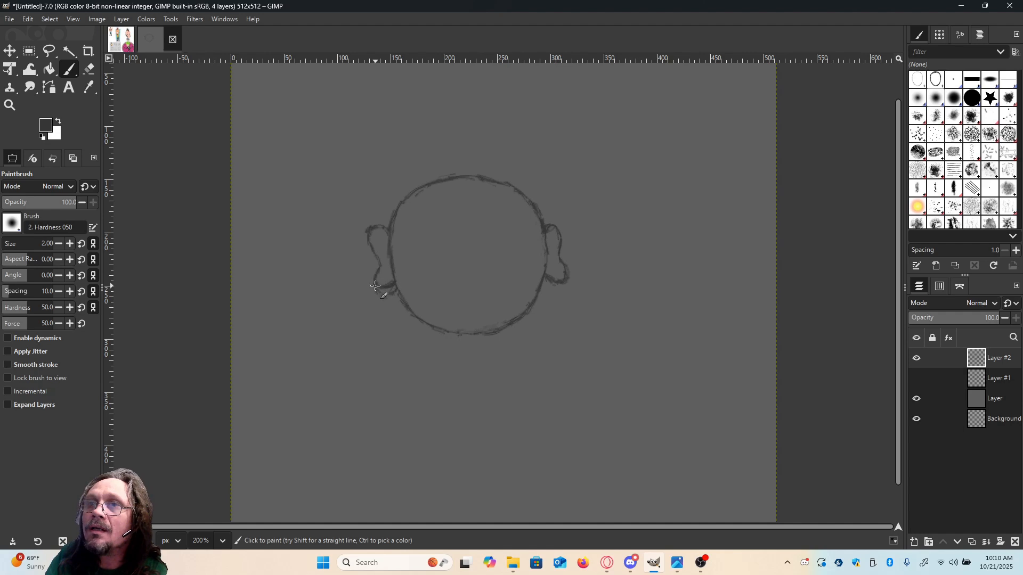
mouse_move(379, 271)
mouse_down()
mouse_move(373, 232)
mouse_move(386, 227)
mouse_move(367, 228)
mouse_move(368, 256)
mouse_move(367, 231)
mouse_up()
Erase the stray marks around the left ear and redraw its outline with the Paintbrush.
click(89, 68)
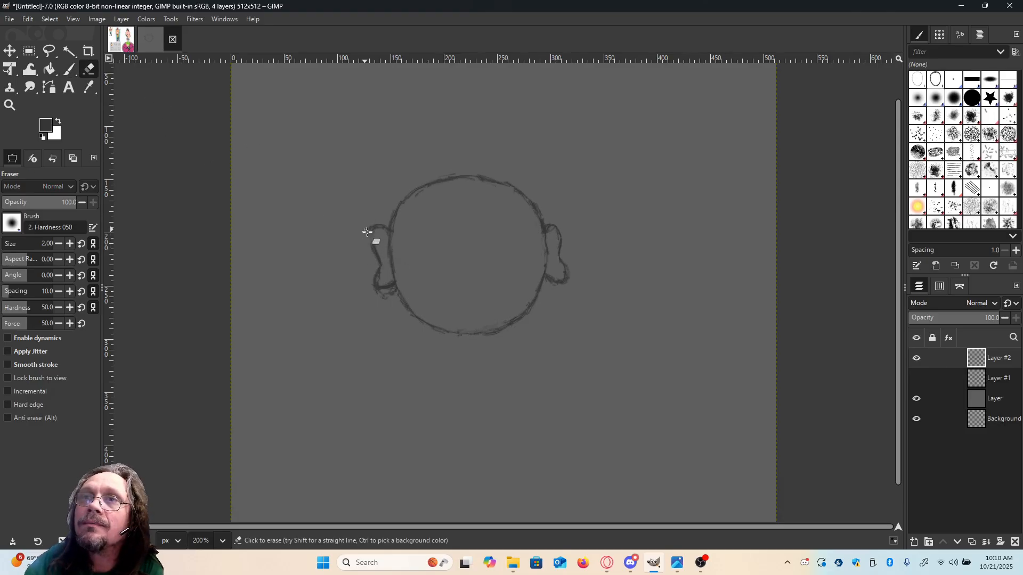
mouse_move(392, 297)
mouse_down()
mouse_move(380, 299)
mouse_move(393, 296)
mouse_up()
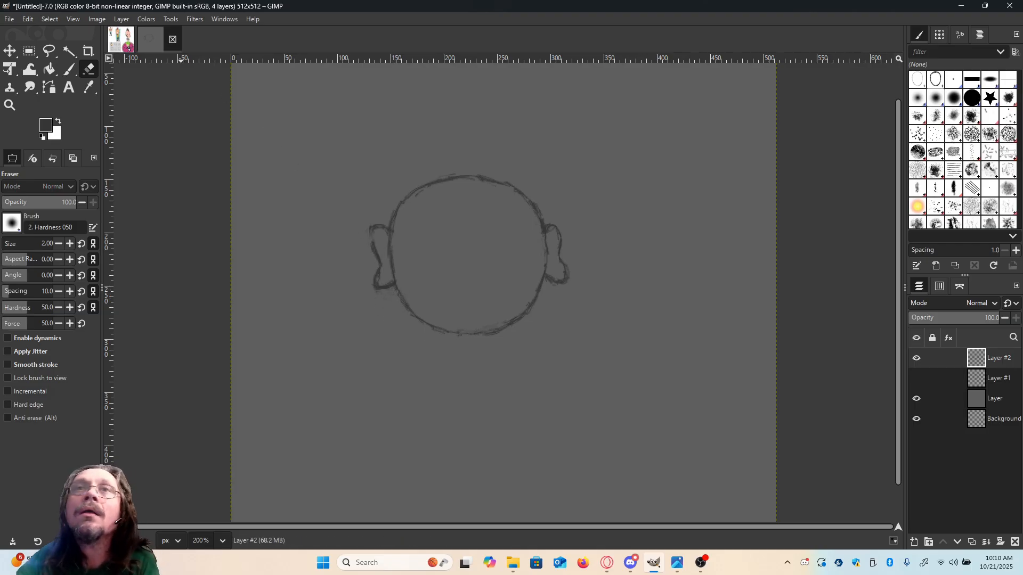
click(69, 69)
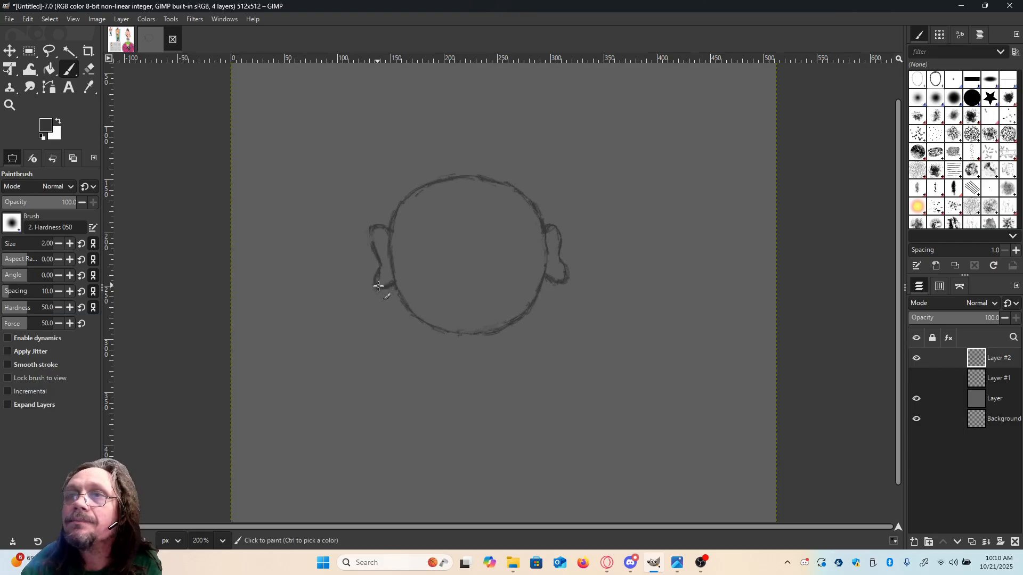
drag(389, 288, 395, 283)
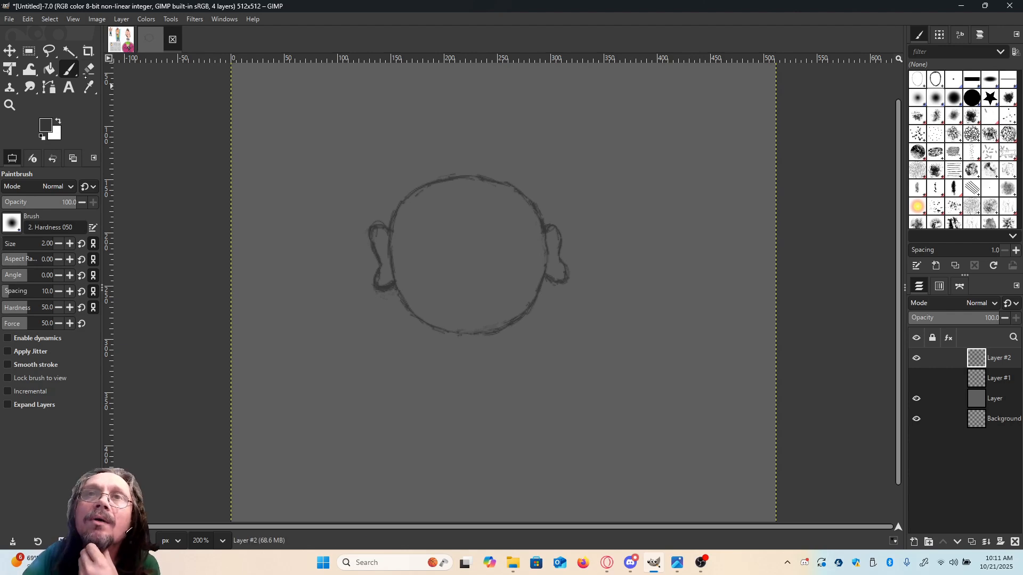
Set the Eraser size to 5 and erase both ears from the sides of the head outline.
click(89, 68)
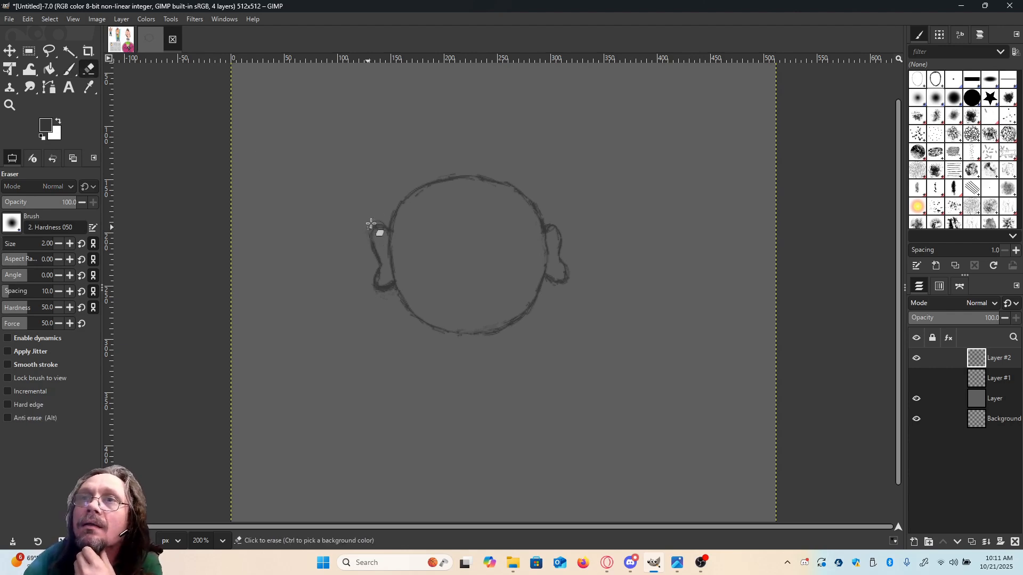
click(70, 243)
click(70, 243)
drag(379, 286, 384, 286)
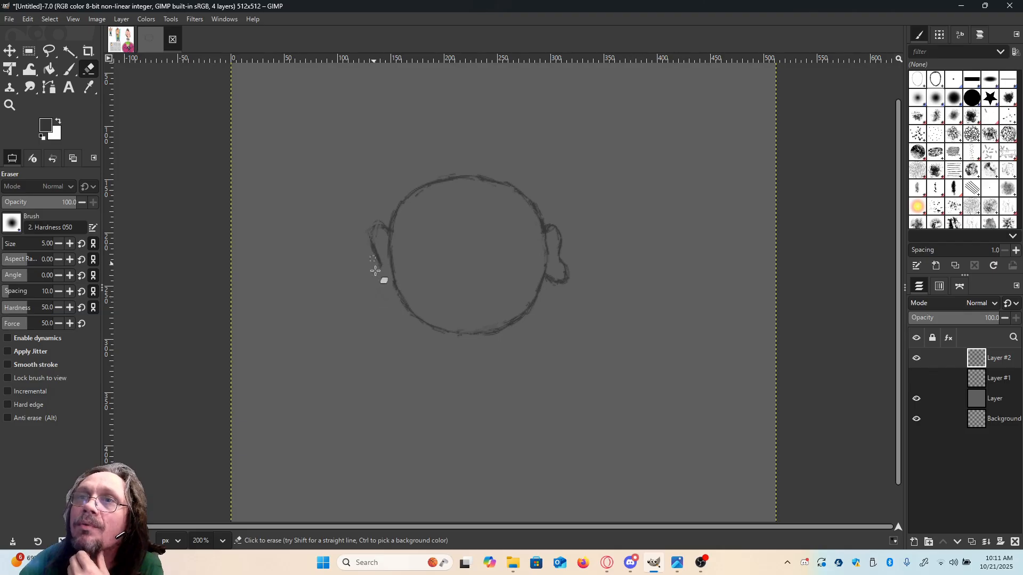
mouse_move(375, 272)
mouse_down()
mouse_move(384, 274)
mouse_move(376, 226)
mouse_up()
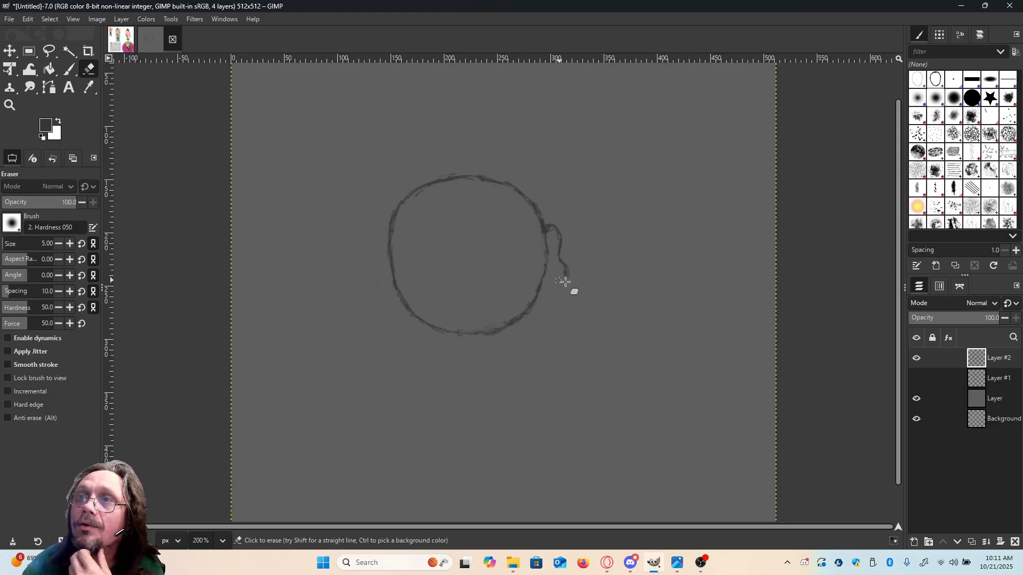
mouse_move(565, 281)
mouse_down()
mouse_move(556, 224)
mouse_move(528, 214)
mouse_up()
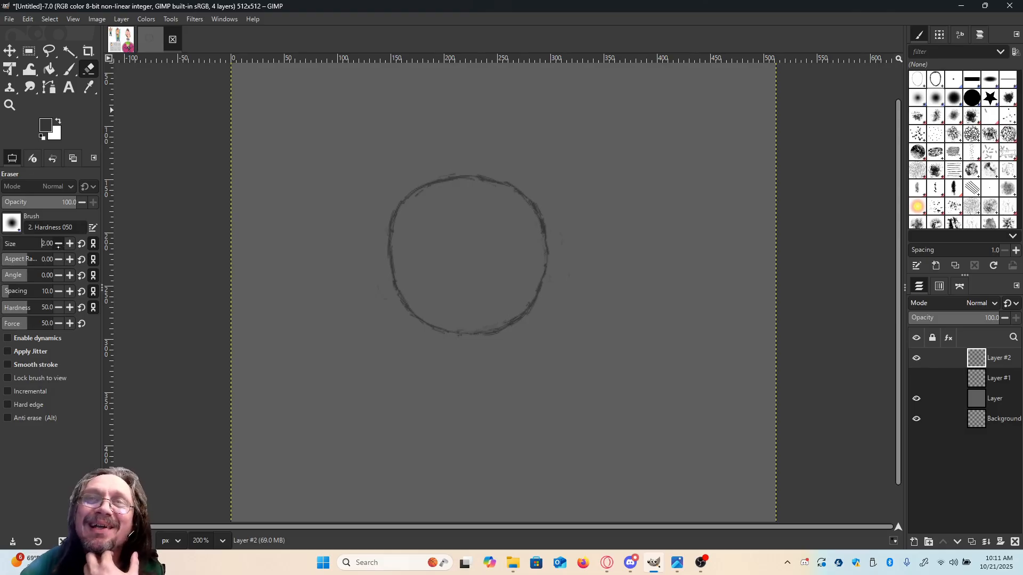
Sketch a narrow oval ear on each side of the head, about 20 px wide and 40 px tall, with the Paintbrush.
click(69, 69)
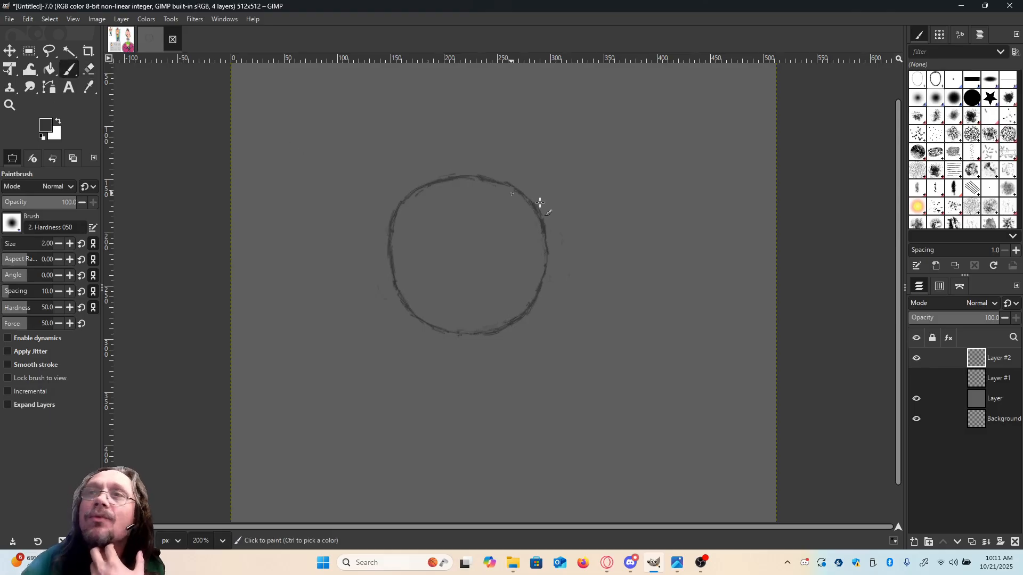
click(547, 244)
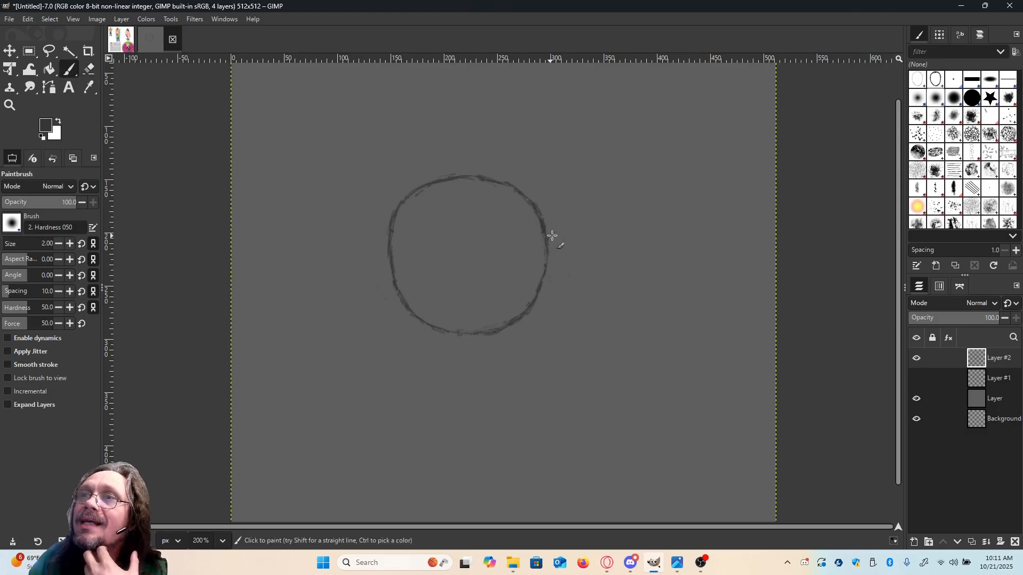
mouse_move(553, 236)
mouse_down()
mouse_move(545, 269)
mouse_move(557, 274)
mouse_move(558, 234)
mouse_move(564, 243)
mouse_up()
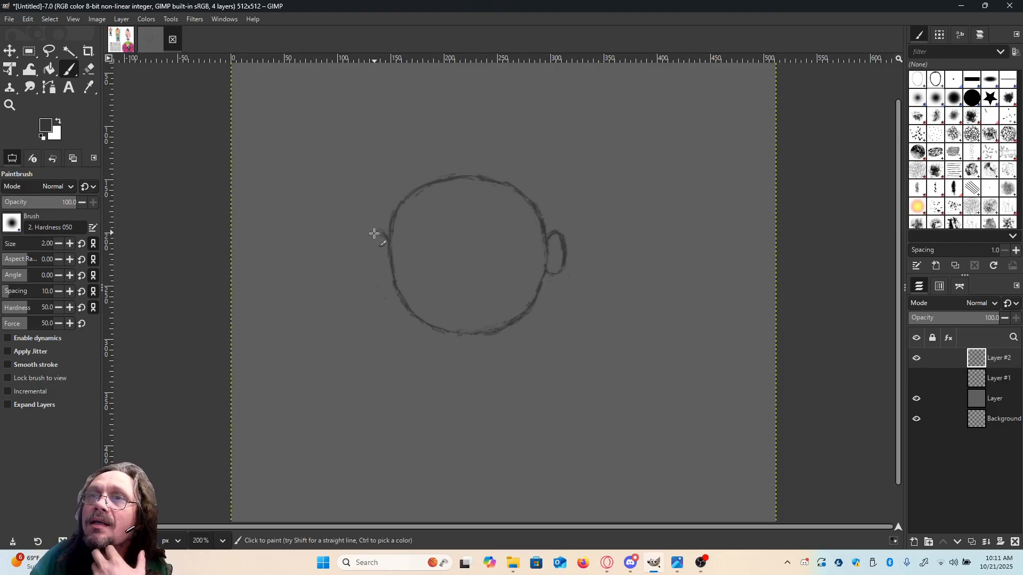
mouse_move(388, 235)
mouse_down()
mouse_move(372, 238)
mouse_move(373, 254)
mouse_up()
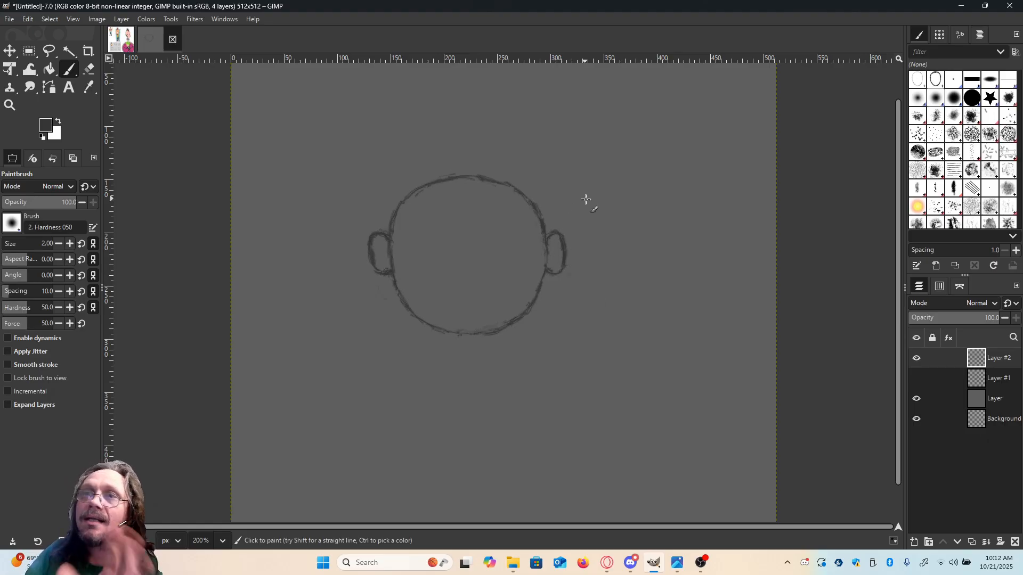
Refine both ear outlines with the Paintbrush and thin their inner edges with the Eraser.
click(89, 69)
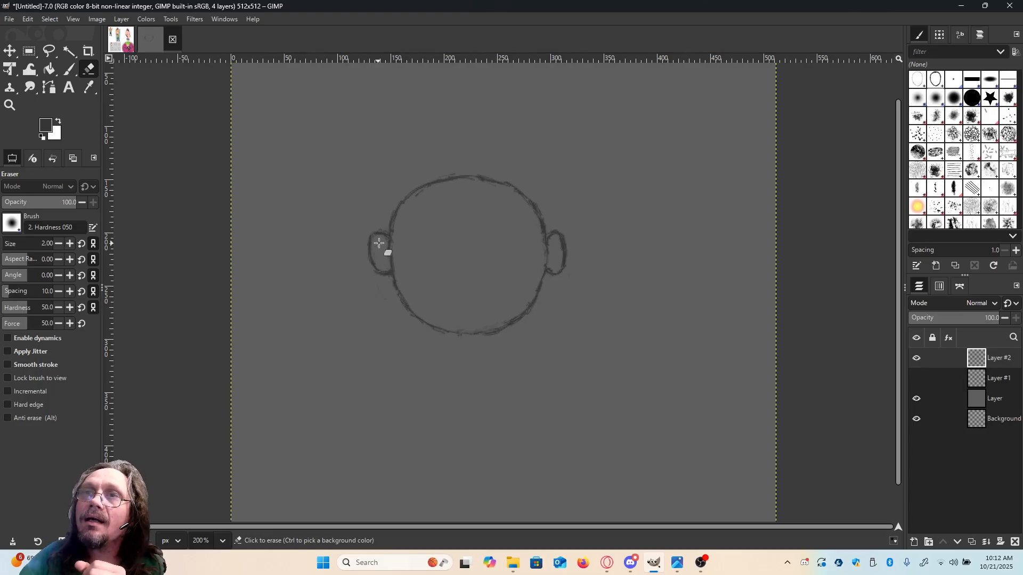
click(69, 69)
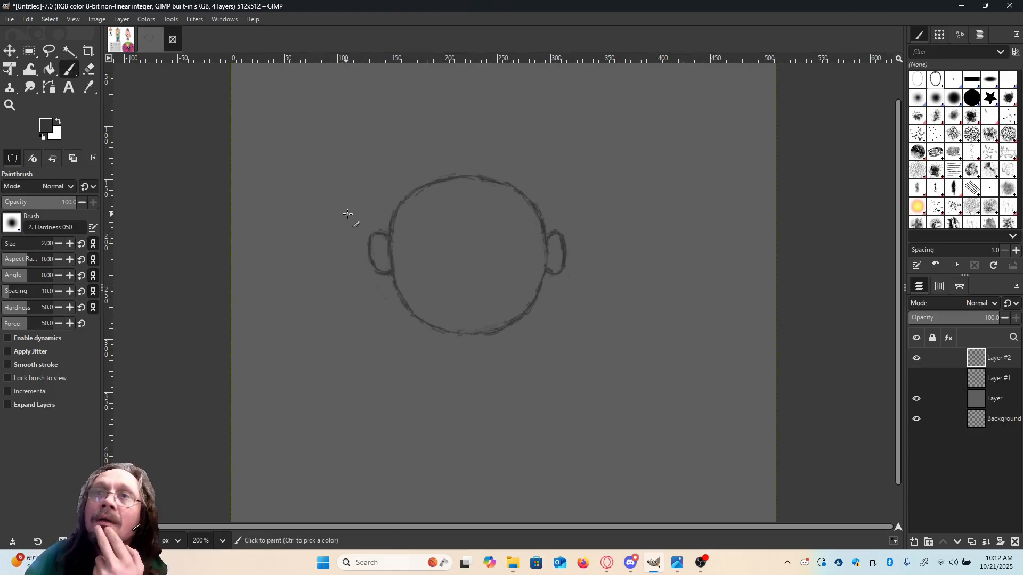
drag(372, 236, 370, 239)
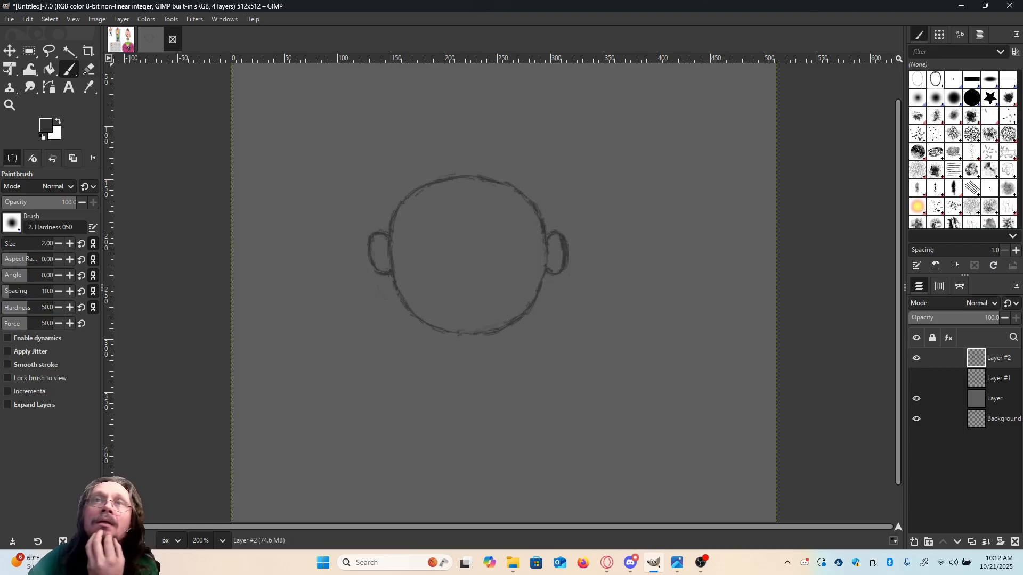
click(89, 68)
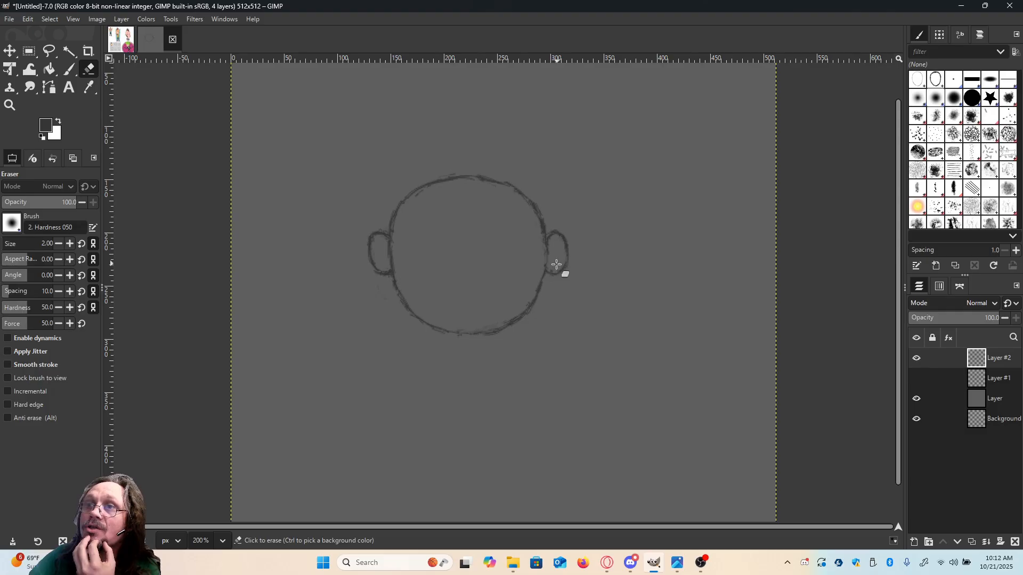
drag(555, 270, 559, 263)
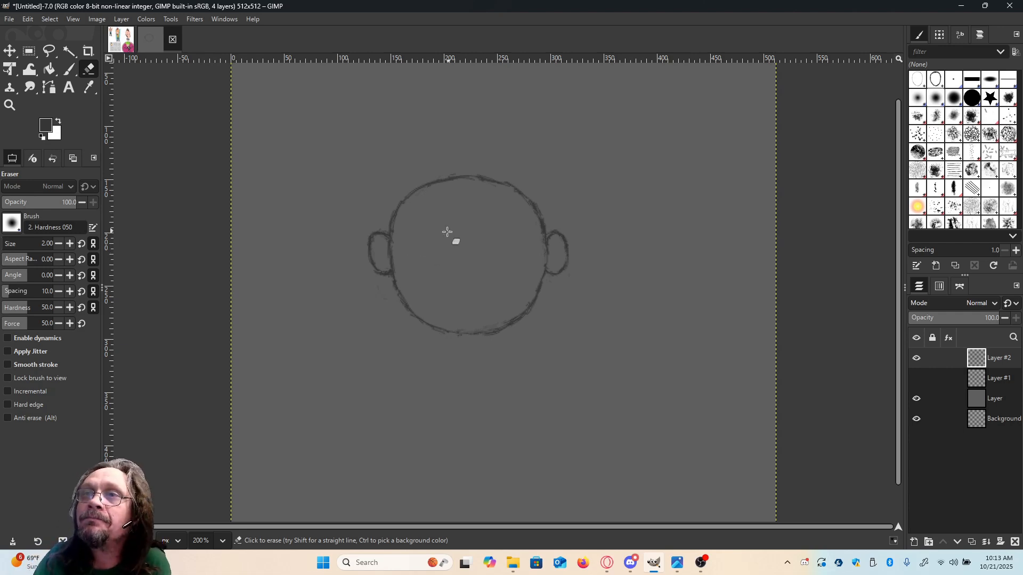
Sketch two half-round eyes about 35 px wide with slanted lower edges, and a rounded nose below and between them.
click(69, 69)
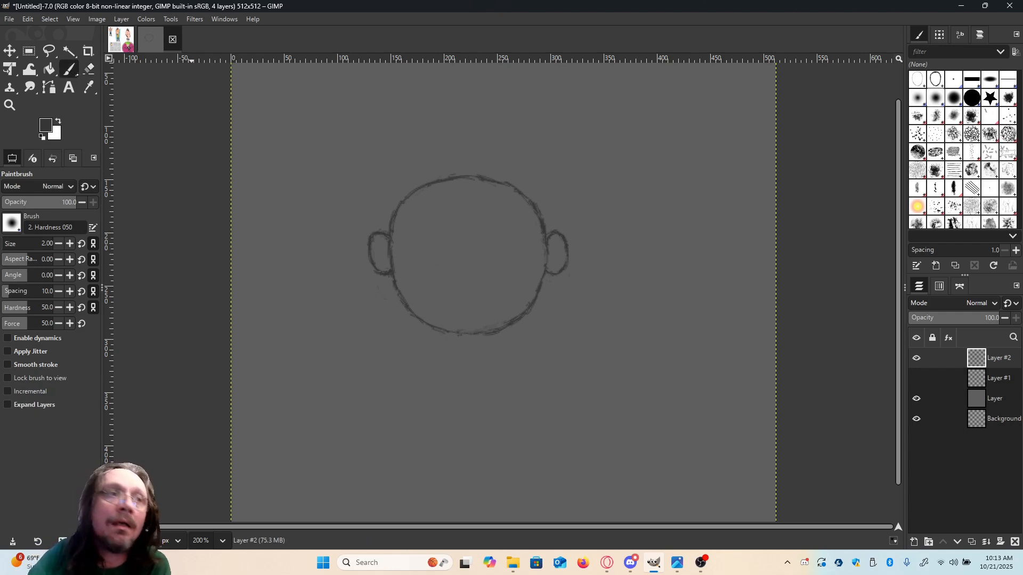
click(422, 256)
drag(423, 256, 448, 249)
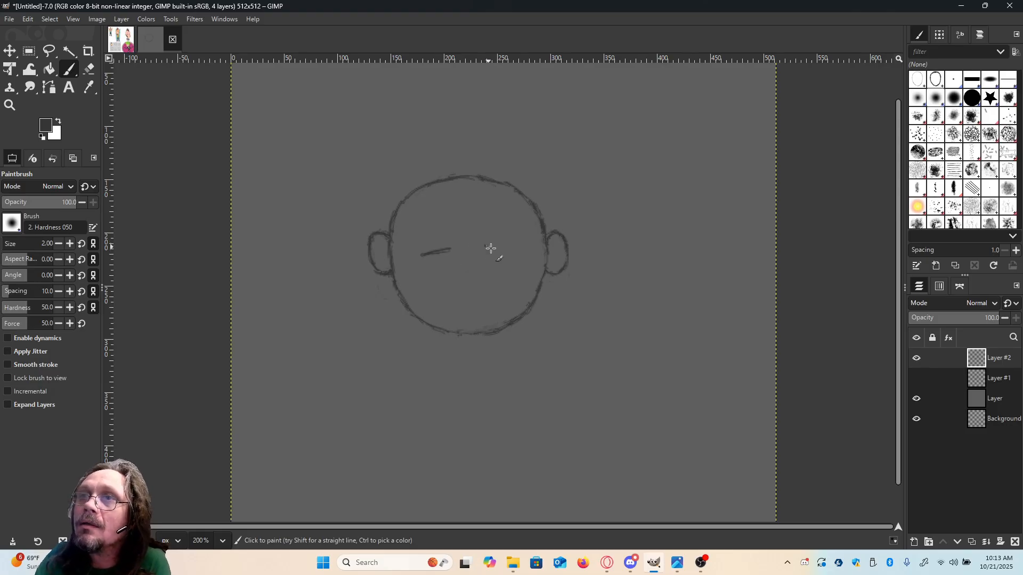
drag(484, 245, 517, 257)
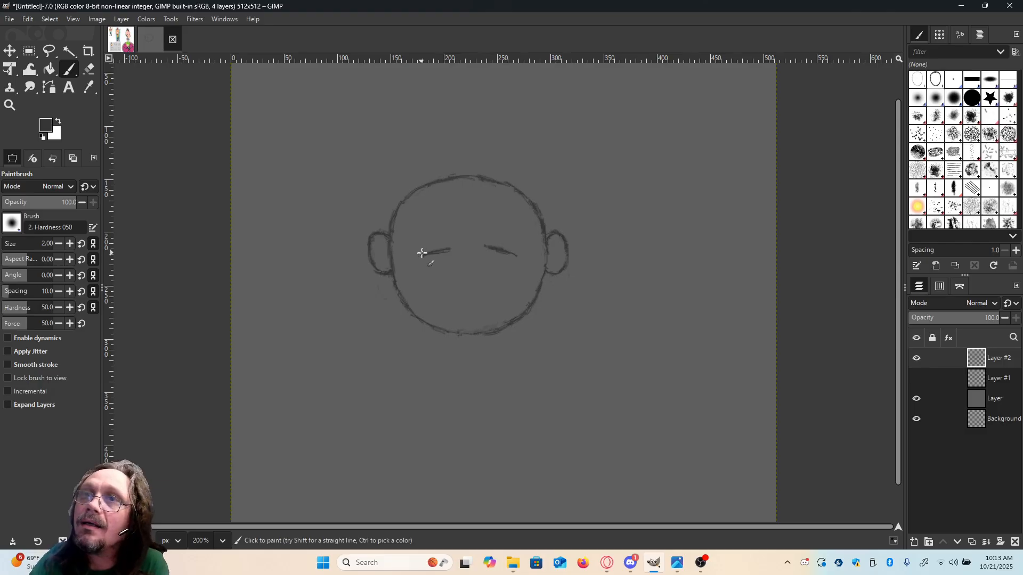
mouse_move(417, 245)
mouse_down()
mouse_move(432, 230)
mouse_move(450, 244)
mouse_move(428, 230)
mouse_move(453, 246)
mouse_move(498, 228)
mouse_up()
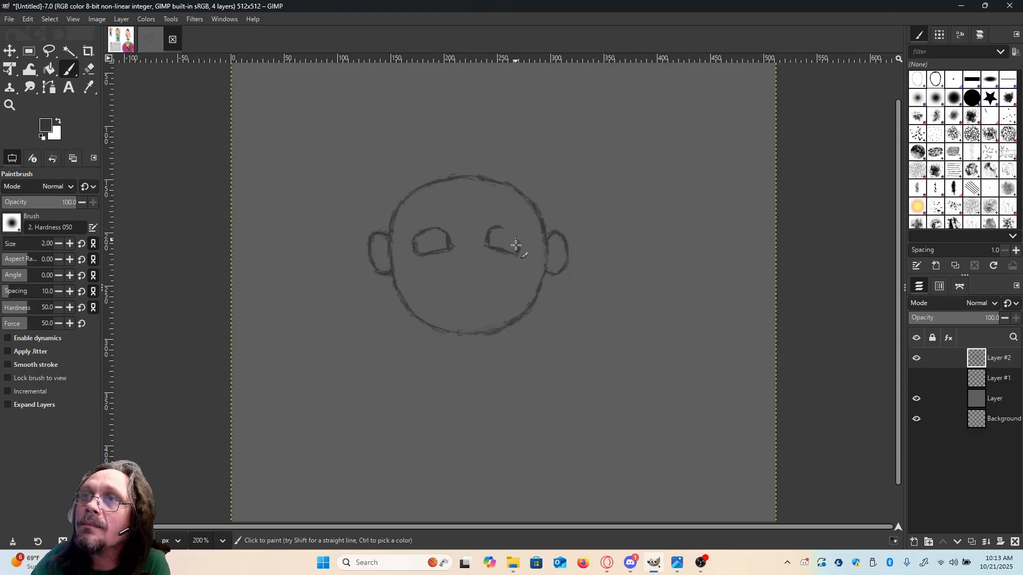
drag(507, 229, 520, 254)
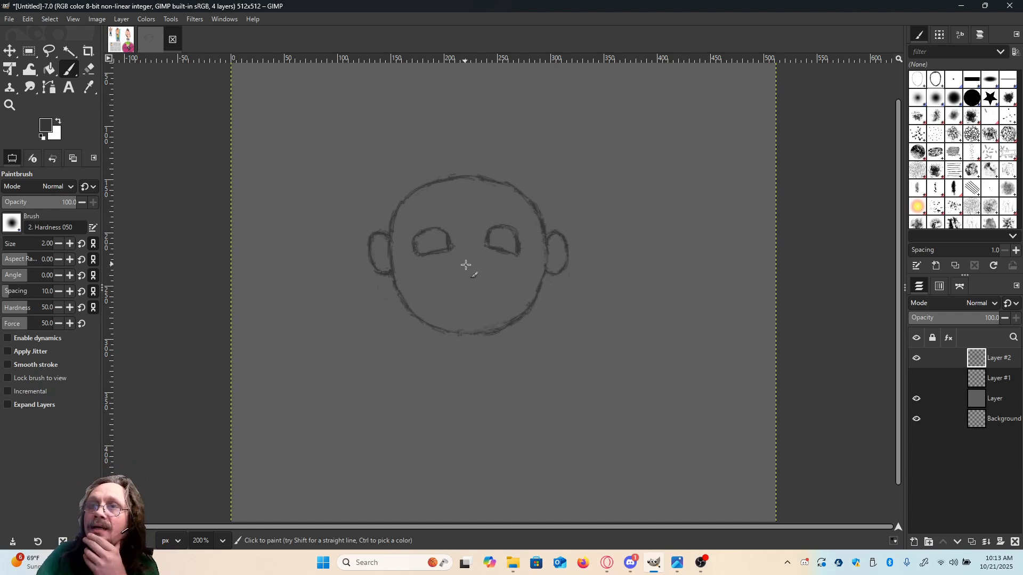
mouse_move(464, 265)
mouse_down()
mouse_move(464, 291)
mouse_move(486, 291)
mouse_move(476, 291)
mouse_move(489, 288)
mouse_move(491, 285)
mouse_up()
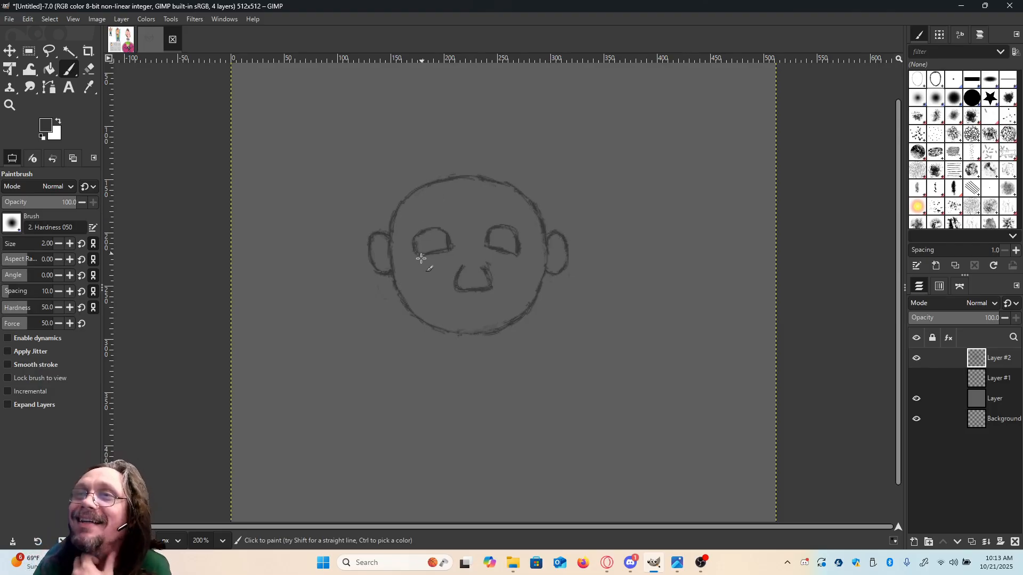
Thicken the outlines of both eyes with extra Paintbrush strokes.
mouse_move(416, 252)
mouse_down()
mouse_move(423, 227)
mouse_move(416, 254)
mouse_move(420, 230)
mouse_move(448, 229)
mouse_move(454, 248)
mouse_move(418, 257)
mouse_up()
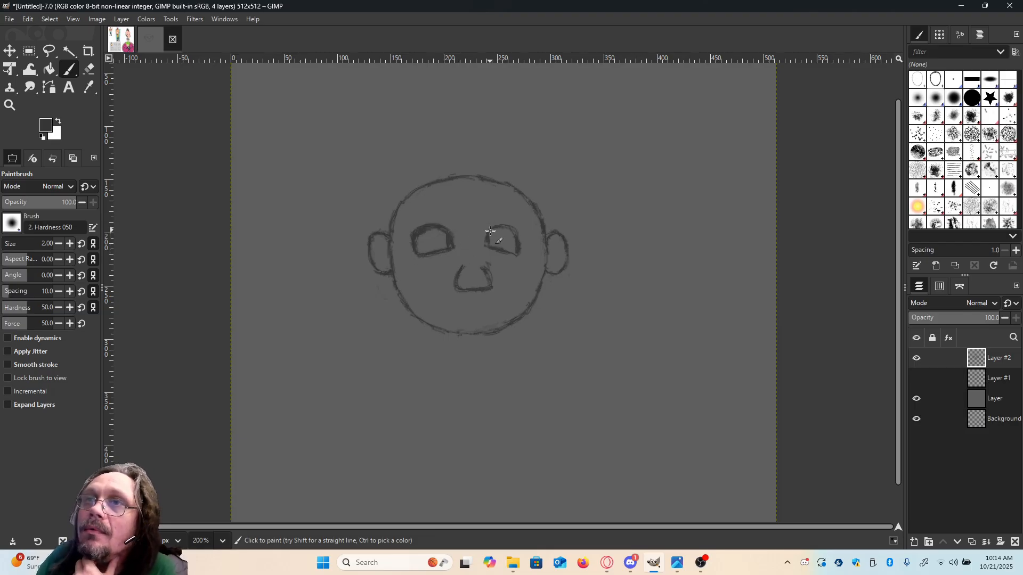
drag(488, 232, 522, 229)
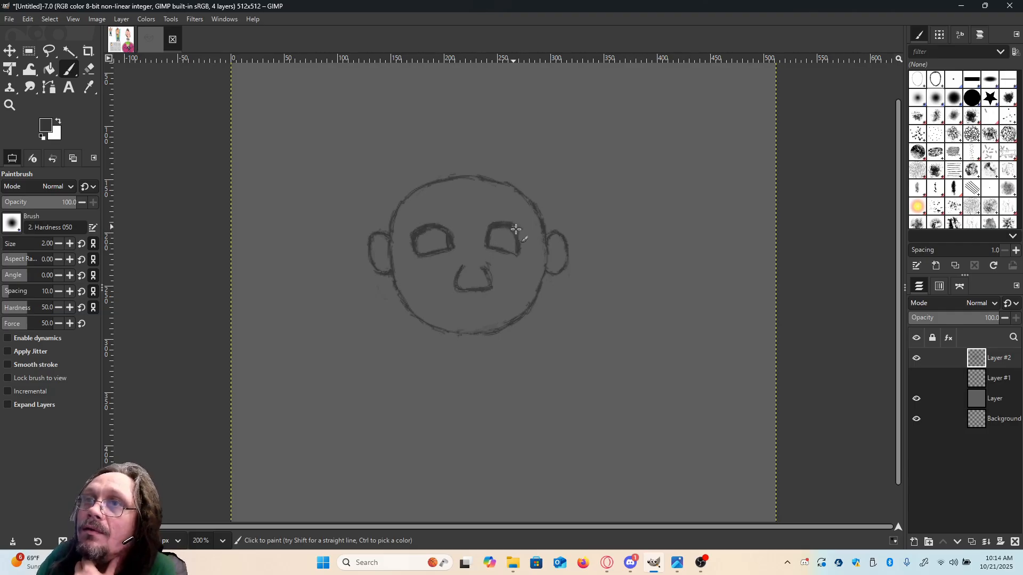
drag(518, 252, 521, 231)
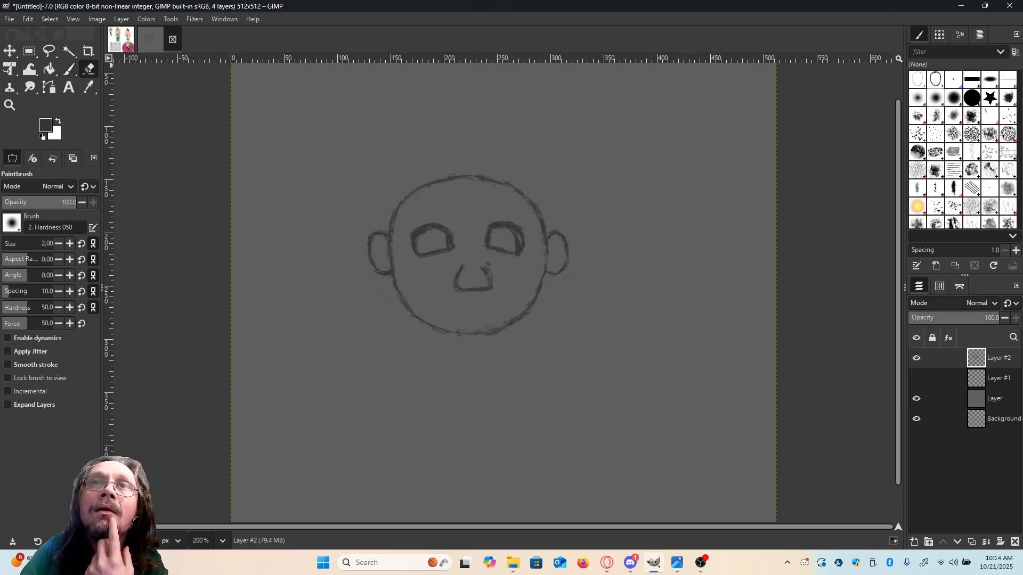
Thin the inner edges of both eye outlines with the Eraser and paint a curved arc inside each eye.
click(89, 68)
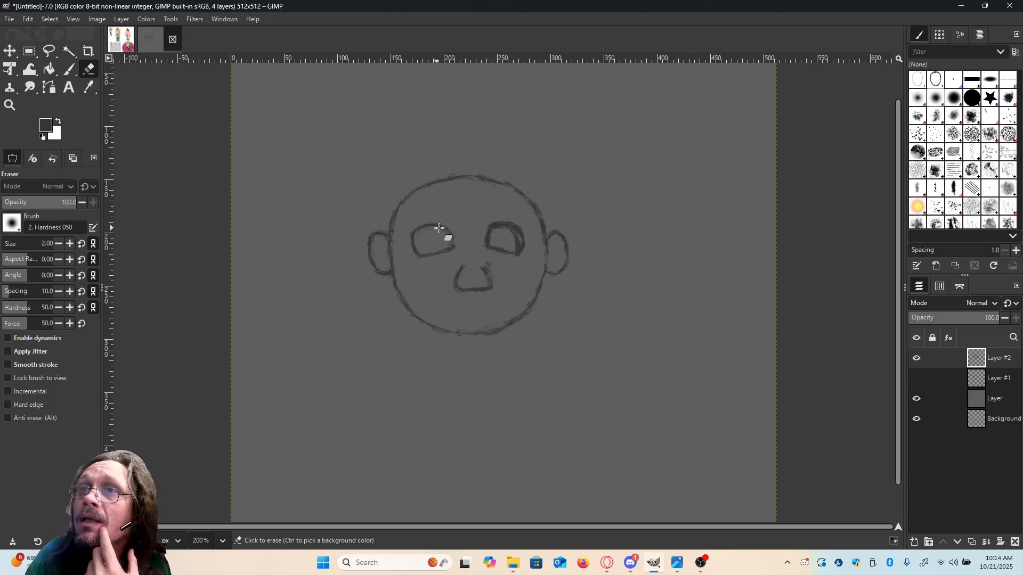
click(450, 243)
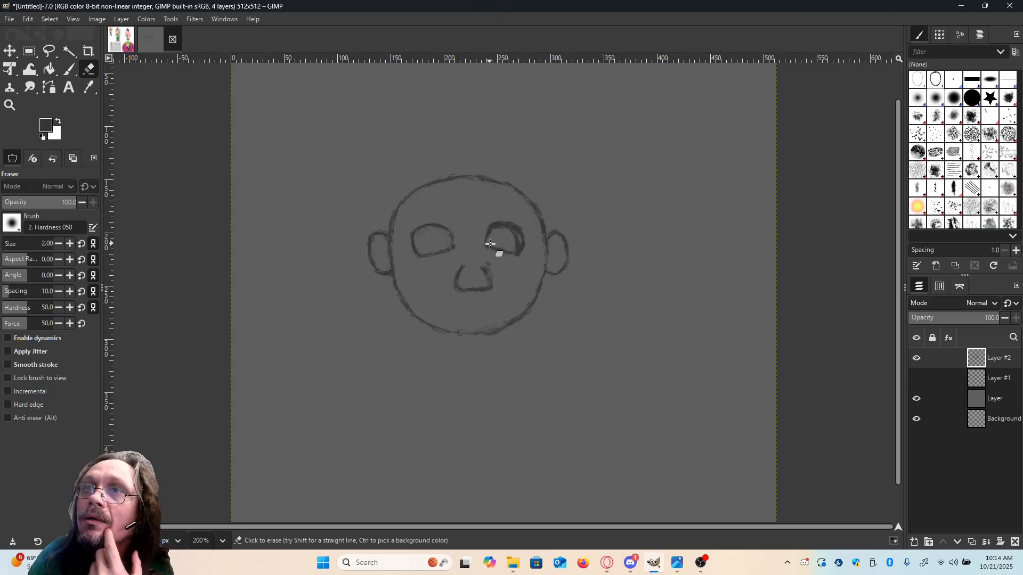
mouse_move(515, 252)
mouse_down()
mouse_move(516, 235)
mouse_move(499, 229)
mouse_up()
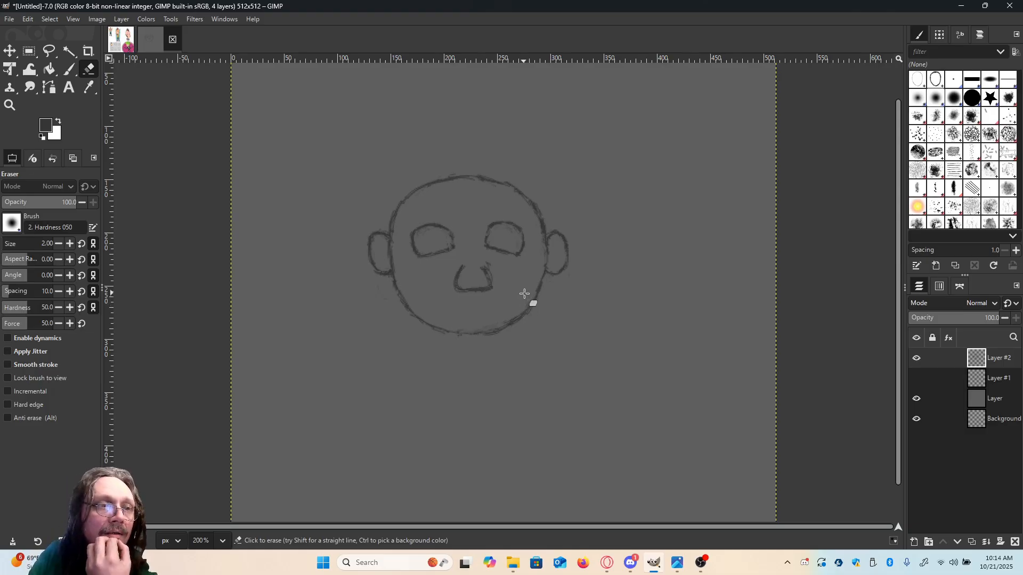
key(p)
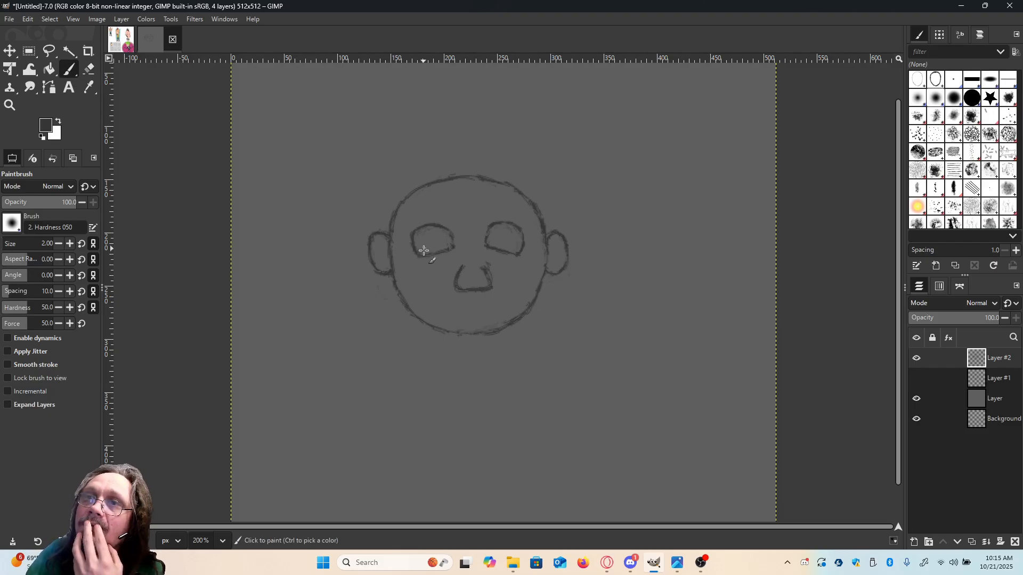
drag(424, 247, 425, 254)
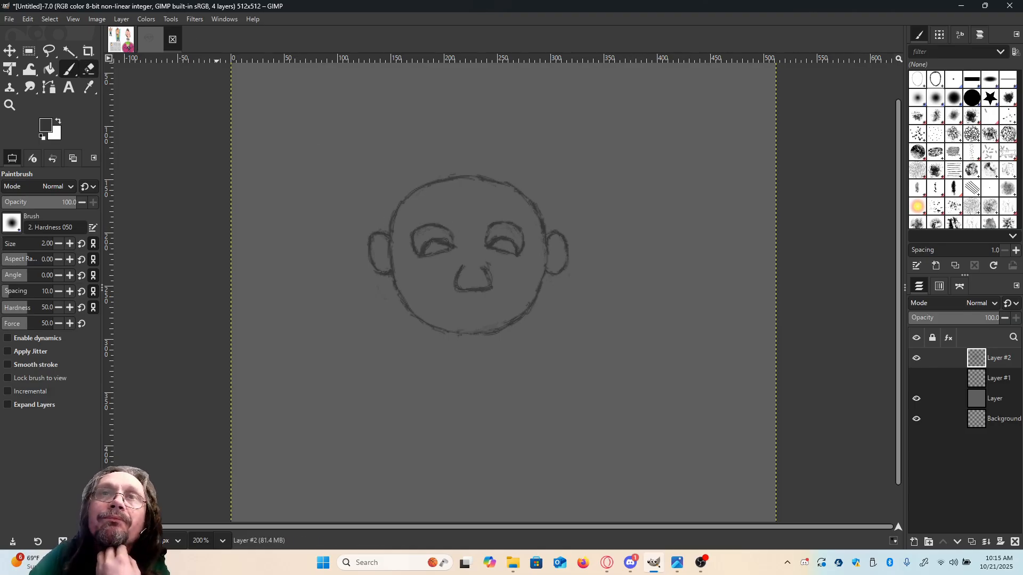
Set the Eraser size to 8 and erase both eyes and the nose from the face.
key(shift+e)
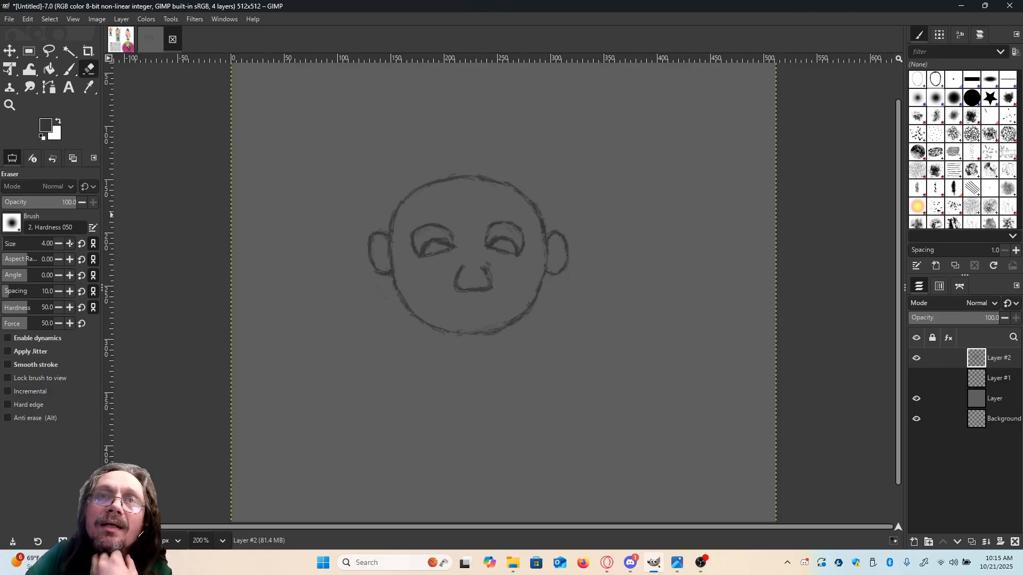
mouse_move(420, 224)
mouse_down()
mouse_move(420, 253)
mouse_move(410, 244)
mouse_move(423, 260)
mouse_move(455, 248)
mouse_move(439, 252)
mouse_move(446, 235)
mouse_move(423, 245)
mouse_move(445, 247)
mouse_move(441, 224)
mouse_move(429, 230)
mouse_move(453, 232)
mouse_move(446, 252)
mouse_move(475, 278)
mouse_move(462, 268)
mouse_move(458, 296)
mouse_move(483, 293)
mouse_move(455, 286)
mouse_move(484, 291)
mouse_move(464, 292)
mouse_move(484, 287)
mouse_move(484, 267)
mouse_move(486, 287)
mouse_up()
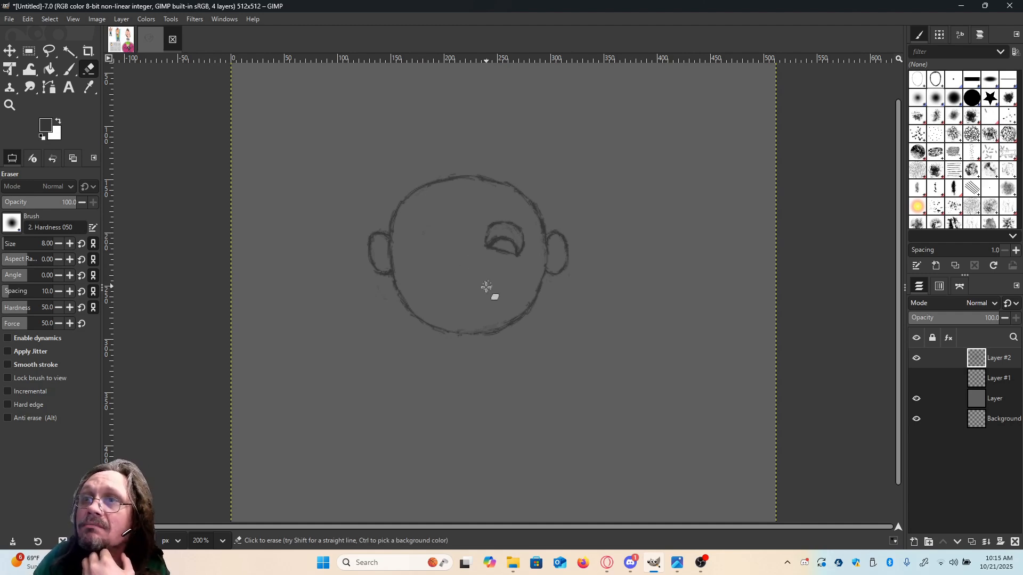
mouse_move(494, 242)
mouse_down()
mouse_move(500, 258)
mouse_move(532, 261)
mouse_move(533, 245)
mouse_move(510, 229)
mouse_move(486, 240)
mouse_move(519, 247)
mouse_move(503, 242)
mouse_move(519, 231)
mouse_up()
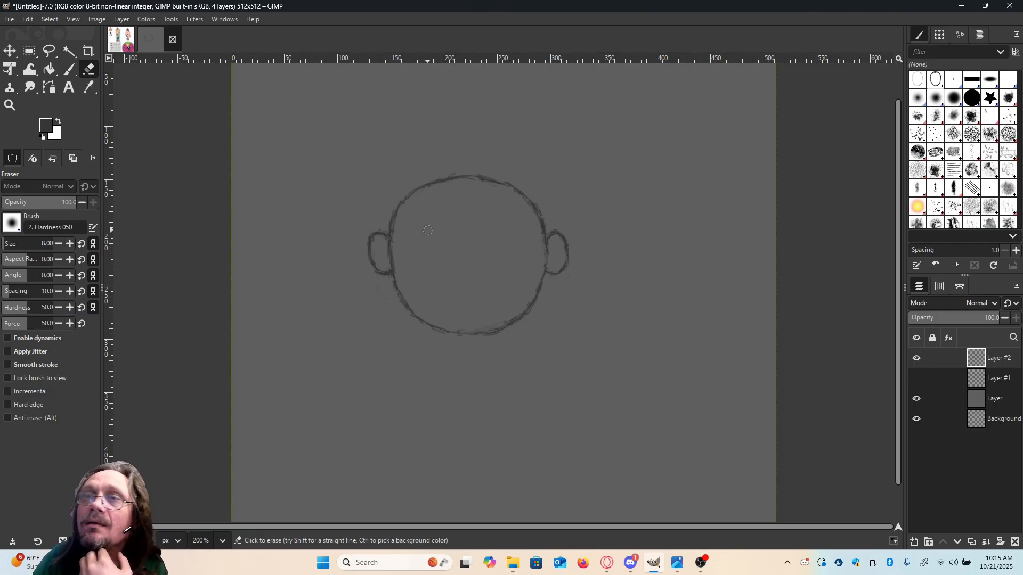
Set the Paintbrush size to 2 and draw a nearly straight glasses line about 150 px long across the head between the ear tops.
click(70, 69)
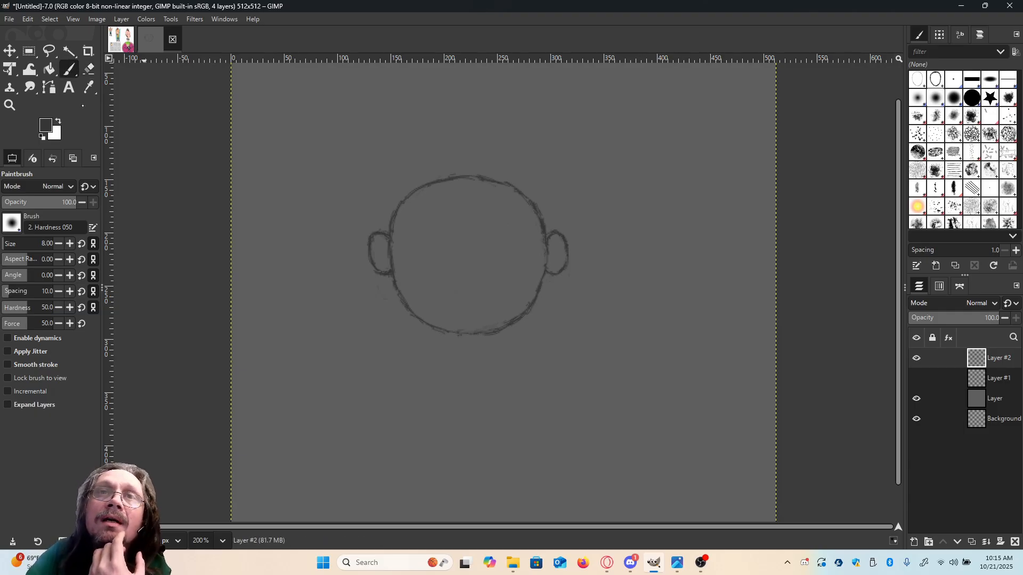
click(59, 244)
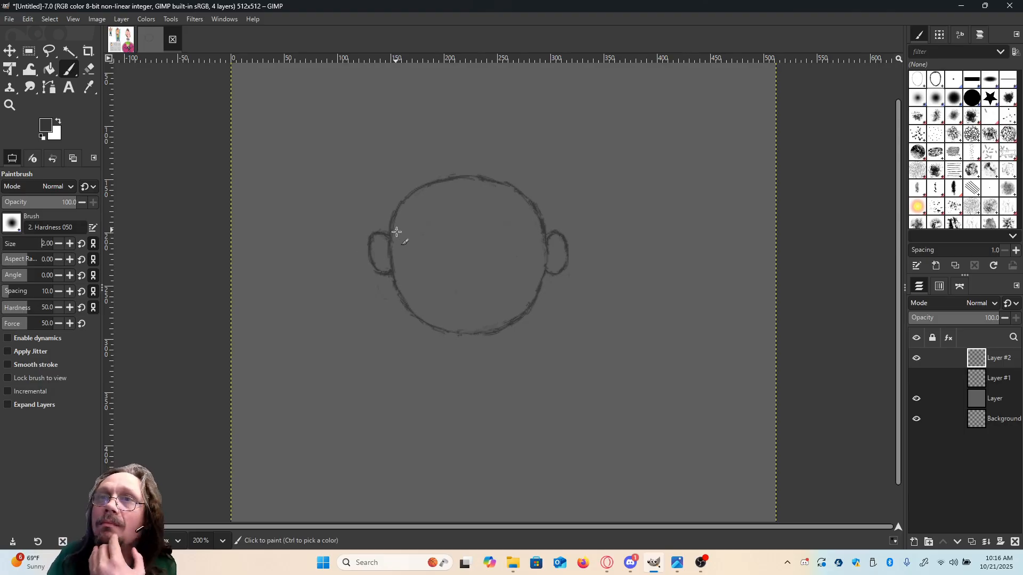
drag(388, 235, 395, 233)
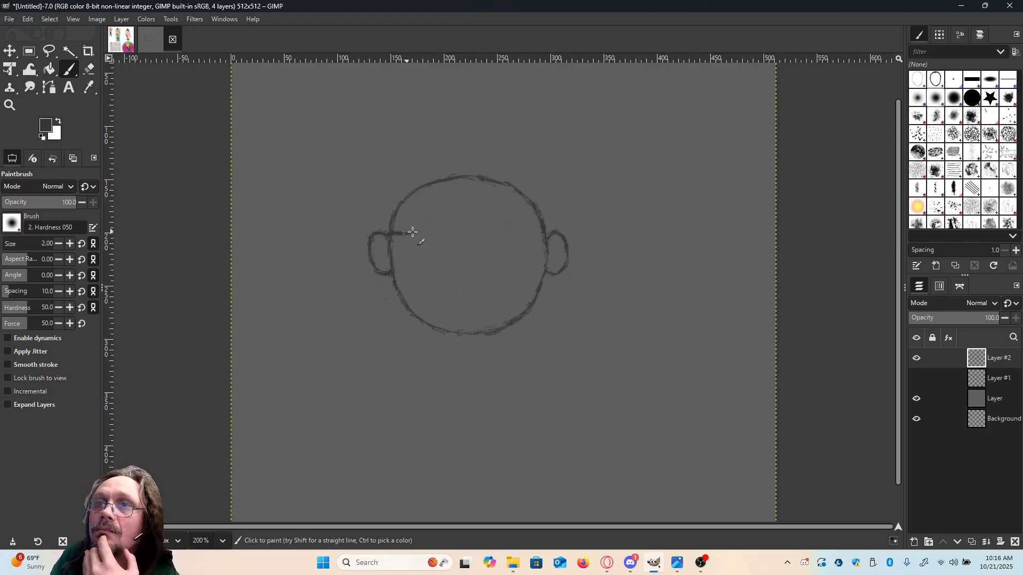
shift+click(421, 233)
shift+click(450, 230)
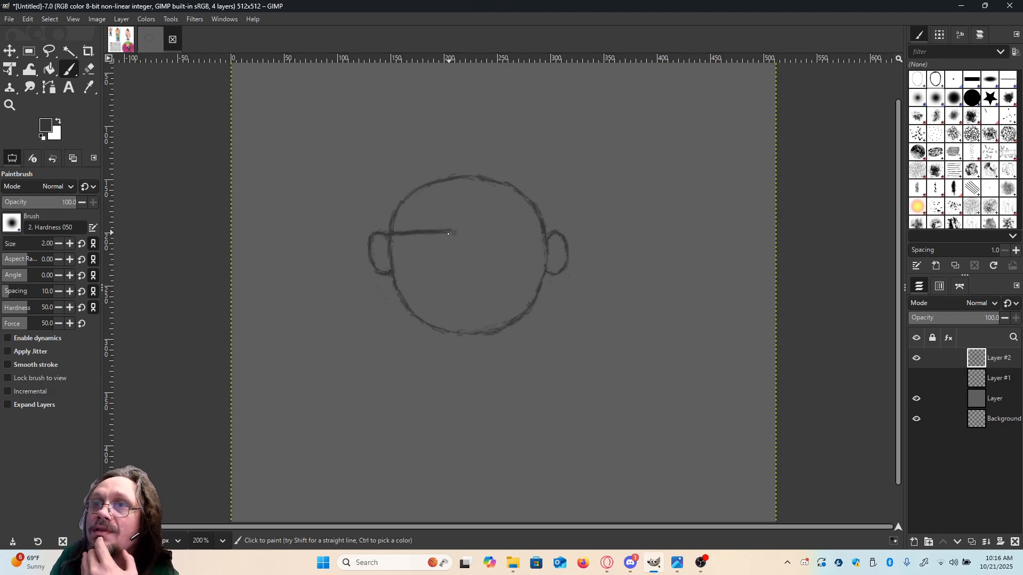
shift+click(476, 230)
shift+click(483, 231)
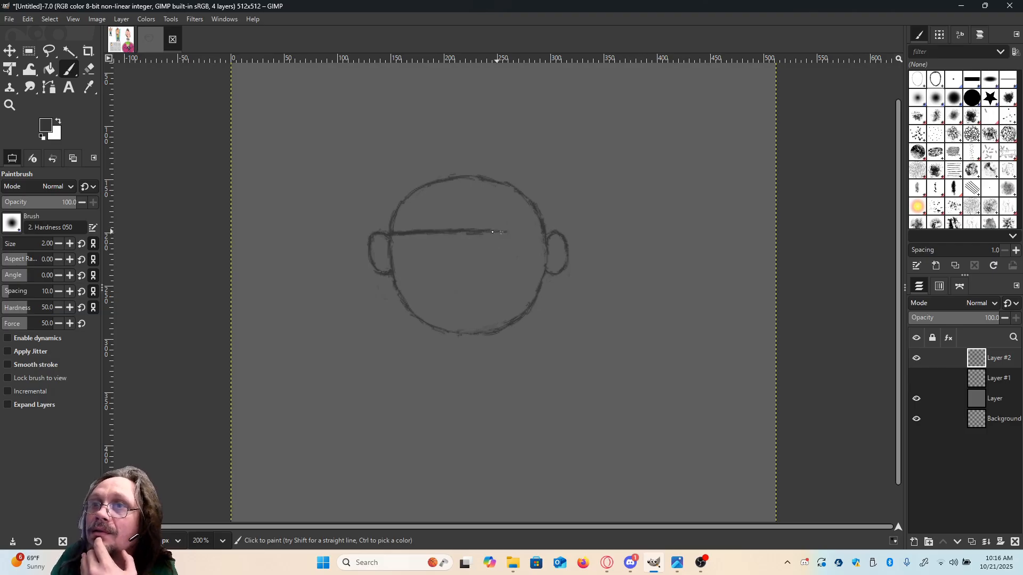
shift+click(544, 232)
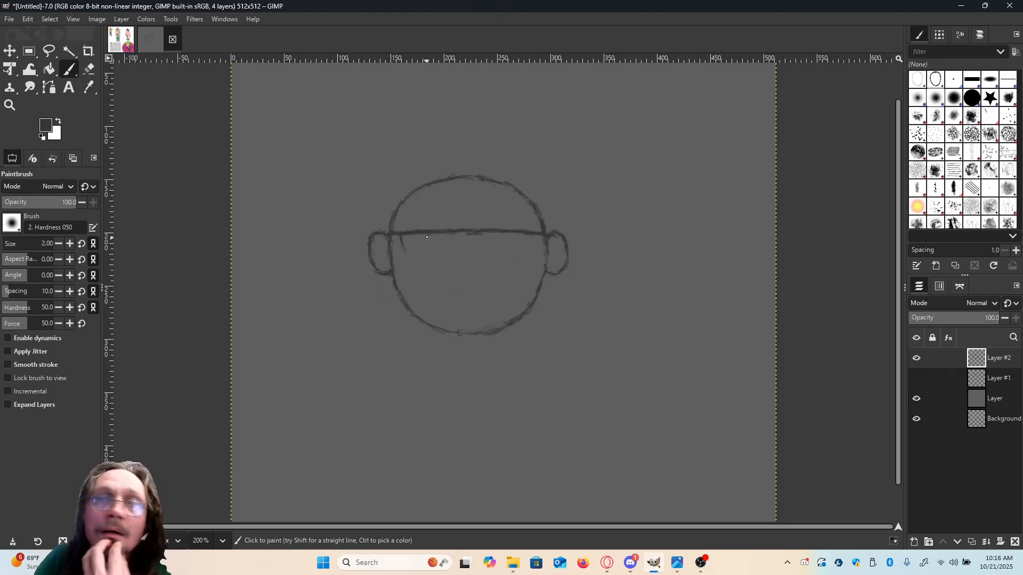
Paint the viewer's-left lens curve below the glasses line, then a raised bridge and second lens edge, and erase the bridge and second edge.
drag(405, 250, 411, 261)
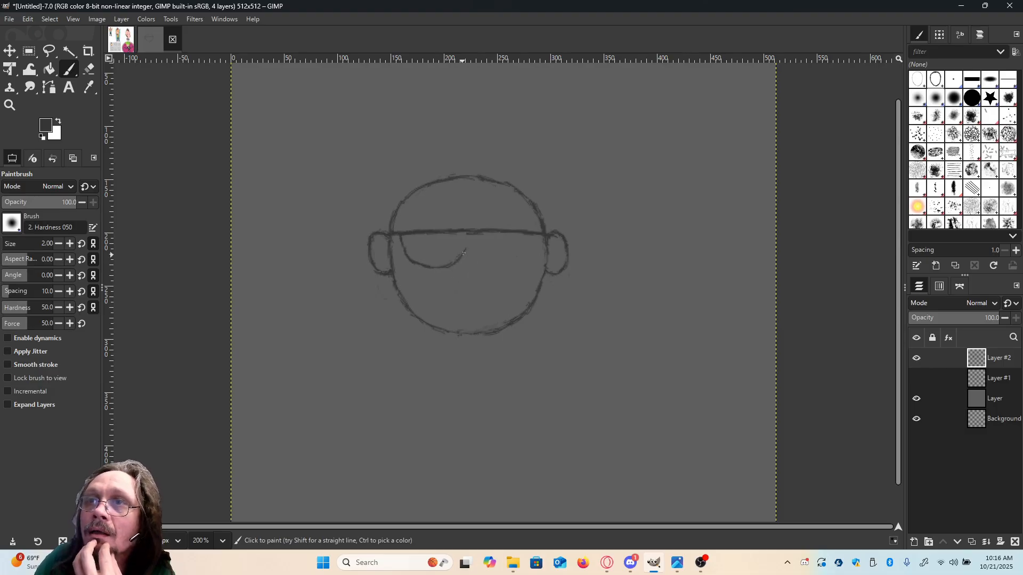
mouse_move(465, 252)
mouse_down()
mouse_move(489, 244)
mouse_move(492, 257)
mouse_up()
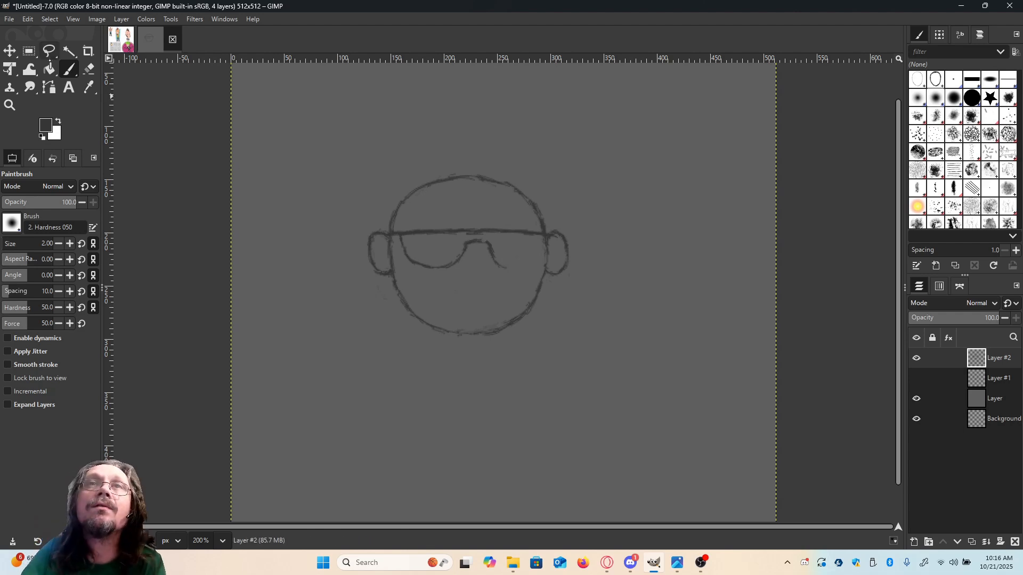
key(shift+e)
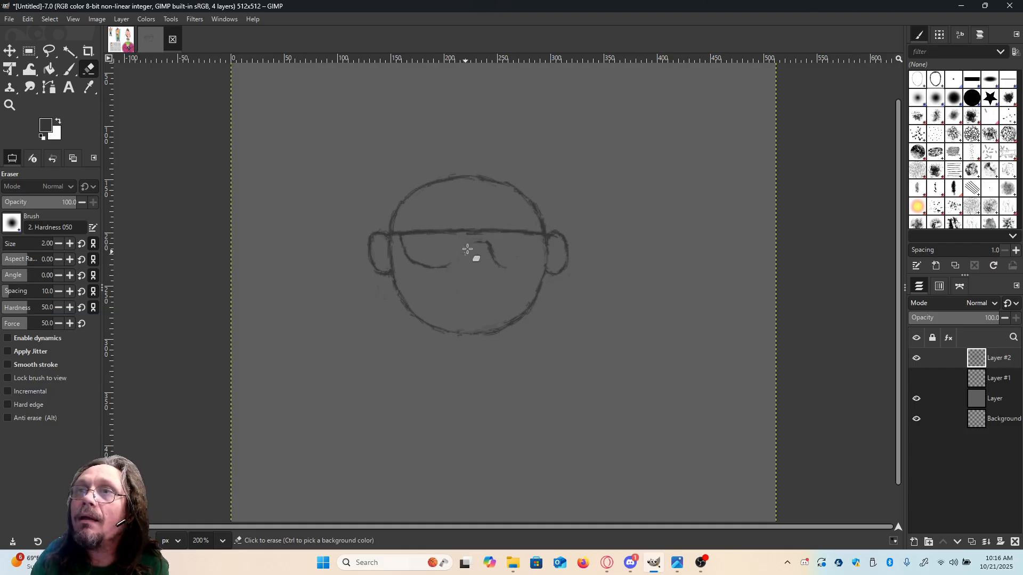
mouse_move(467, 248)
mouse_down()
mouse_move(490, 243)
mouse_move(496, 270)
mouse_move(504, 265)
mouse_move(490, 259)
mouse_move(498, 249)
mouse_move(474, 244)
mouse_move(496, 258)
mouse_move(487, 251)
mouse_up()
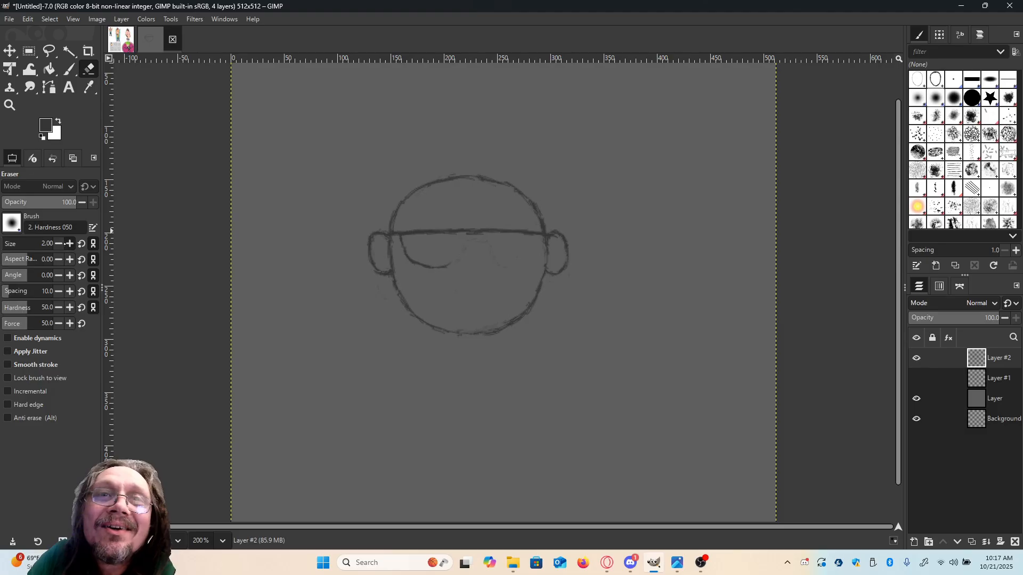
Paint the viewer's-right lens curve with the Paintbrush, a lower nose bridge between the lenses, and short temple lines toward both ears.
click(69, 69)
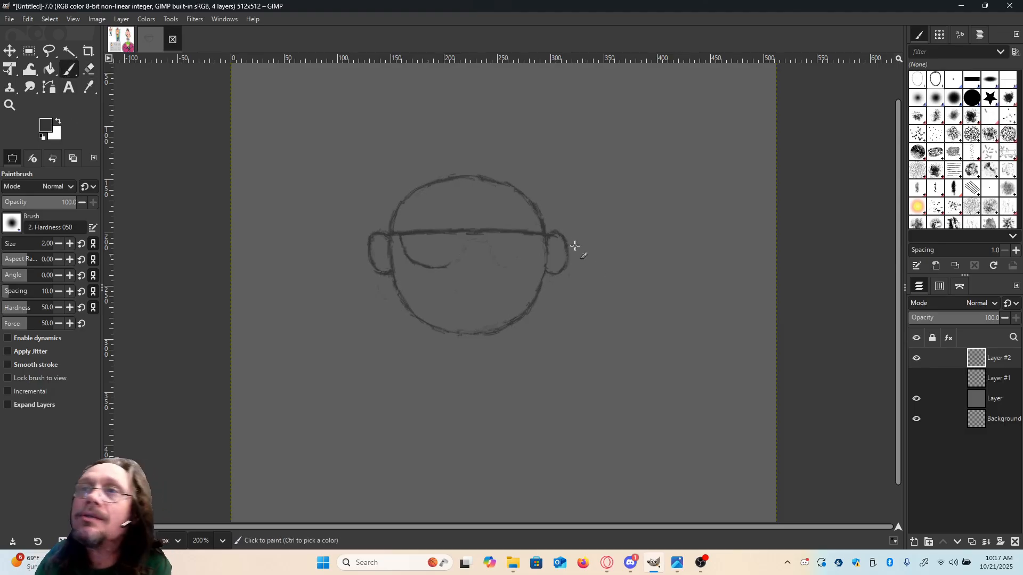
click(535, 236)
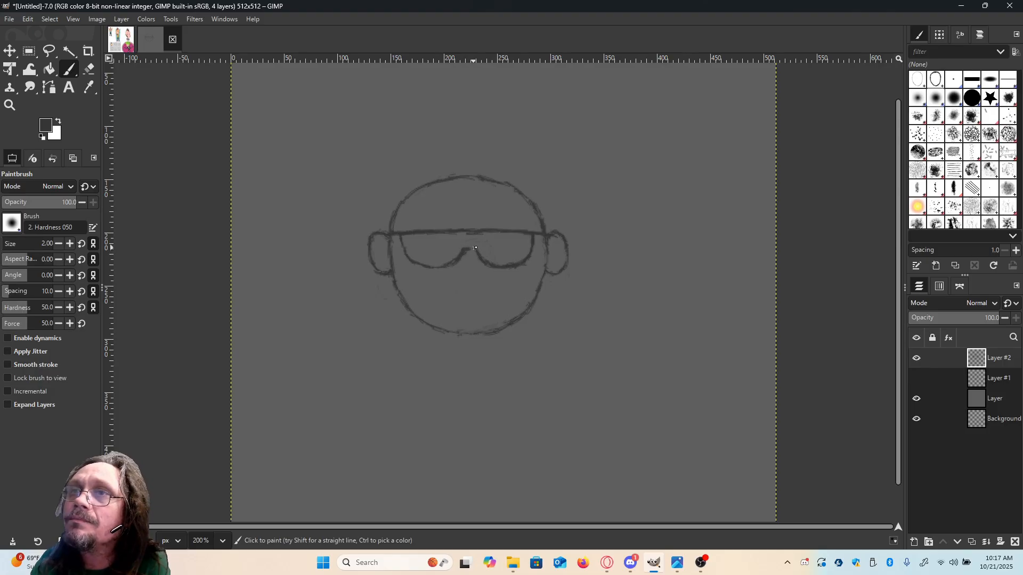
drag(472, 247, 489, 267)
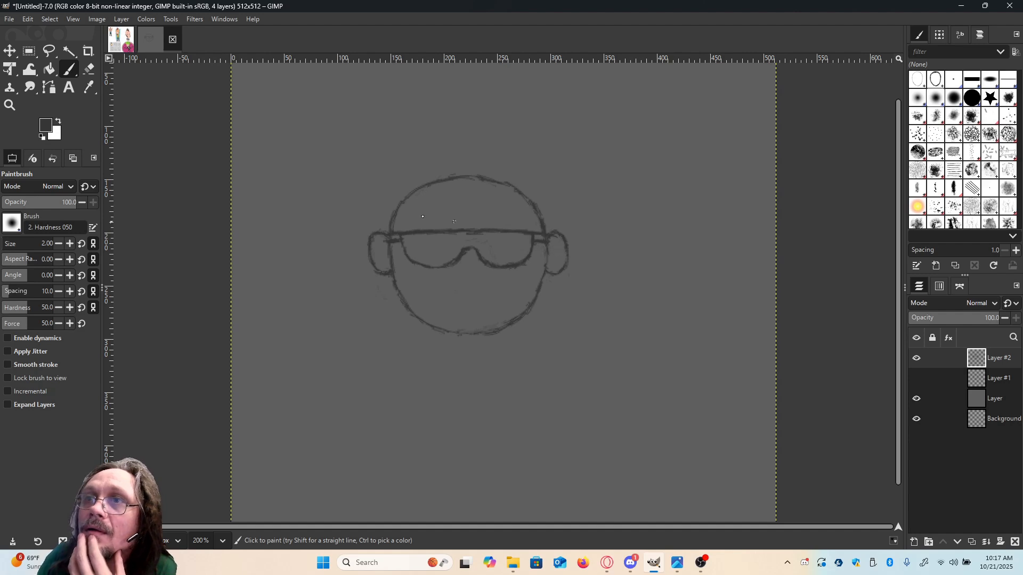
Clean up the outer corners and lower lens edges with the Eraser, and reshape the nose bridge with Paintbrush strokes.
key(shift+e)
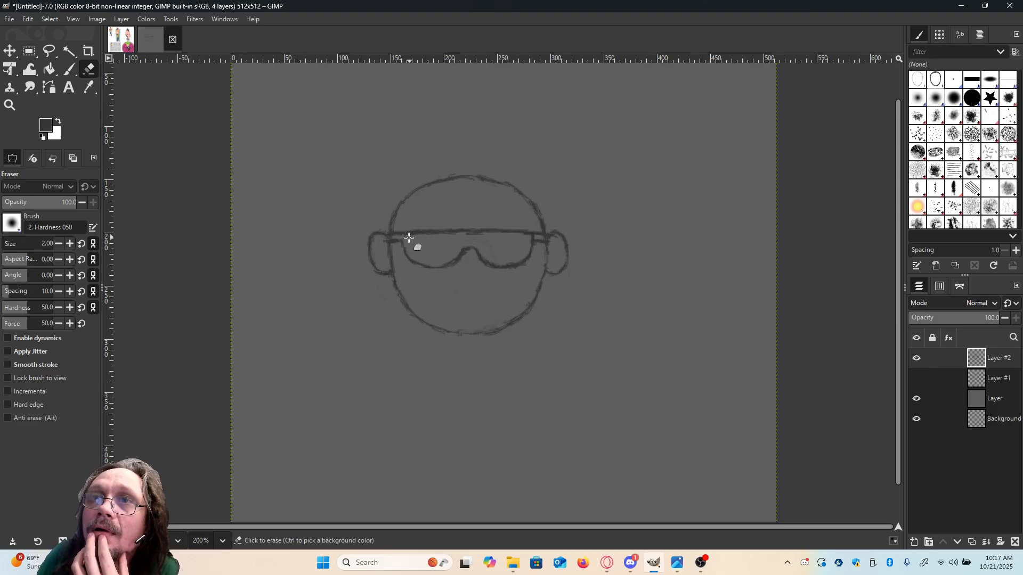
drag(409, 236, 437, 232)
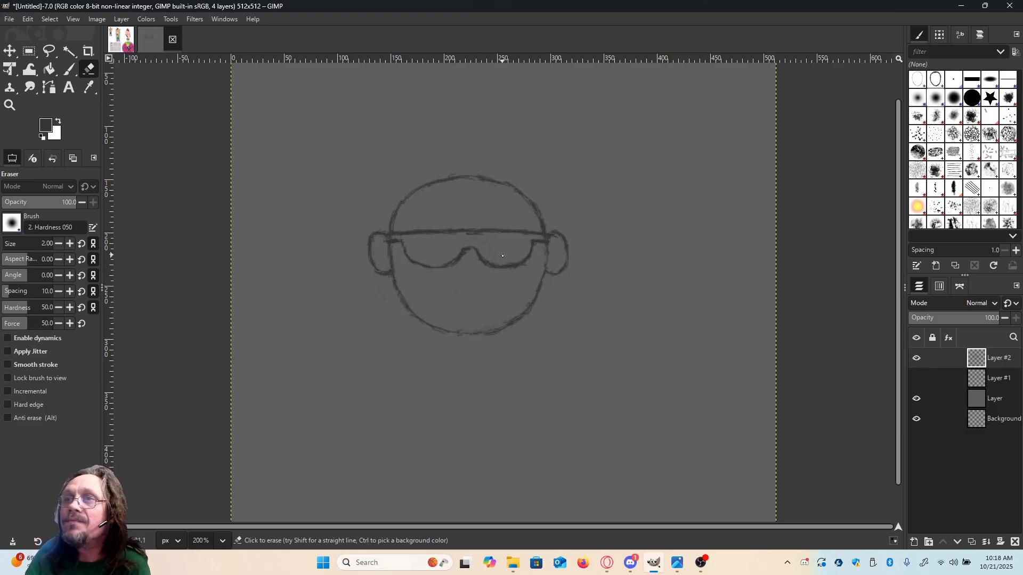
click(69, 69)
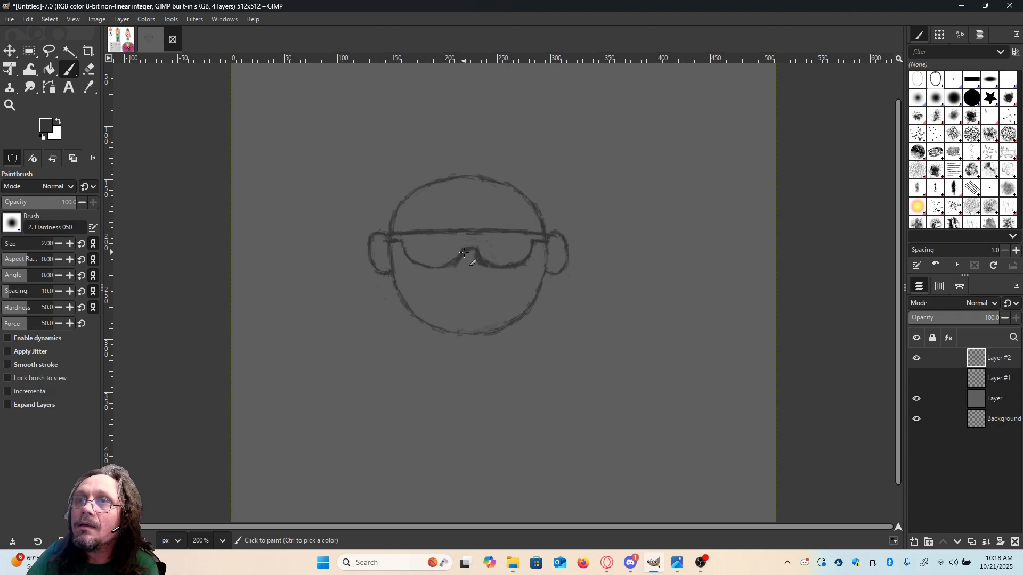
drag(475, 253, 463, 258)
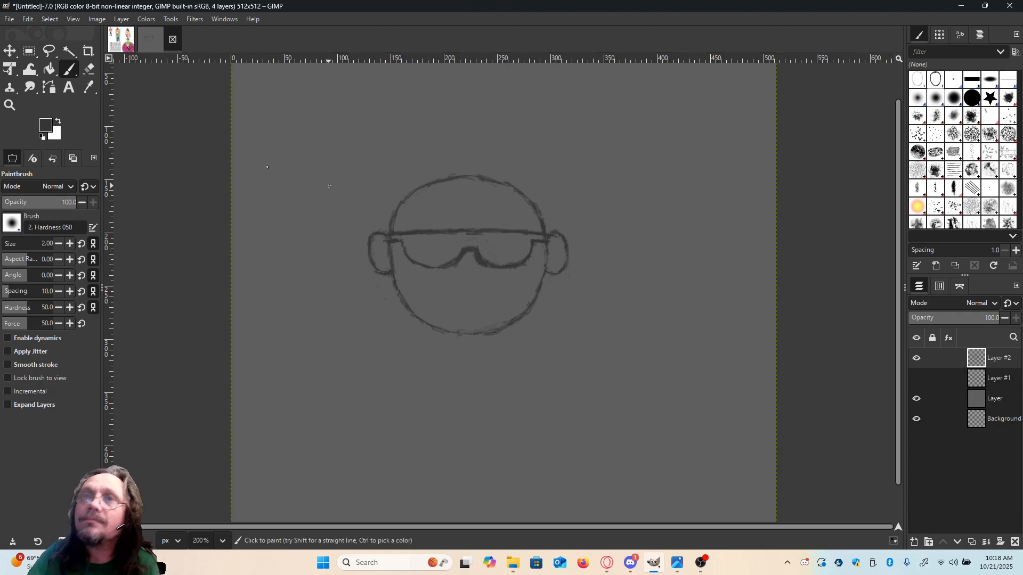
key(shift+e)
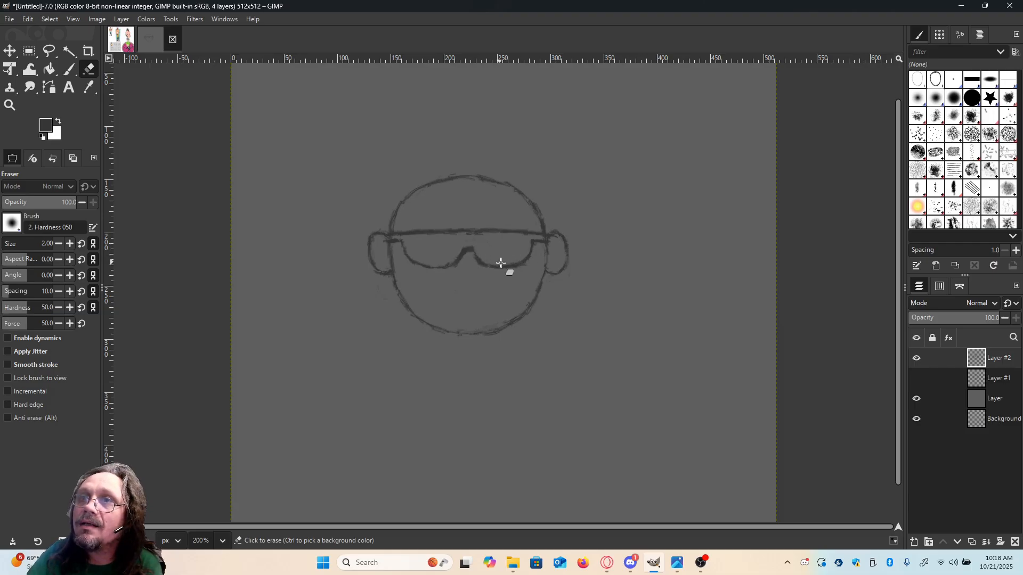
drag(473, 265, 470, 268)
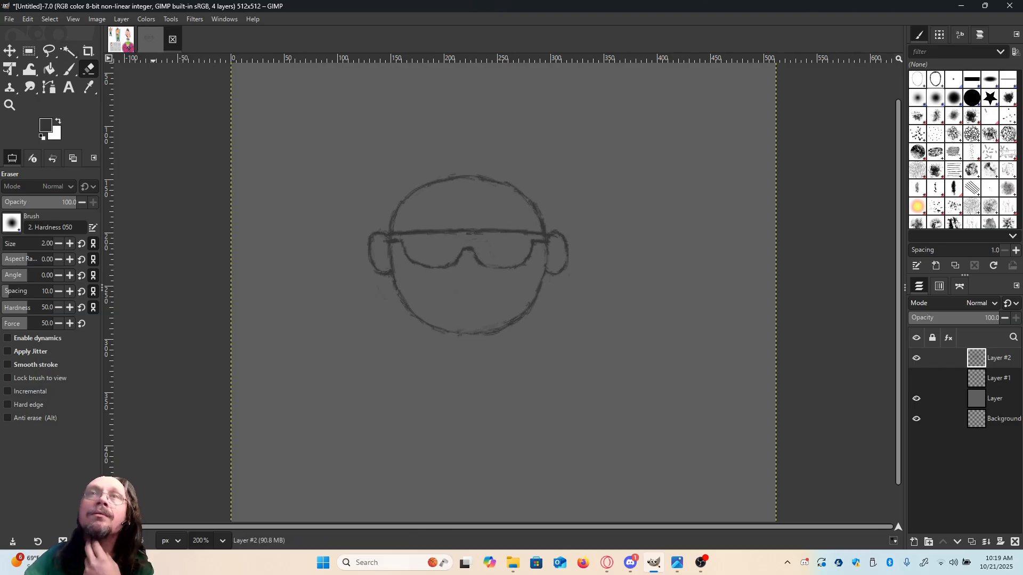
Darken the lower lens edges with the Paintbrush, add inner rim outlines, and paint diagonal reflection lines across both lenses.
click(69, 69)
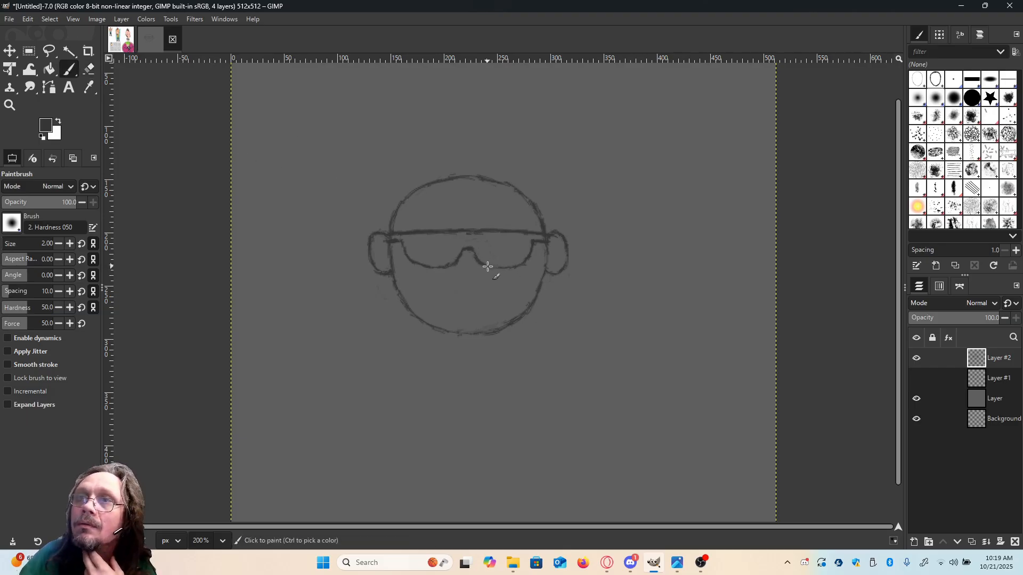
drag(489, 267, 510, 266)
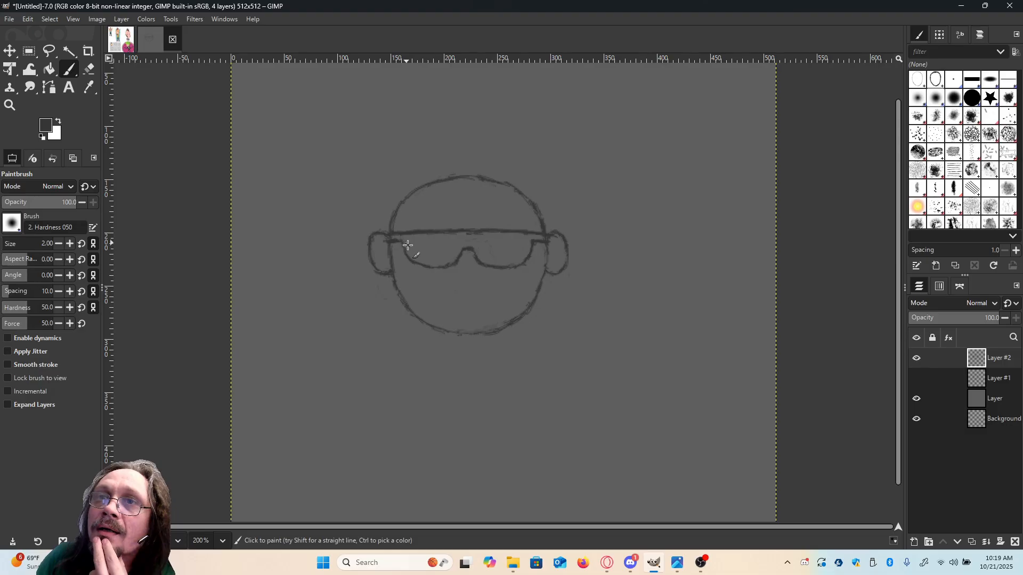
mouse_move(418, 258)
mouse_down()
mouse_move(451, 260)
mouse_move(462, 244)
mouse_up()
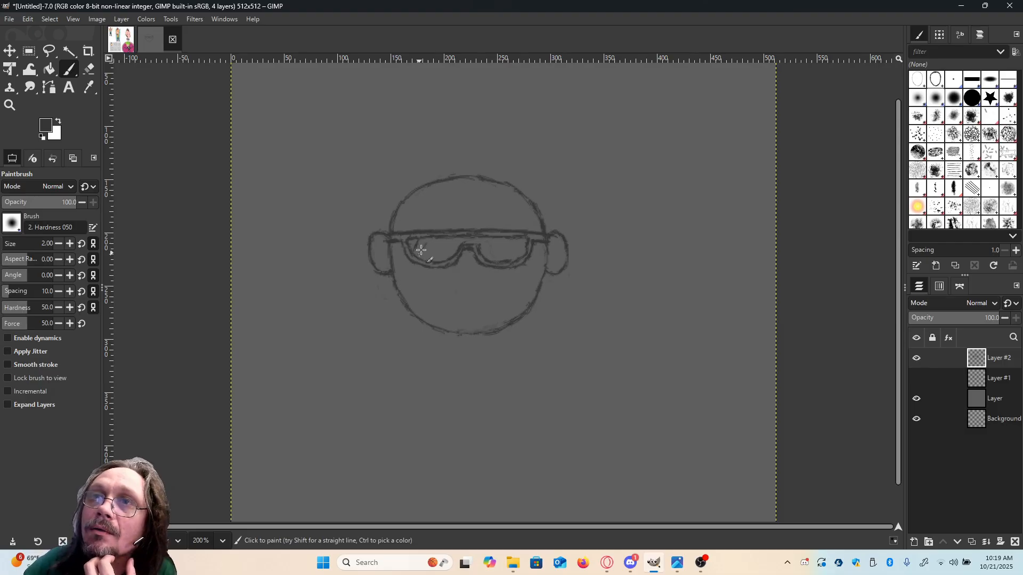
drag(420, 259, 435, 240)
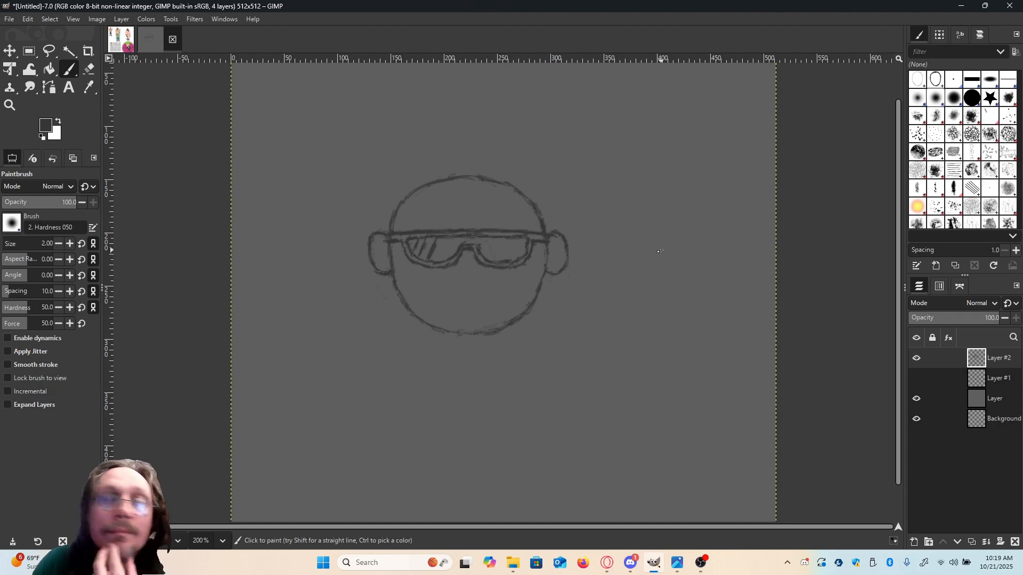
mouse_move(482, 261)
mouse_down()
mouse_move(491, 241)
mouse_move(513, 243)
mouse_up()
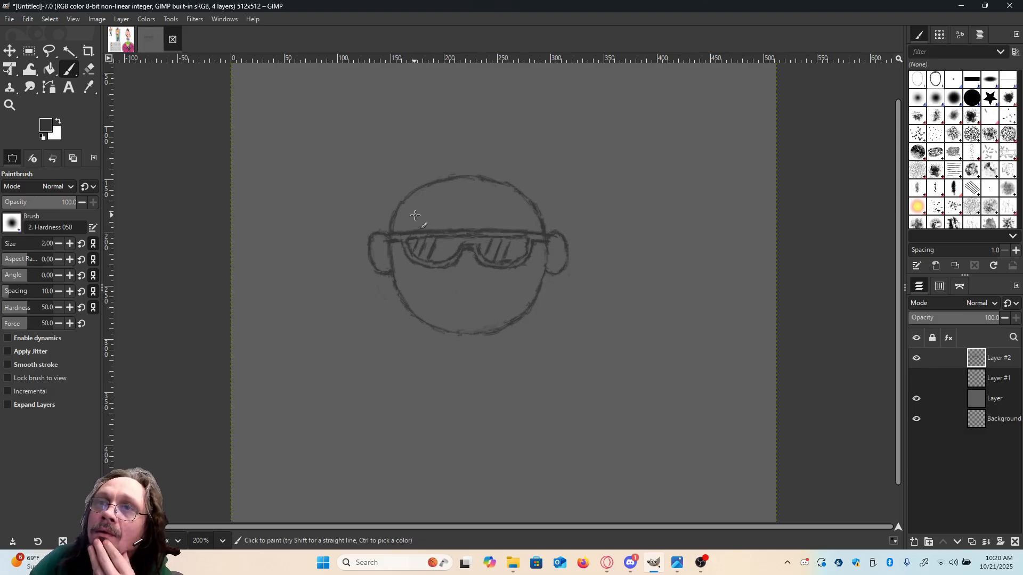
Paint a wavy eyebrow about 40 px long on the forehead above the viewer's-left lens.
drag(415, 215, 451, 221)
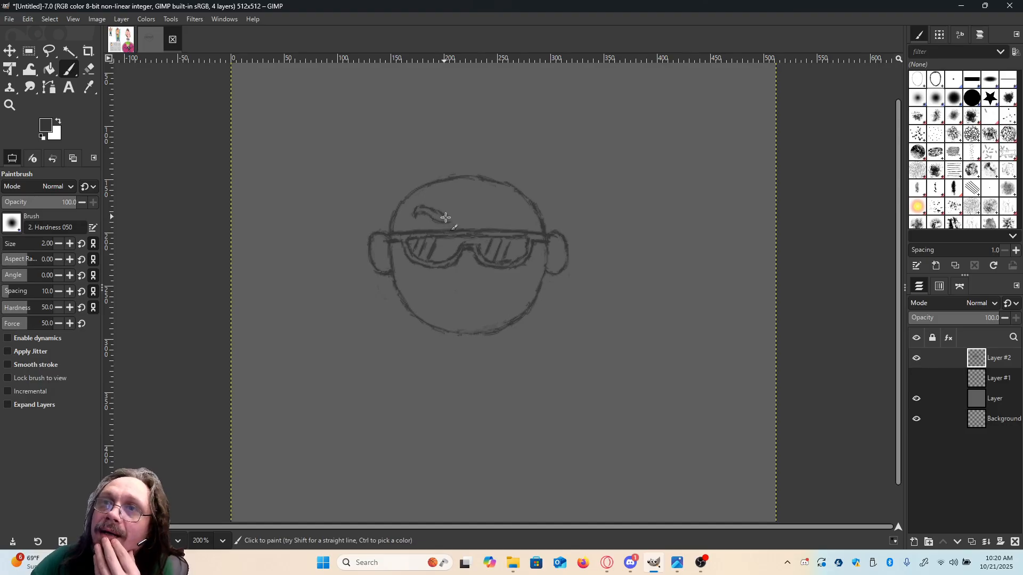
drag(450, 223, 458, 216)
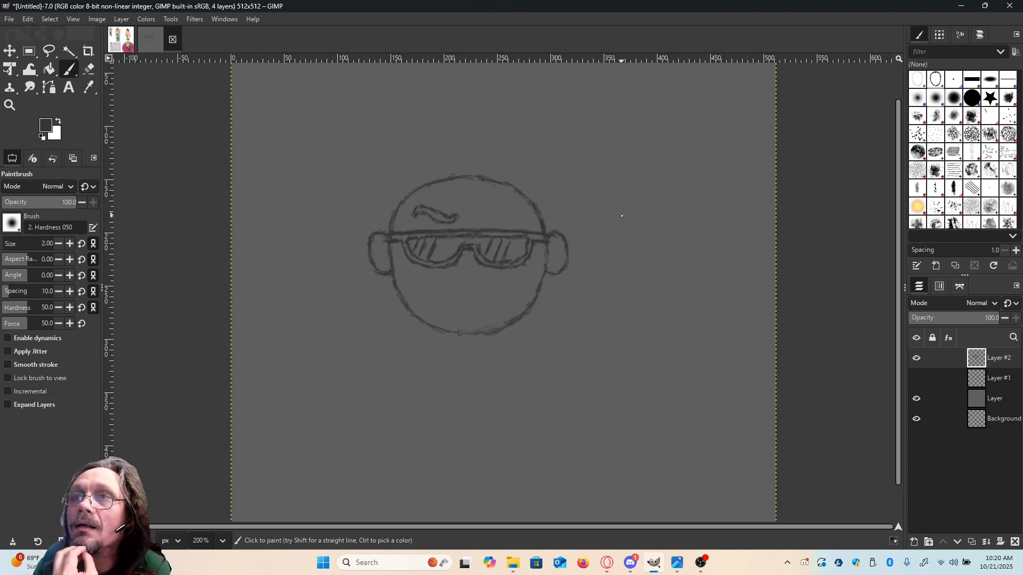
Switch to the web browser, search Google for "cartoon facial expressions" and examine the Freepik face expressions image.
key(m)
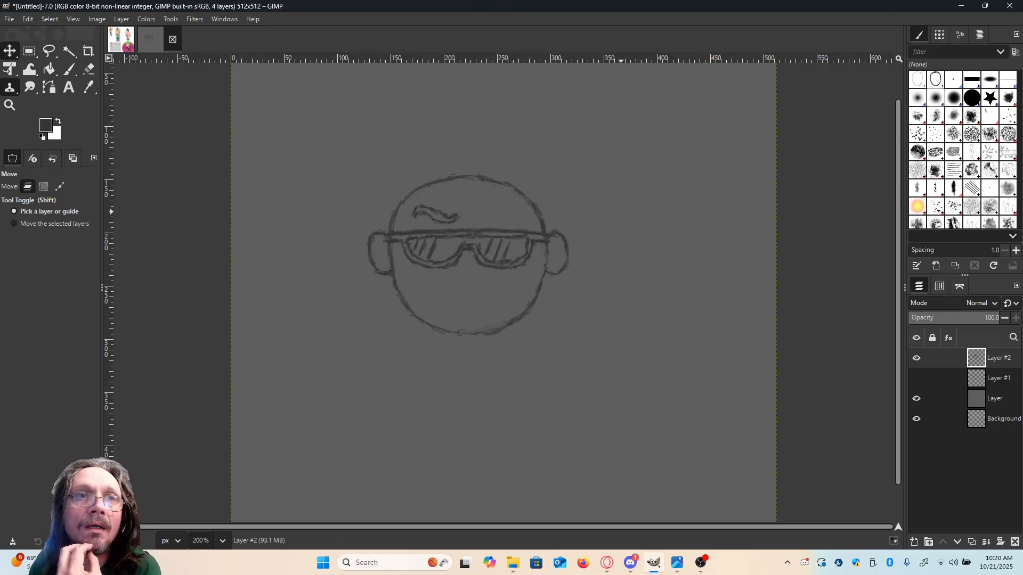
key(alt+Tab)
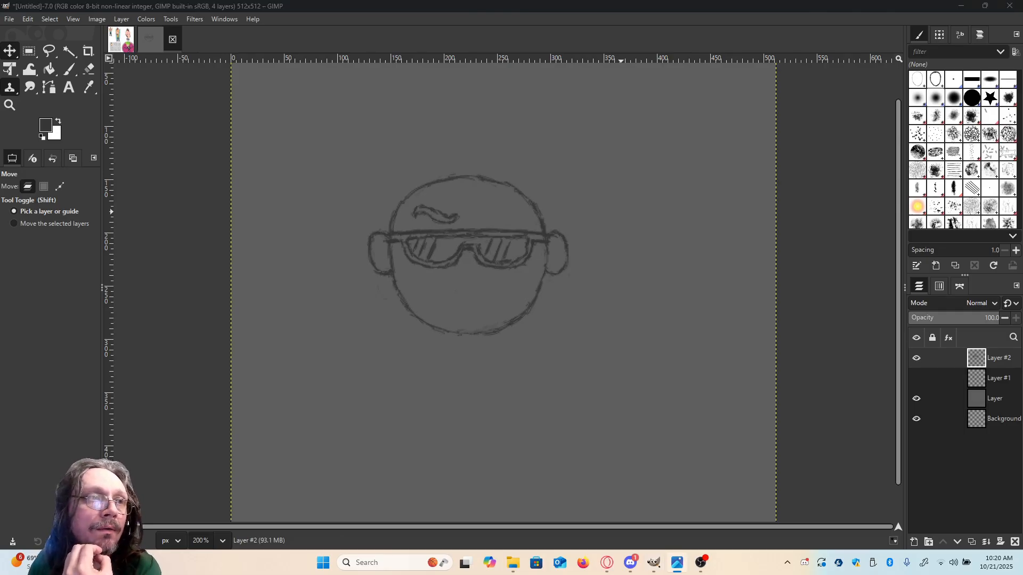
key(alt+Tab)
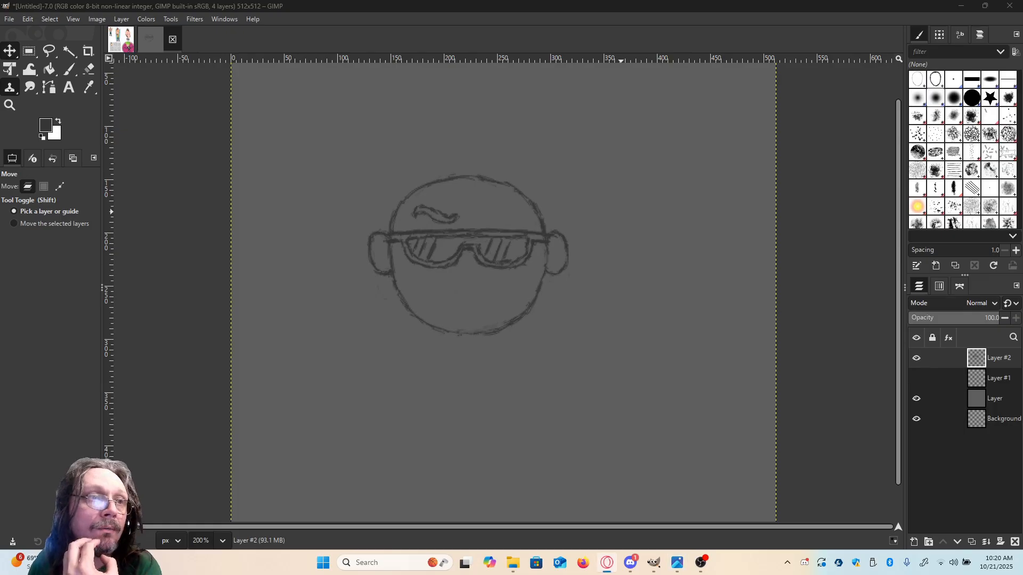
key(alt+Tab)
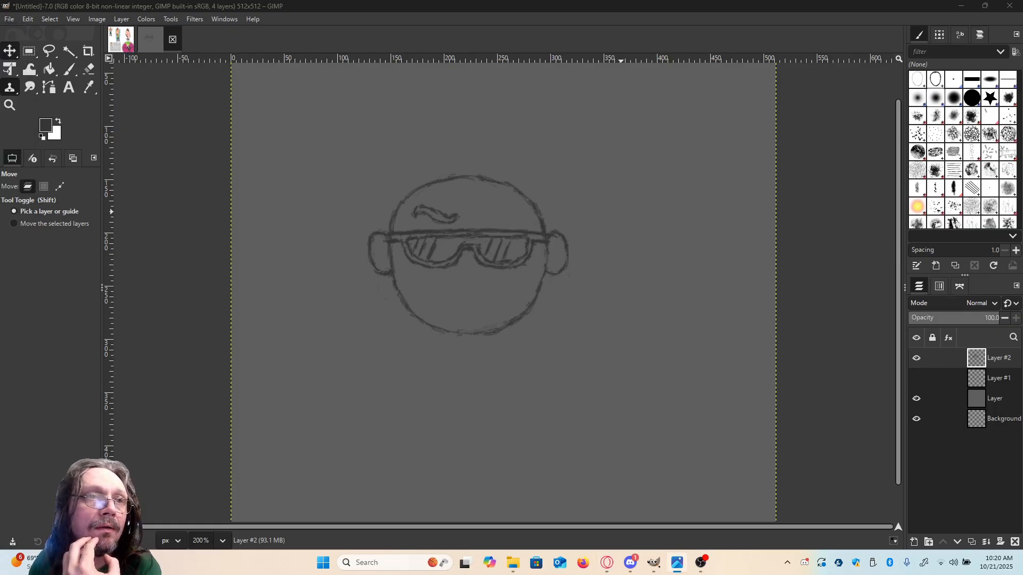
key(alt+Tab)
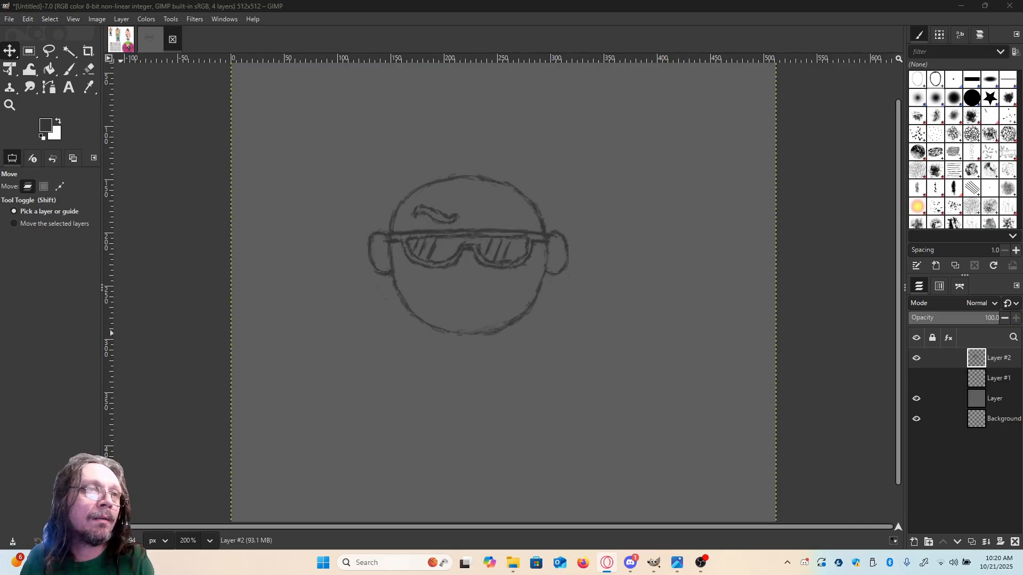
drag(0, 127, 124, 1)
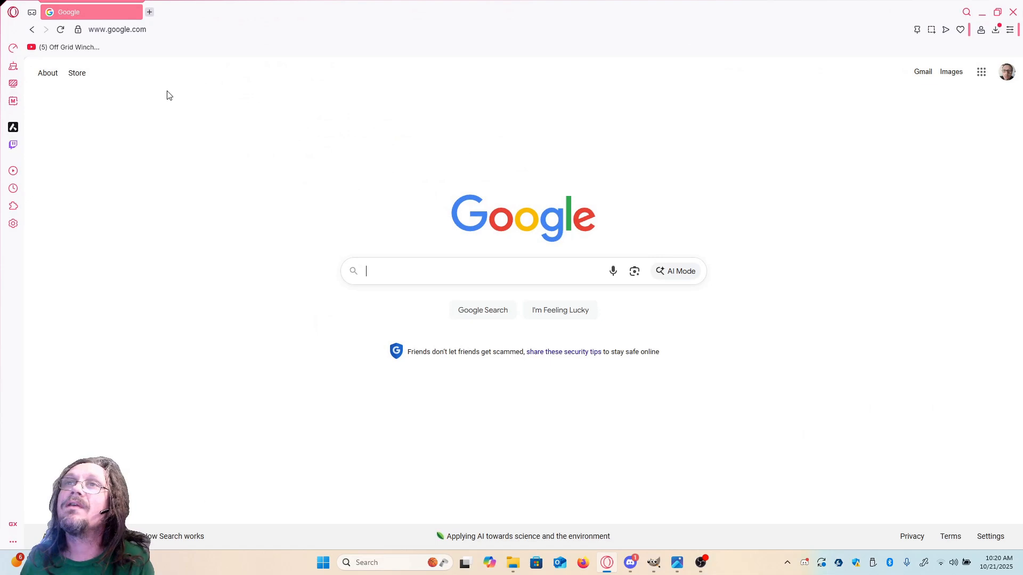
click(418, 272)
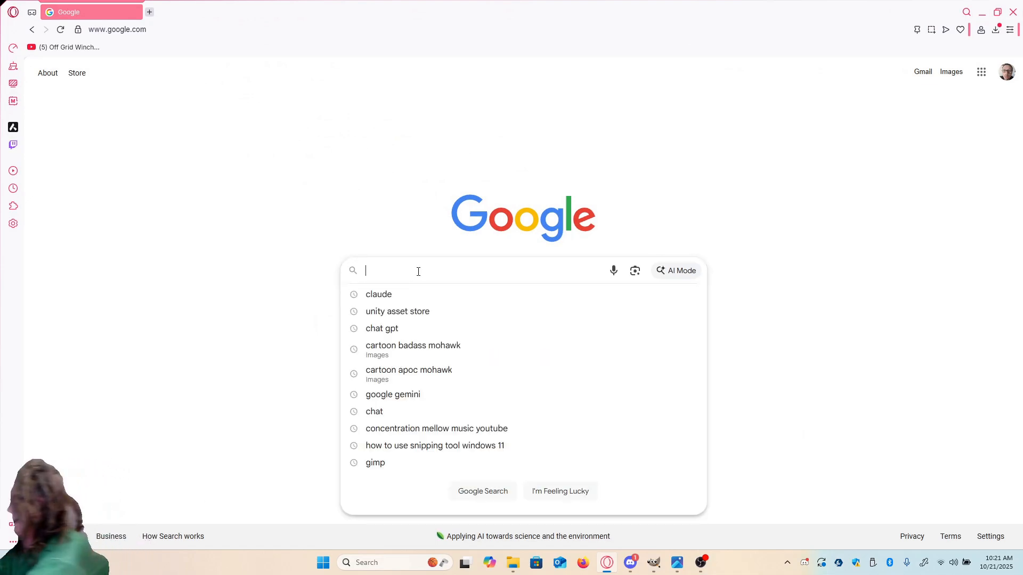
text(cartoon)
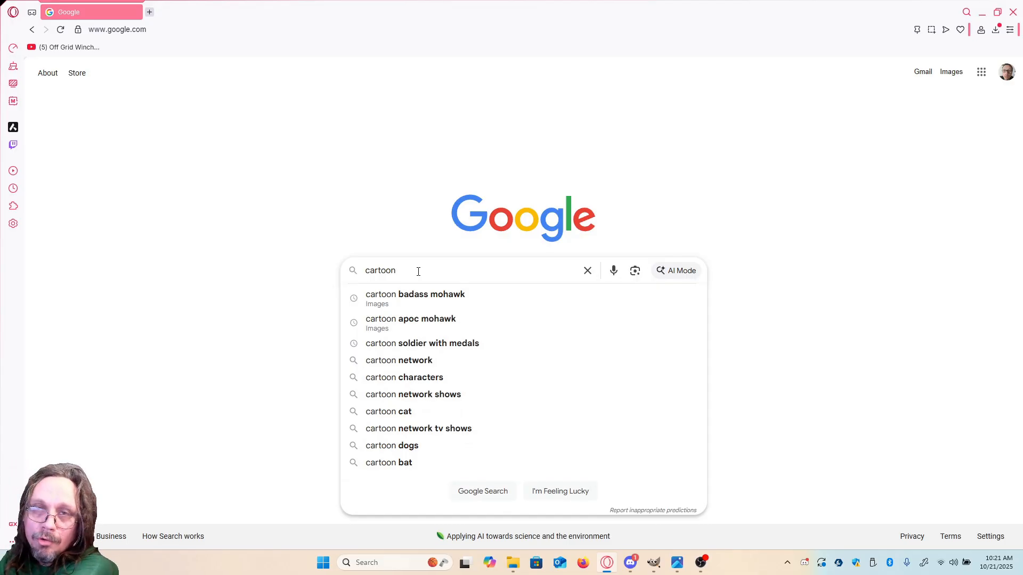
text(facial)
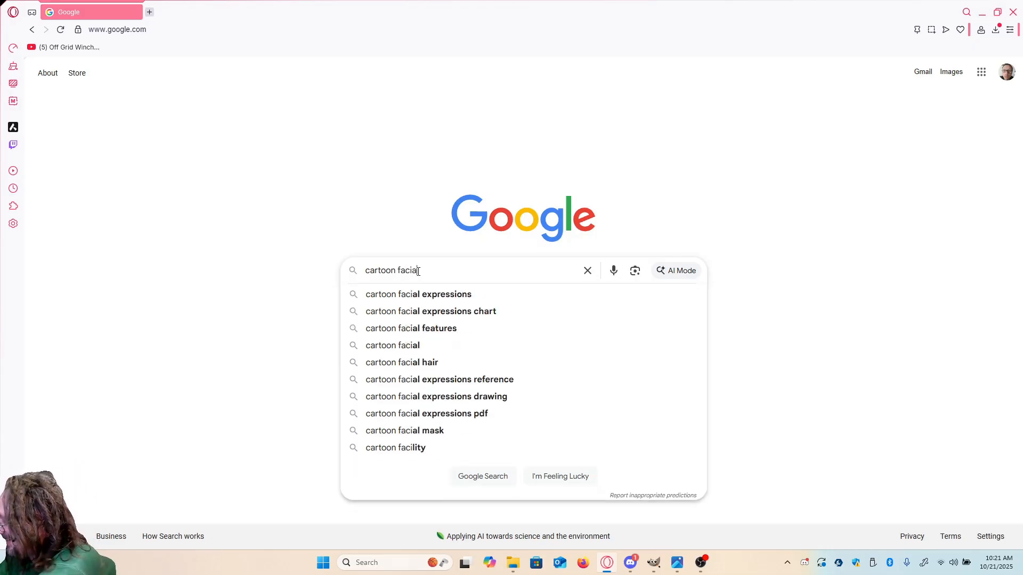
text( expressions)
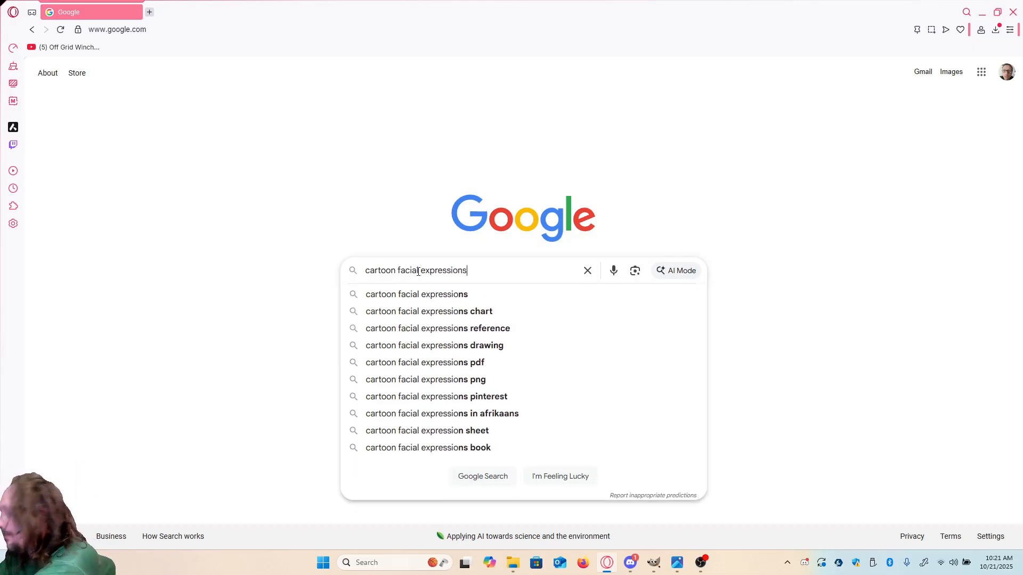
key(Return)
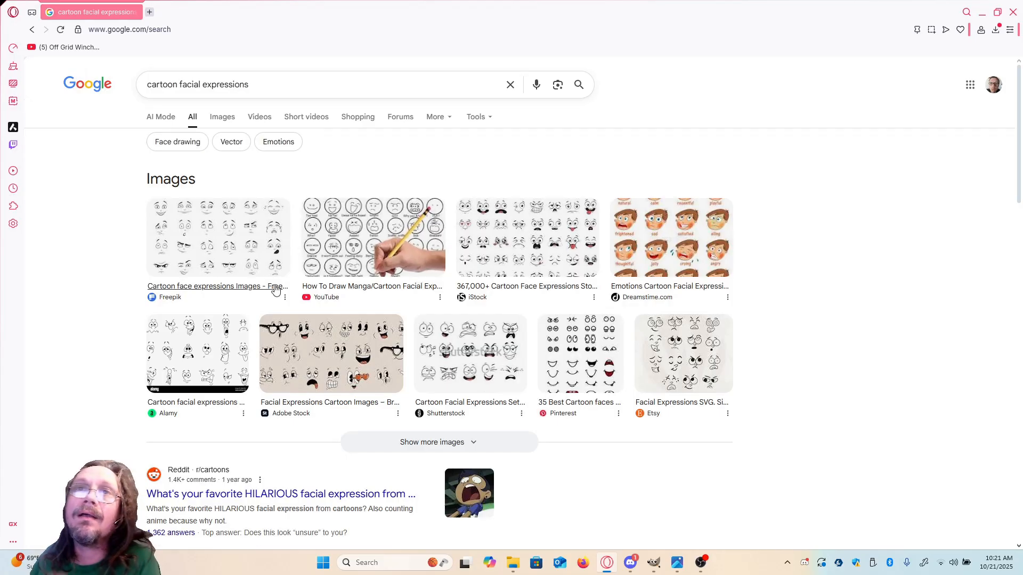
click(248, 257)
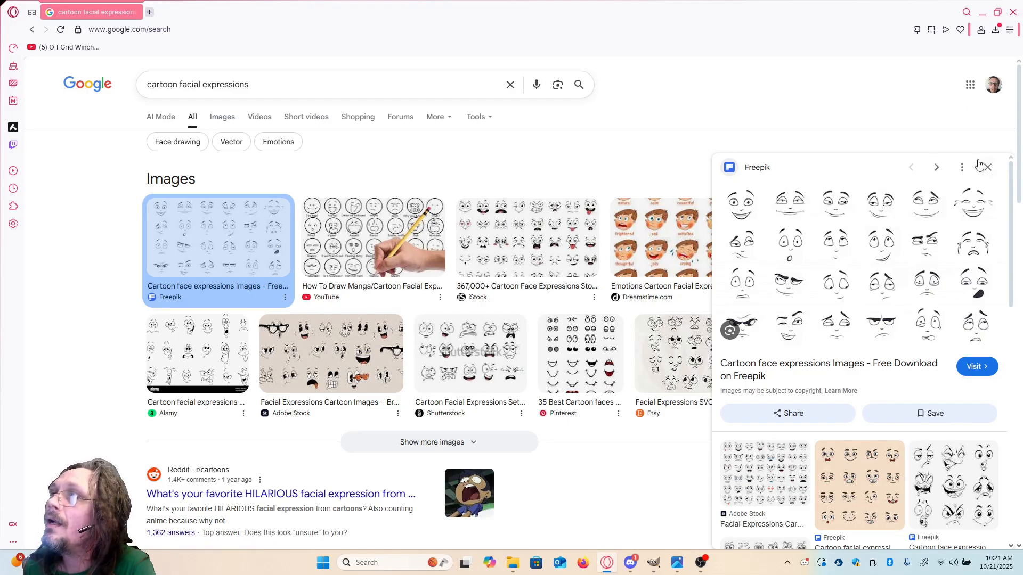
click(1013, 12)
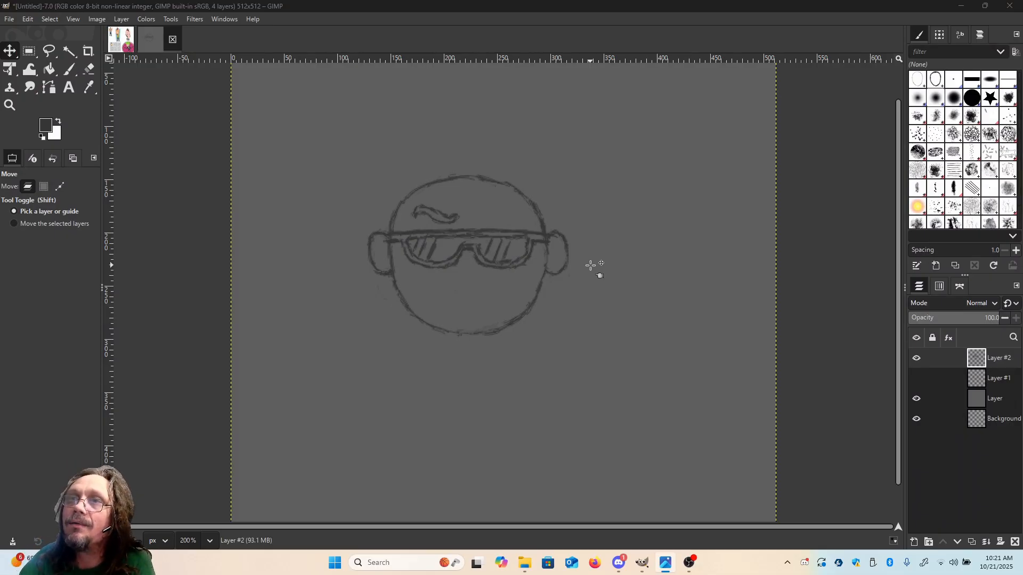
Erase the wavy eyebrow from the forehead with a 4 px Eraser, and set the eraser size back to 2 px.
key(p)
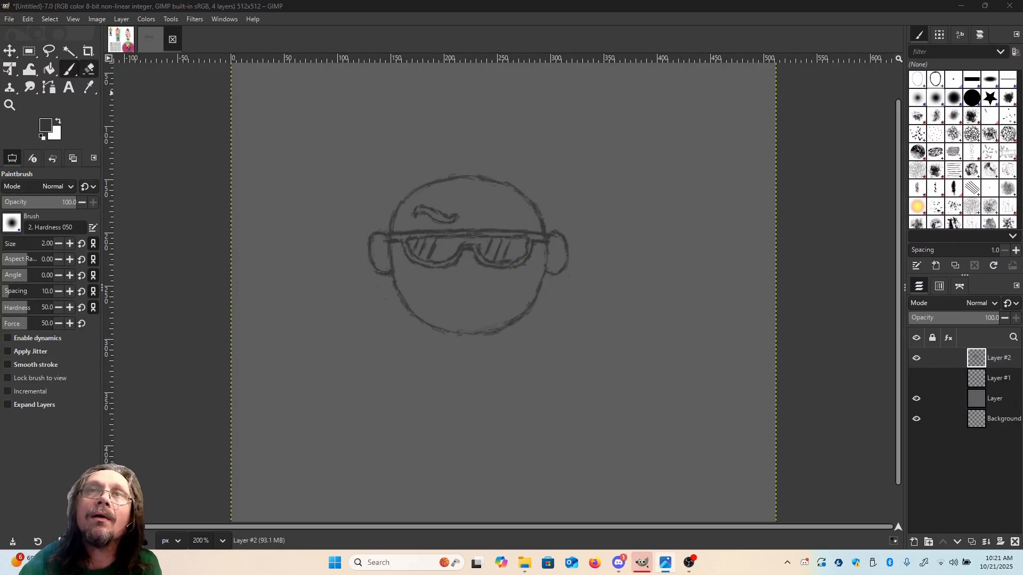
key(shift+e)
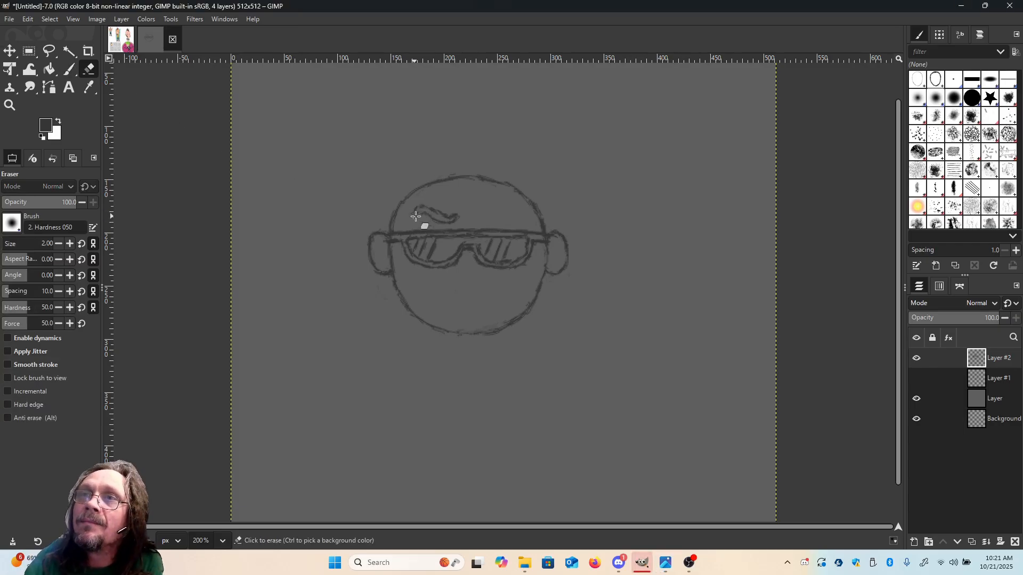
mouse_move(416, 216)
mouse_down()
mouse_move(457, 218)
mouse_move(426, 211)
mouse_up()
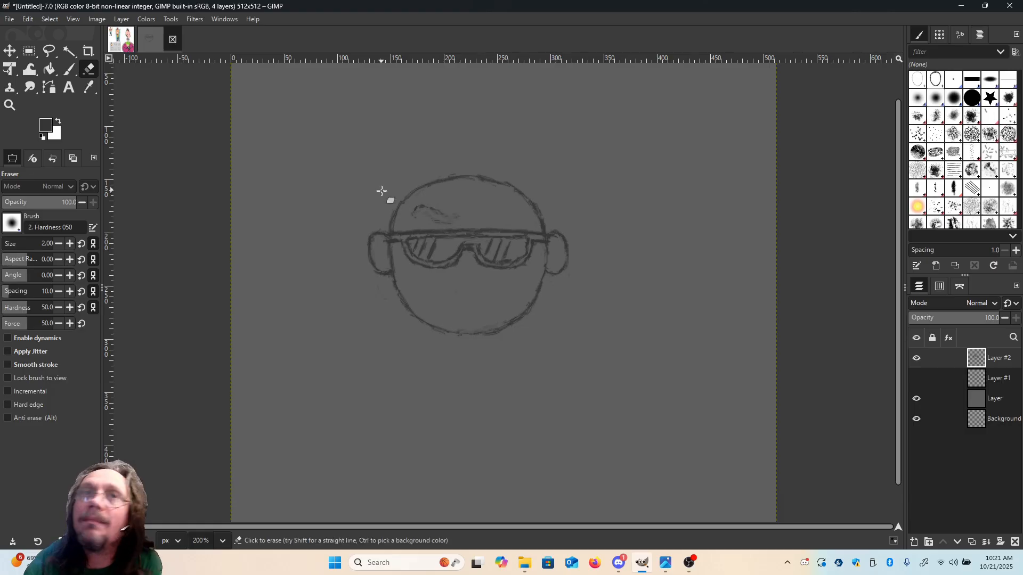
click(70, 244)
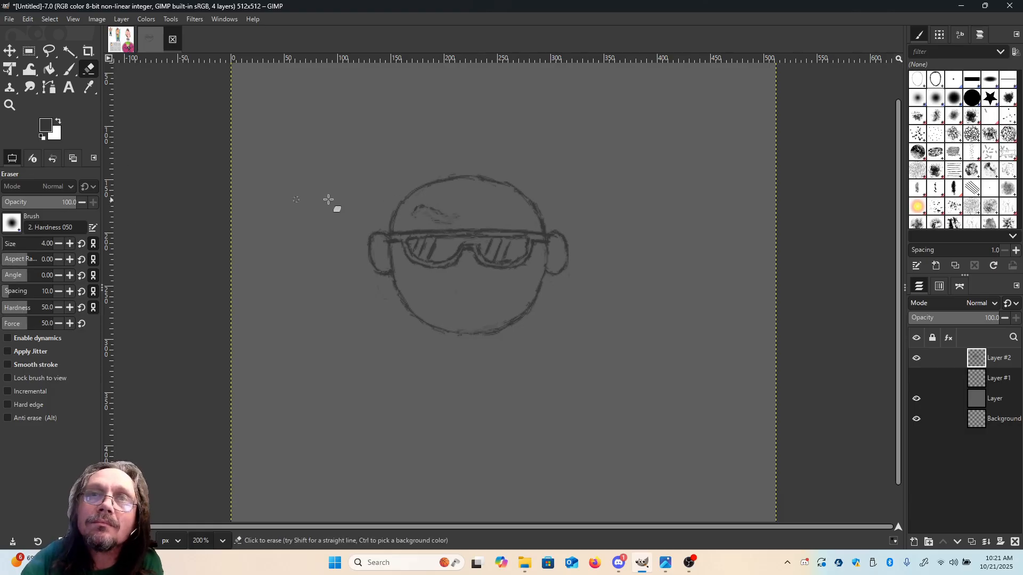
mouse_move(414, 218)
mouse_down()
mouse_move(457, 219)
mouse_move(418, 211)
mouse_move(441, 208)
mouse_move(428, 205)
mouse_move(443, 214)
mouse_move(418, 209)
mouse_move(411, 217)
mouse_move(460, 210)
mouse_up()
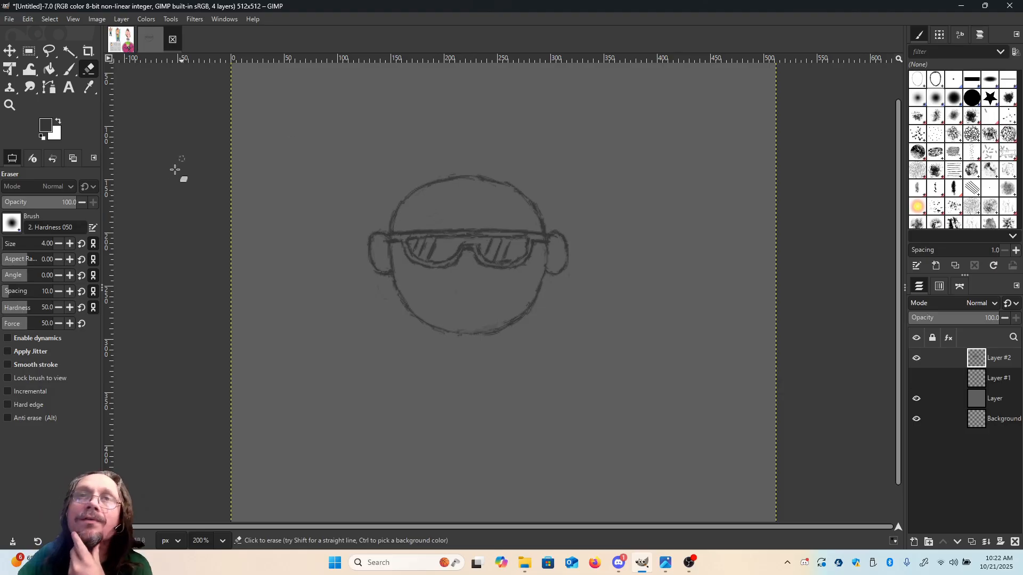
click(59, 244)
click(58, 244)
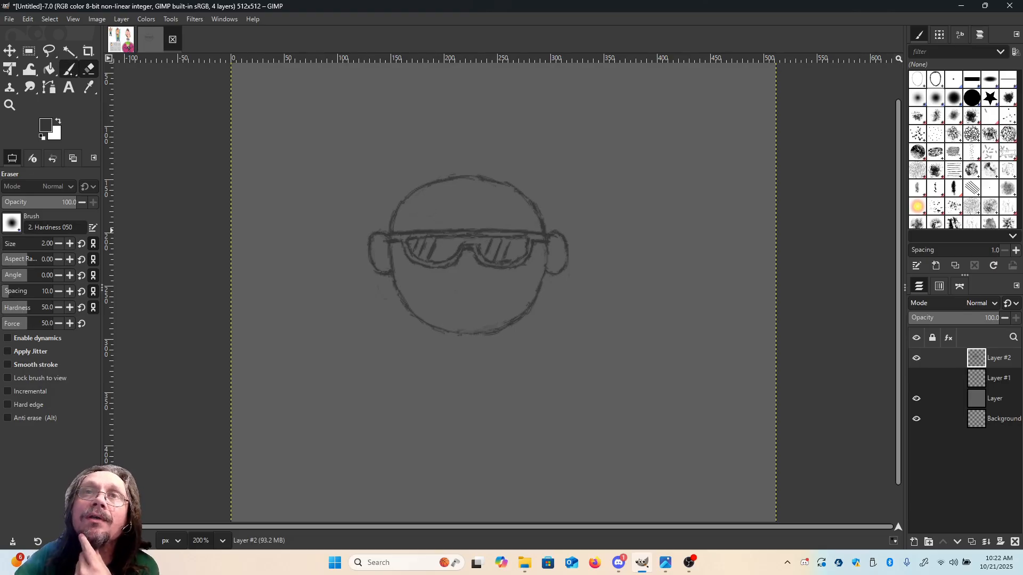
Paint a rounded nose about 25 px wide below the sunglasses' bridge with the Paintbrush, and clean up its upper edge with the Eraser.
click(69, 68)
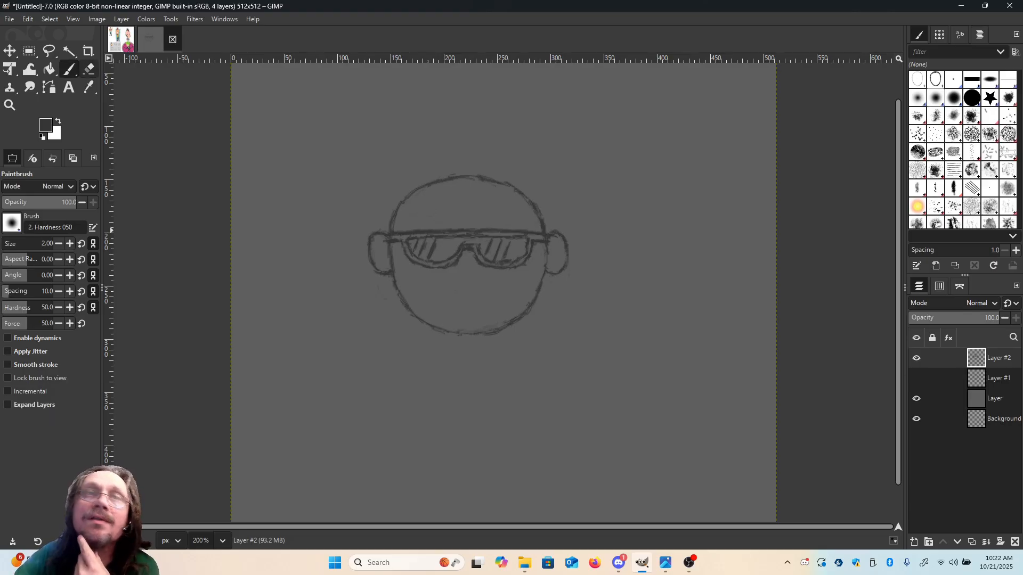
click(463, 264)
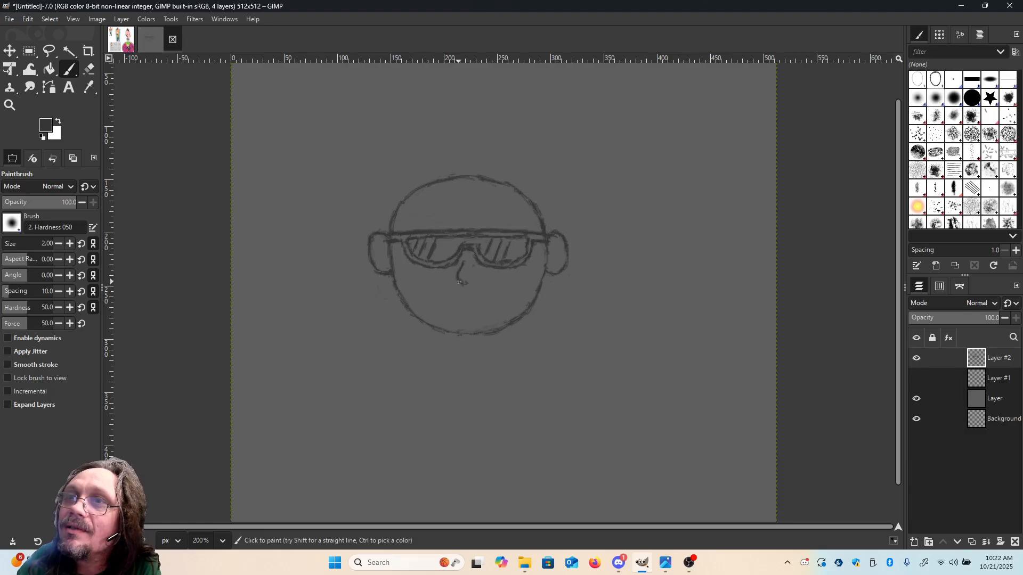
drag(459, 282, 475, 285)
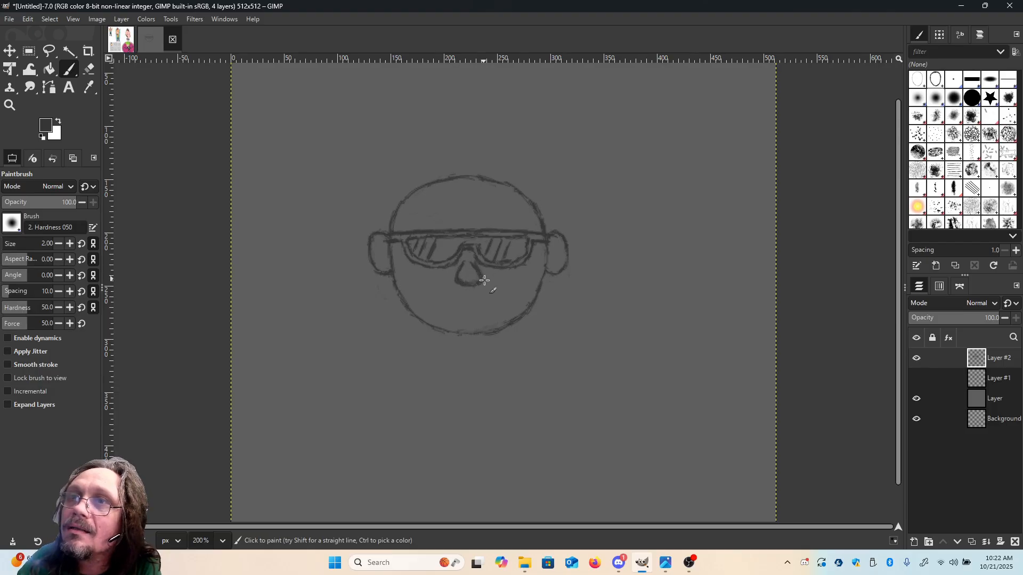
key(shift+e)
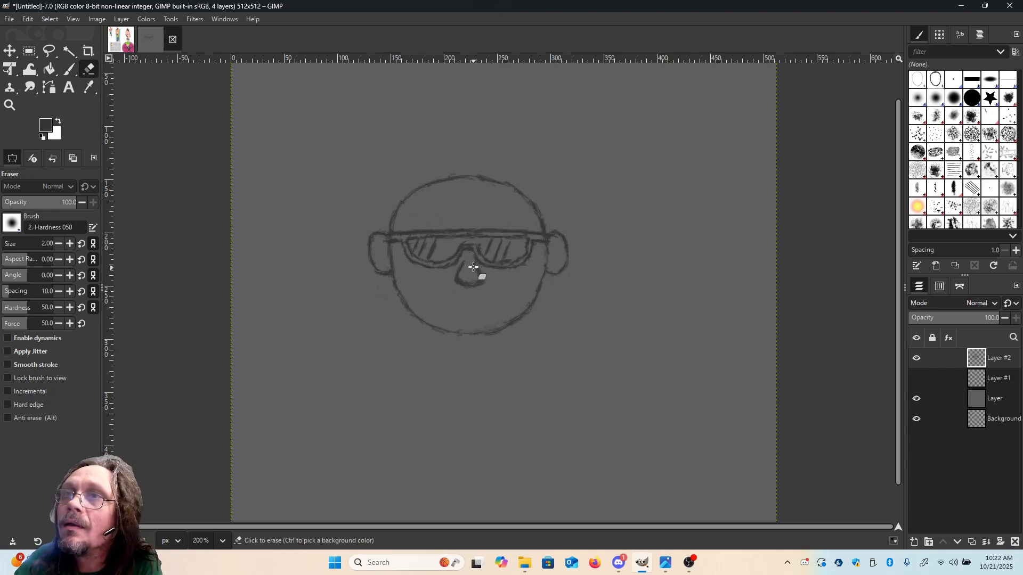
drag(473, 258, 476, 263)
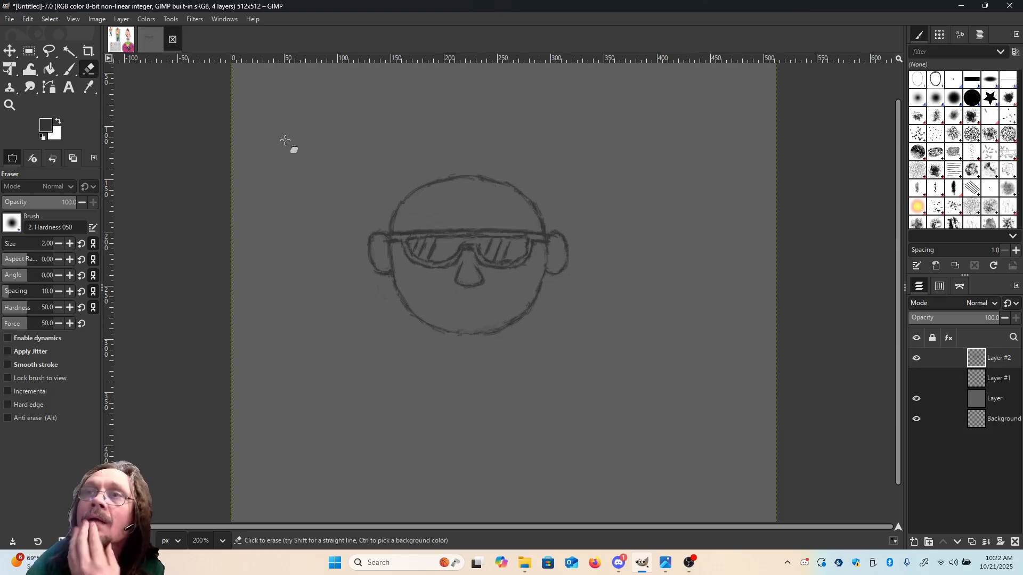
Paint a lopsided grin about 80 px wide below the nose, rising toward the viewer's right and filled with teeth lines.
click(69, 68)
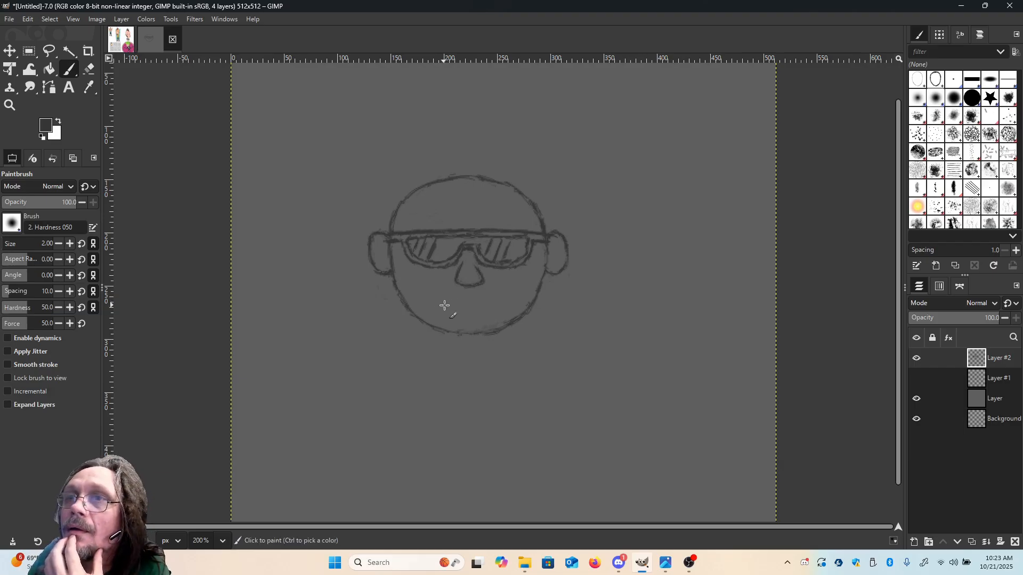
drag(438, 305, 512, 297)
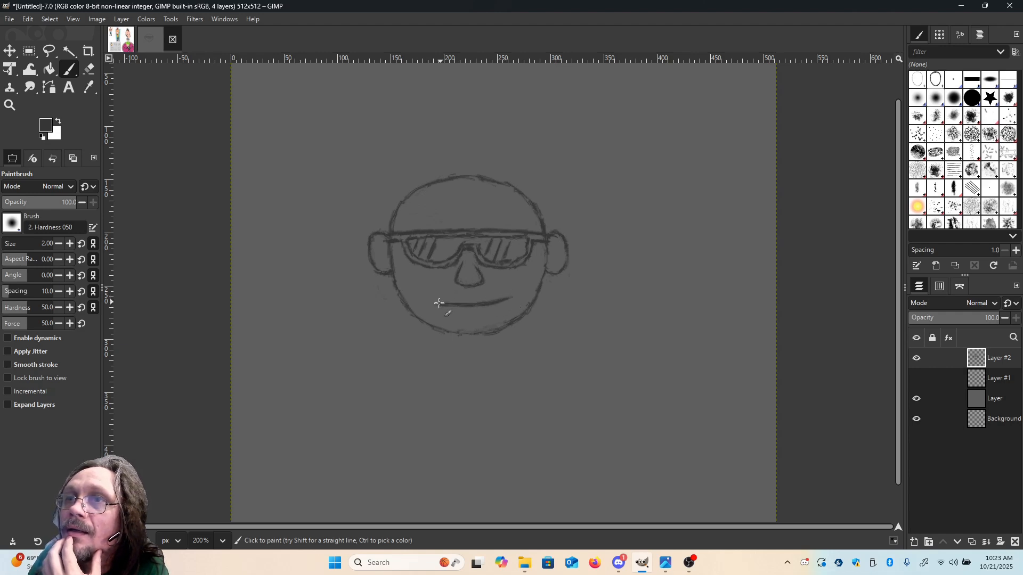
mouse_move(443, 312)
mouse_down()
mouse_move(477, 318)
mouse_move(523, 293)
mouse_up()
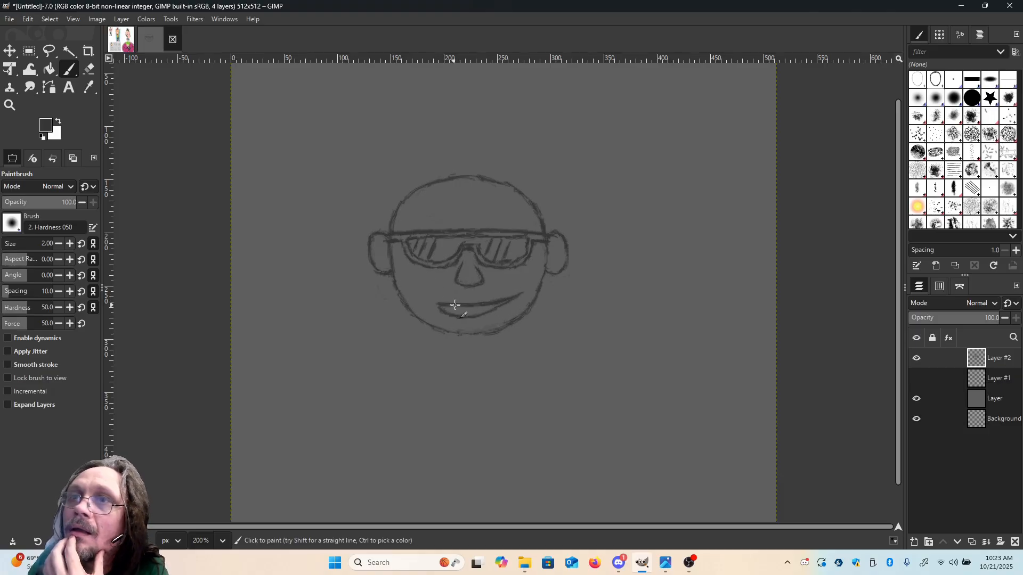
mouse_move(450, 307)
mouse_down()
mouse_move(464, 316)
mouse_move(476, 309)
mouse_move(448, 310)
mouse_move(513, 294)
mouse_up()
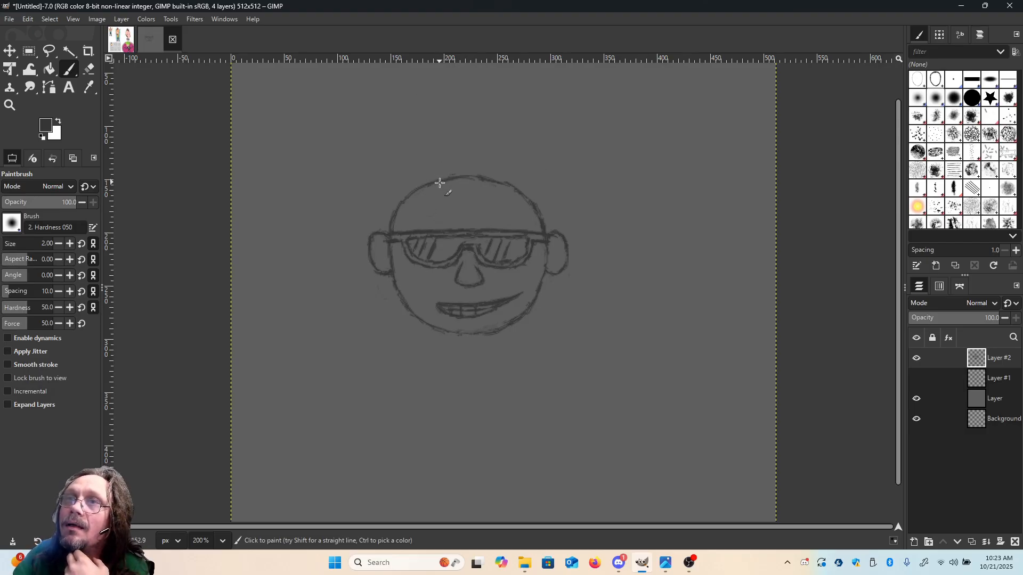
Paint the mohawk's hairline at the crown as two inward-slanting sides joined by a short lower edge on the forehead.
drag(440, 183, 456, 200)
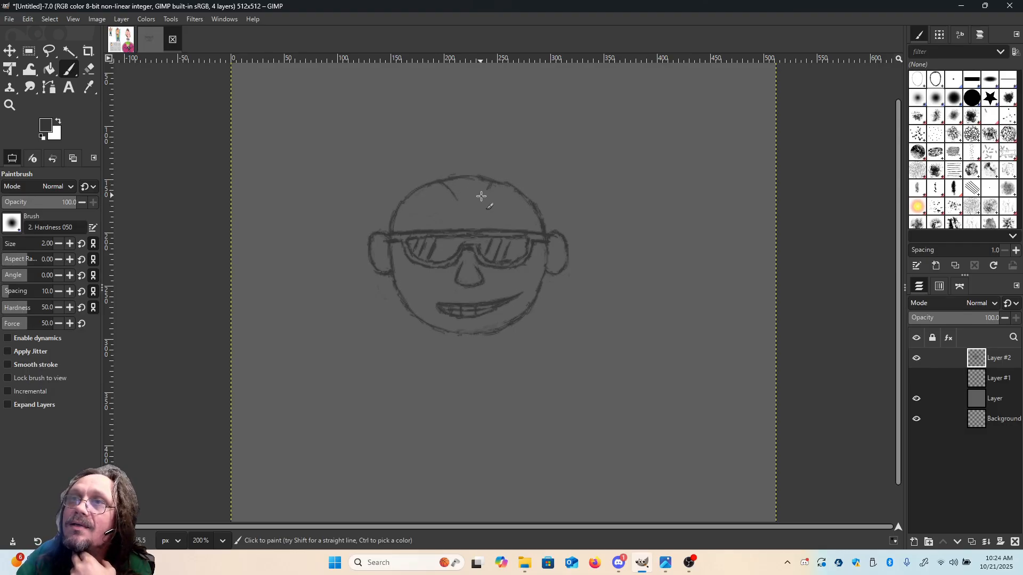
drag(494, 182, 481, 204)
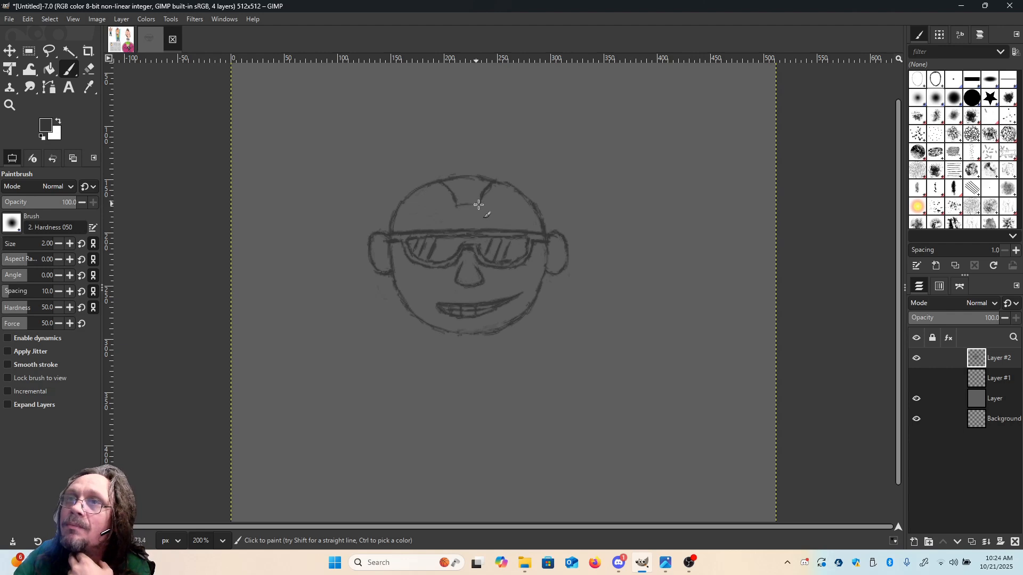
mouse_move(458, 205)
mouse_down()
mouse_move(479, 205)
mouse_move(498, 173)
mouse_up()
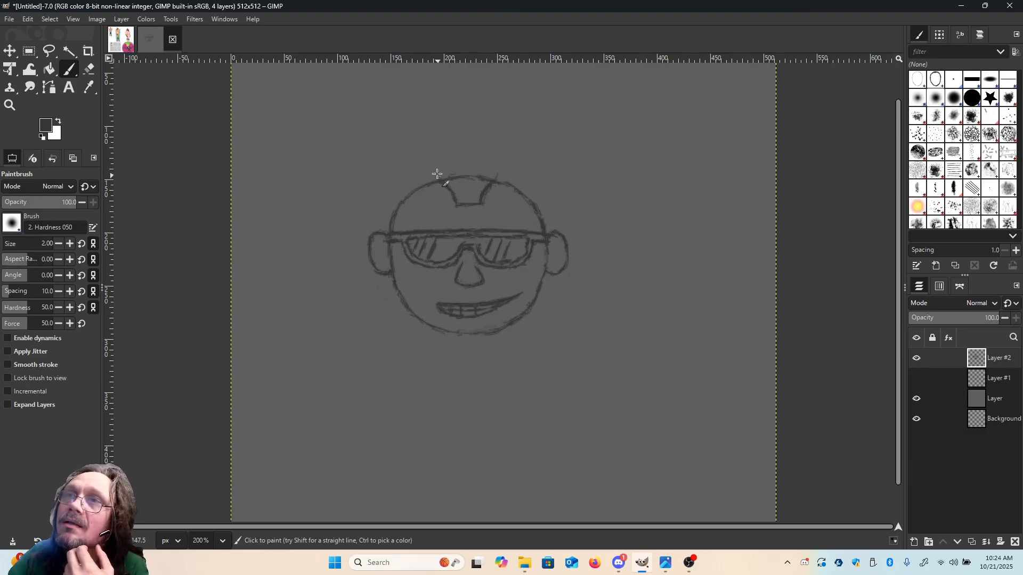
mouse_move(430, 162)
mouse_down()
mouse_move(460, 205)
mouse_move(426, 153)
mouse_move(492, 191)
mouse_move(483, 195)
mouse_move(497, 159)
mouse_up()
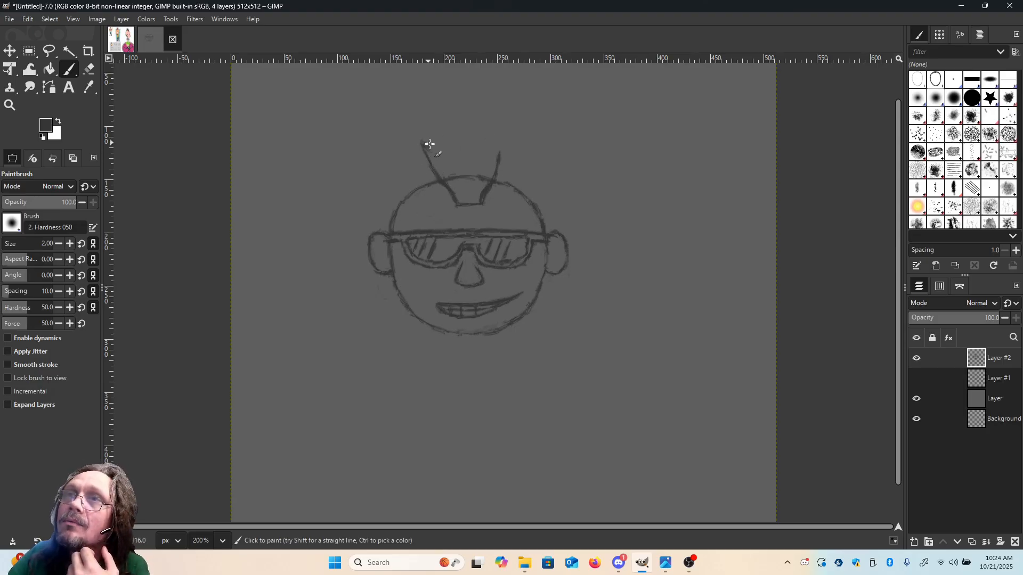
mouse_move(421, 143)
mouse_down()
mouse_move(435, 145)
mouse_move(427, 130)
mouse_move(440, 126)
mouse_up()
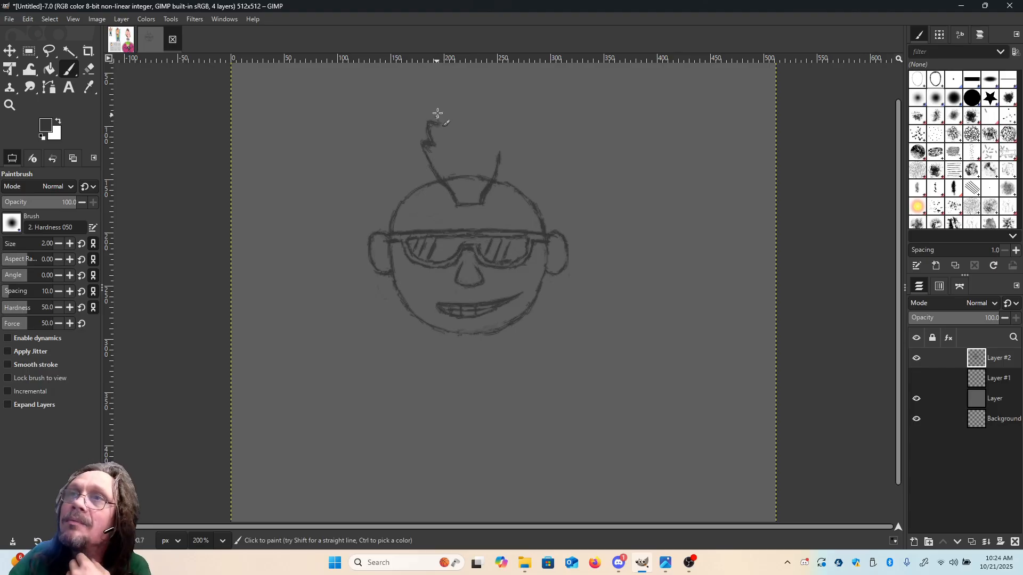
mouse_move(438, 117)
mouse_down()
mouse_move(455, 90)
mouse_move(471, 93)
mouse_up()
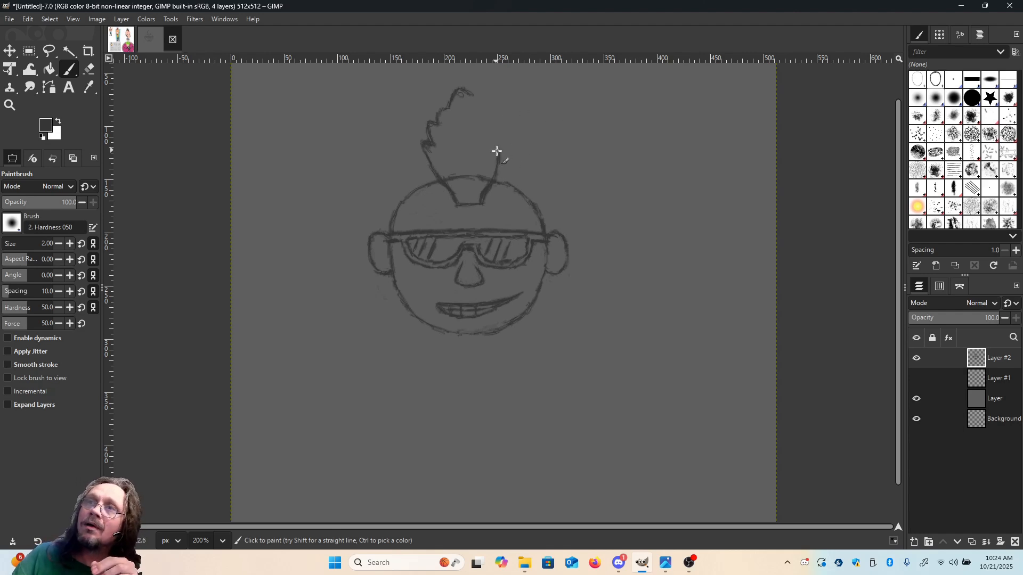
mouse_move(498, 151)
mouse_down()
mouse_move(464, 79)
mouse_move(501, 143)
mouse_up()
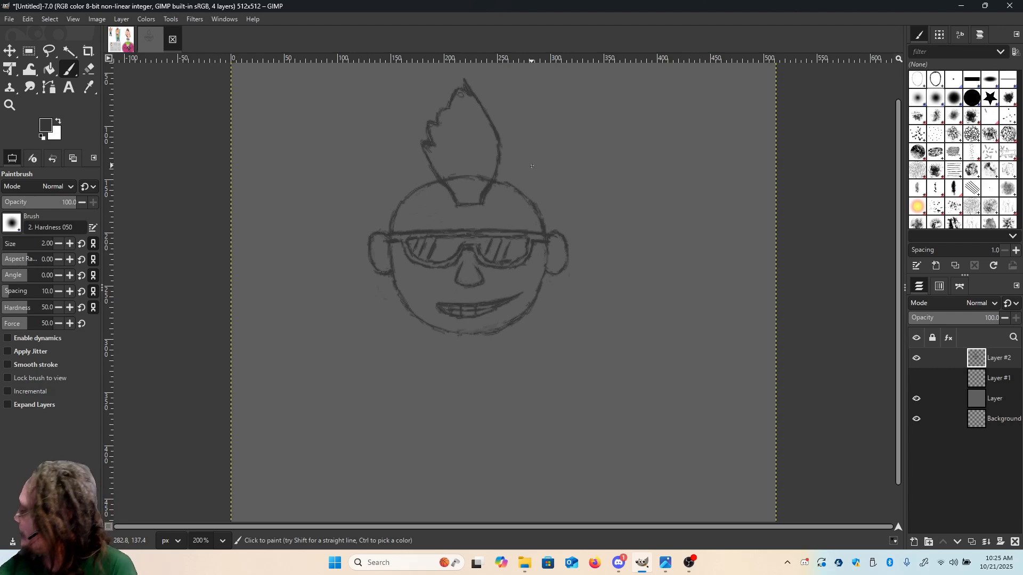
key(ctrl)
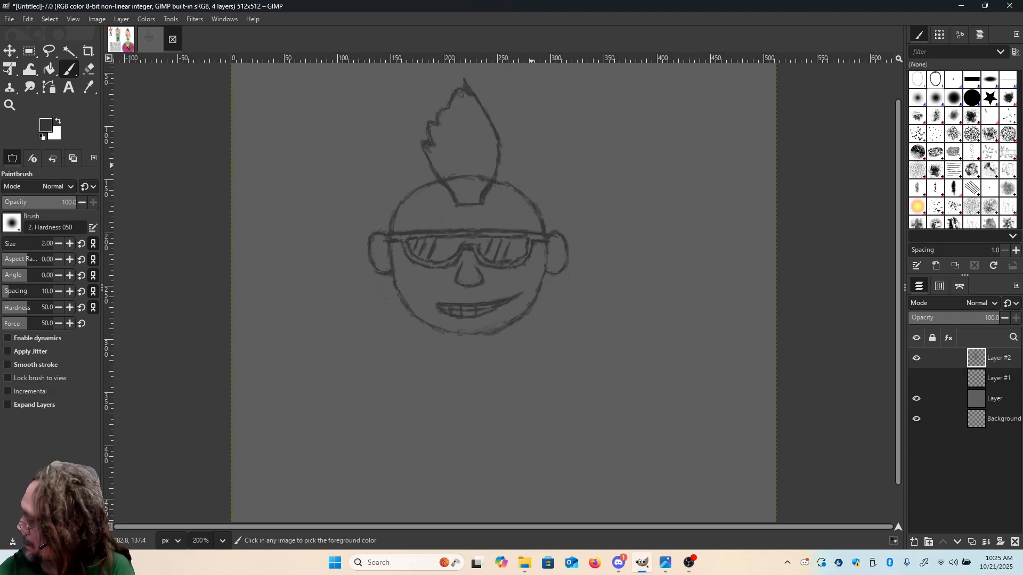
key(ctrl+z)
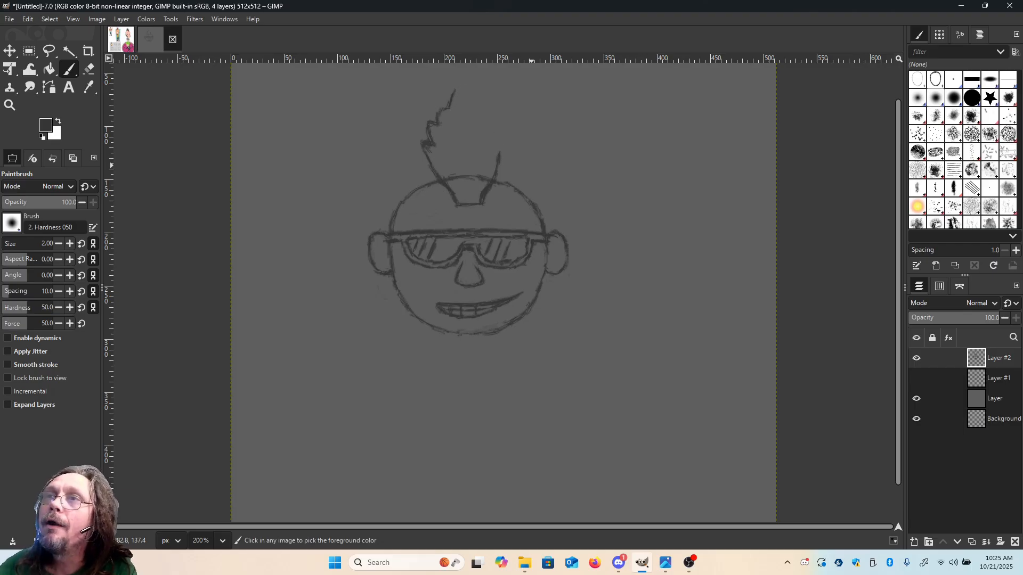
key(ctrl+z)
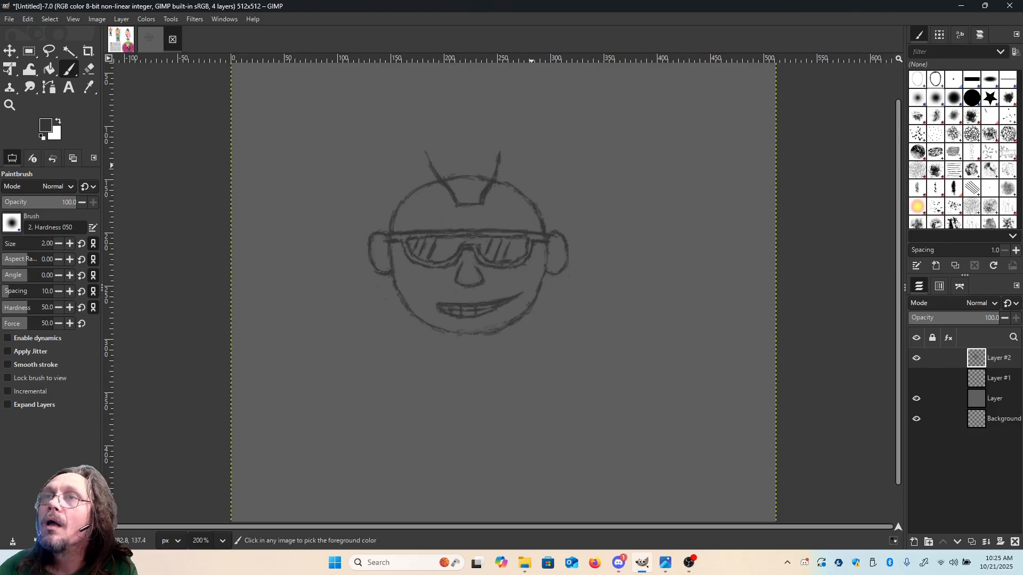
key(ctrl+z)
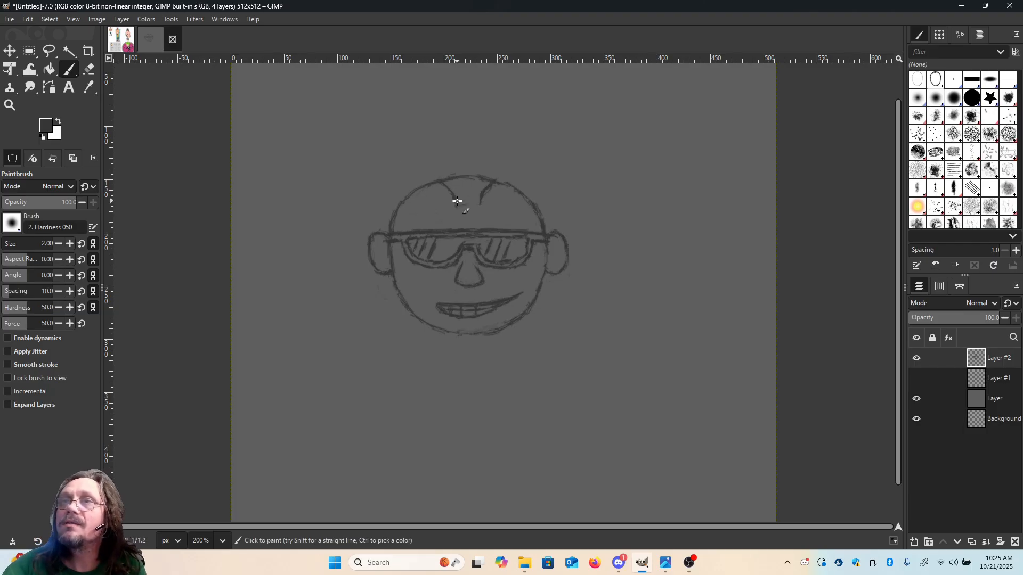
Repaint the hairline with a lower edge and a straighter viewer's-right side, and thin its lines with the Eraser.
mouse_move(457, 202)
mouse_down()
mouse_move(455, 190)
mouse_move(457, 203)
mouse_move(481, 207)
mouse_up()
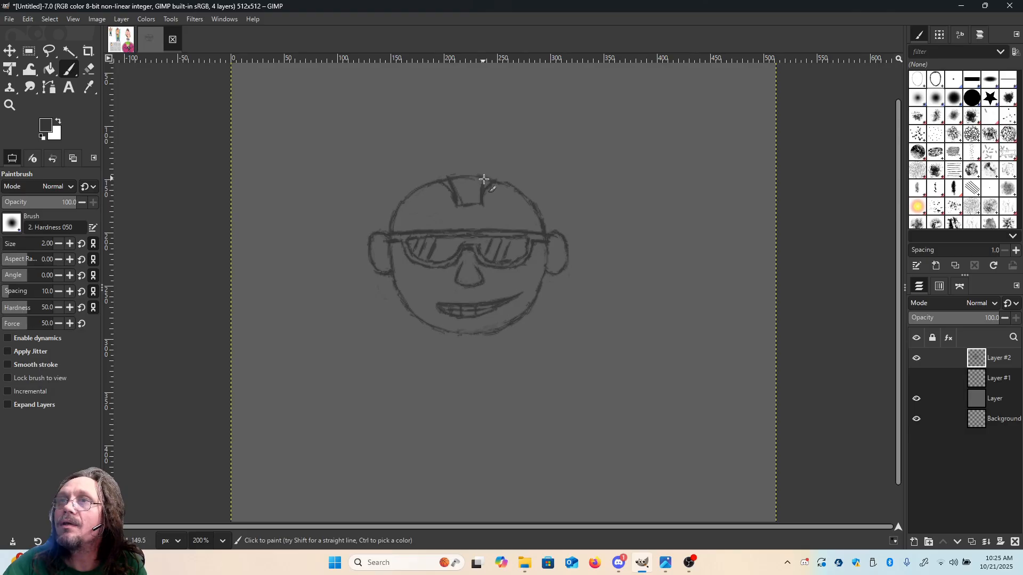
drag(484, 204, 459, 208)
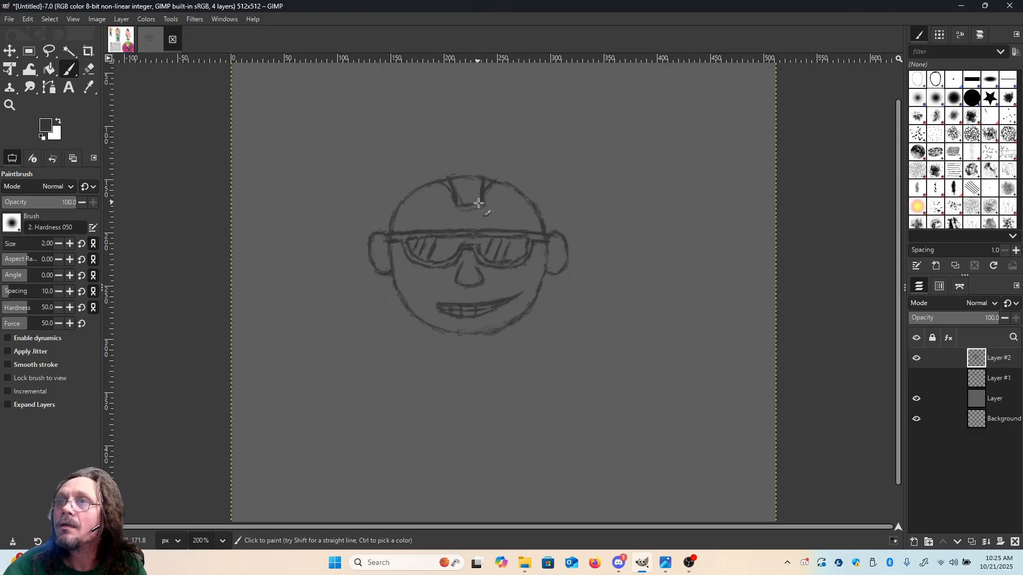
click(89, 69)
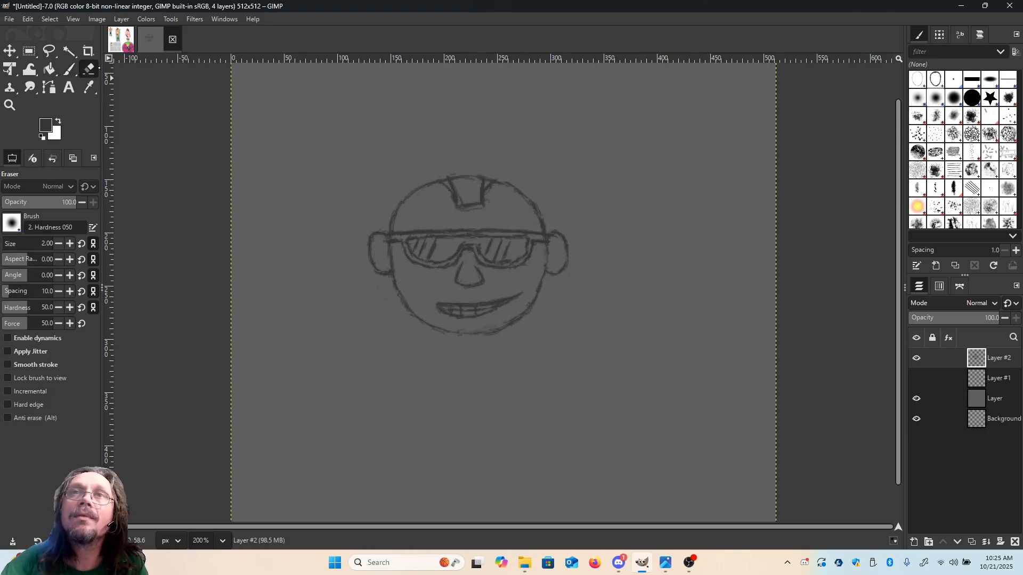
mouse_move(446, 172)
mouse_down()
mouse_move(452, 204)
mouse_move(487, 191)
mouse_move(488, 203)
mouse_up()
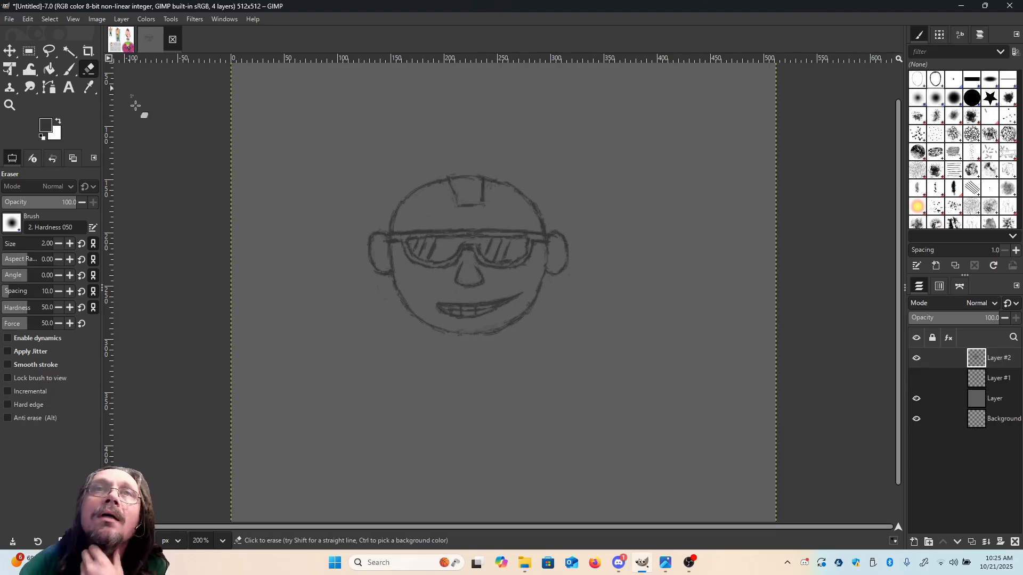
Paint a spiky, flame-shaped mohawk about 50 px wide and 75 px tall rising from the hairline above the head.
click(69, 69)
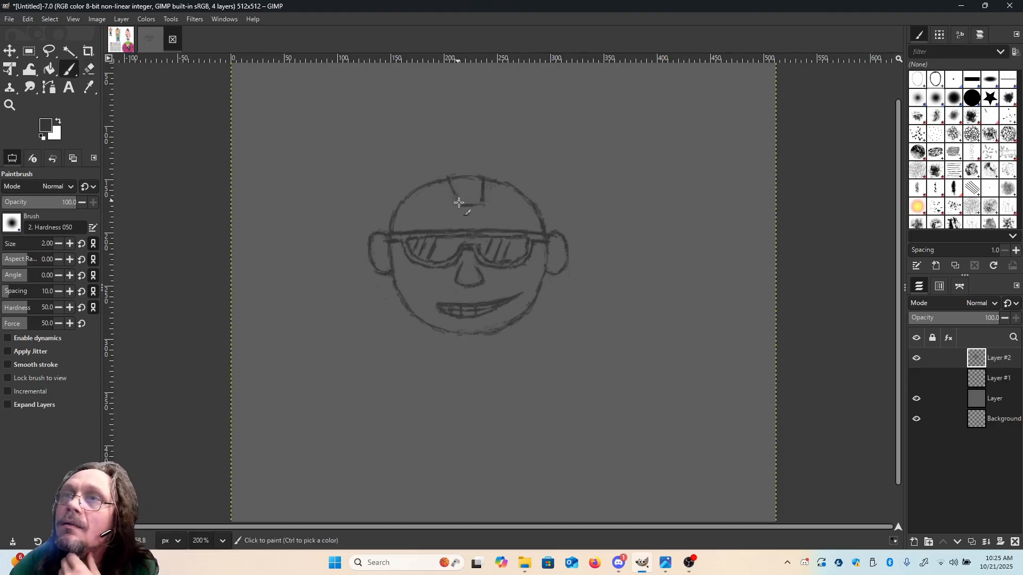
mouse_move(448, 177)
mouse_down()
mouse_move(437, 139)
mouse_move(450, 143)
mouse_move(441, 135)
mouse_move(449, 103)
mouse_move(473, 142)
mouse_move(473, 120)
mouse_move(488, 156)
mouse_up()
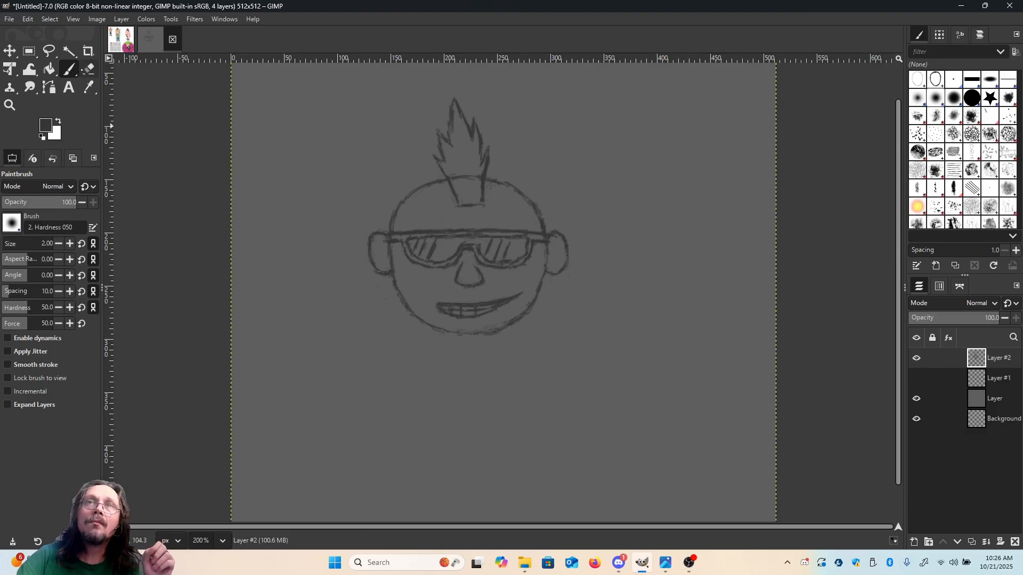
Erase the head outline inside the mohawk and the hairline strokes on the forehead, and switch back to the Paintbrush.
key(shift+e)
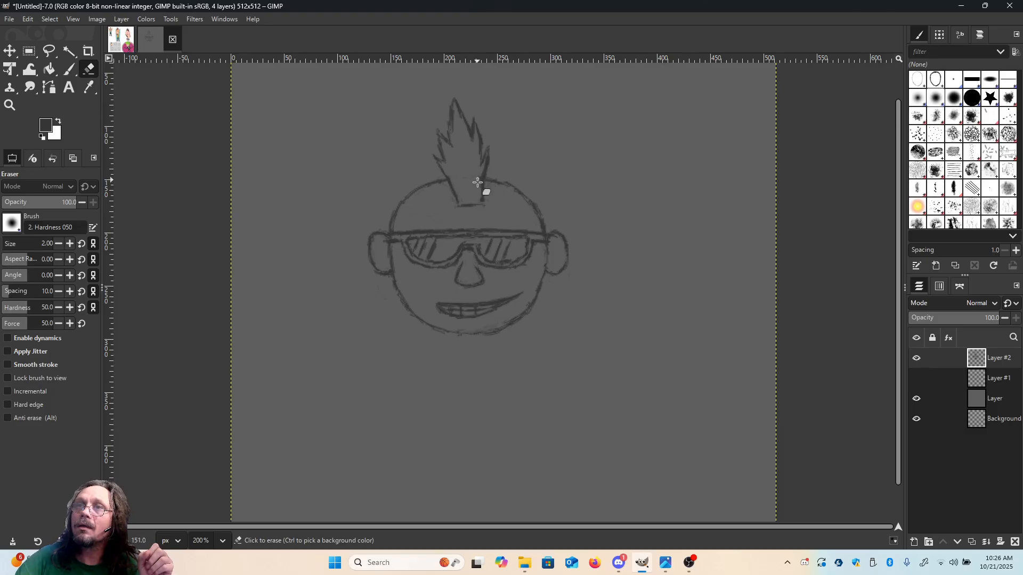
drag(477, 182, 471, 188)
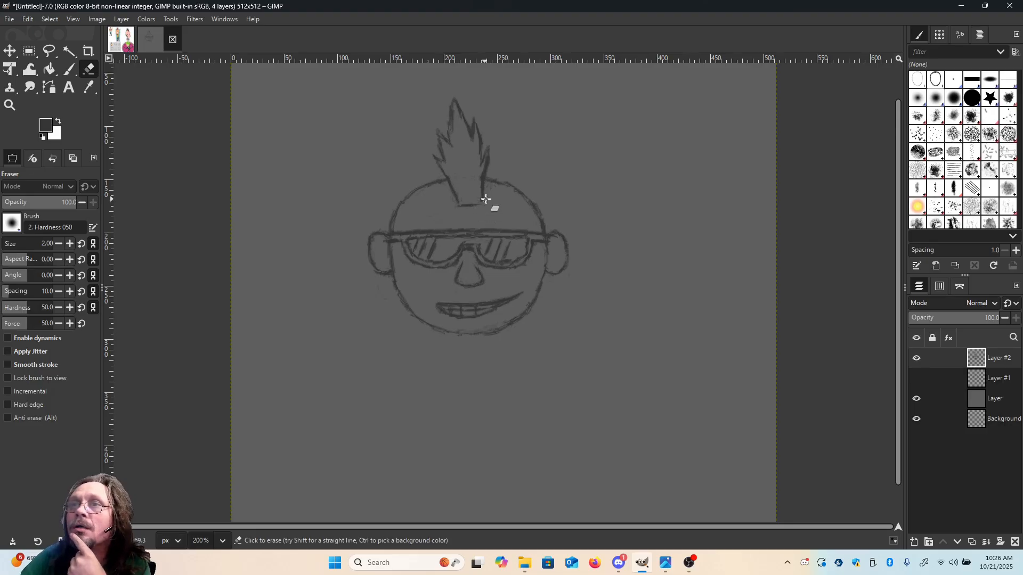
mouse_move(452, 205)
mouse_down()
mouse_move(449, 187)
mouse_move(474, 210)
mouse_move(487, 193)
mouse_move(476, 190)
mouse_up()
key(p)
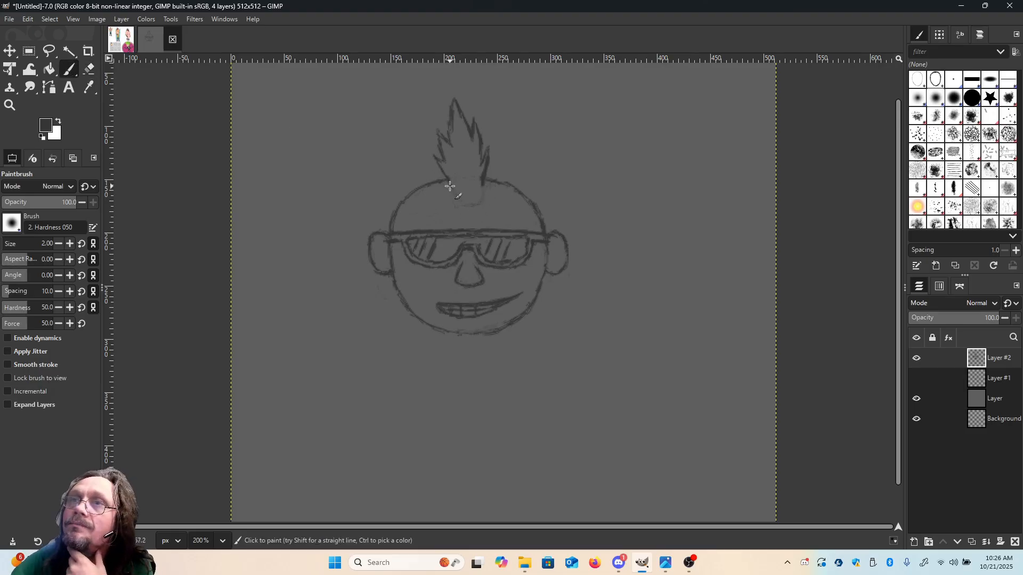
Paint the mohawk's sides tapering down the forehead, clean up the viewer's-right edge with the Eraser, and close them with a rounded tip.
mouse_move(454, 189)
mouse_down()
mouse_move(459, 202)
mouse_move(481, 194)
mouse_up()
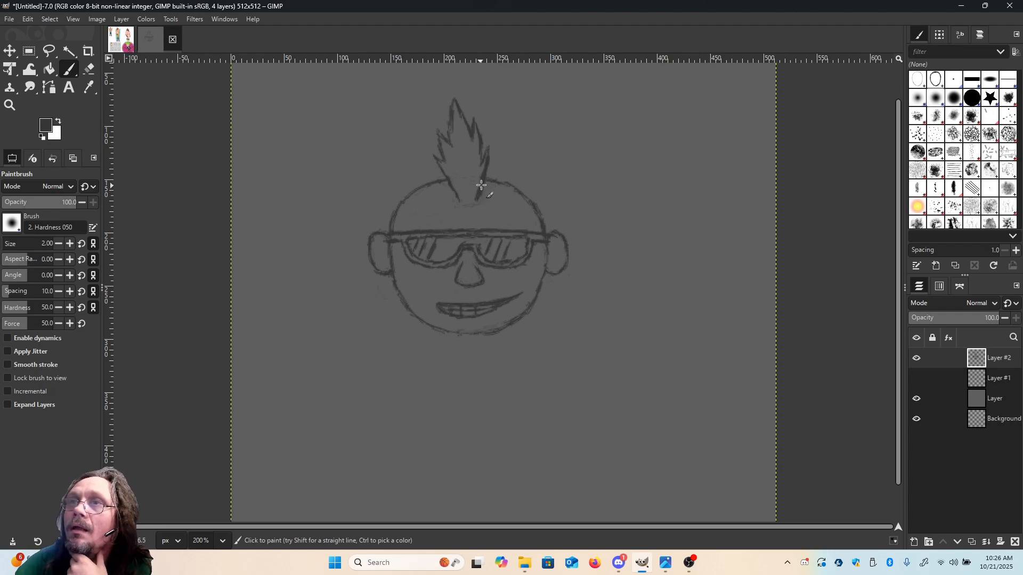
key(shift+e)
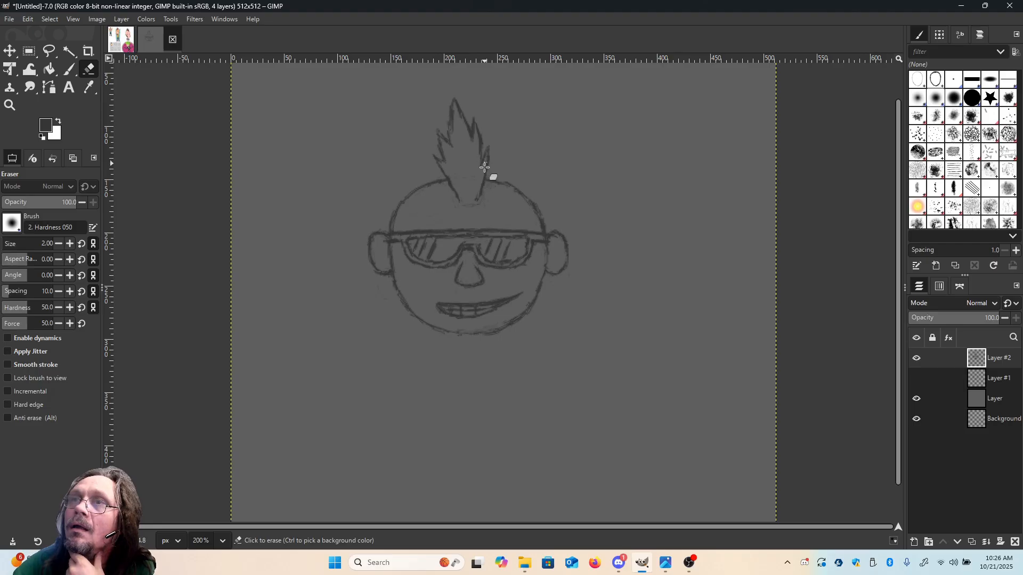
mouse_move(483, 172)
mouse_down()
mouse_move(473, 196)
mouse_move(483, 175)
mouse_up()
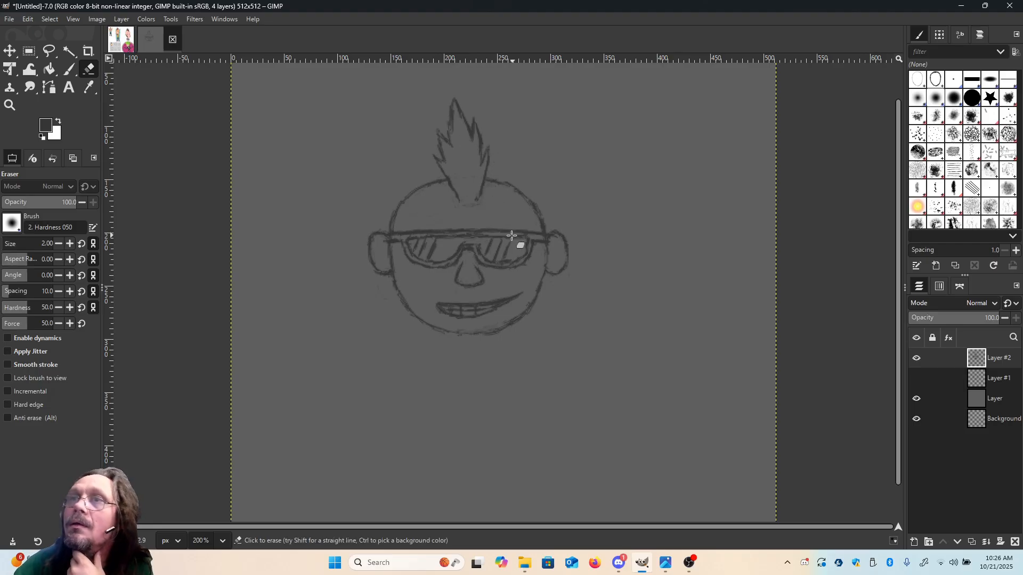
click(69, 69)
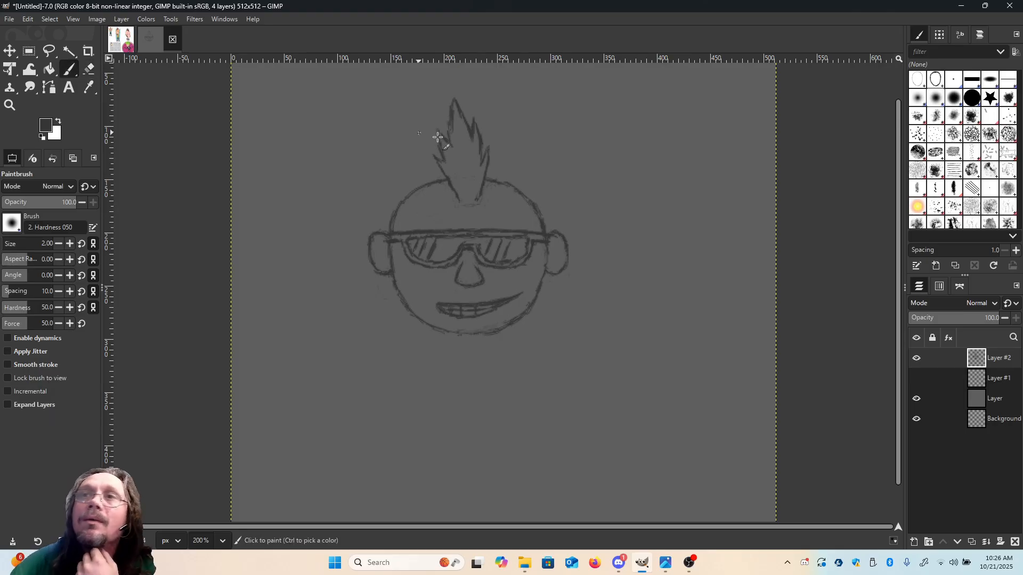
drag(481, 194, 477, 200)
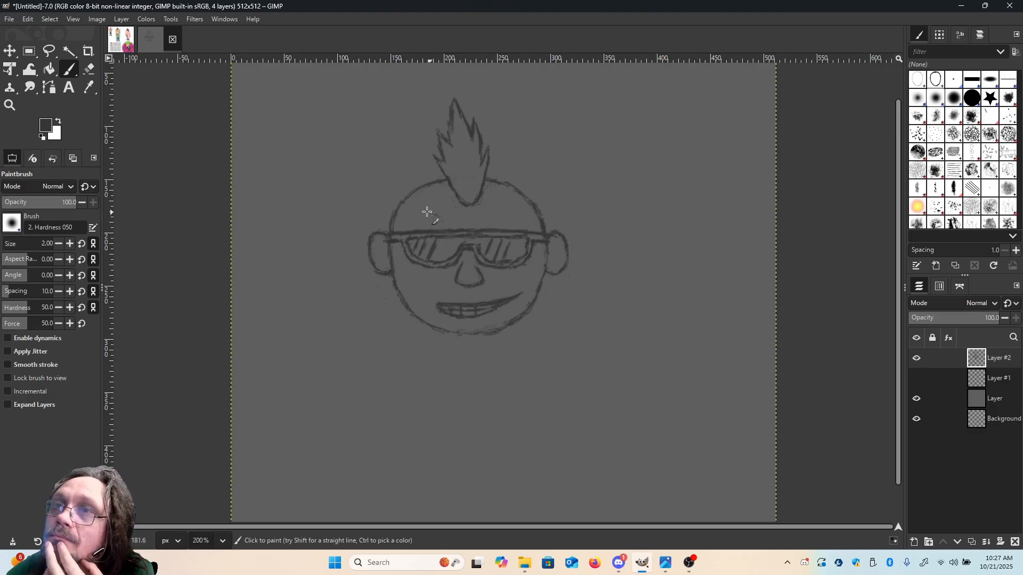
drag(418, 208, 489, 220)
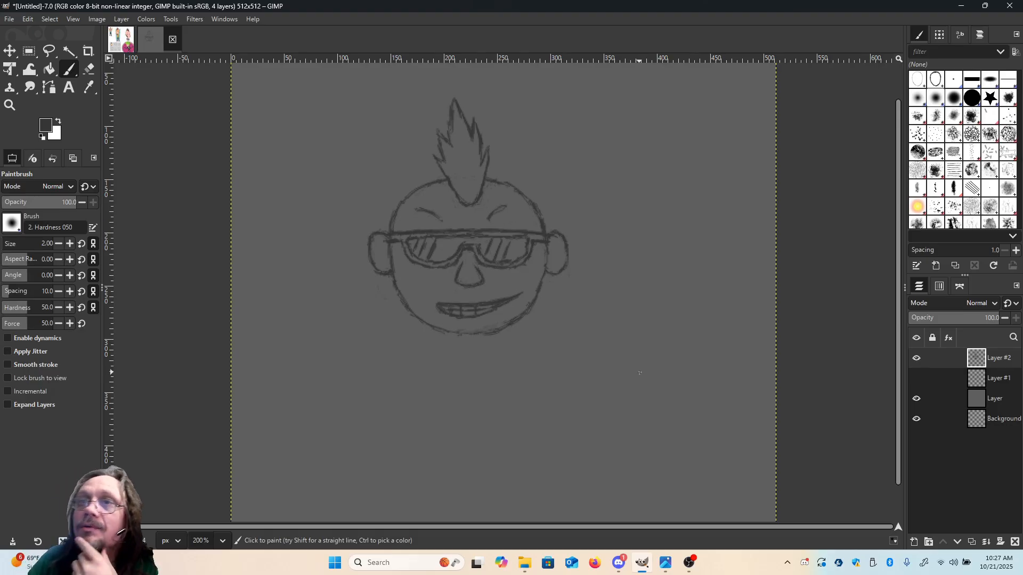
key(shift+e)
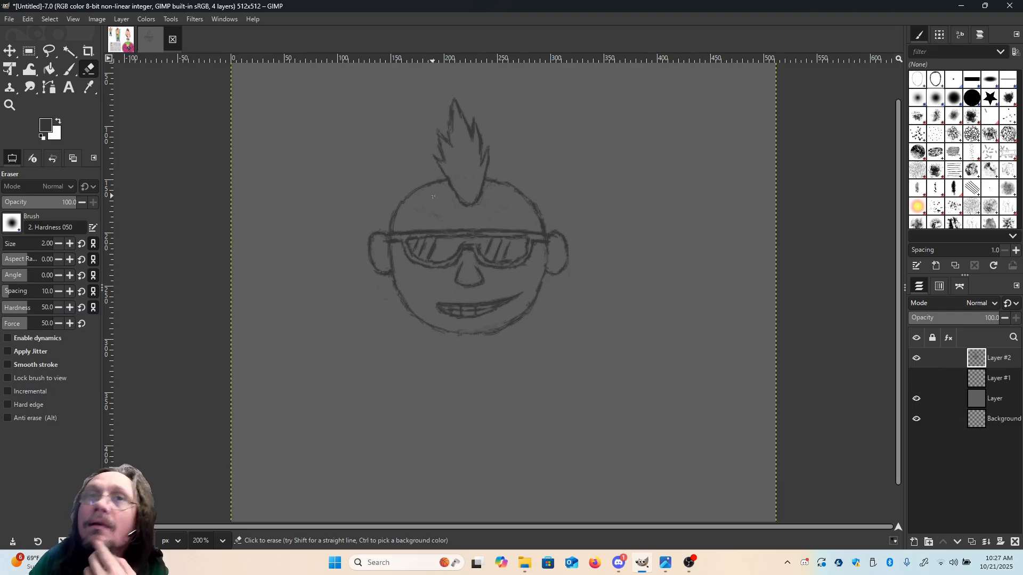
key(p)
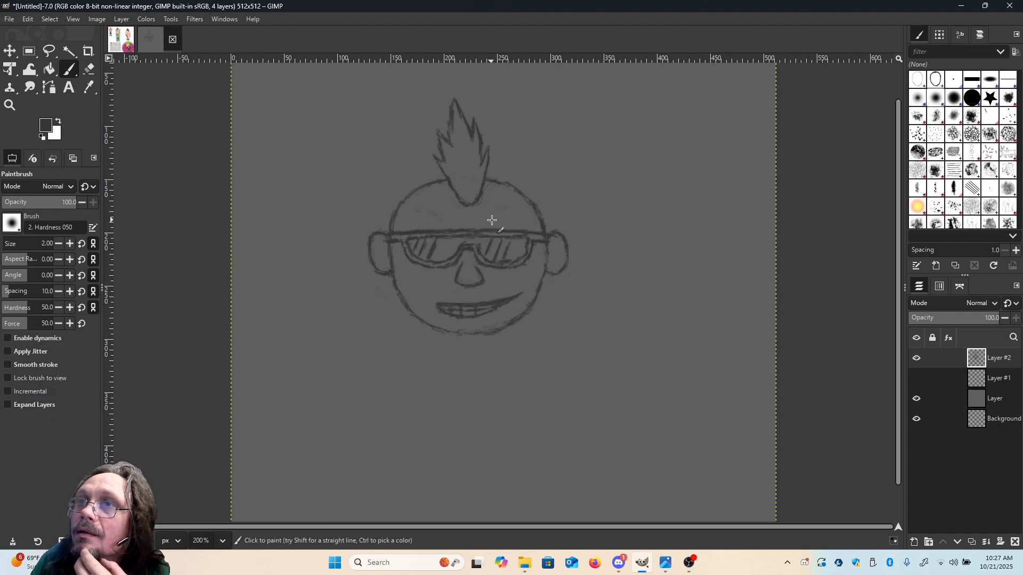
Paint two nearly flat eyebrows about 28 px wide above the sunglasses and thin them with the Eraser.
drag(501, 216, 512, 215)
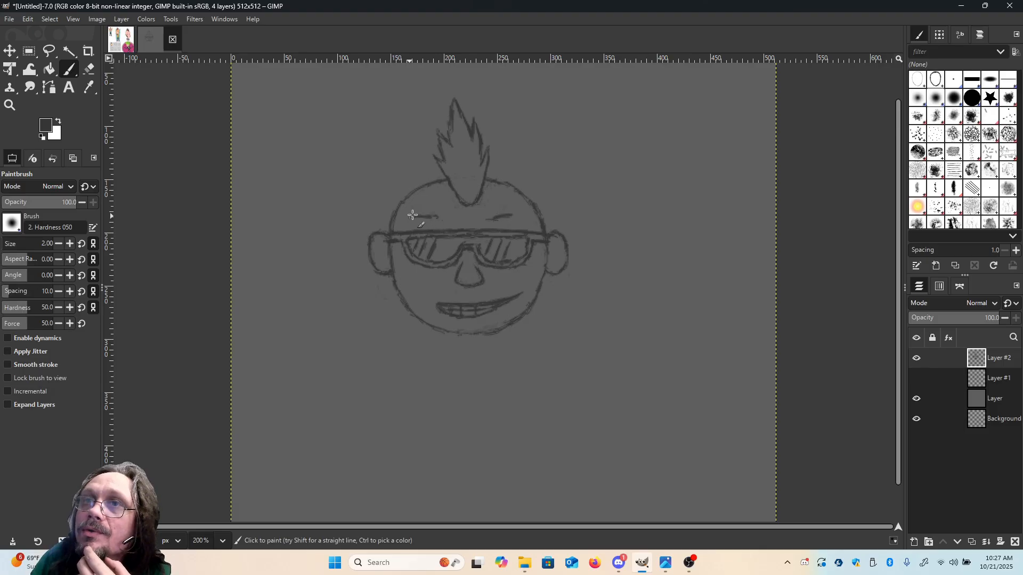
drag(438, 218, 410, 220)
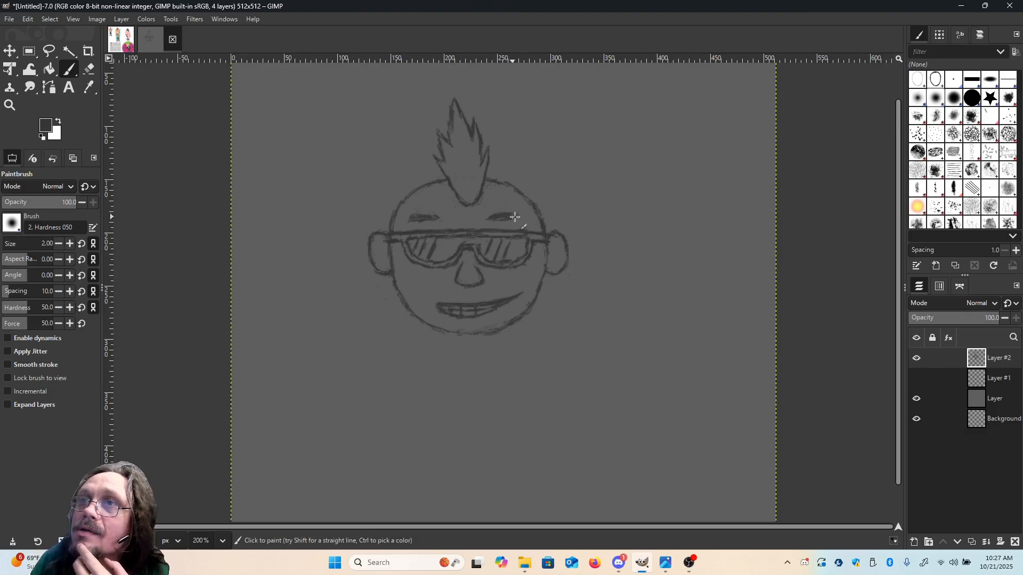
drag(495, 221, 524, 219)
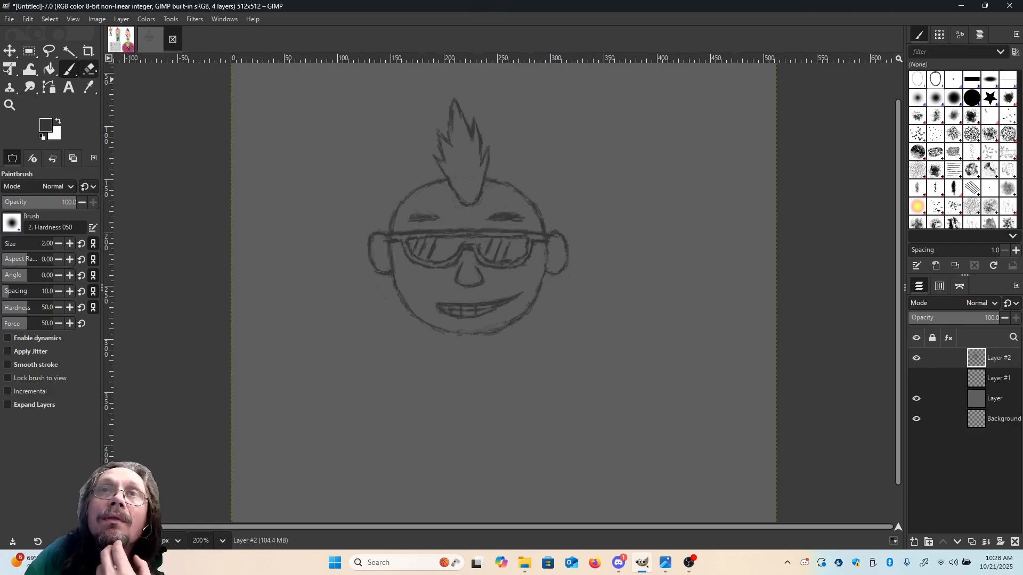
click(89, 68)
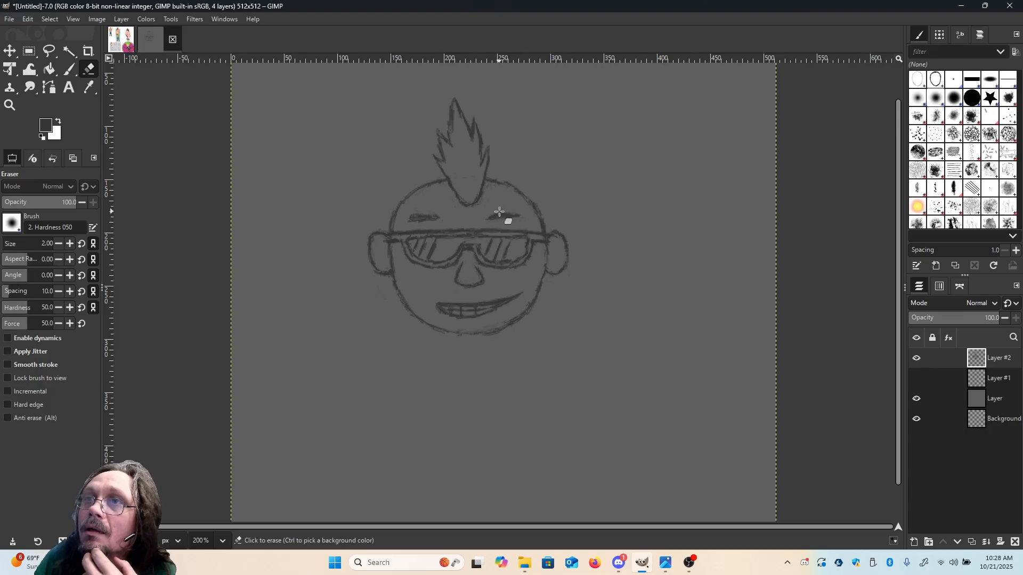
drag(521, 212, 505, 207)
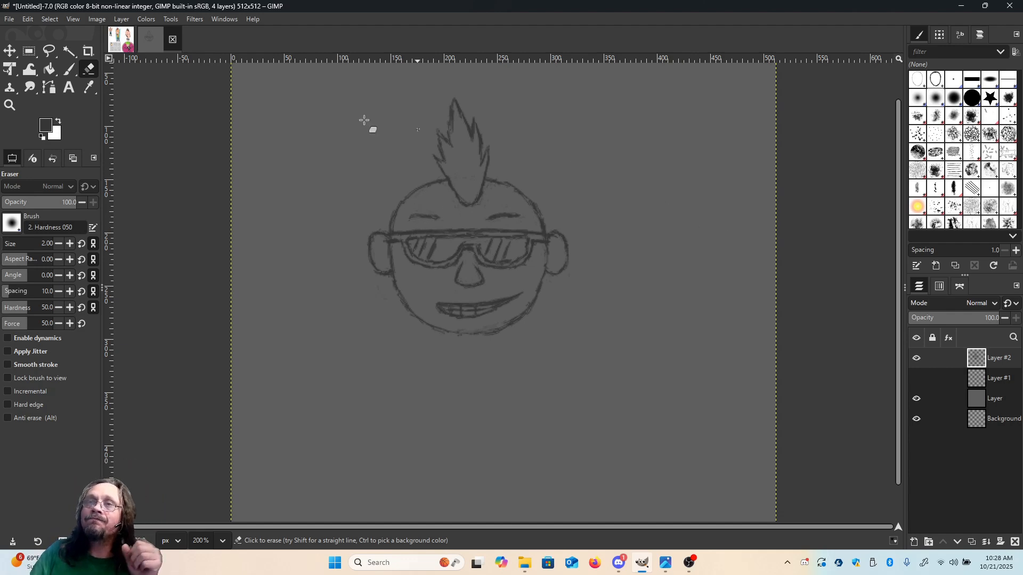
Thicken and slightly arch both eyebrows, trim the viewer's-right one with the Eraser, and extend the outer end of the viewer's-left one.
click(70, 69)
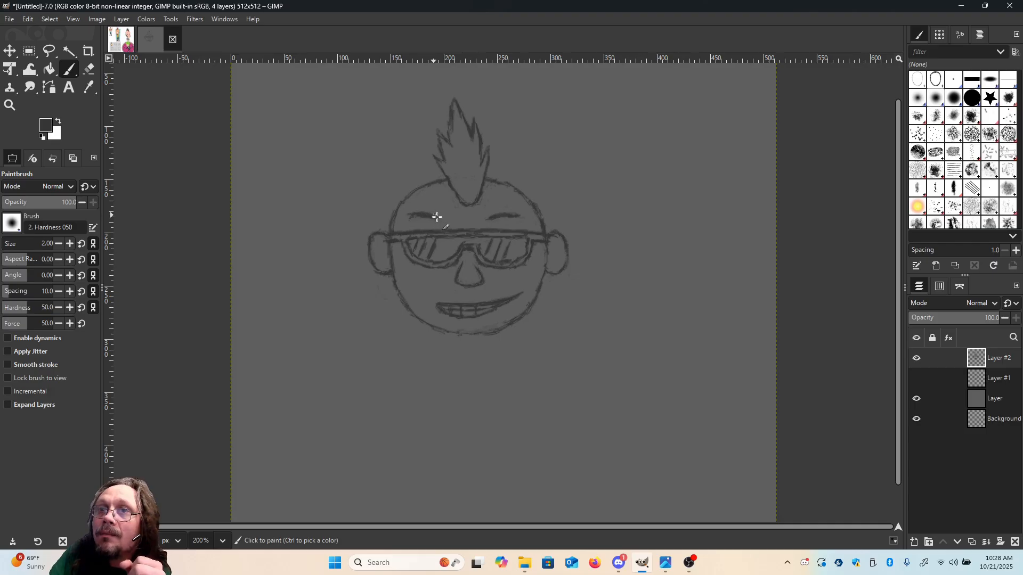
drag(419, 214, 443, 220)
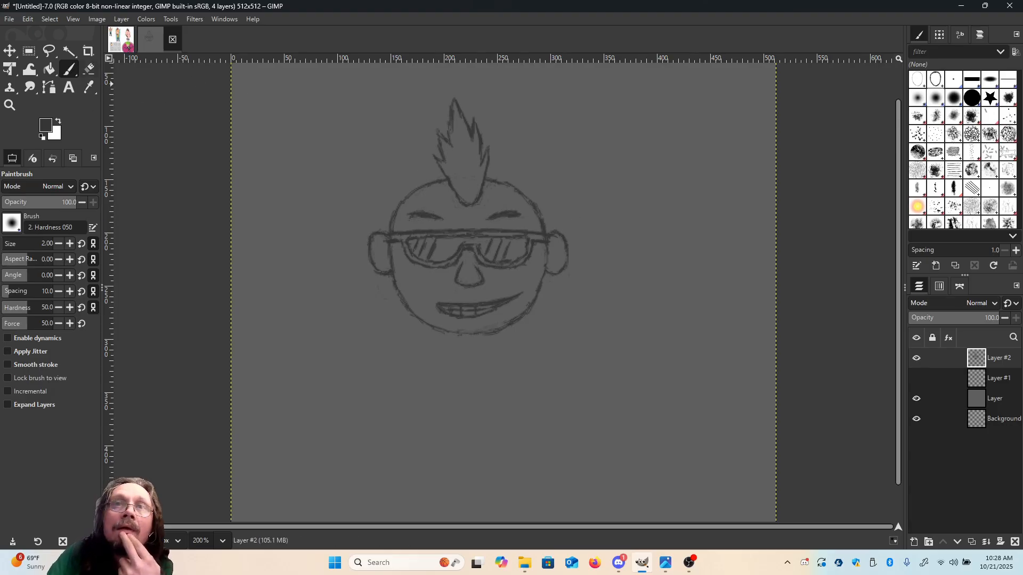
key(shift+e)
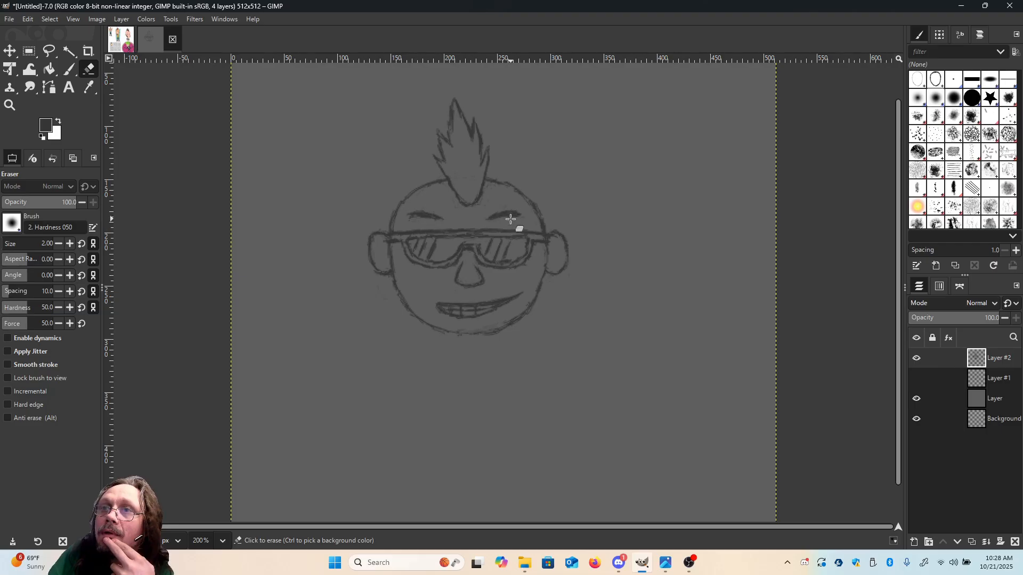
drag(527, 219, 512, 206)
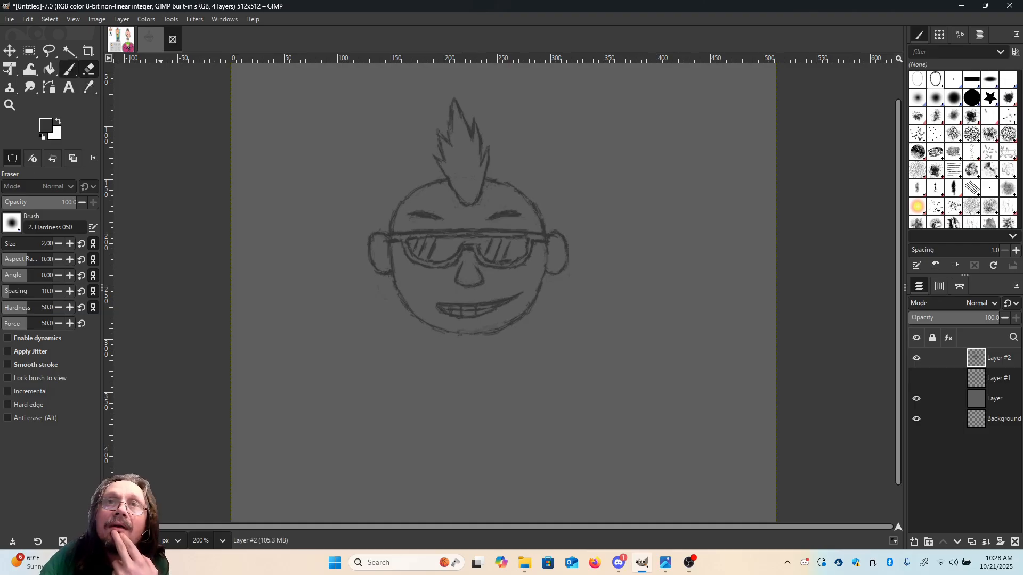
click(69, 69)
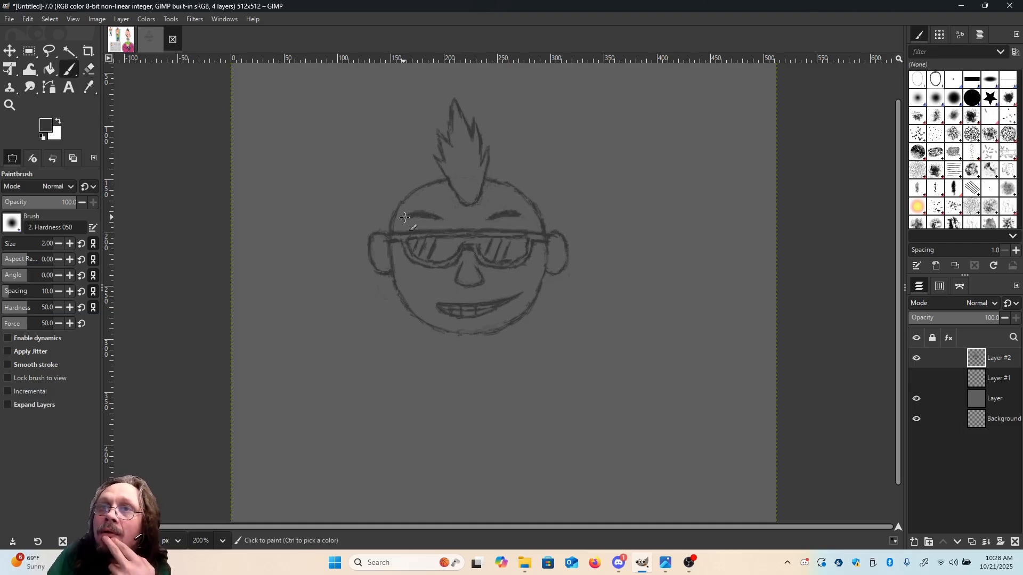
drag(407, 217, 419, 213)
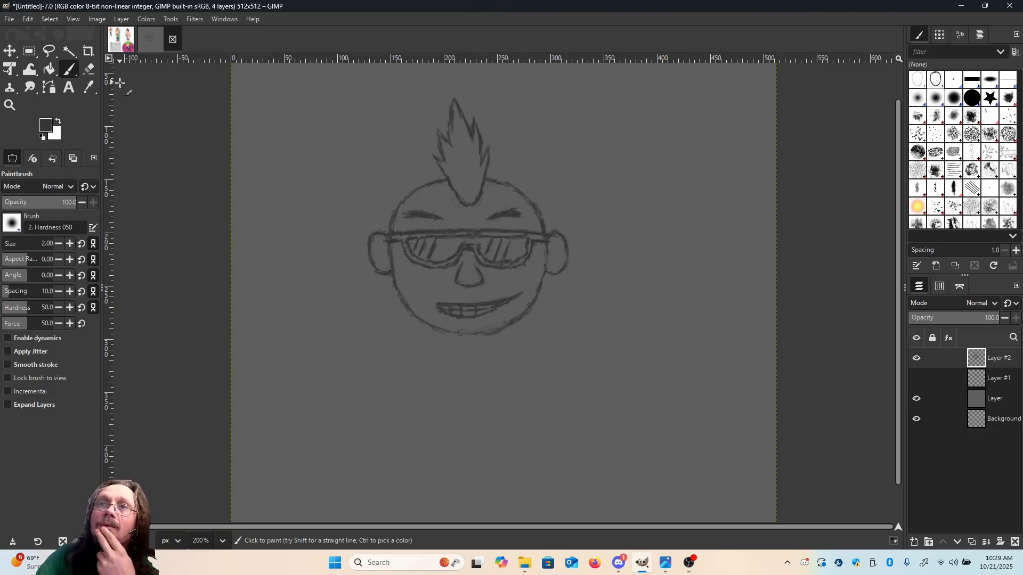
Erase the viewer's-right eyebrow and repaint it as a steeper, raised arch about 30 px wide.
key(shift+e)
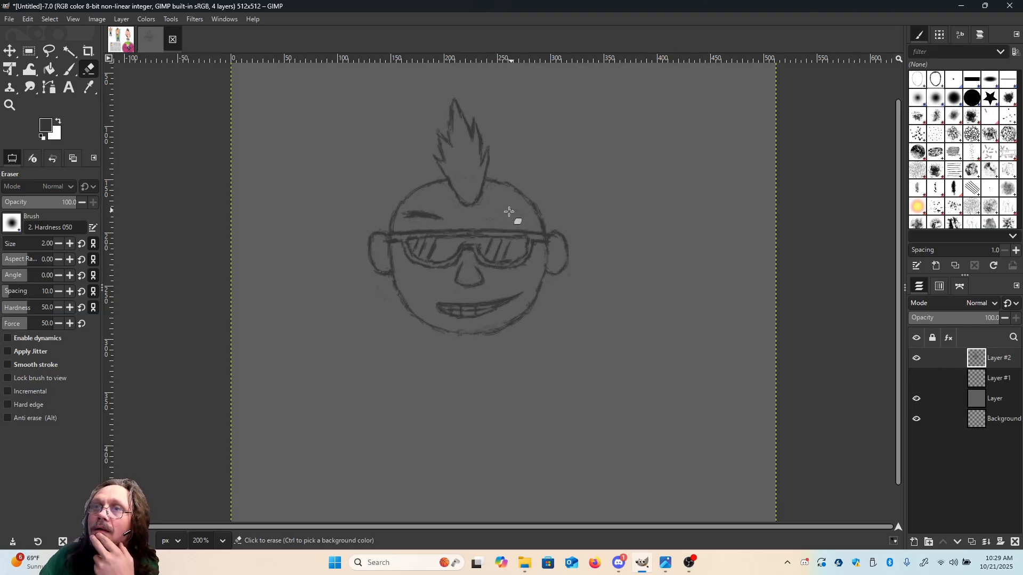
drag(510, 206, 525, 195)
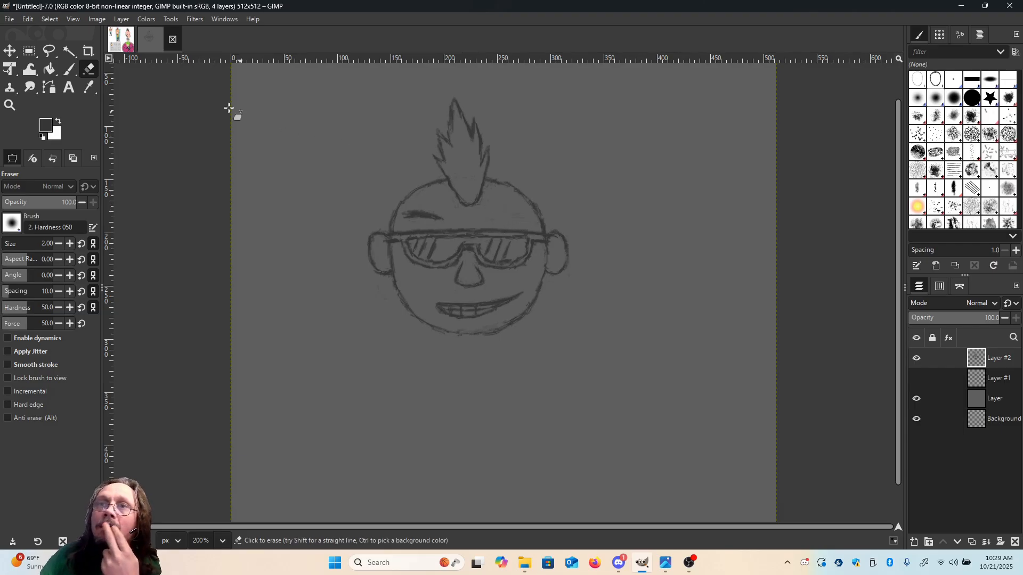
click(69, 69)
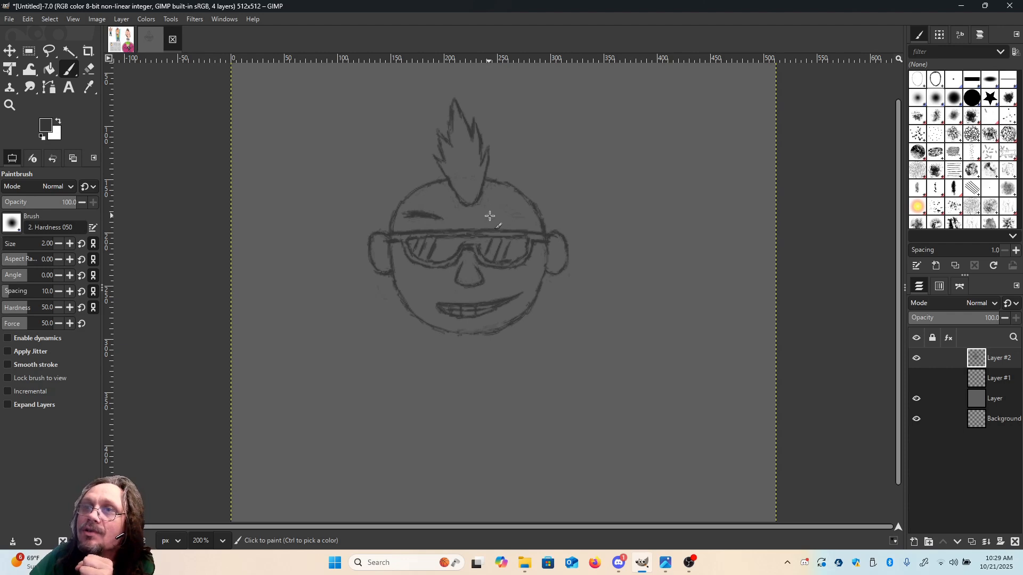
drag(489, 216, 493, 213)
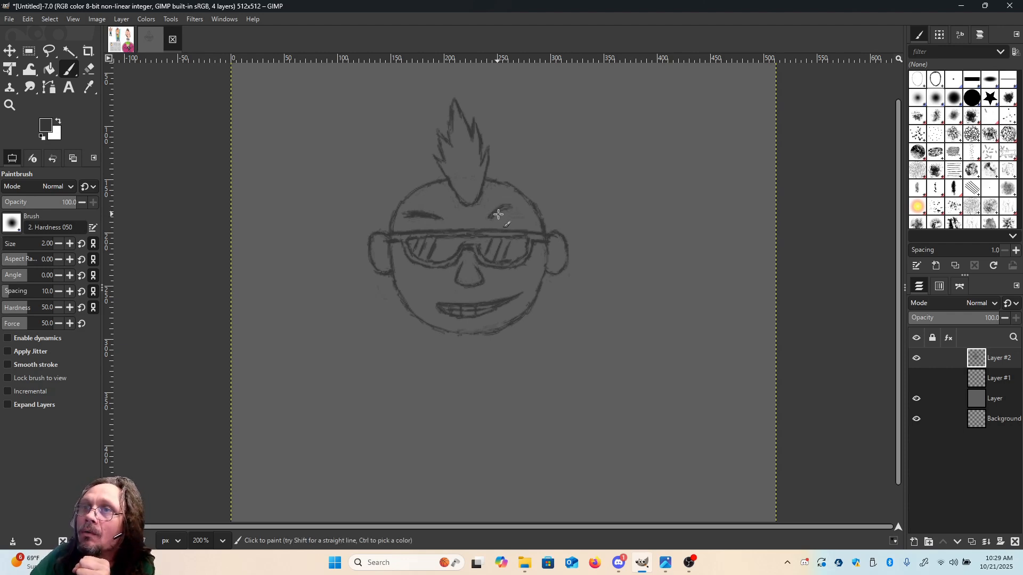
drag(490, 218, 518, 208)
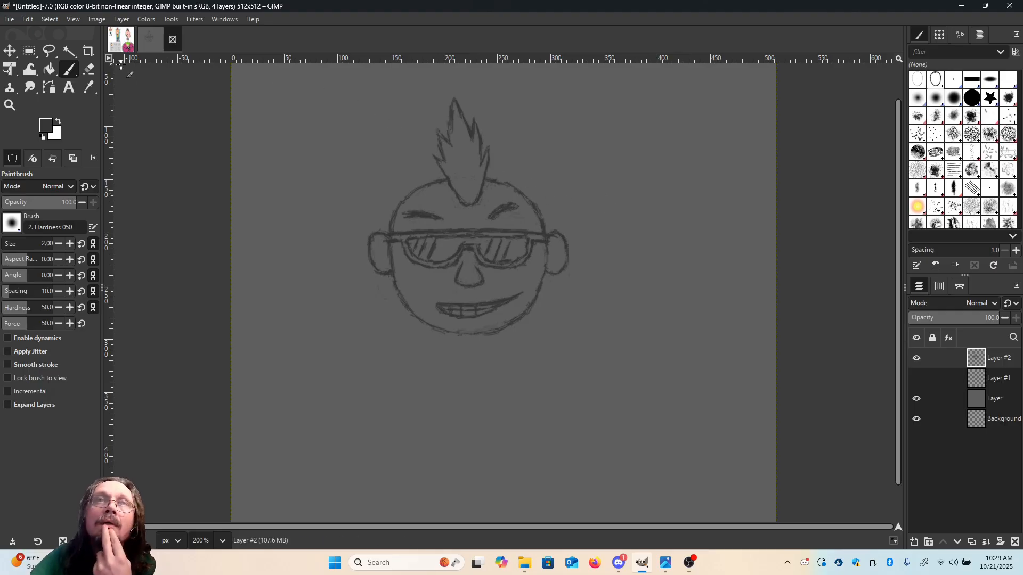
Erase the viewer's-left eyebrow, repaint it as an arch mirroring the other one, and trim its underside with the Eraser.
click(89, 69)
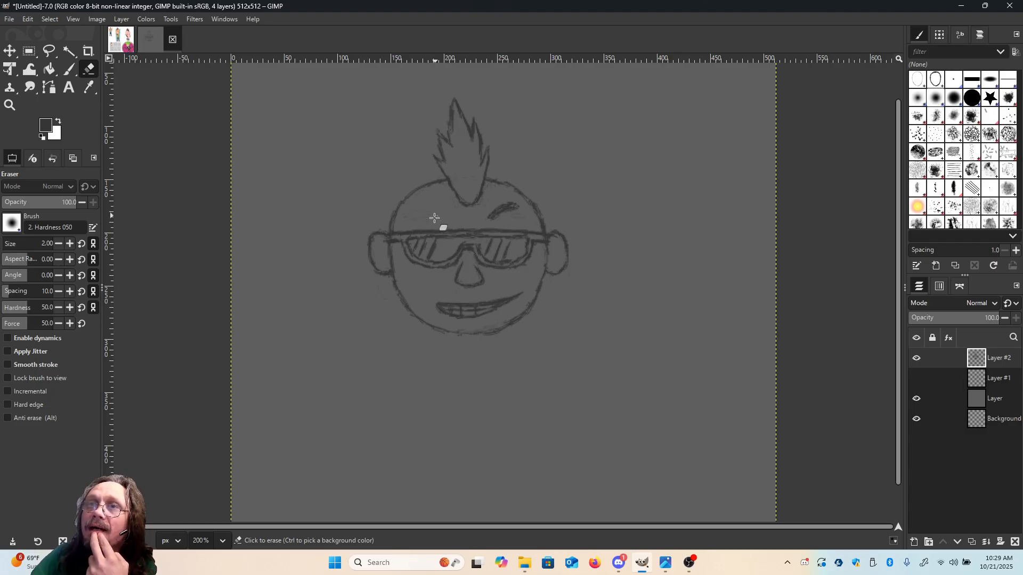
drag(435, 218, 433, 216)
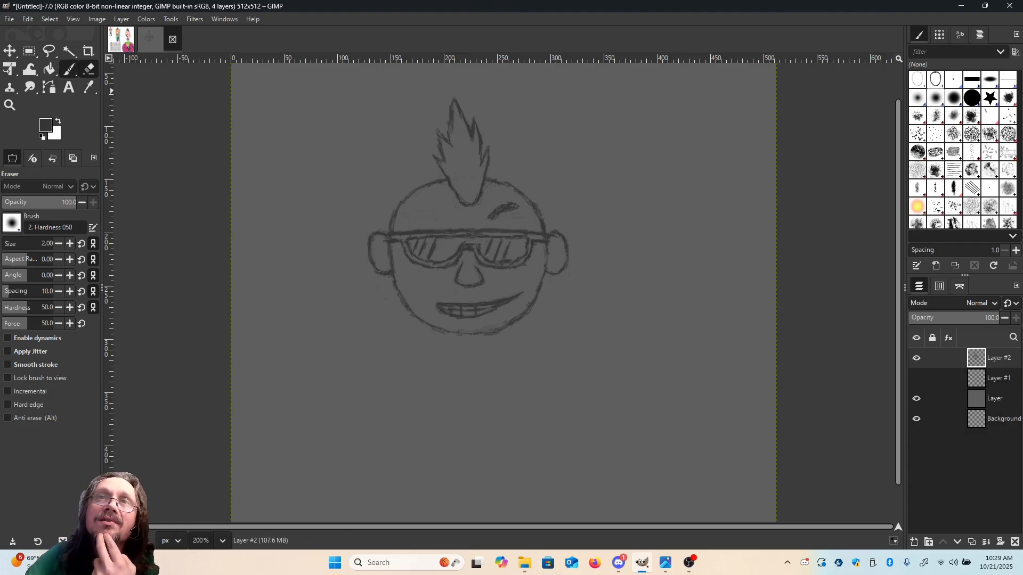
click(69, 69)
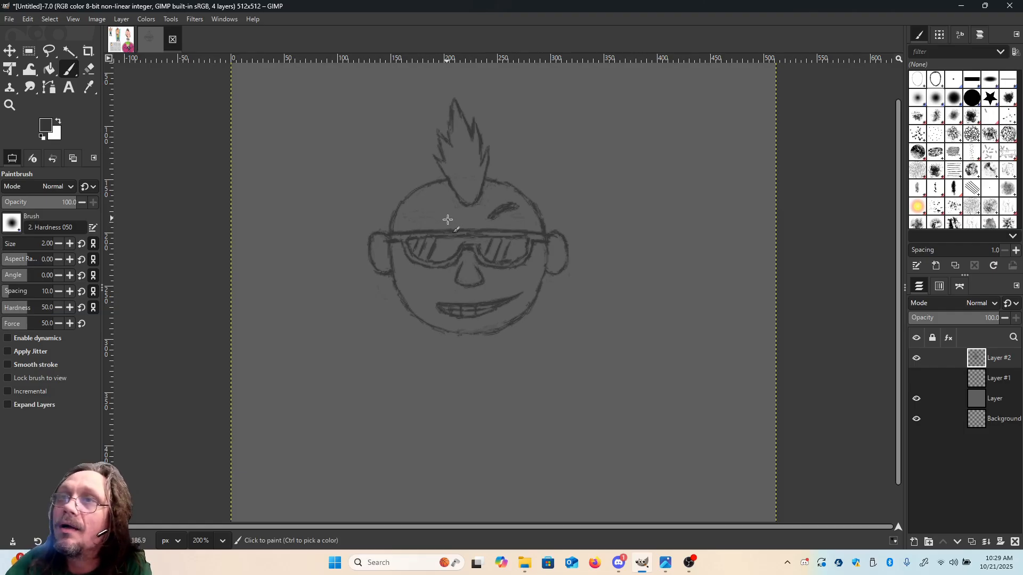
drag(444, 216, 438, 215)
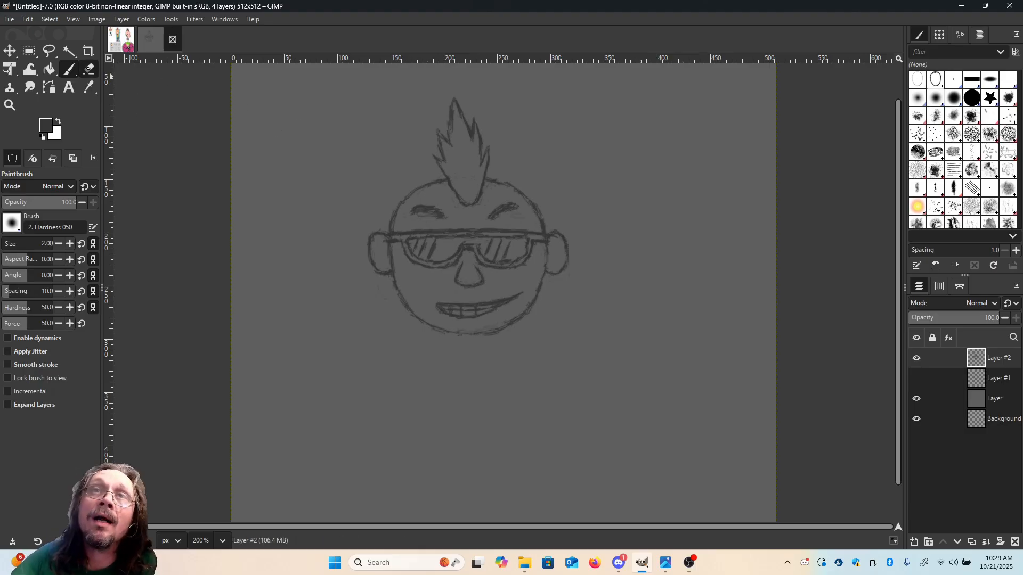
click(89, 68)
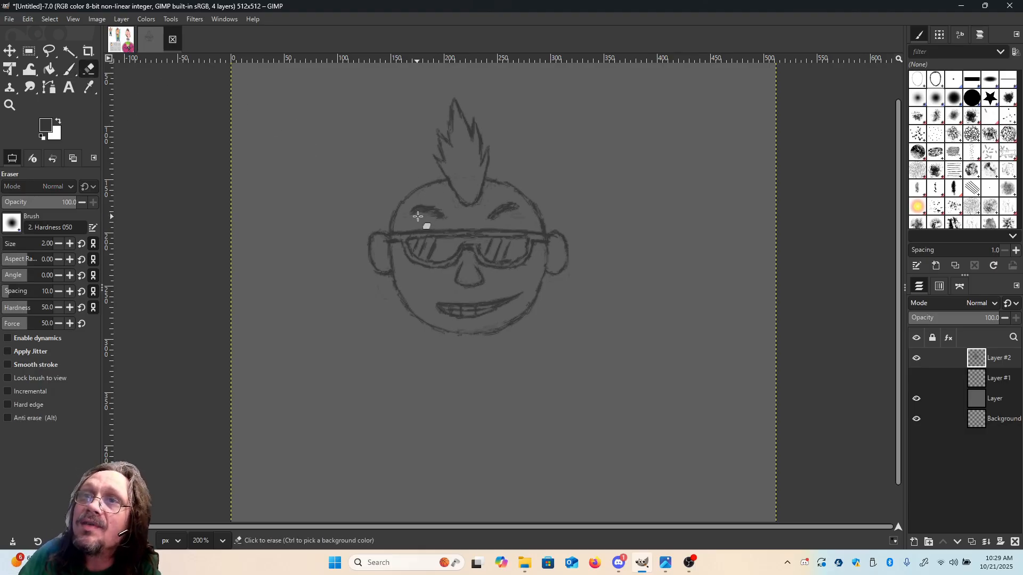
drag(437, 221, 411, 216)
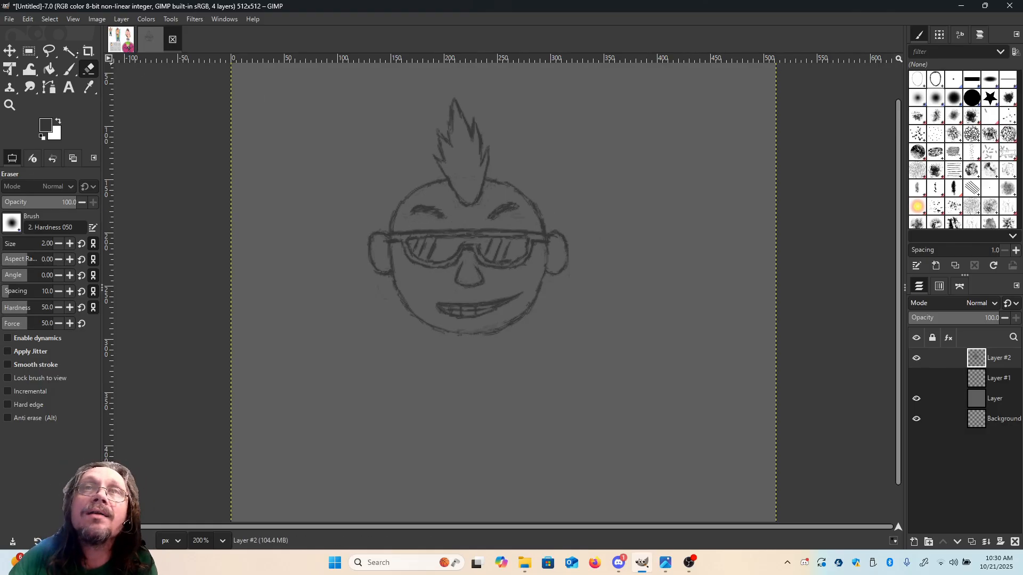
Darken the arched eyebrows with the Paintbrush and refine their edges and the outer end of the viewer's-left one with the Eraser.
click(70, 68)
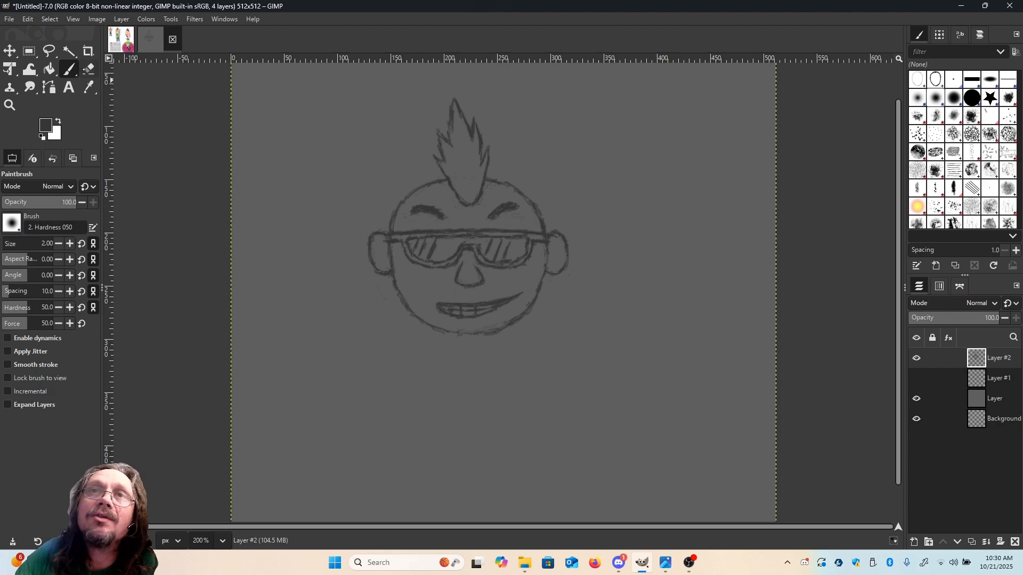
click(89, 69)
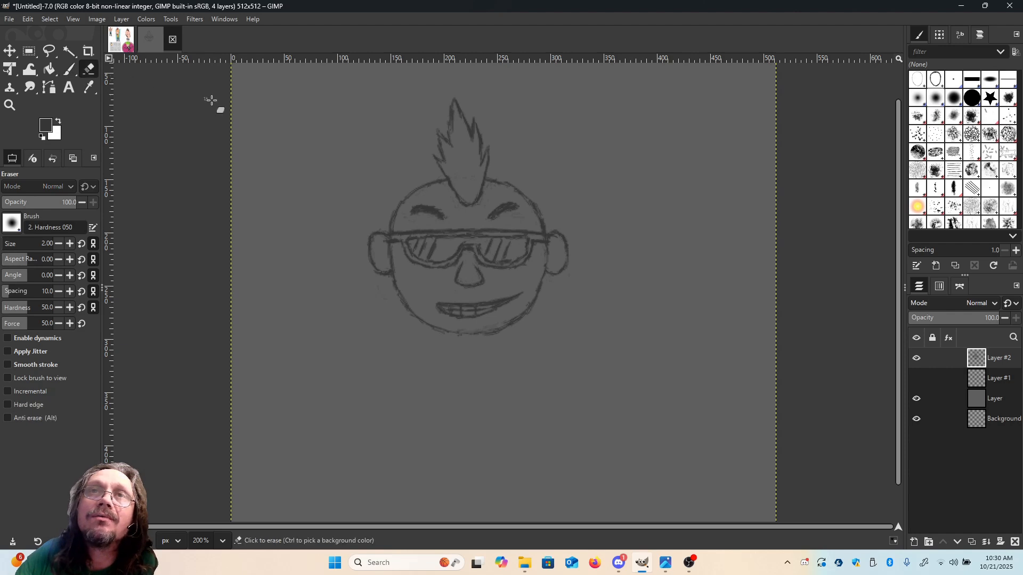
click(422, 211)
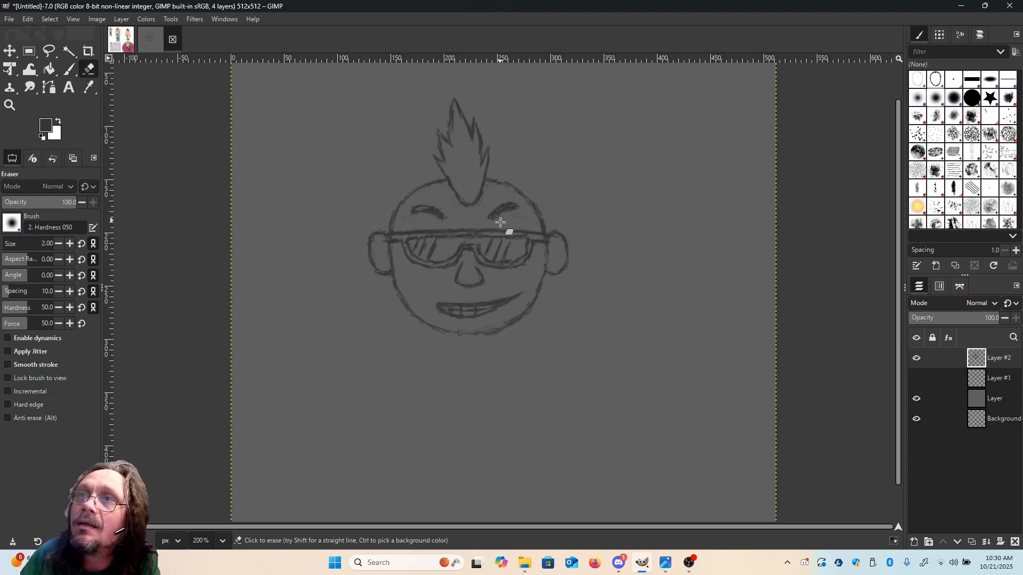
drag(495, 216, 509, 212)
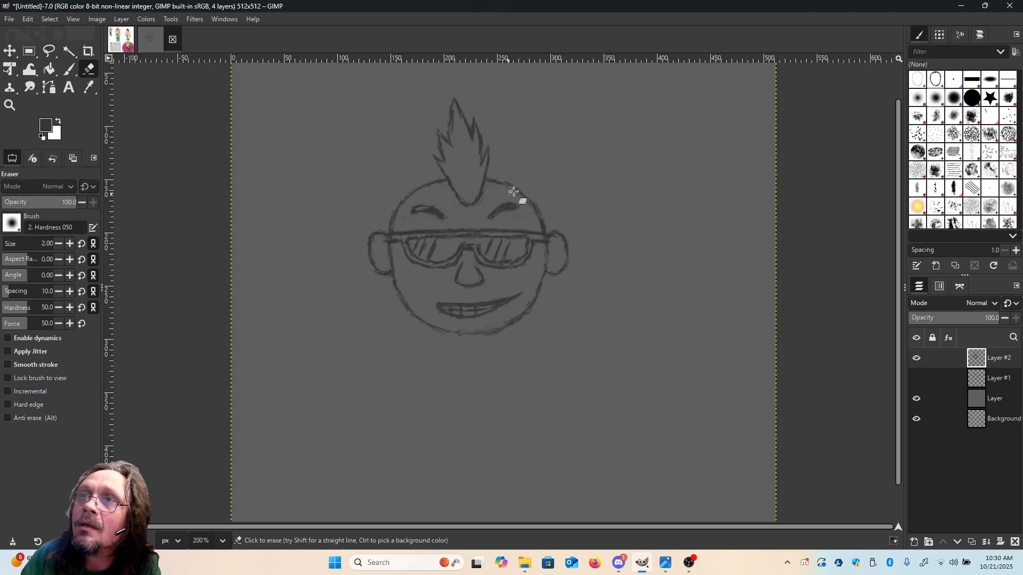
drag(403, 209, 411, 216)
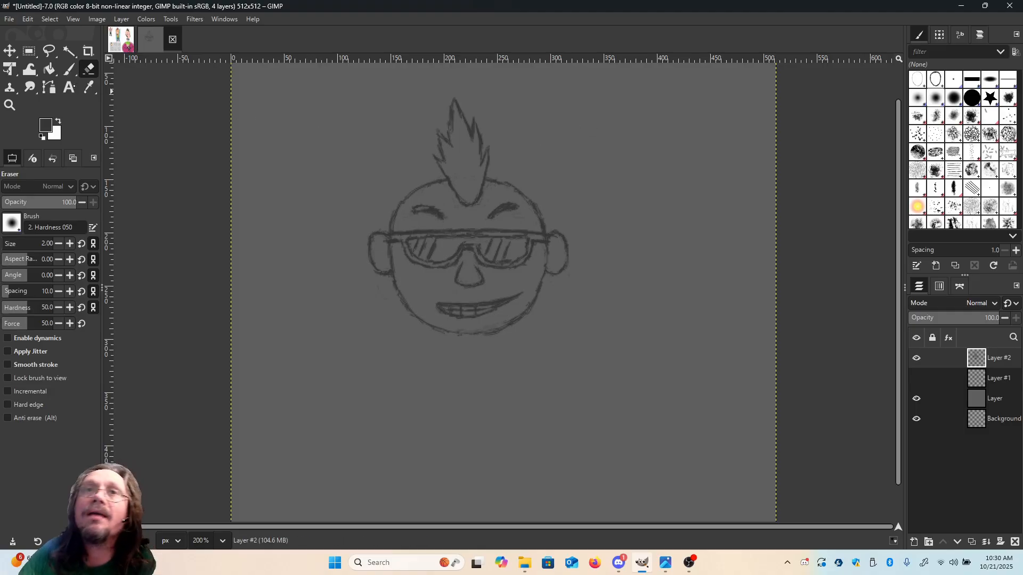
Touch up the viewer's-left eyebrow with the Paintbrush, and erase both arched eyebrows with the Eraser.
key(p)
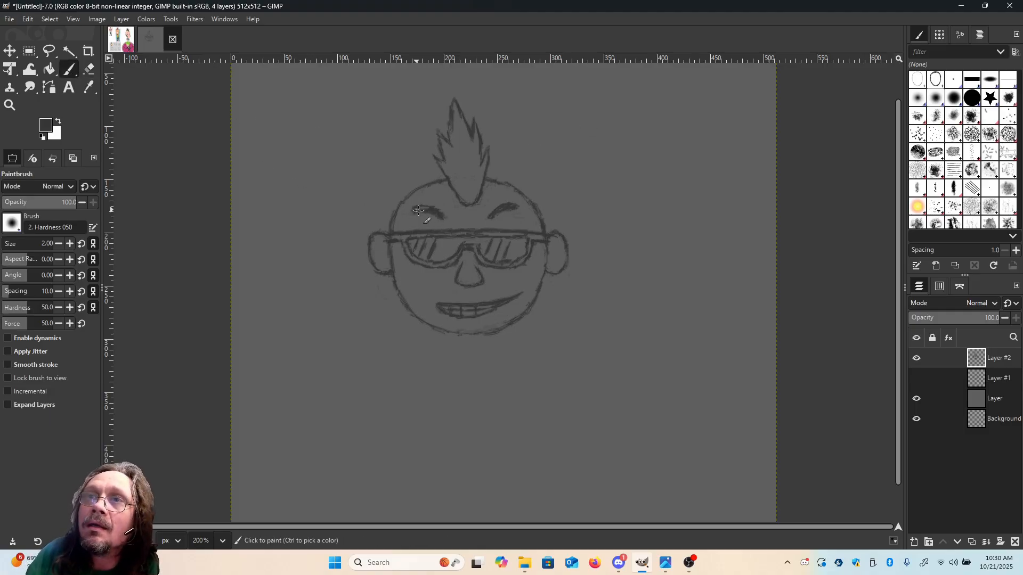
drag(418, 211, 414, 211)
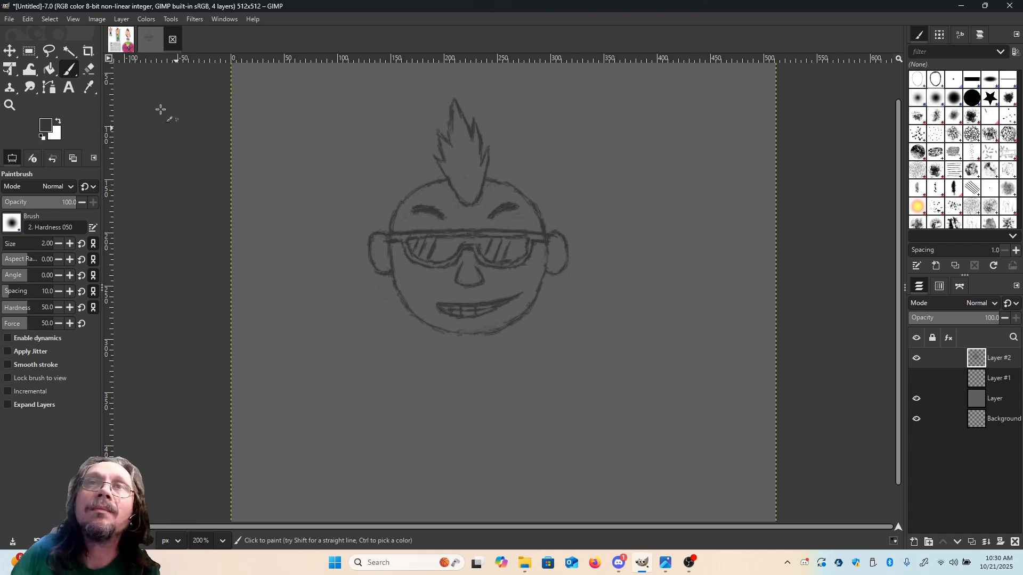
click(89, 68)
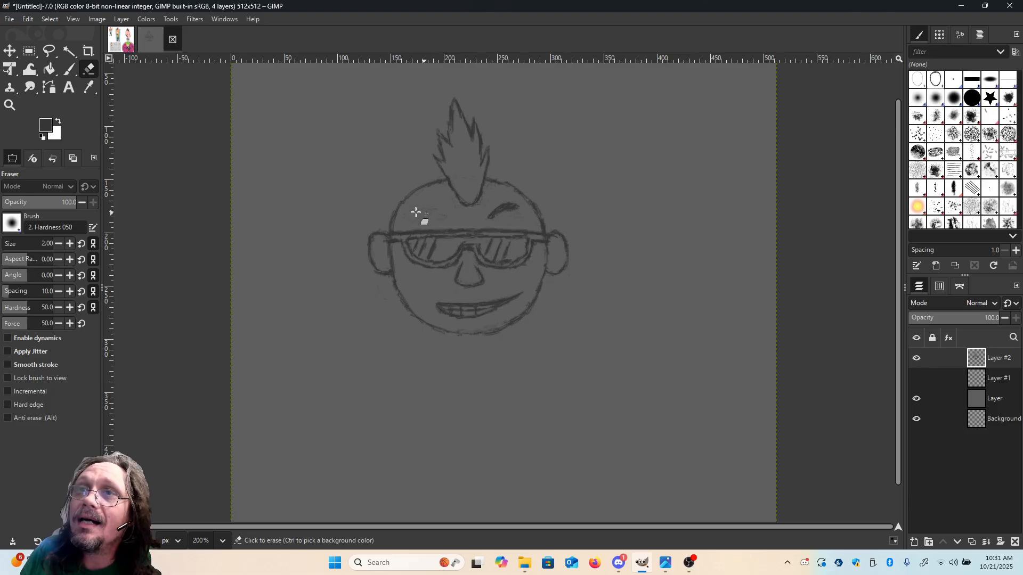
mouse_move(537, 219)
mouse_down()
mouse_move(491, 218)
mouse_move(518, 207)
mouse_up()
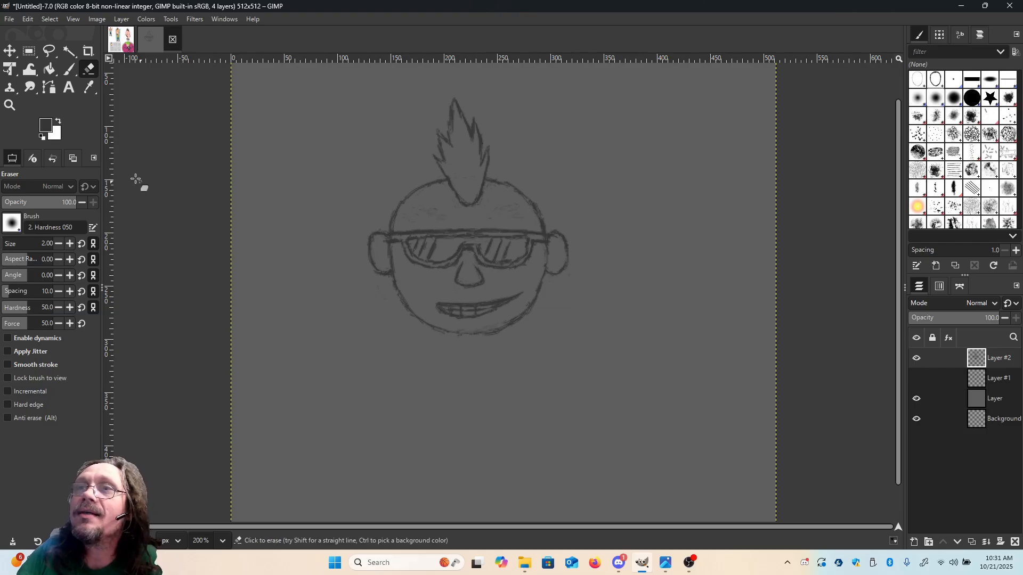
Paint flatter, lower eyebrows about 30 px wide just above the sunglasses, erasing and redoing the viewer's-left one as a slim, tapered stroke.
click(69, 69)
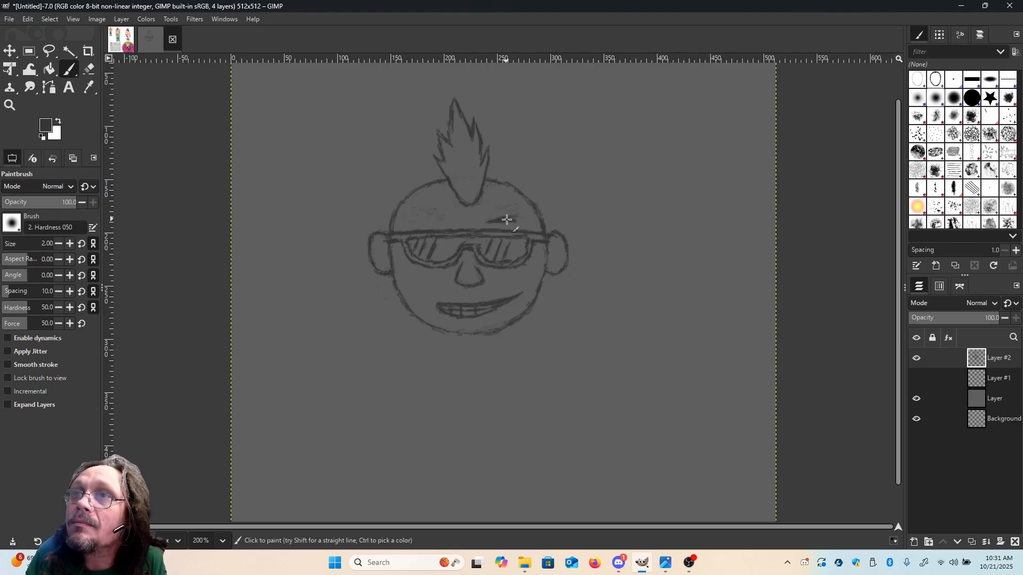
mouse_move(507, 219)
mouse_down()
mouse_move(516, 219)
mouse_move(491, 222)
mouse_move(510, 218)
mouse_up()
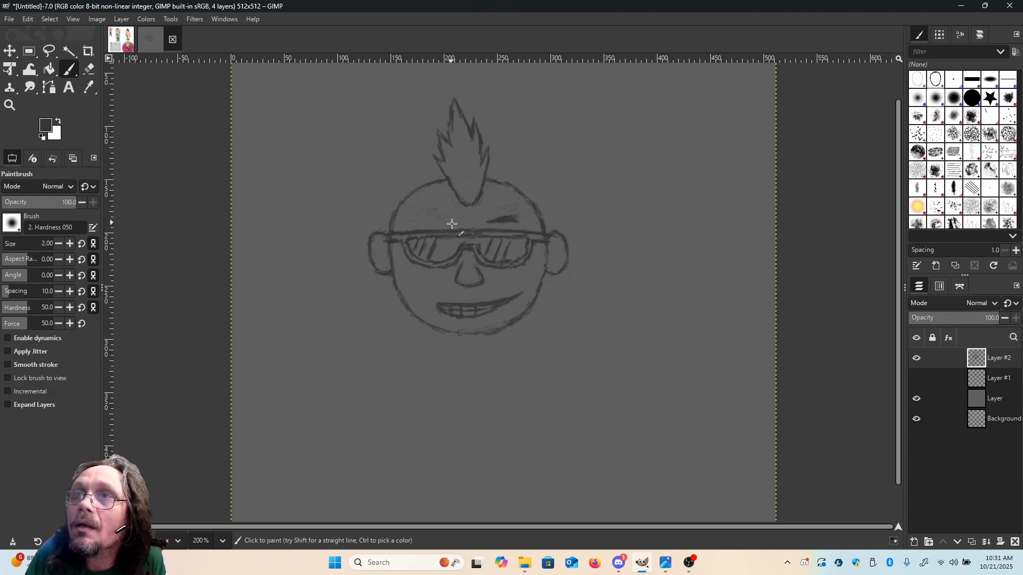
drag(452, 222, 433, 223)
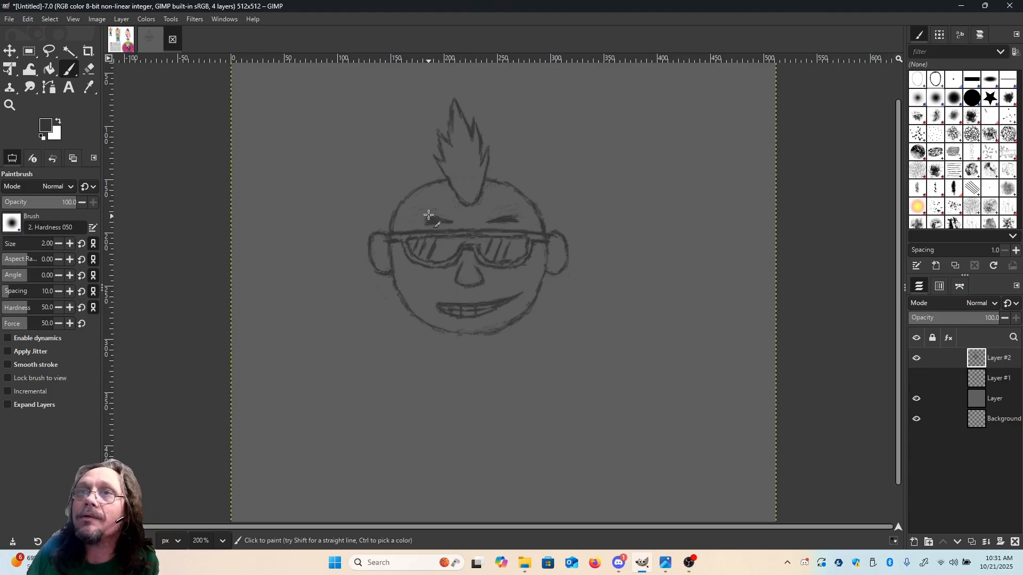
key(shift+e)
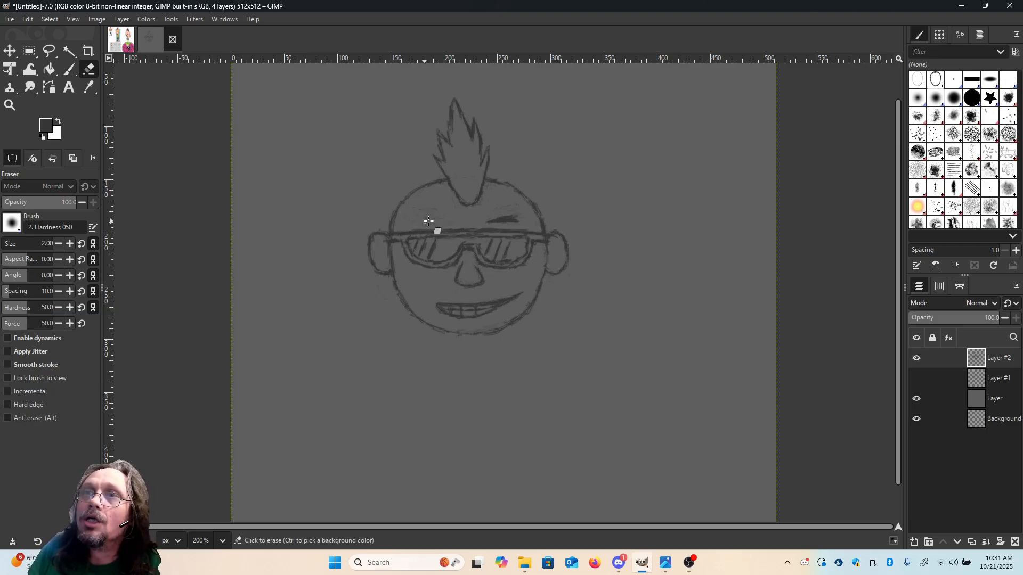
click(70, 69)
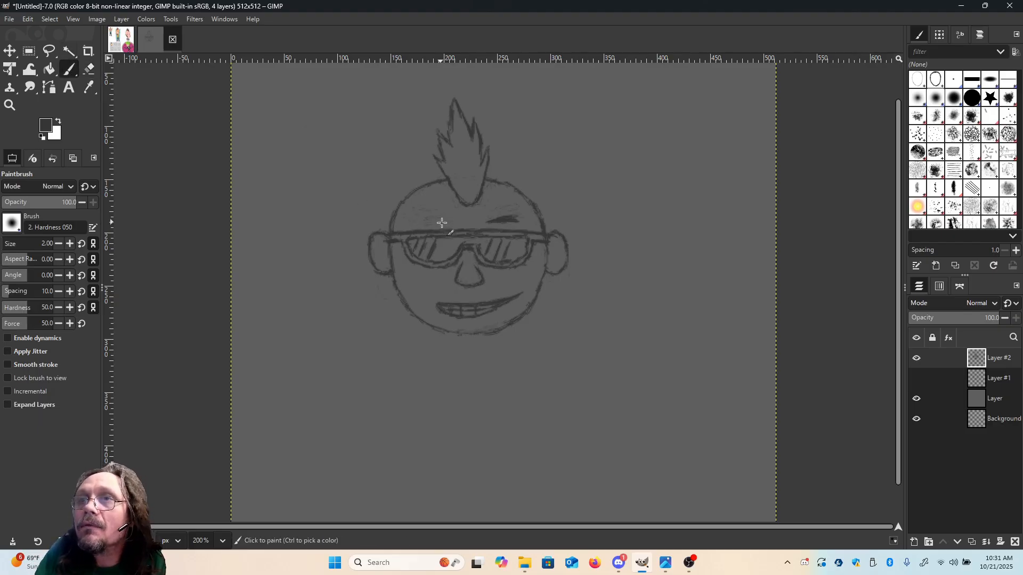
mouse_move(442, 223)
mouse_down()
mouse_move(406, 225)
mouse_move(442, 225)
mouse_up()
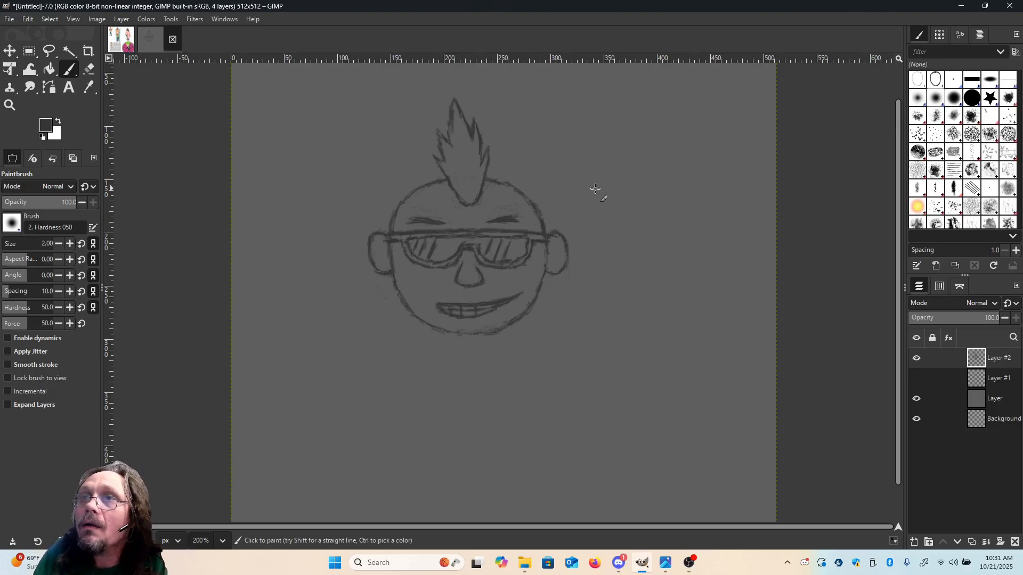
Erase the viewer's-right eyebrow and repaint it as a slim stroke rising outward, mirroring the other one.
click(89, 68)
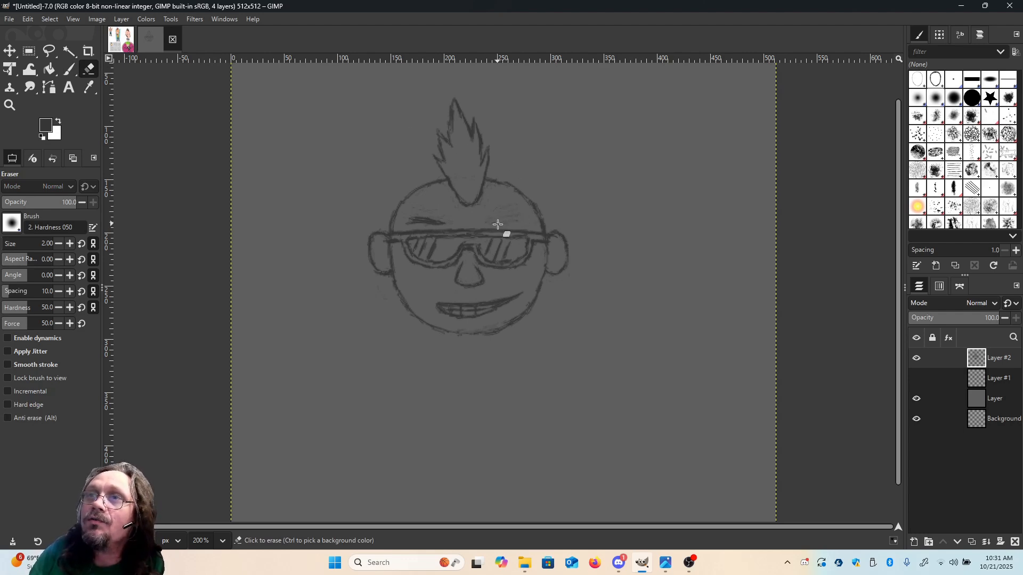
click(69, 69)
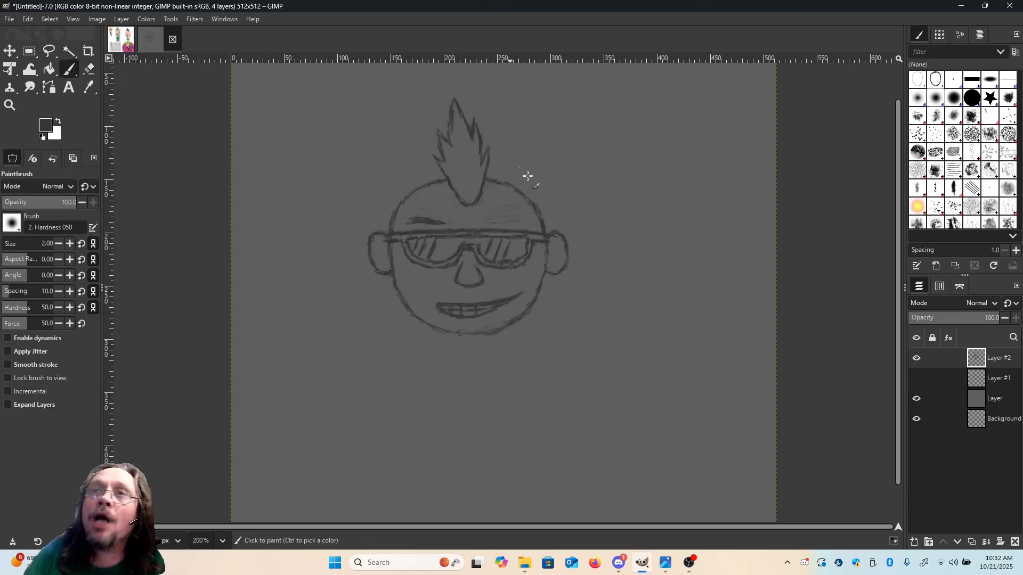
drag(490, 221, 521, 216)
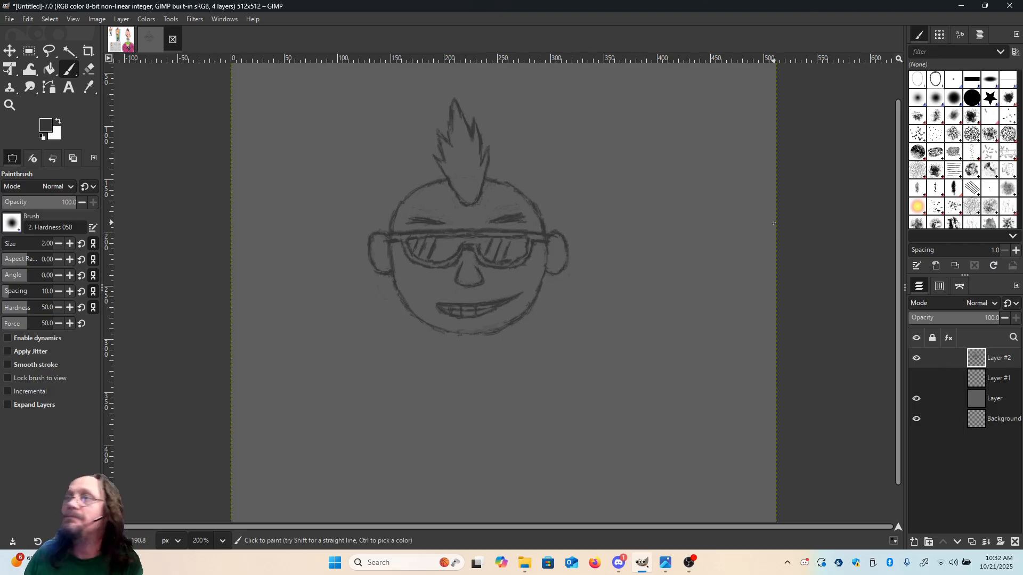
Move the head on Layer #2 into the upper-left part of the canvas, shifting it about 125 px to the left.
key(m)
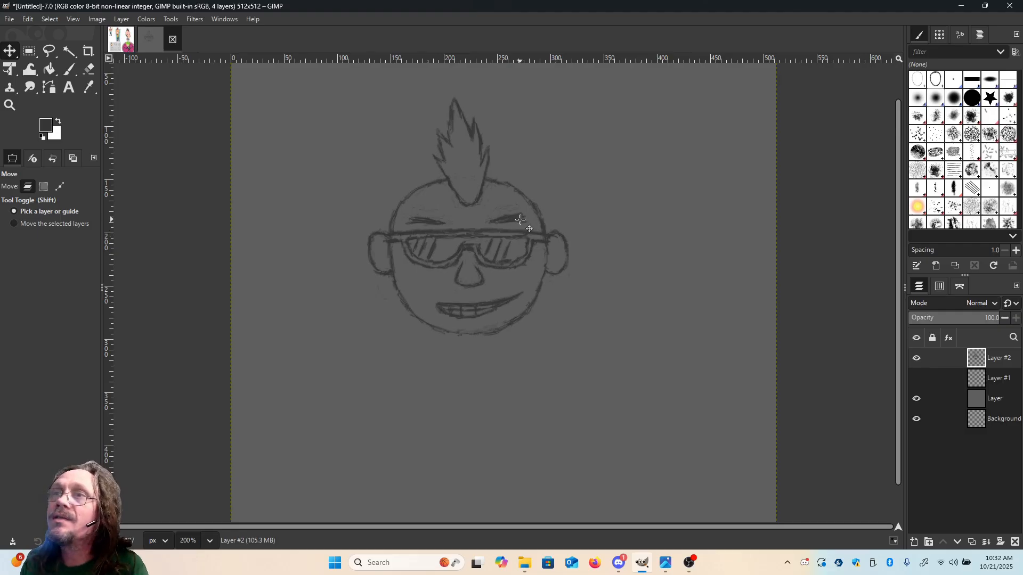
mouse_move(513, 220)
mouse_down()
mouse_move(424, 214)
mouse_move(397, 236)
mouse_move(363, 168)
mouse_move(428, 180)
mouse_up()
scroll(799, 176, up, 2)
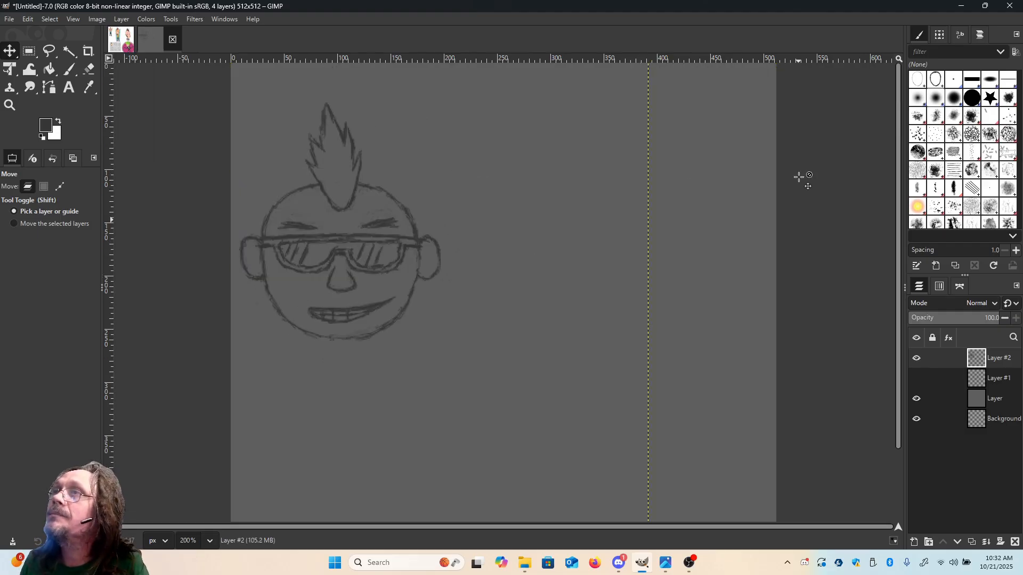
drag(370, 223, 370, 191)
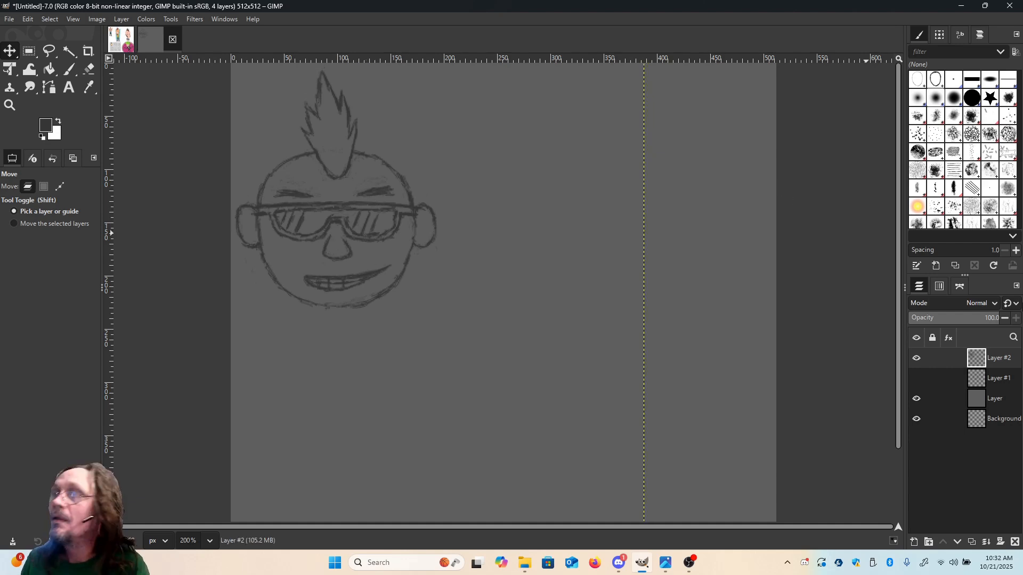
Show Layer #1 and move its head circle 60 px right and 65 px up, beside the finished head.
click(996, 381)
click(916, 379)
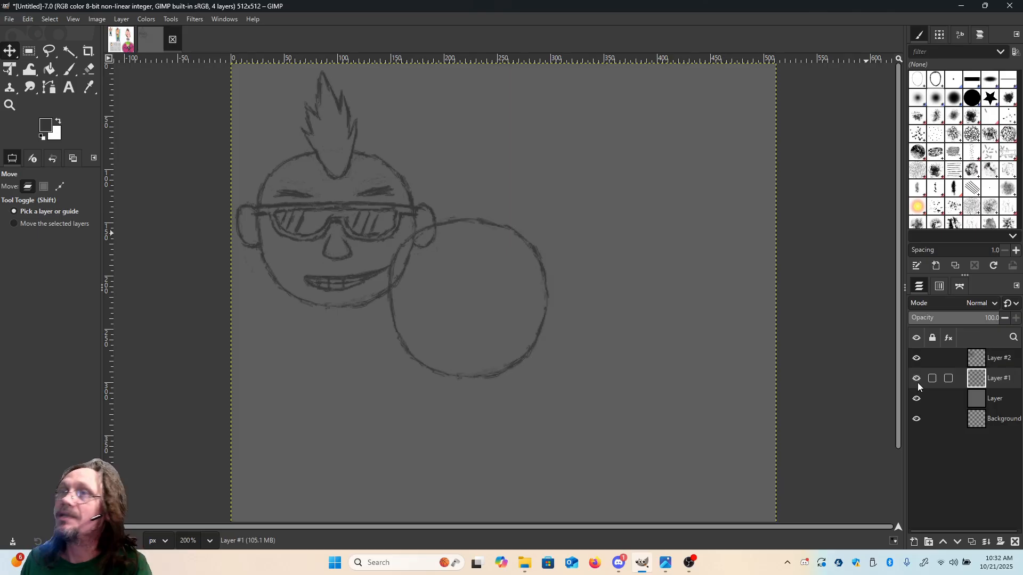
drag(539, 260, 604, 194)
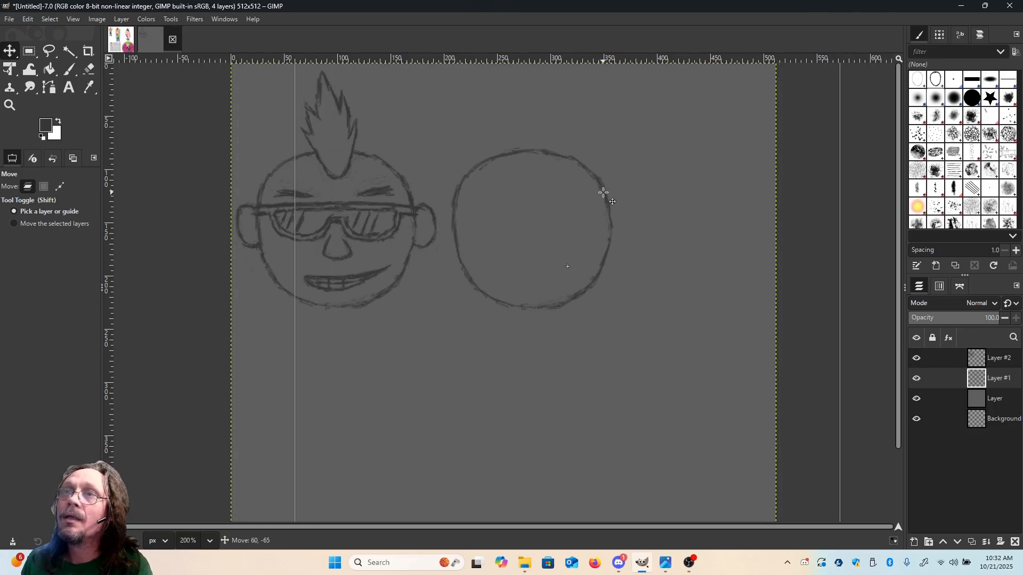
Duplicate Layer #1 and move the copied circle about 70 px right and 185 px down, below the original.
right_click(996, 379)
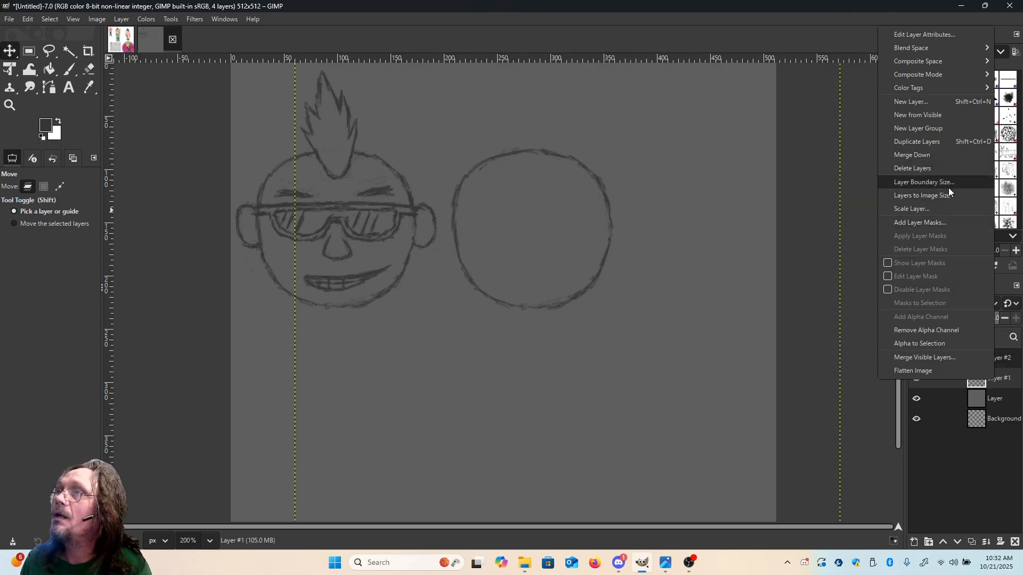
click(931, 143)
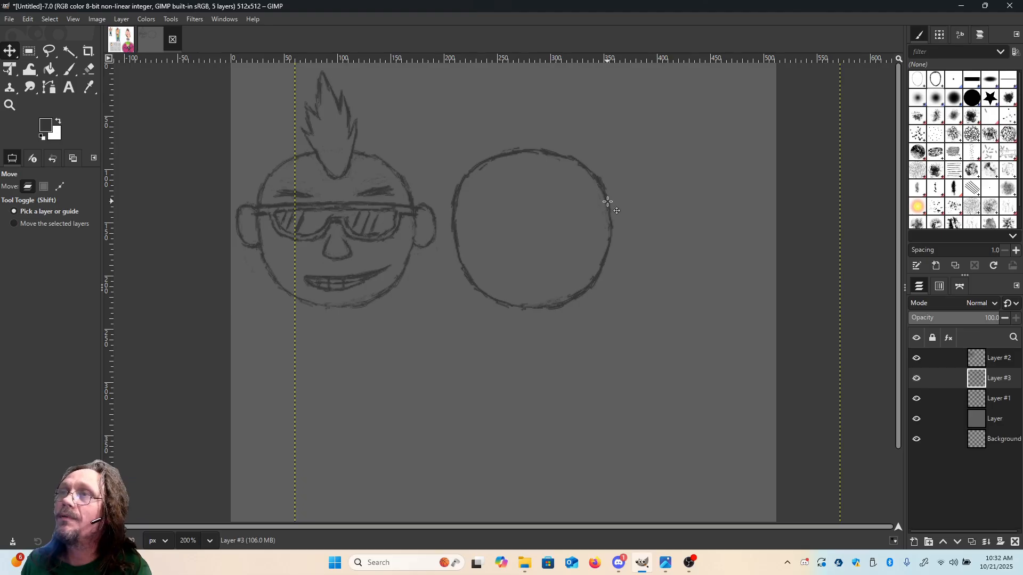
drag(607, 201, 681, 397)
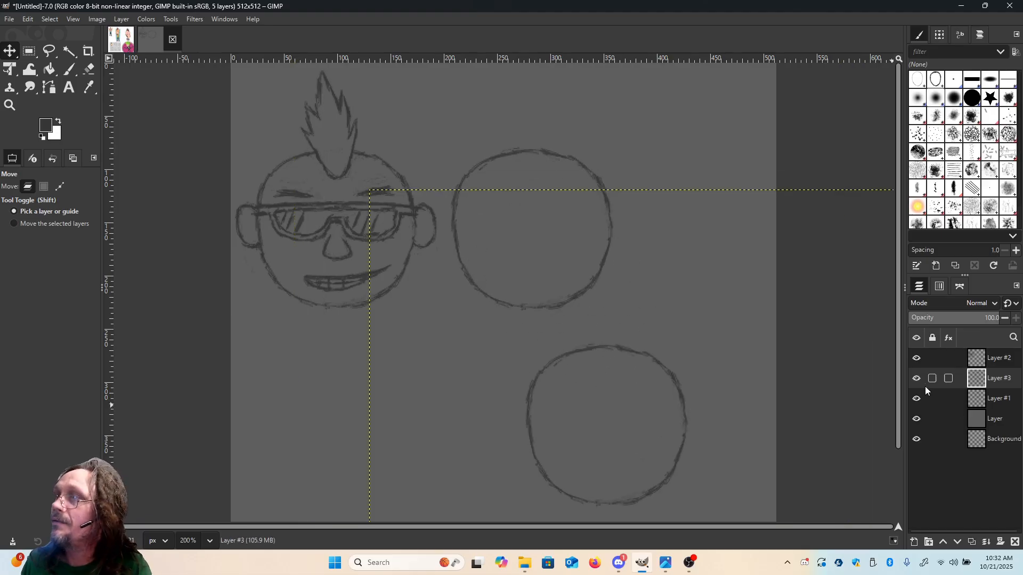
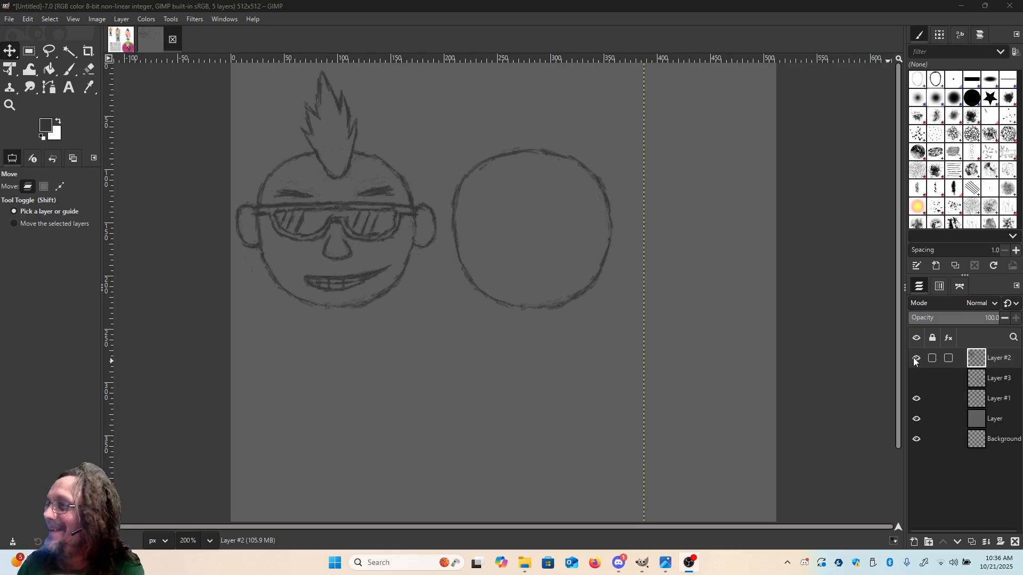
Hide Layer #1 and move the head on Layer #2 about 205 px right and 47 px down.
click(915, 359)
click(916, 359)
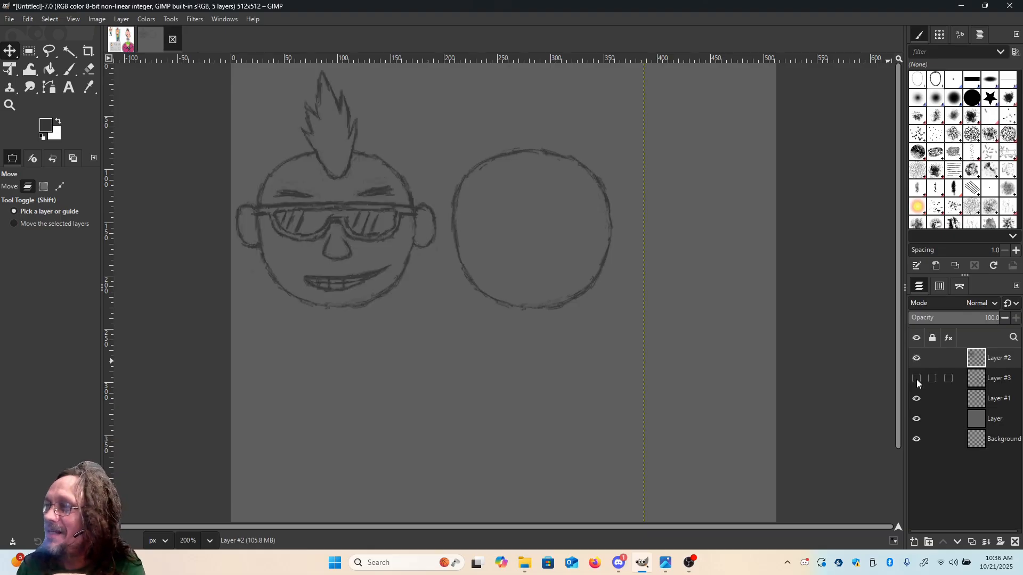
click(916, 399)
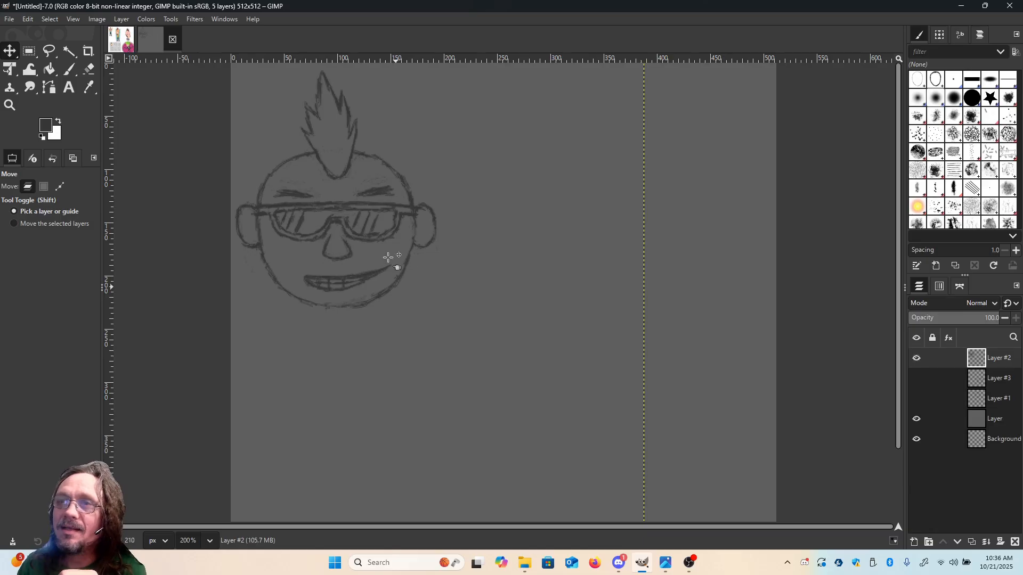
click(380, 192)
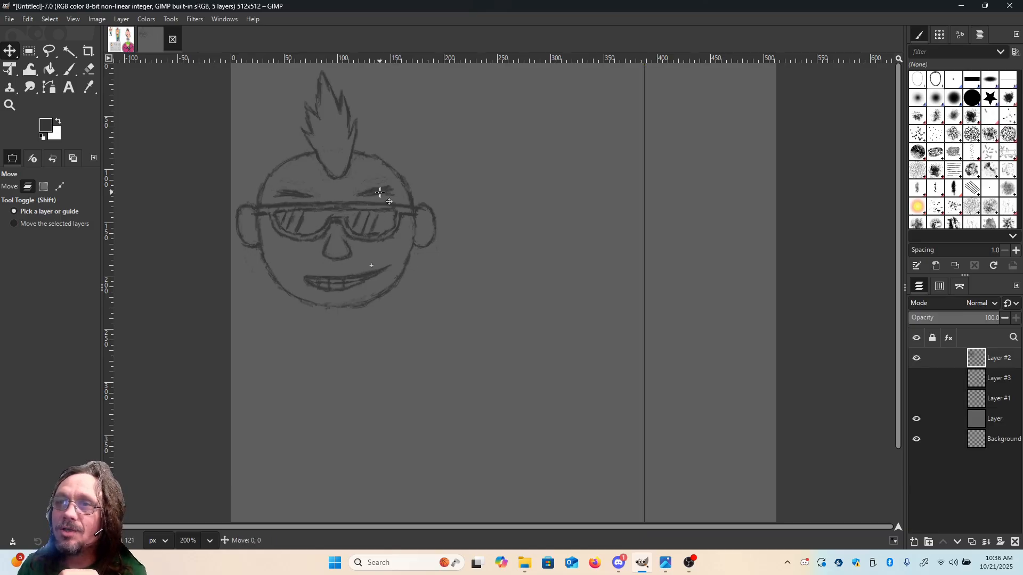
mouse_move(379, 192)
mouse_down()
mouse_move(586, 266)
mouse_move(599, 242)
mouse_up()
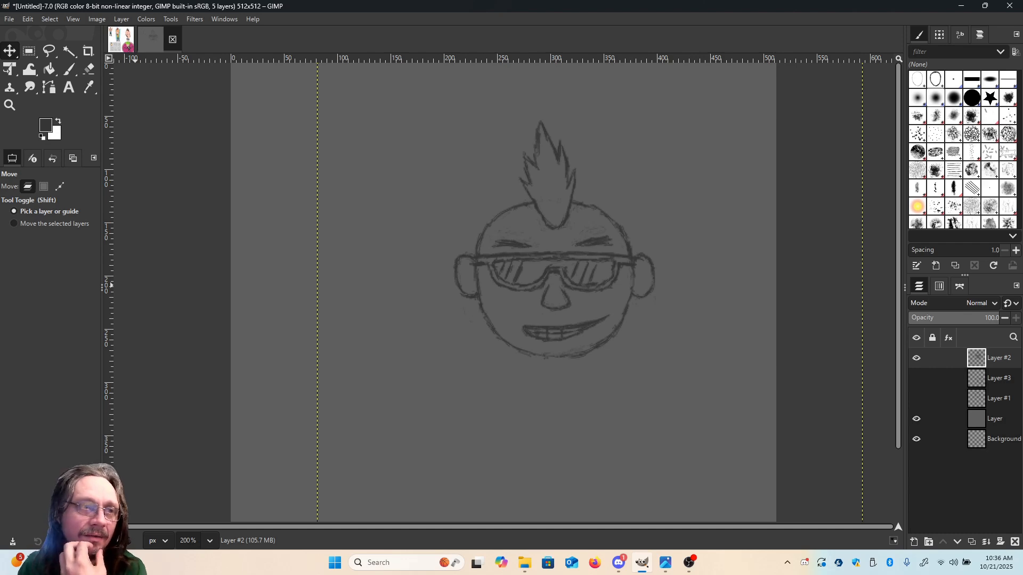
key(alt+Tab)
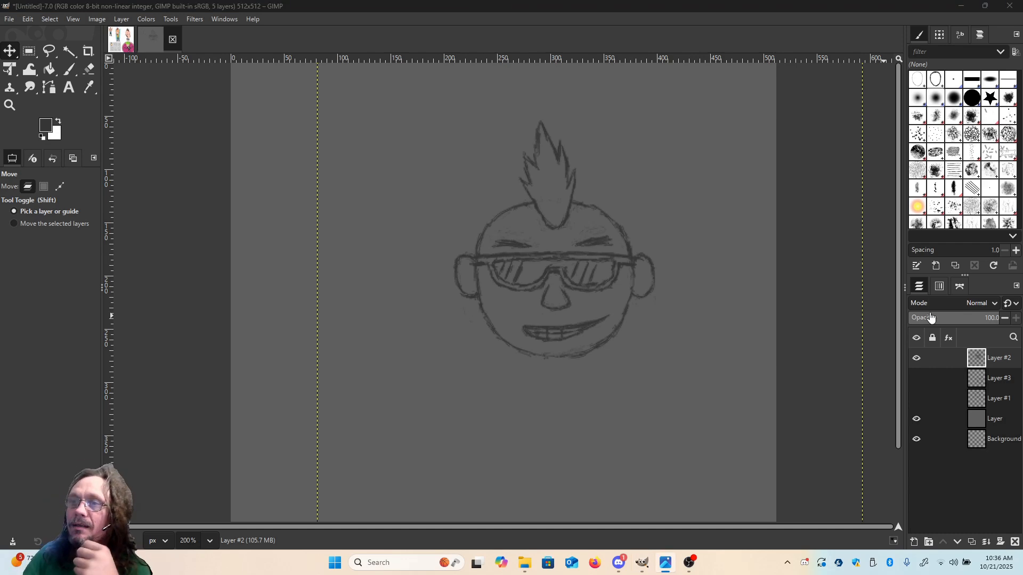
Paint a goatee with jagged spikes below the chin on Layer #2, about 70 px wide and 70 px tall.
key(p)
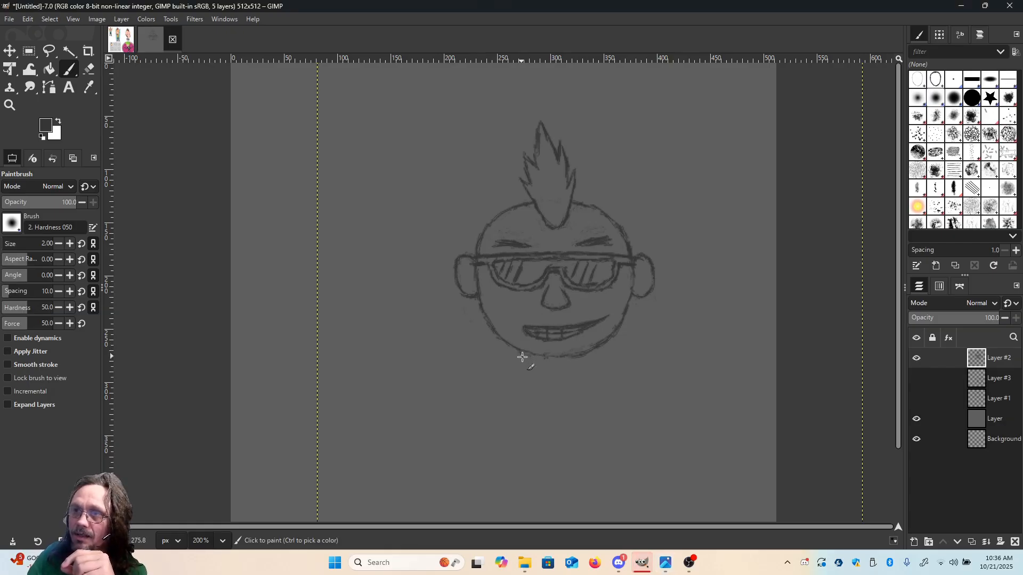
mouse_move(521, 361)
mouse_down()
mouse_move(566, 369)
mouse_move(605, 354)
mouse_up()
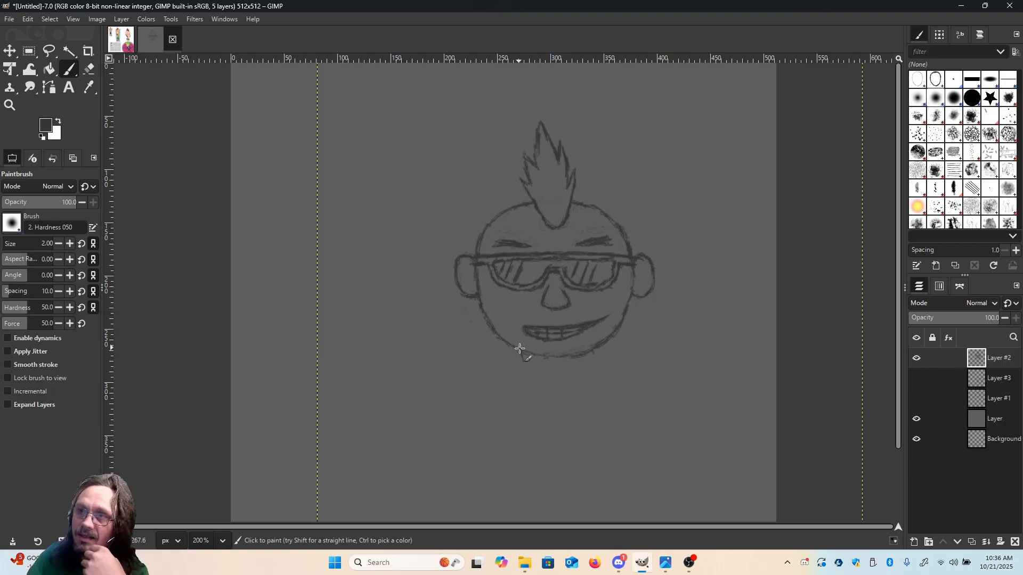
drag(520, 349, 528, 386)
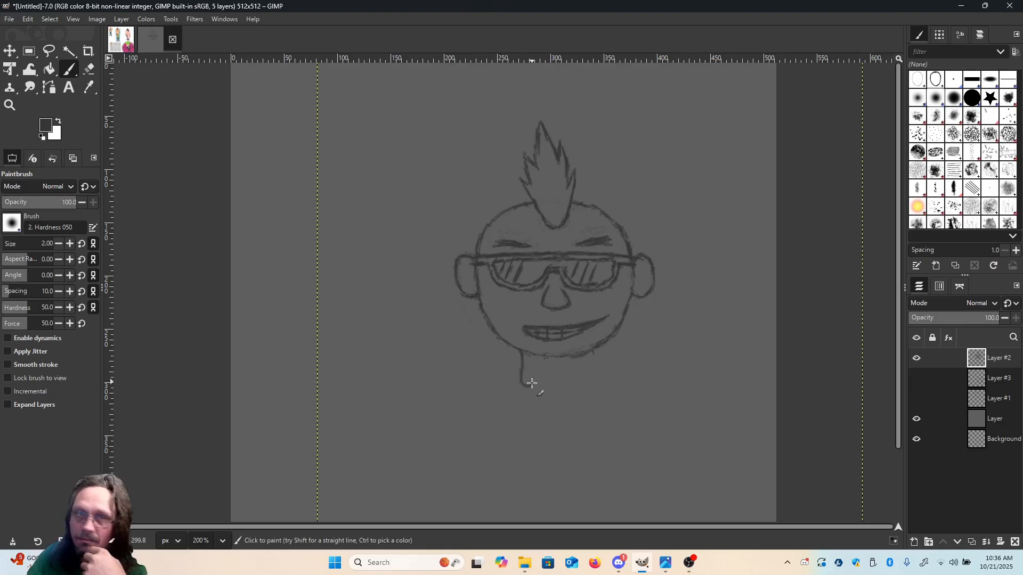
mouse_move(535, 382)
mouse_down()
mouse_move(548, 414)
mouse_move(558, 404)
mouse_move(549, 418)
mouse_move(562, 379)
mouse_move(594, 360)
mouse_move(581, 396)
mouse_up()
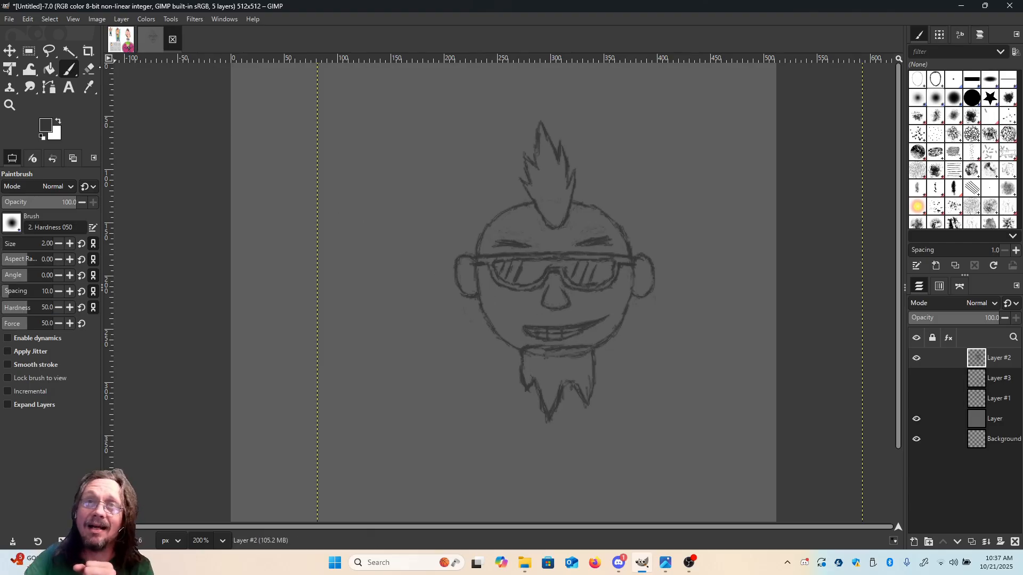
Clean up the chin line and goatee edges with the Eraser, and paint another spike at the goatee's viewer's-left side.
click(89, 69)
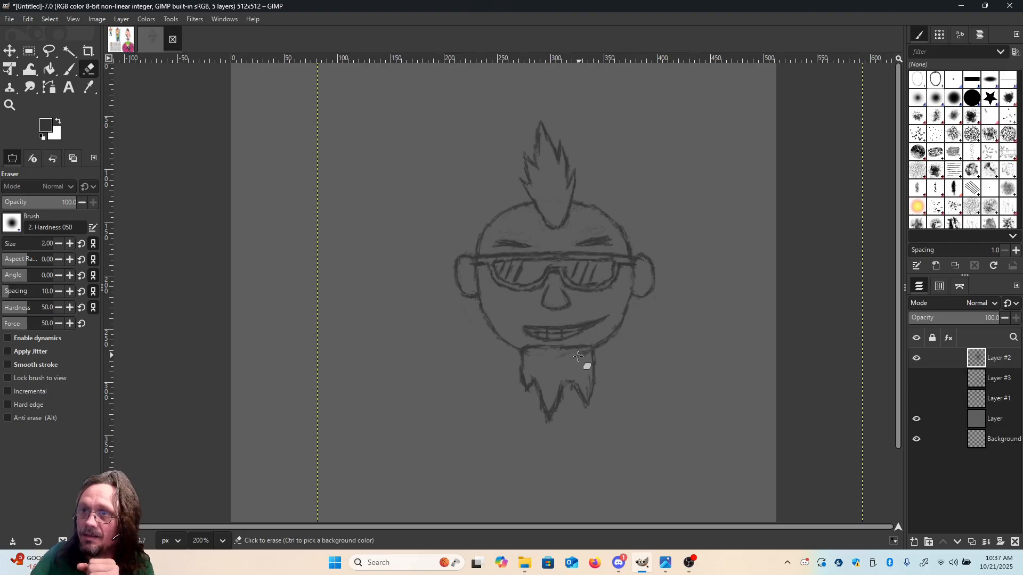
drag(578, 357, 558, 354)
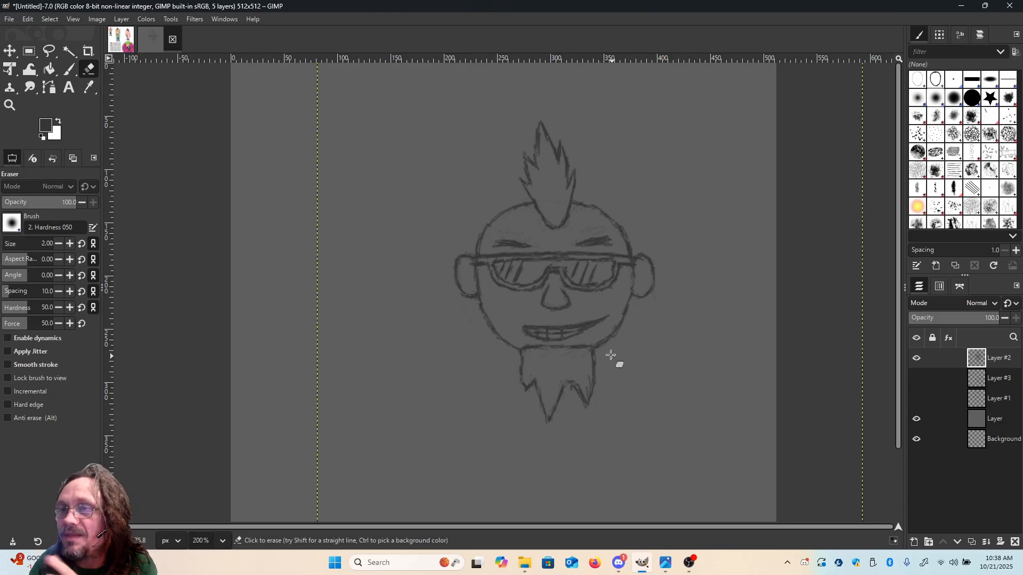
click(69, 69)
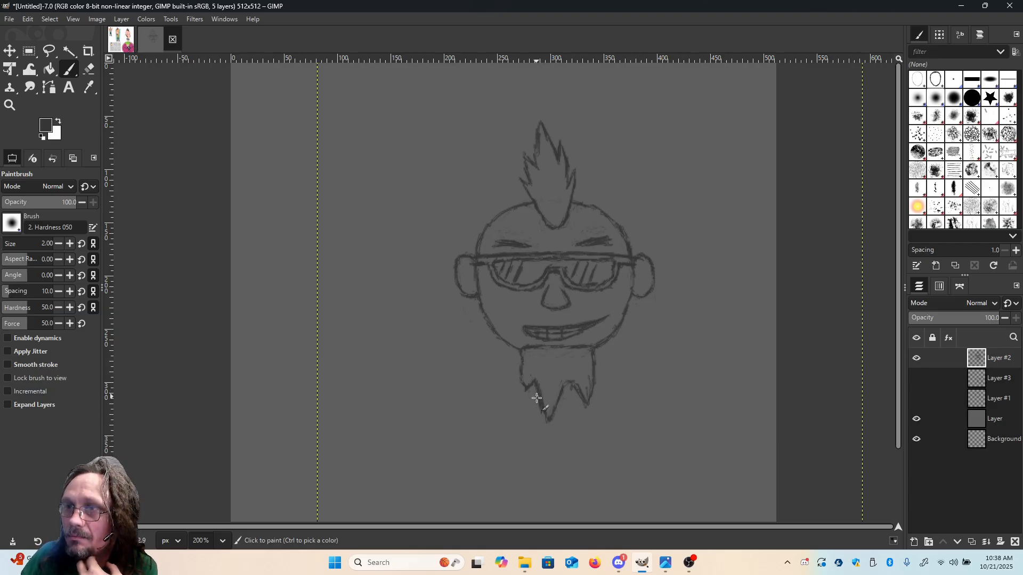
drag(536, 384, 528, 390)
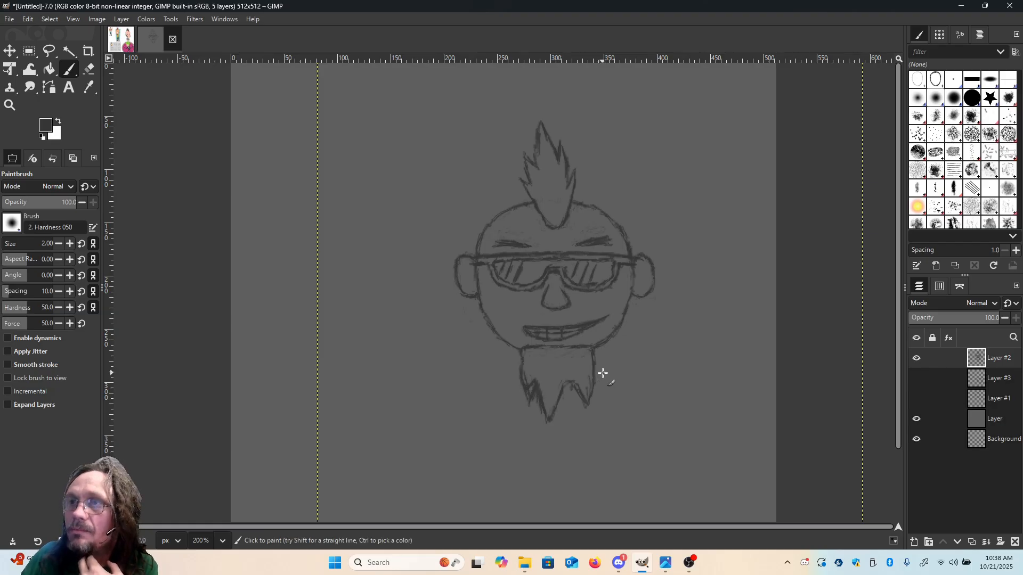
Erase most of the goatee on Layer #2 and repaint it with new tapering spikes, about 72 px wide and 74 px tall.
click(89, 68)
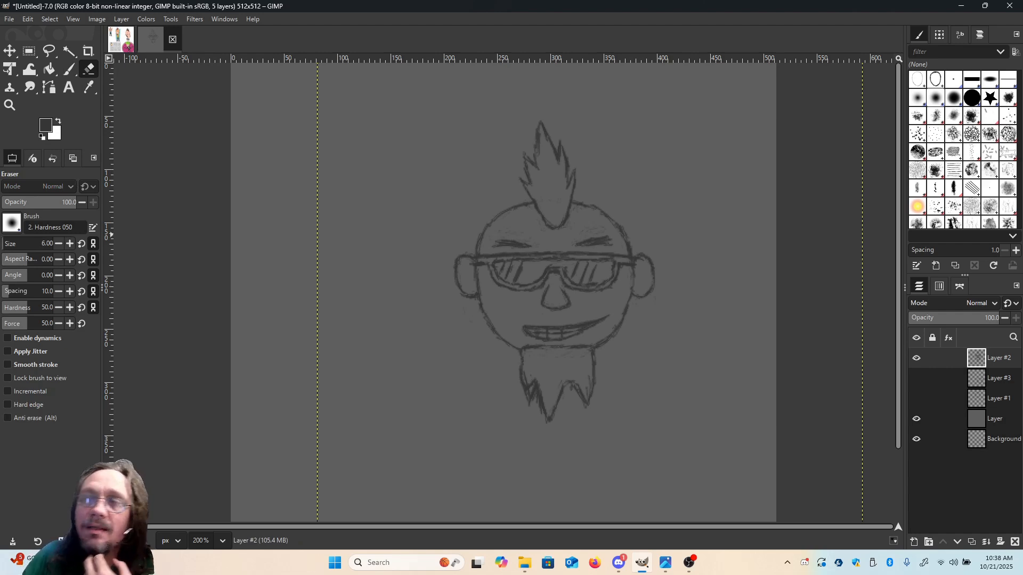
mouse_move(554, 422)
mouse_down()
mouse_move(537, 383)
mouse_move(535, 398)
mouse_move(525, 388)
mouse_move(533, 408)
mouse_move(523, 374)
mouse_move(520, 384)
mouse_move(520, 361)
mouse_move(520, 380)
mouse_move(559, 402)
mouse_move(560, 381)
mouse_move(563, 397)
mouse_move(575, 372)
mouse_move(574, 393)
mouse_move(583, 381)
mouse_move(584, 401)
mouse_move(586, 379)
mouse_move(592, 409)
mouse_up()
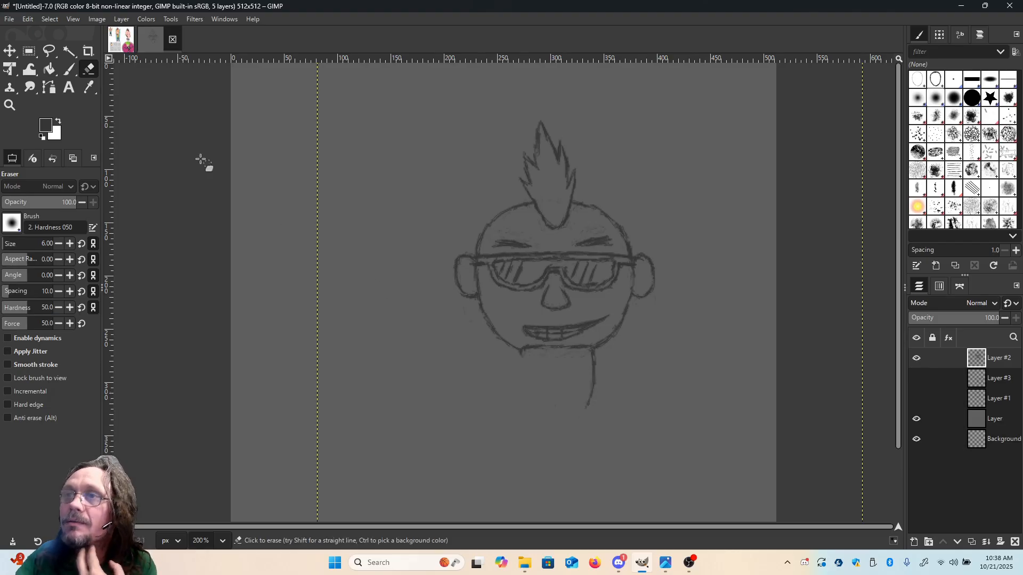
click(69, 68)
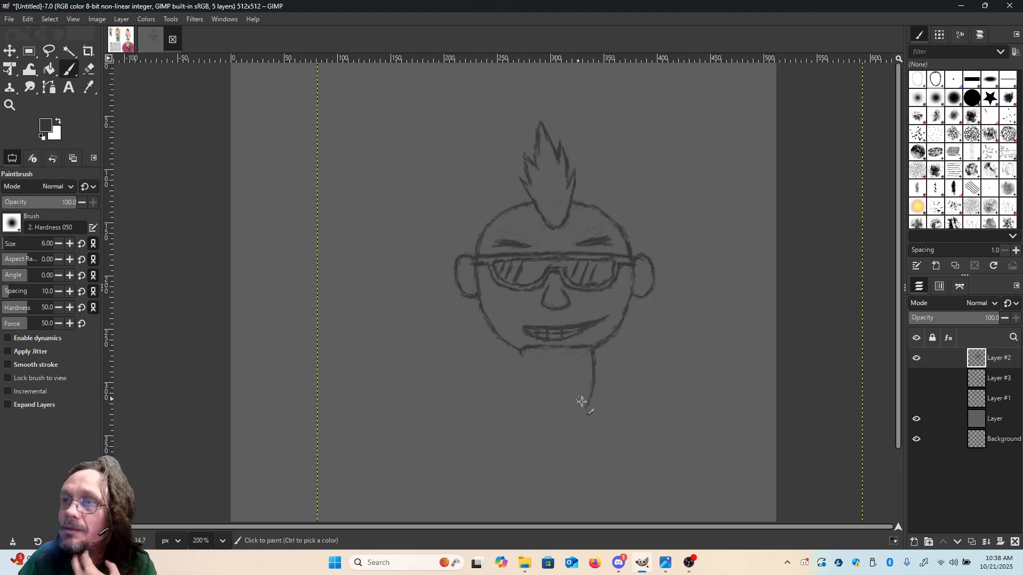
mouse_move(595, 382)
mouse_down()
mouse_move(590, 407)
mouse_move(579, 401)
mouse_up()
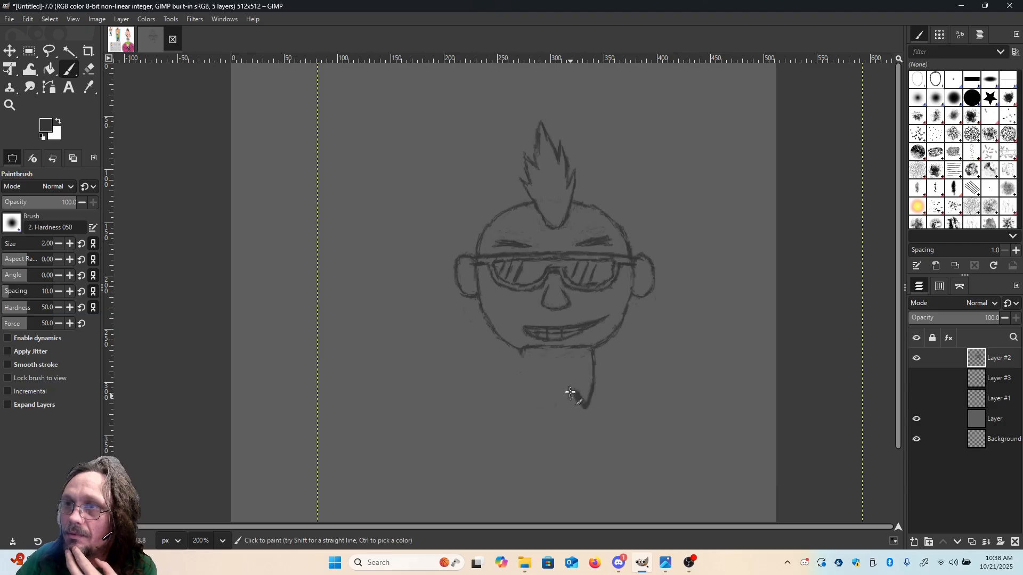
mouse_move(570, 393)
mouse_down()
mouse_move(557, 424)
mouse_move(548, 389)
mouse_move(539, 376)
mouse_move(542, 401)
mouse_move(518, 345)
mouse_up()
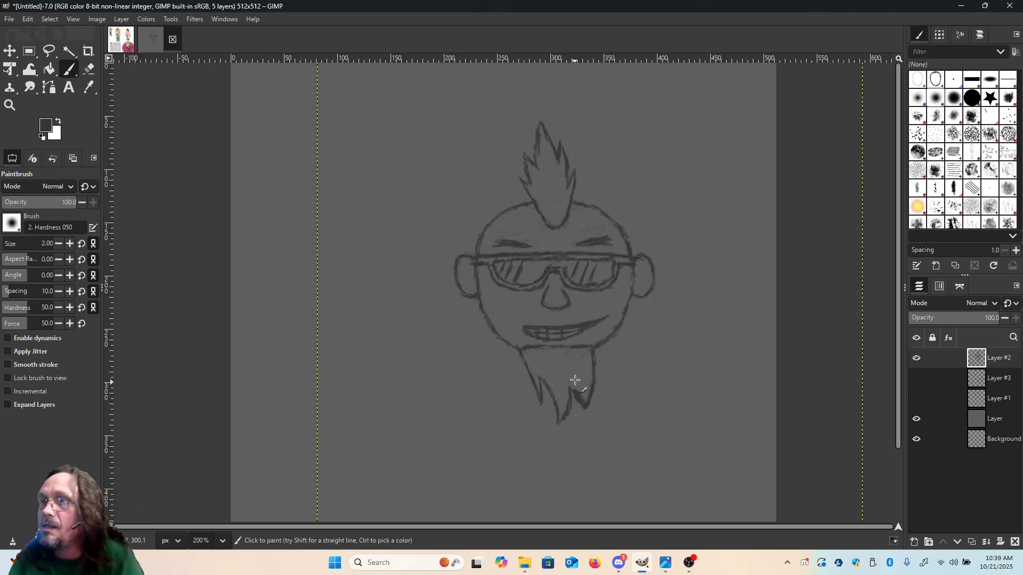
Reshape the goatee's spikes and top edge with the Eraser and Paintbrush, trimming stray strokes along the chin.
click(89, 69)
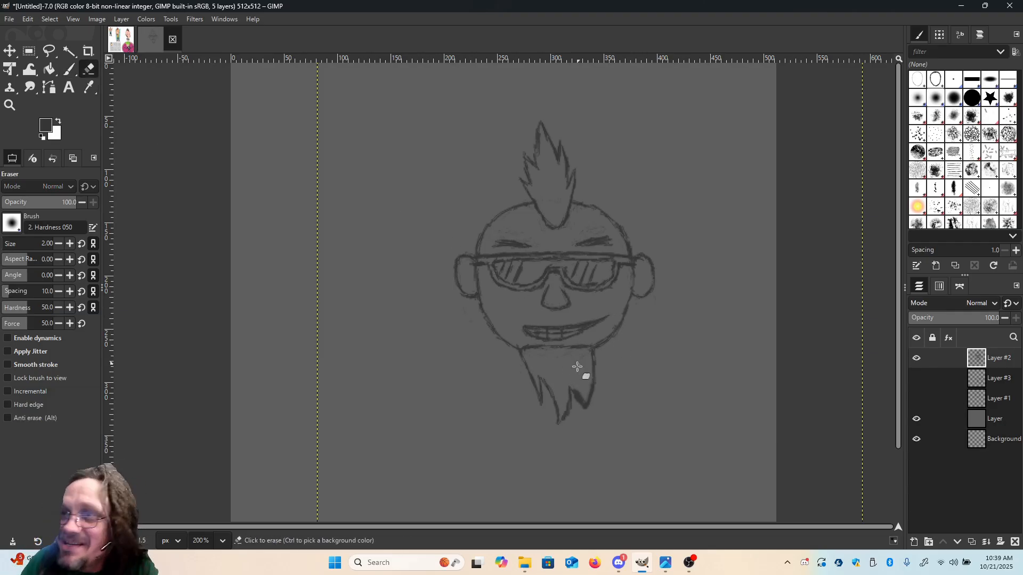
mouse_move(582, 407)
mouse_down()
mouse_move(577, 391)
mouse_move(587, 403)
mouse_up()
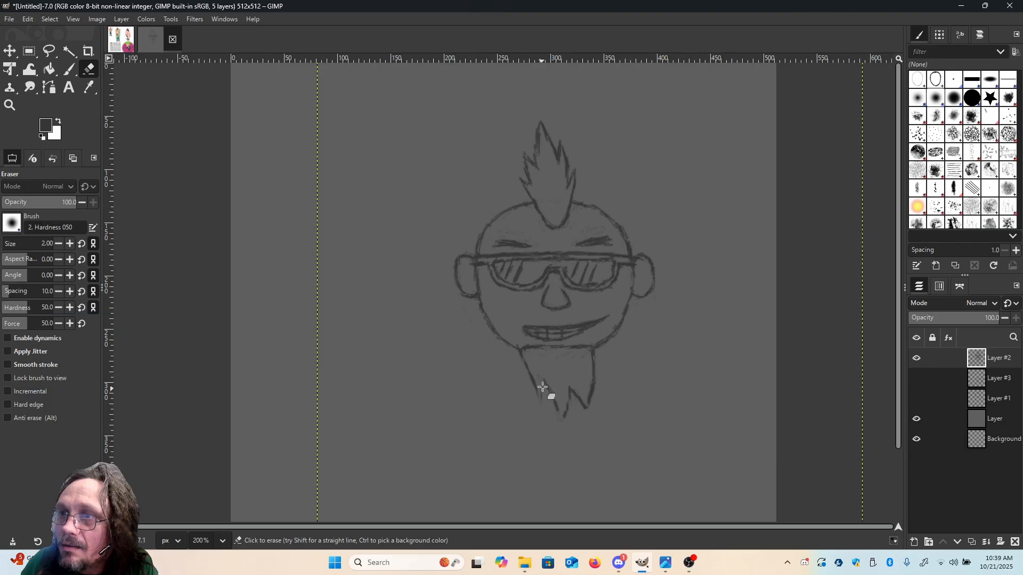
key(p)
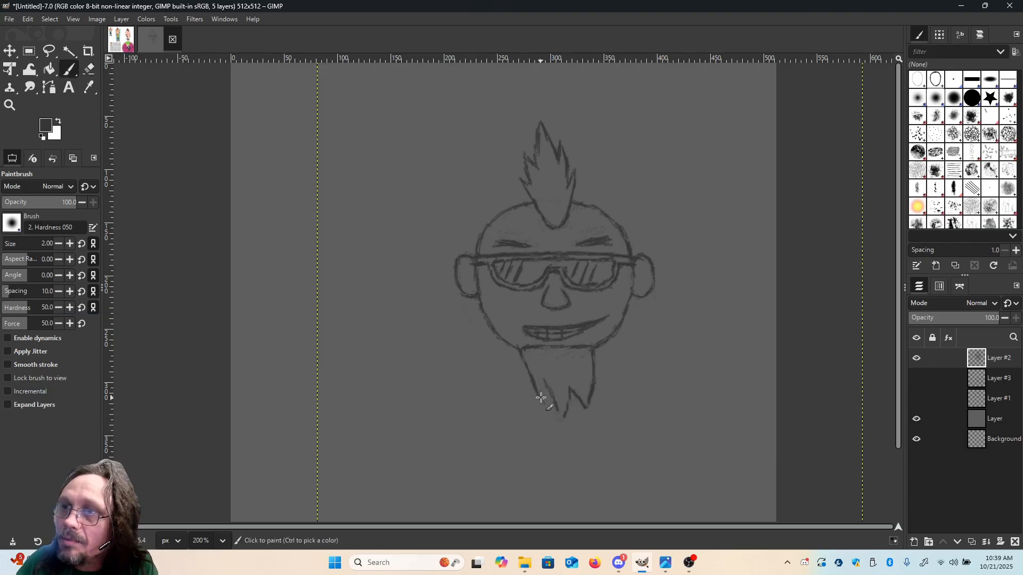
mouse_move(541, 397)
mouse_down()
mouse_move(560, 422)
mouse_move(570, 389)
mouse_move(586, 407)
mouse_move(595, 355)
mouse_up()
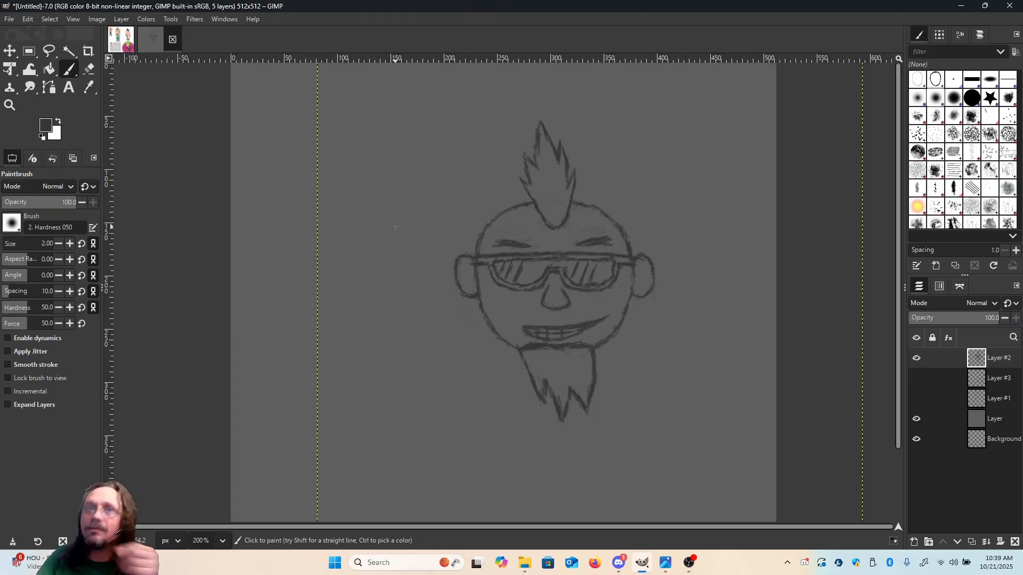
click(89, 68)
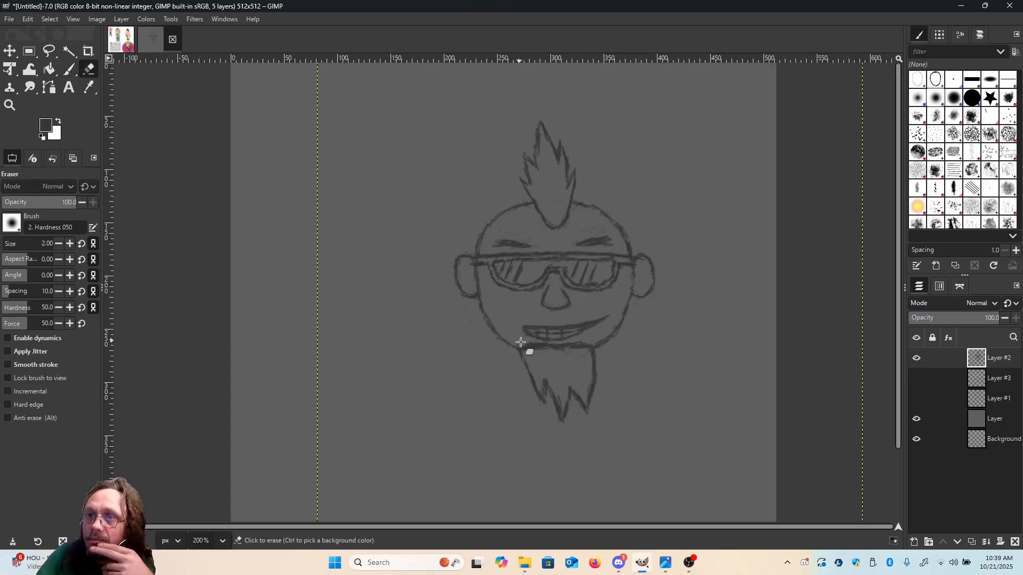
drag(512, 344, 520, 346)
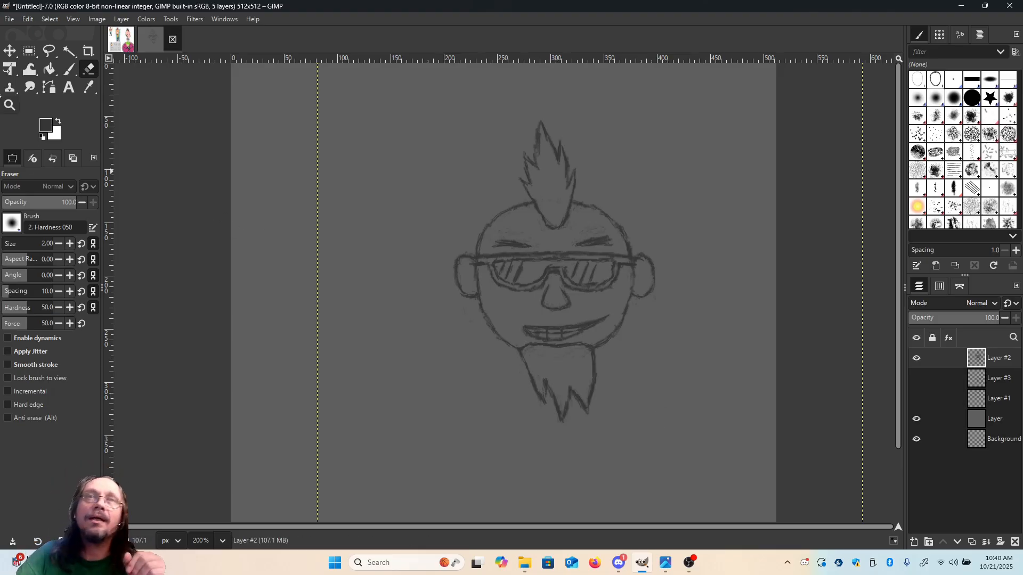
Repaint the goatee's viewer's-left edge as an outward curve, sharpen the spike tips, and erase the surplus line thickness.
click(69, 68)
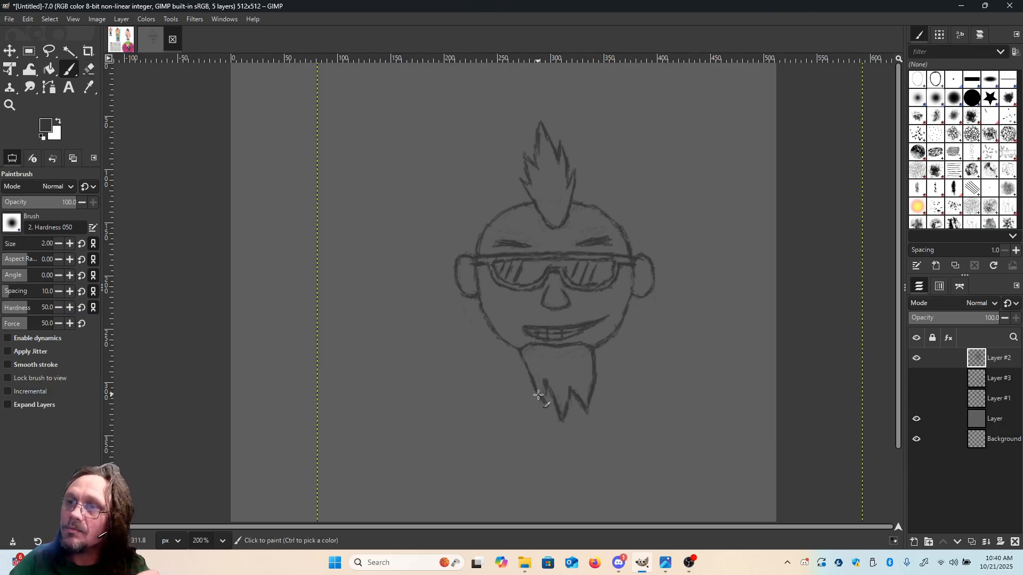
drag(532, 389, 540, 396)
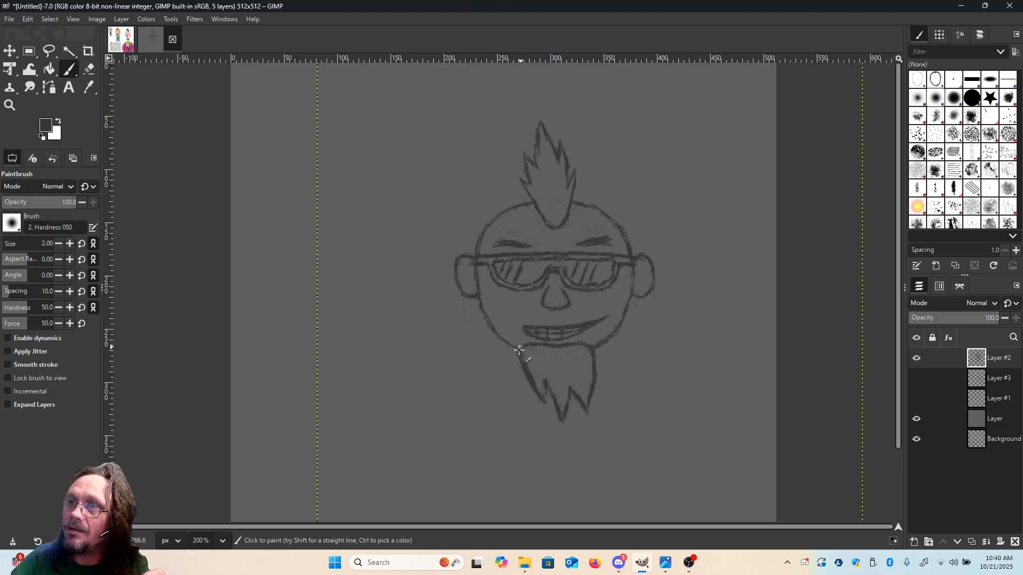
drag(521, 369, 539, 395)
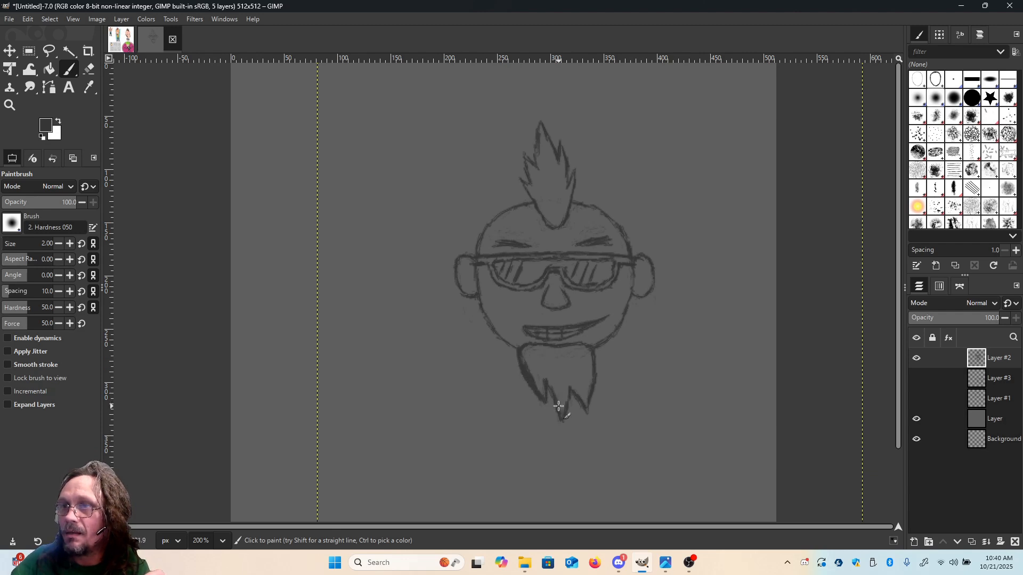
mouse_move(562, 419)
mouse_down()
mouse_move(568, 401)
mouse_move(580, 398)
mouse_move(590, 410)
mouse_up()
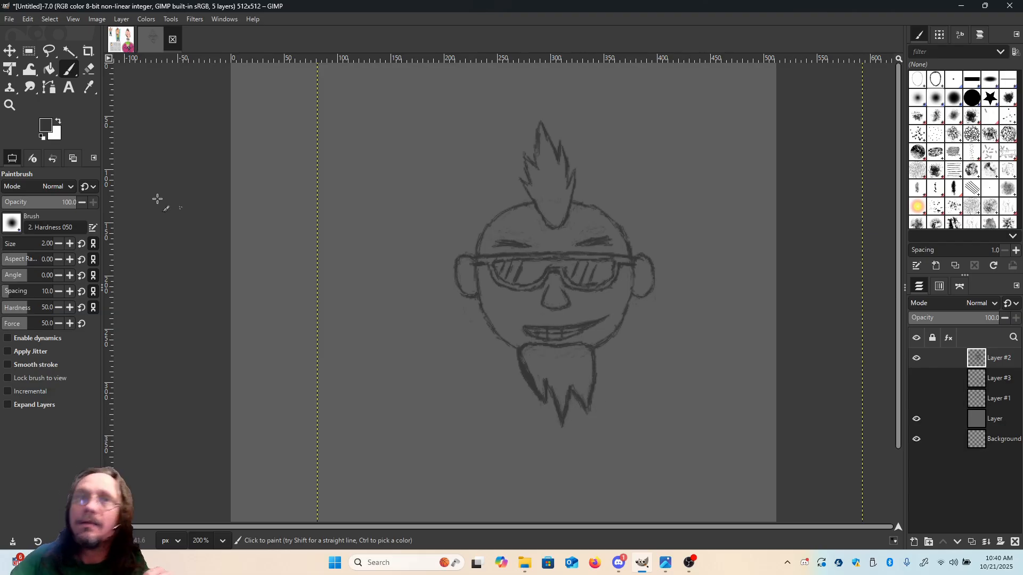
key(shift+e)
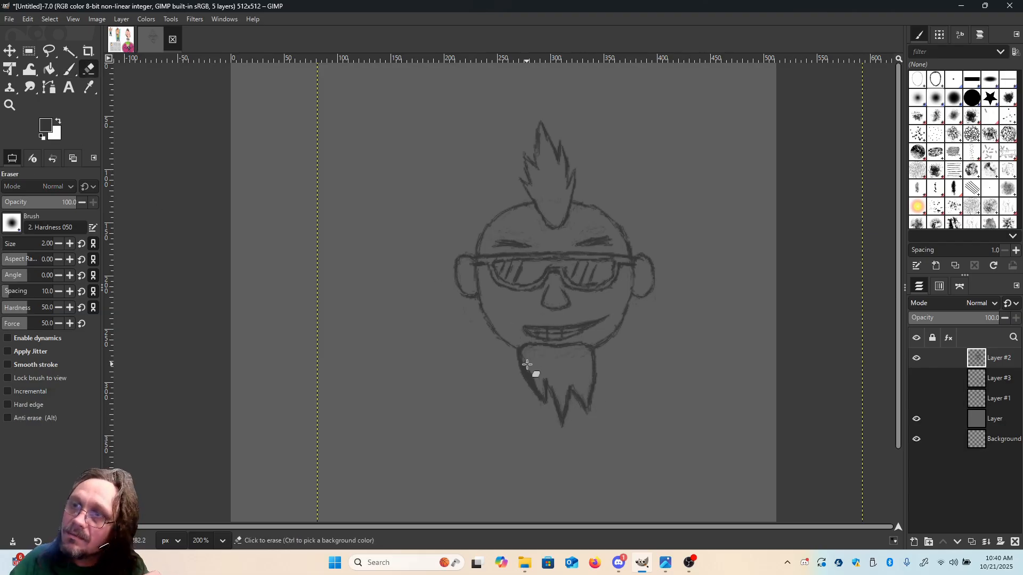
mouse_move(529, 377)
mouse_down()
mouse_move(523, 353)
mouse_move(542, 397)
mouse_move(521, 362)
mouse_move(529, 371)
mouse_move(526, 347)
mouse_move(535, 348)
mouse_move(543, 388)
mouse_move(548, 373)
mouse_move(556, 392)
mouse_move(570, 371)
mouse_move(550, 405)
mouse_move(577, 400)
mouse_move(570, 407)
mouse_move(571, 397)
mouse_move(579, 411)
mouse_move(569, 372)
mouse_move(583, 398)
mouse_move(572, 381)
mouse_move(580, 395)
mouse_move(602, 368)
mouse_up()
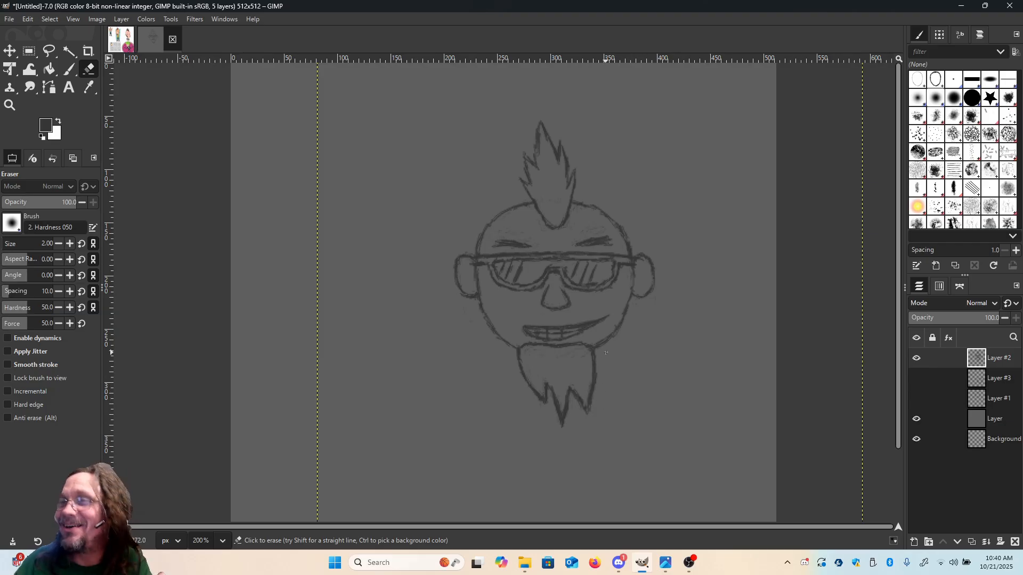
Move the finished head on Layer #2 about 185 px left and 40 px up.
key(m)
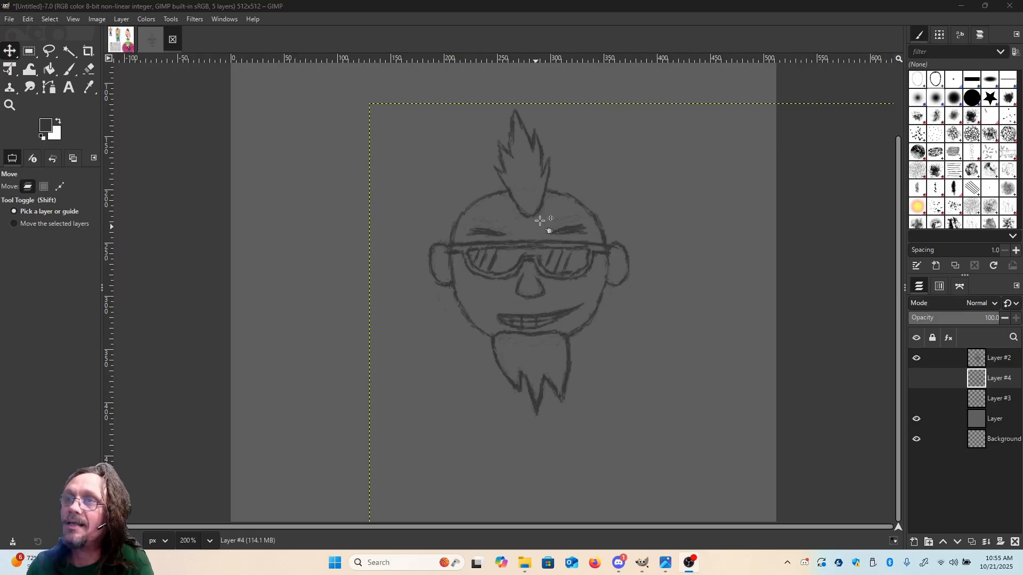
click(534, 145)
mouse_move(533, 145)
mouse_down()
mouse_move(380, 140)
mouse_move(337, 100)
mouse_up()
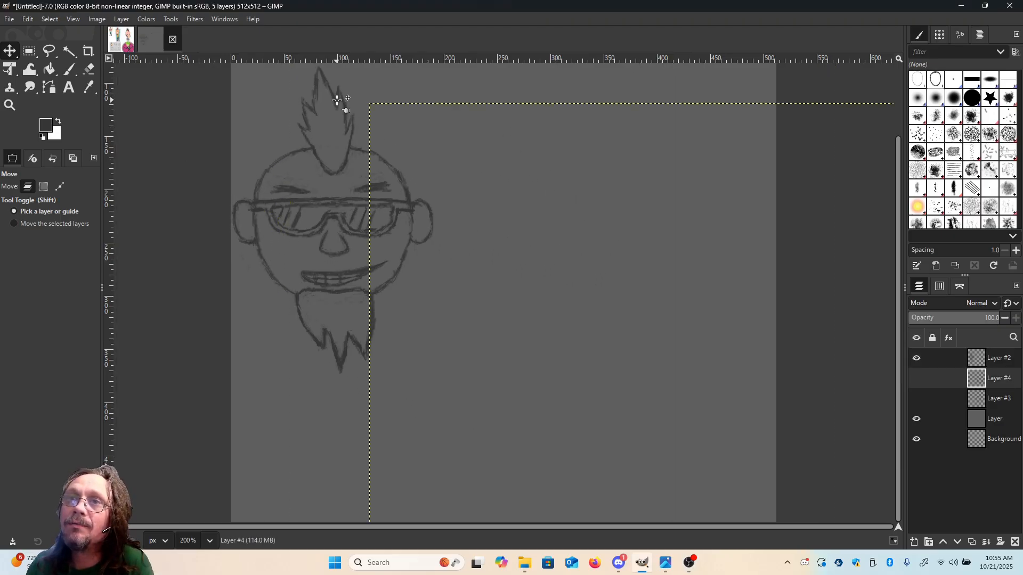
Toggle Layer #2 off and on to check its content, and show the spare head circle on Layer #3.
click(915, 360)
click(916, 360)
click(915, 359)
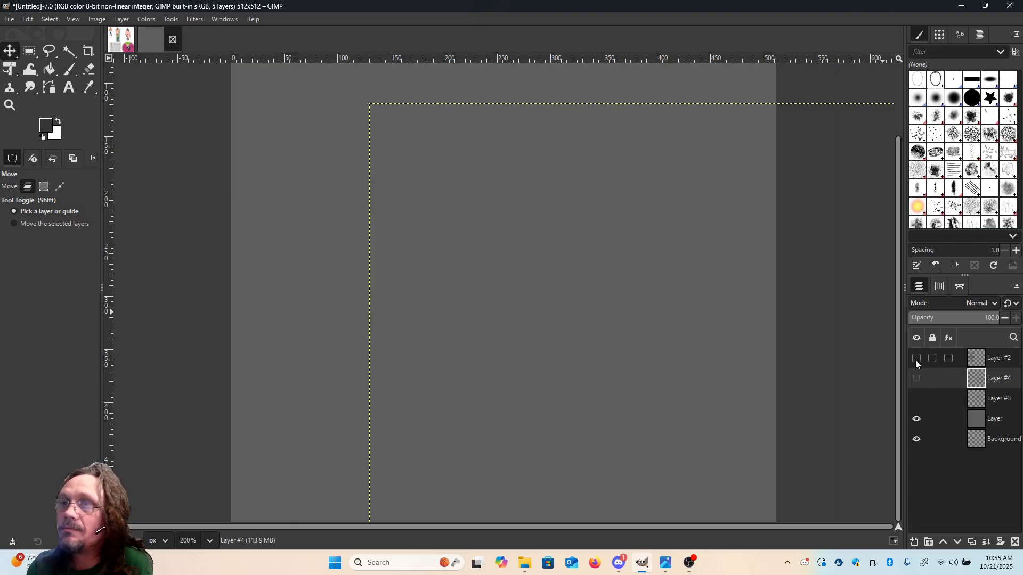
click(915, 360)
click(917, 399)
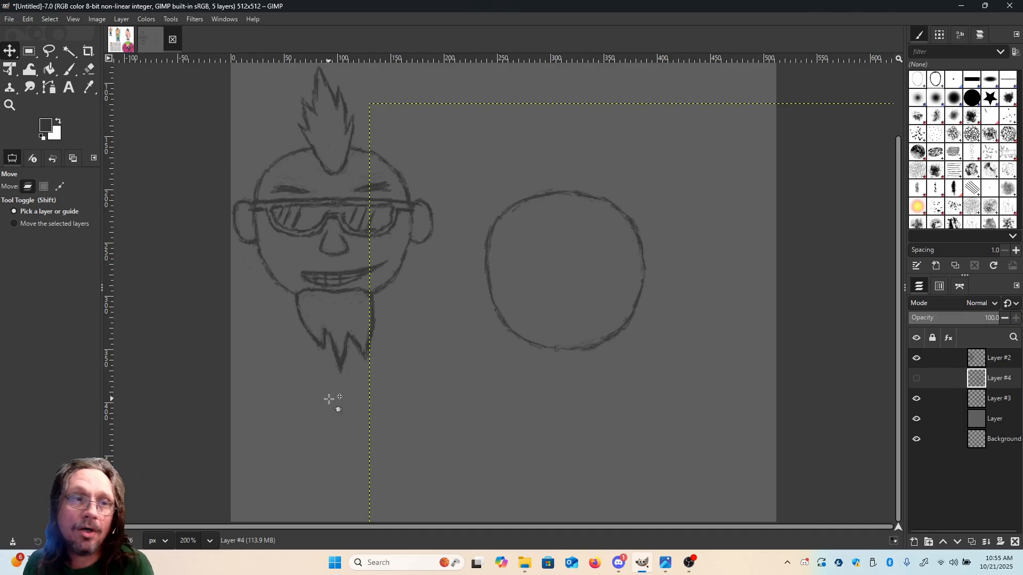
Check the mohawk reference image and move the Layer #3 head circle about 45 px right and 55 px down in the sketch.
click(121, 39)
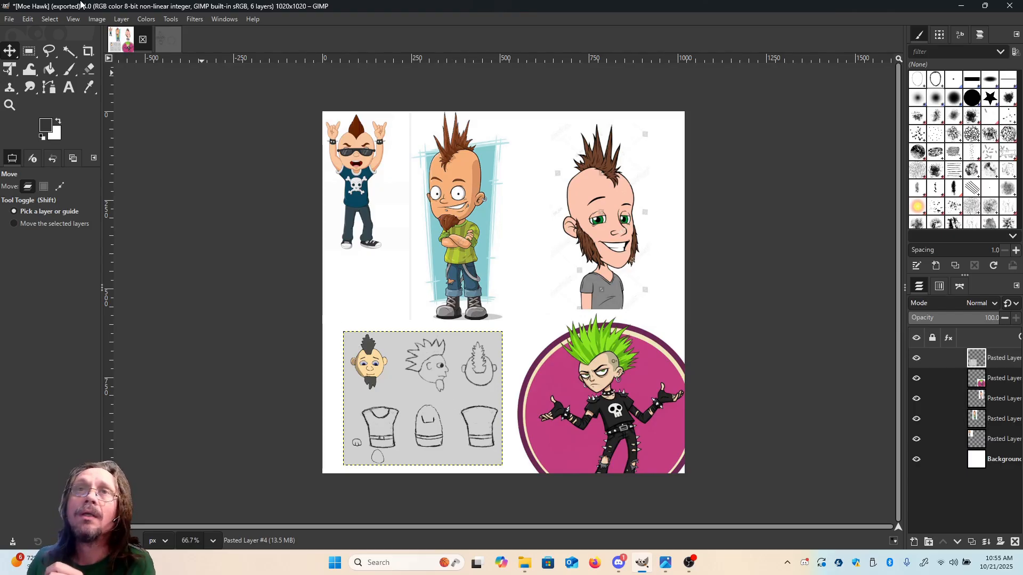
click(166, 45)
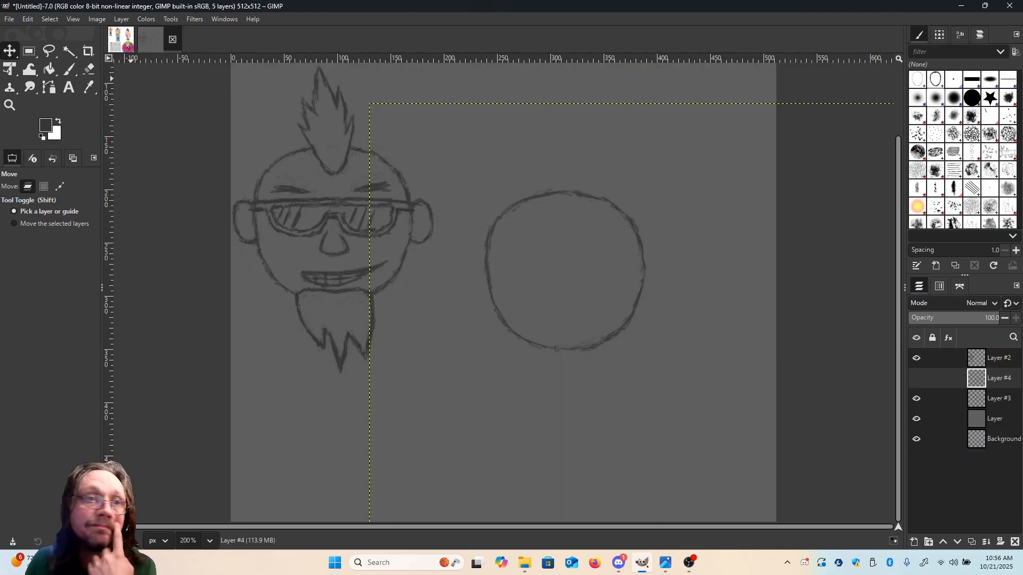
key(alt+Tab)
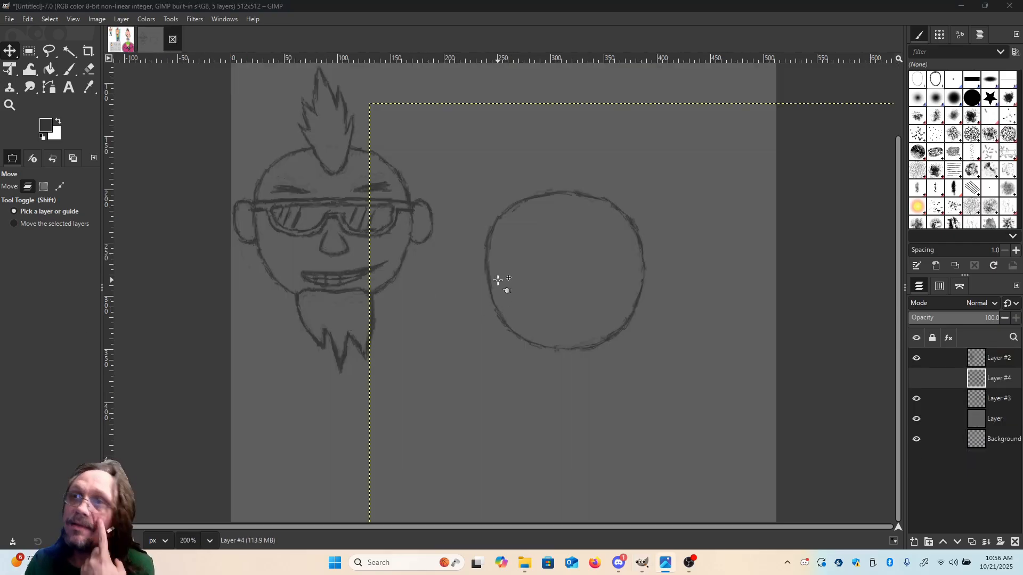
click(583, 195)
drag(583, 195, 630, 255)
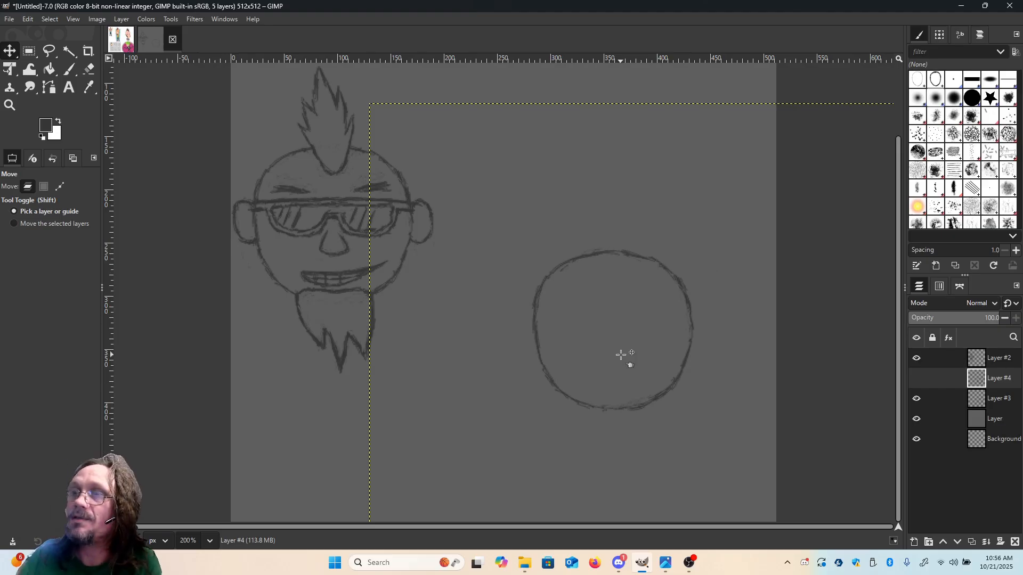
key(shift+e)
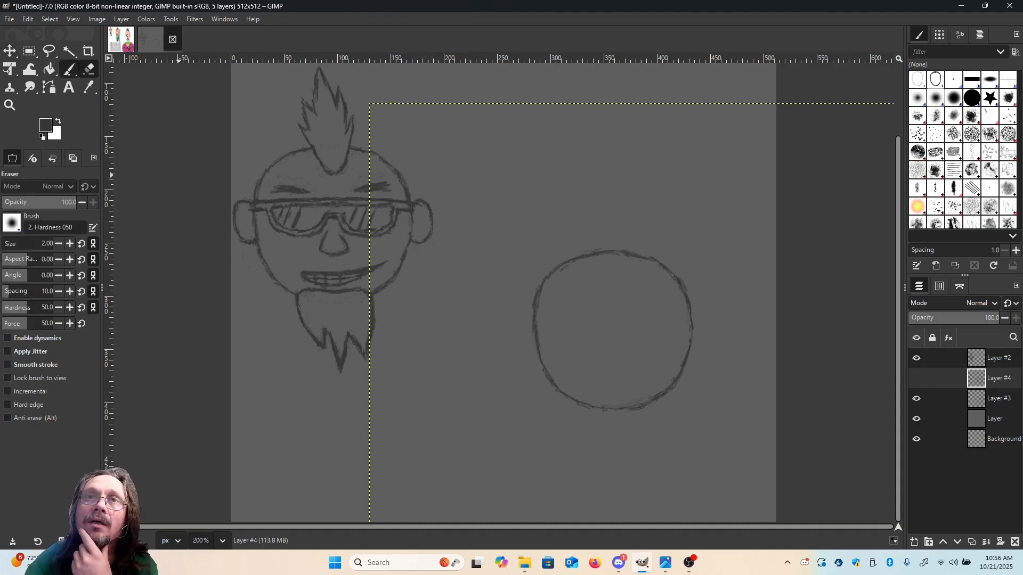
key(p)
key(m)
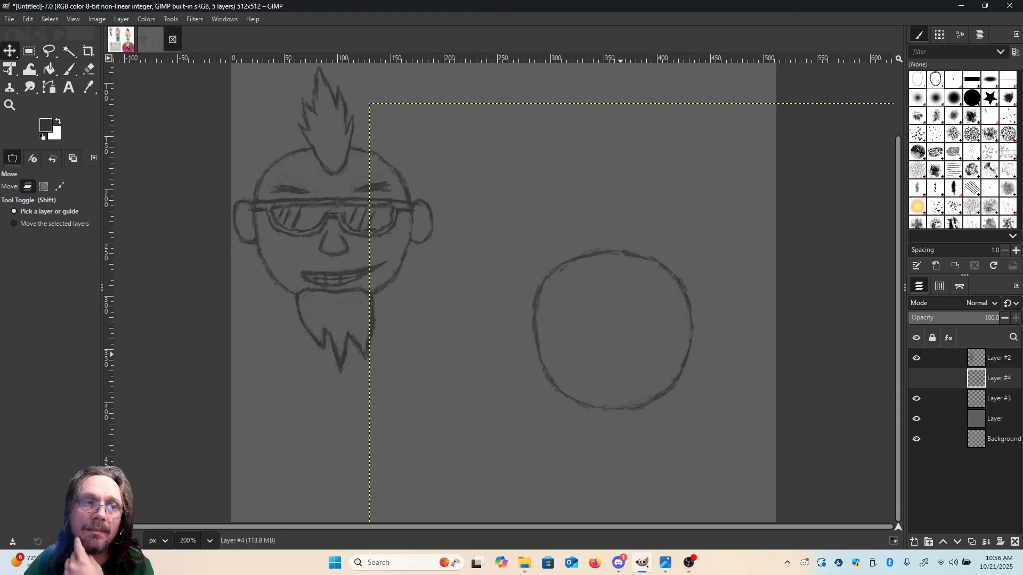
key(p)
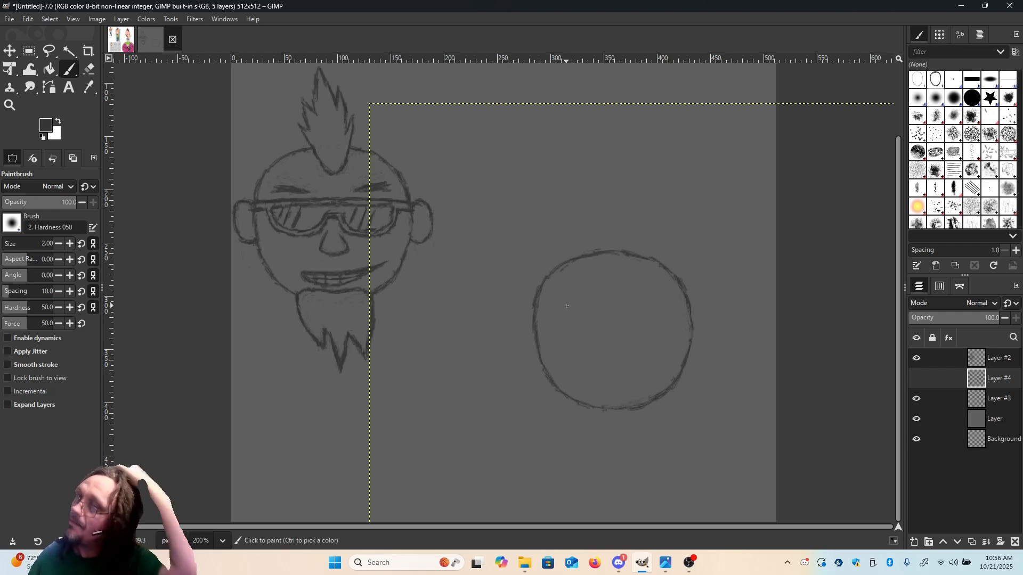
key(m)
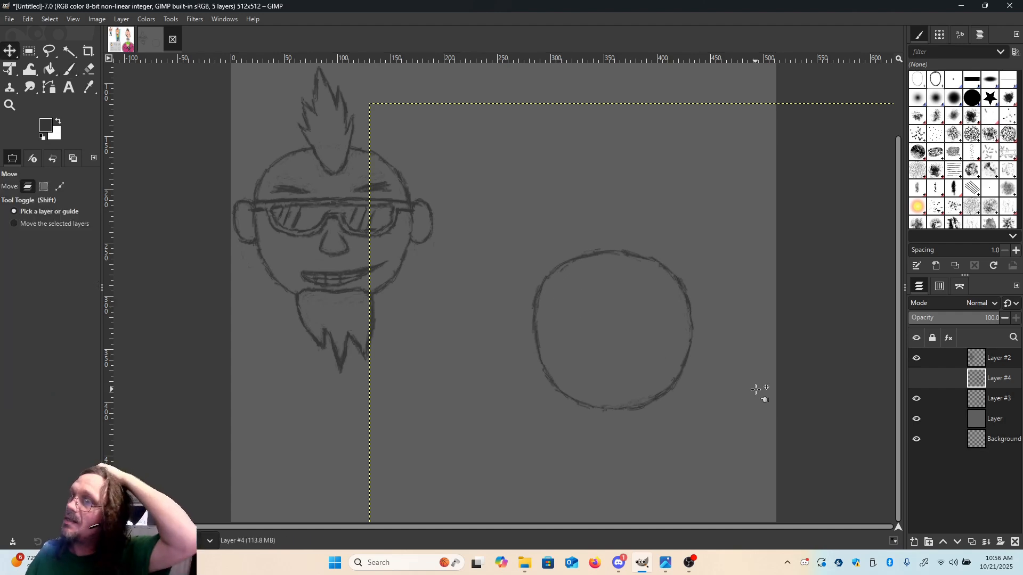
Select Layer #3 and toggle its visibility to check that it holds the head circle, leaving it shown.
click(1002, 399)
click(916, 399)
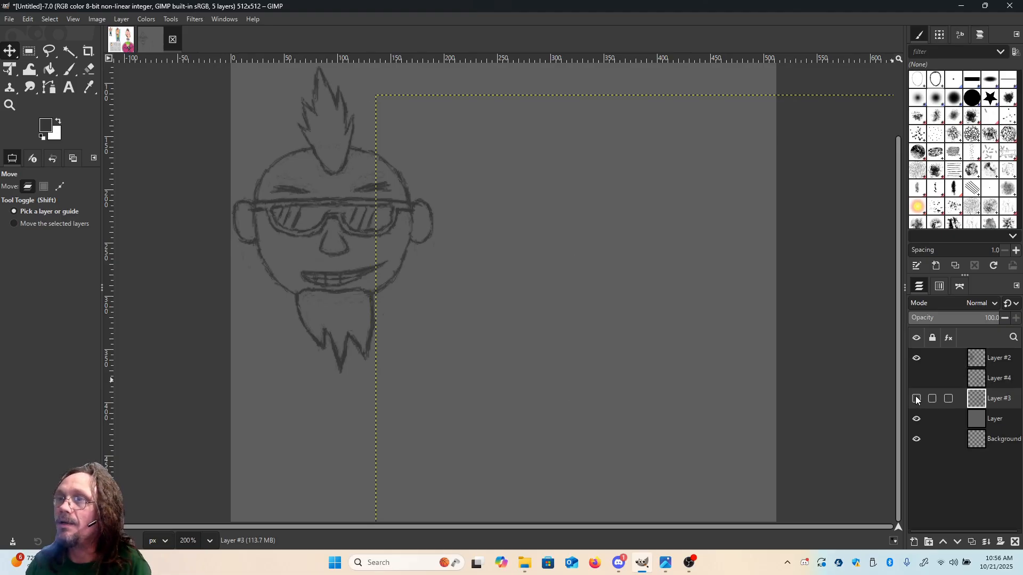
click(916, 399)
click(916, 399)
click(916, 399)
click(917, 399)
click(917, 399)
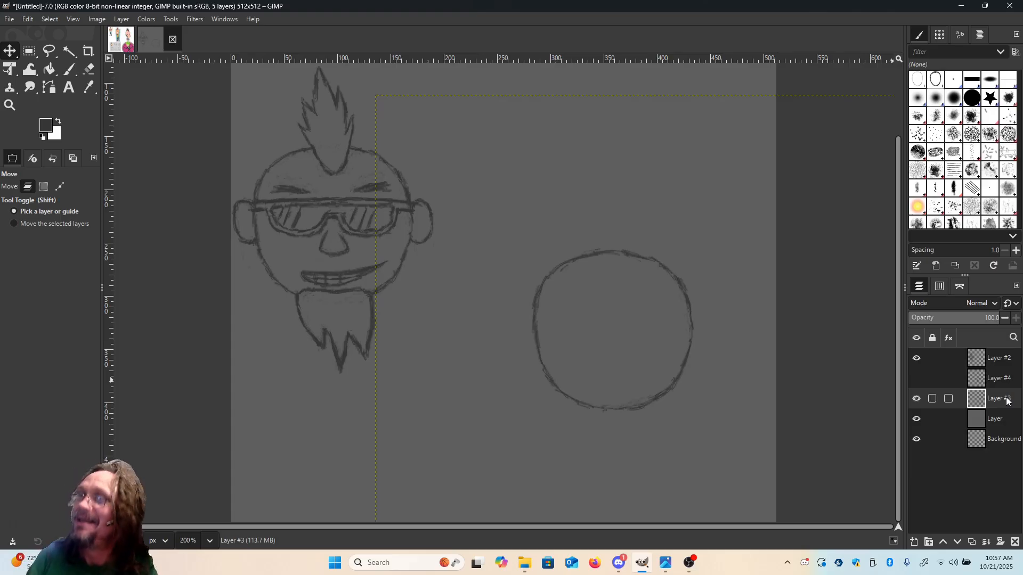
Paint a side-view goatee with jagged tips at the circle's lower right on Layer #3, about 44 px wide and 50 px tall.
key(p)
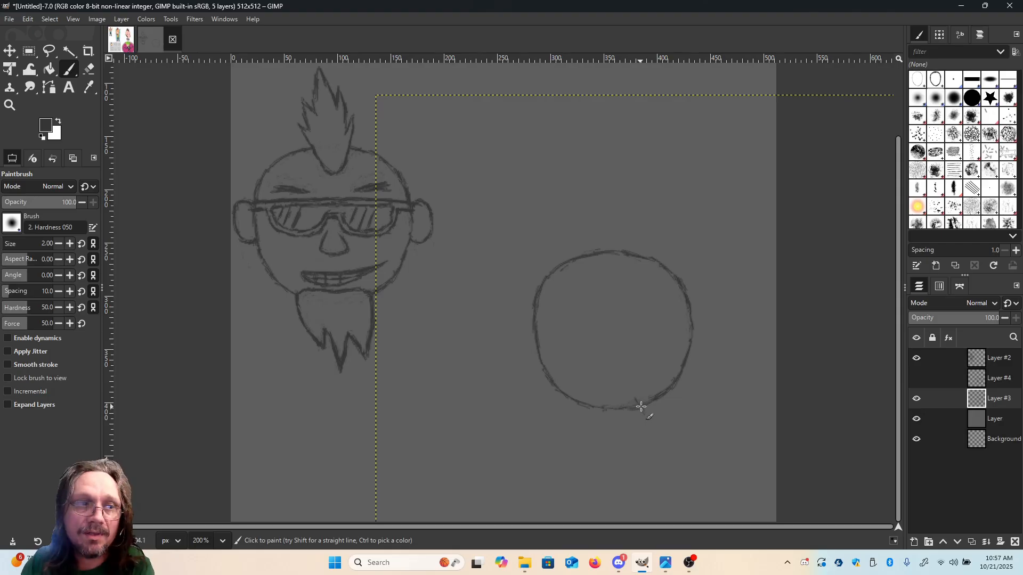
drag(637, 401, 667, 433)
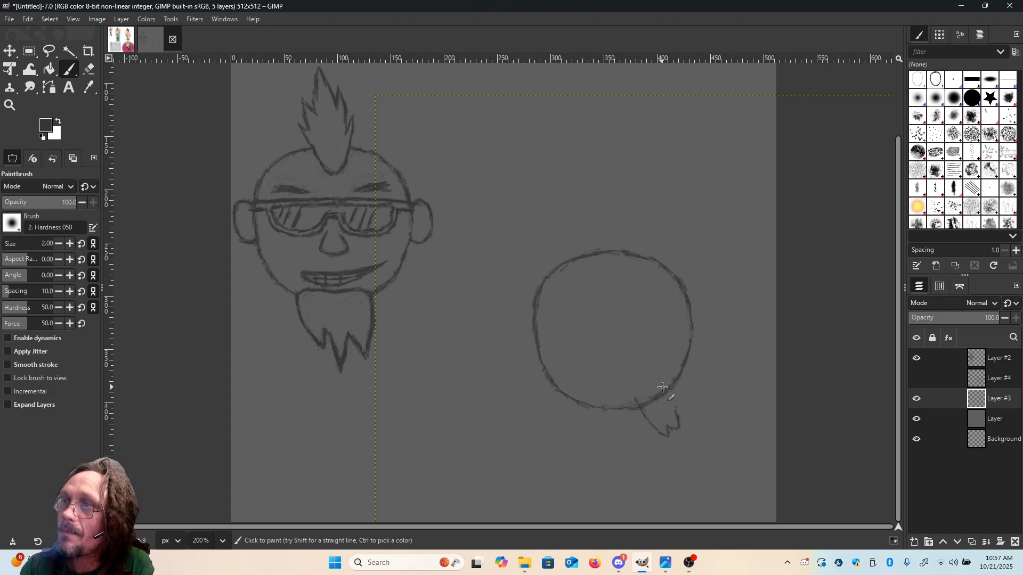
mouse_move(662, 383)
mouse_down()
mouse_move(679, 427)
mouse_move(670, 396)
mouse_up()
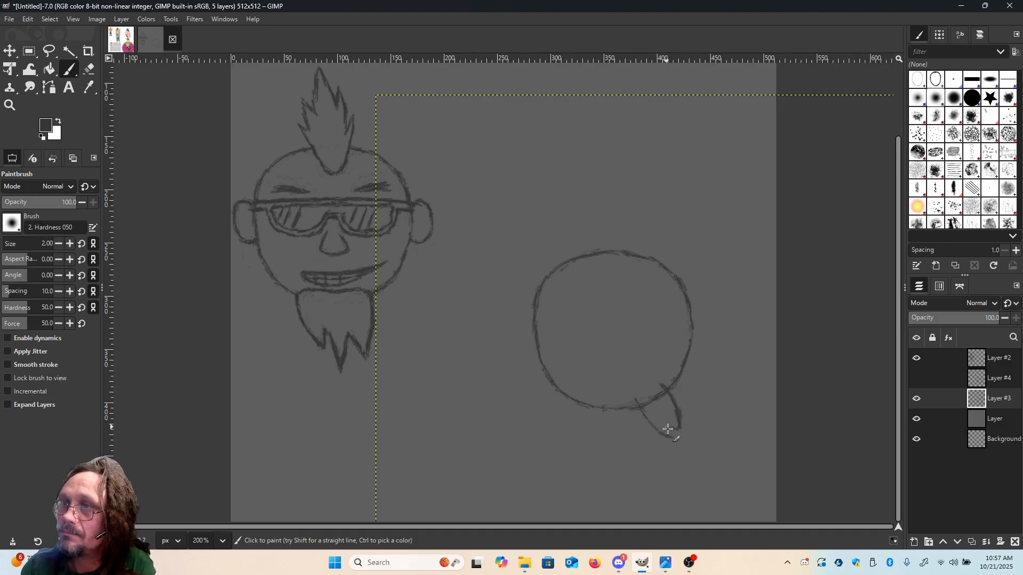
mouse_move(668, 426)
mouse_down()
mouse_move(672, 438)
mouse_move(681, 428)
mouse_up()
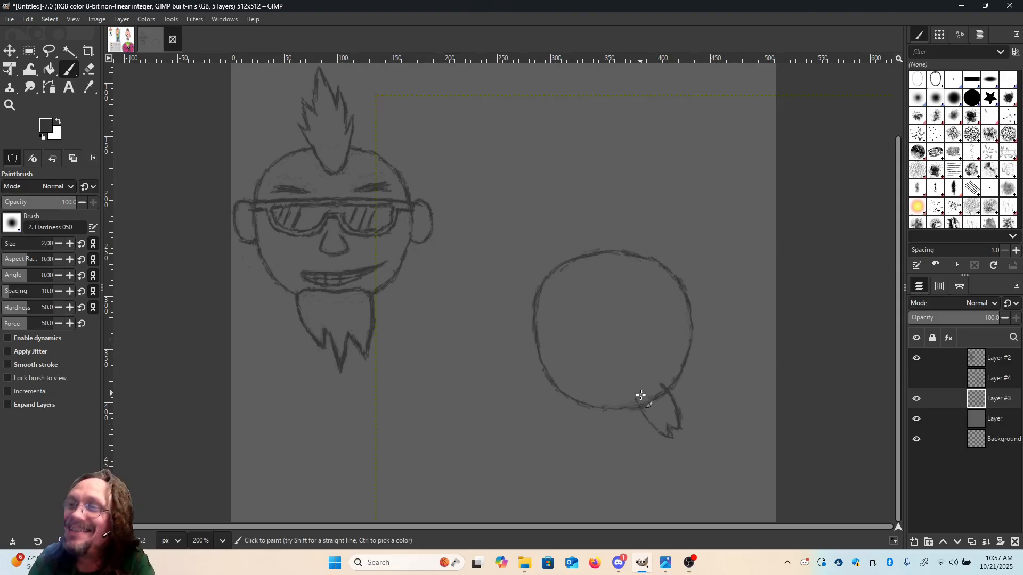
Close the side-view goatee's outline with a rounded back and top edge on Layer #3, and erase the head-circle line inside it.
mouse_move(637, 399)
mouse_down()
mouse_move(646, 429)
mouse_move(666, 439)
mouse_up()
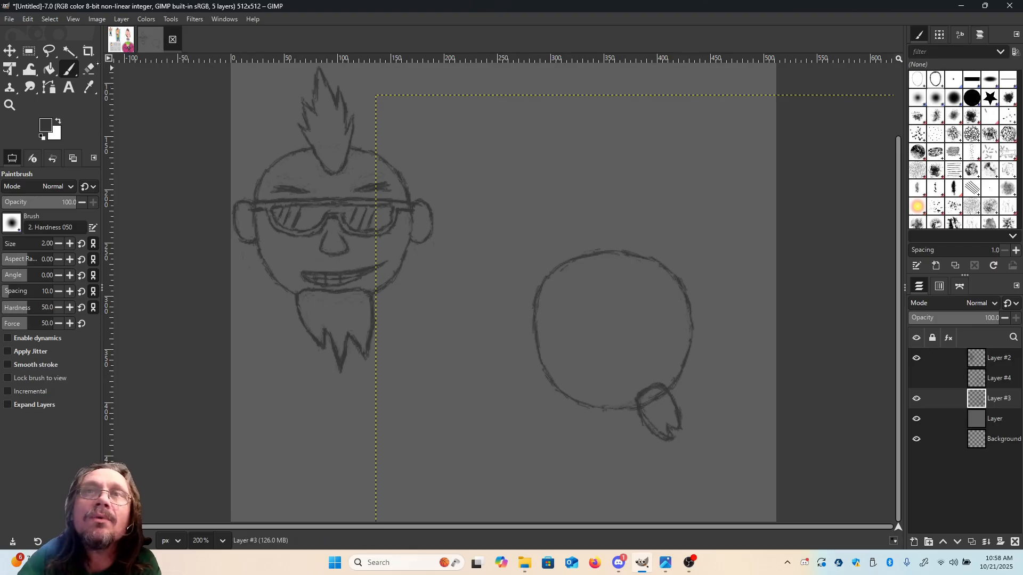
click(89, 68)
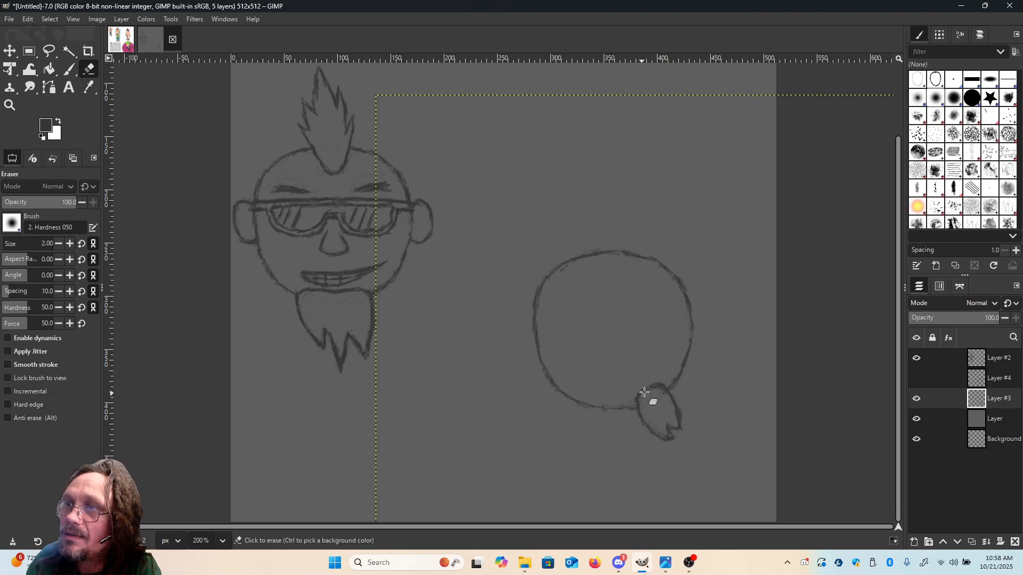
mouse_move(656, 390)
mouse_down()
mouse_move(665, 383)
mouse_move(646, 383)
mouse_up()
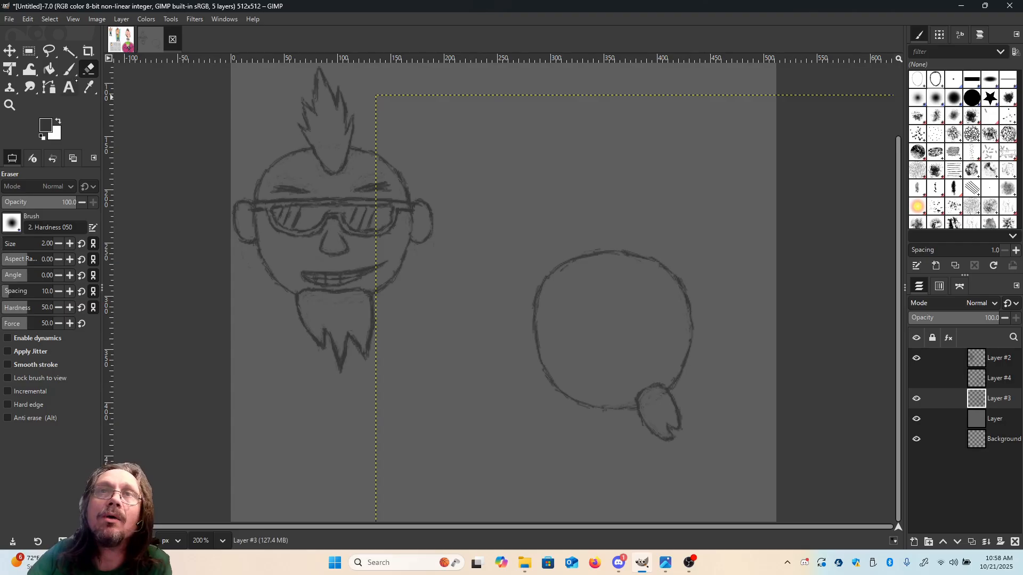
Paint a side-view nose, mouth line and lips on the circle's front edge, and erase the overlapping circle and excess lip lines.
click(70, 69)
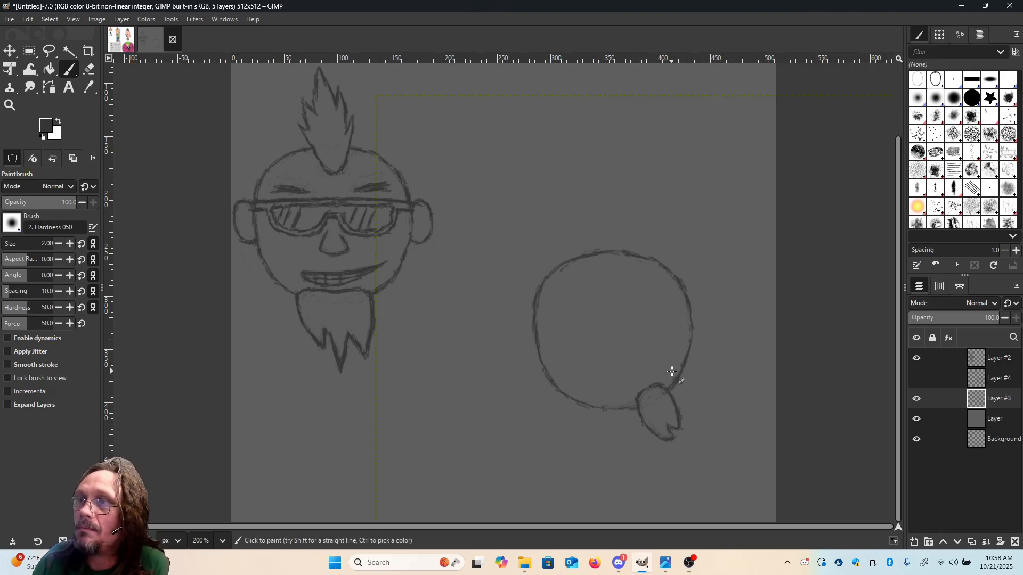
drag(671, 372, 691, 376)
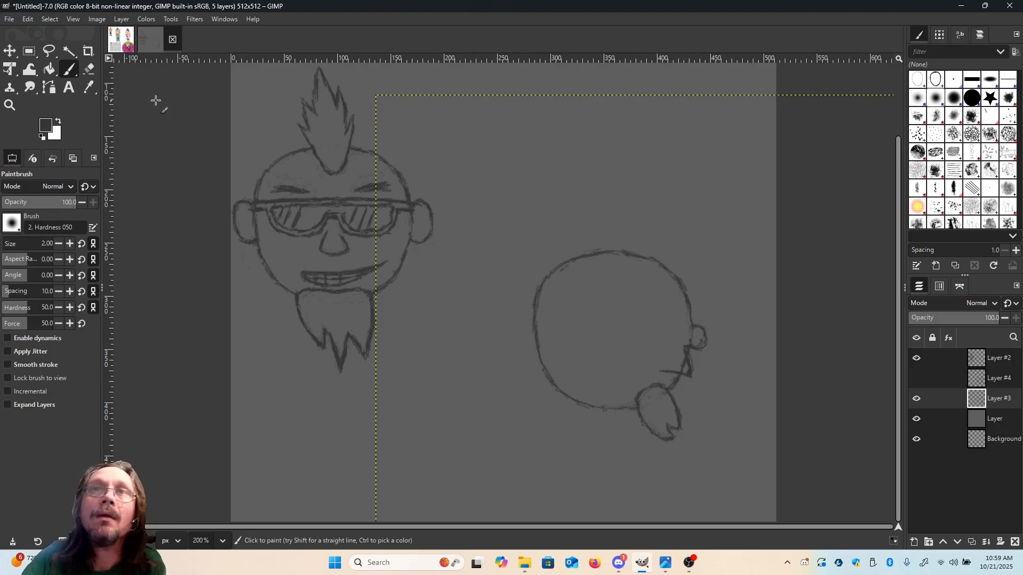
click(89, 68)
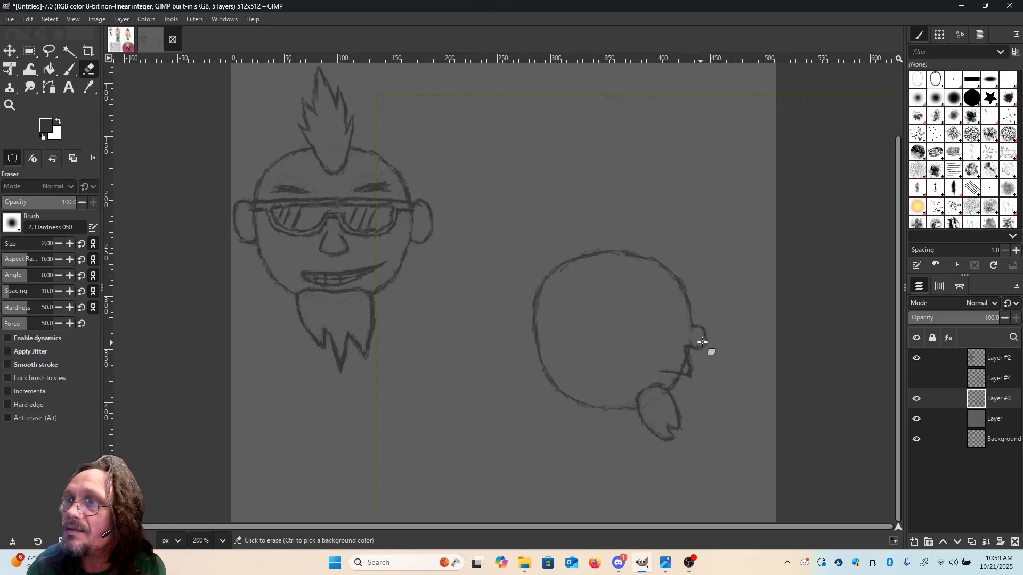
mouse_move(686, 356)
mouse_down()
mouse_move(677, 365)
mouse_move(693, 366)
mouse_move(691, 356)
mouse_move(692, 374)
mouse_move(690, 359)
mouse_up()
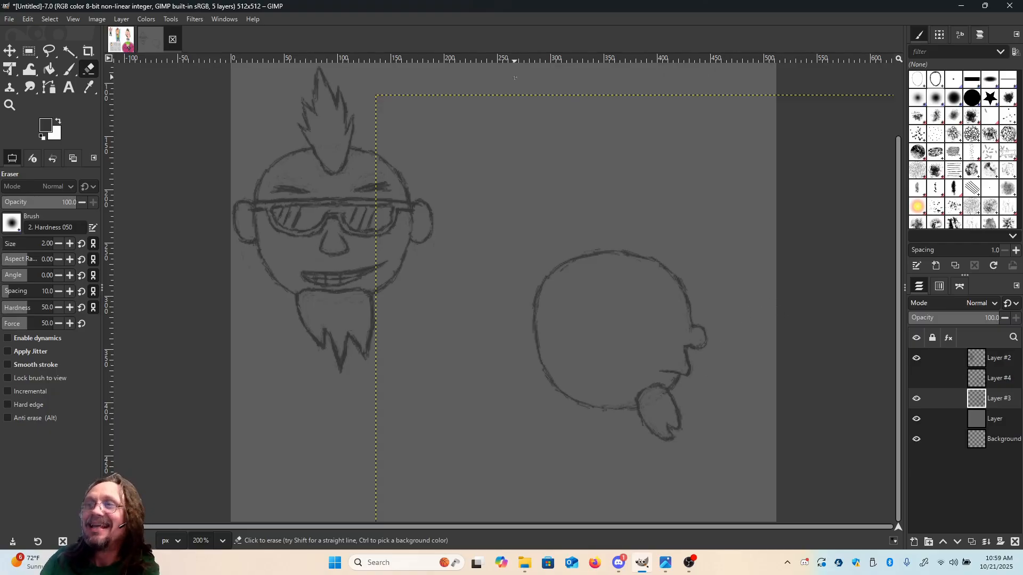
Paint side-view sunglasses about 95 px long from the brow back to a curved ear about 35 px tall.
click(69, 68)
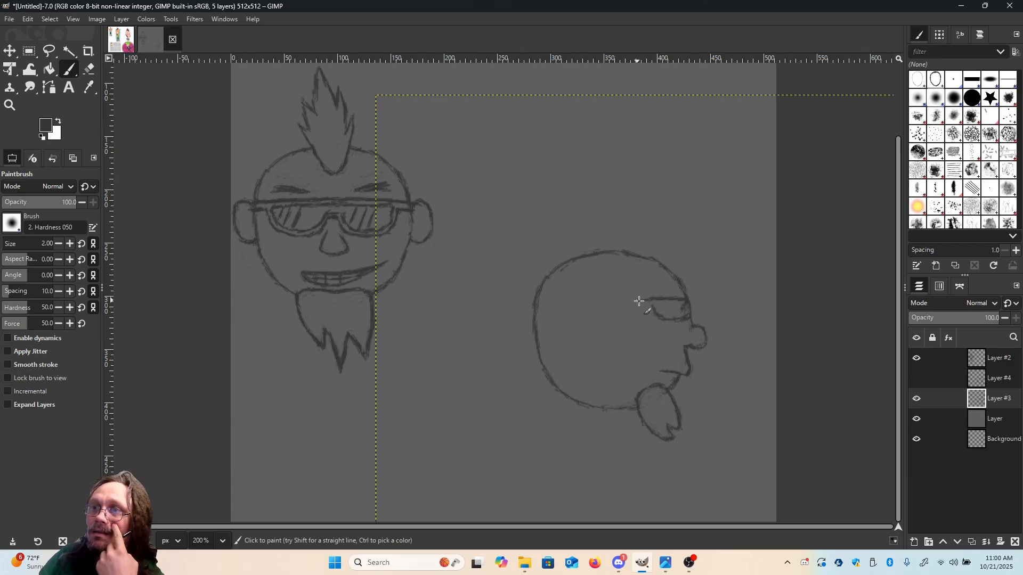
mouse_move(631, 300)
mouse_down()
mouse_move(604, 299)
mouse_move(654, 306)
mouse_move(604, 304)
mouse_move(651, 301)
mouse_move(634, 301)
mouse_move(656, 303)
mouse_move(663, 320)
mouse_move(685, 299)
mouse_up()
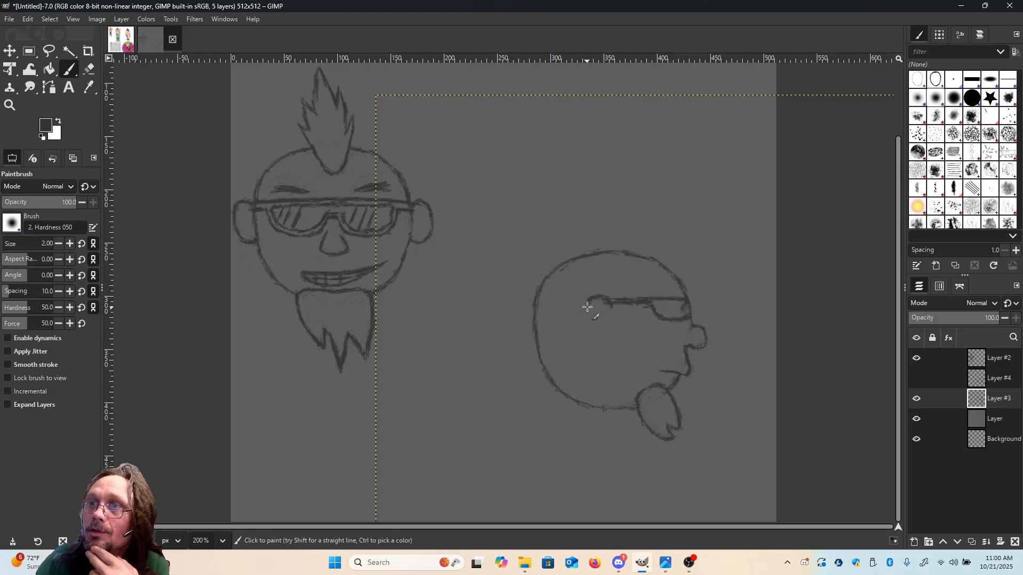
mouse_move(587, 311)
mouse_down()
mouse_move(599, 329)
mouse_move(612, 327)
mouse_up()
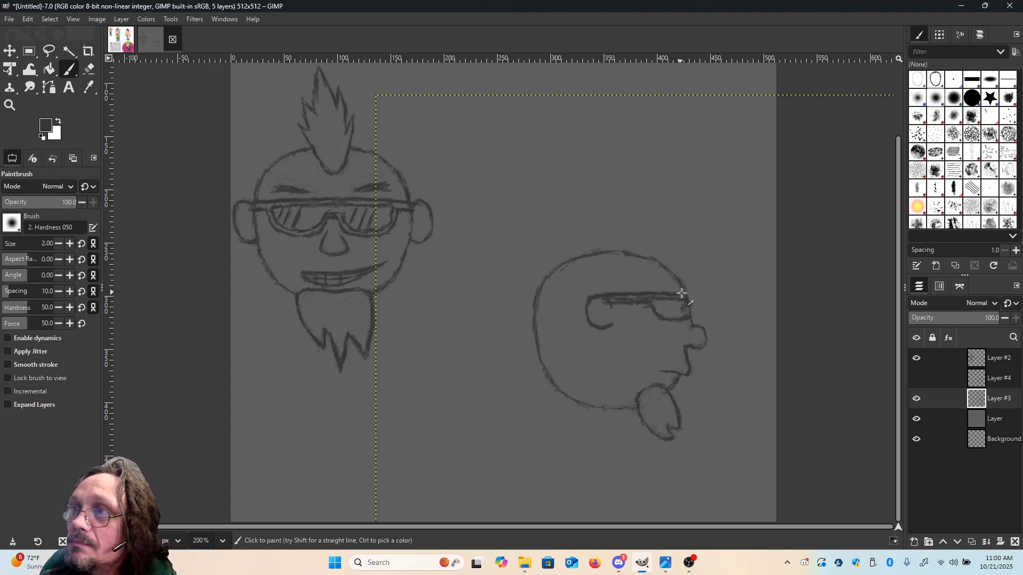
drag(670, 294, 685, 293)
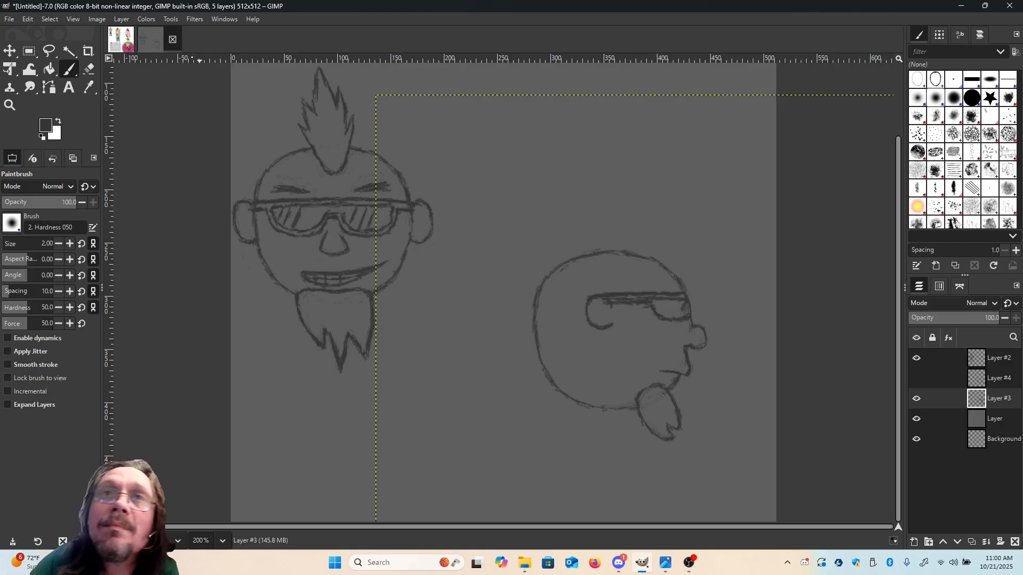
Erase the stray marks behind the side-view lens, and retrace the ear's outline and the lens's lower edge more boldly.
click(89, 69)
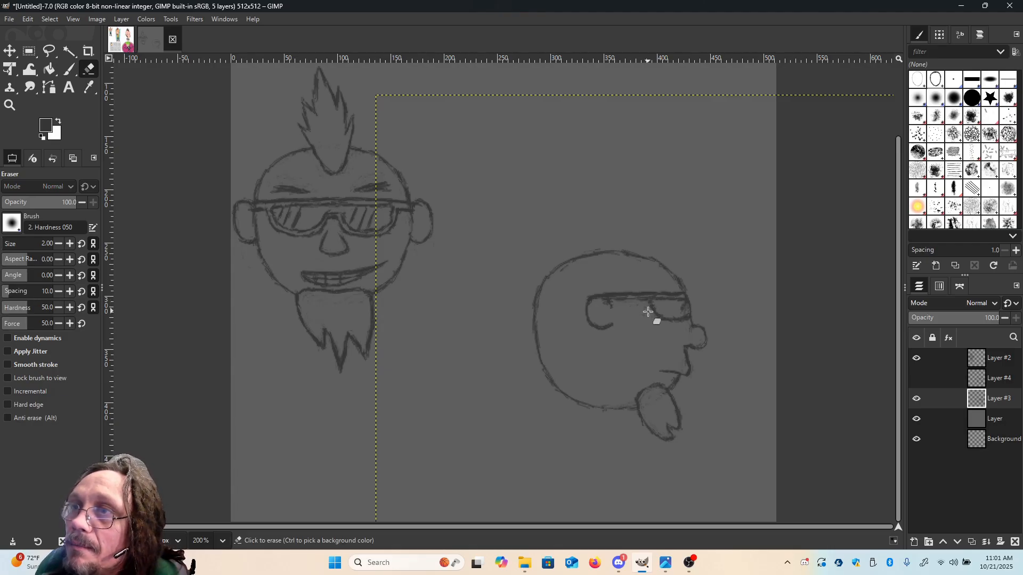
drag(643, 308, 650, 305)
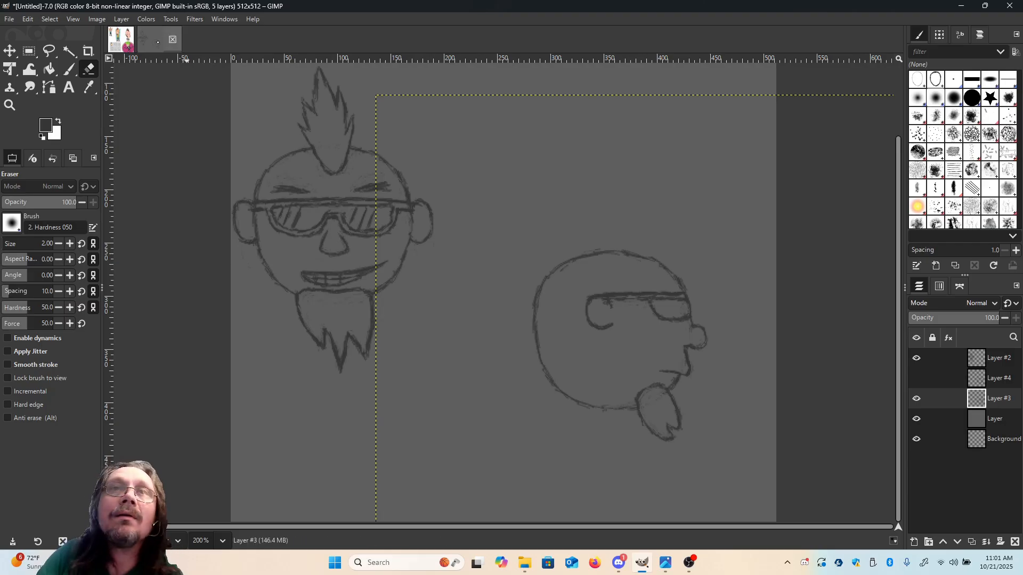
key(p)
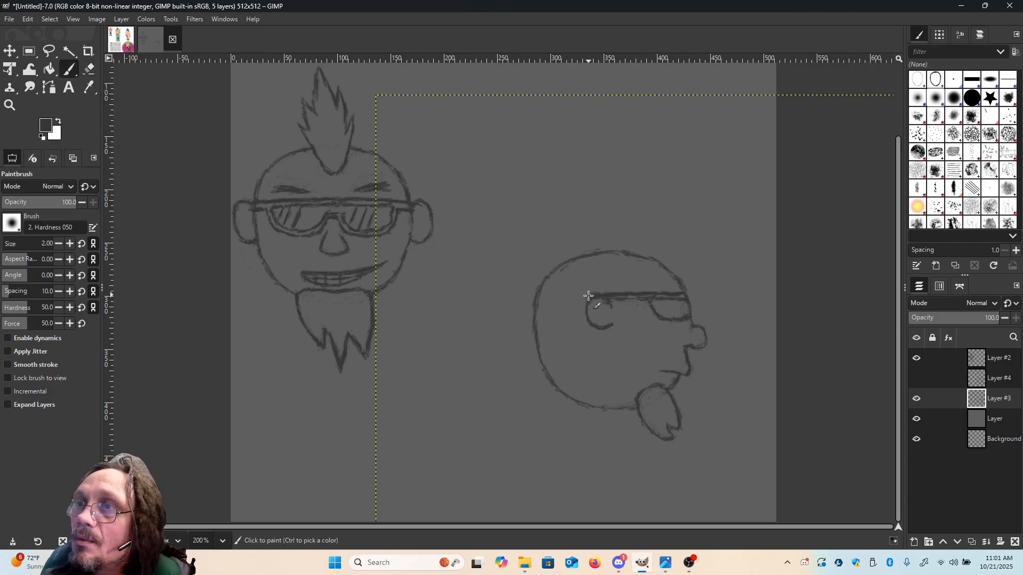
mouse_move(589, 295)
mouse_down()
mouse_move(581, 313)
mouse_move(611, 308)
mouse_up()
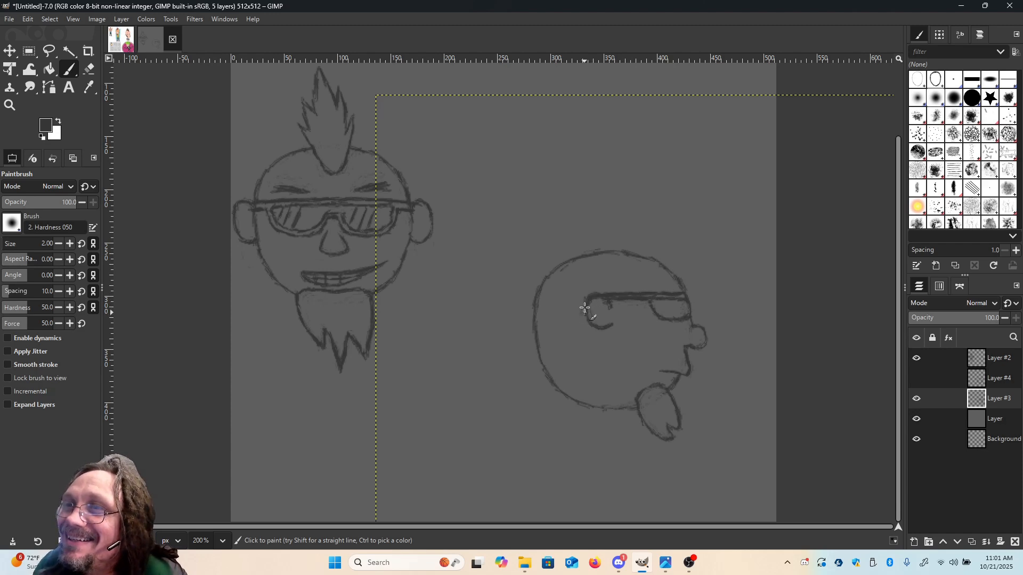
drag(587, 318, 623, 307)
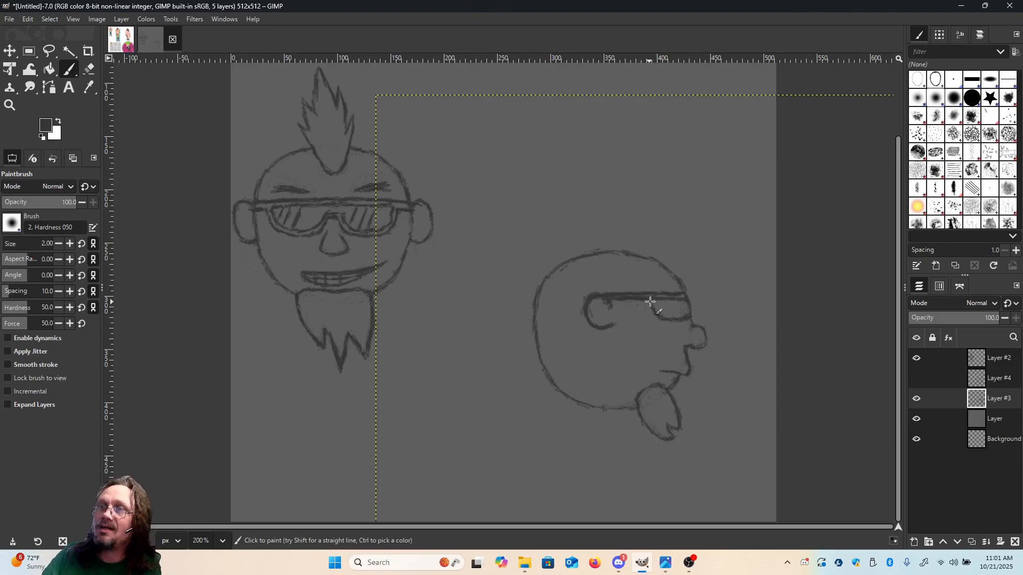
drag(648, 302, 662, 320)
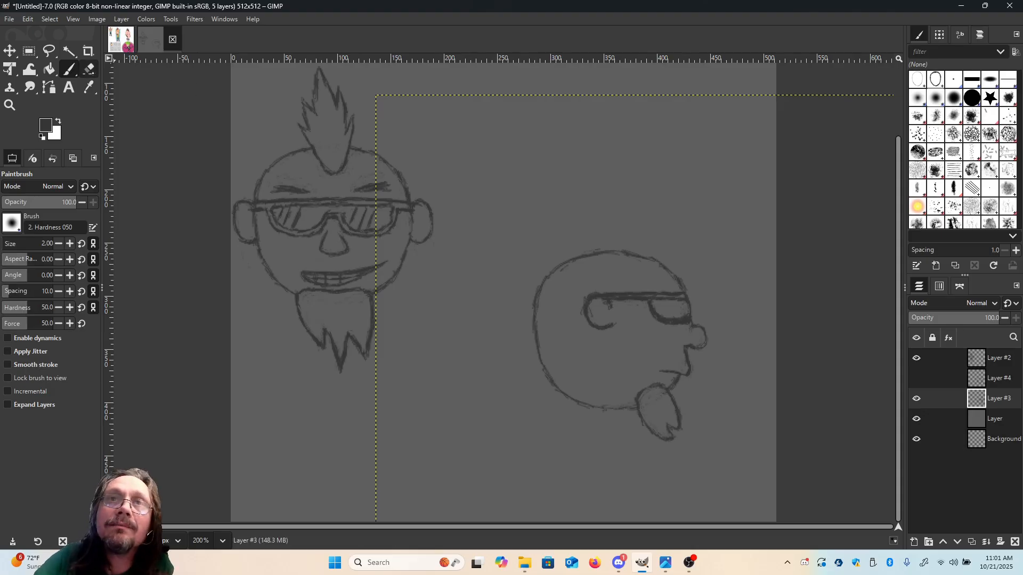
Erase the excess marks inside the side-view lens and lighten the middle of the glasses' temple arm into two thin lines.
click(89, 68)
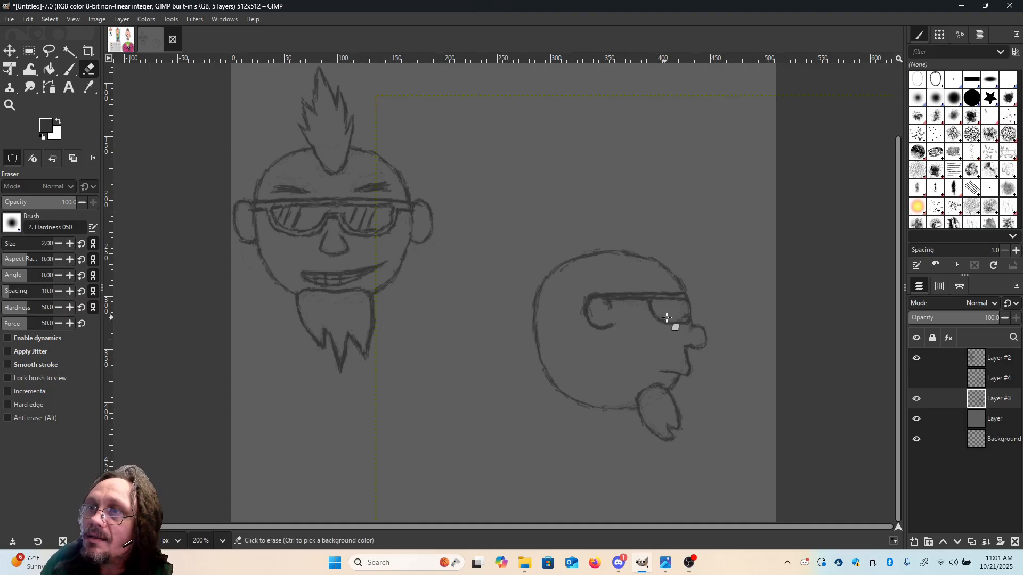
click(686, 318)
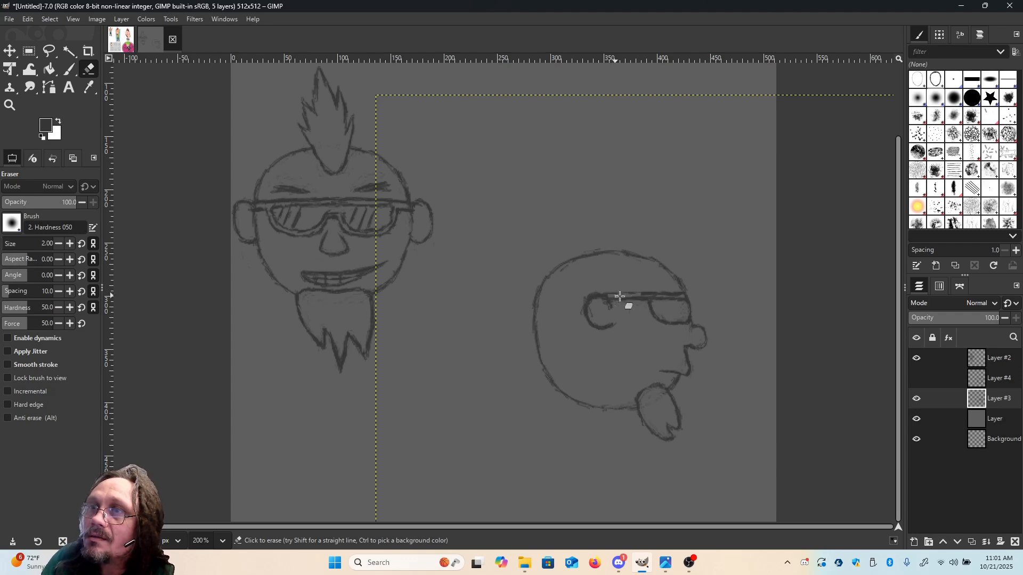
drag(659, 295, 677, 296)
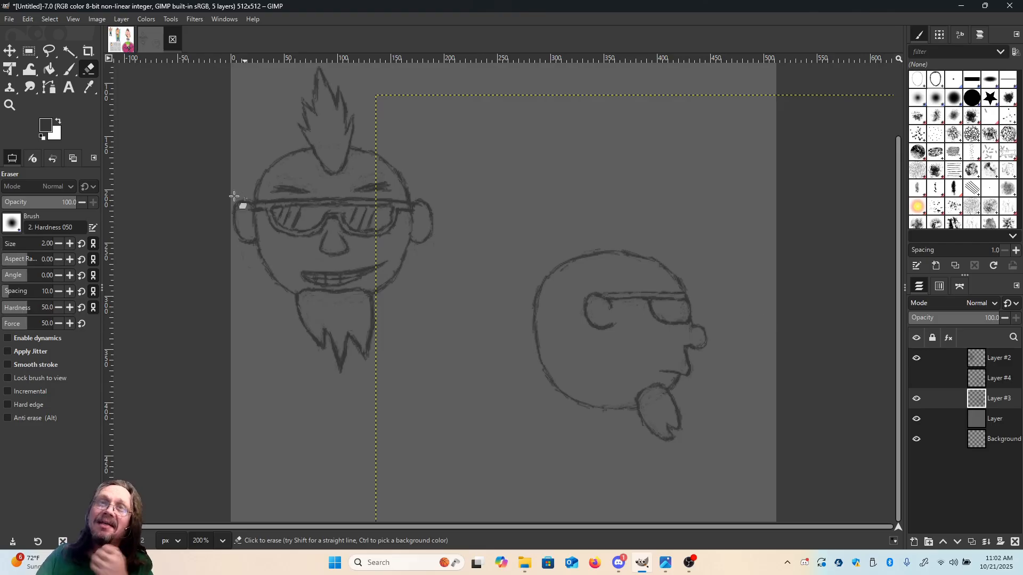
Paint diagonal reflection strokes in the side-view lens and extend the goatee's front edge forward about 10 px.
click(69, 69)
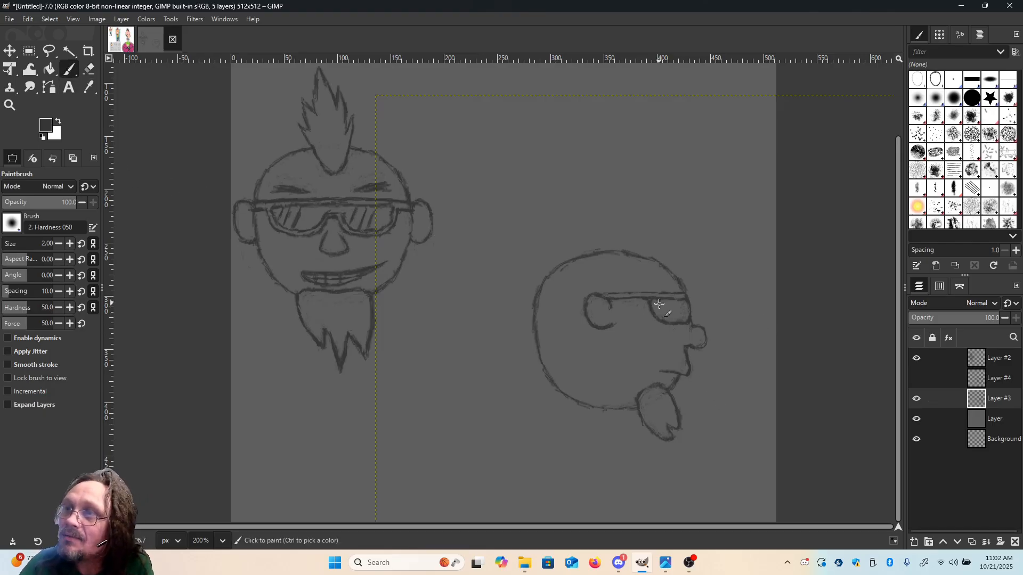
drag(660, 302, 672, 314)
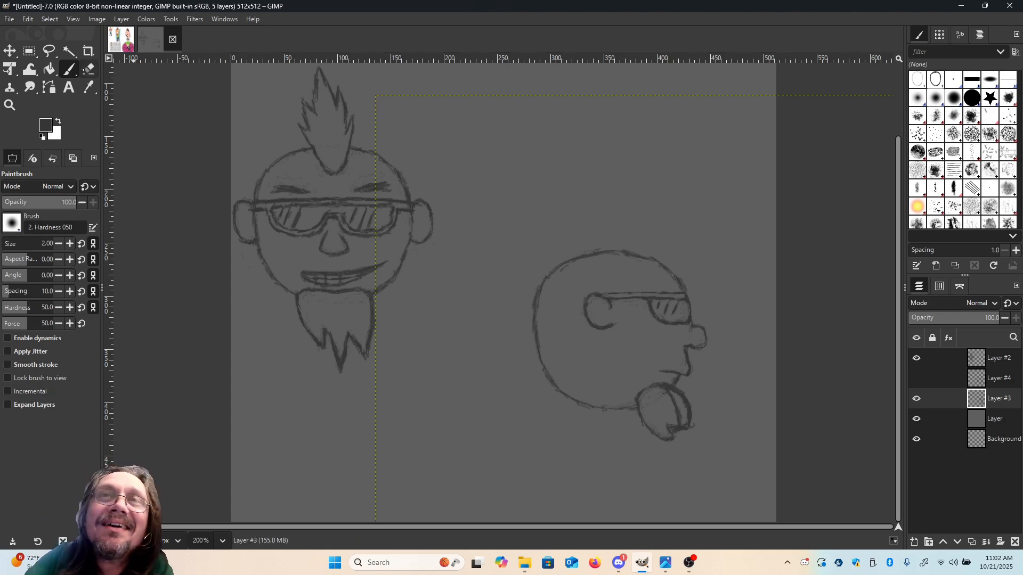
Erase the goatee's old inner front edge and retrace its outline to a fuller shape about 50 px wide and 53 px tall.
click(89, 69)
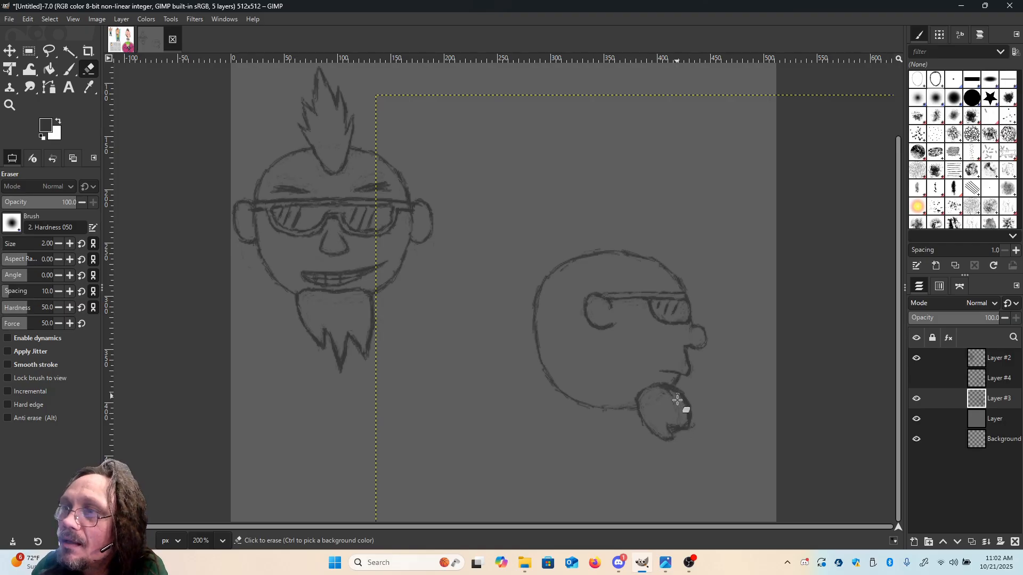
mouse_move(658, 394)
mouse_down()
mouse_move(686, 422)
mouse_move(685, 389)
mouse_move(697, 425)
mouse_move(665, 419)
mouse_move(667, 429)
mouse_move(688, 428)
mouse_move(666, 430)
mouse_move(685, 420)
mouse_move(678, 395)
mouse_up()
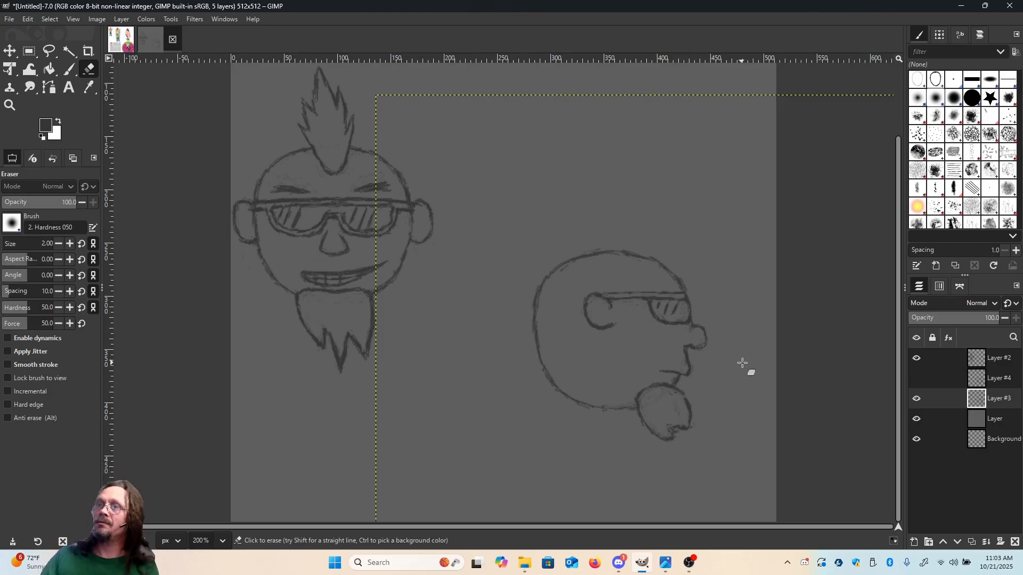
click(68, 68)
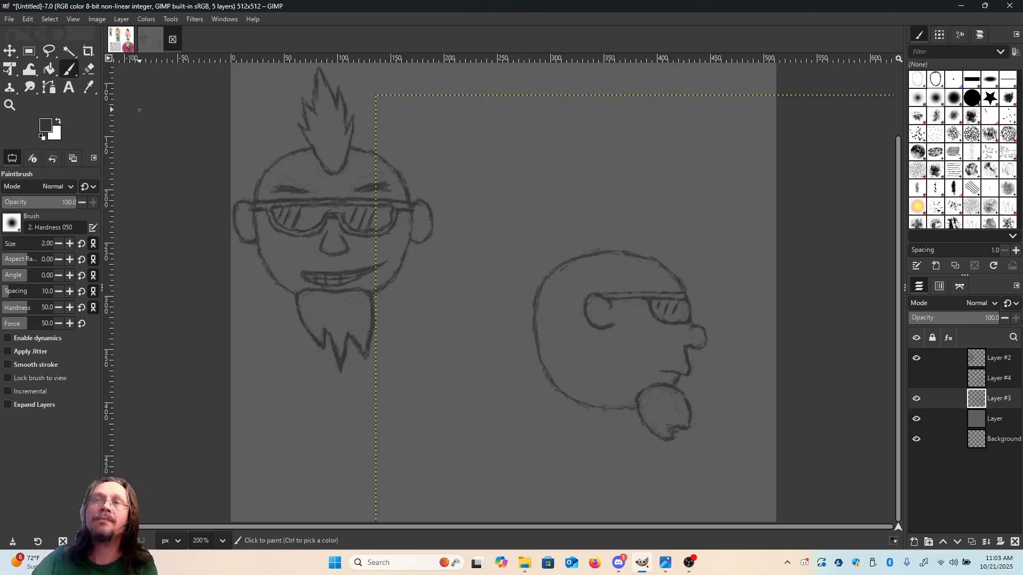
mouse_move(639, 400)
mouse_down()
mouse_move(642, 421)
mouse_move(673, 433)
mouse_up()
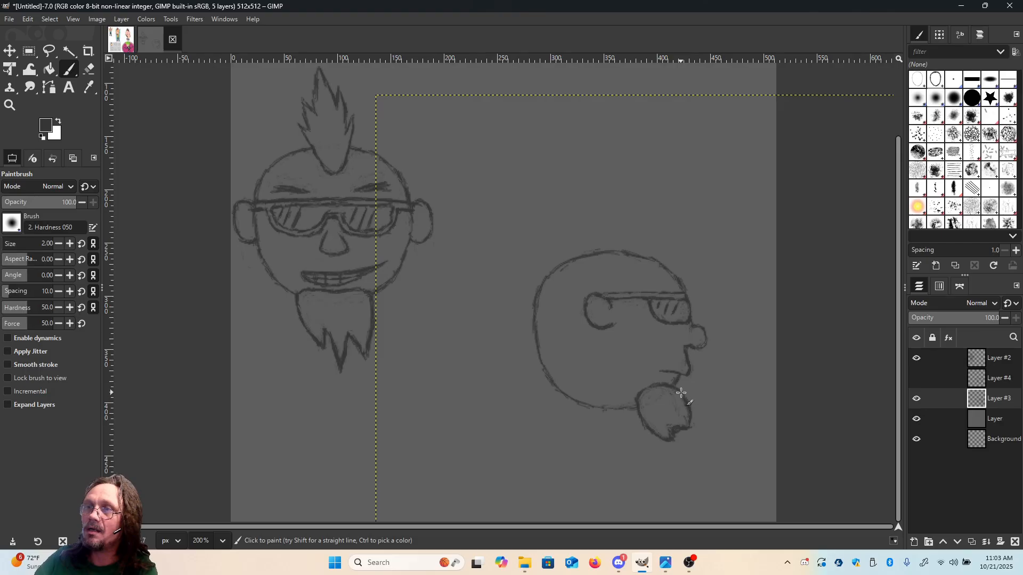
drag(682, 393, 691, 426)
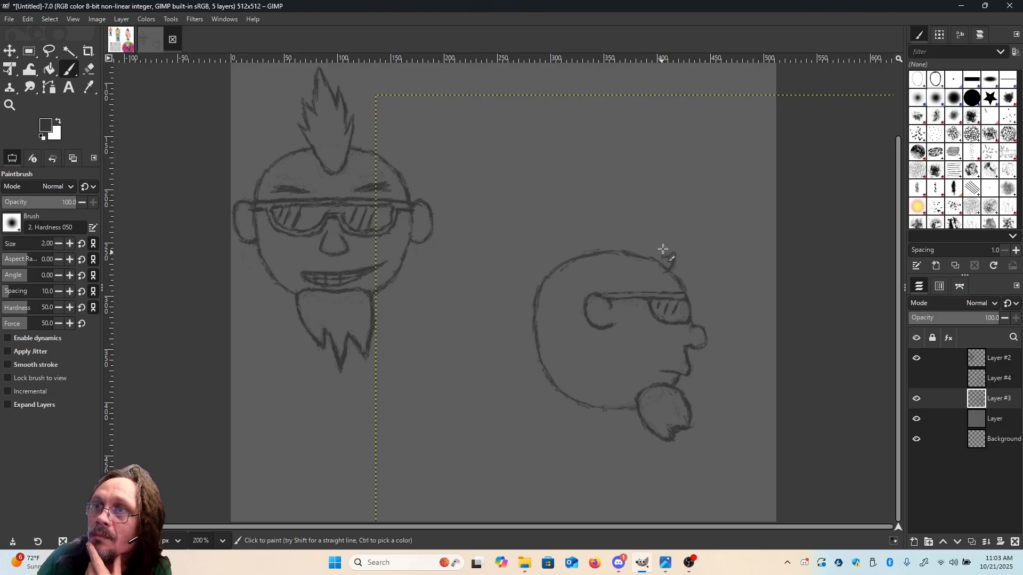
Paint a spiky side-view mohawk about 150 px wide from forehead to back of head, with a curved hairline across the head.
drag(663, 243, 669, 219)
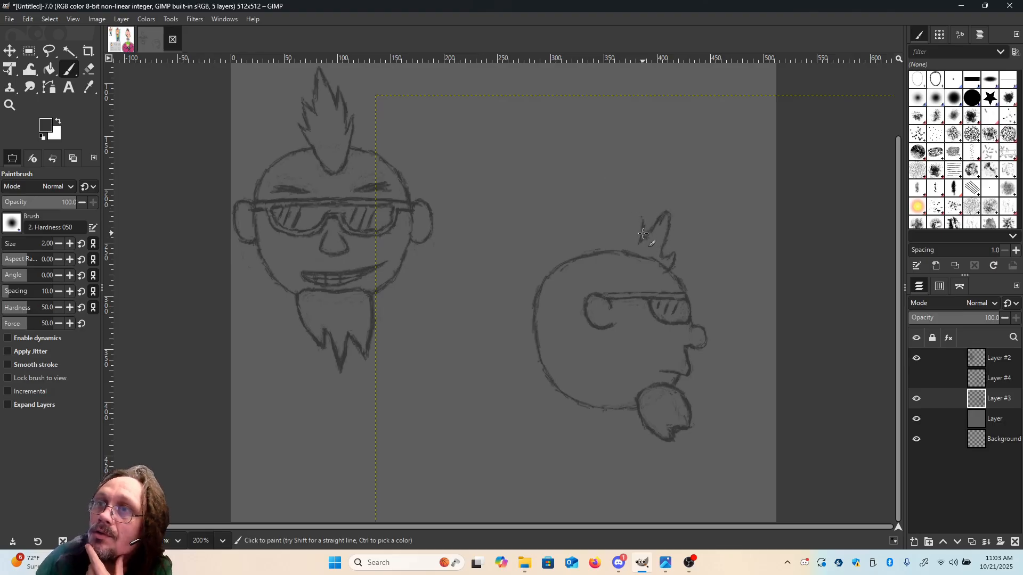
drag(638, 217, 640, 232)
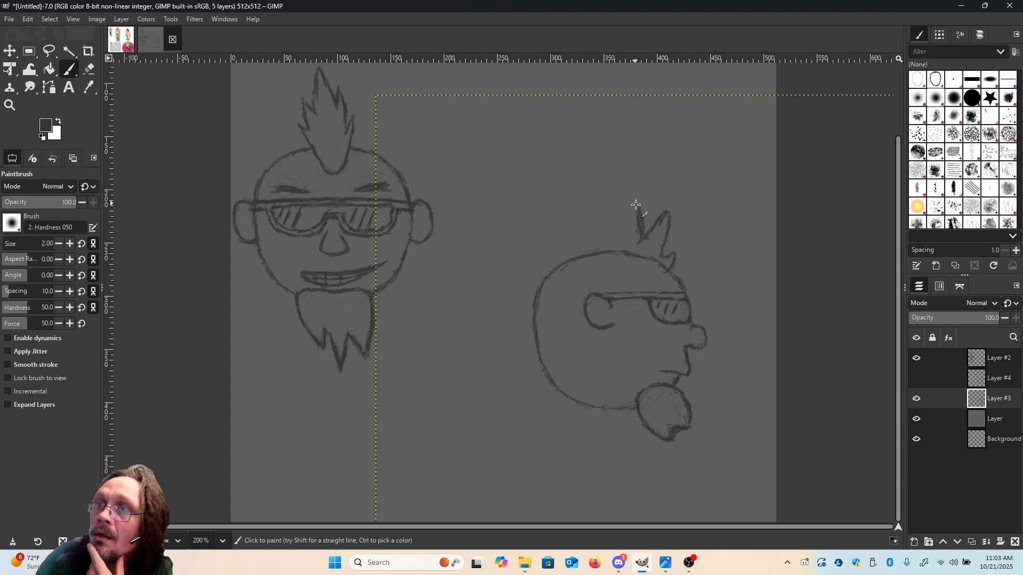
mouse_move(632, 193)
mouse_down()
mouse_move(622, 185)
mouse_move(613, 221)
mouse_up()
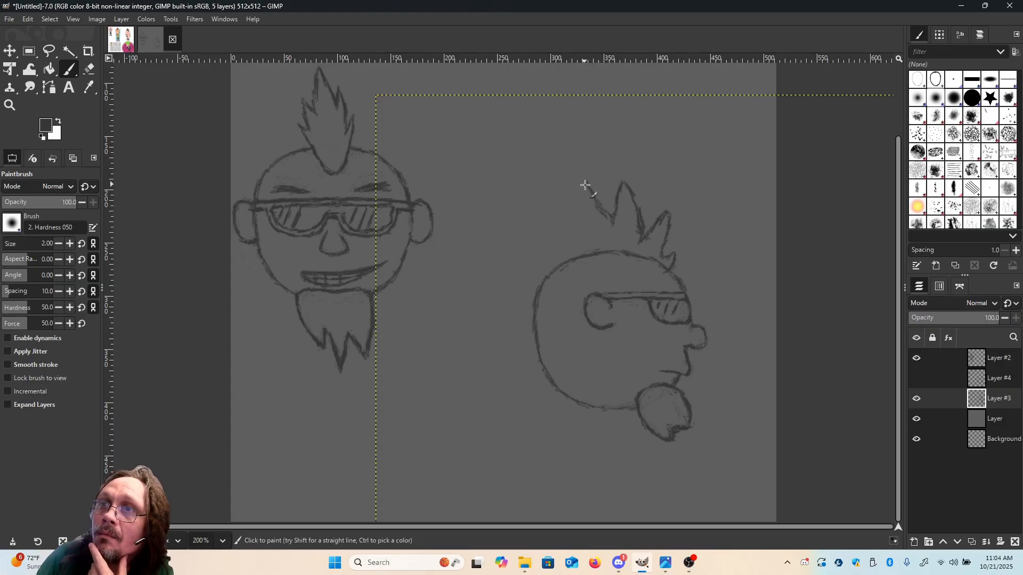
drag(590, 194, 581, 203)
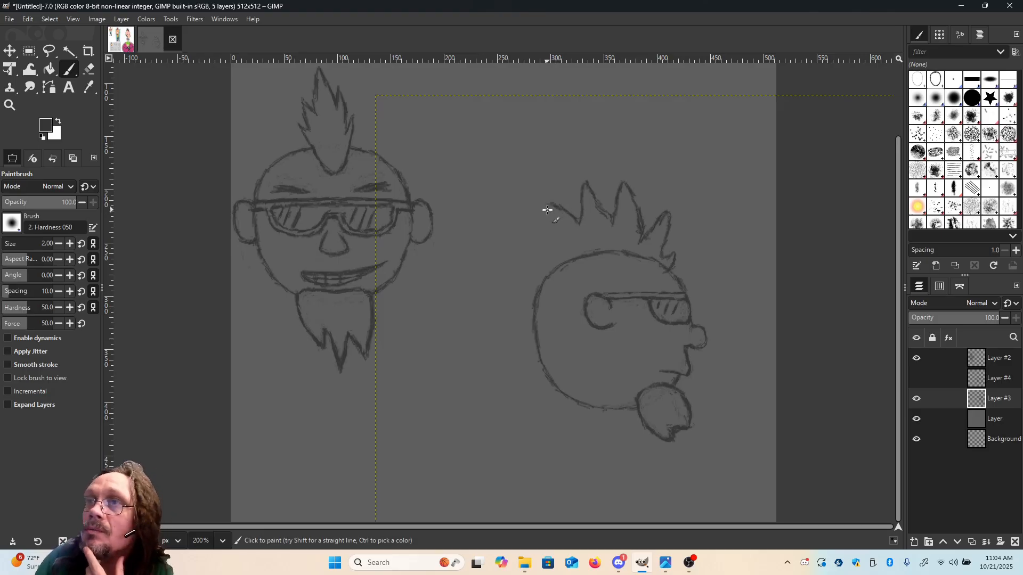
drag(547, 208, 555, 231)
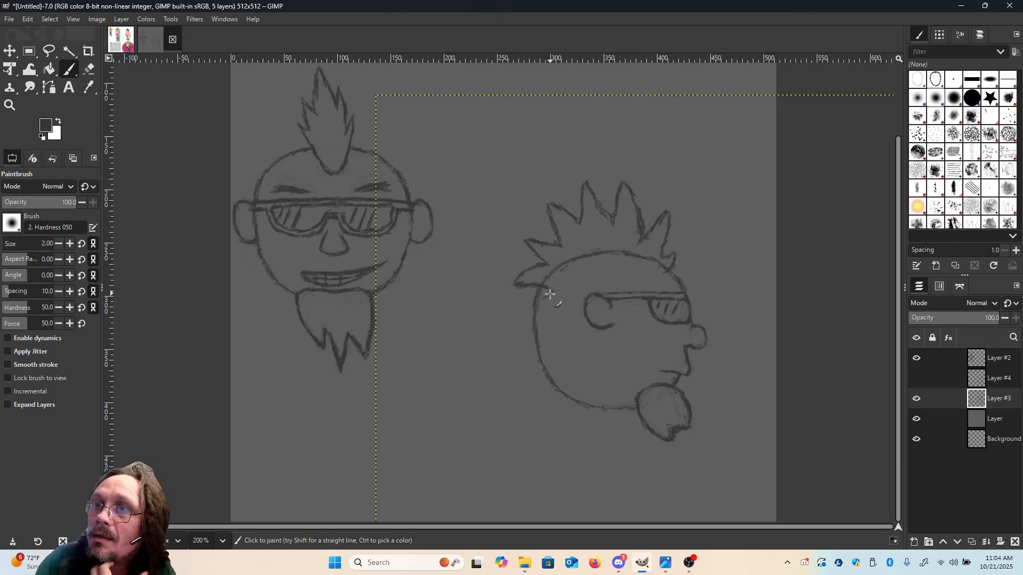
drag(526, 312, 518, 326)
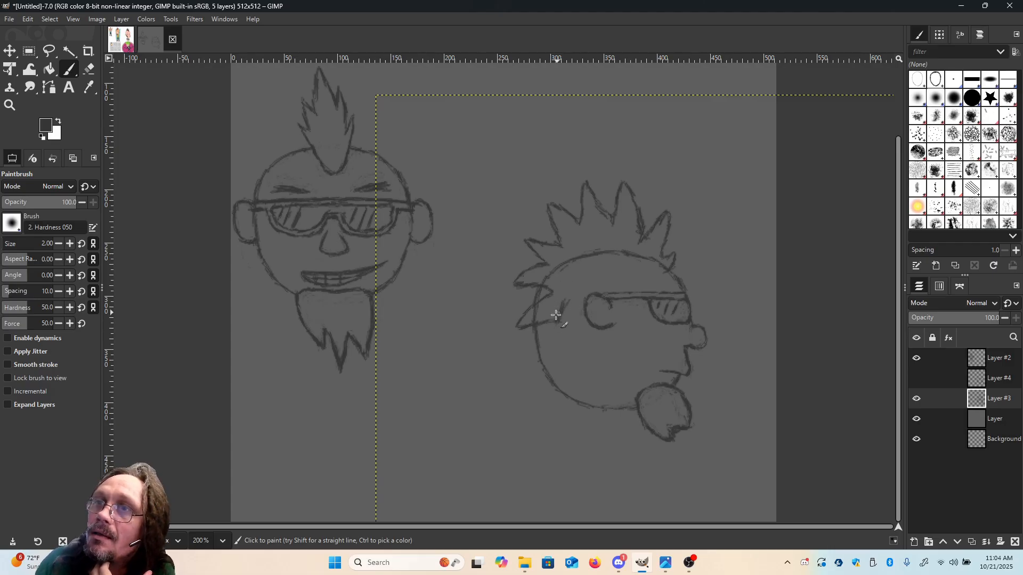
mouse_move(564, 302)
mouse_down()
mouse_move(596, 275)
mouse_move(571, 293)
mouse_move(596, 277)
mouse_move(670, 266)
mouse_up()
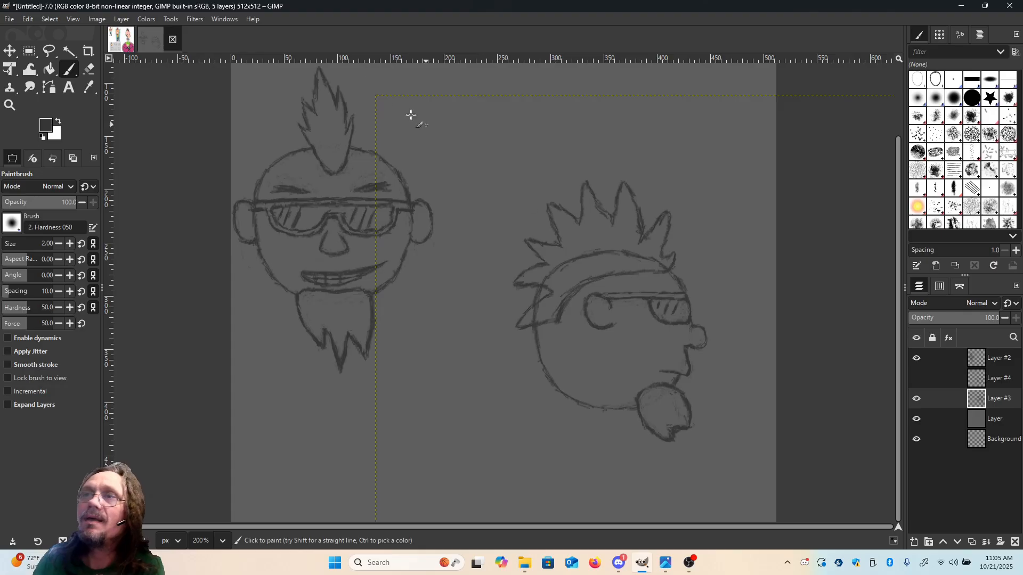
Erase the old curved hairline and the head outline beneath the side-view mohawk with the eraser at size 6.
key(shift+e)
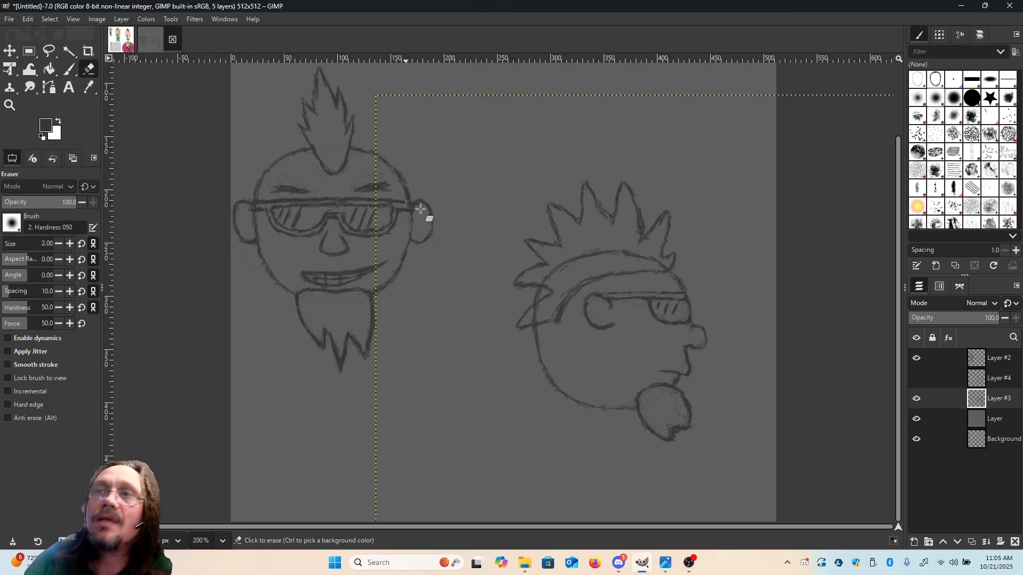
click(71, 244)
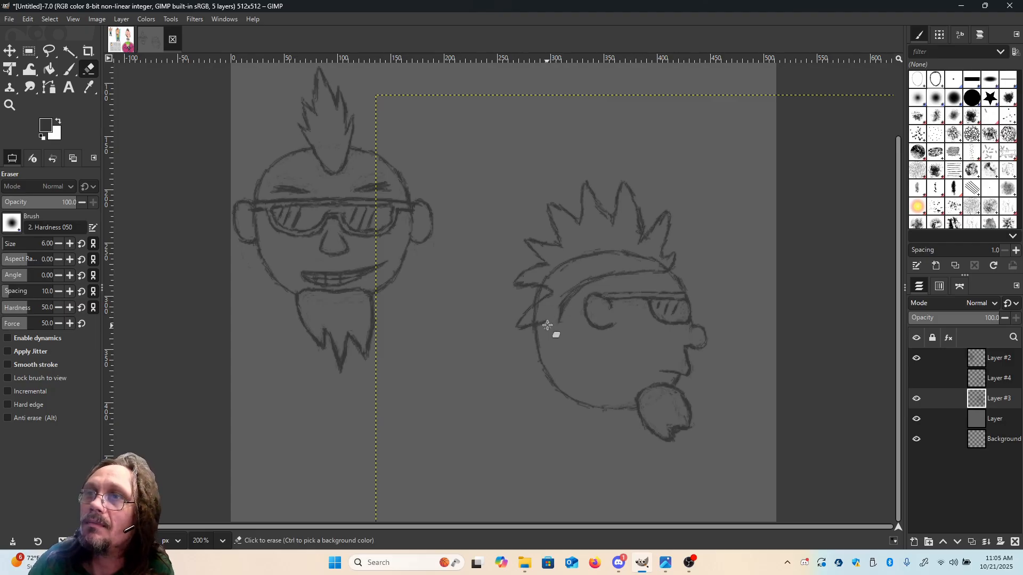
mouse_move(558, 310)
mouse_down()
mouse_move(585, 279)
mouse_move(575, 294)
mouse_move(599, 274)
mouse_move(590, 280)
mouse_move(626, 275)
mouse_move(593, 286)
mouse_move(656, 280)
mouse_up()
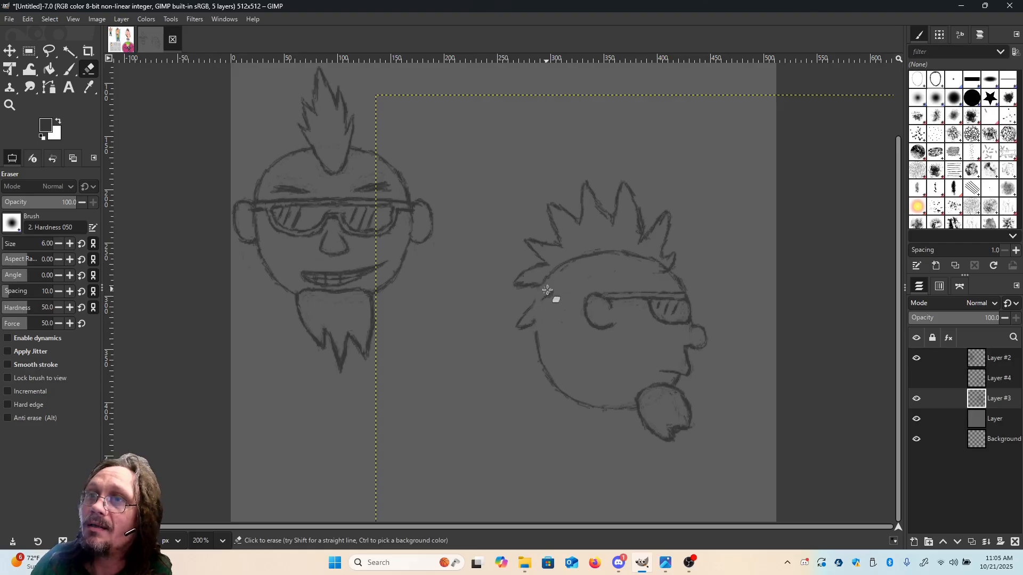
mouse_move(545, 279)
mouse_down()
mouse_move(557, 265)
mouse_move(616, 251)
mouse_move(669, 271)
mouse_move(652, 258)
mouse_up()
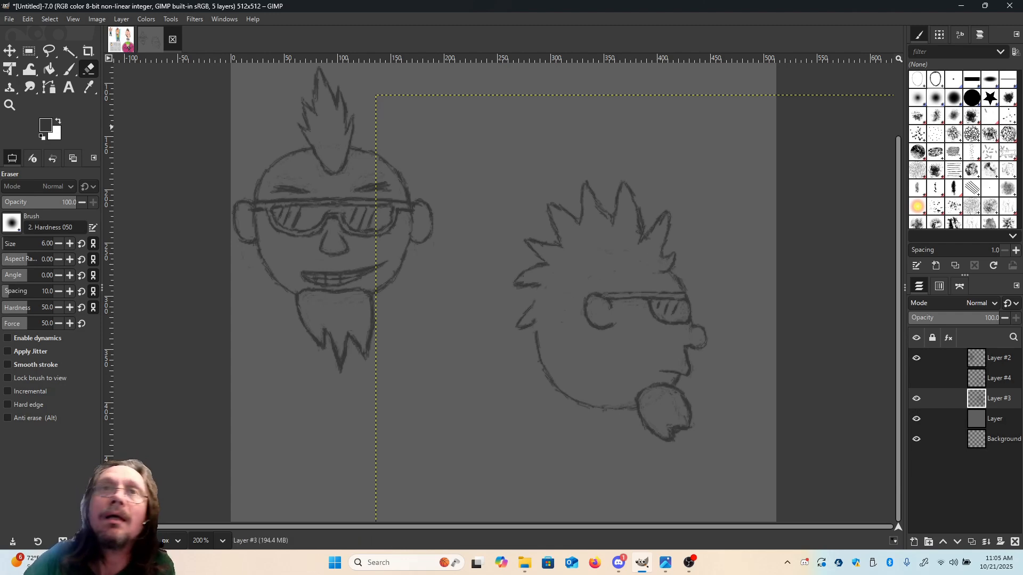
Paint a new curved hairline along the base of the side-view mohawk, from the forehead tip to the lowest rear spike.
key(p)
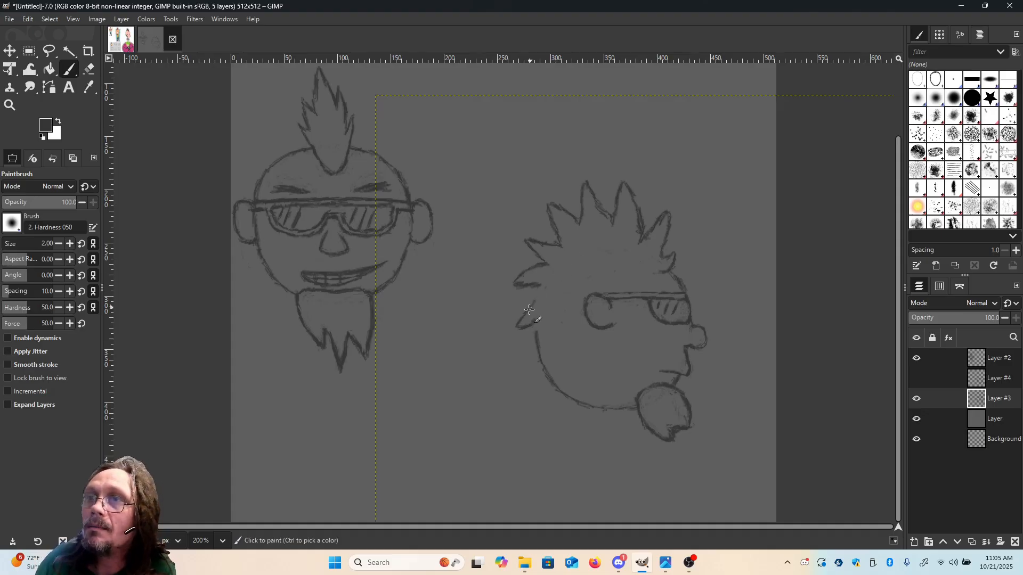
drag(530, 306, 531, 309)
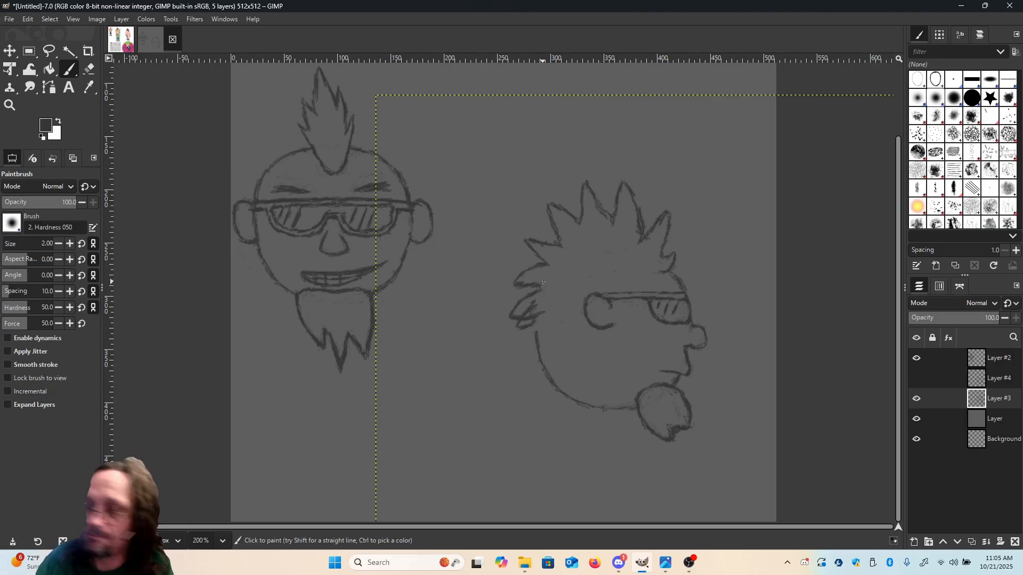
key(ctrl+z)
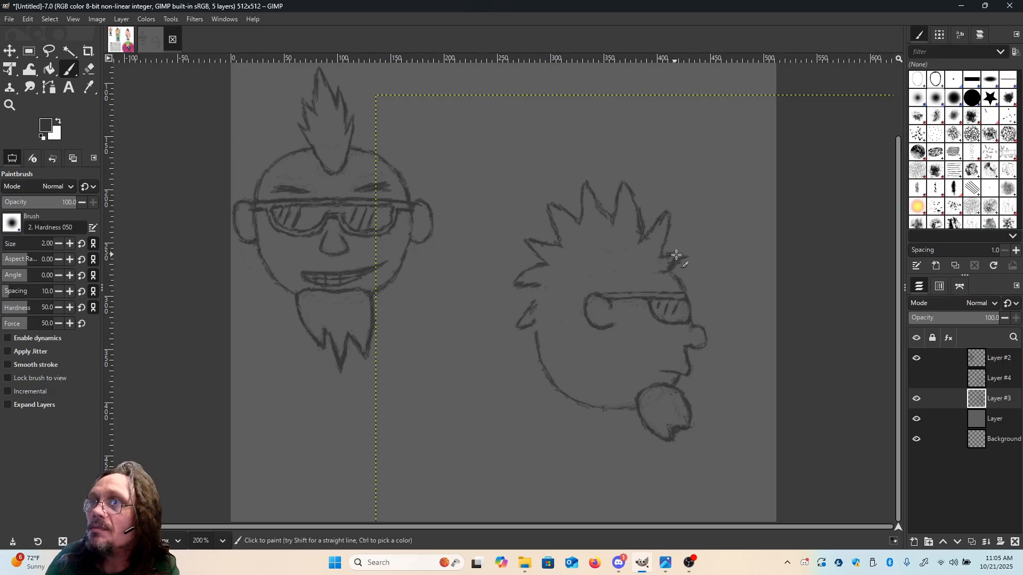
mouse_move(686, 257)
mouse_down()
mouse_move(664, 270)
mouse_move(593, 263)
mouse_move(533, 321)
mouse_move(538, 287)
mouse_move(533, 305)
mouse_up()
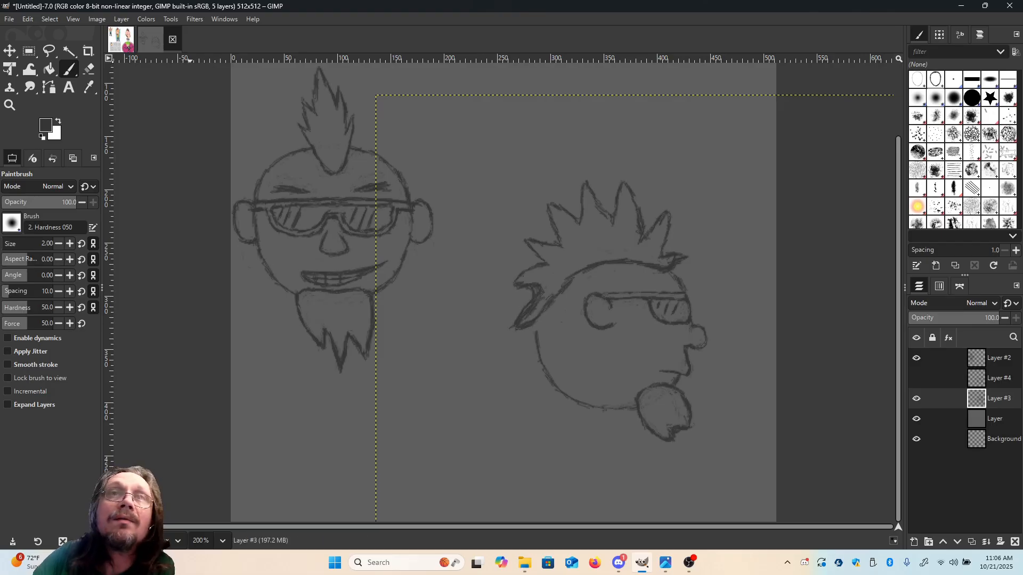
Erase the stray marks inside the mohawk's lowest rear spike and retrace the spike outline from back to forehead in darker lines.
click(89, 69)
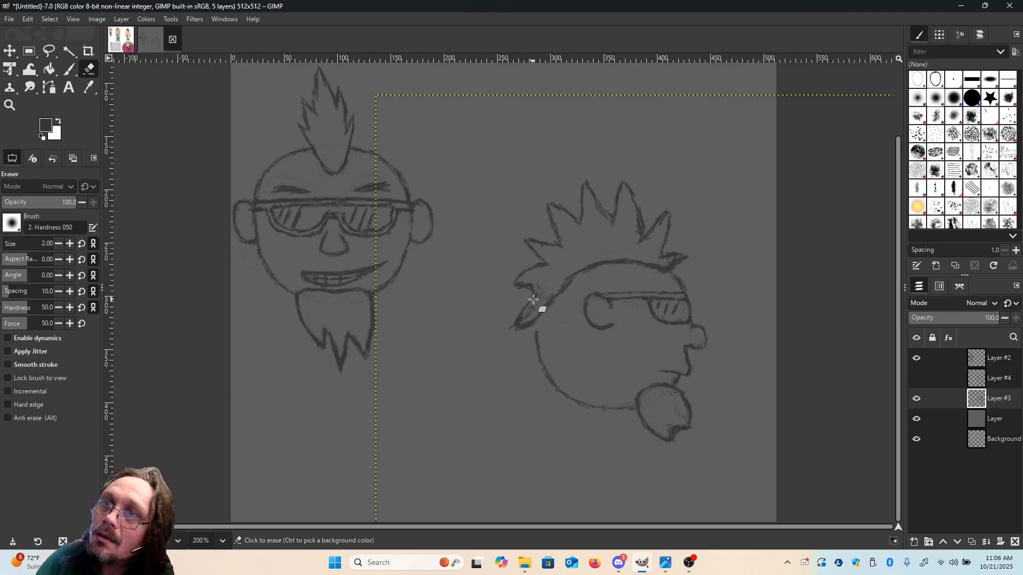
mouse_move(529, 314)
mouse_down()
mouse_move(515, 320)
mouse_move(527, 324)
mouse_up()
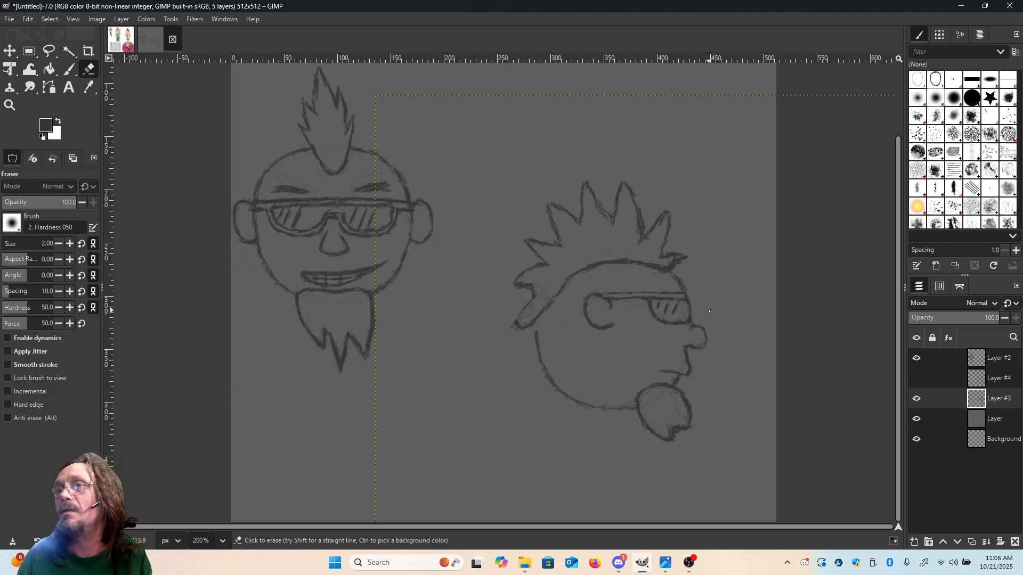
key(p)
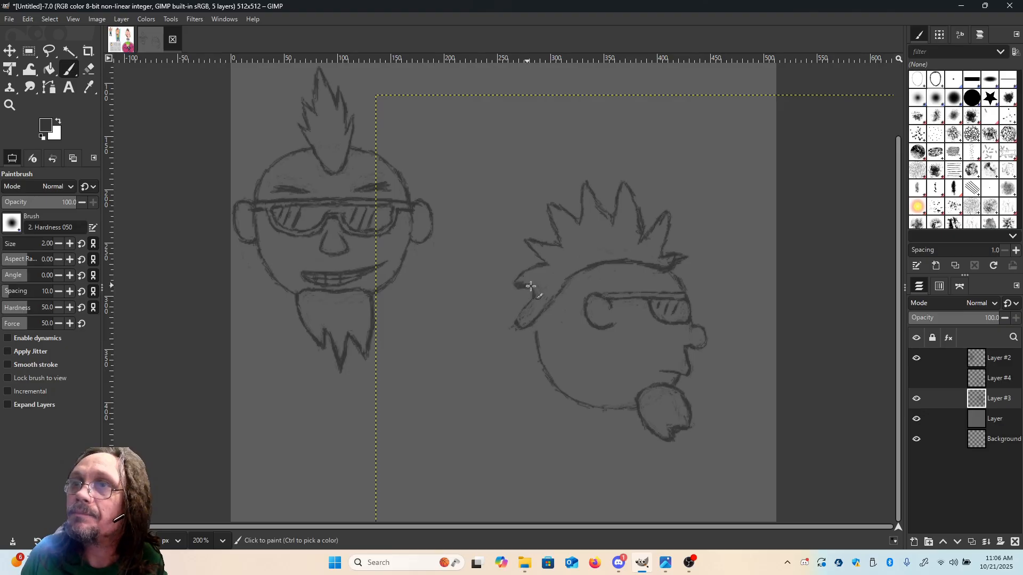
mouse_move(531, 292)
mouse_down()
mouse_move(541, 297)
mouse_move(512, 331)
mouse_move(531, 319)
mouse_up()
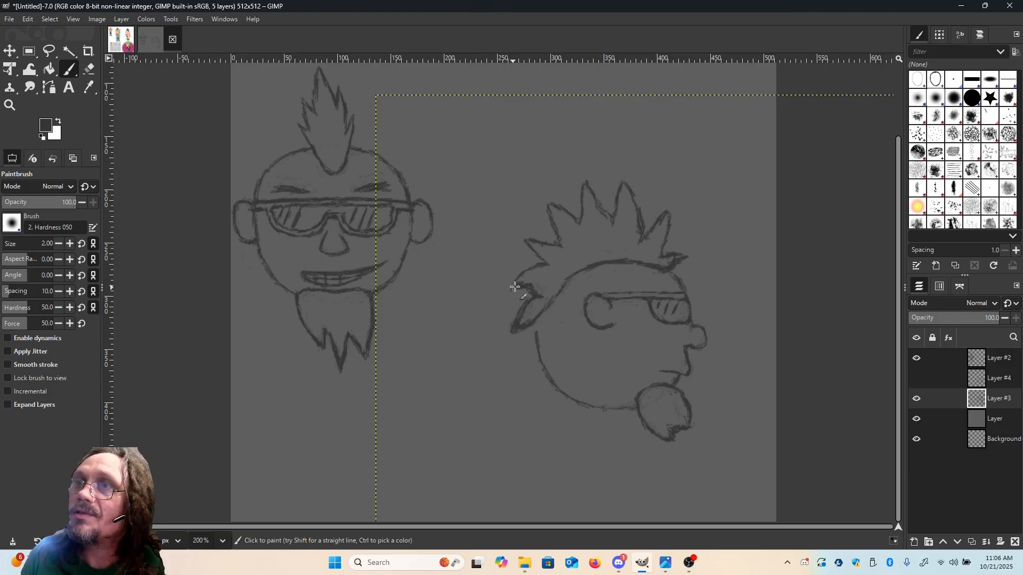
mouse_move(516, 280)
mouse_down()
mouse_move(519, 291)
mouse_move(531, 255)
mouse_up()
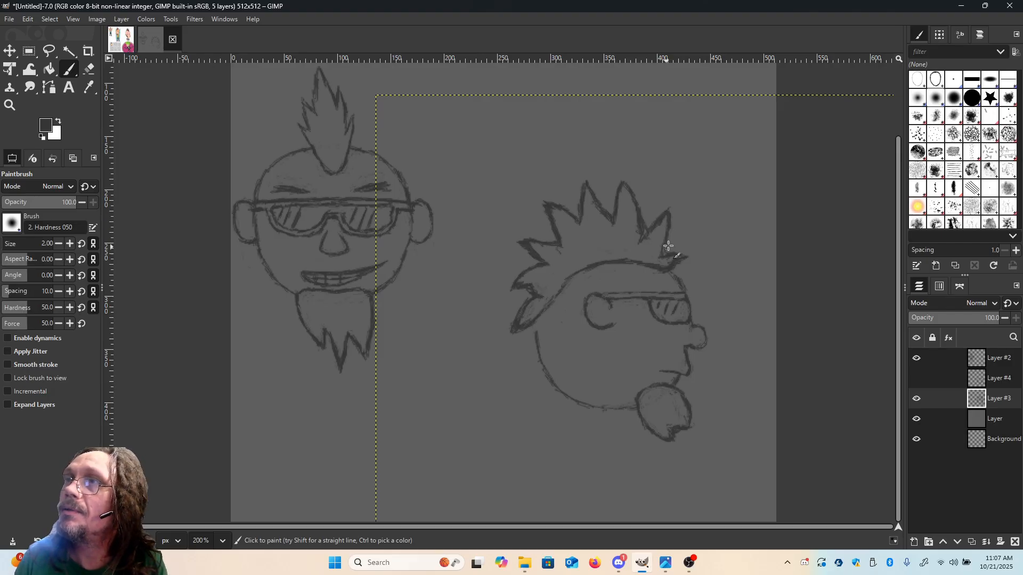
mouse_move(668, 257)
mouse_down()
mouse_move(691, 258)
mouse_move(670, 268)
mouse_up()
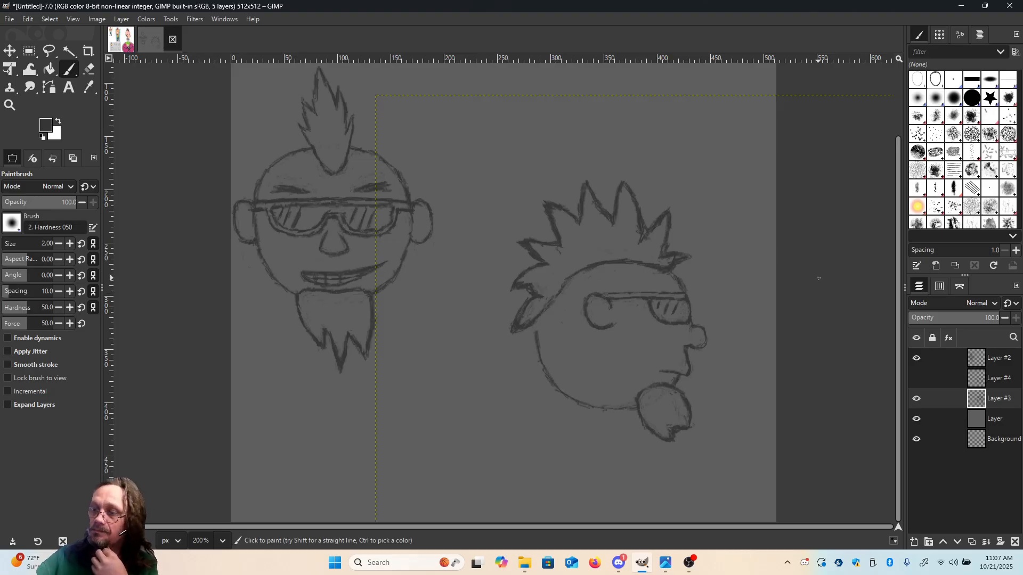
key(m)
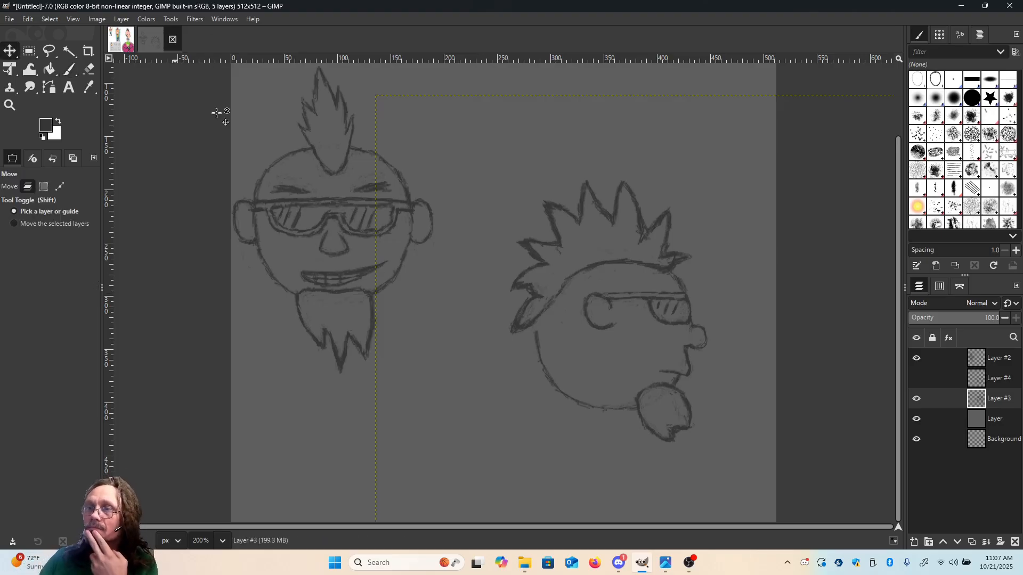
click(695, 561)
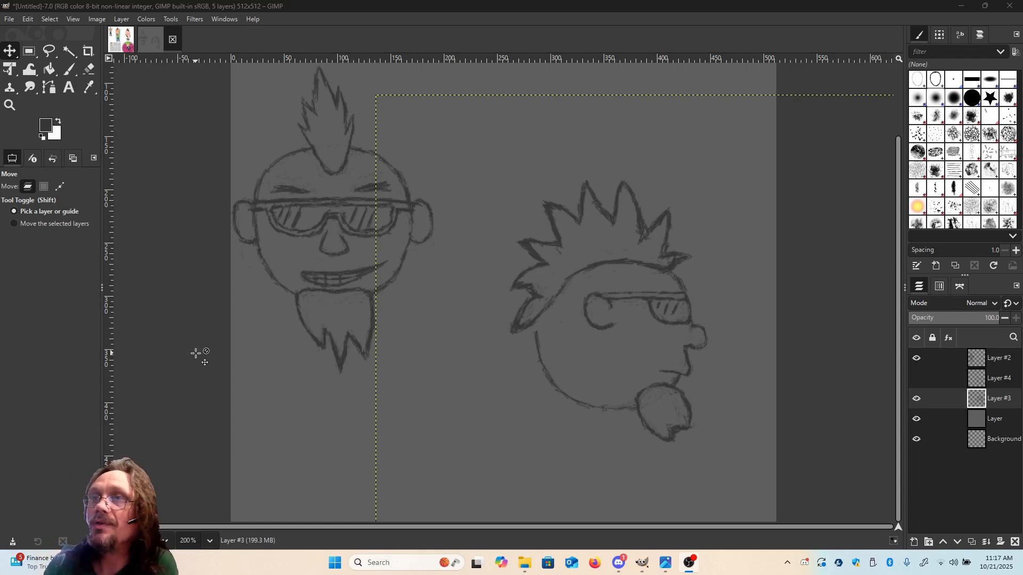
Close the lowest rear spike against the back of the head and darken the hairline up to the forehead.
key(p)
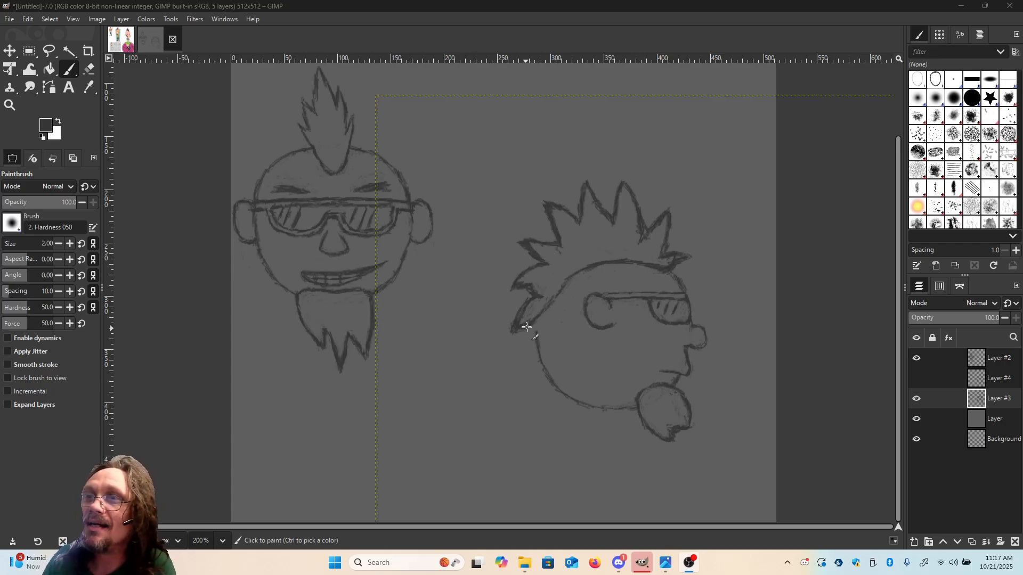
drag(517, 329, 510, 333)
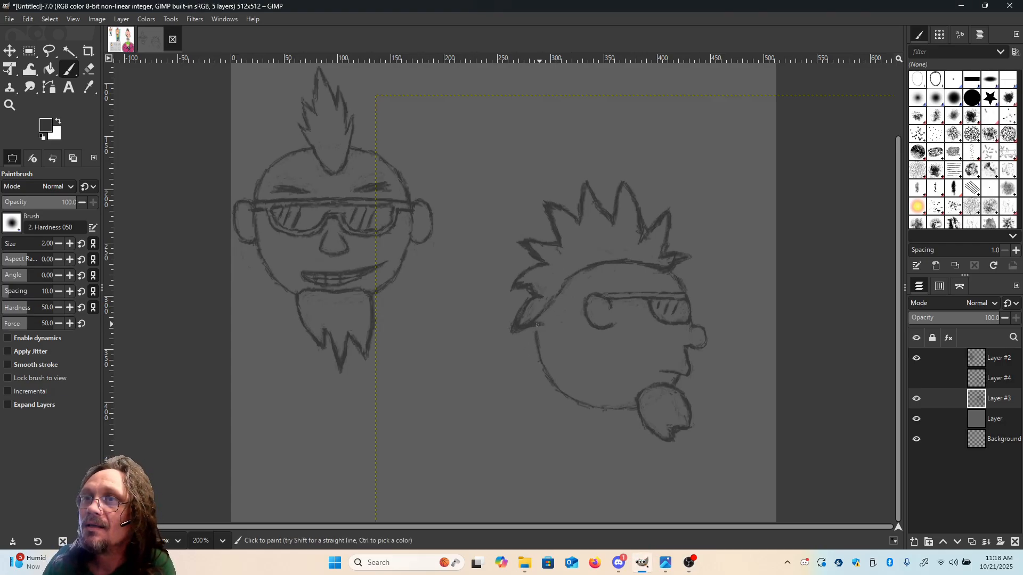
drag(537, 325, 552, 314)
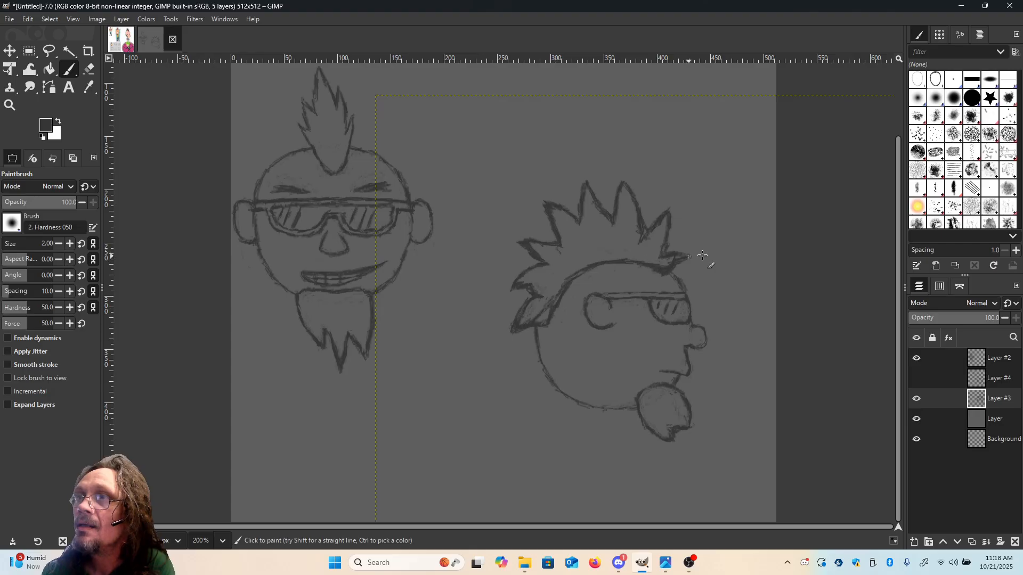
Erase the excess lines around the side-view mohawk's front spikes and hairline, and touch up the spike outline with the Paintbrush.
key(shift+e)
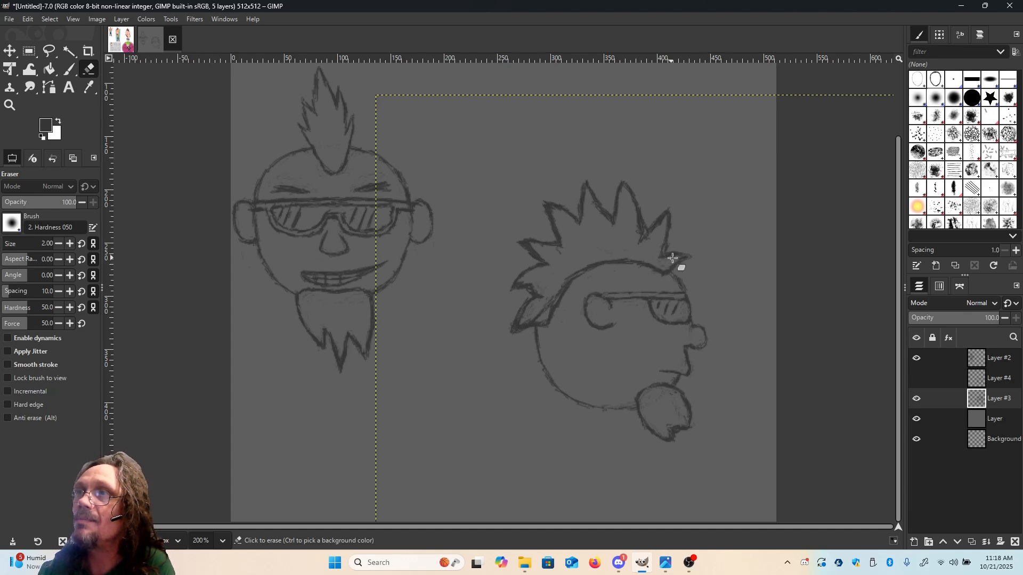
drag(664, 259, 666, 249)
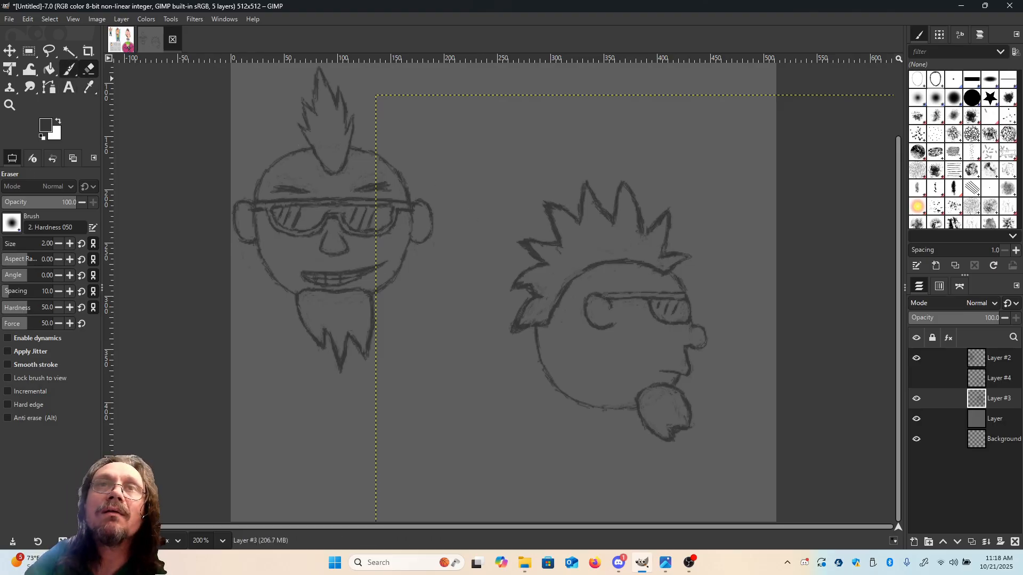
click(69, 69)
drag(643, 230, 653, 226)
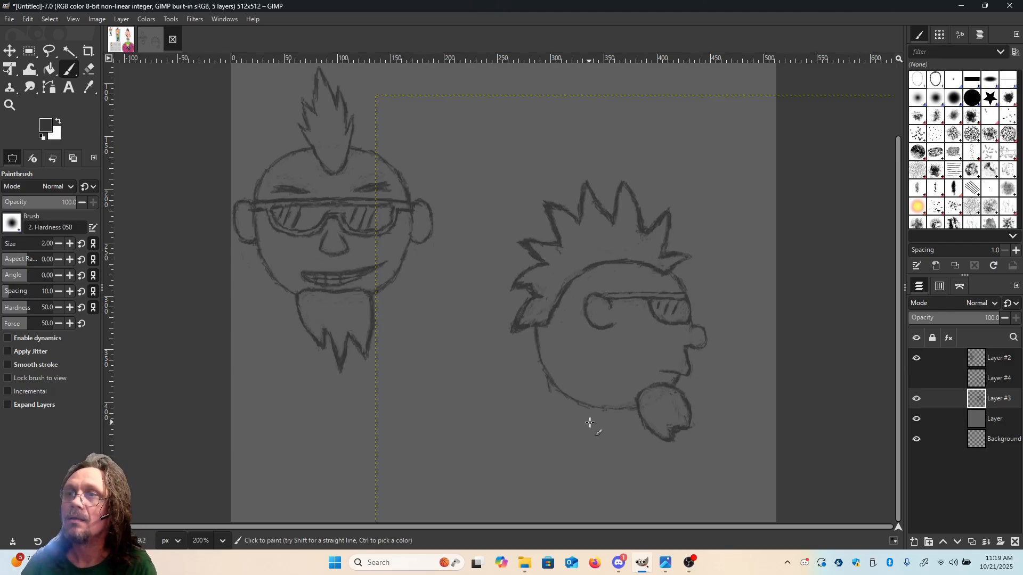
drag(609, 411, 611, 417)
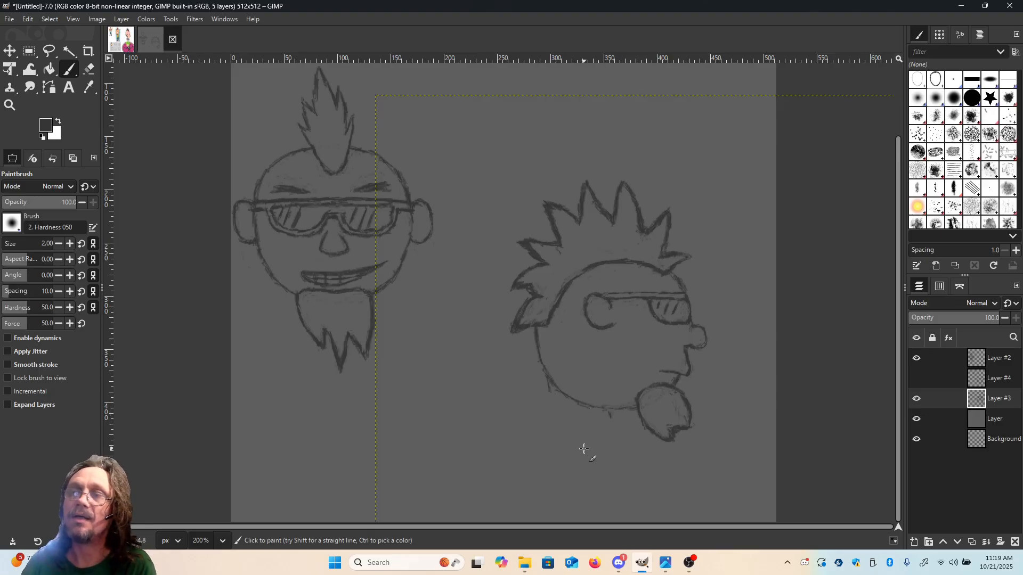
key(ctrl)
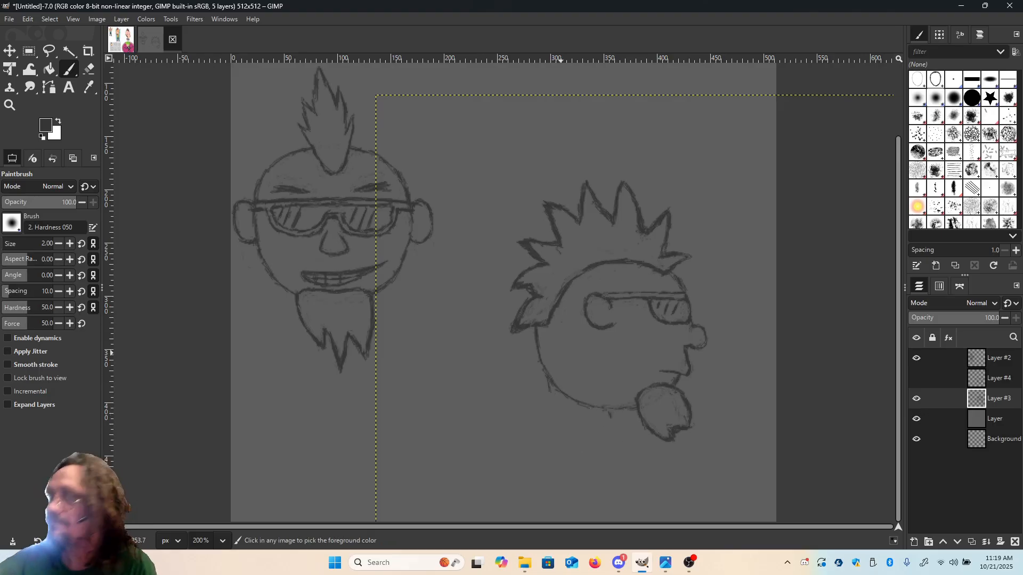
key(ctrl+z)
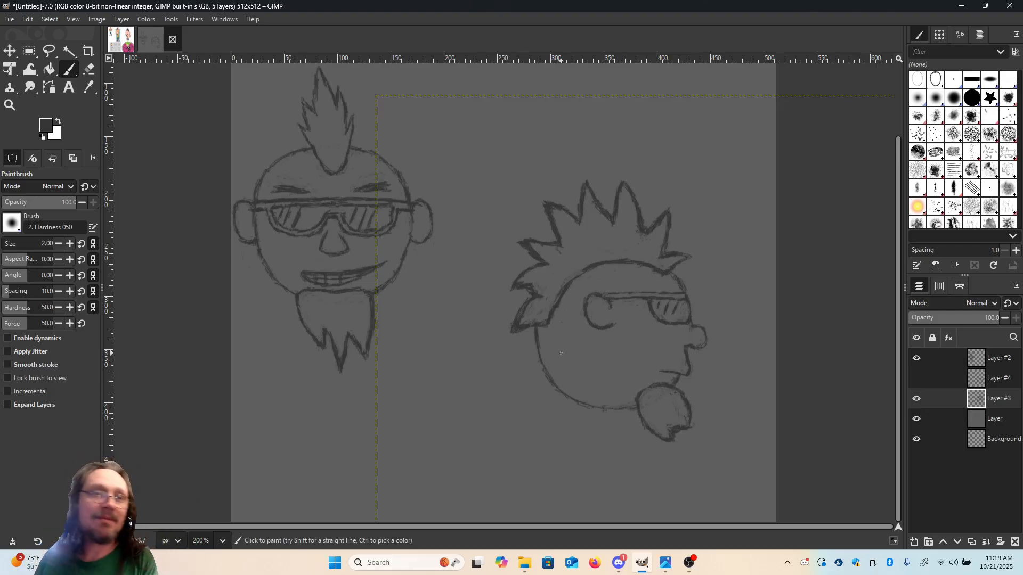
Move the side-view head up beside the front view, and show Layer #4 with its circle moved clear below the side view.
key(m)
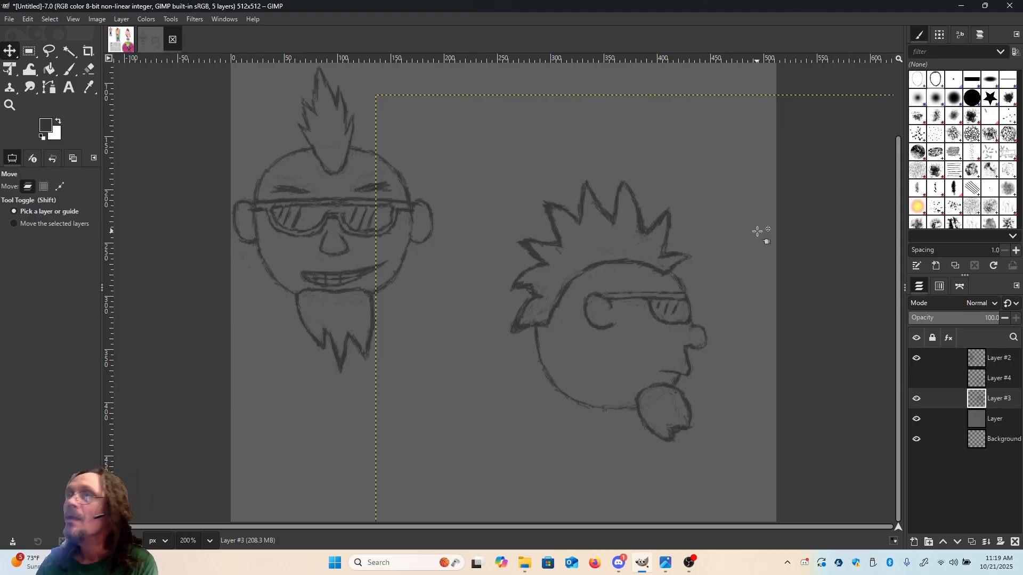
drag(606, 211, 553, 125)
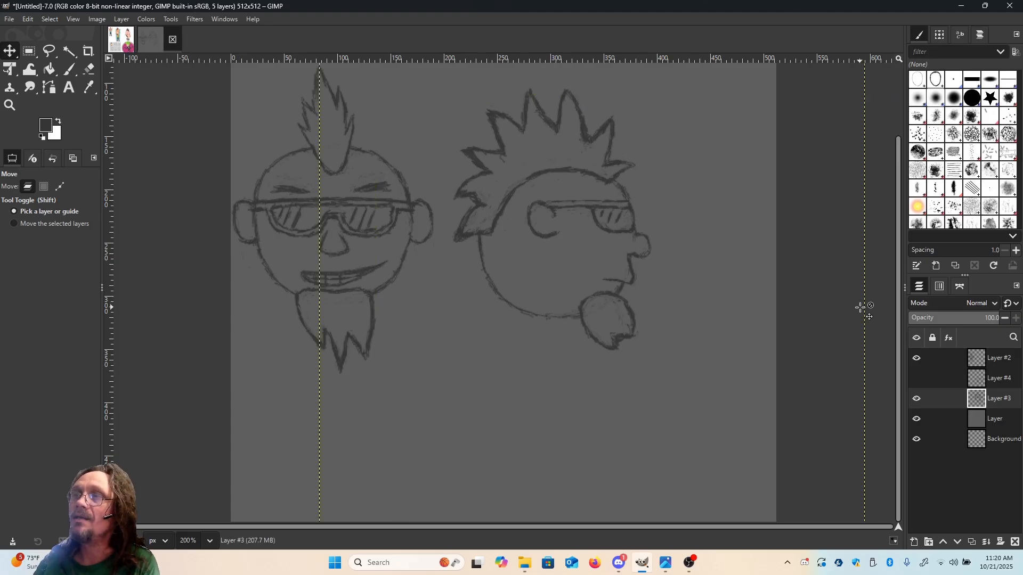
click(915, 378)
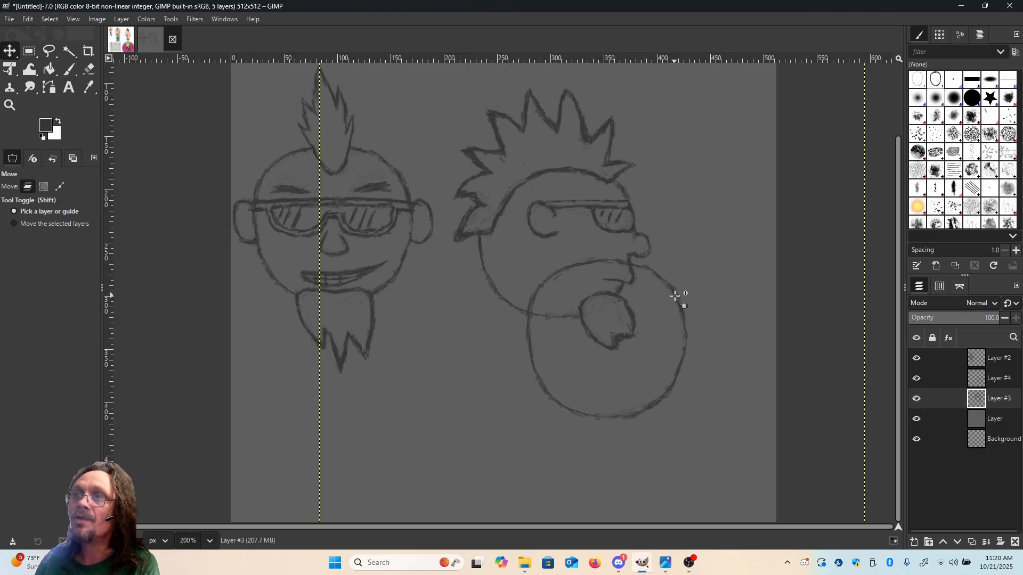
drag(675, 296, 742, 400)
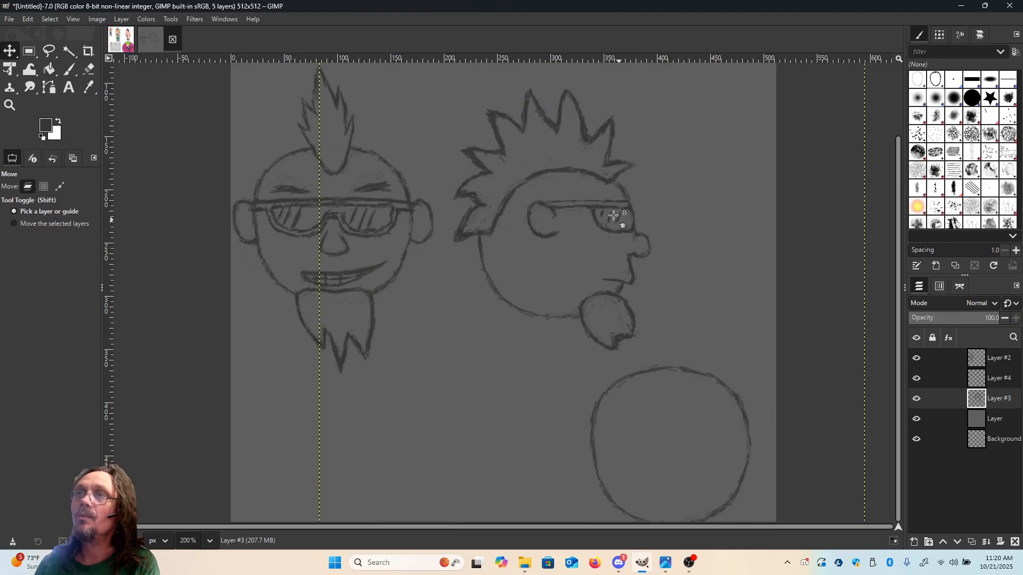
drag(585, 133, 568, 143)
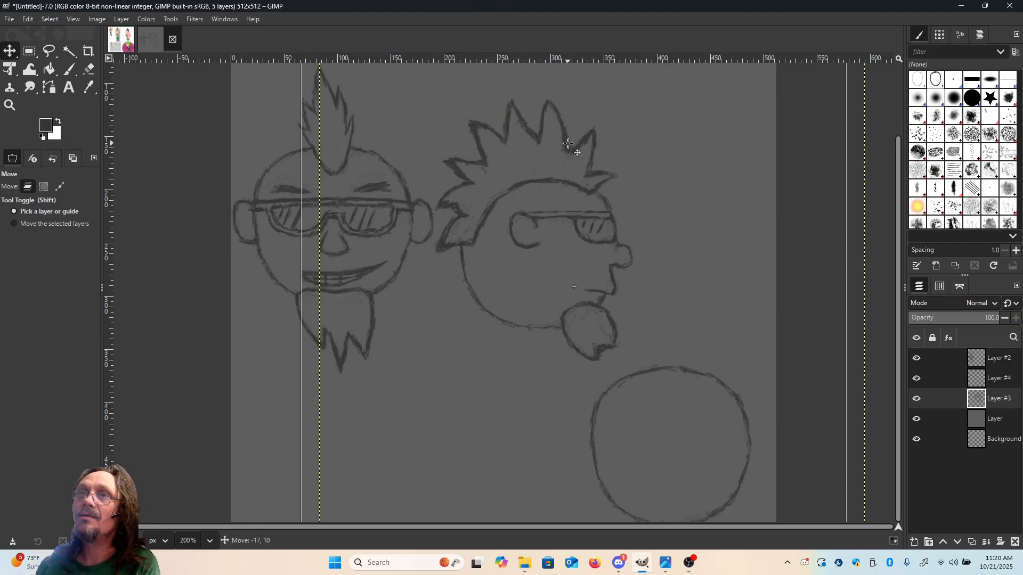
click(695, 374)
drag(695, 374, 735, 267)
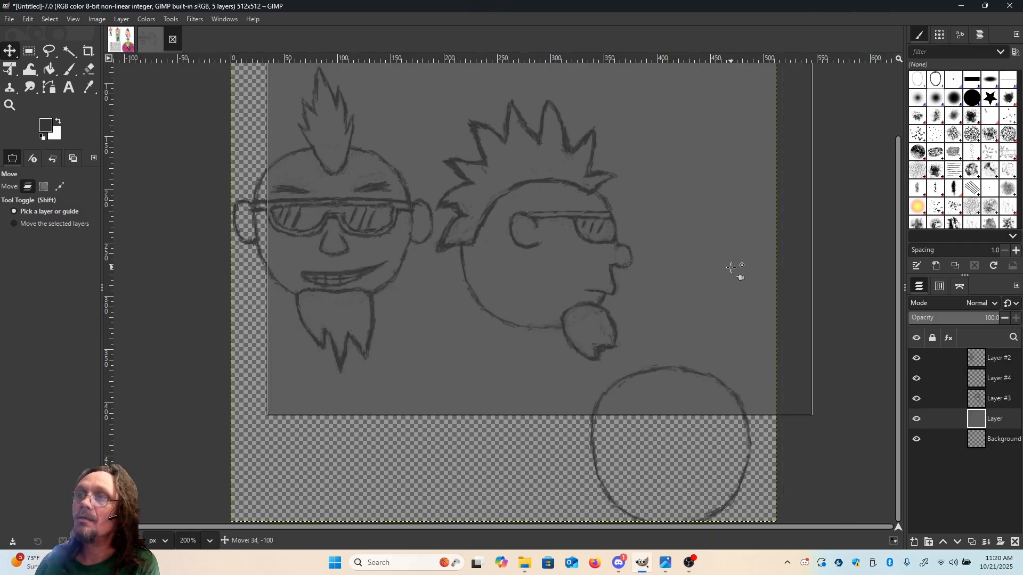
key(ctrl+z)
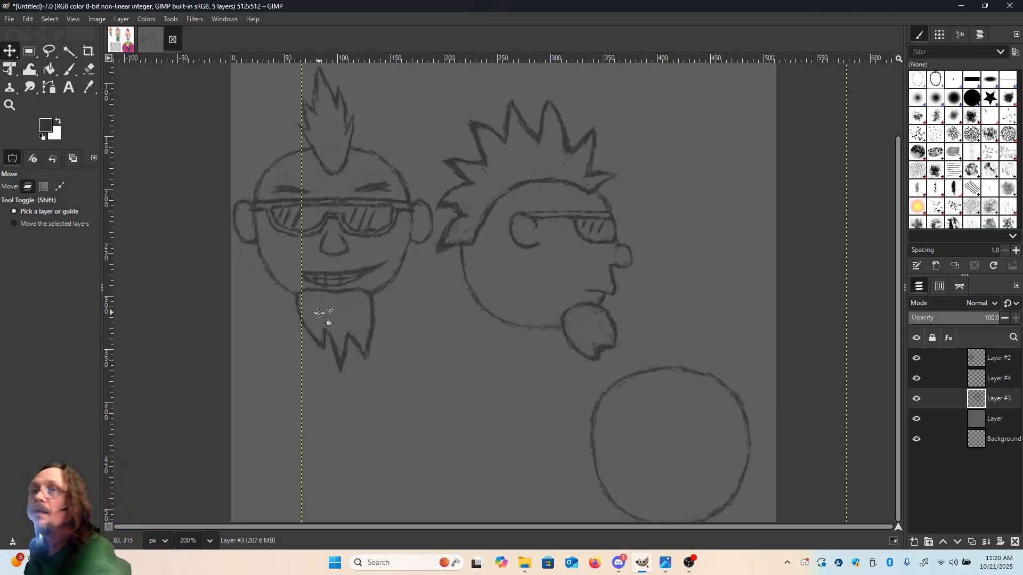
Move the front-view head and the side-view head up to the upper edge of the canvas, side by side.
click(208, 541)
click(207, 503)
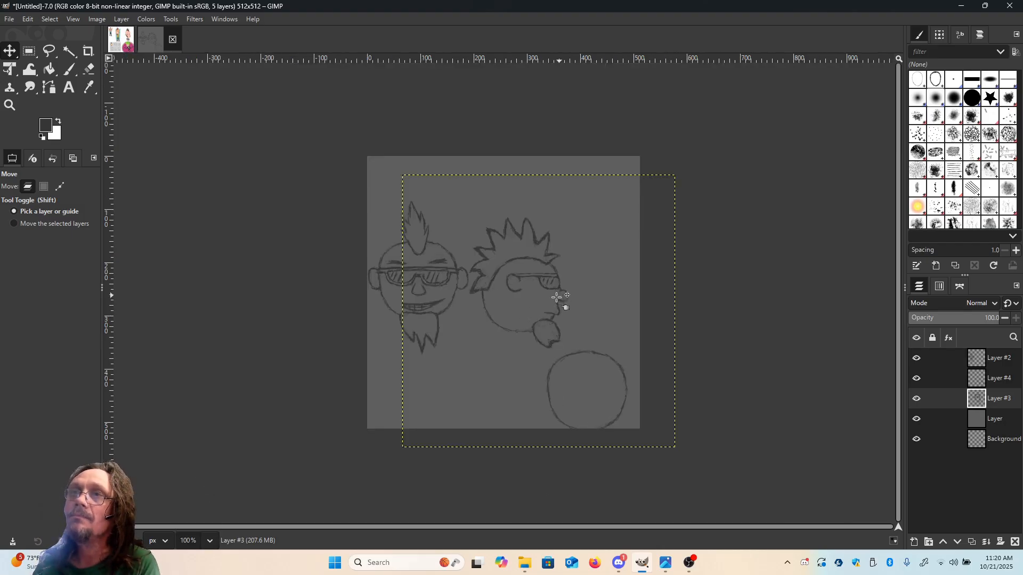
drag(438, 263, 438, 219)
click(482, 242)
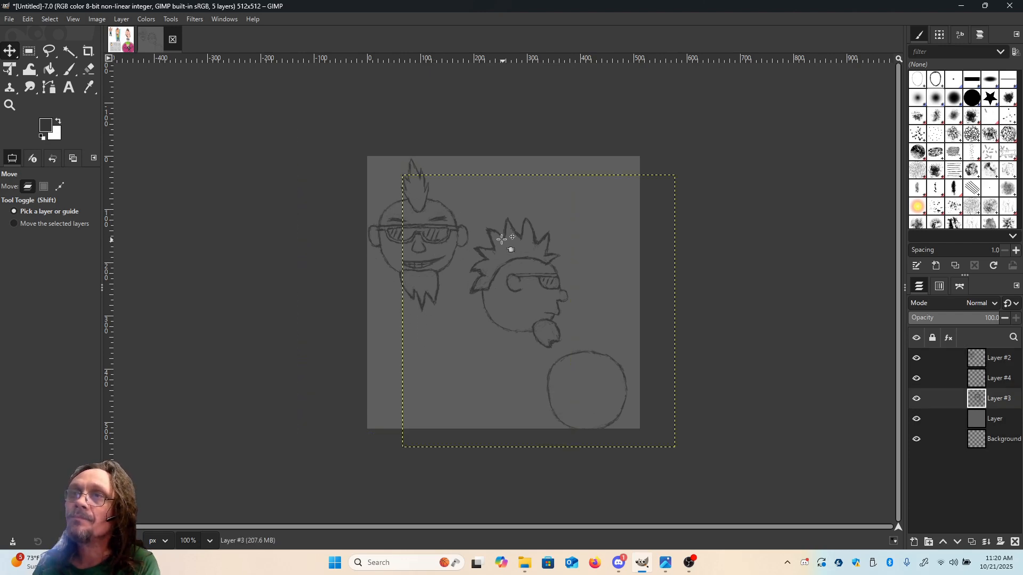
drag(495, 249, 501, 195)
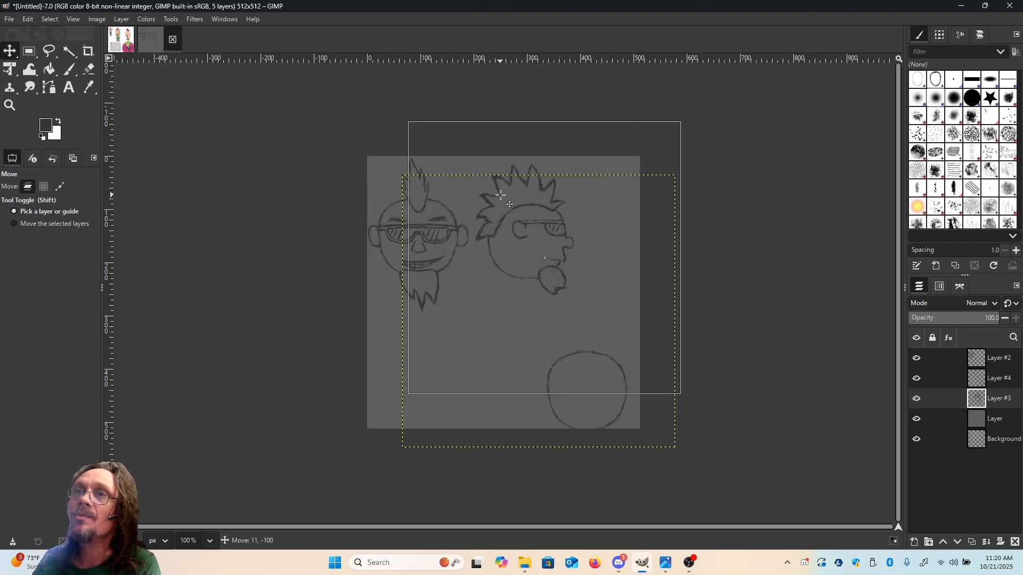
drag(500, 195, 501, 199)
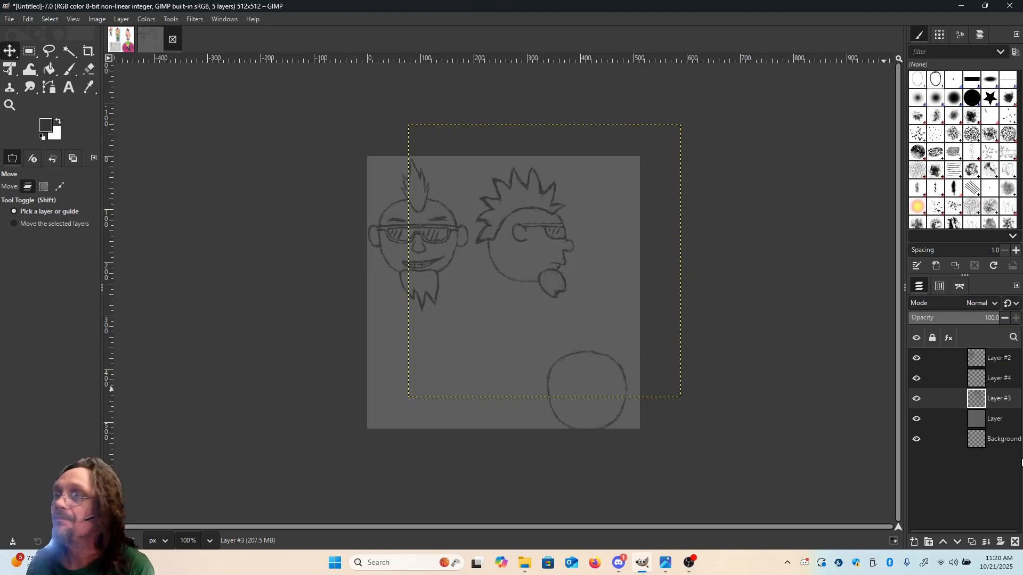
Try to scale Layer #2 with the front-view head to 256 × 256 px.
click(993, 377)
click(992, 355)
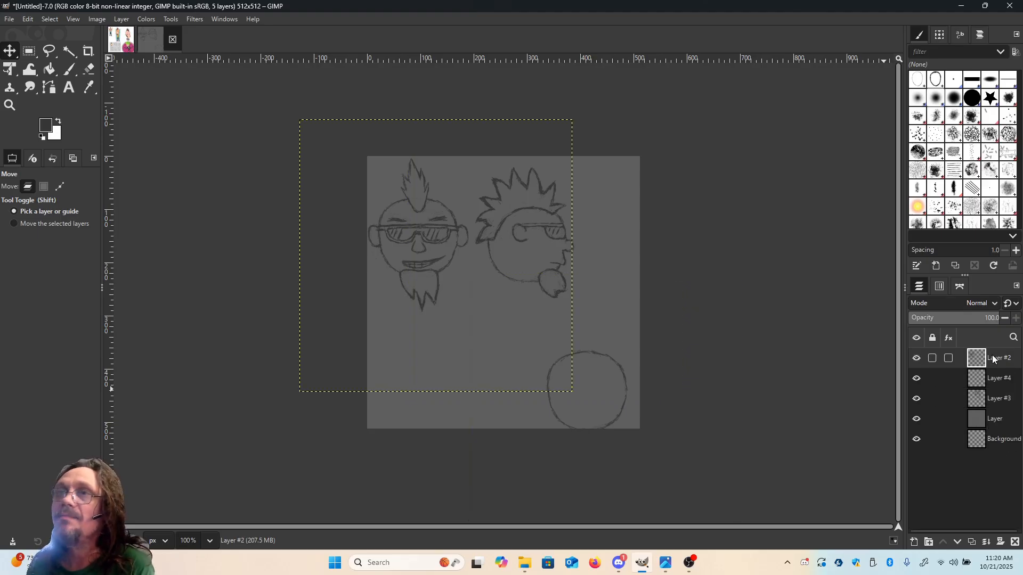
click(122, 19)
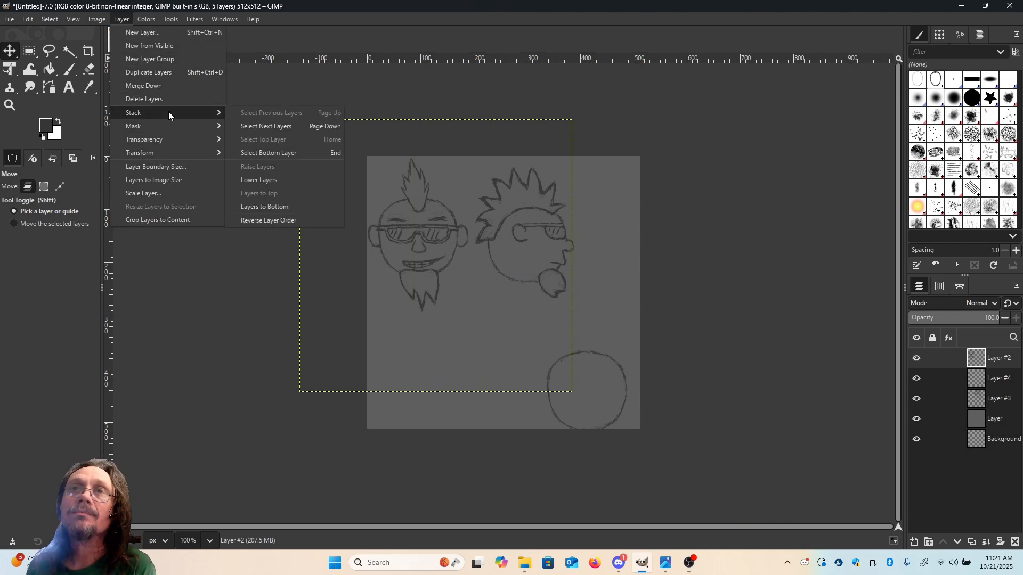
click(174, 193)
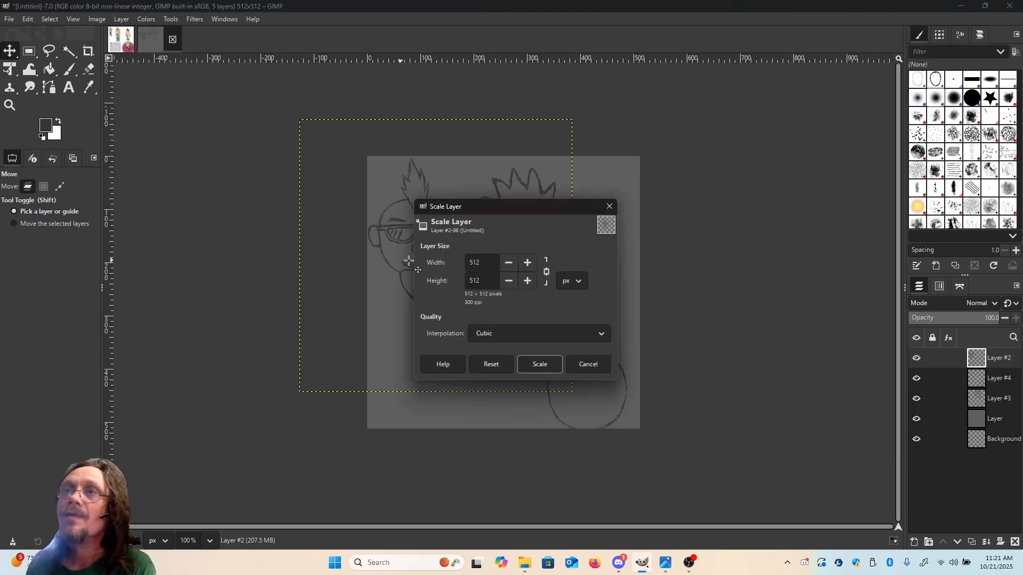
drag(490, 263, 460, 266)
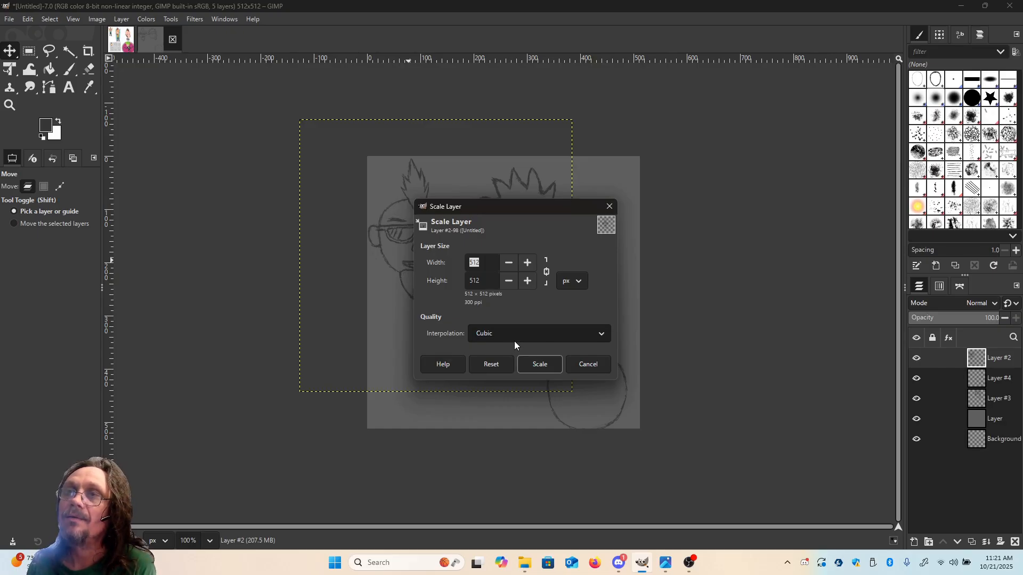
text(256)
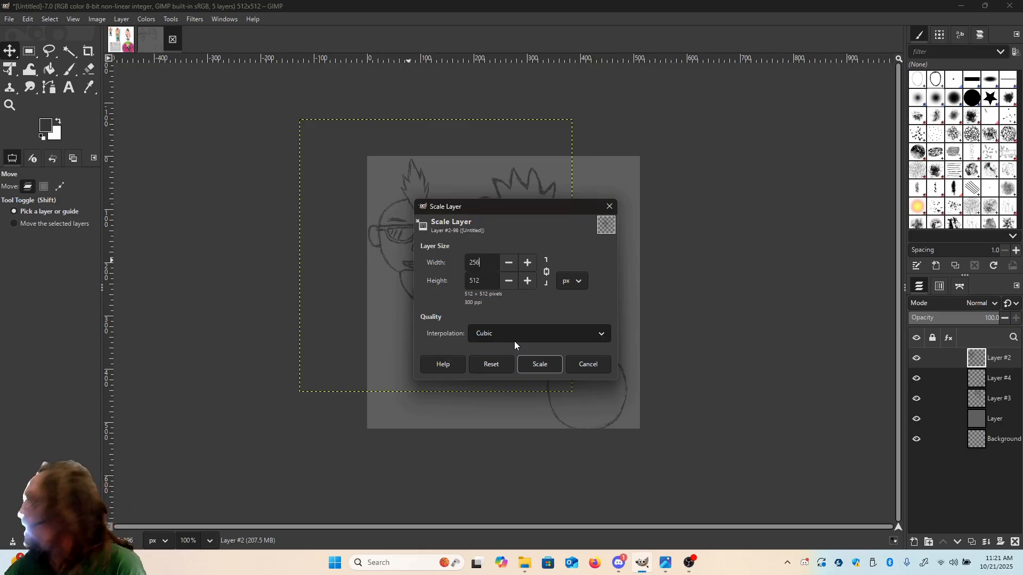
click(542, 365)
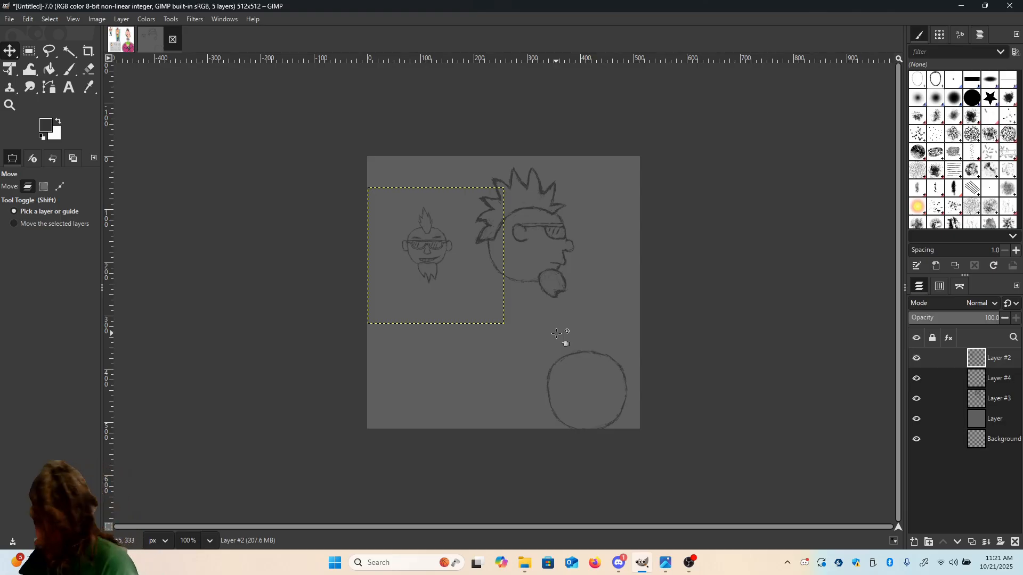
key(ctrl+z)
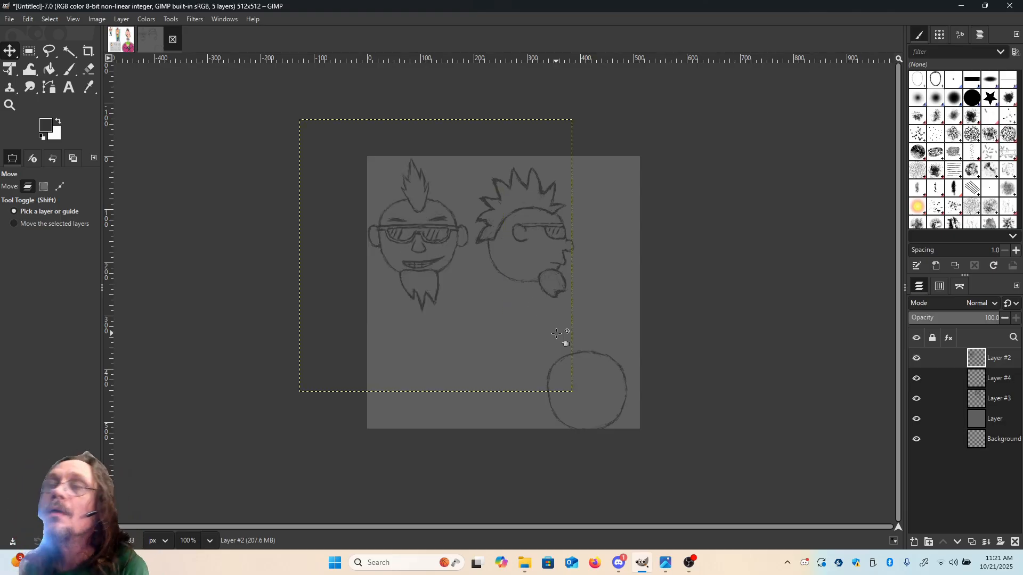
Scale Layer #2 with the front-view head to 368 × 368 px.
click(121, 18)
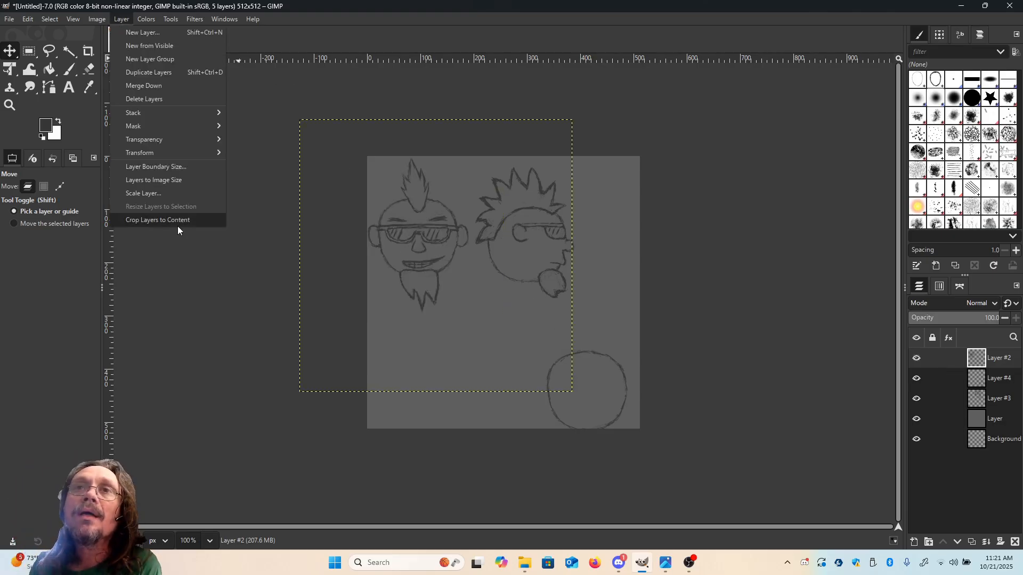
click(160, 192)
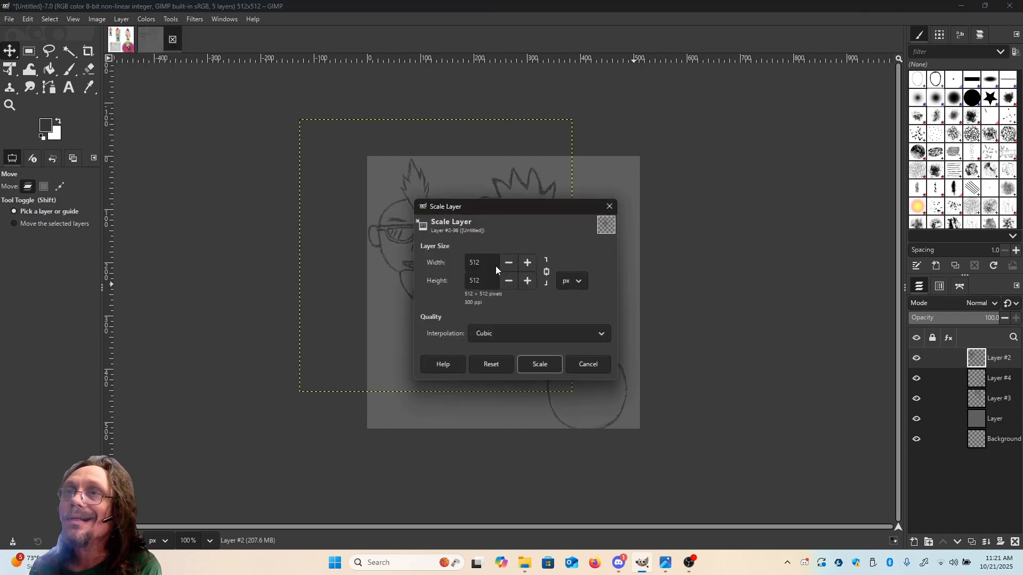
drag(482, 262, 430, 265)
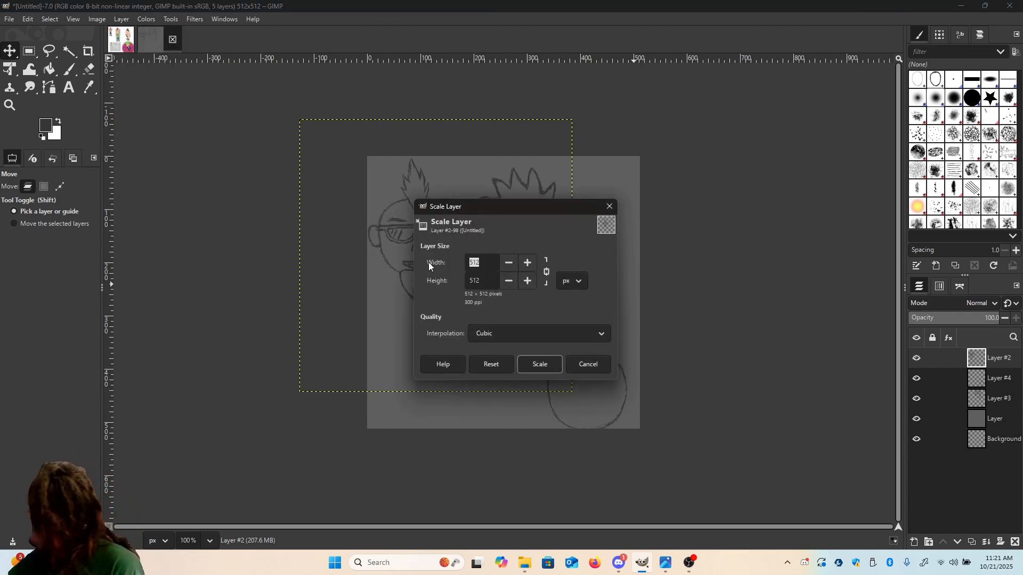
text(368)
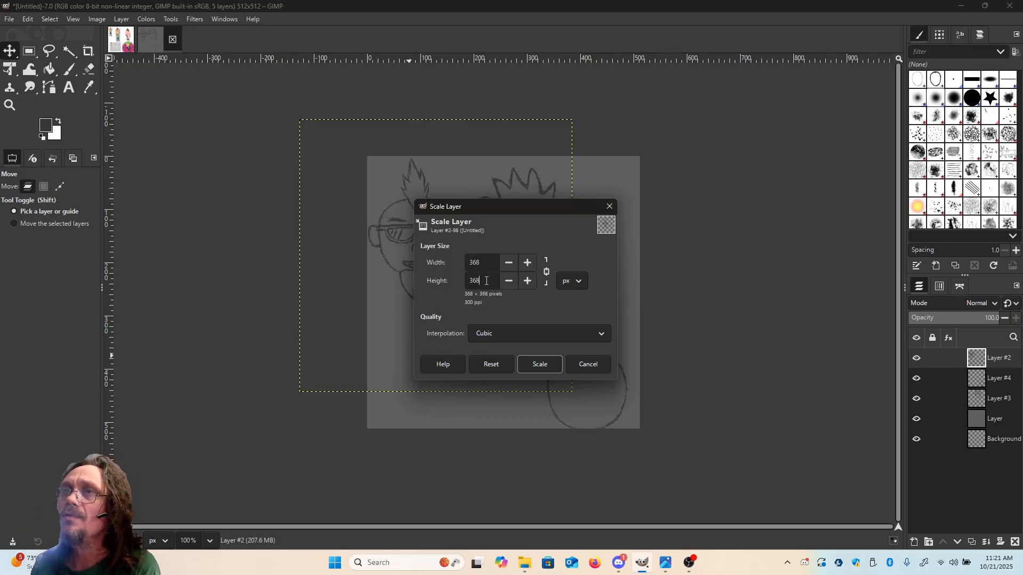
click(539, 365)
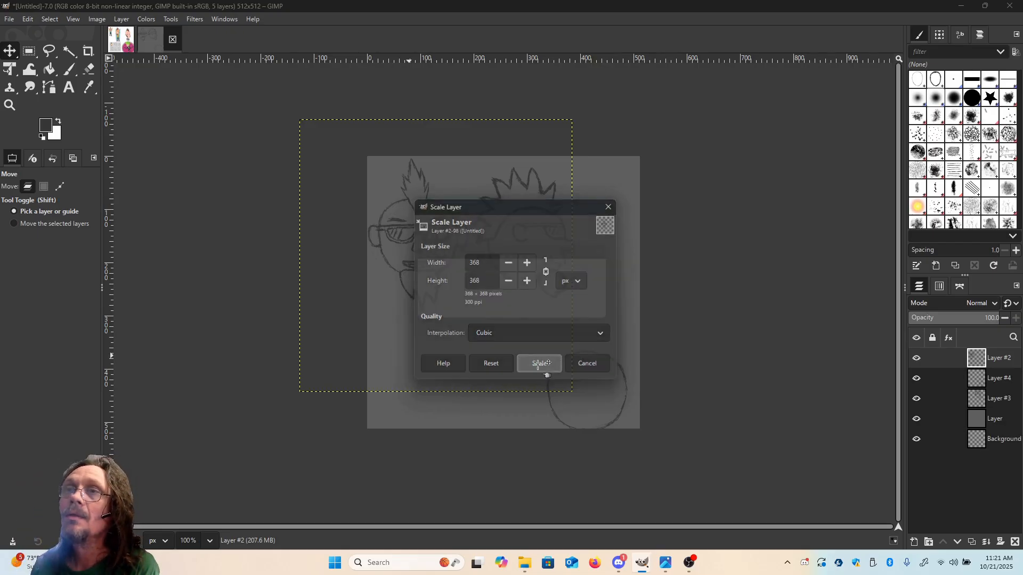
Scale Layer #3 with the side-view head to 368 × 368 px.
click(1001, 379)
click(1001, 400)
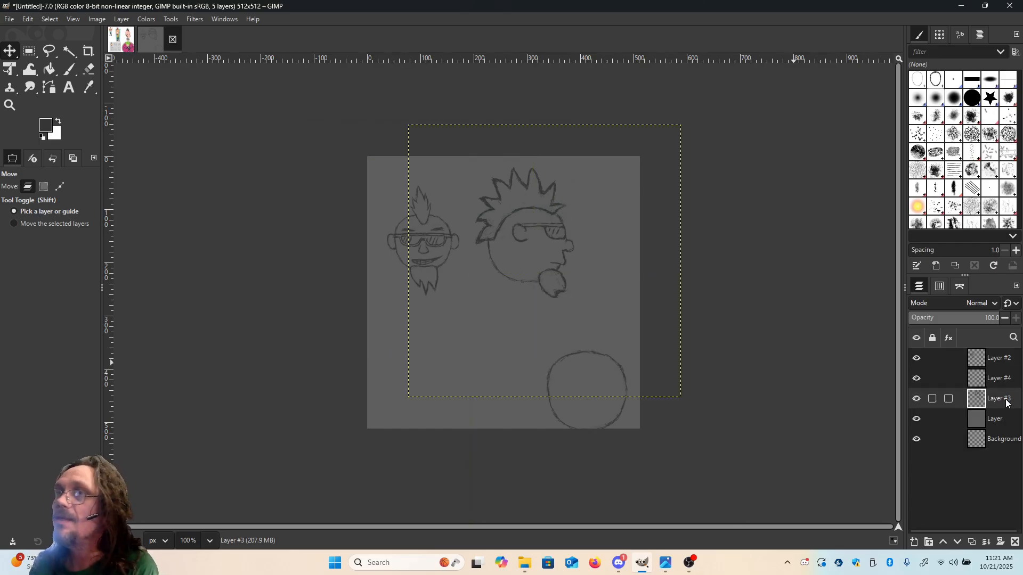
click(122, 19)
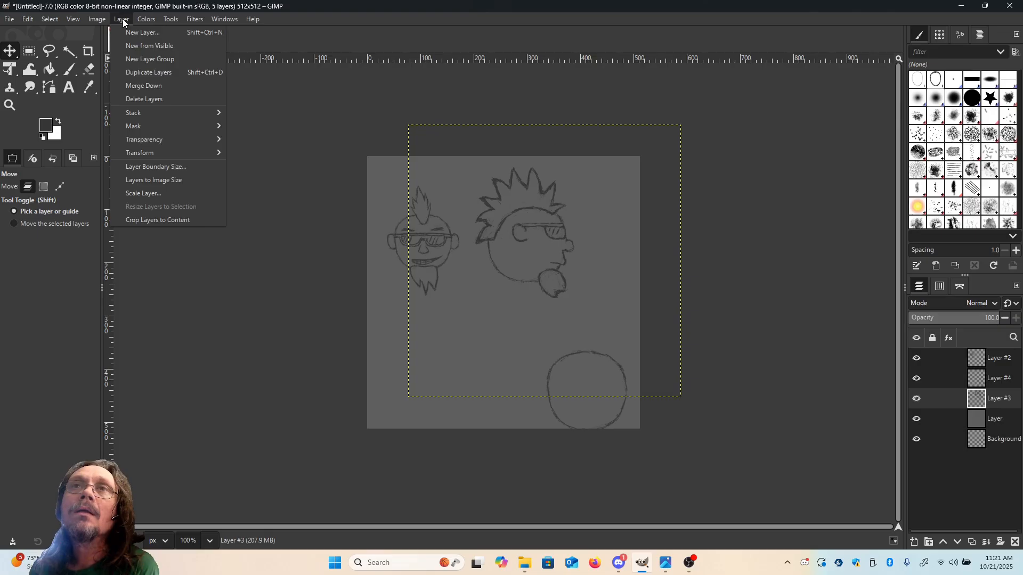
click(167, 193)
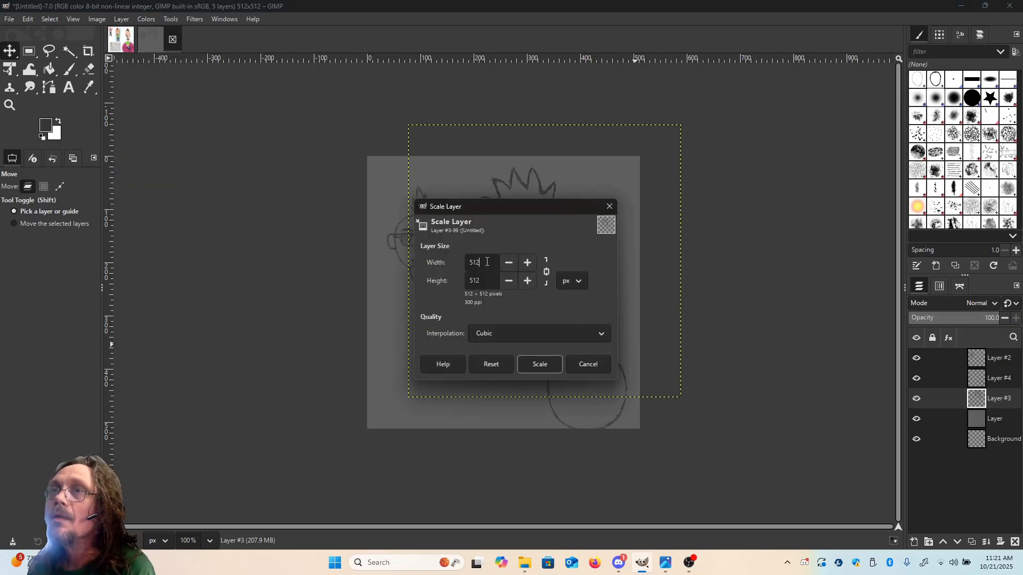
drag(486, 261, 457, 258)
text(368)
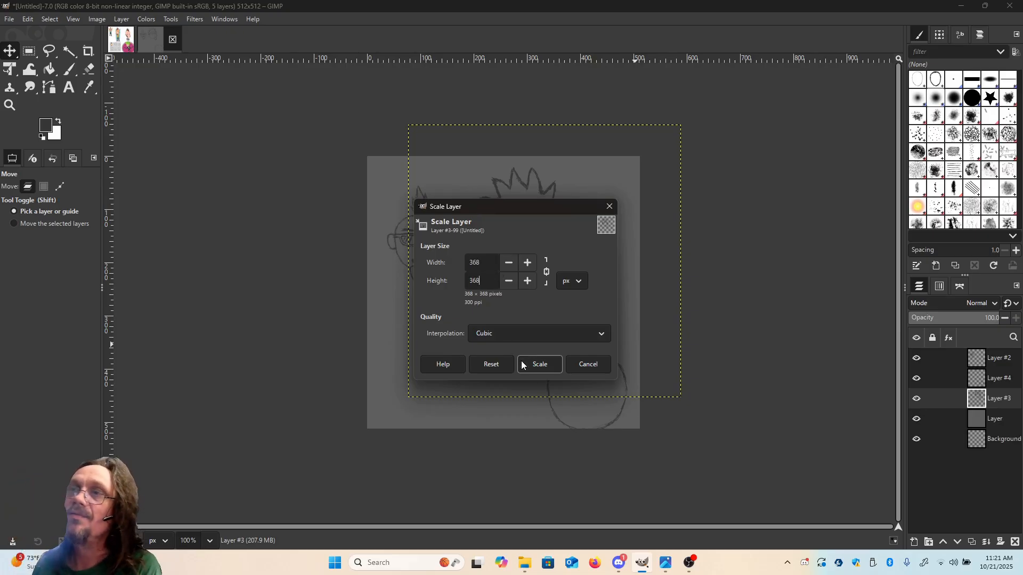
click(539, 368)
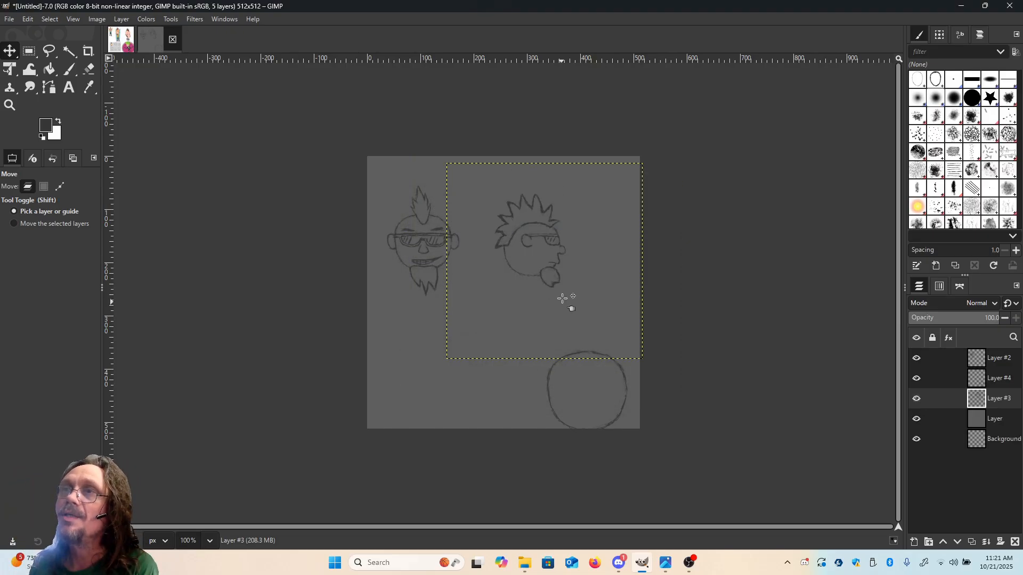
Scale Layer #4 with the plain head circle to 368 × 368 px.
click(999, 380)
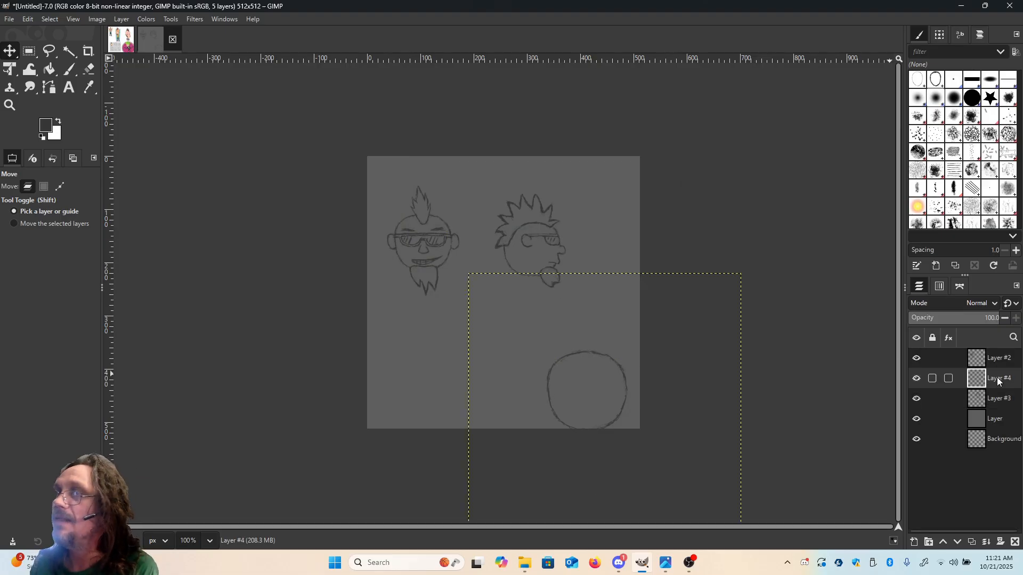
click(116, 20)
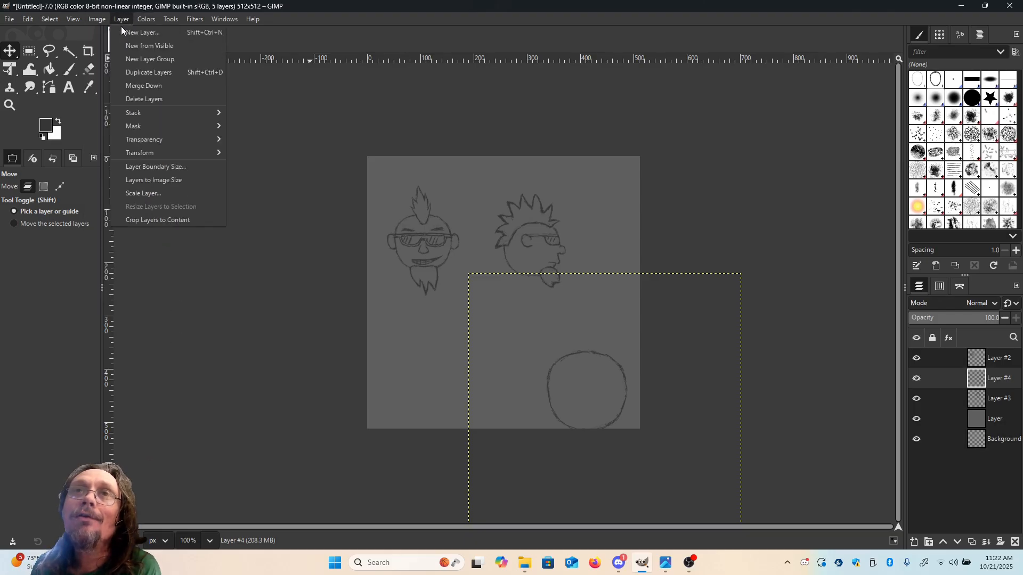
click(143, 192)
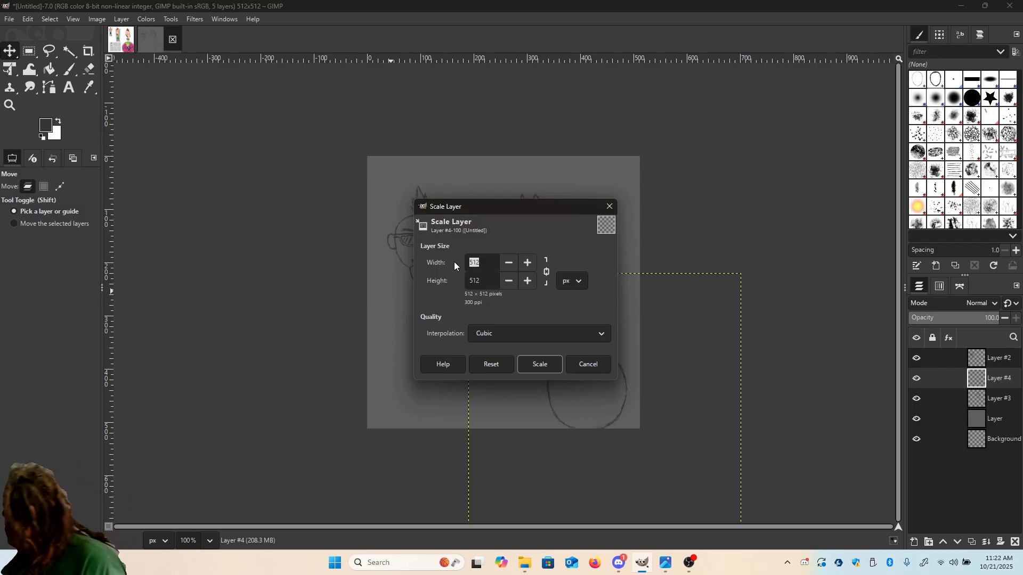
text(368)
key(Tab)
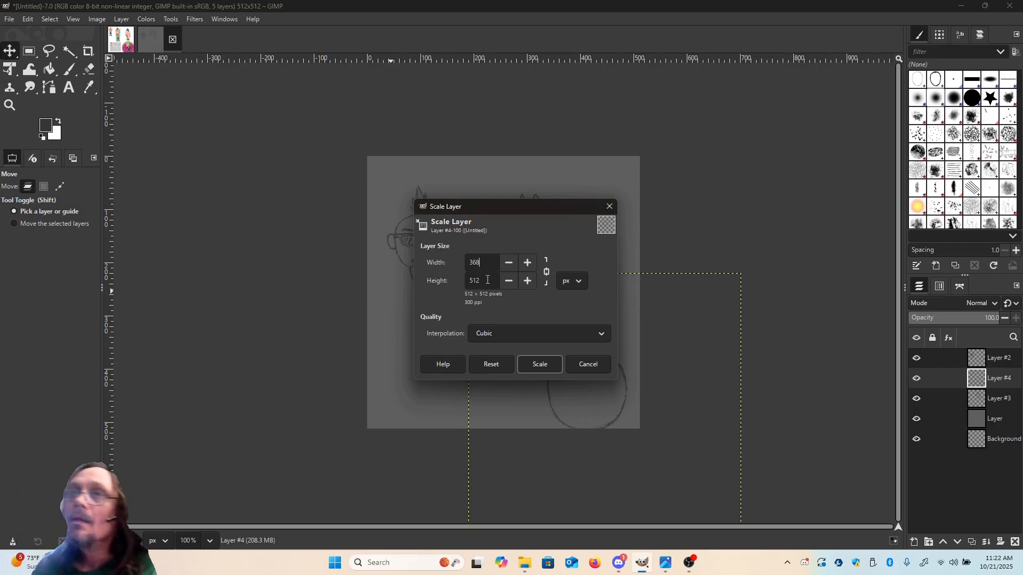
text(368)
click(534, 364)
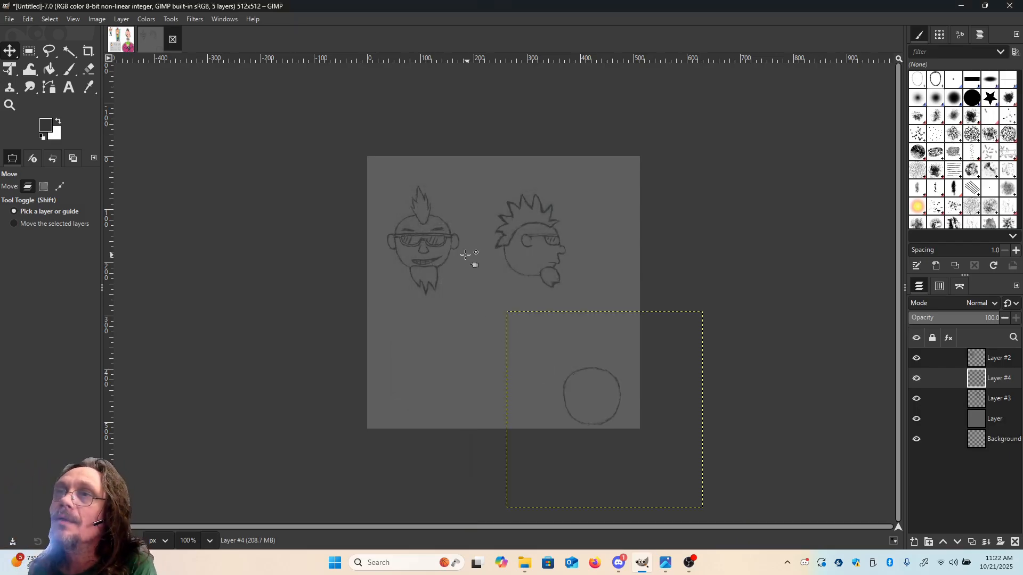
Move the front-view head into the canvas's upper-left corner and the side-view head up beside it at matching height.
drag(439, 229, 427, 205)
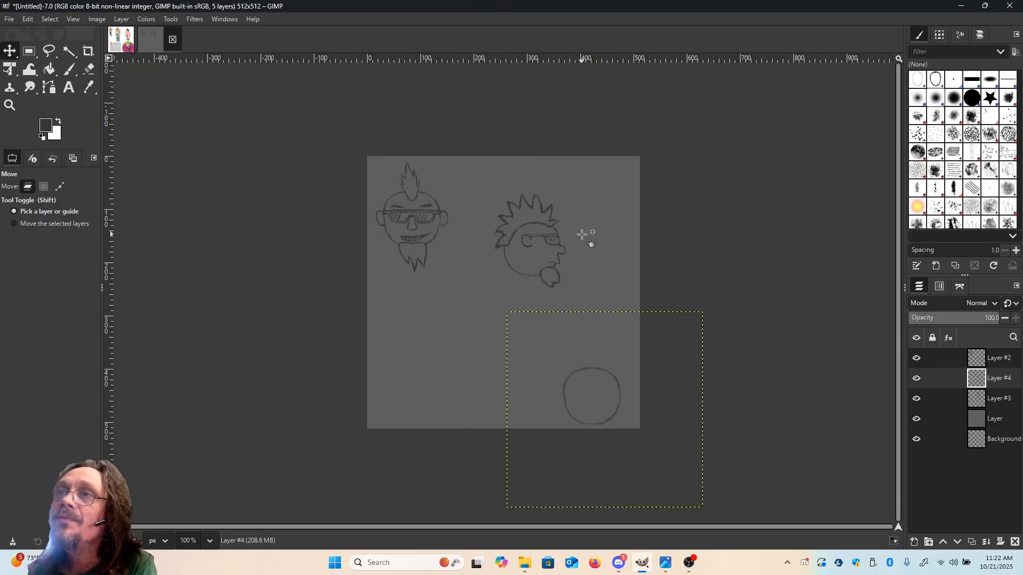
click(524, 237)
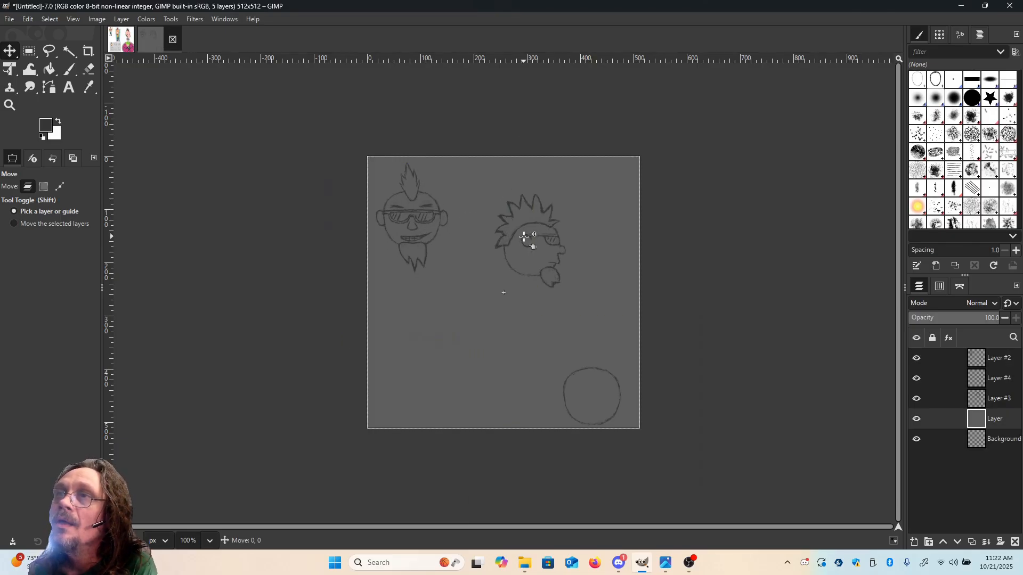
drag(554, 238, 554, 238)
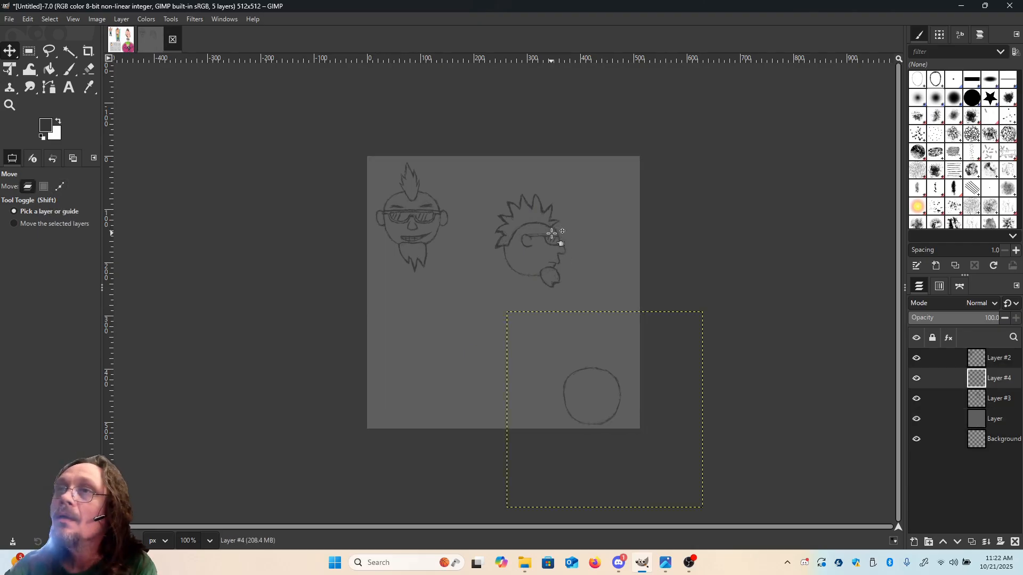
drag(552, 239, 552, 239)
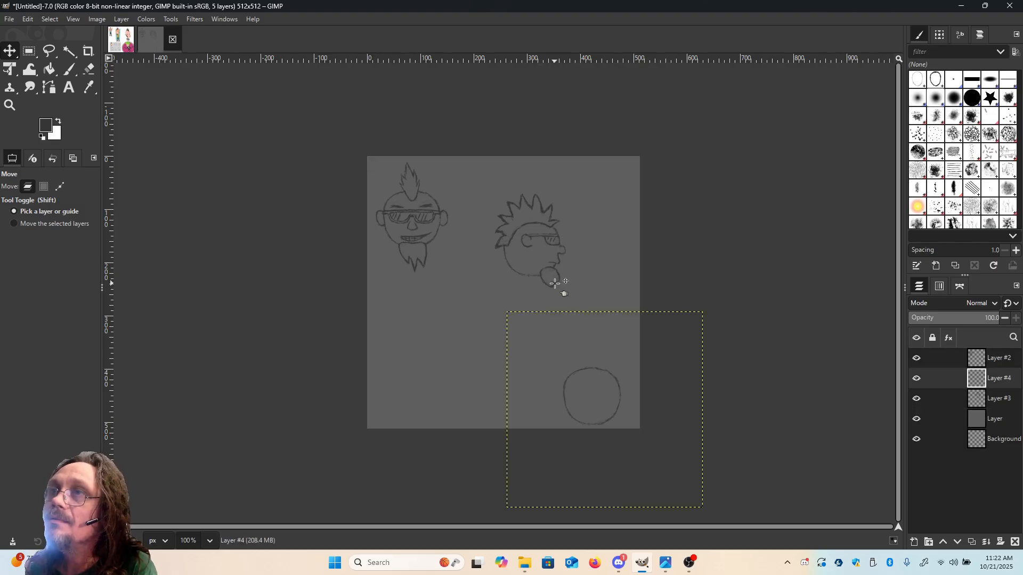
drag(555, 283, 527, 263)
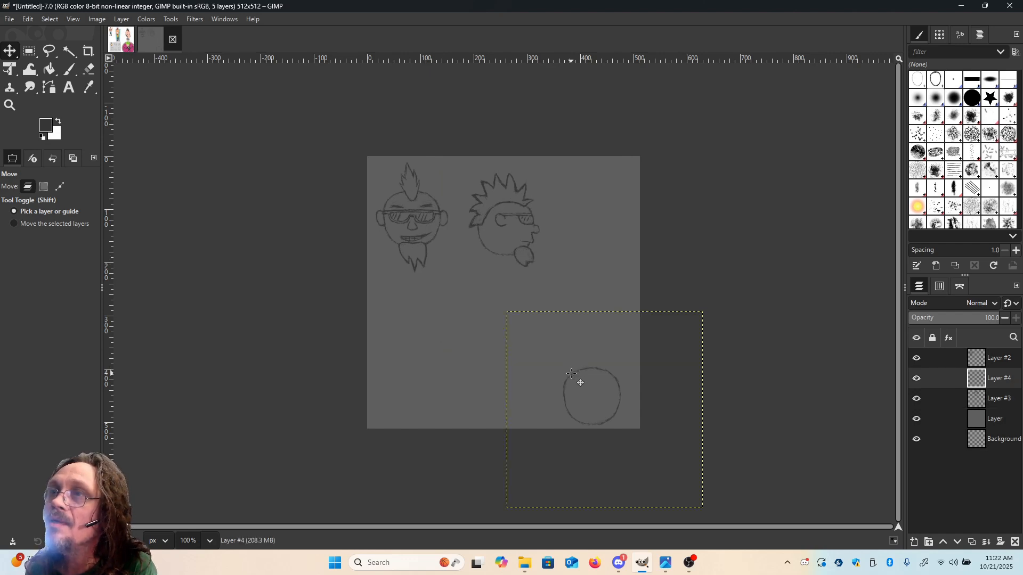
Move the plain head circle to the open area of the canvas below the side-view head.
drag(571, 374, 568, 204)
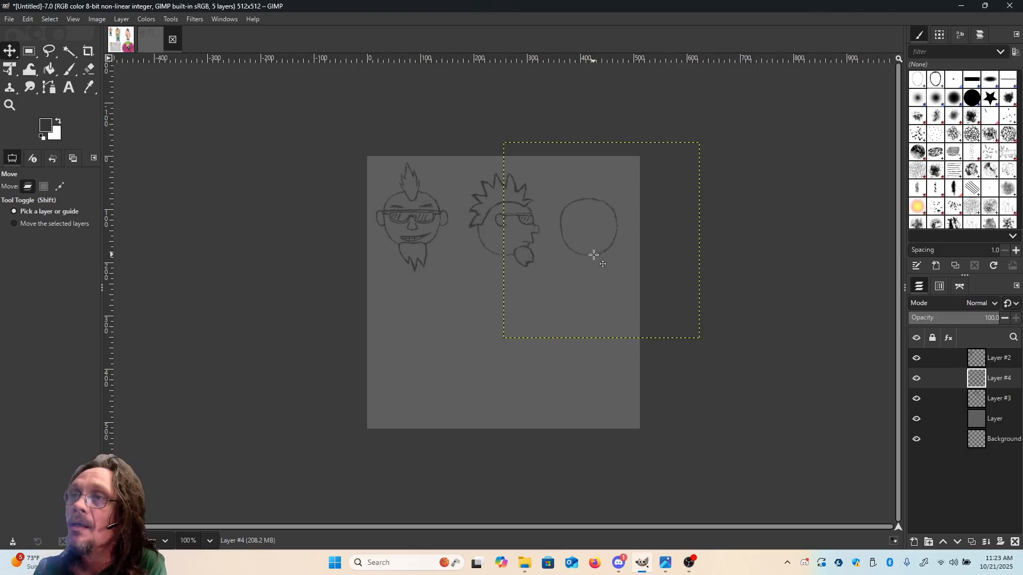
drag(594, 254, 522, 369)
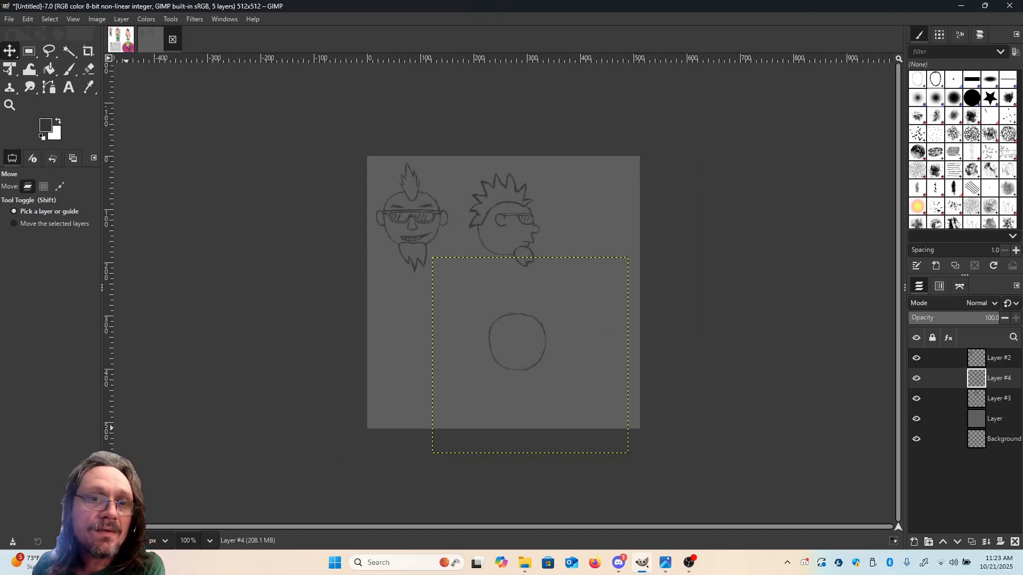
key(alt+Tab)
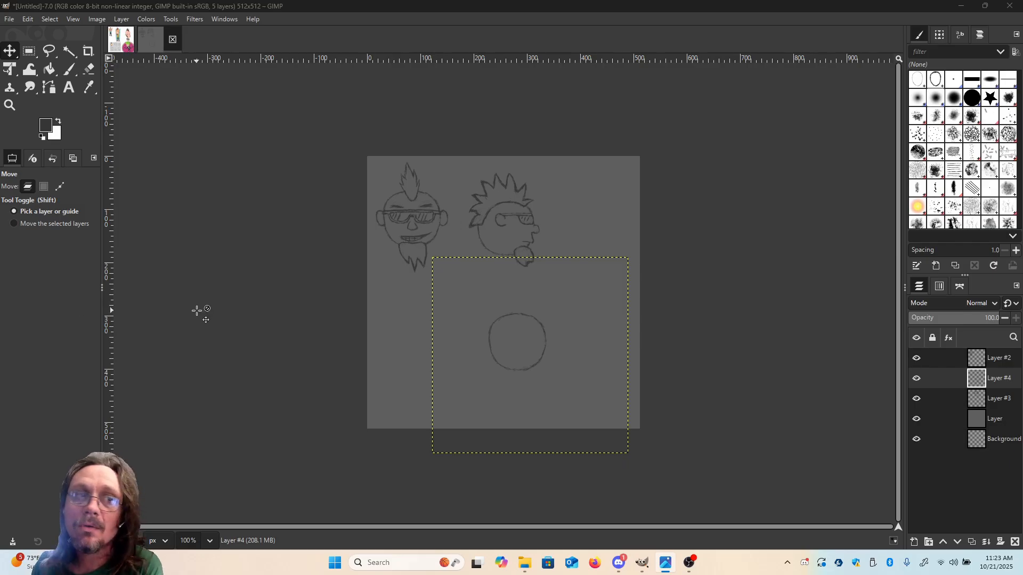
click(211, 541)
click(206, 460)
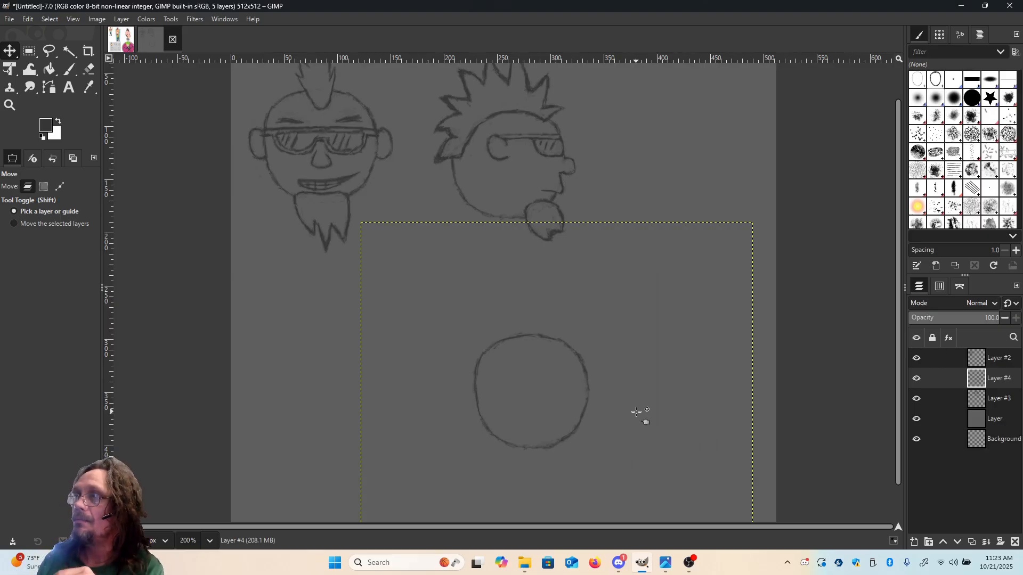
Toggle Layer #4's visibility off and on to check which drawing it holds.
click(915, 382)
click(915, 383)
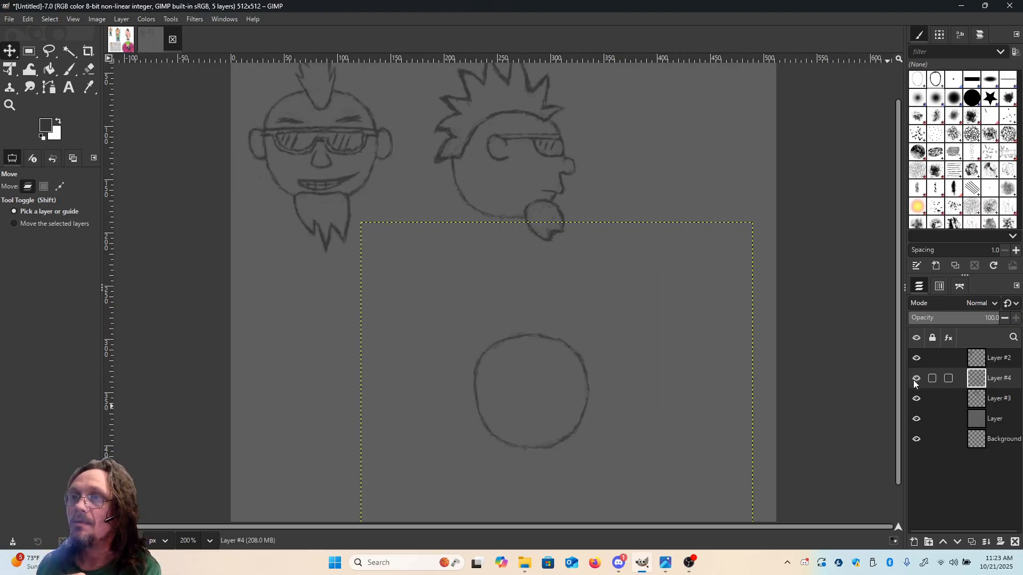
click(915, 382)
click(915, 383)
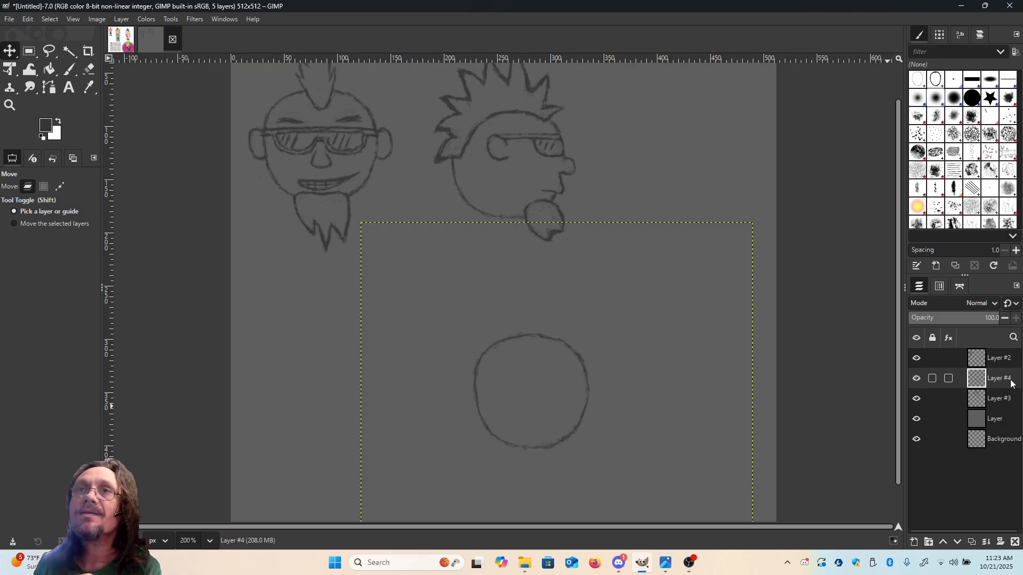
key(p)
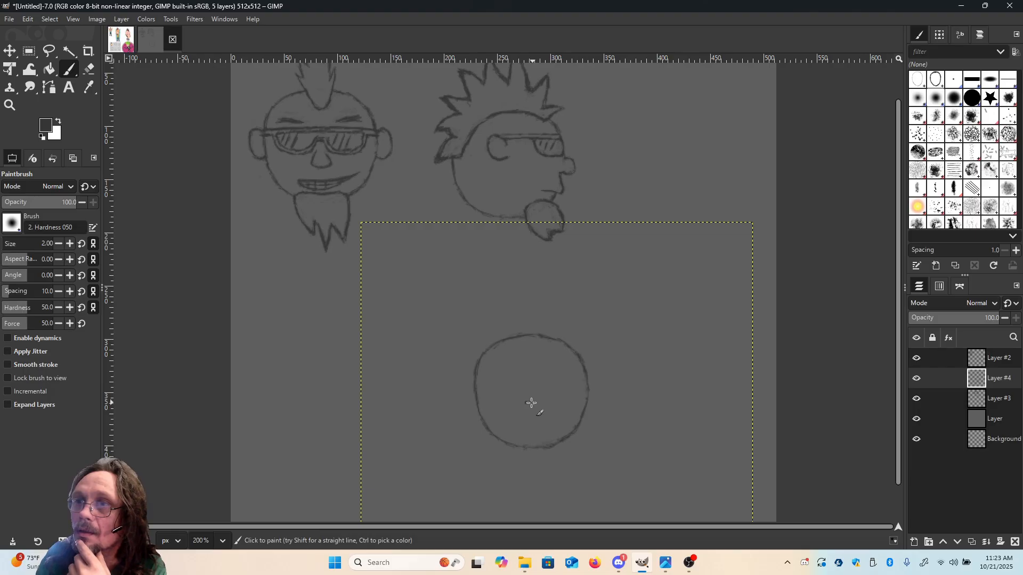
drag(522, 394, 535, 402)
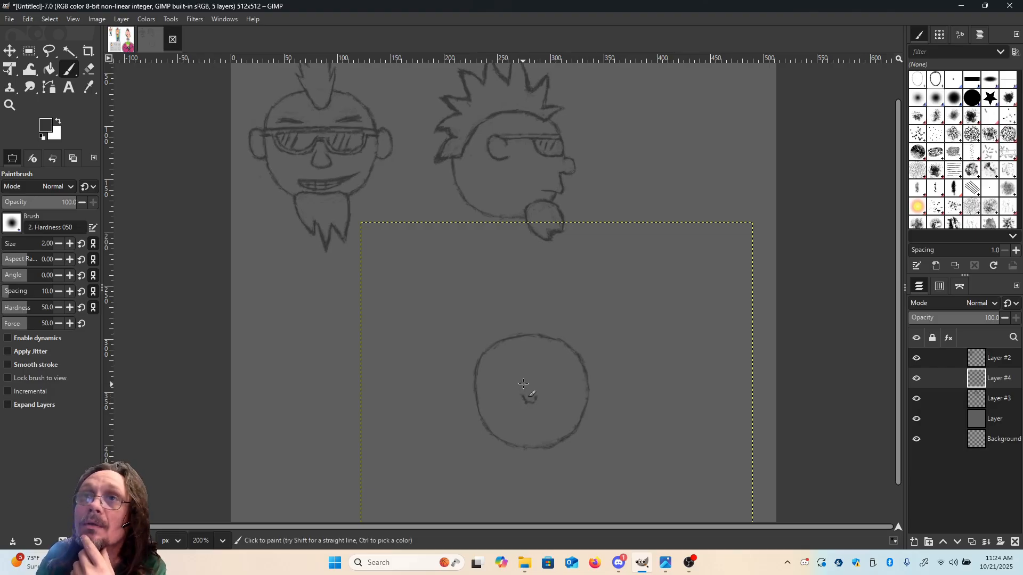
drag(523, 394, 509, 342)
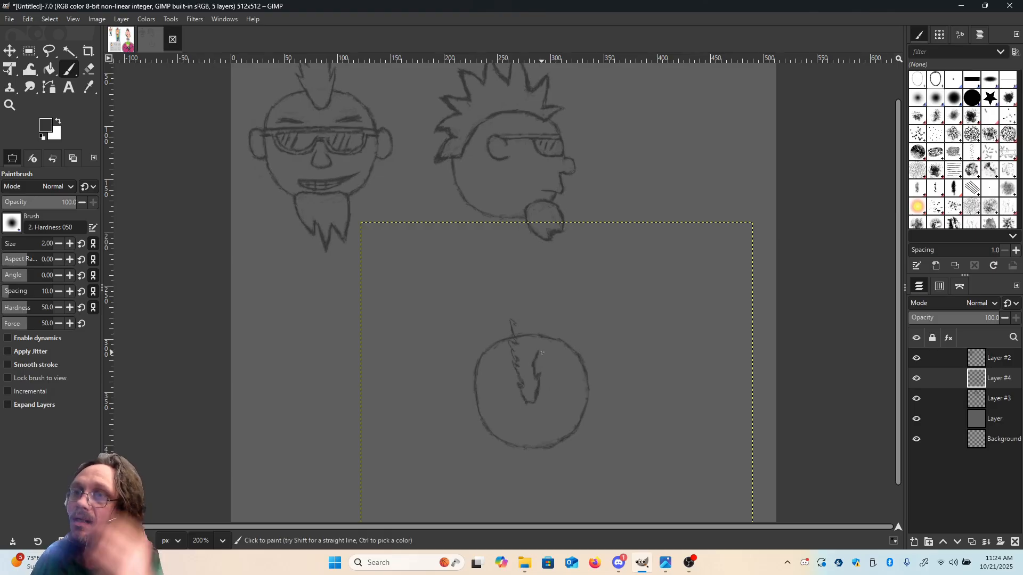
key(m)
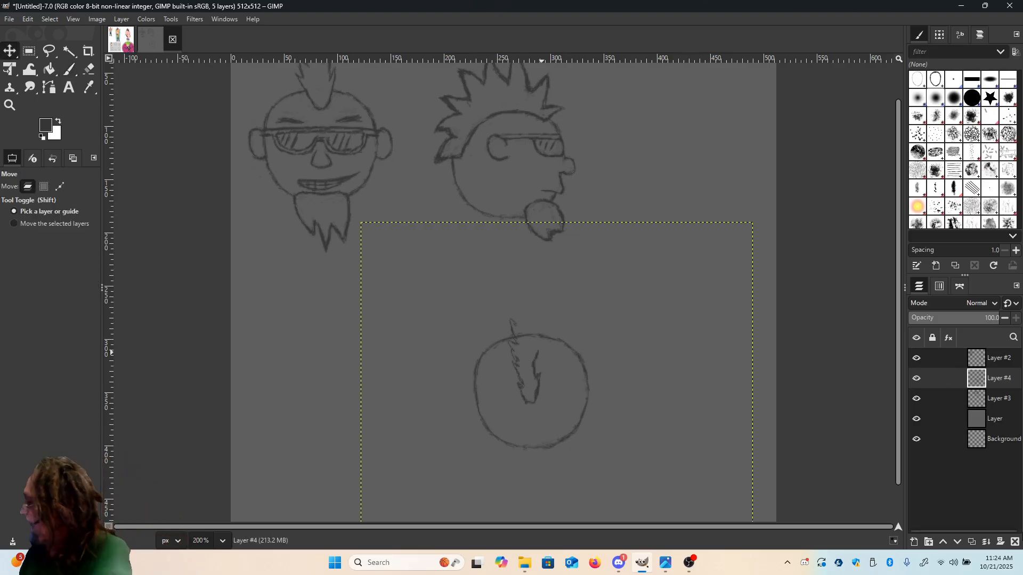
click(59, 186)
key(ctrl+z)
key(ctrl+z)
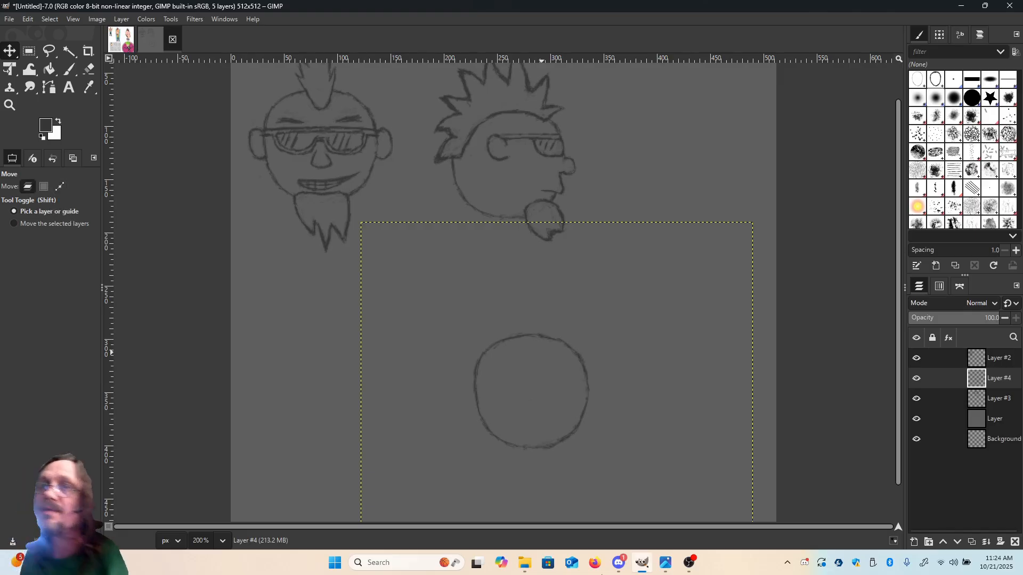
Paint a small rounded ear on the right side of the plain head circle and thin its outline with the Eraser.
click(210, 541)
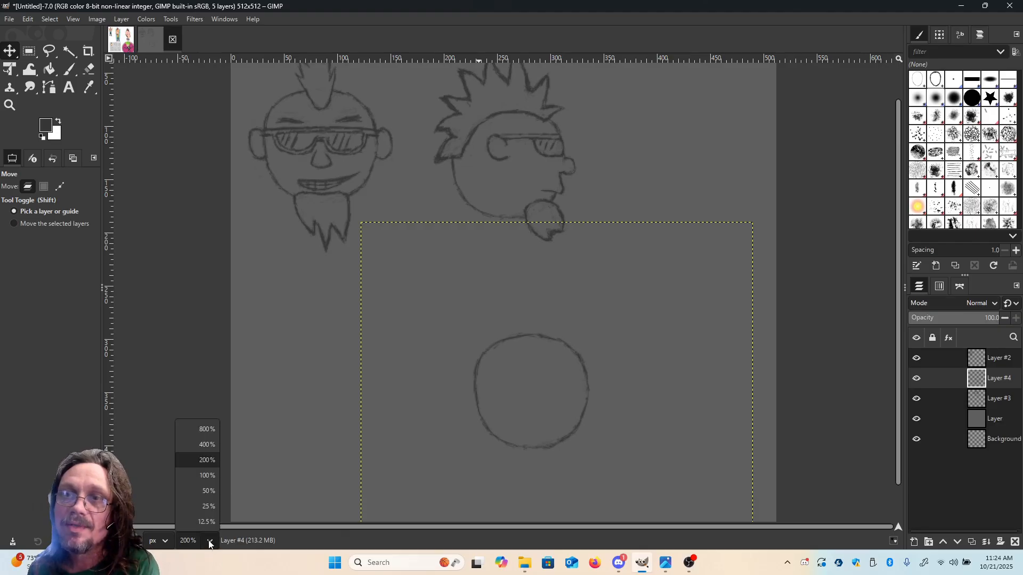
click(194, 444)
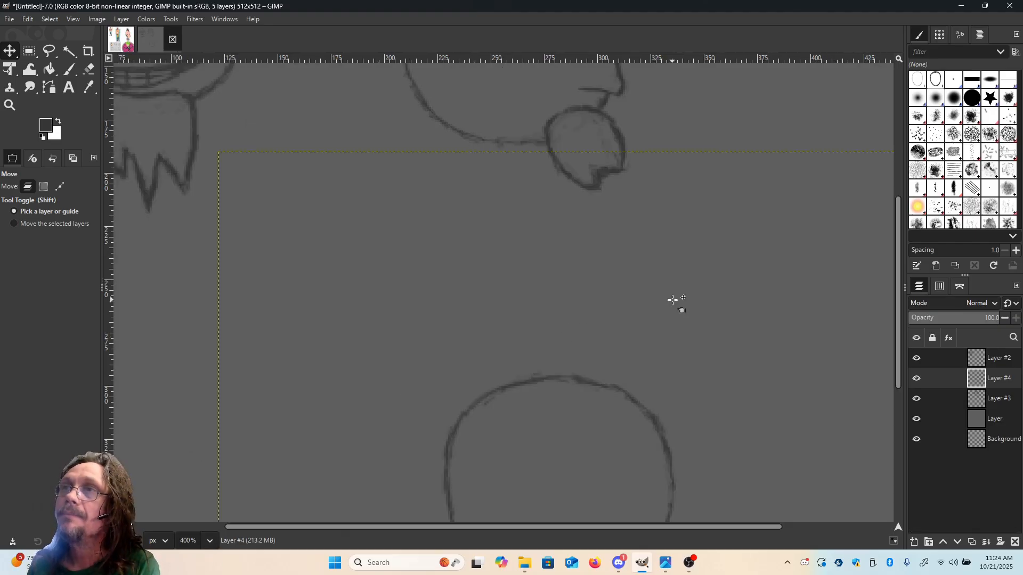
scroll(673, 300, down, 3)
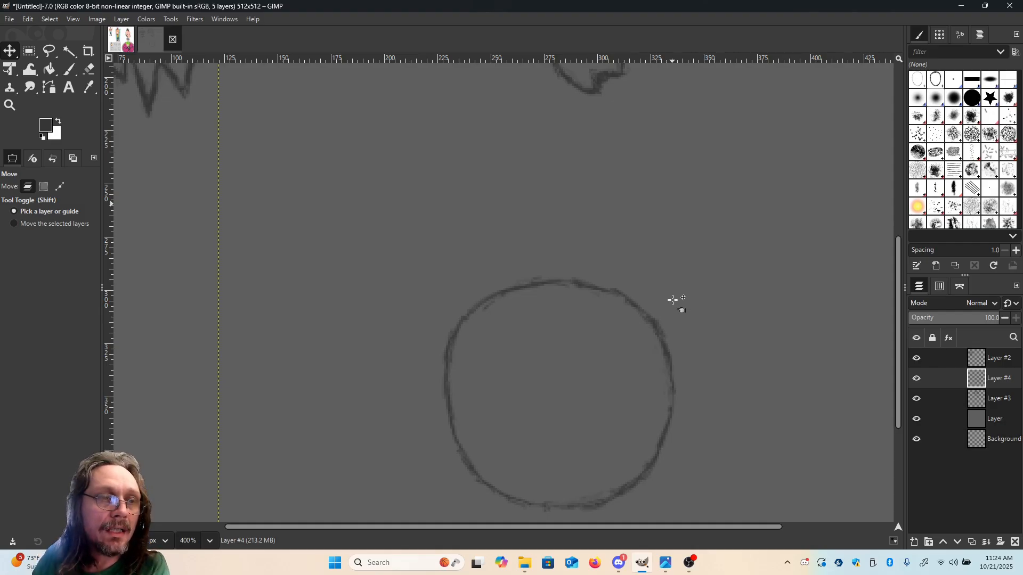
key(p)
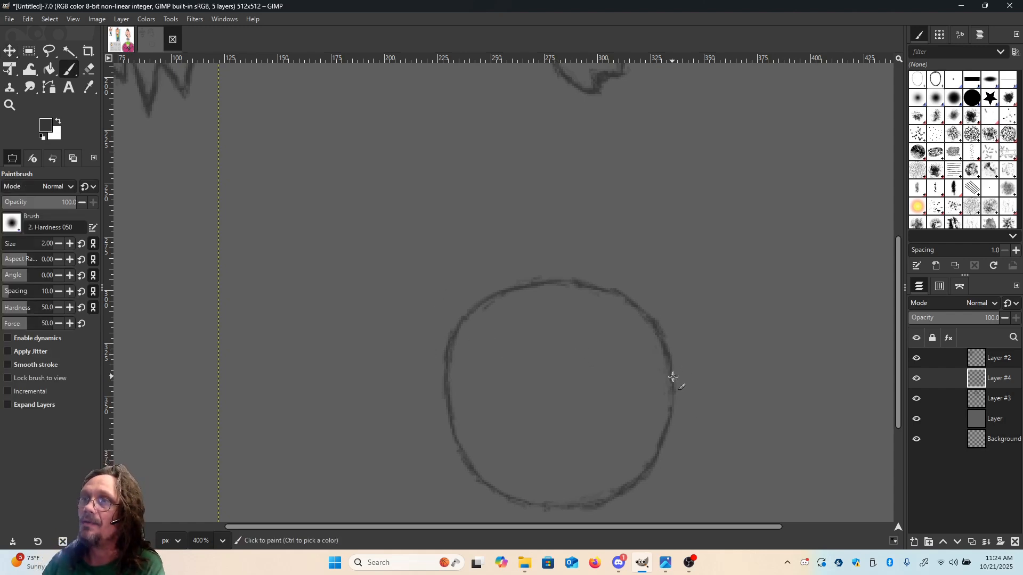
drag(672, 380, 672, 373)
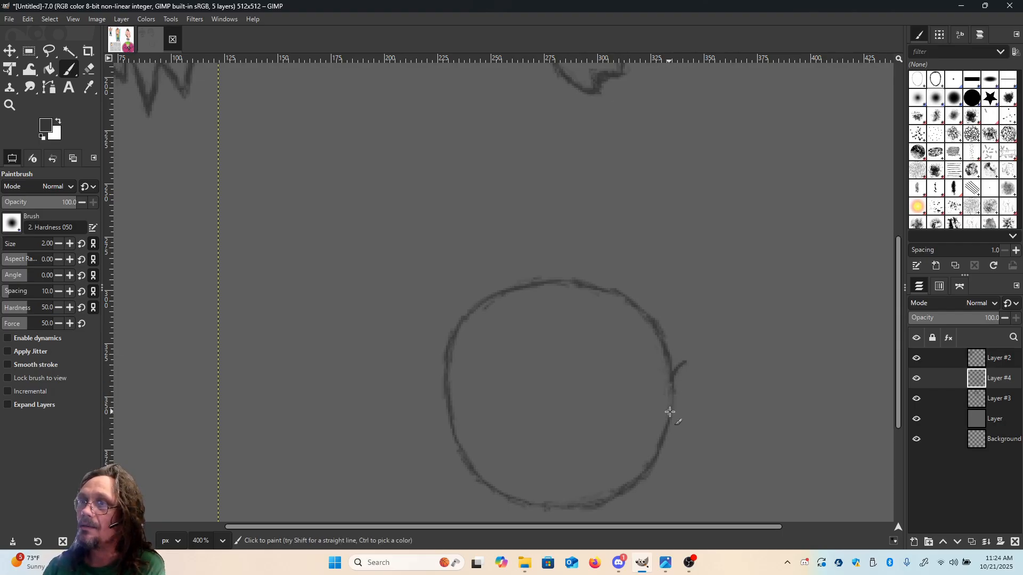
mouse_move(671, 409)
mouse_down()
mouse_move(699, 391)
mouse_move(673, 374)
mouse_move(678, 366)
mouse_move(703, 397)
mouse_move(673, 412)
mouse_move(701, 404)
mouse_up()
key(shift+e)
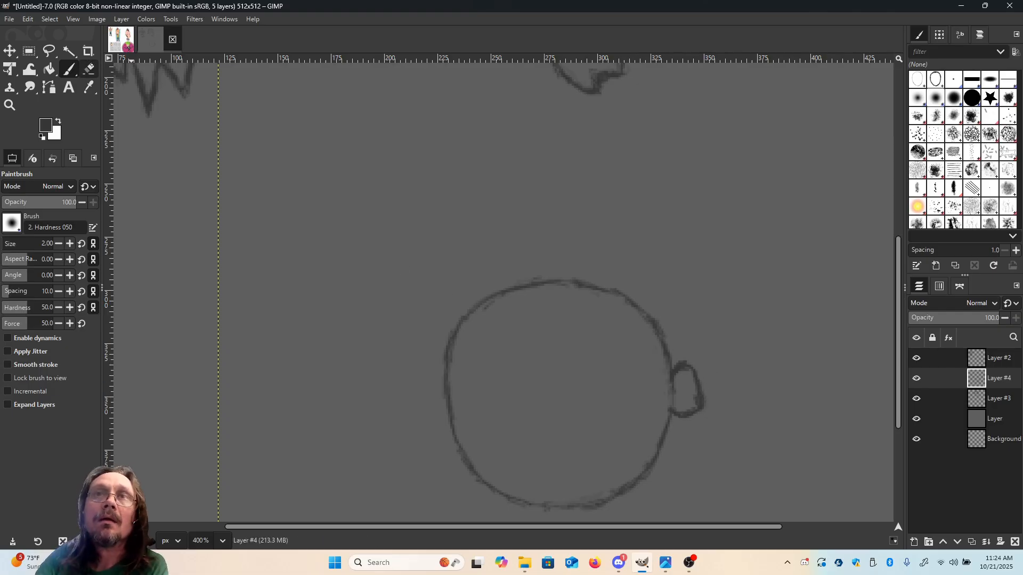
mouse_move(701, 415)
mouse_down()
mouse_move(685, 357)
mouse_move(675, 380)
mouse_move(689, 371)
mouse_up()
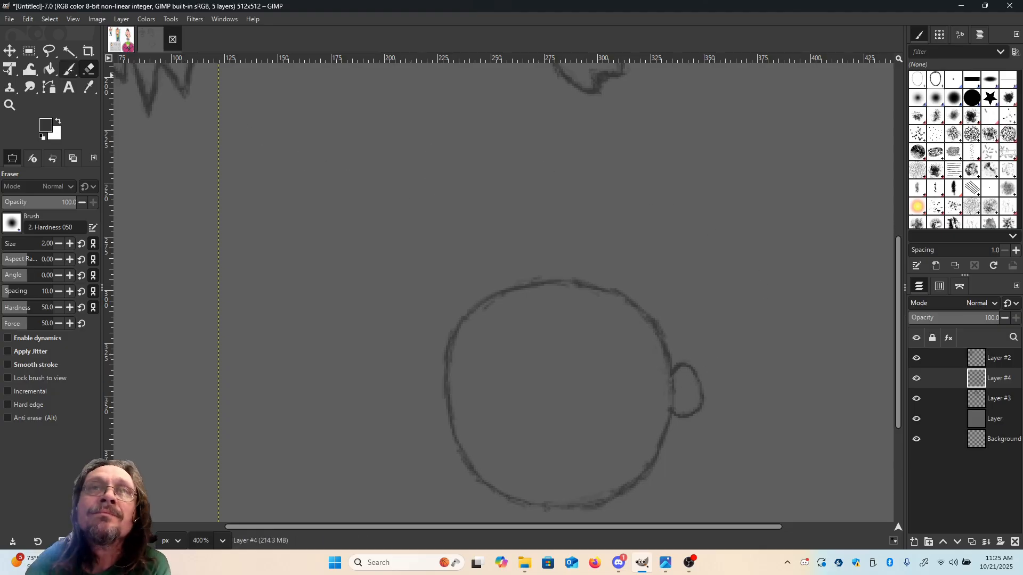
Paint a matching ear on the left side of the head circle and thin its outline with the Eraser.
click(69, 68)
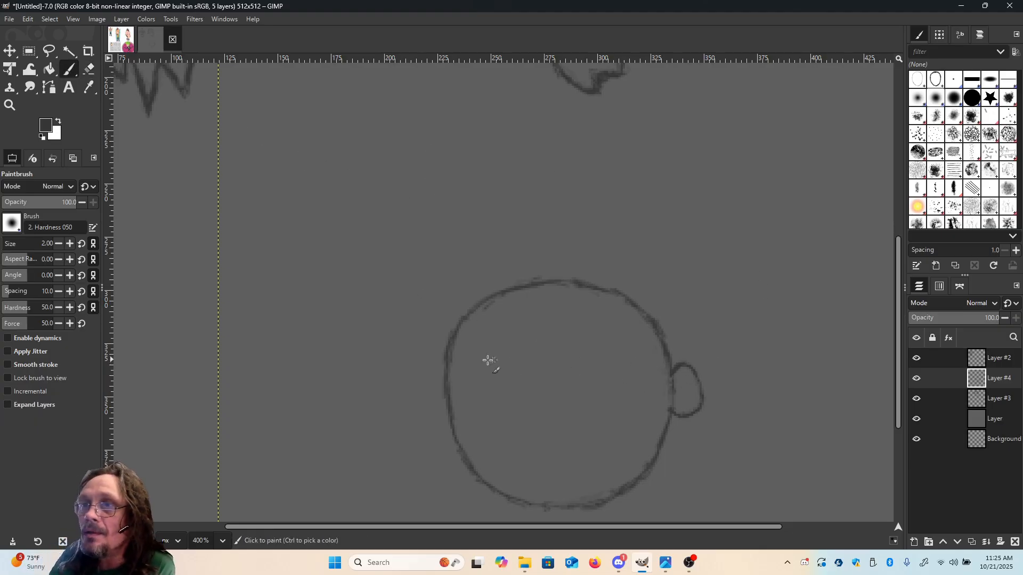
click(444, 371)
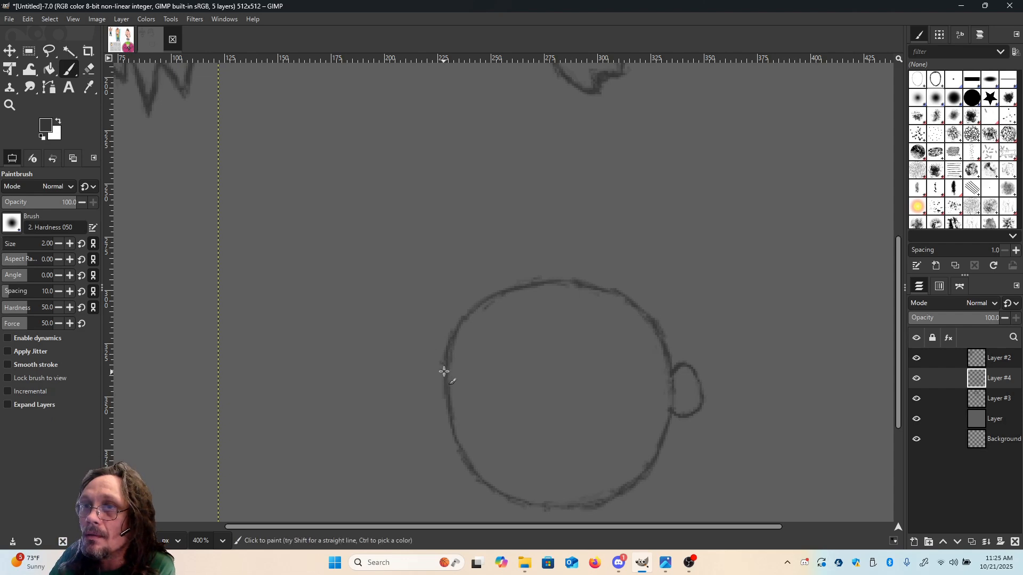
drag(444, 369, 430, 364)
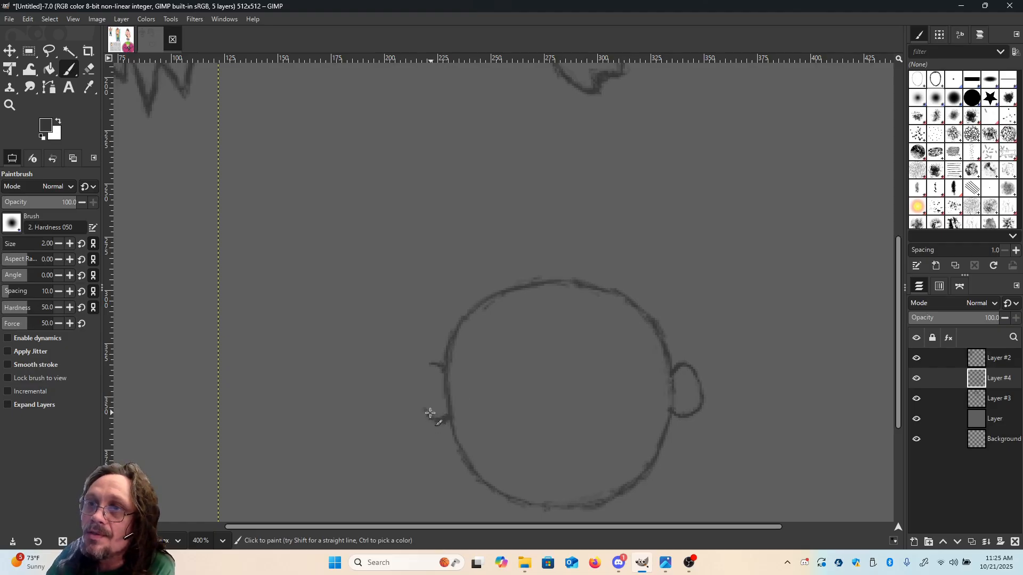
mouse_move(427, 413)
mouse_down()
mouse_move(417, 389)
mouse_move(431, 361)
mouse_move(419, 376)
mouse_move(425, 414)
mouse_move(449, 417)
mouse_move(441, 415)
mouse_up()
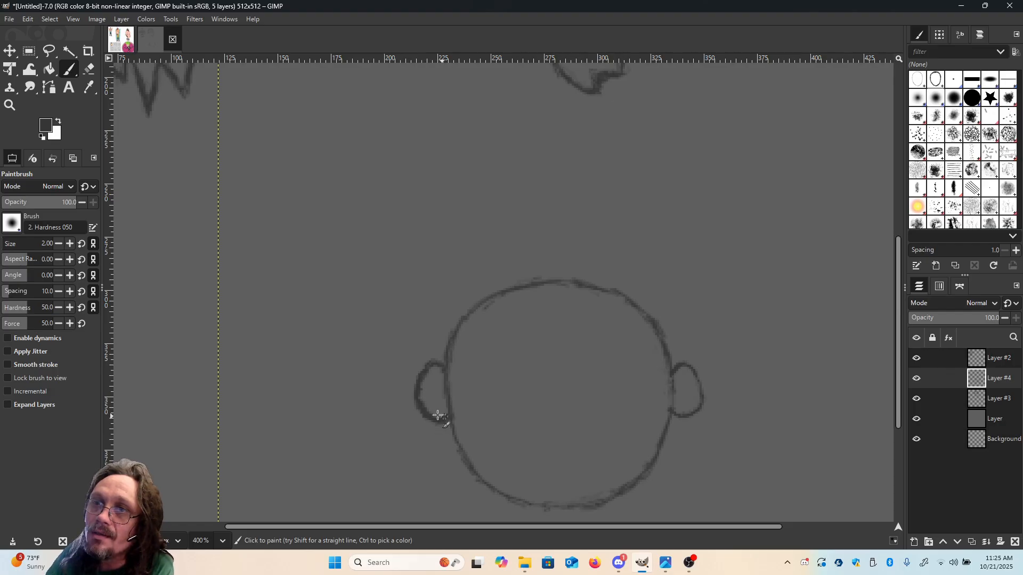
drag(424, 367, 446, 367)
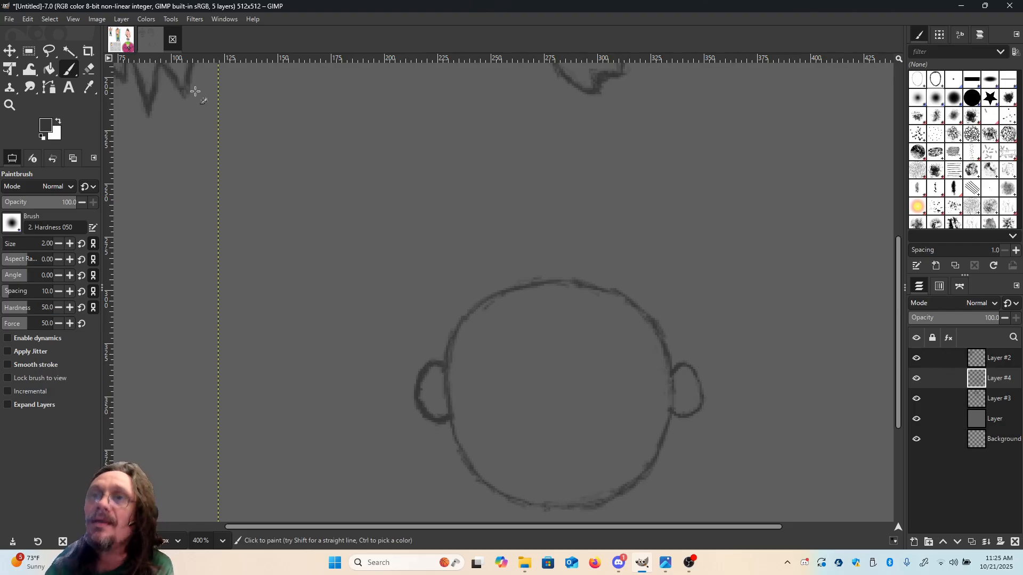
click(89, 69)
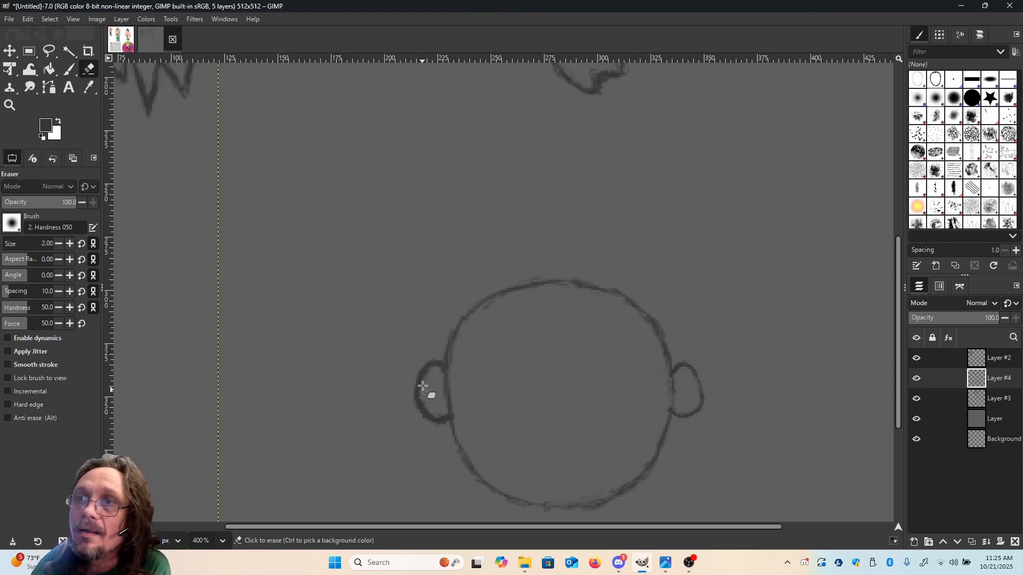
mouse_move(422, 402)
mouse_down()
mouse_move(452, 417)
mouse_move(431, 416)
mouse_move(421, 391)
mouse_move(429, 370)
mouse_move(443, 374)
mouse_up()
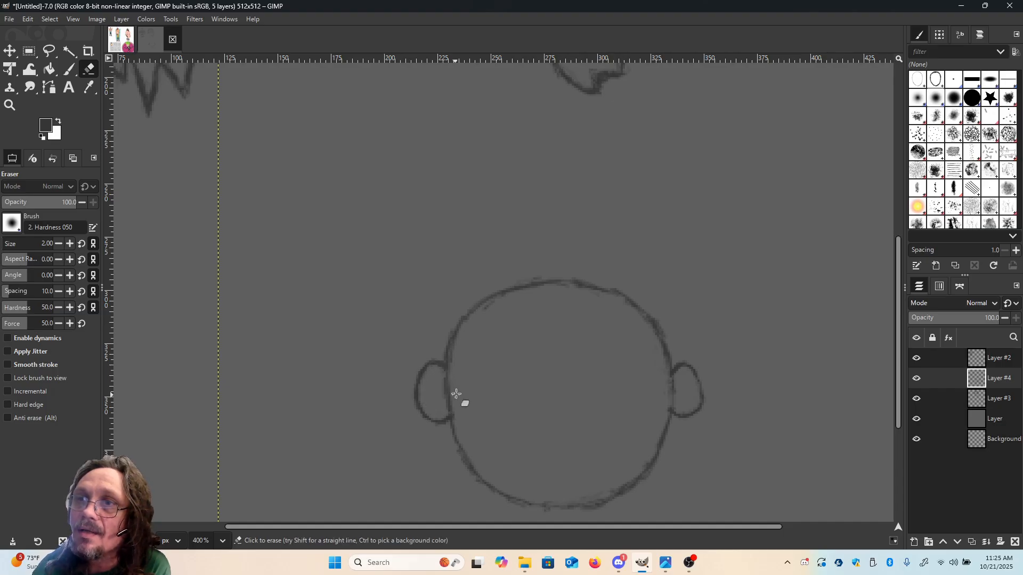
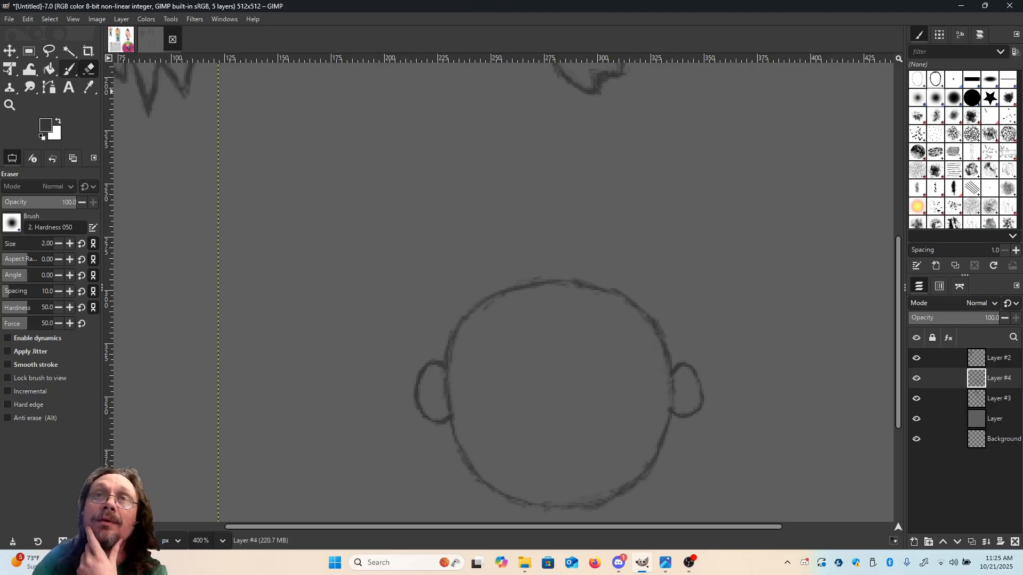
Paint the mohawk's curved lower end inside the head and its jagged left edge rising above the top of the head.
click(70, 69)
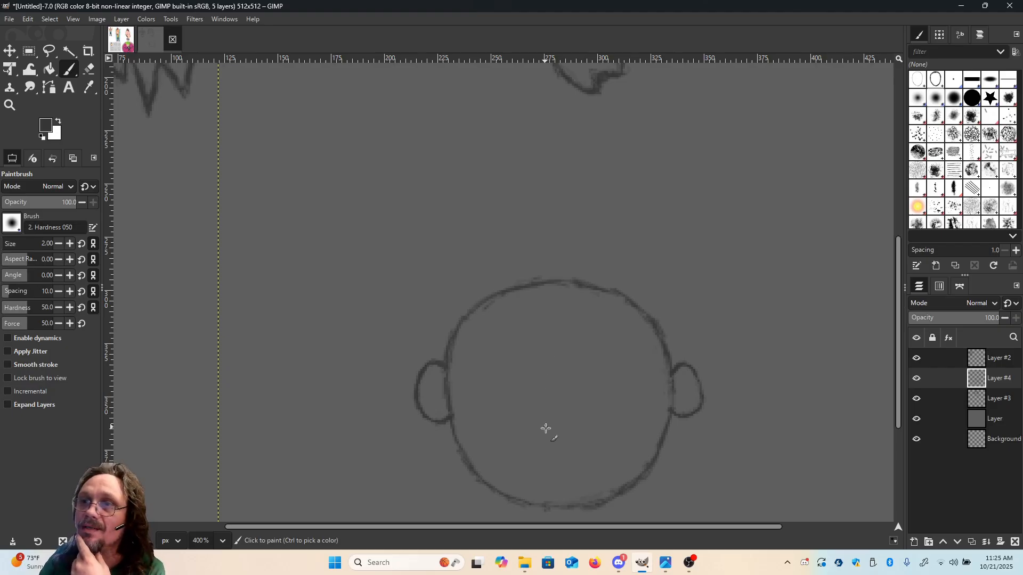
drag(538, 436, 564, 447)
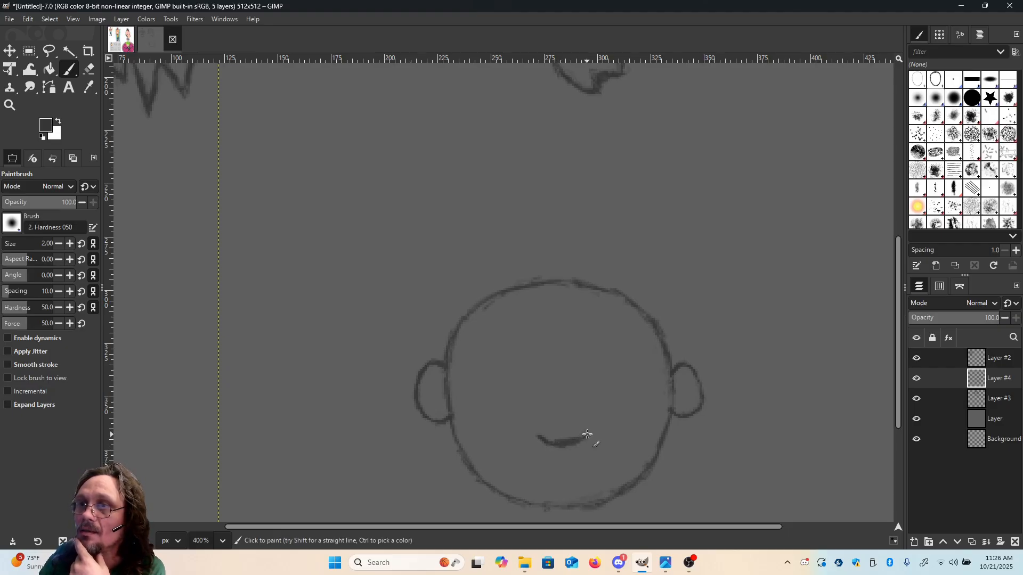
mouse_move(537, 435)
mouse_down()
mouse_move(523, 409)
mouse_move(539, 407)
mouse_move(526, 363)
mouse_up()
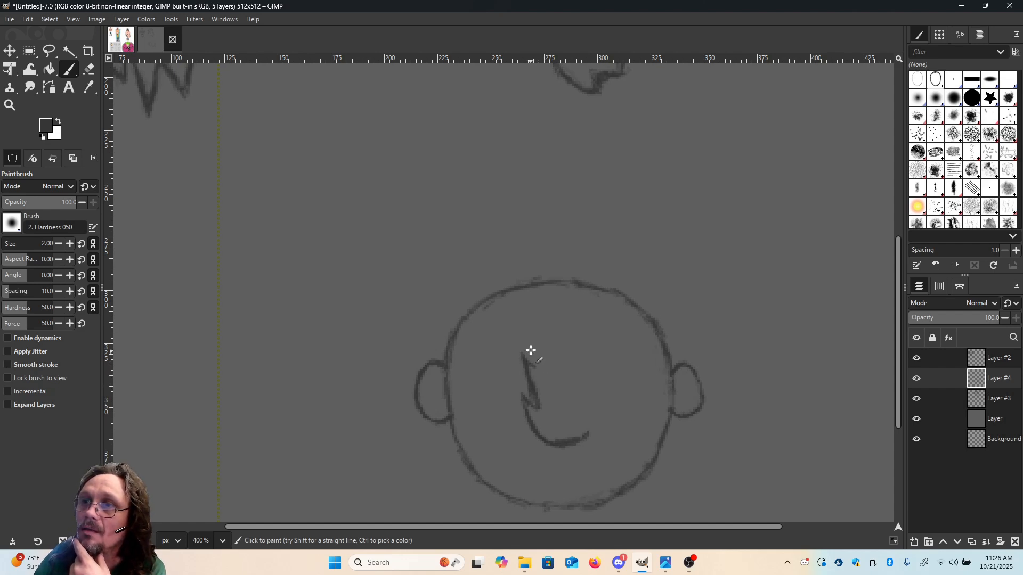
mouse_move(535, 363)
mouse_down()
mouse_move(528, 319)
mouse_move(536, 332)
mouse_move(553, 314)
mouse_move(540, 336)
mouse_move(532, 292)
mouse_up()
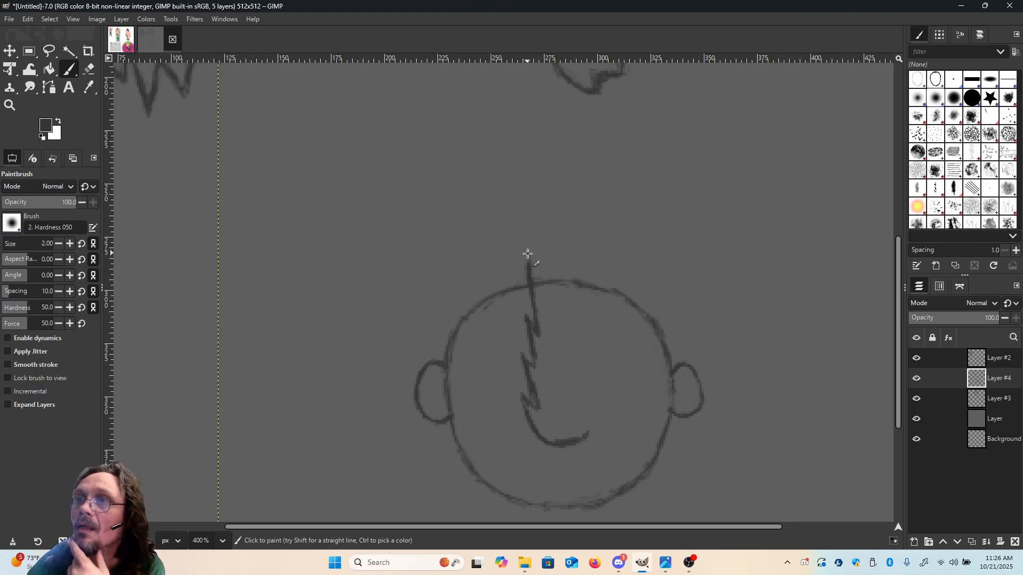
drag(533, 261, 537, 228)
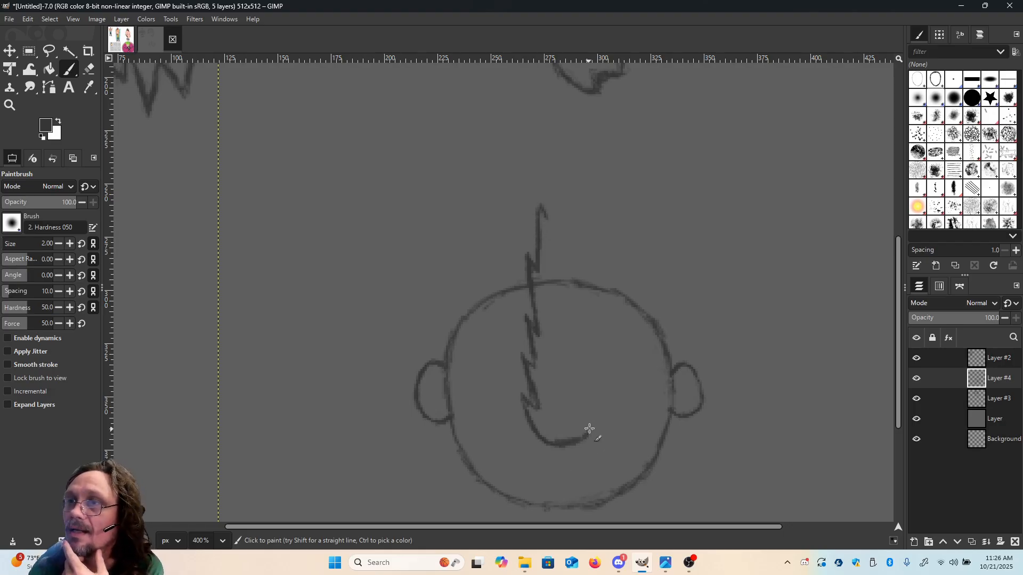
Paint the mohawk's jagged right edge from the curved lower end up past the top of the head.
mouse_move(589, 429)
mouse_down()
mouse_move(592, 406)
mouse_move(583, 405)
mouse_up()
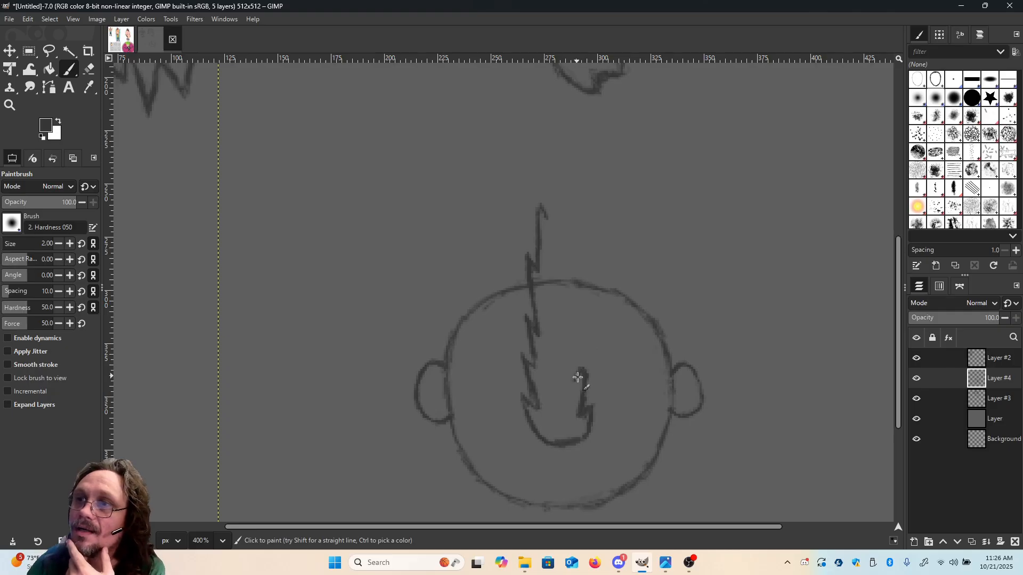
mouse_move(575, 346)
mouse_down()
mouse_move(574, 381)
mouse_move(575, 355)
mouse_move(576, 369)
mouse_up()
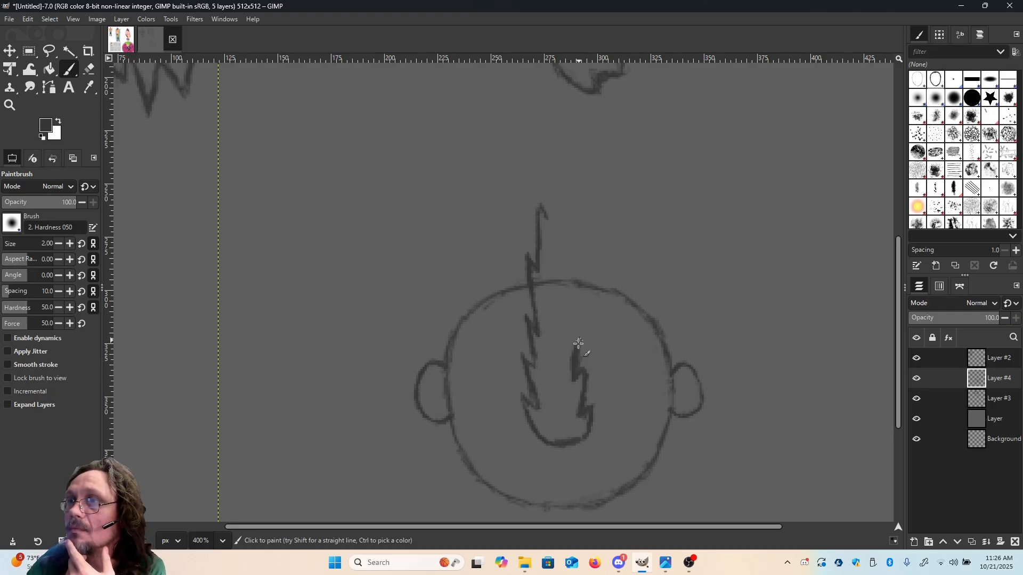
mouse_move(569, 327)
mouse_down()
mouse_move(565, 287)
mouse_move(559, 306)
mouse_move(563, 248)
mouse_up()
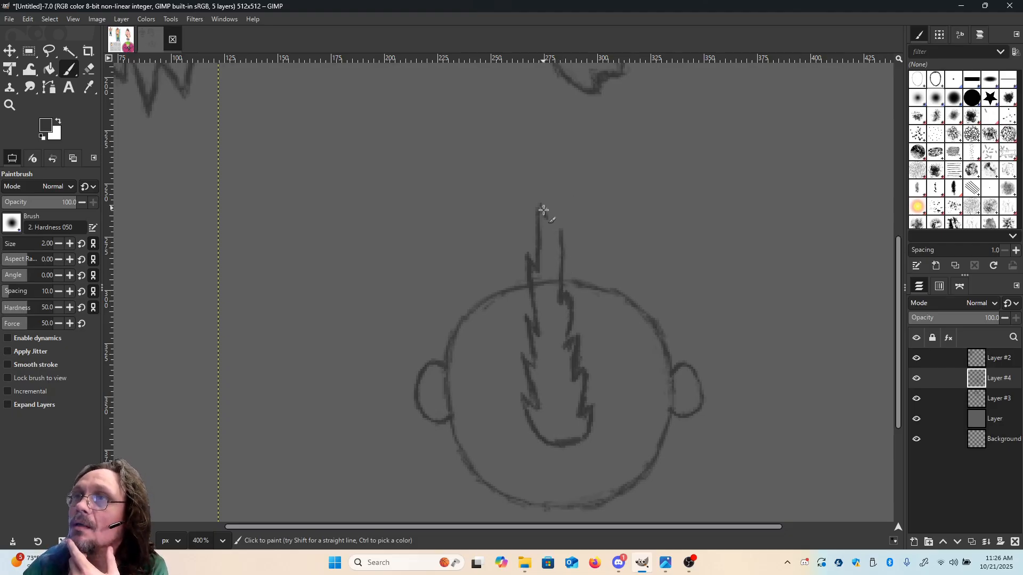
Paint the mohawk's pointed tip and a wider right edge above the head, and erase the stray inner line and head outline inside the hair.
mouse_move(550, 220)
mouse_down()
mouse_move(550, 181)
mouse_move(558, 205)
mouse_up()
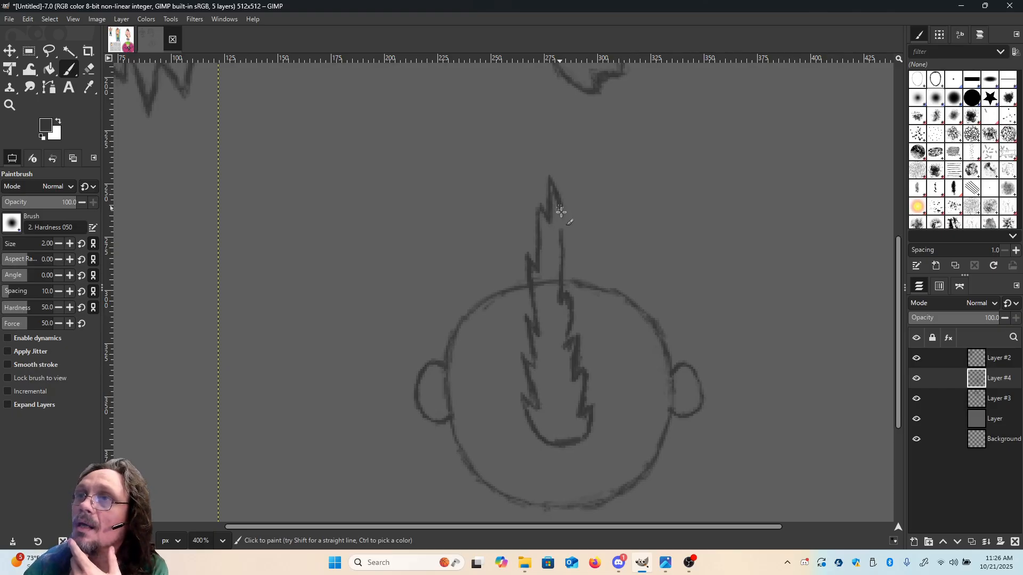
drag(569, 217, 571, 234)
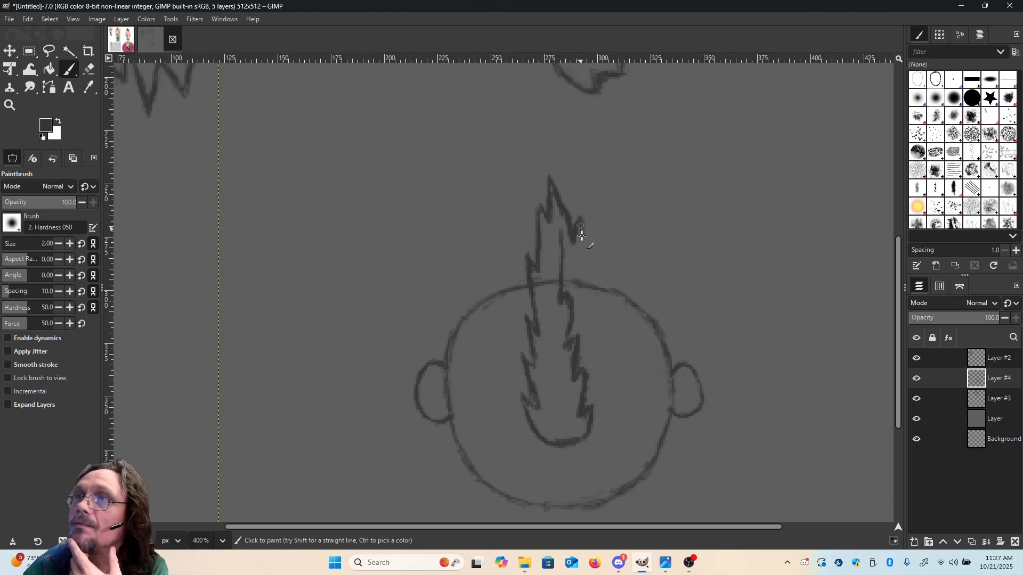
drag(582, 236, 580, 272)
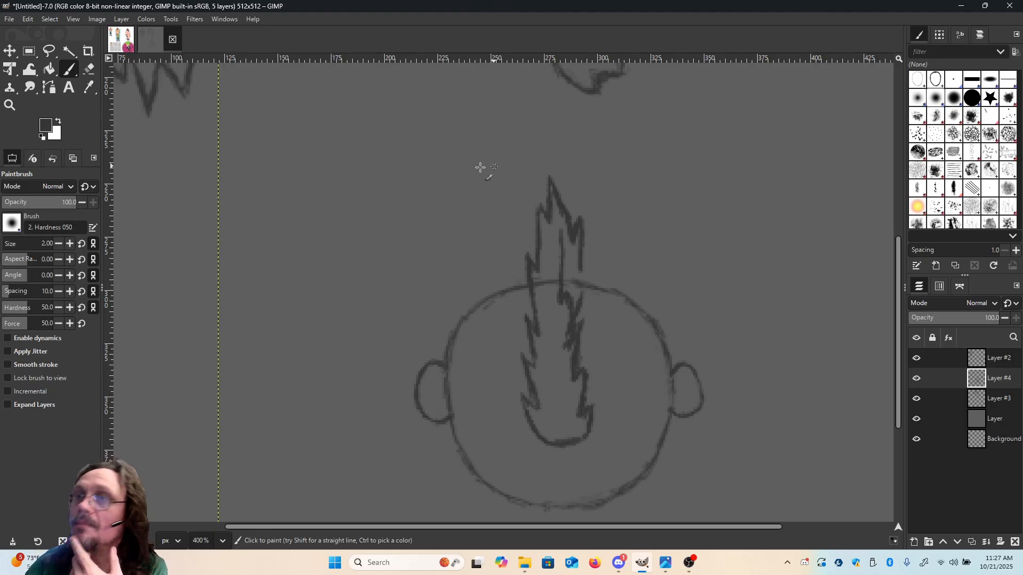
key(shift+e)
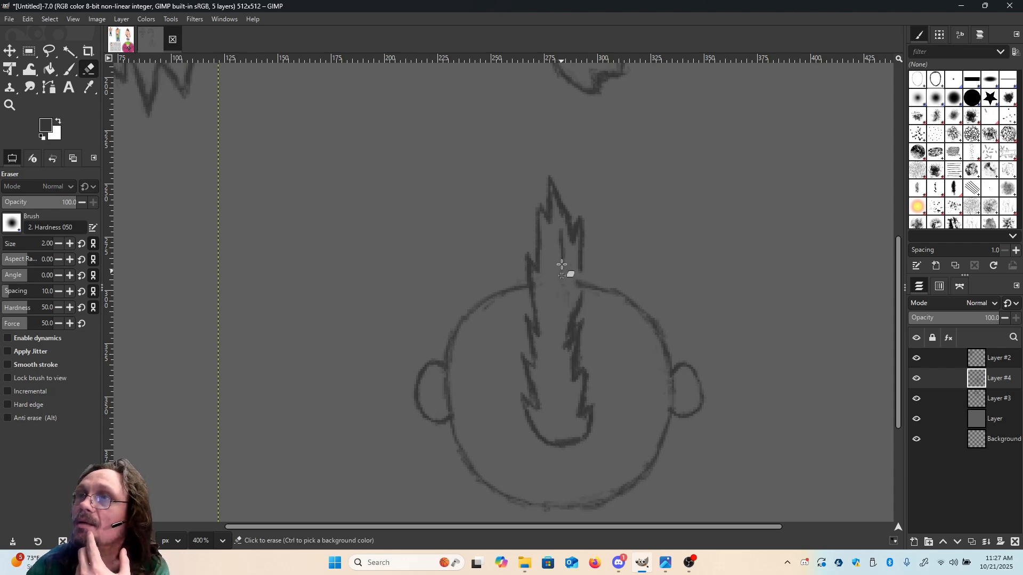
drag(560, 230, 560, 248)
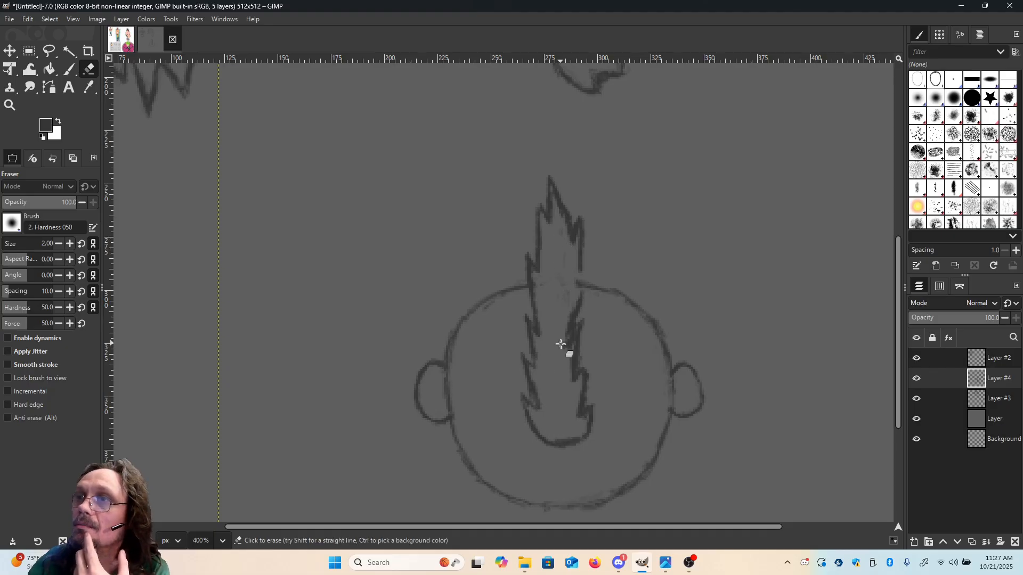
Thin the mohawk's jagged edges inside the head with the Eraser and repaint wider spikes on its lower right edge.
mouse_move(567, 315)
mouse_down()
mouse_move(564, 350)
mouse_move(574, 338)
mouse_move(567, 378)
mouse_move(576, 338)
mouse_move(575, 404)
mouse_move(582, 372)
mouse_move(572, 422)
mouse_move(590, 413)
mouse_move(588, 423)
mouse_move(552, 433)
mouse_move(556, 401)
mouse_move(565, 415)
mouse_move(546, 438)
mouse_move(576, 437)
mouse_up()
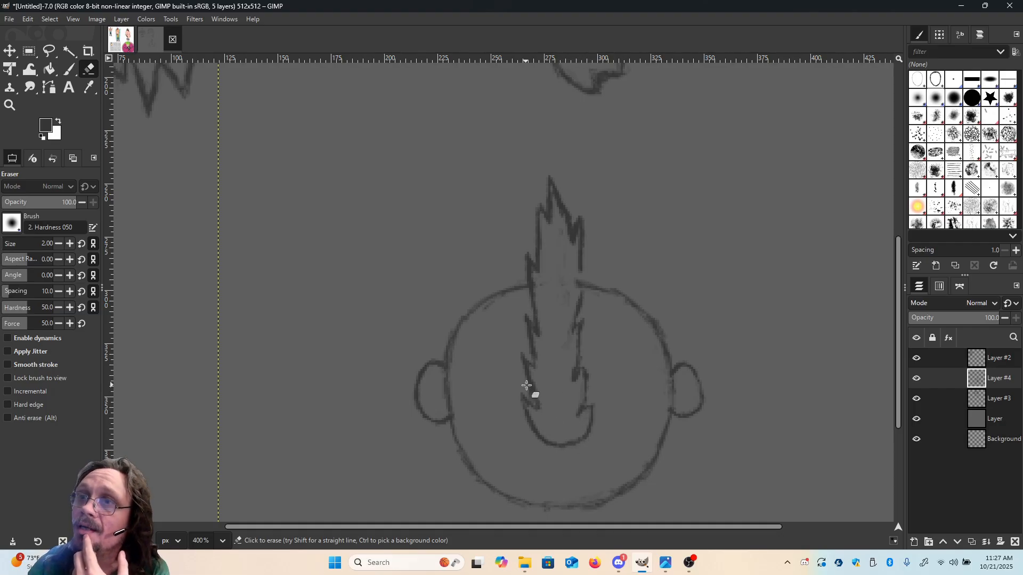
drag(526, 385, 531, 399)
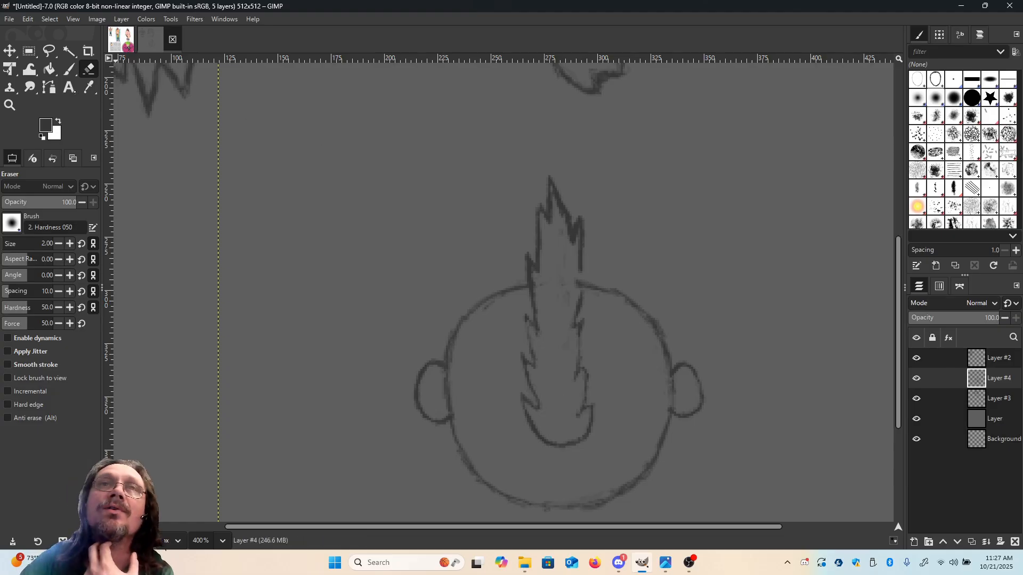
key(p)
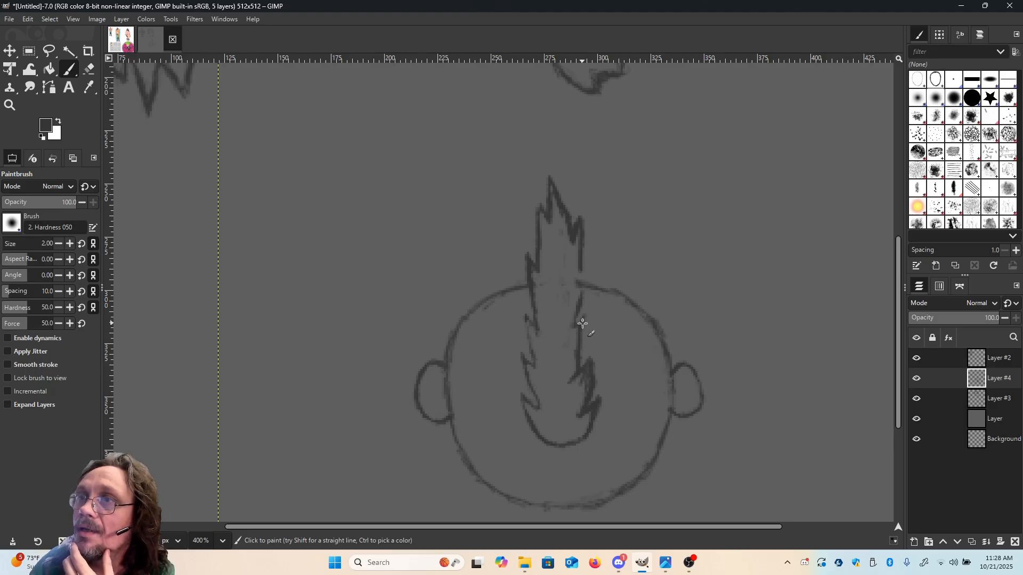
Erase the mohawk's right edge inside the head and its side edges above the head, including a trial spike on the upper left.
key(shift+e)
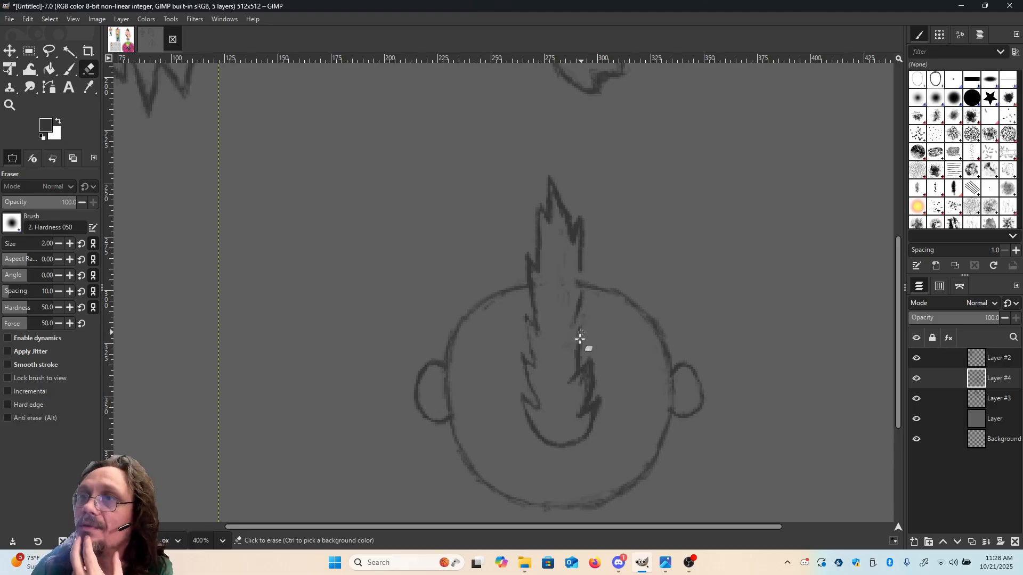
mouse_move(580, 343)
mouse_down()
mouse_move(580, 371)
mouse_move(572, 372)
mouse_move(582, 362)
mouse_move(564, 376)
mouse_move(580, 378)
mouse_move(592, 360)
mouse_move(591, 392)
mouse_move(580, 388)
mouse_move(594, 360)
mouse_move(578, 410)
mouse_move(587, 401)
mouse_move(579, 419)
mouse_move(594, 404)
mouse_move(591, 420)
mouse_move(570, 421)
mouse_move(587, 402)
mouse_up()
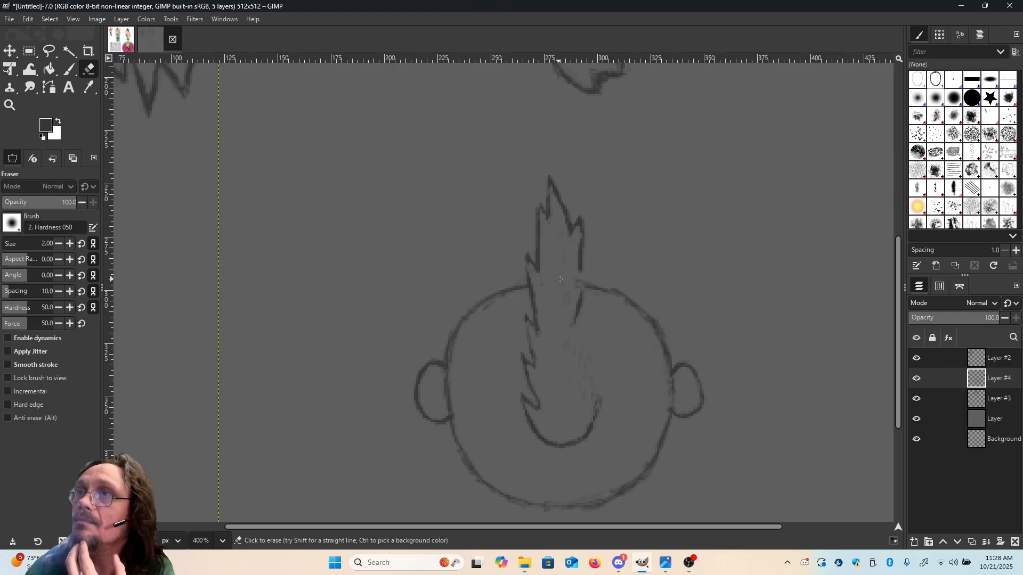
key(p)
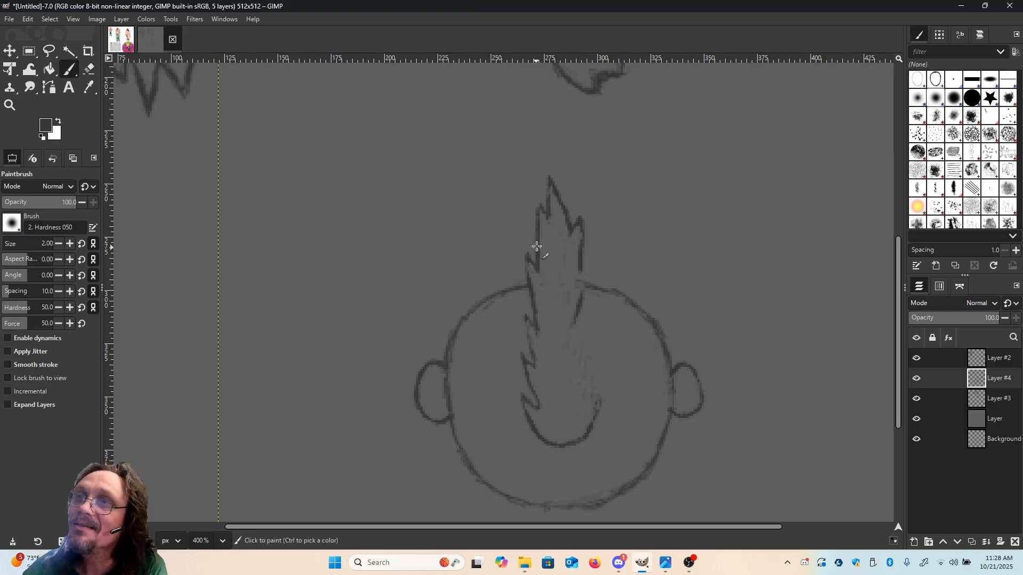
drag(537, 263, 528, 216)
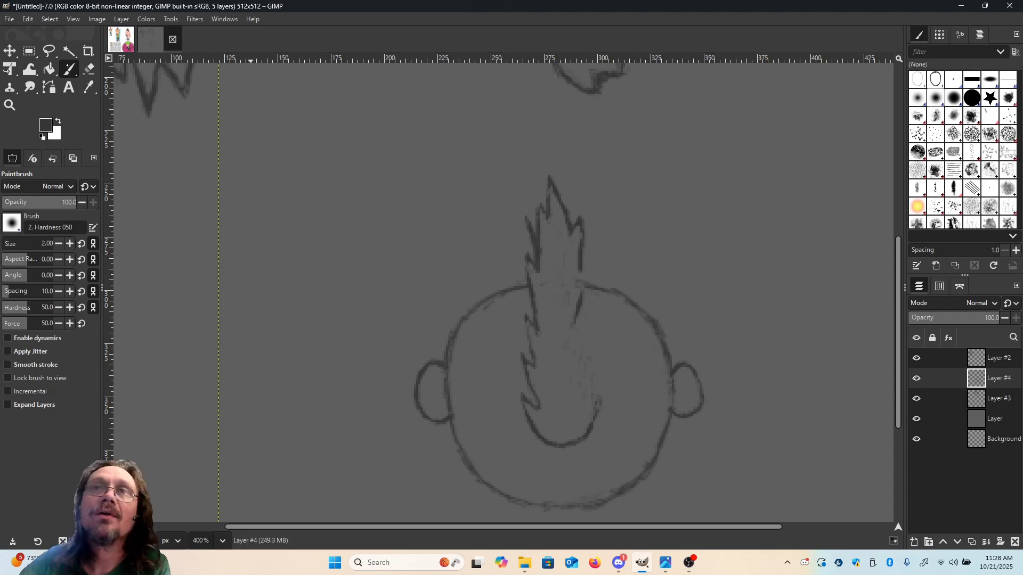
click(88, 69)
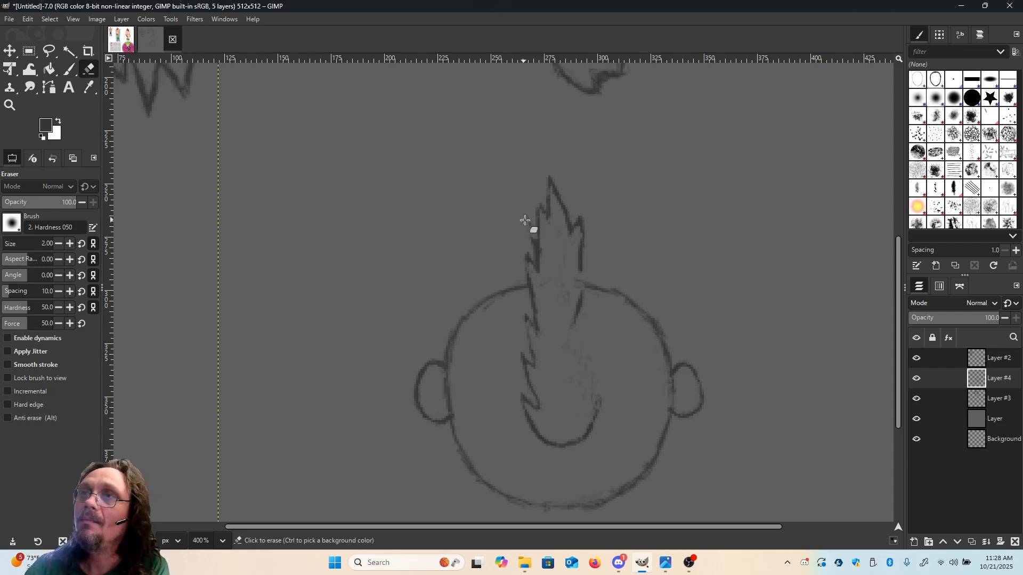
mouse_move(526, 220)
mouse_down()
mouse_move(541, 263)
mouse_move(520, 217)
mouse_move(537, 228)
mouse_move(537, 202)
mouse_move(540, 228)
mouse_move(540, 207)
mouse_move(538, 227)
mouse_move(524, 221)
mouse_move(581, 231)
mouse_move(581, 218)
mouse_move(576, 272)
mouse_move(585, 223)
mouse_move(576, 230)
mouse_move(581, 220)
mouse_move(578, 286)
mouse_move(545, 284)
mouse_up()
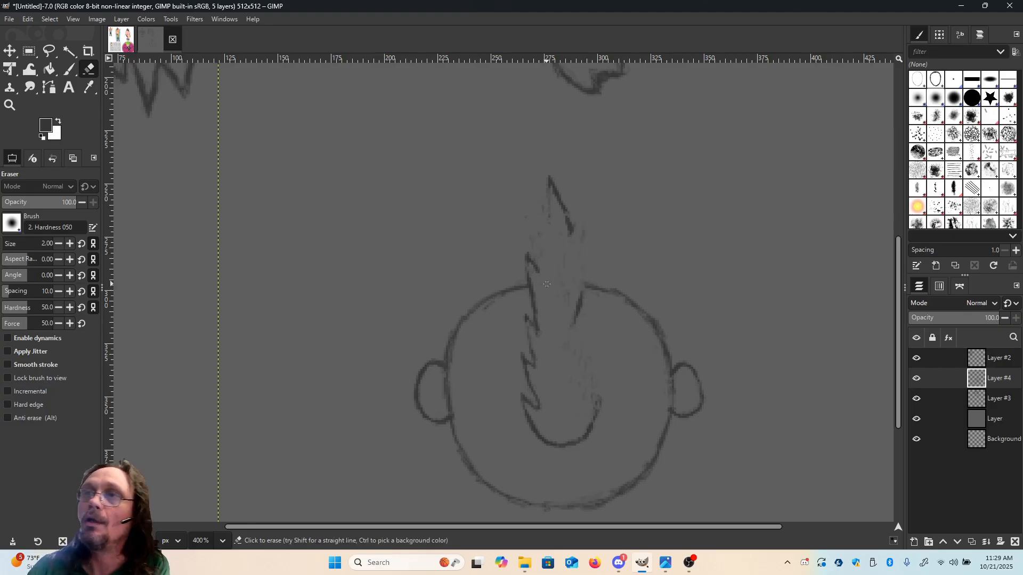
Repaint the mohawk's jagged left edge above the head up to the tip and thin its spikes with the Eraser.
key(p)
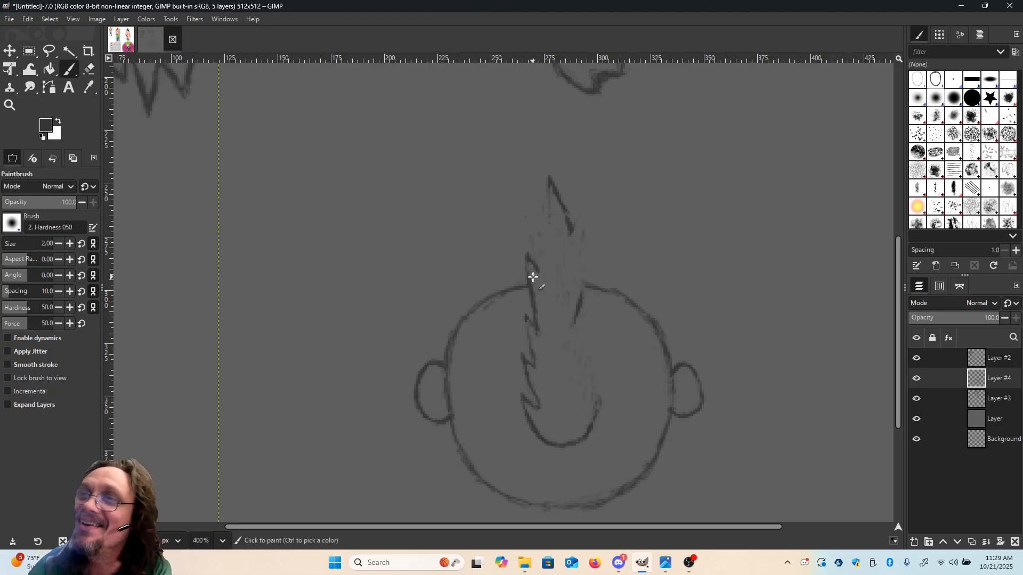
mouse_move(526, 259)
mouse_down()
mouse_move(532, 223)
mouse_move(534, 214)
mouse_move(549, 224)
mouse_move(551, 179)
mouse_move(565, 228)
mouse_up()
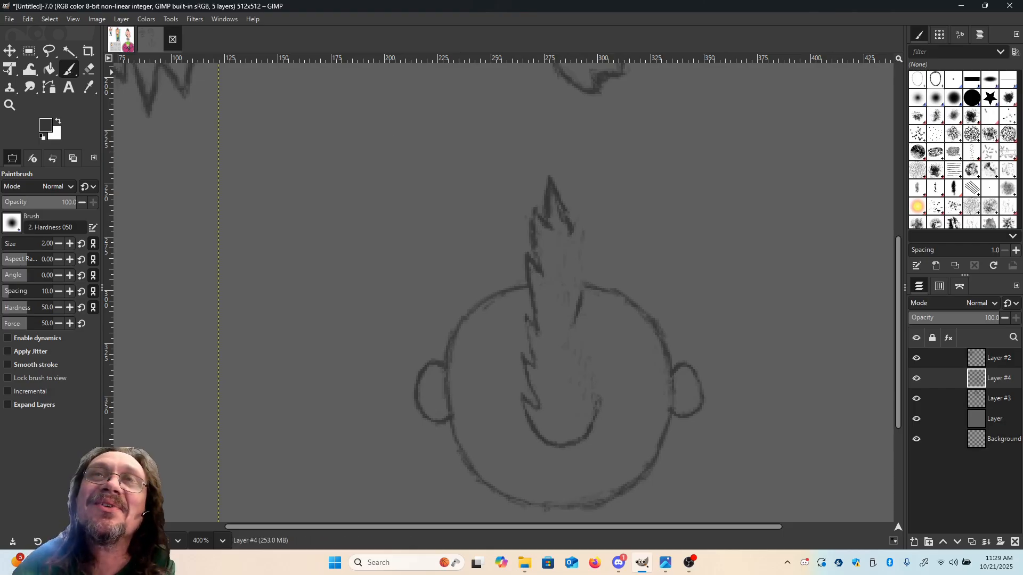
click(89, 68)
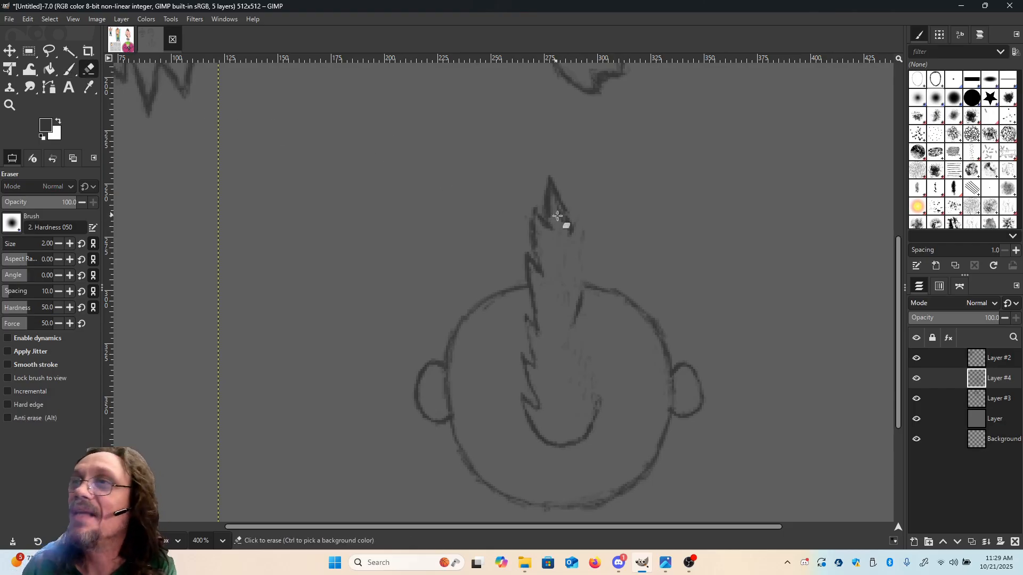
drag(547, 228, 550, 210)
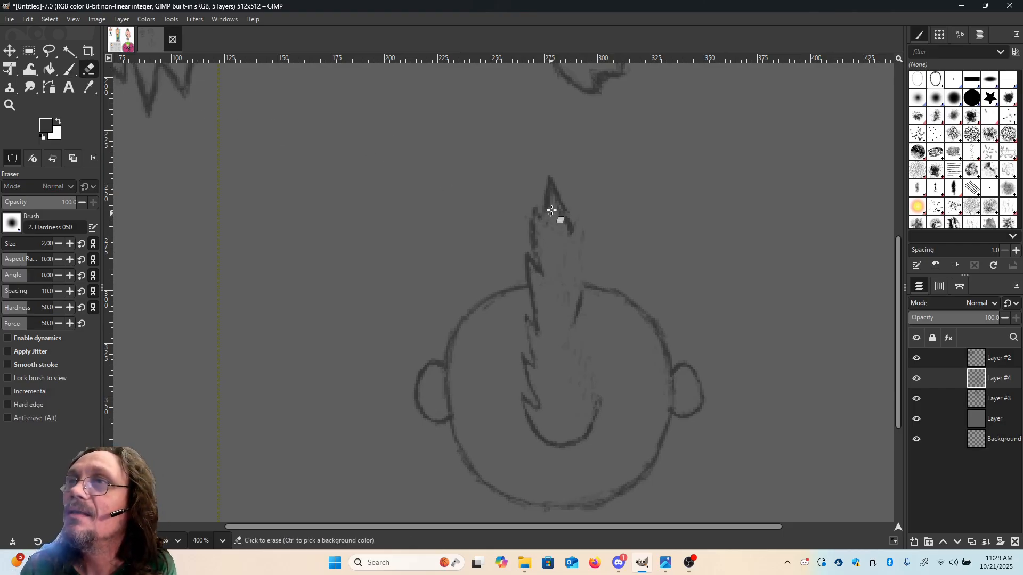
drag(546, 281, 537, 272)
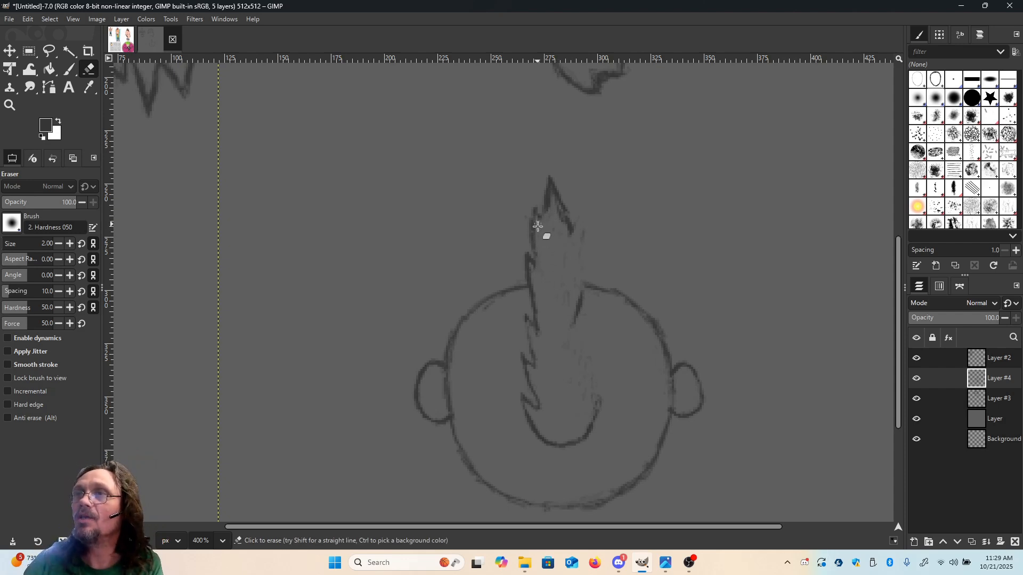
Repaint the mohawk's jagged right edge from the pointed tip down to the curved lower end inside the head.
key(p)
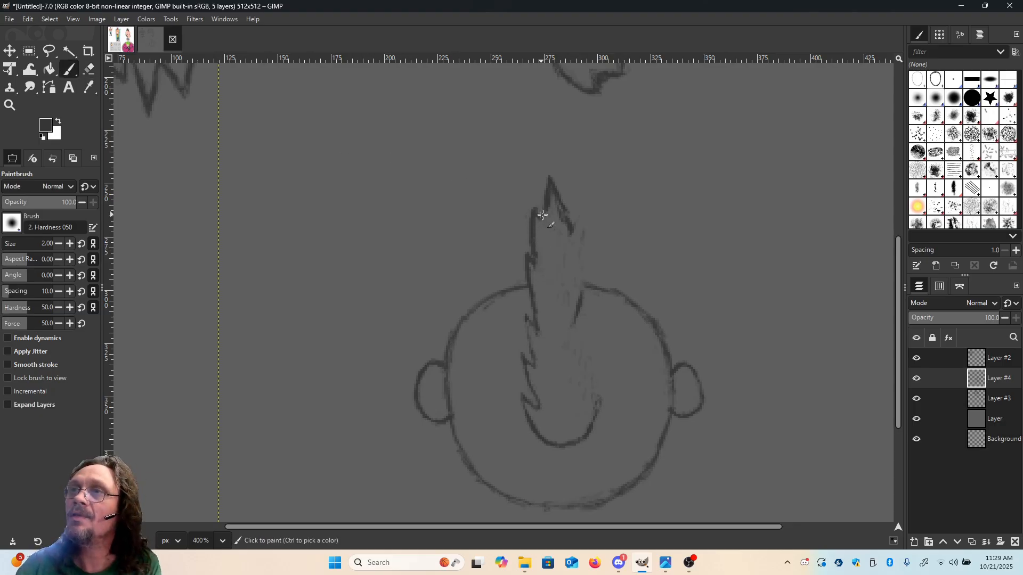
mouse_move(561, 203)
mouse_down()
mouse_move(574, 236)
mouse_move(579, 218)
mouse_move(586, 266)
mouse_up()
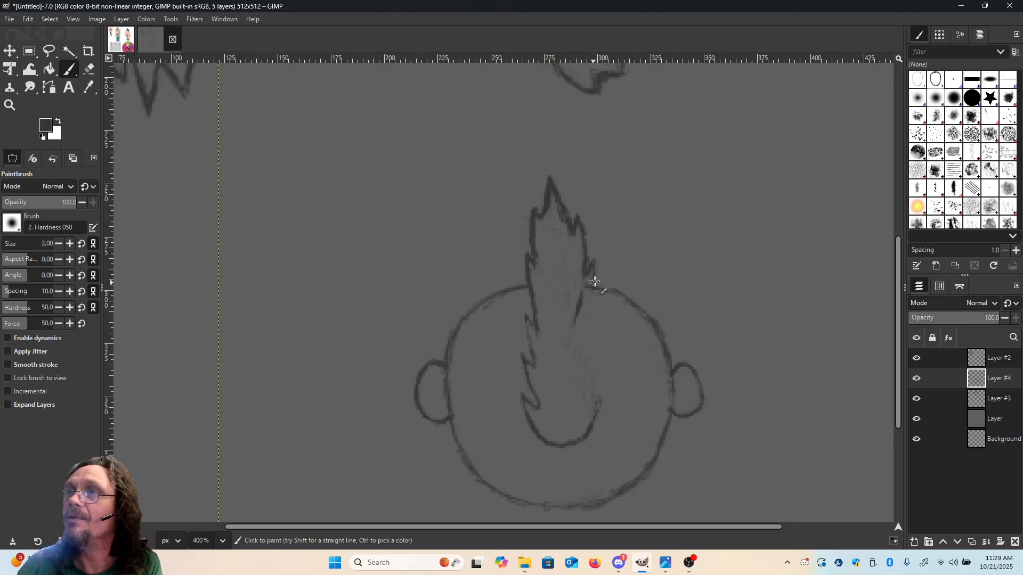
mouse_move(595, 282)
mouse_down()
mouse_move(582, 327)
mouse_move(585, 308)
mouse_move(592, 317)
mouse_move(601, 306)
mouse_move(600, 340)
mouse_up()
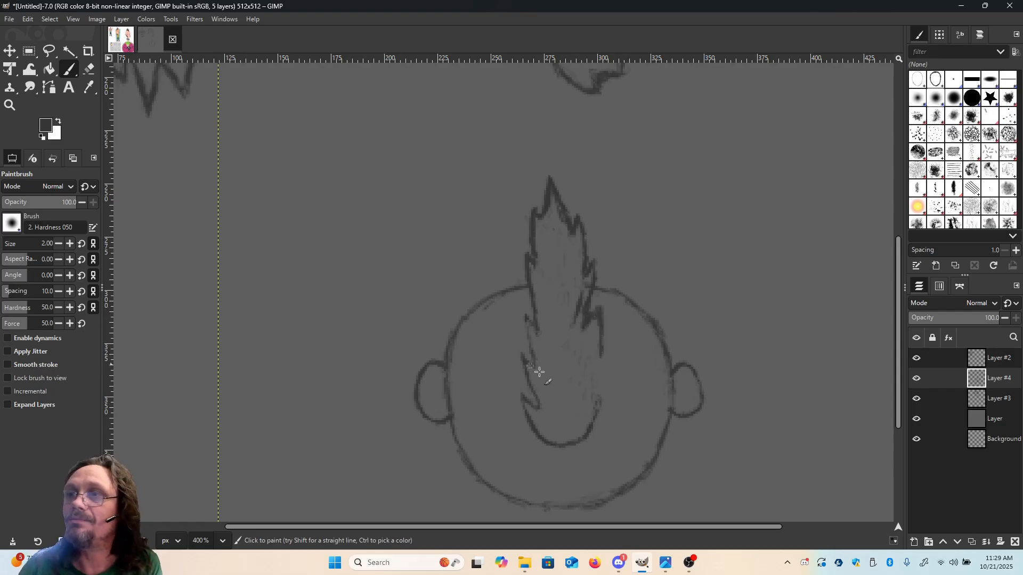
mouse_move(597, 411)
mouse_down()
mouse_move(604, 392)
mouse_move(591, 388)
mouse_up()
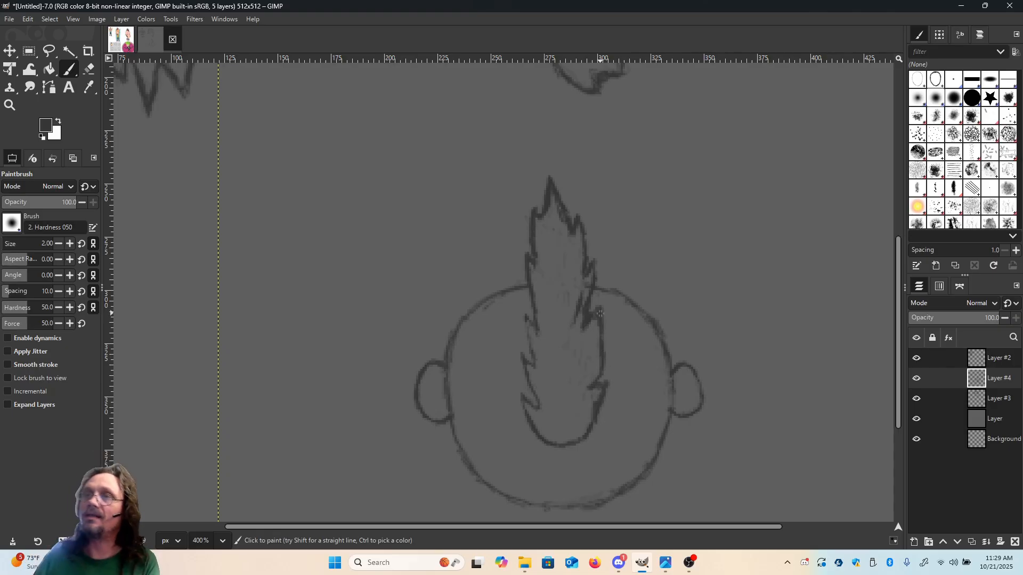
Paint over the middle spike on the mohawk's left edge inside the head with the Paintbrush.
key(m)
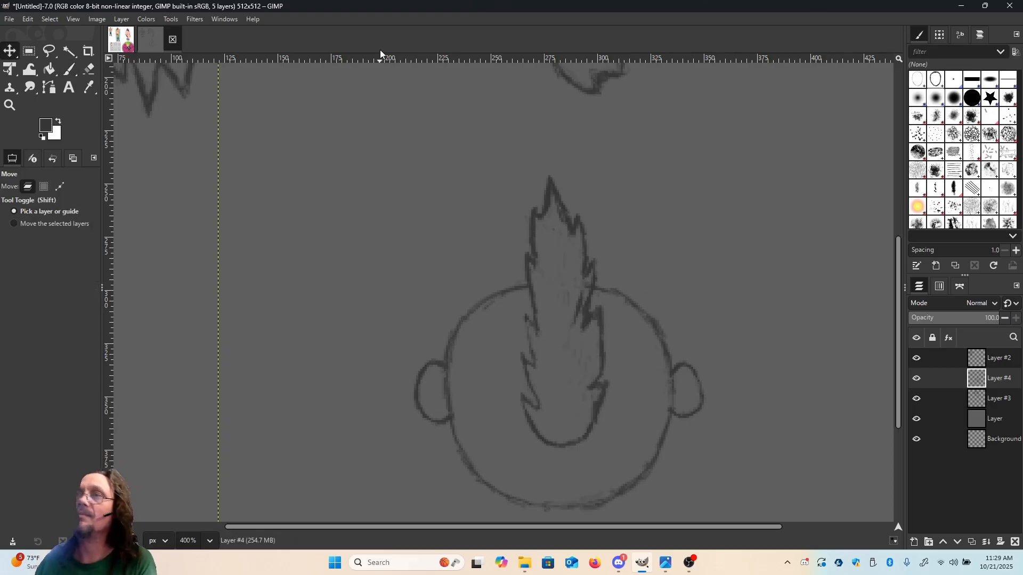
click(89, 69)
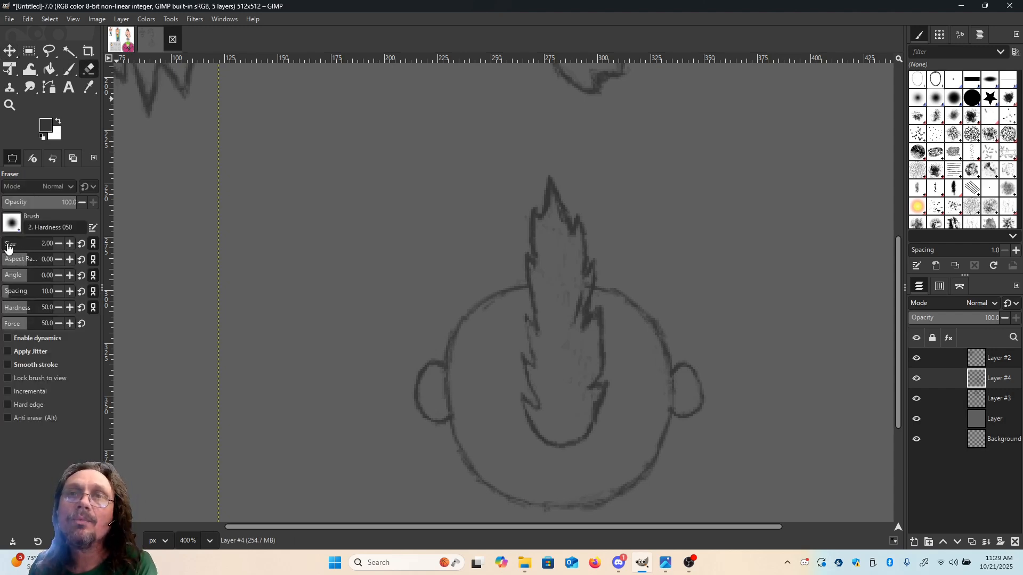
key(p)
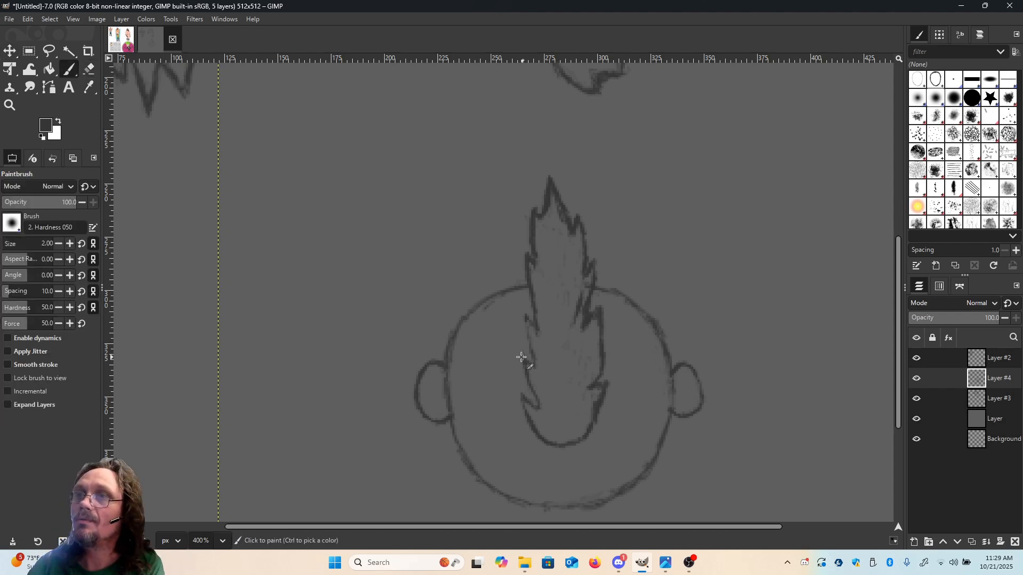
drag(522, 357, 532, 368)
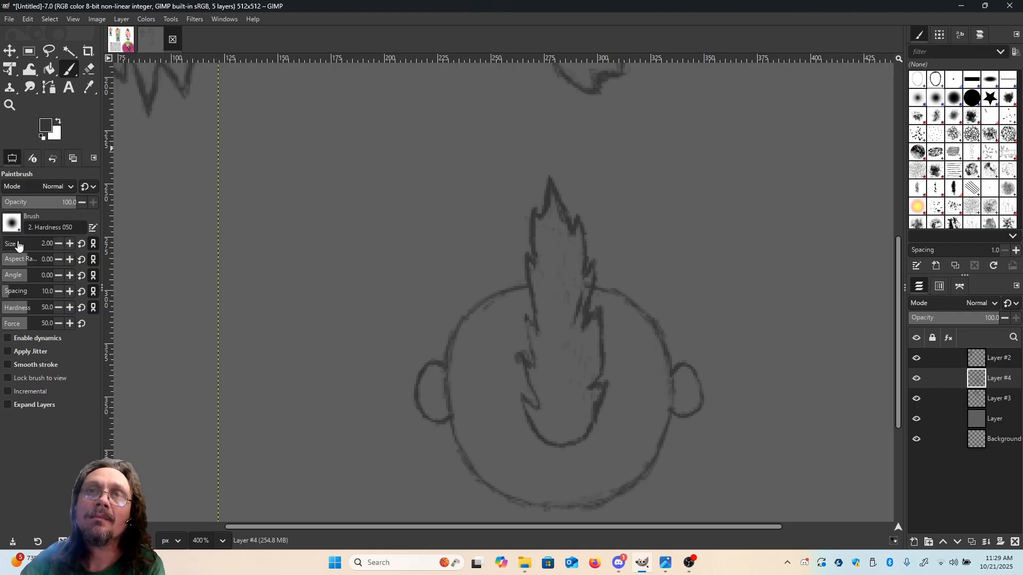
Erase the entire spiky mohawk and the head outline behind it using a much larger Eraser.
scroll(18, 245, up, 5)
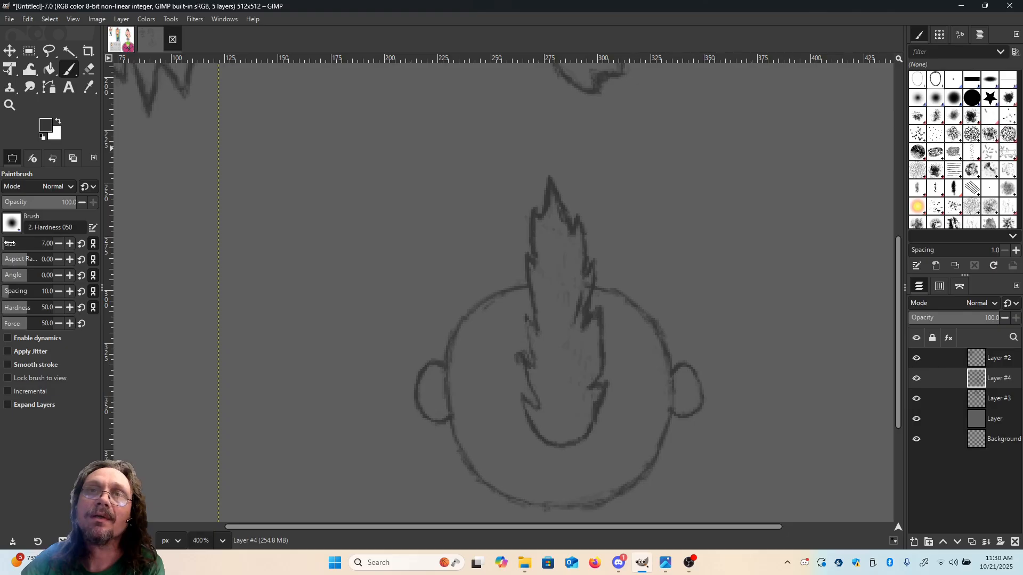
click(9, 243)
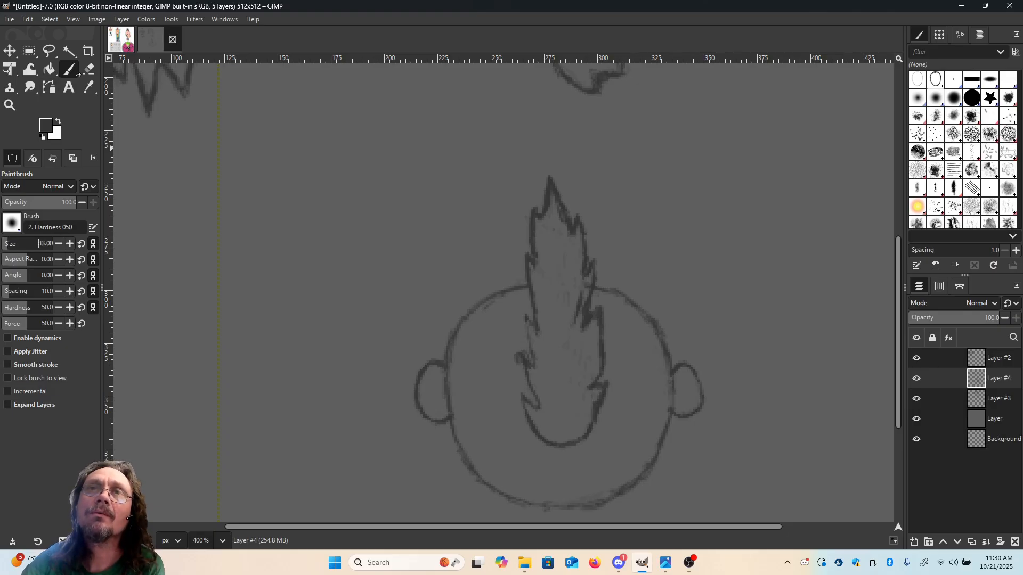
key(shift+e)
mouse_move(587, 347)
mouse_down()
mouse_move(537, 375)
mouse_move(543, 395)
mouse_move(528, 379)
mouse_move(567, 409)
mouse_move(588, 383)
mouse_move(587, 334)
mouse_move(593, 342)
mouse_move(593, 317)
mouse_move(548, 343)
mouse_move(543, 322)
mouse_move(538, 335)
mouse_move(545, 185)
mouse_move(560, 244)
mouse_move(576, 233)
mouse_move(577, 287)
mouse_move(585, 279)
mouse_move(530, 289)
mouse_move(575, 296)
mouse_up()
mouse_move(546, 420)
mouse_down()
mouse_move(564, 435)
mouse_move(551, 431)
mouse_move(556, 411)
mouse_up()
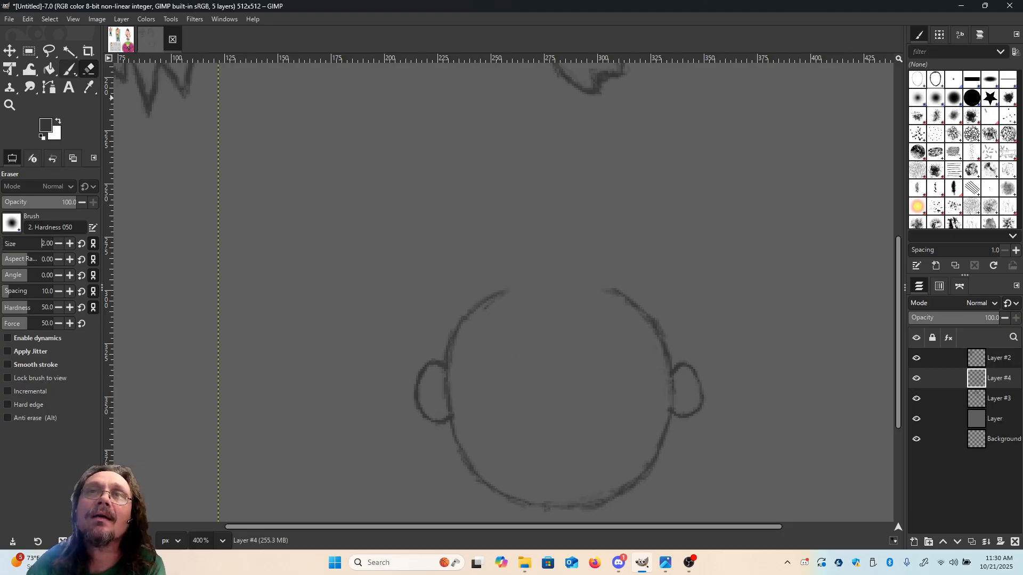
Paint a smooth curved lower end for a new mohawk with a size 2 Paintbrush, and erase the trial spike on its right side.
click(69, 69)
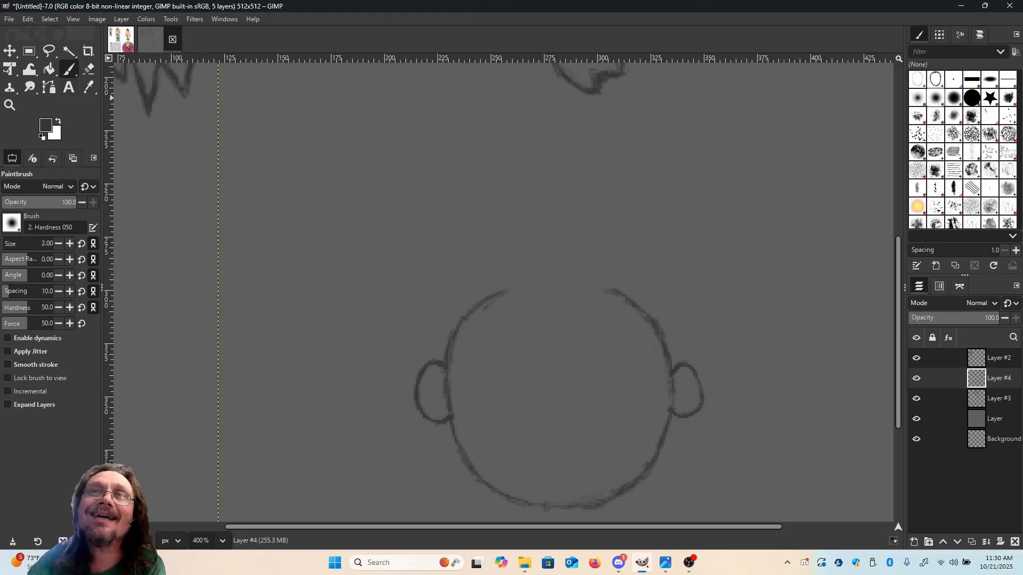
click(530, 430)
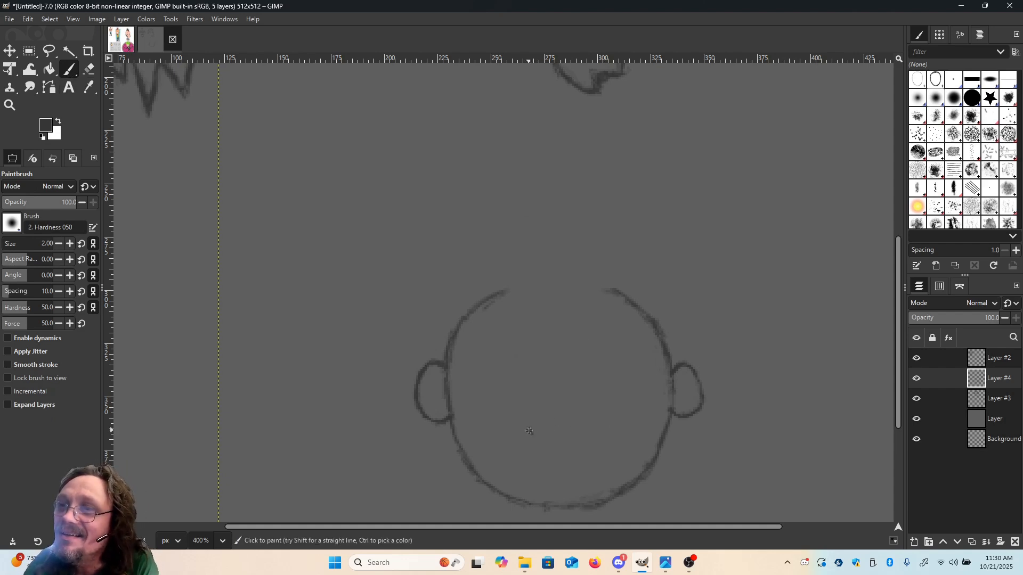
mouse_move(535, 435)
mouse_down()
mouse_move(593, 431)
mouse_move(606, 395)
mouse_move(592, 358)
mouse_up()
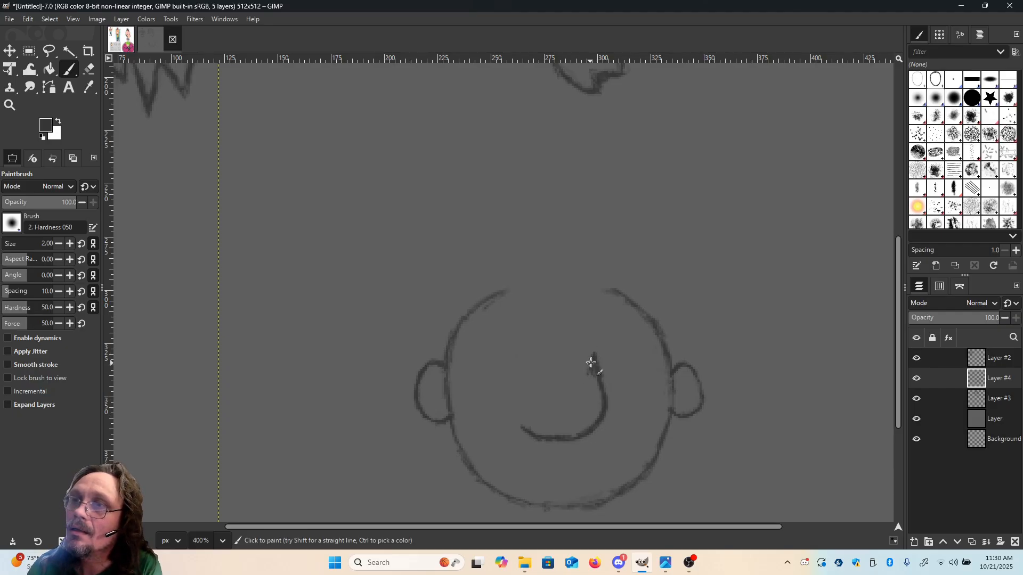
drag(591, 332, 588, 329)
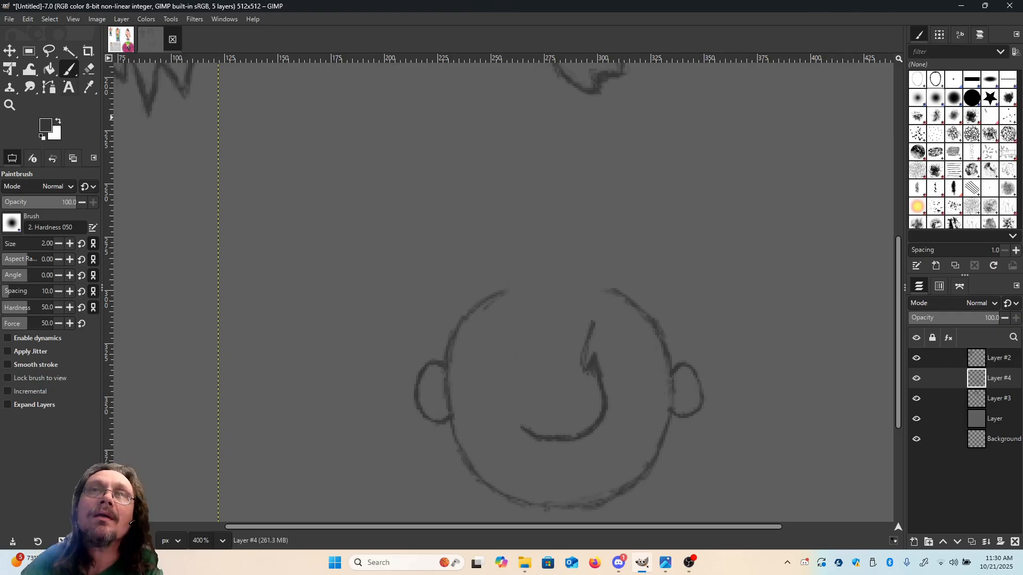
key(shift+e)
mouse_move(590, 327)
mouse_down()
mouse_move(583, 350)
mouse_move(593, 361)
mouse_move(584, 356)
mouse_up()
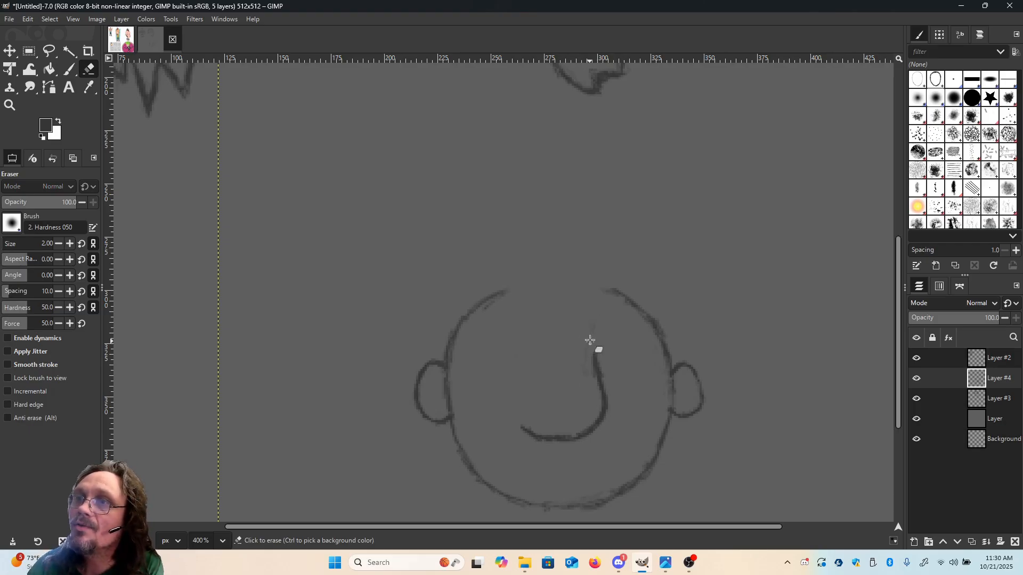
Paint smooth left and right sides for the new mohawk, tapering from the curved lower end to a narrow tip above the head.
key(p)
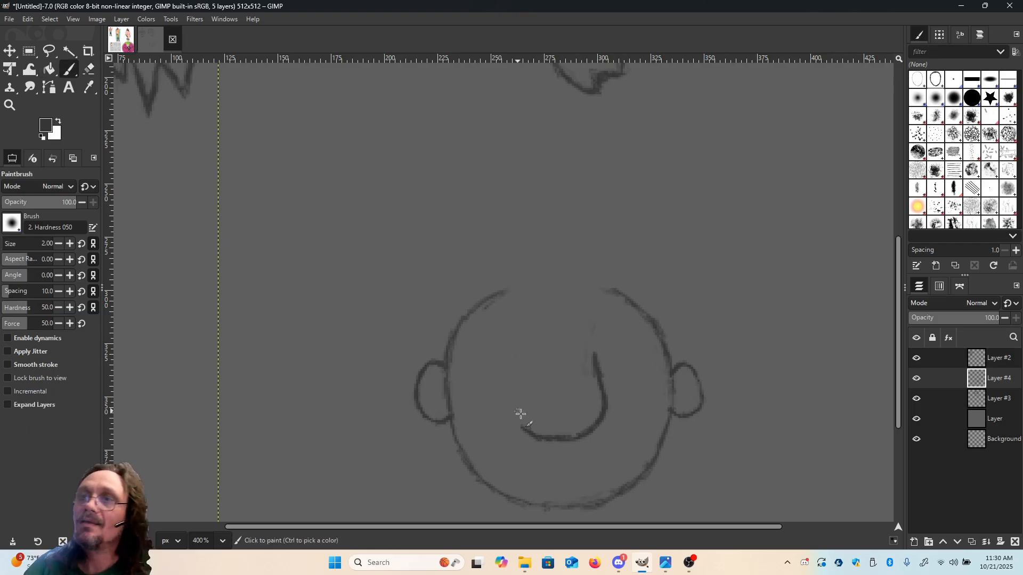
mouse_move(518, 423)
mouse_down()
mouse_move(517, 330)
mouse_move(519, 344)
mouse_move(522, 301)
mouse_up()
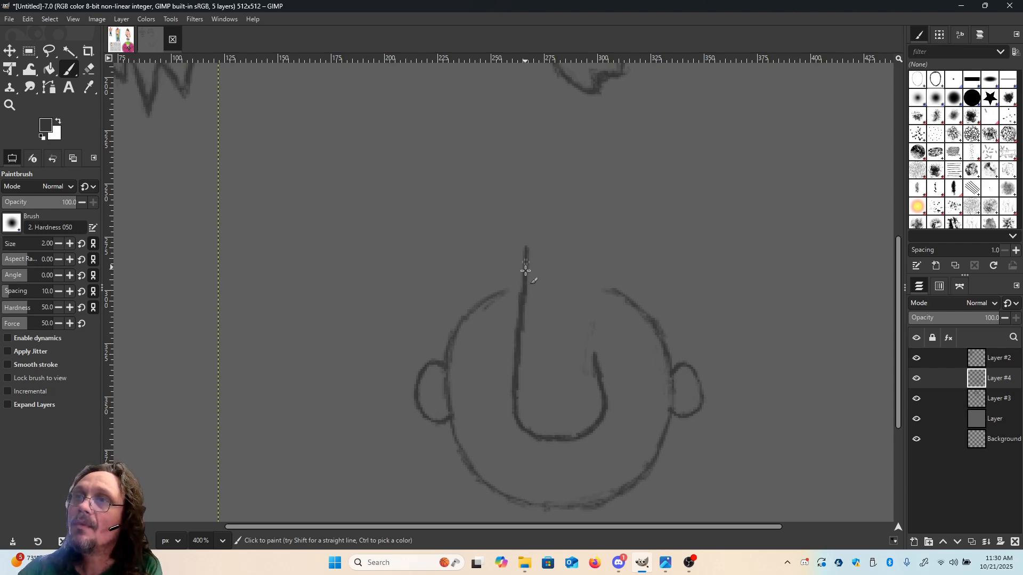
drag(526, 270, 536, 169)
mouse_move(607, 400)
mouse_down()
mouse_move(565, 238)
mouse_move(576, 269)
mouse_move(577, 259)
mouse_move(539, 174)
mouse_move(555, 198)
mouse_move(536, 181)
mouse_up()
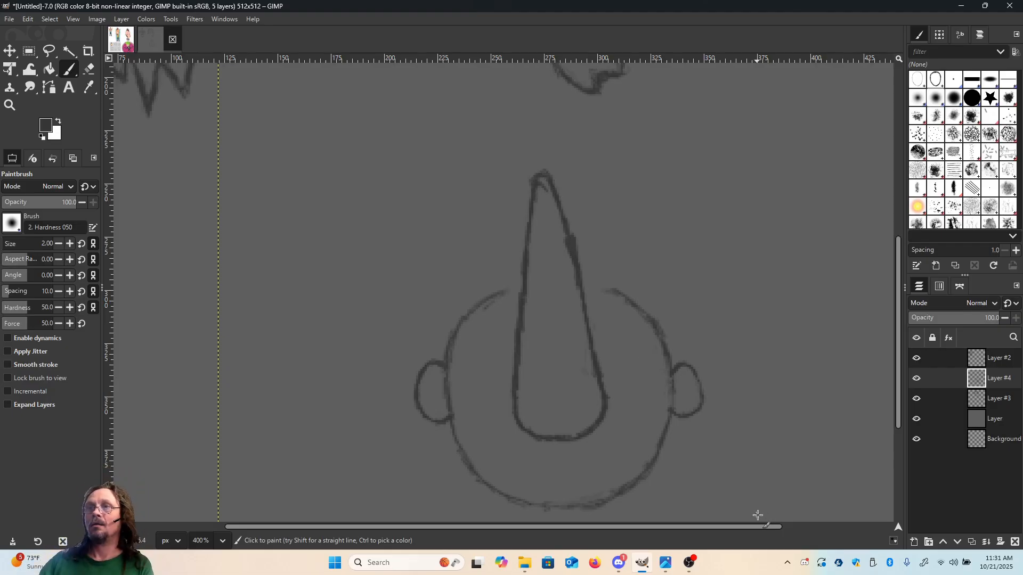
key(shift+e)
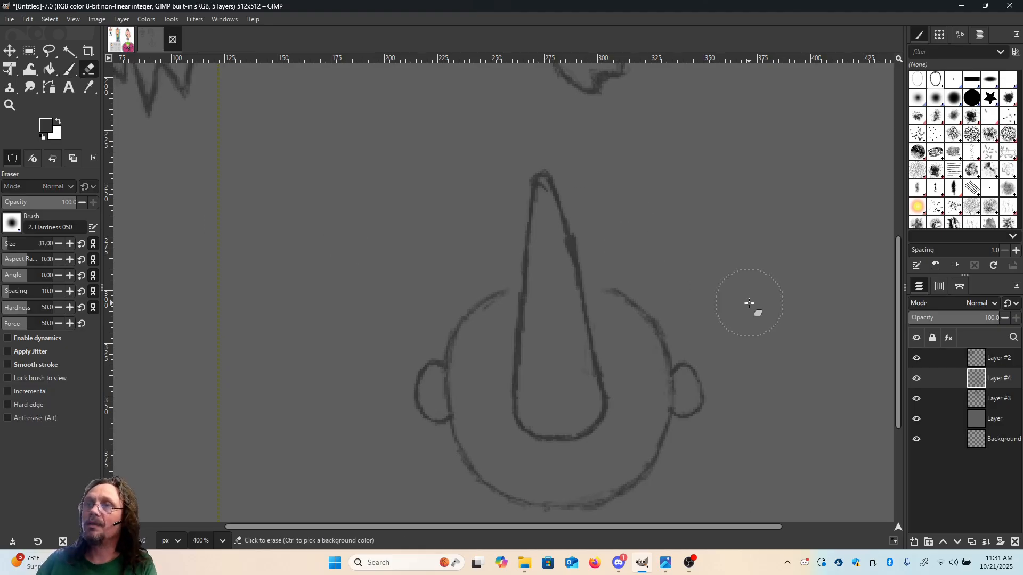
scroll(749, 304, down, 3)
scroll(749, 304, up, 3)
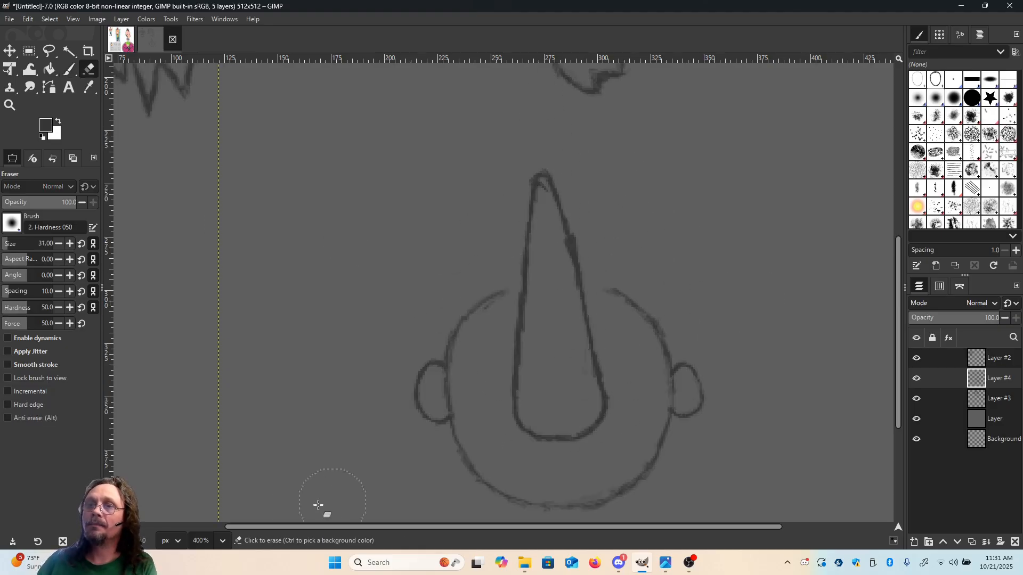
Erase the tapered mohawk with the Eraser enlarged to size 6, leaving only a short line at its lower end.
click(223, 542)
click(216, 461)
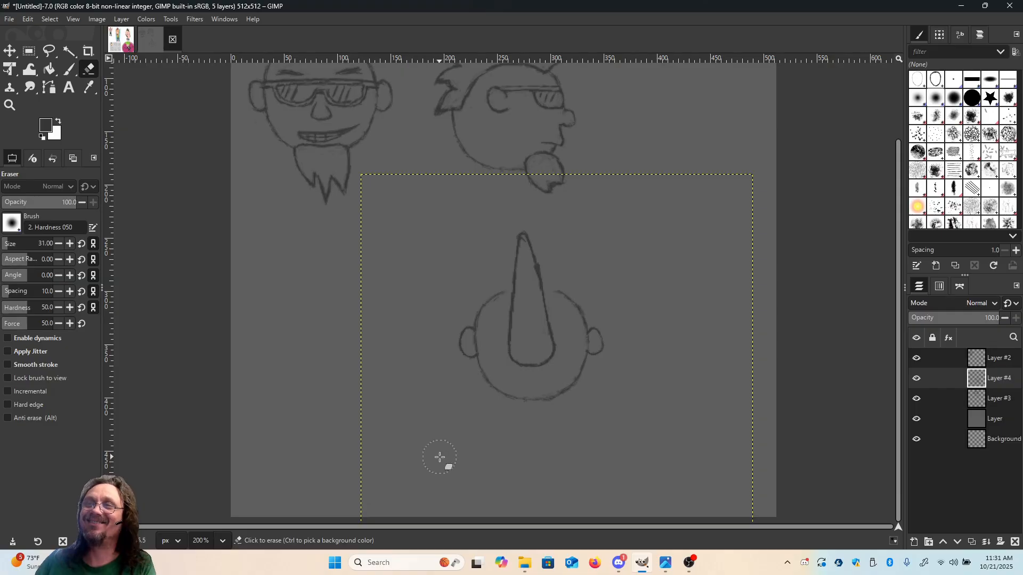
scroll(688, 368, up, 1)
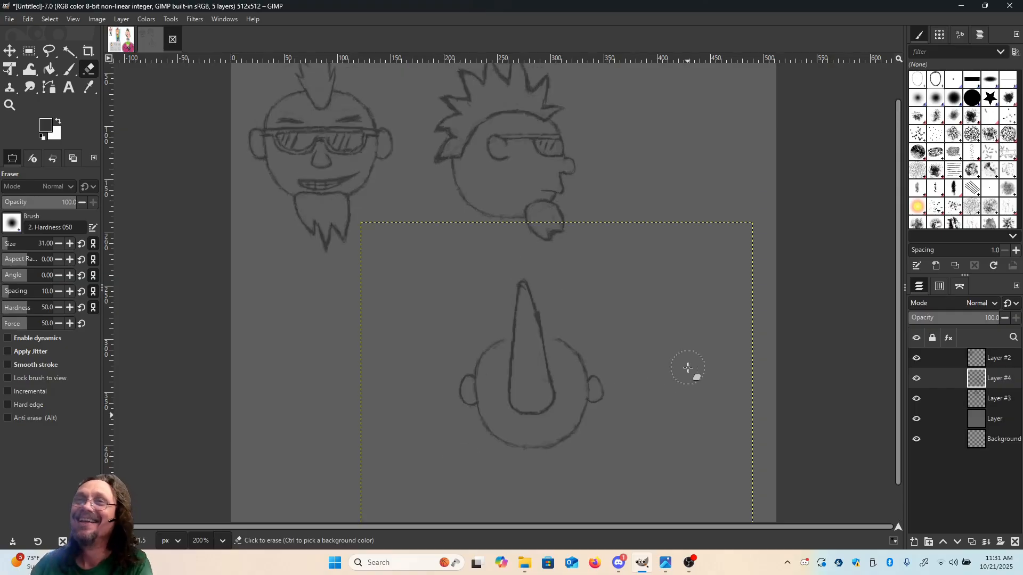
key(p)
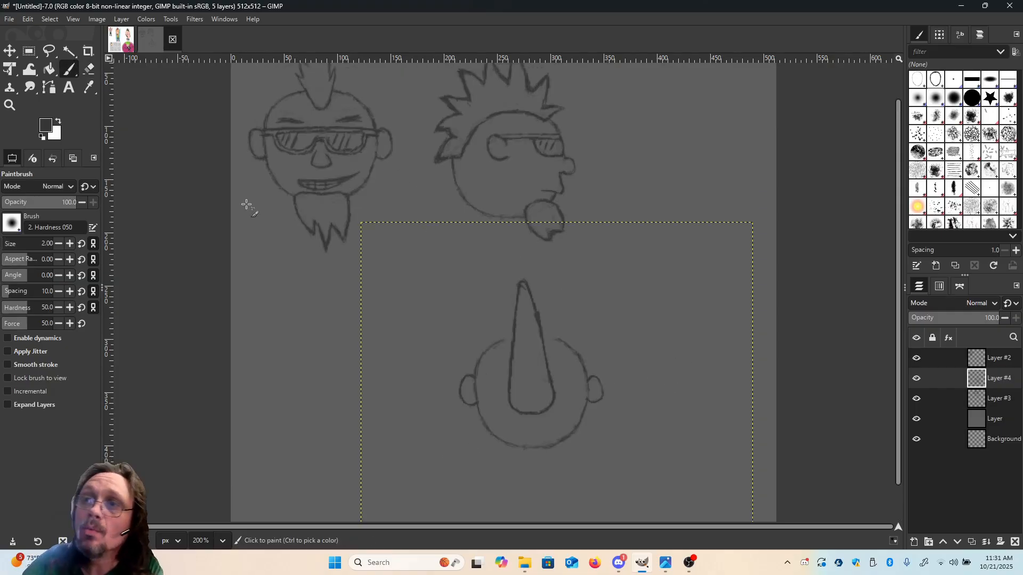
key(shift+e)
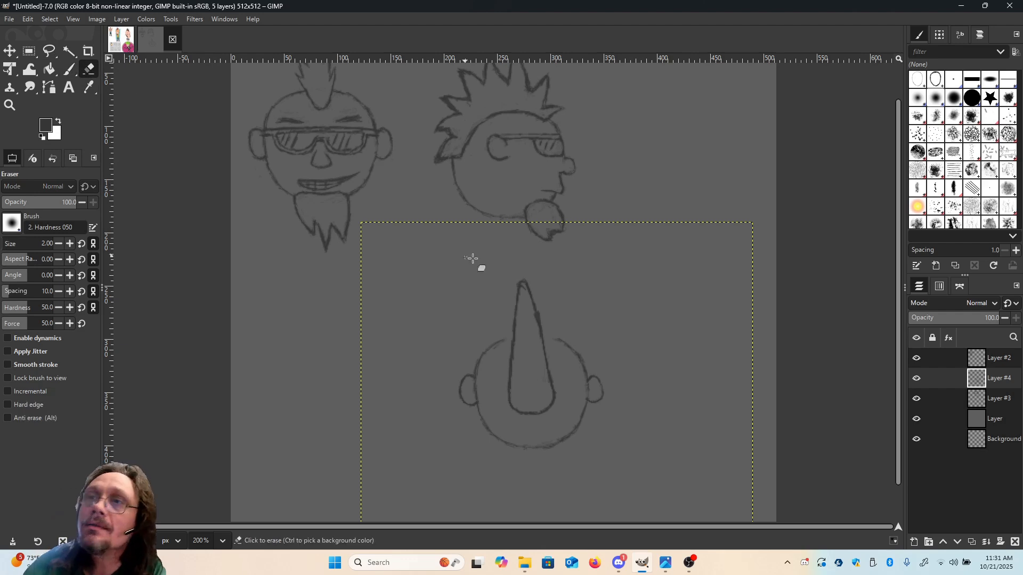
drag(516, 282, 526, 282)
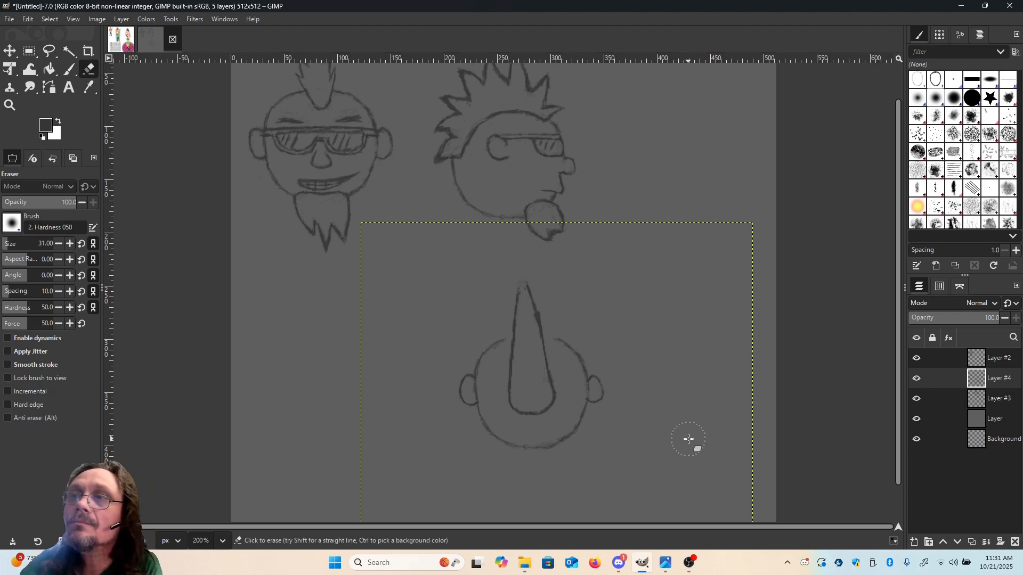
click(69, 244)
click(70, 243)
click(70, 244)
click(70, 243)
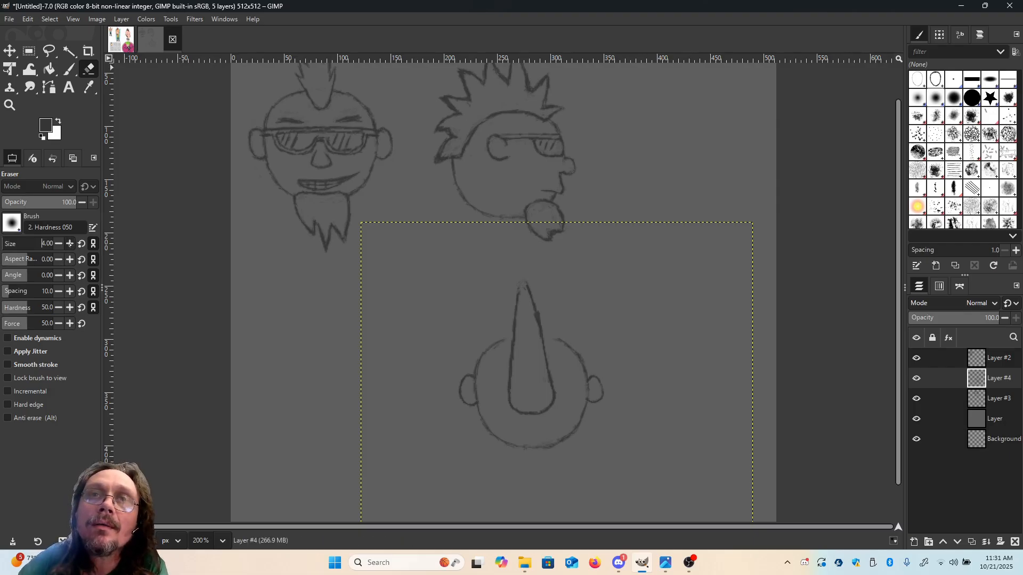
mouse_move(519, 288)
mouse_down()
mouse_move(537, 299)
mouse_move(522, 304)
mouse_move(515, 329)
mouse_move(516, 412)
mouse_move(567, 405)
mouse_move(550, 379)
mouse_move(548, 414)
mouse_move(557, 390)
mouse_move(538, 319)
mouse_move(539, 345)
mouse_up()
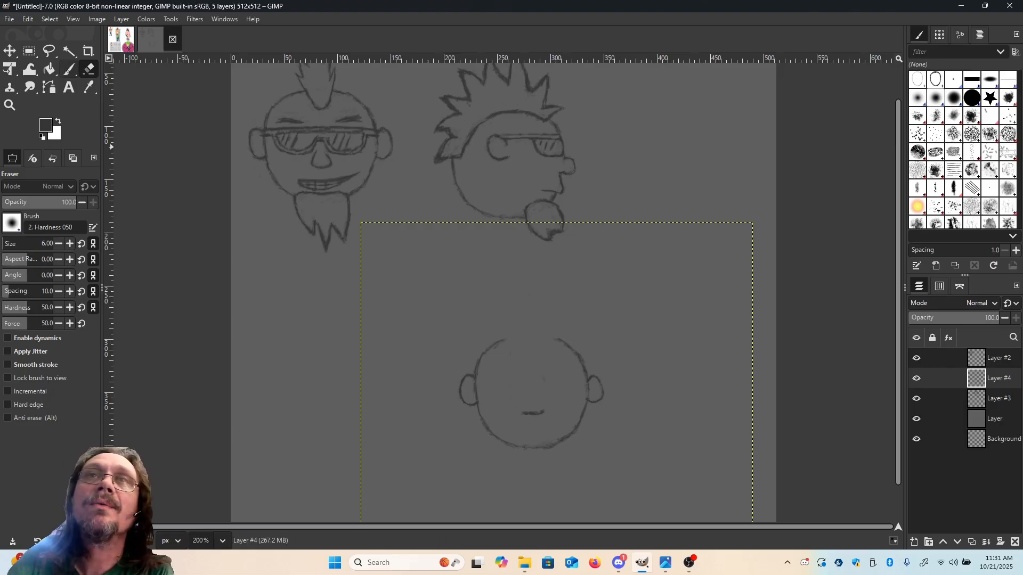
Paint a narrow upright mohawk strip with a size 2 Paintbrush, rising from the remaining short line to a rounded end above the head.
click(69, 69)
click(59, 243)
click(58, 243)
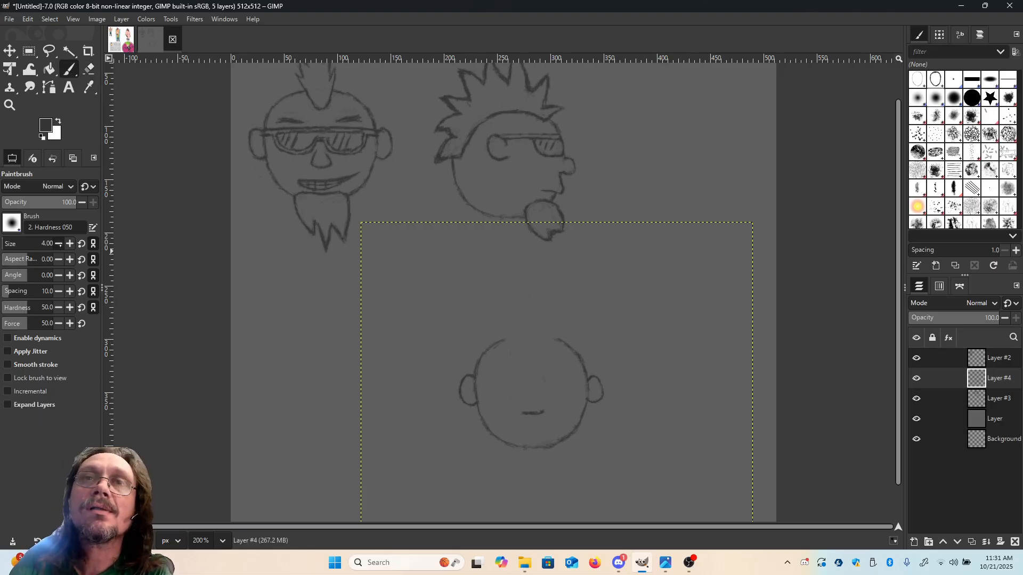
click(527, 408)
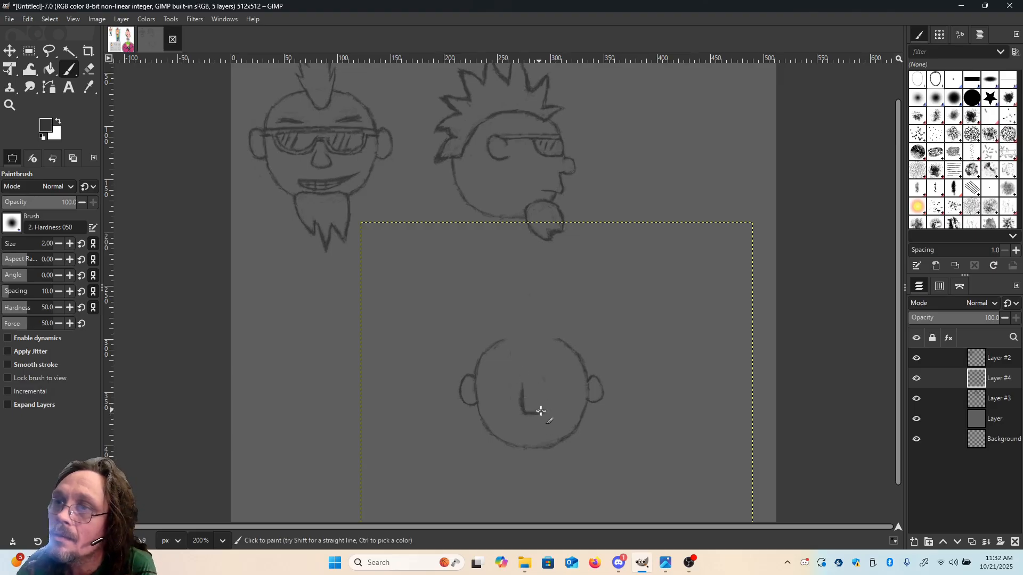
mouse_move(540, 398)
mouse_down()
mouse_move(541, 408)
mouse_move(523, 409)
mouse_up()
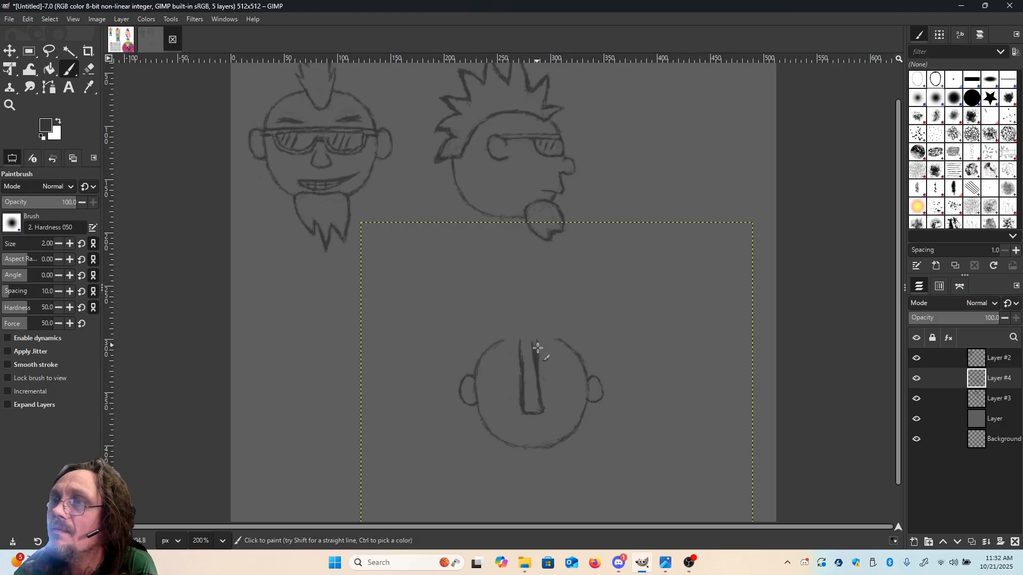
drag(534, 341, 537, 340)
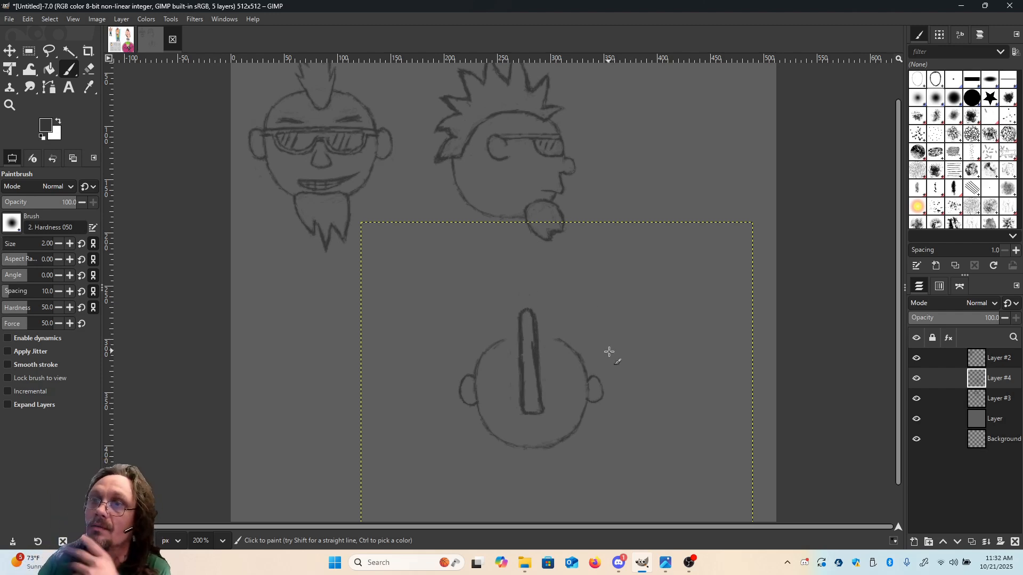
Thin the outline of the narrow mohawk strip with a size 2 Eraser.
key(shift+e)
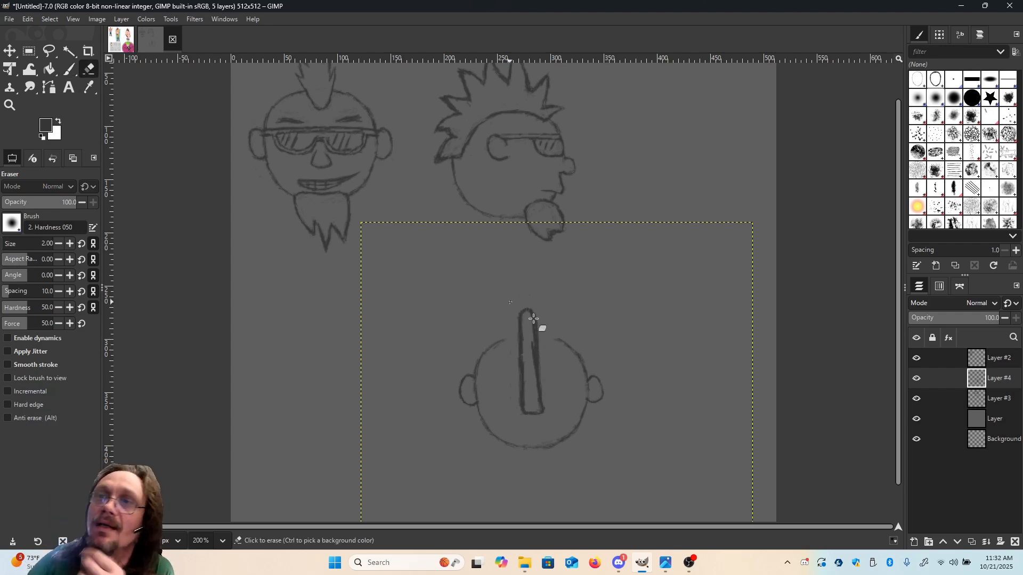
mouse_move(527, 347)
mouse_down()
mouse_move(536, 387)
mouse_move(529, 405)
mouse_move(524, 373)
mouse_move(524, 406)
mouse_move(521, 338)
mouse_up()
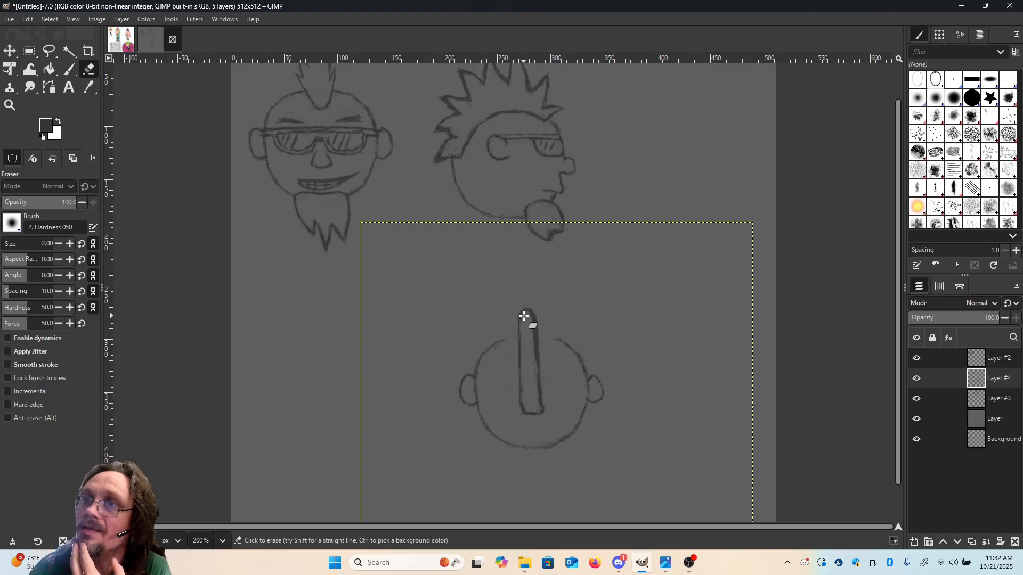
mouse_move(524, 312)
mouse_down()
mouse_move(540, 402)
mouse_move(540, 374)
mouse_up()
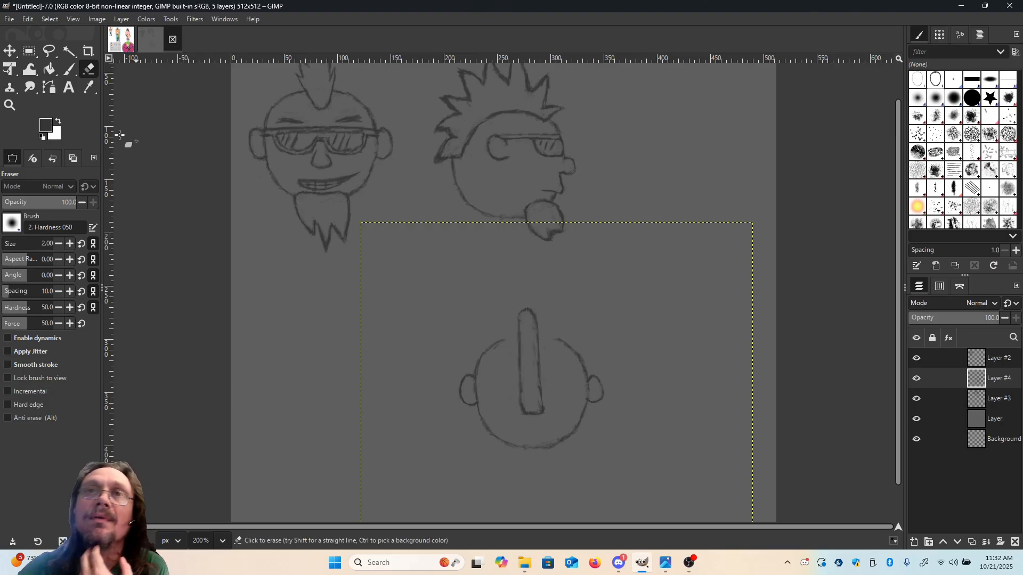
Paint a pointed tip inside the strip's rounded upper end, with small tufts flaring out on both sides below it.
click(69, 69)
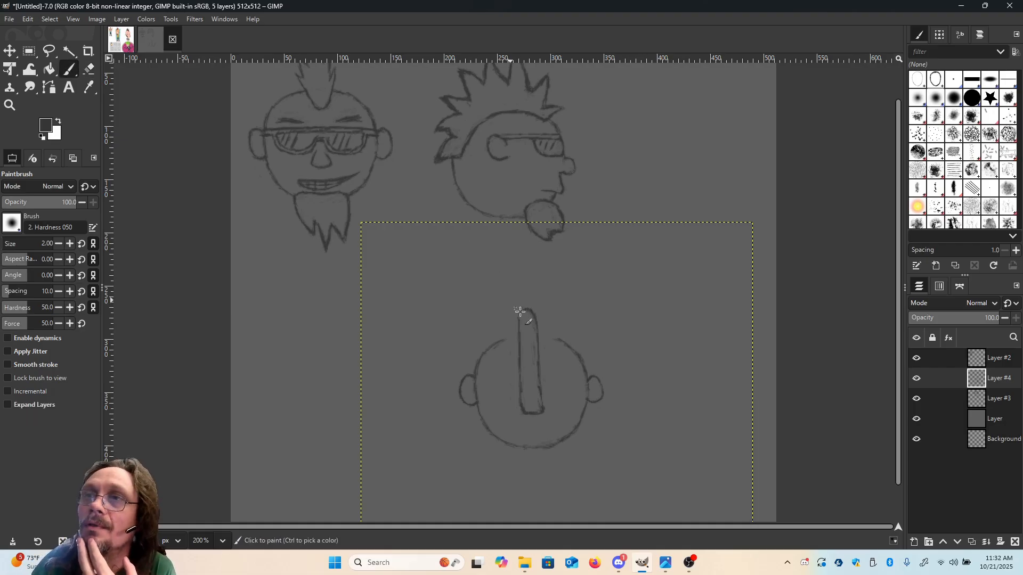
mouse_move(519, 319)
mouse_down()
mouse_move(525, 309)
mouse_move(534, 320)
mouse_up()
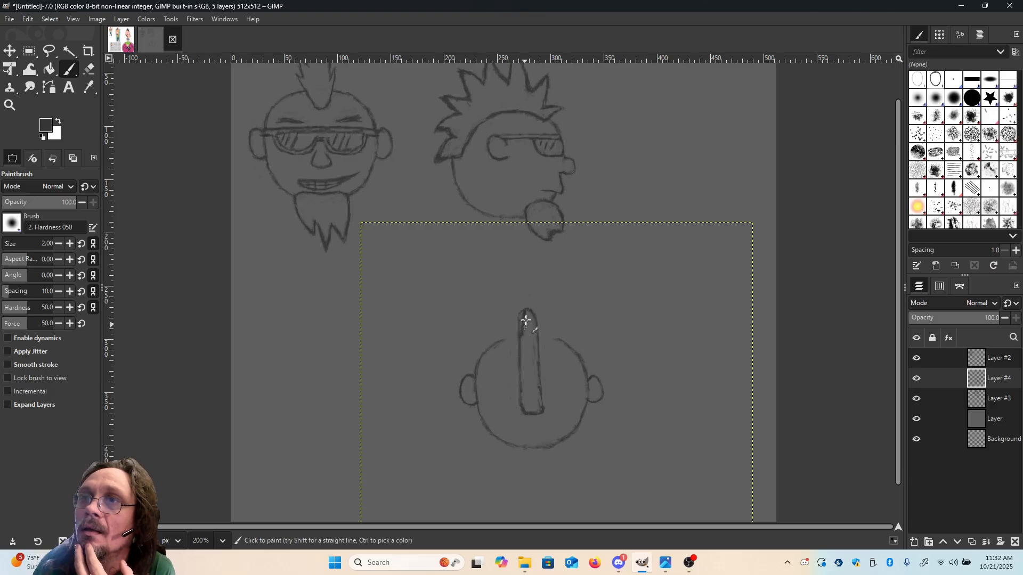
drag(527, 312, 534, 340)
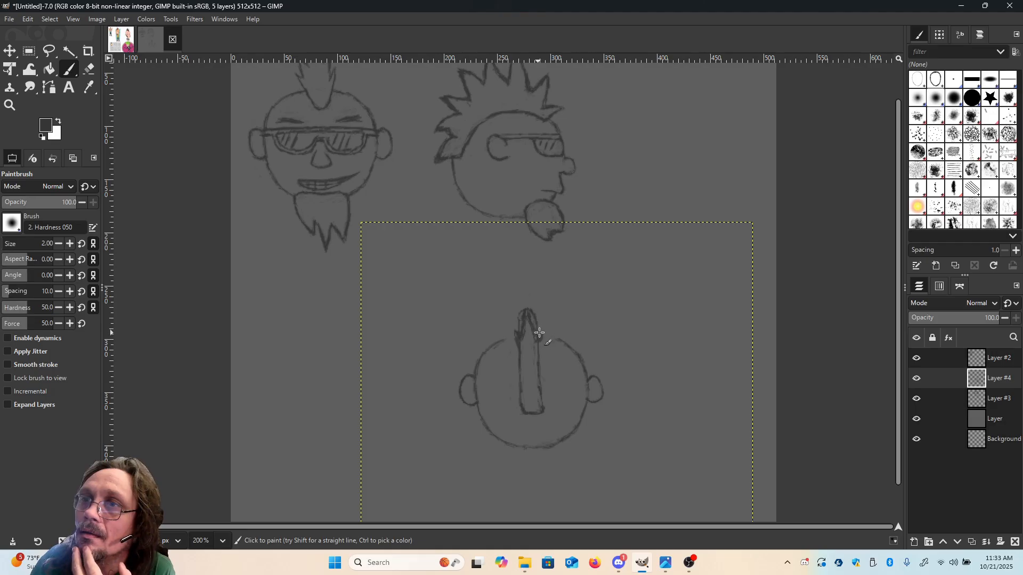
Strengthen the mohawk's central point, paint a spike to its right, and erase the old rounded outline and excess lines around them.
key(shift+e)
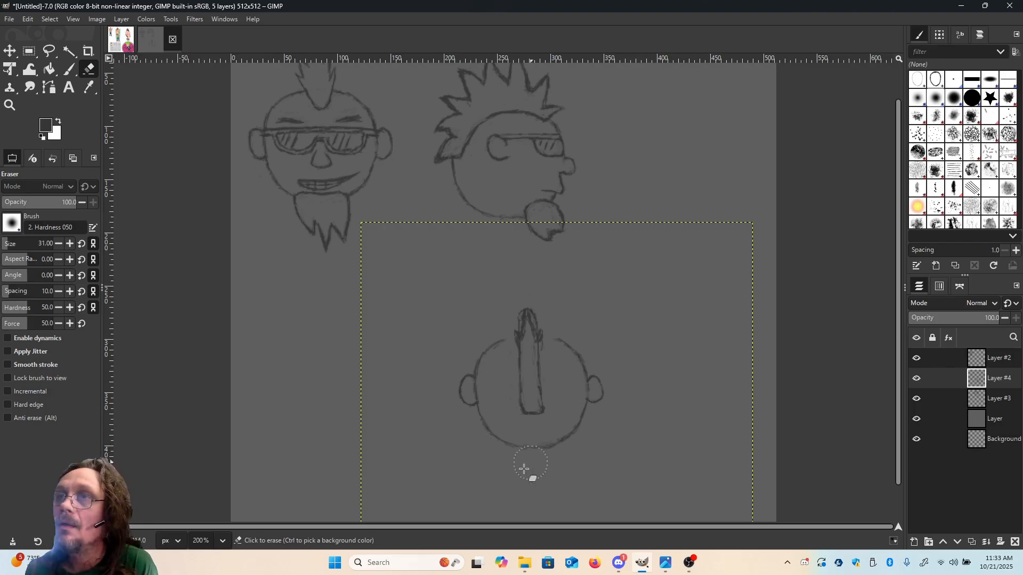
click(223, 541)
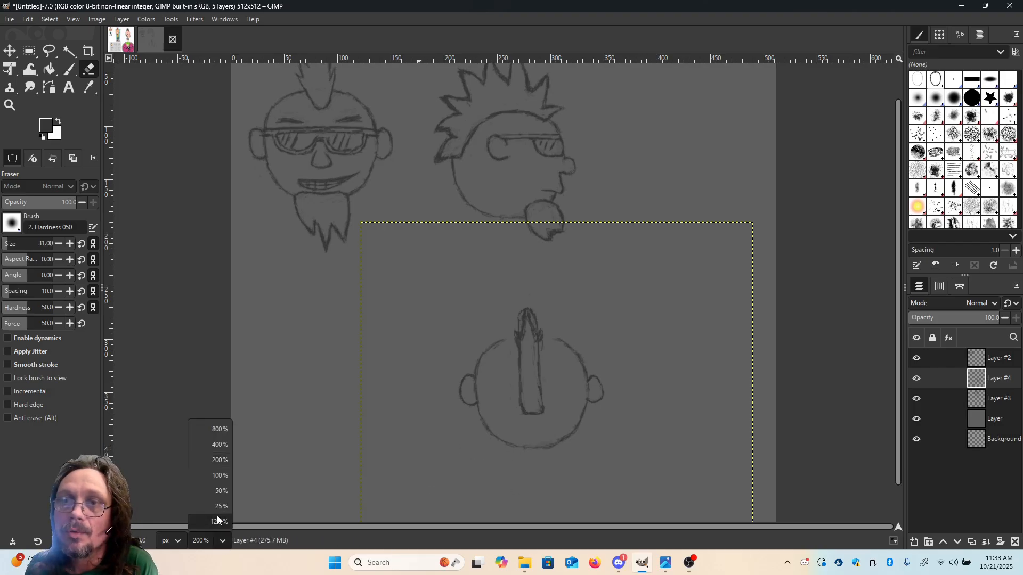
click(216, 444)
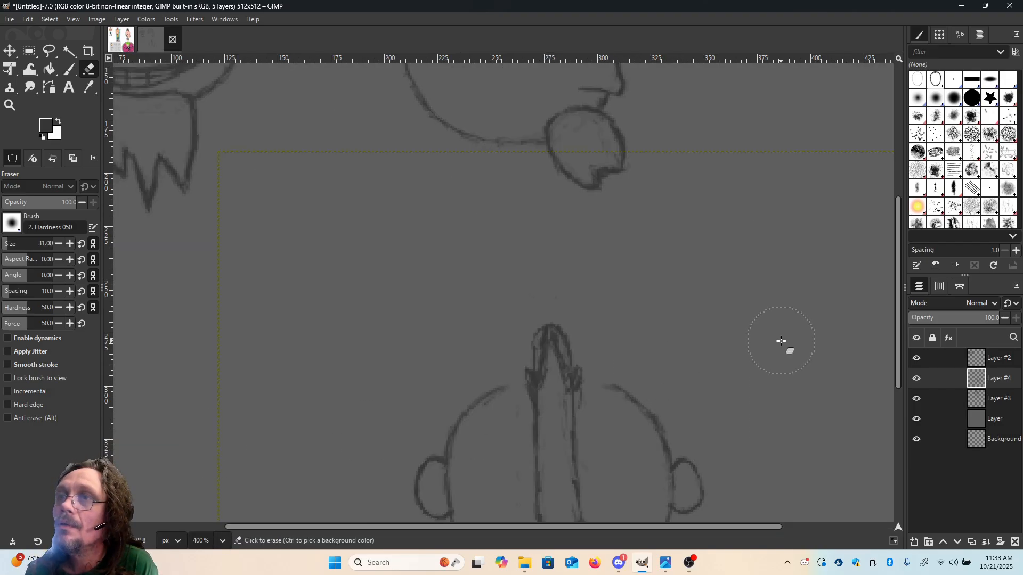
scroll(781, 342, down, 2)
key(p)
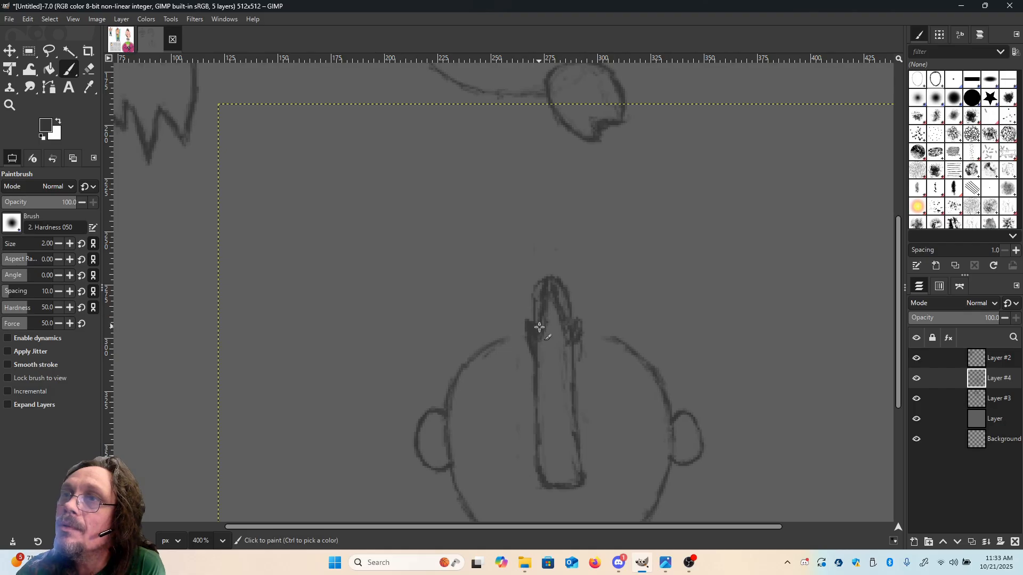
drag(544, 281, 548, 279)
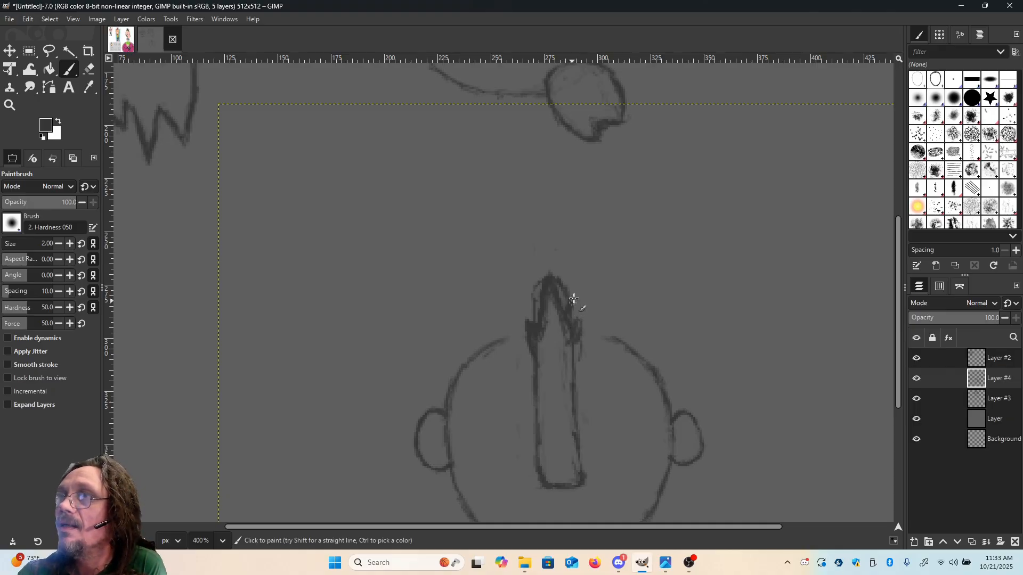
mouse_move(570, 319)
mouse_down()
mouse_move(571, 304)
mouse_move(580, 339)
mouse_up()
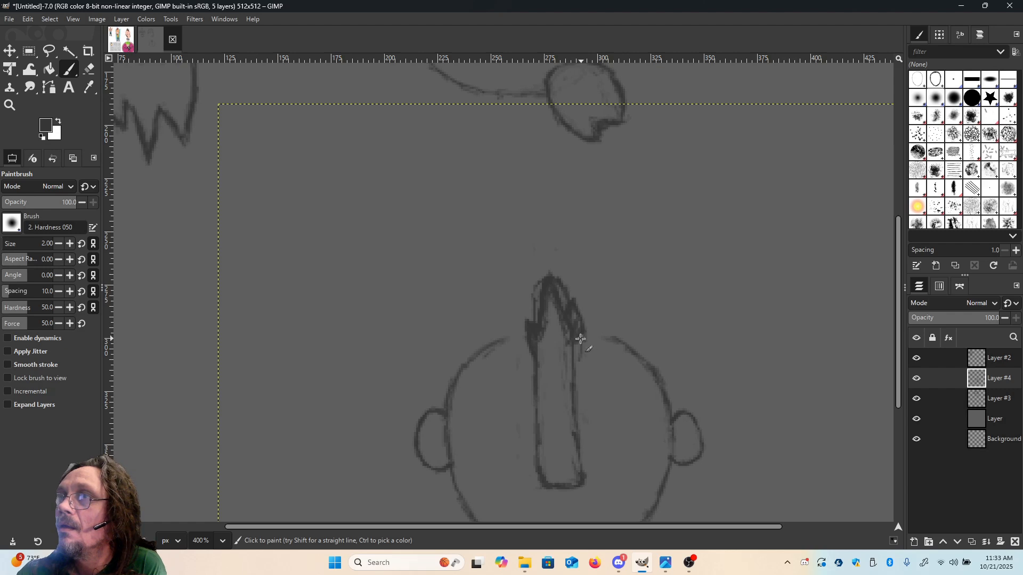
click(89, 68)
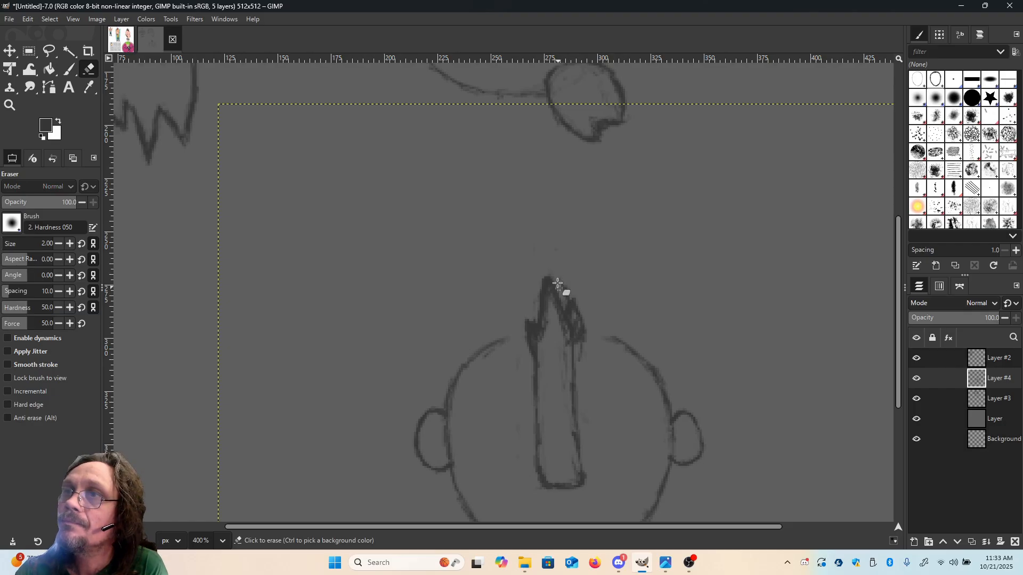
mouse_move(557, 291)
mouse_down()
mouse_move(568, 288)
mouse_move(574, 306)
mouse_move(545, 321)
mouse_move(548, 286)
mouse_move(546, 334)
mouse_up()
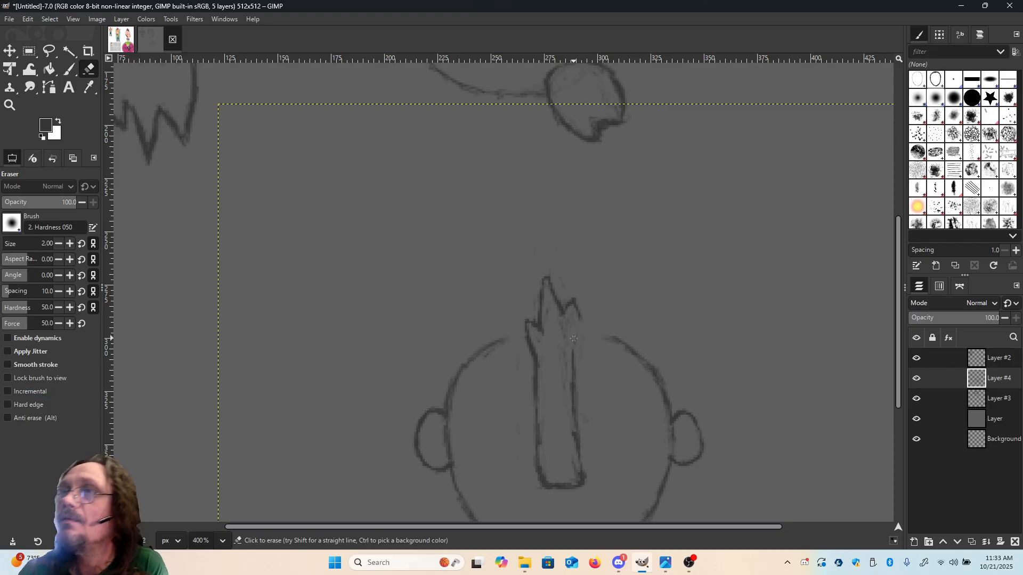
Paint the right spike's outer edge and small spikes down the mohawk's left side, and erase the upper one of these left spikes.
key(p)
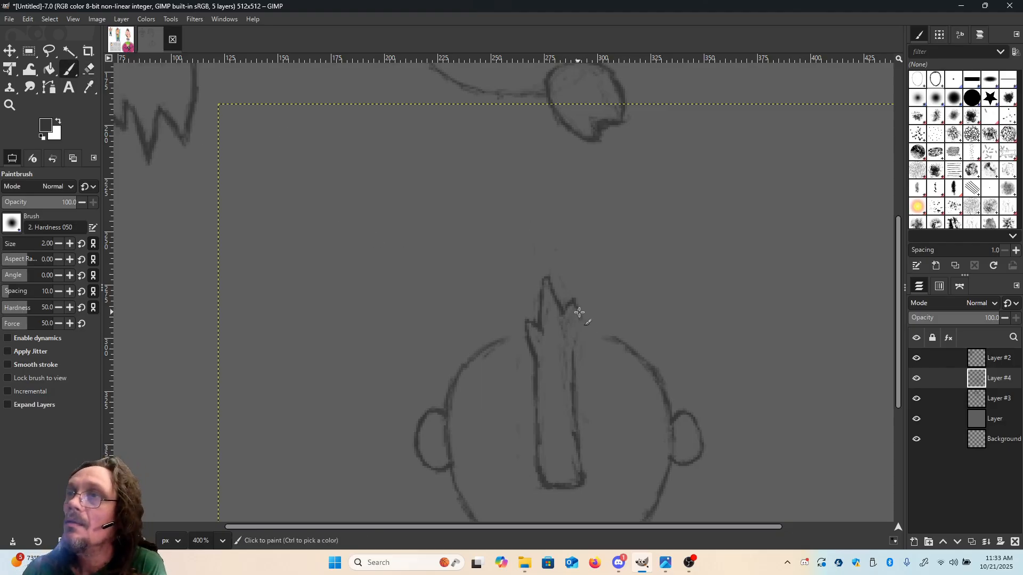
mouse_move(578, 316)
mouse_down()
mouse_move(574, 351)
mouse_move(577, 311)
mouse_up()
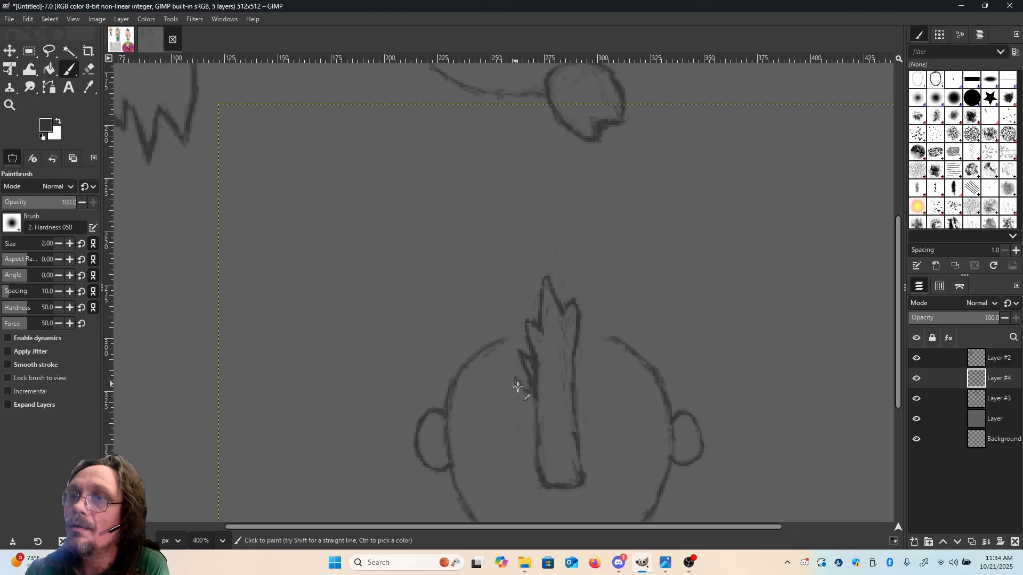
drag(517, 387, 523, 402)
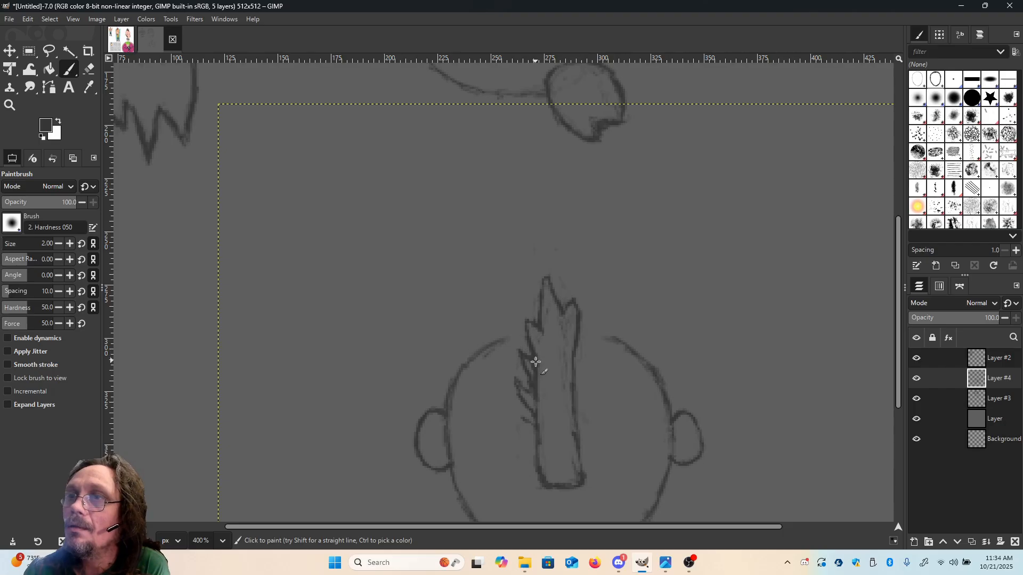
click(89, 68)
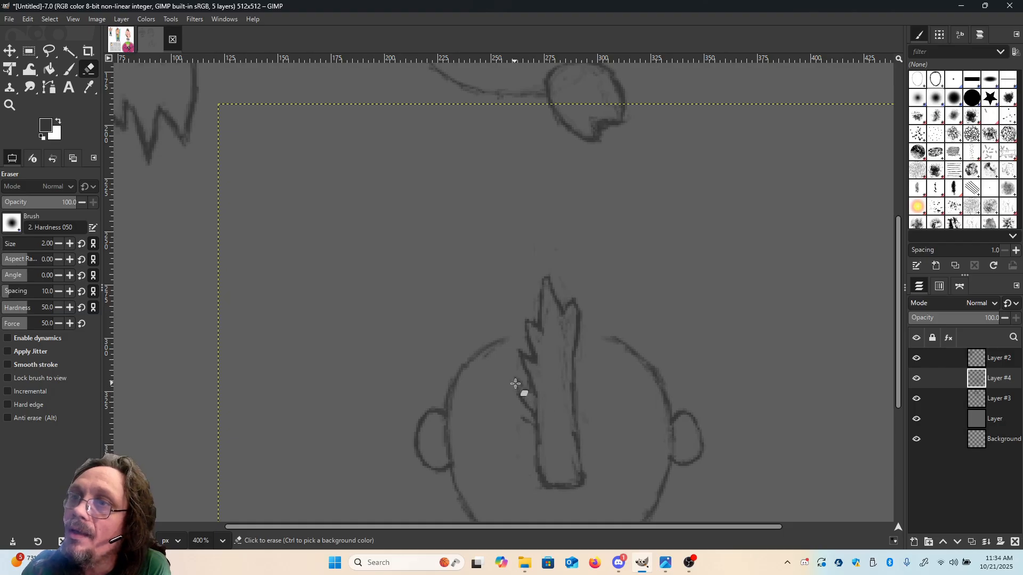
drag(534, 399, 536, 393)
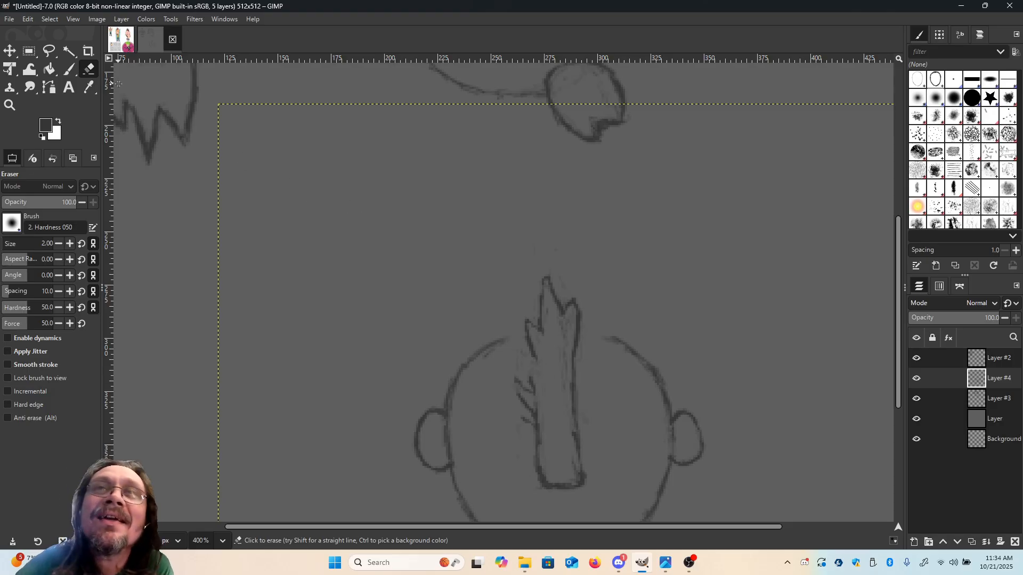
Repaint the left side's spikes and add matching spikes down the mohawk's right side with the size 2 Paintbrush.
click(69, 70)
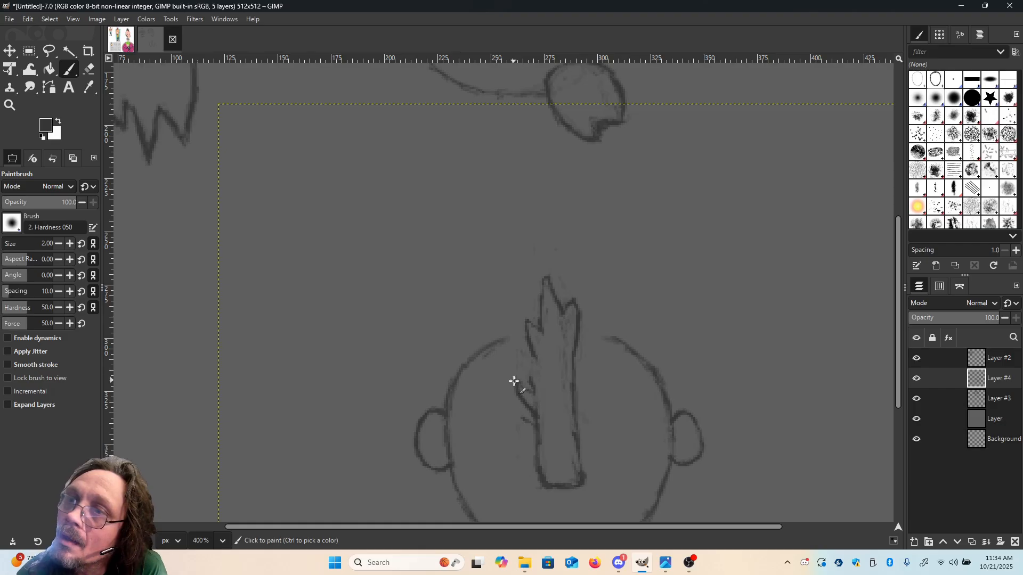
drag(514, 381, 527, 390)
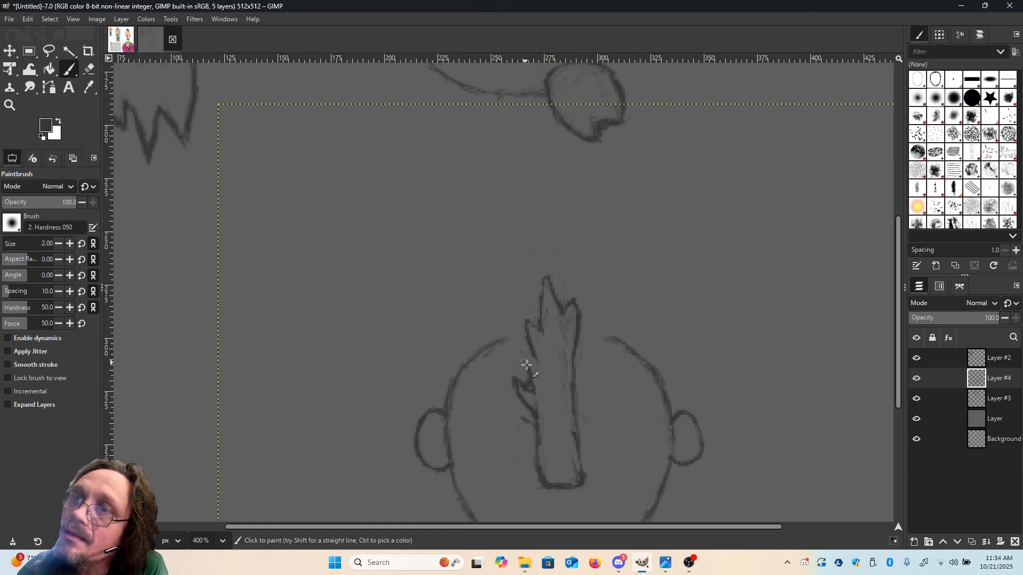
mouse_move(521, 354)
mouse_down()
mouse_move(530, 380)
mouse_move(528, 359)
mouse_up()
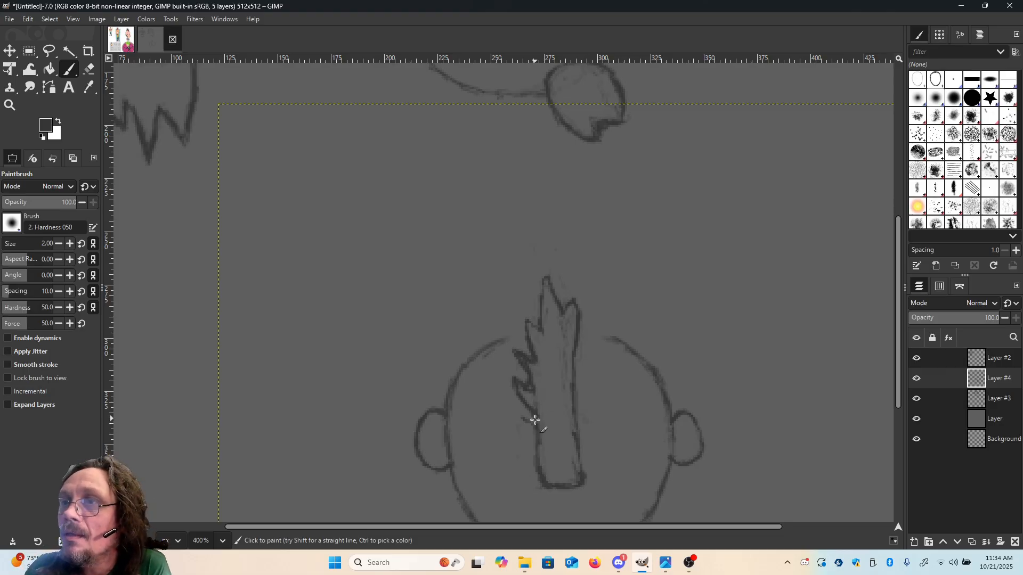
mouse_move(518, 416)
mouse_down()
mouse_move(545, 481)
mouse_move(587, 457)
mouse_move(584, 483)
mouse_move(592, 428)
mouse_up()
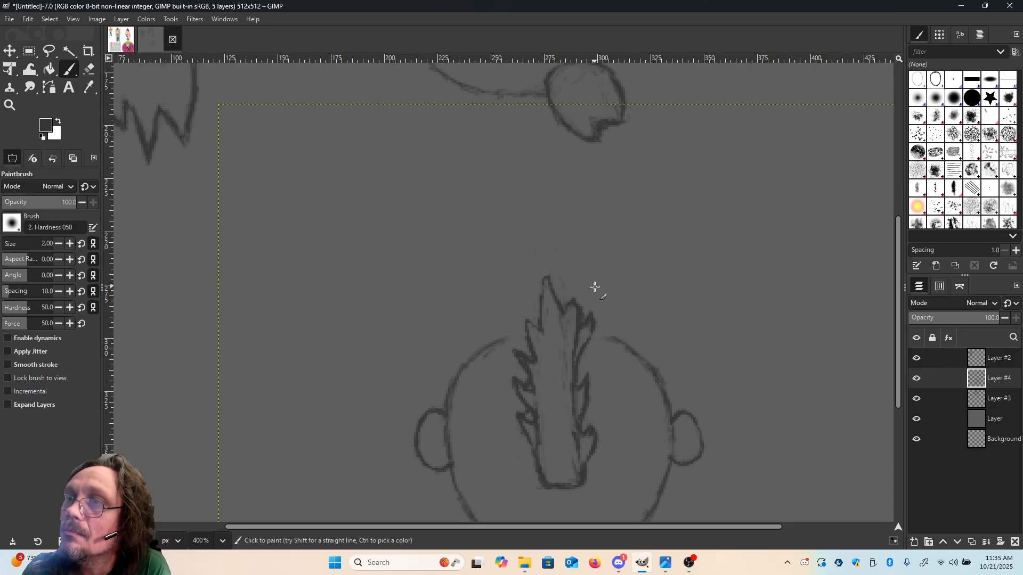
Erase the old strip lines and excess strokes inside the mohawk with the size 2 Eraser.
key(shift+e)
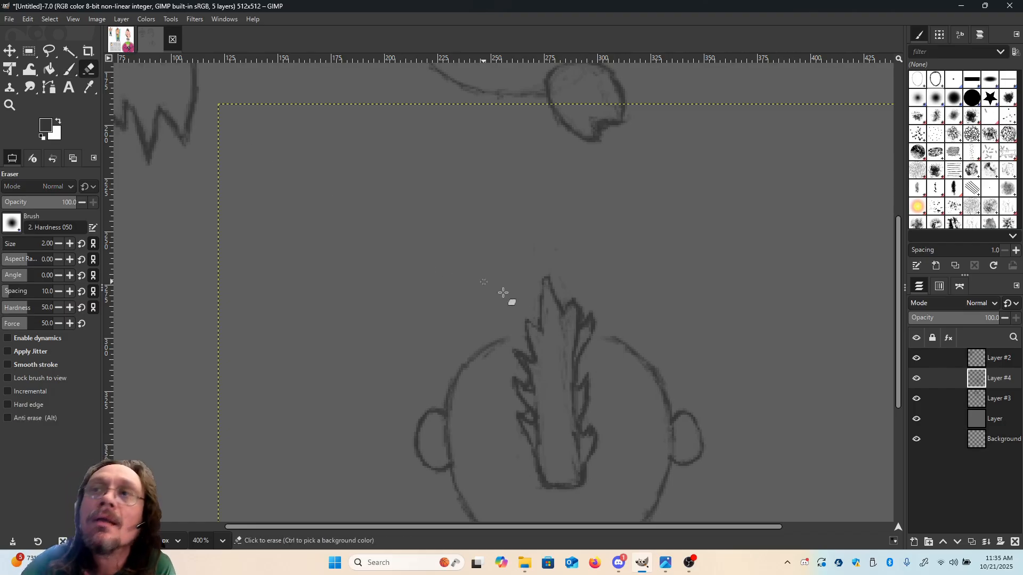
mouse_move(578, 323)
mouse_down()
mouse_move(571, 357)
mouse_move(585, 301)
mouse_move(581, 325)
mouse_move(581, 301)
mouse_move(573, 301)
mouse_move(568, 360)
mouse_move(582, 338)
mouse_move(556, 386)
mouse_move(516, 356)
mouse_move(538, 365)
mouse_move(534, 337)
mouse_move(546, 341)
mouse_move(529, 392)
mouse_move(538, 387)
mouse_move(517, 386)
mouse_move(534, 386)
mouse_move(524, 390)
mouse_move(539, 409)
mouse_move(559, 389)
mouse_up()
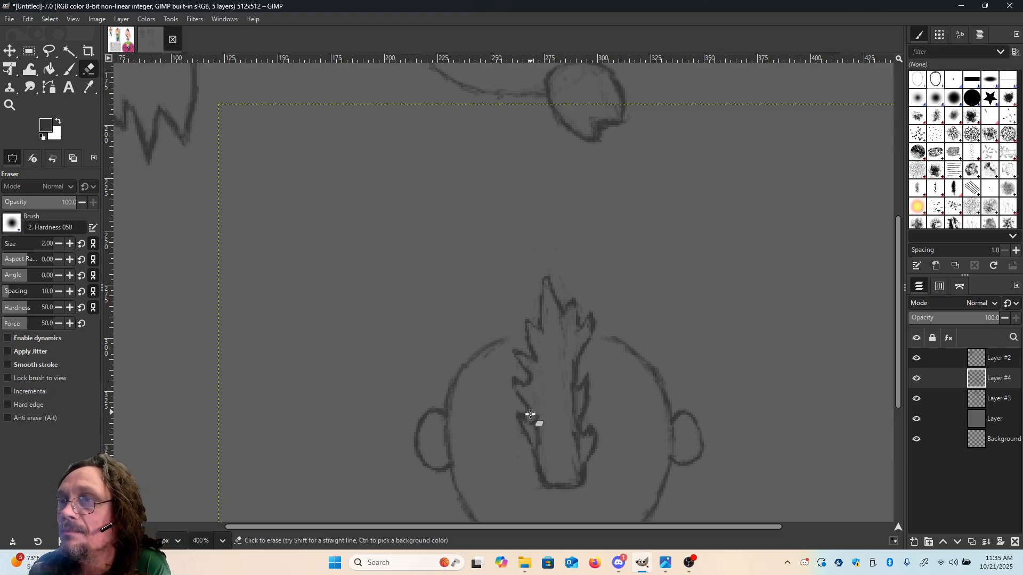
mouse_move(530, 423)
mouse_down()
mouse_move(540, 451)
mouse_move(545, 418)
mouse_move(580, 432)
mouse_move(573, 473)
mouse_move(585, 460)
mouse_move(579, 468)
mouse_move(577, 344)
mouse_up()
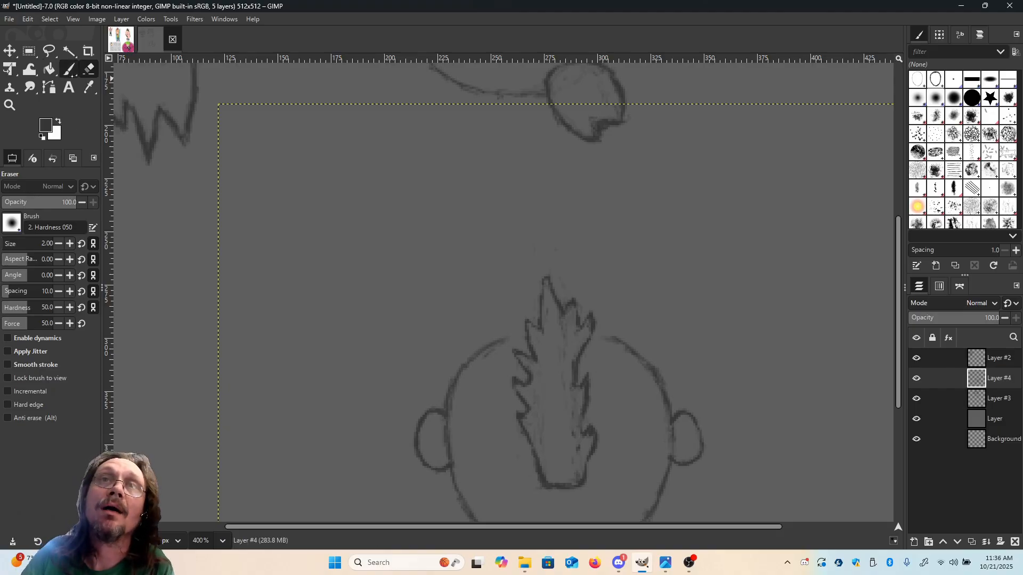
Repaint the mohawk's right-side spikes slightly farther out, and erase the excess lines around them.
click(69, 68)
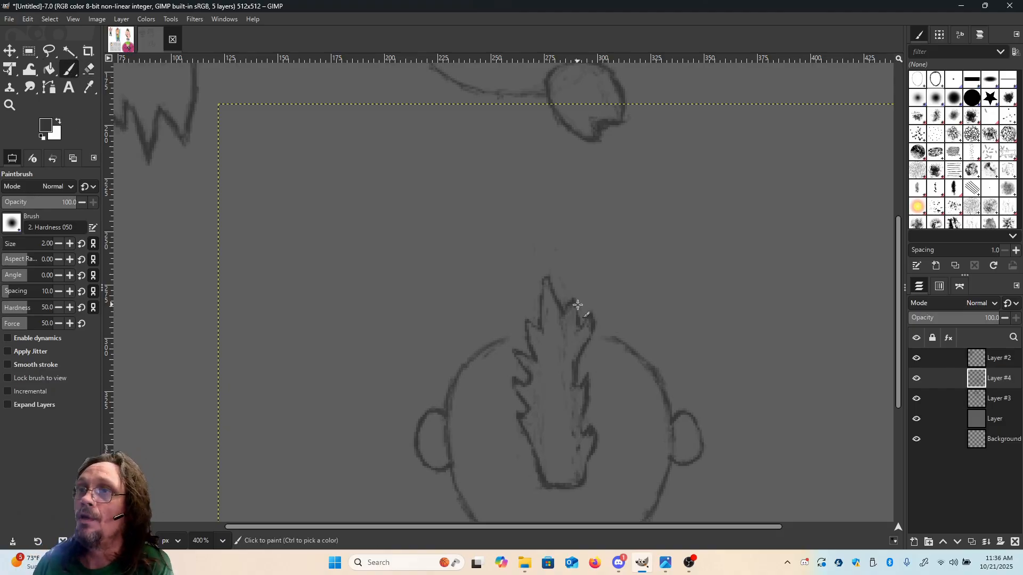
drag(576, 305, 577, 321)
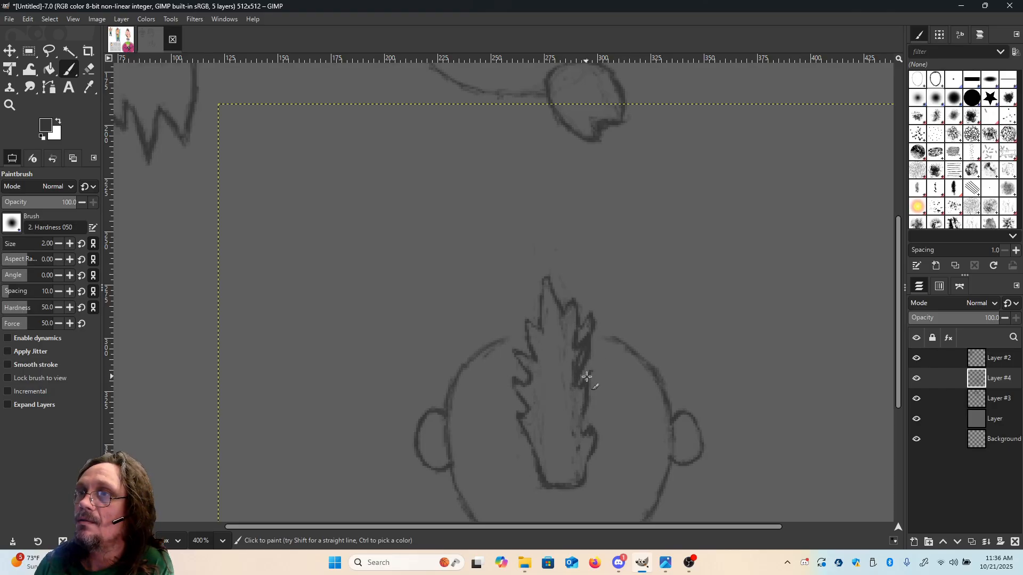
mouse_move(593, 381)
mouse_down()
mouse_move(582, 429)
mouse_move(596, 422)
mouse_move(586, 474)
mouse_up()
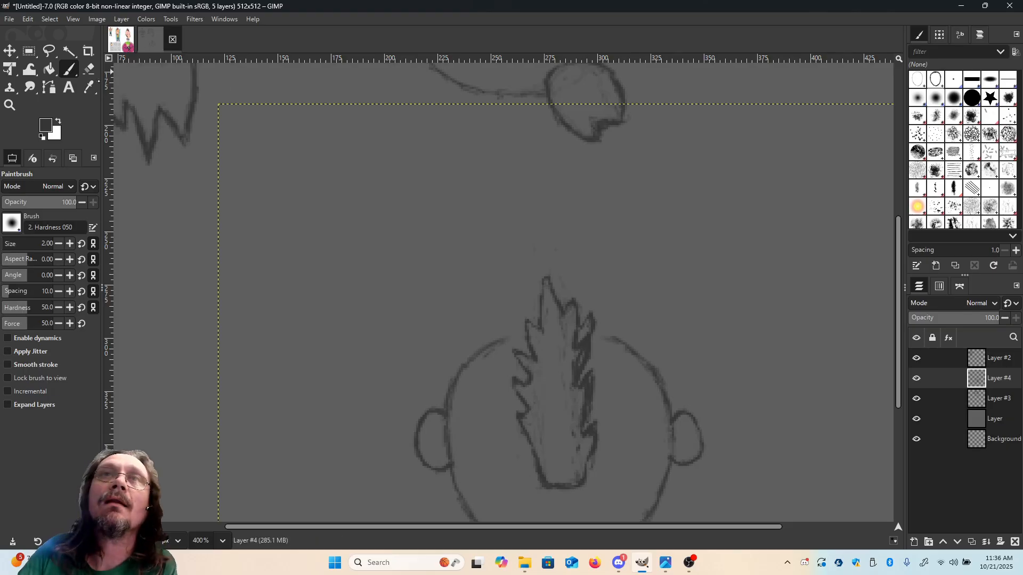
key(shift+e)
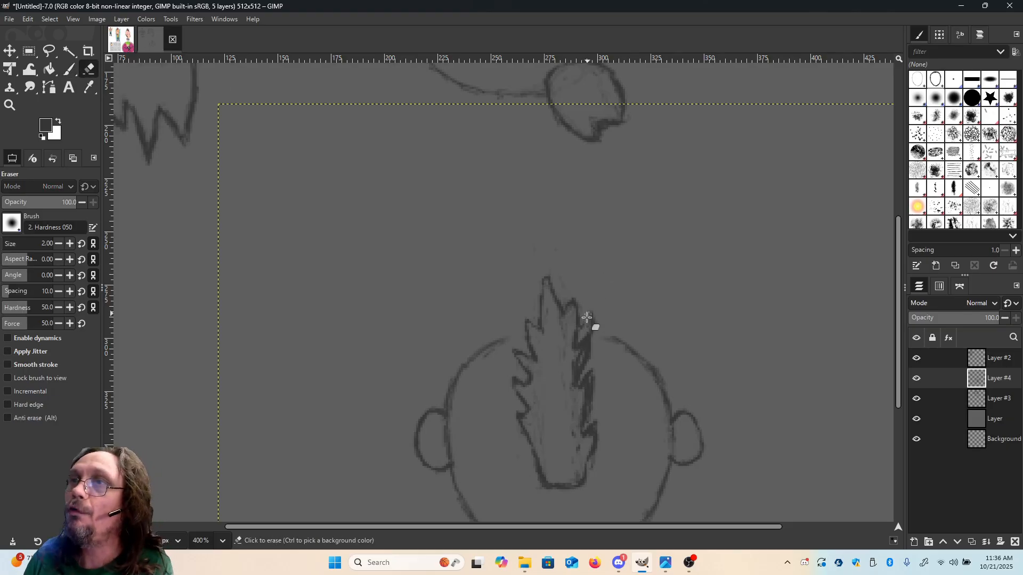
drag(589, 323, 593, 330)
mouse_move(572, 364)
mouse_down()
mouse_move(584, 359)
mouse_move(585, 340)
mouse_move(577, 364)
mouse_move(547, 383)
mouse_move(555, 379)
mouse_move(564, 394)
mouse_move(578, 385)
mouse_move(578, 394)
mouse_move(587, 378)
mouse_move(578, 452)
mouse_move(594, 437)
mouse_move(574, 479)
mouse_move(576, 463)
mouse_move(597, 468)
mouse_move(603, 431)
mouse_up()
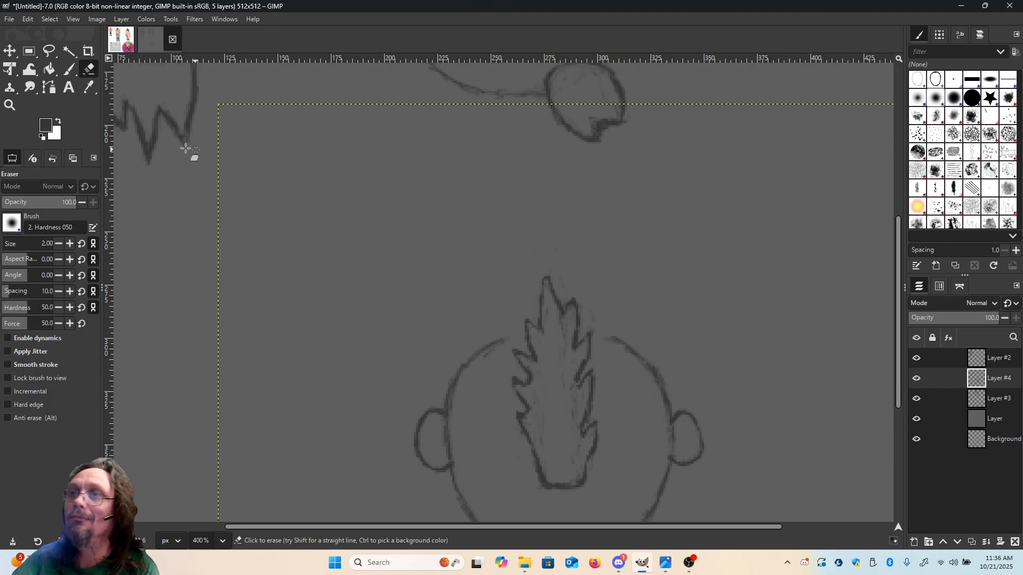
Extend the mohawk's lower left spike outward, paint the lower right spikes to match, and erase the leftover inner lines.
click(69, 68)
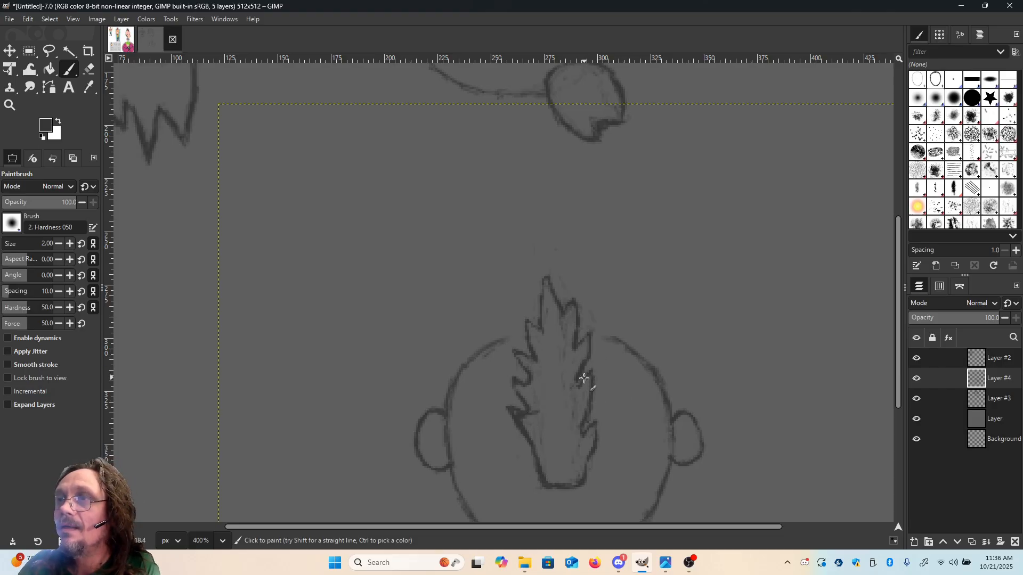
mouse_move(593, 372)
mouse_down()
mouse_move(586, 423)
mouse_move(596, 418)
mouse_move(600, 433)
mouse_move(586, 457)
mouse_up()
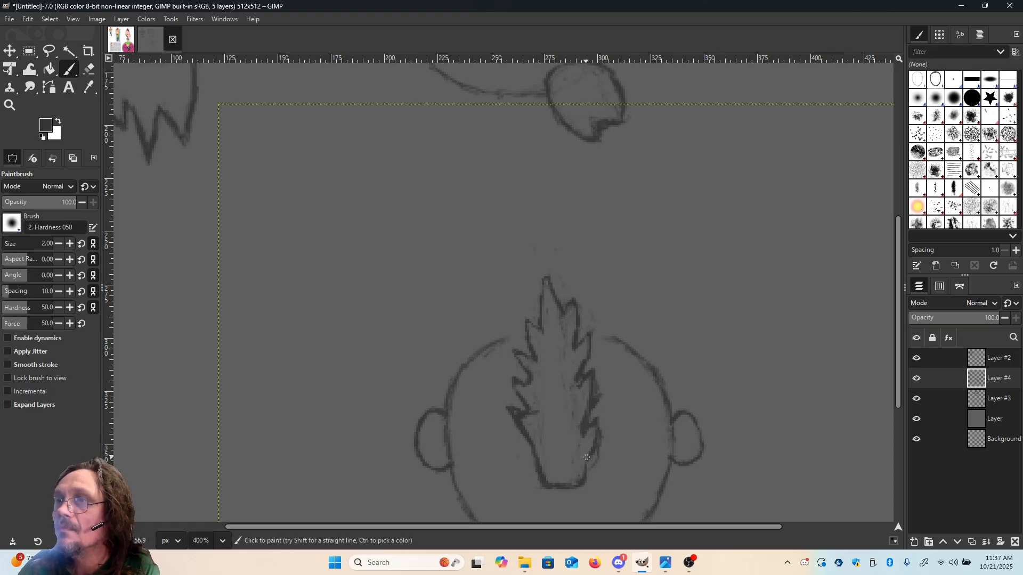
key(shift+e)
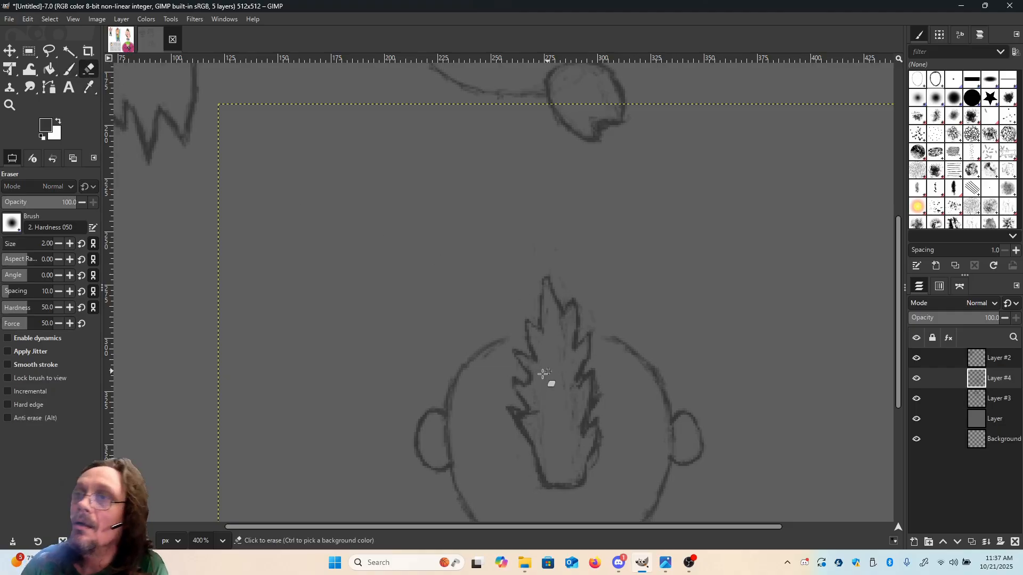
mouse_move(535, 407)
mouse_down()
mouse_move(521, 418)
mouse_move(536, 411)
mouse_up()
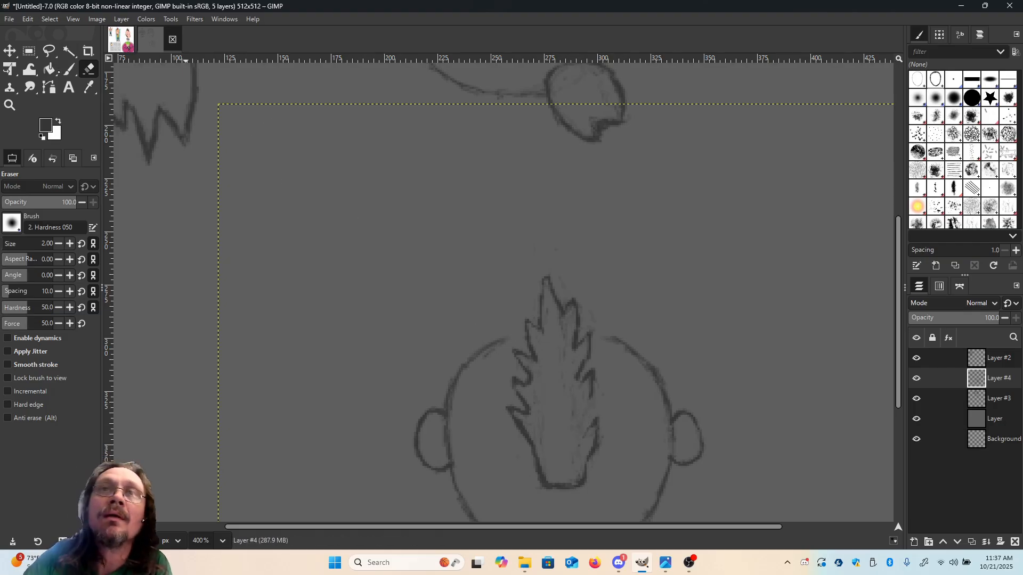
Paint the two lower spikes on the mohawk's right side farther outward with the Paintbrush.
click(69, 68)
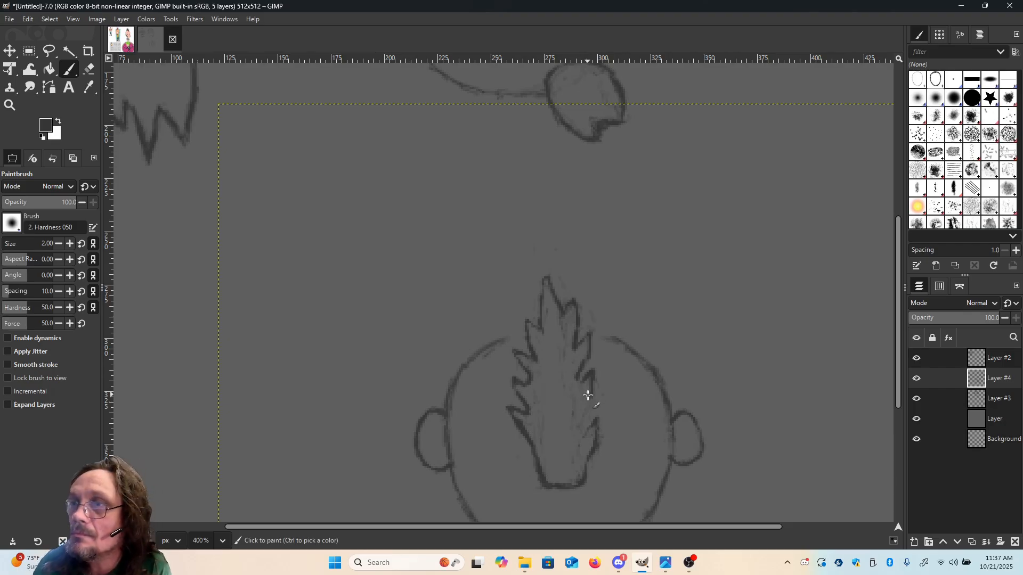
drag(593, 402, 600, 399)
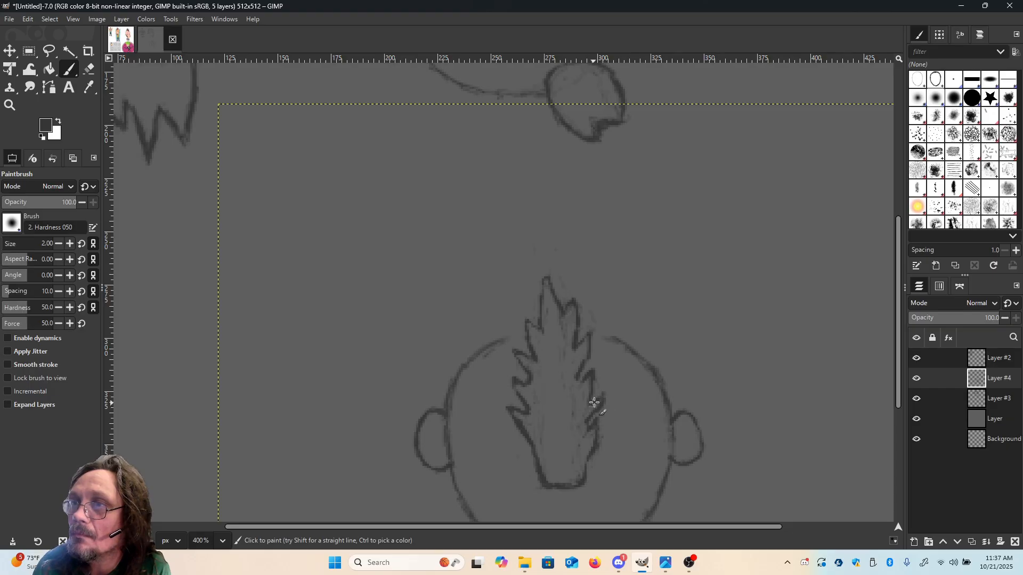
mouse_move(591, 424)
mouse_down()
mouse_move(603, 420)
mouse_move(597, 444)
mouse_up()
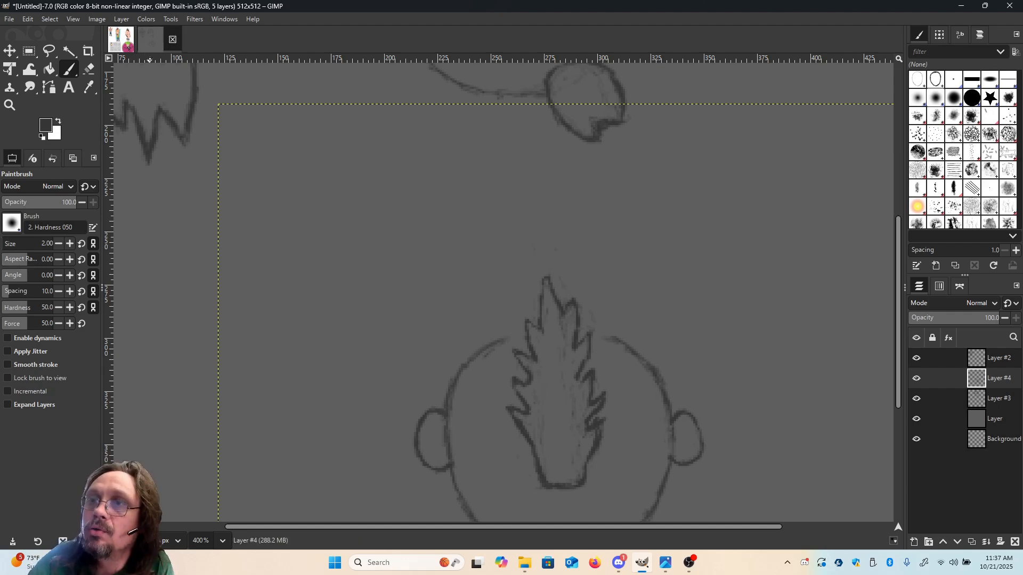
Erase the spikes down the mohawk's right side and repaint them as wider curved spikes mirroring the left side.
click(89, 68)
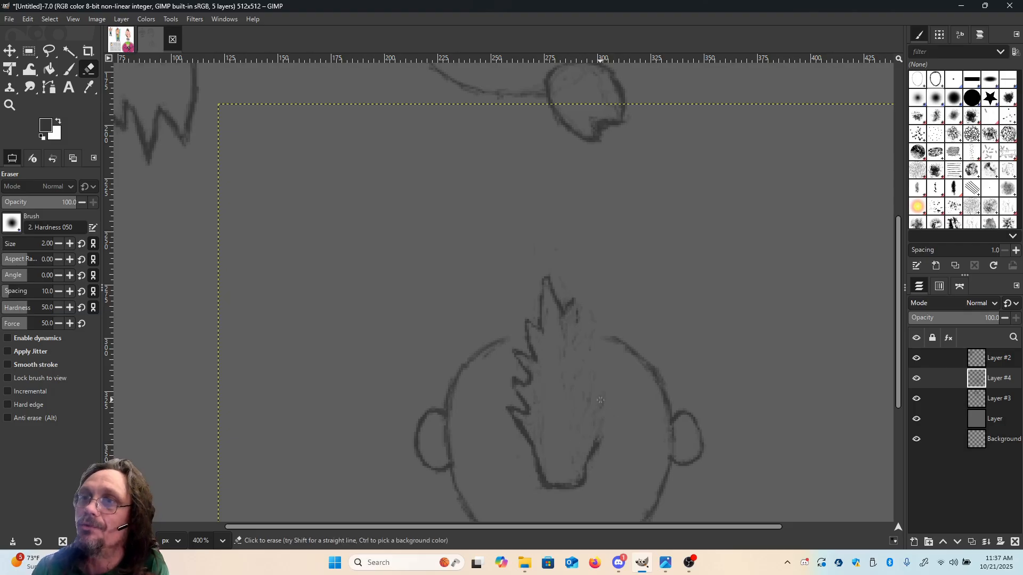
key(p)
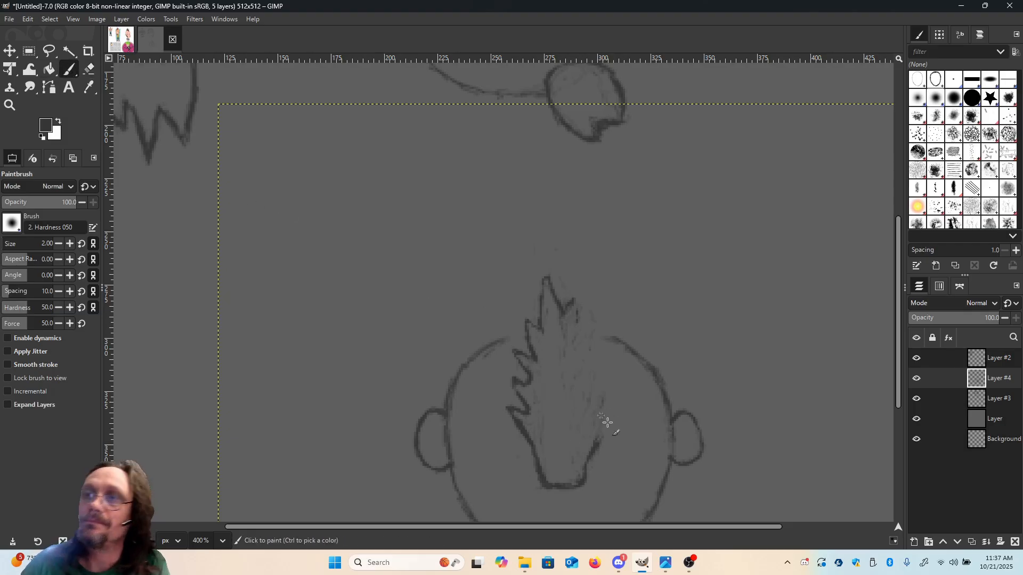
mouse_move(584, 469)
mouse_down()
mouse_move(605, 412)
mouse_move(594, 420)
mouse_up()
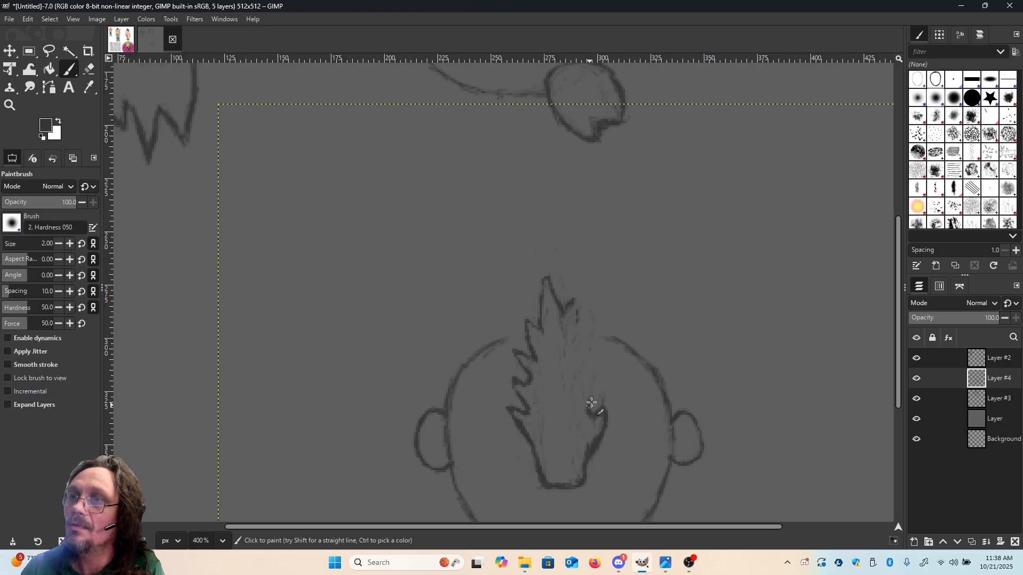
drag(591, 402, 597, 369)
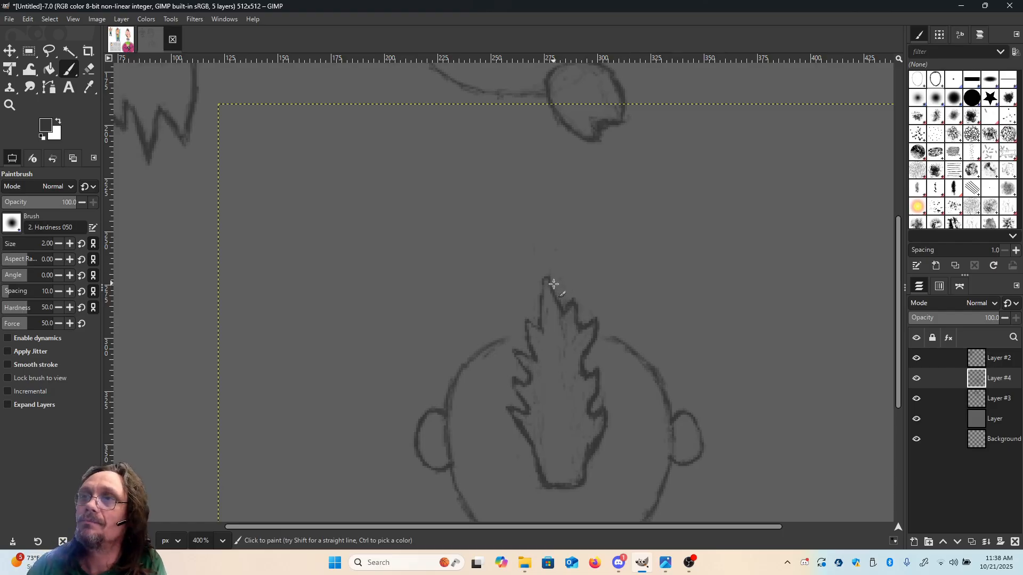
Repaint the mohawk's central point taller, and erase the two upper spikes on its right side.
mouse_move(542, 327)
mouse_down()
mouse_move(554, 259)
mouse_move(559, 295)
mouse_move(567, 305)
mouse_move(557, 283)
mouse_move(579, 325)
mouse_up()
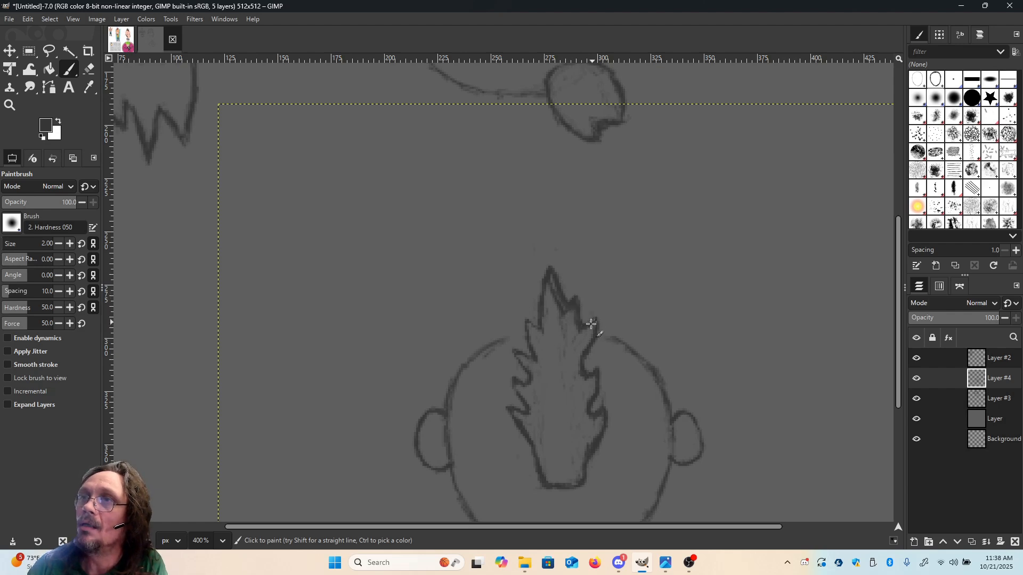
click(89, 69)
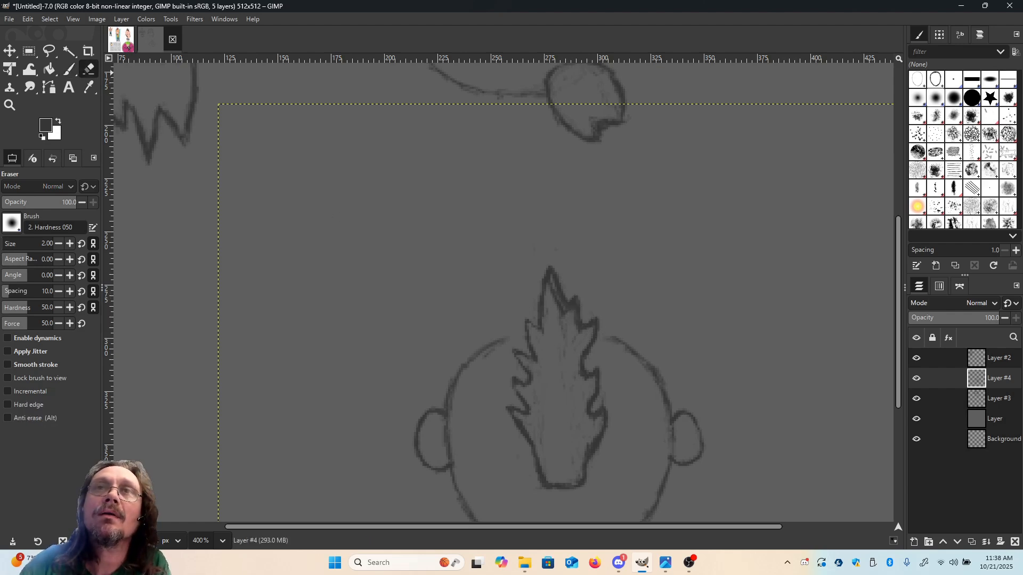
mouse_move(554, 290)
mouse_down()
mouse_move(568, 323)
mouse_move(575, 305)
mouse_move(593, 332)
mouse_up()
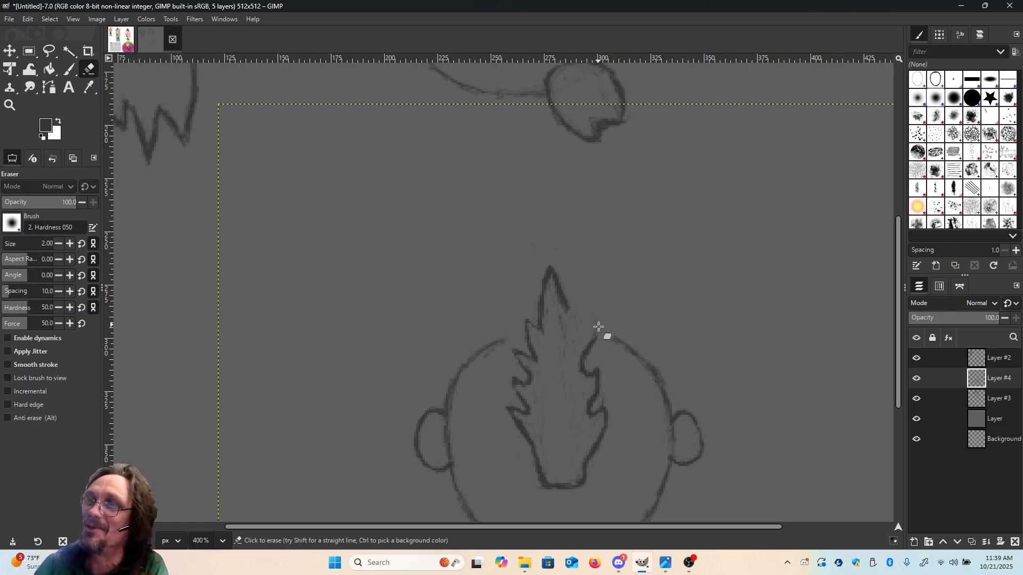
drag(599, 326, 584, 372)
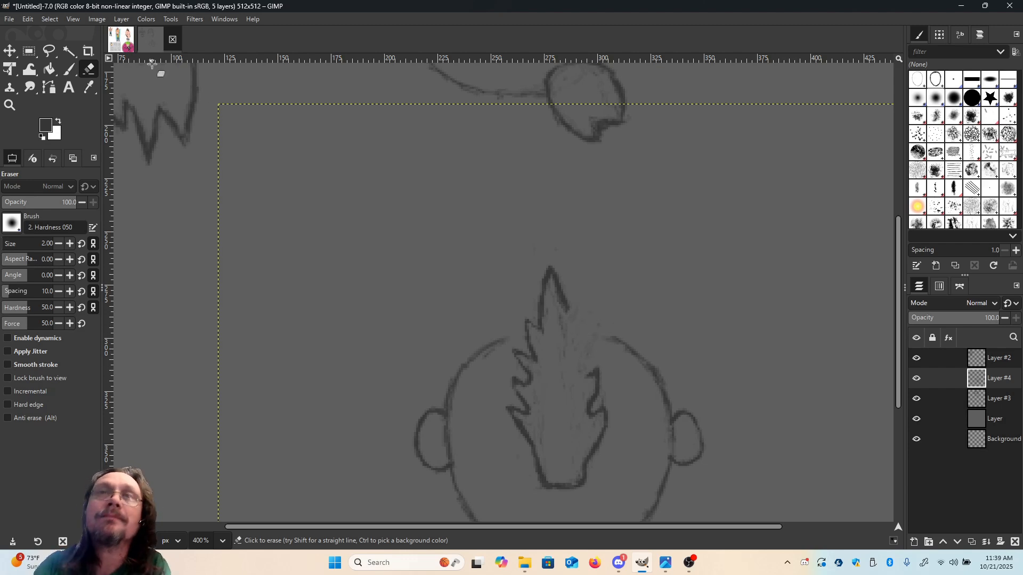
Repaint the two upper right spikes so they join the central point, and erase stray marks inside the mohawk.
click(69, 69)
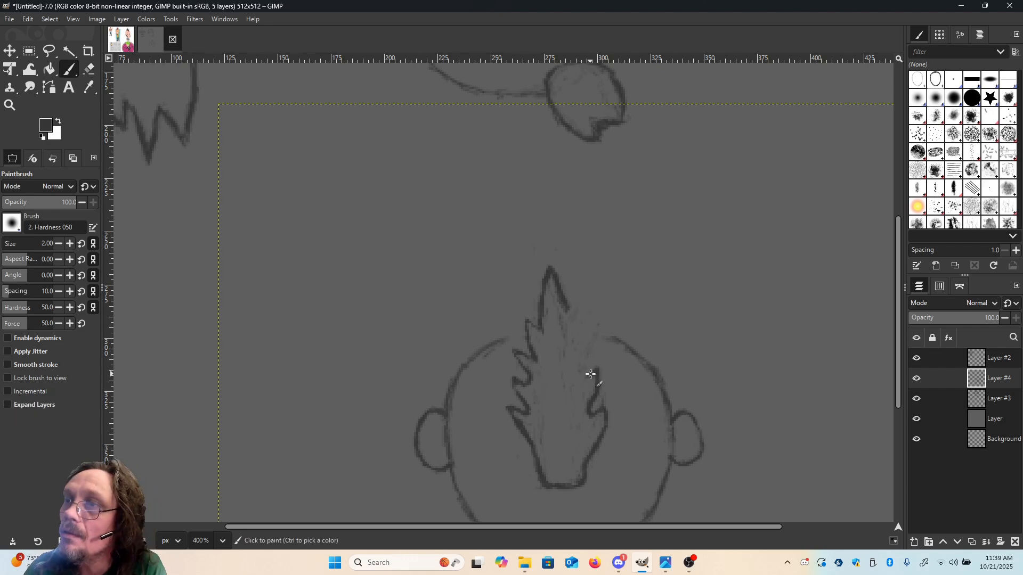
drag(591, 374, 587, 361)
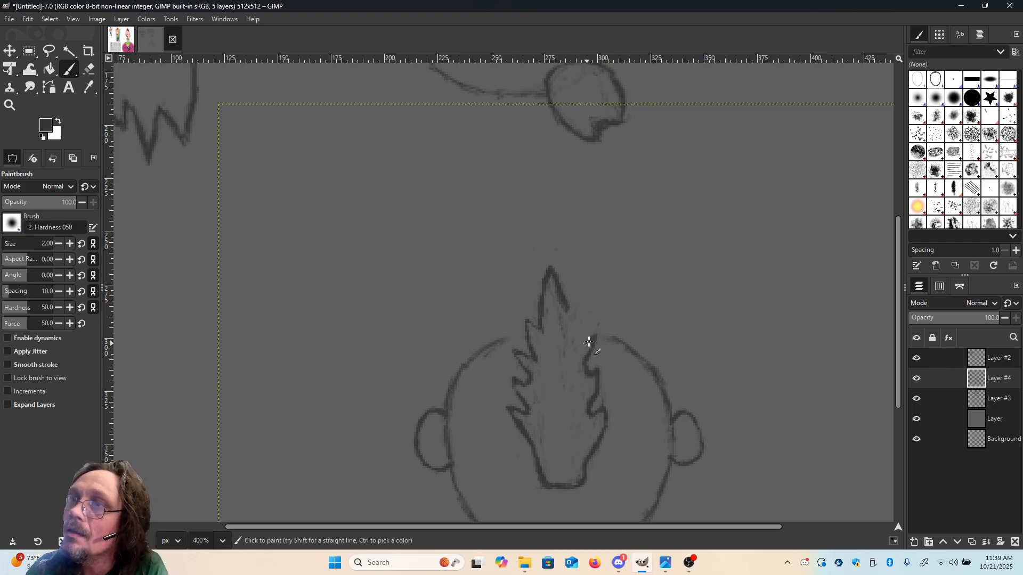
drag(583, 336, 586, 311)
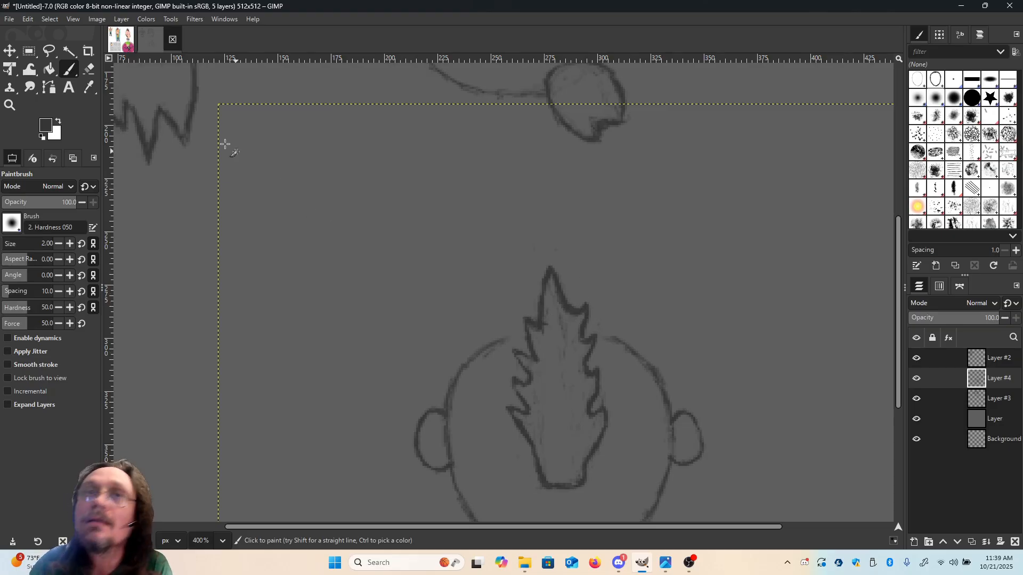
key(shift+e)
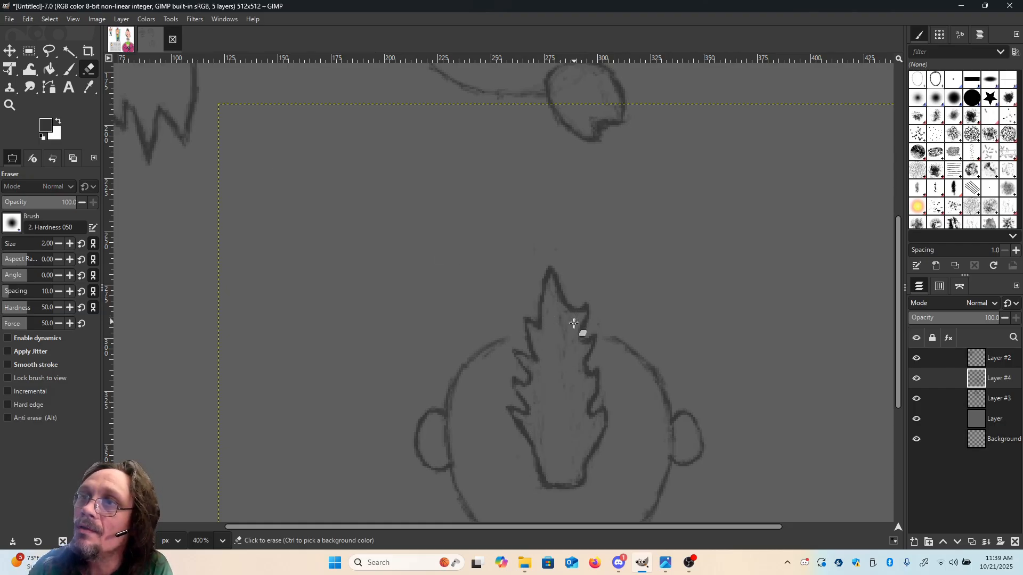
drag(579, 347, 581, 341)
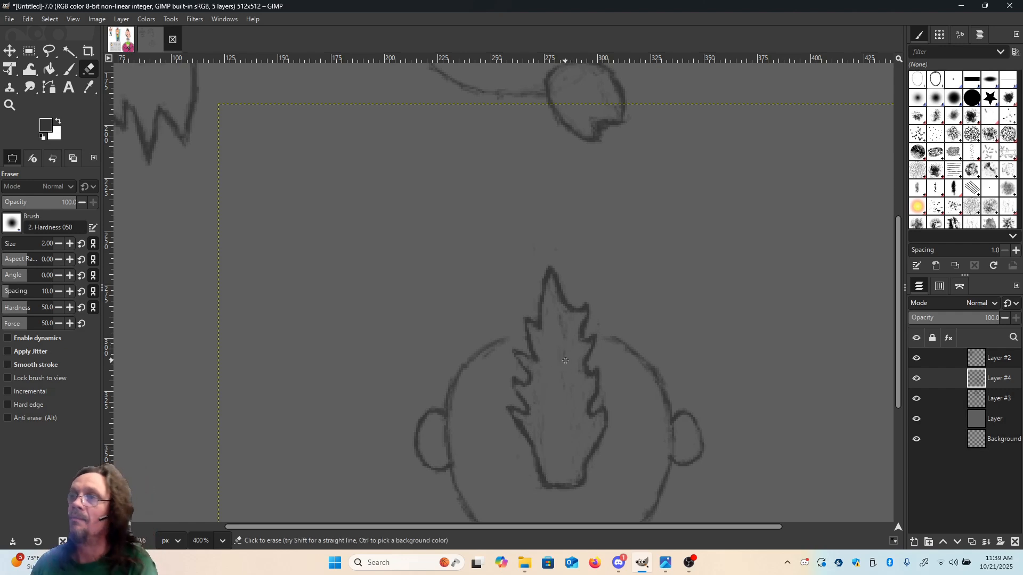
Compare the finished back-view head with the front and side views on the whole canvas at 100% zoom.
scroll(314, 425, down, 3)
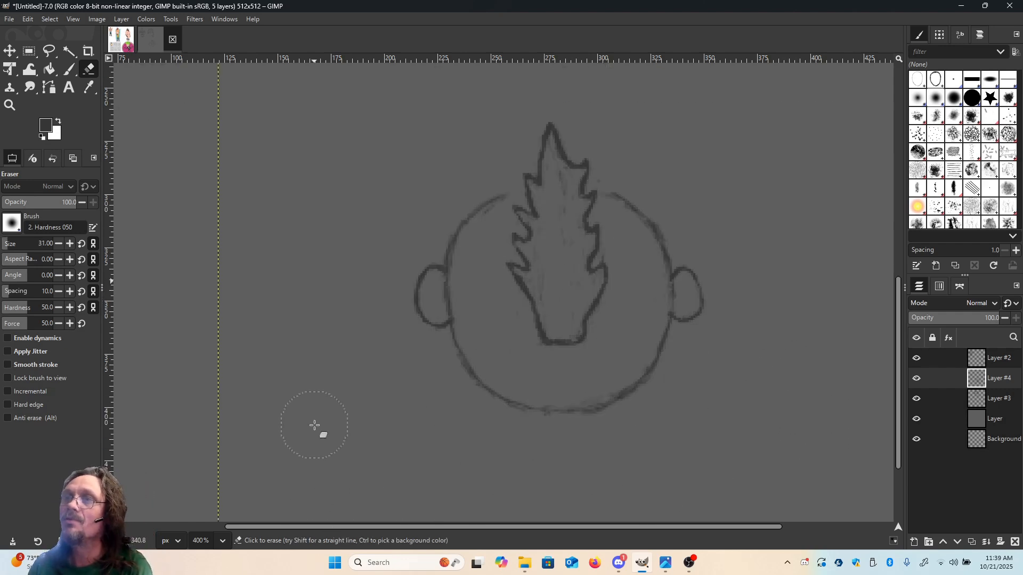
scroll(314, 425, up, 1)
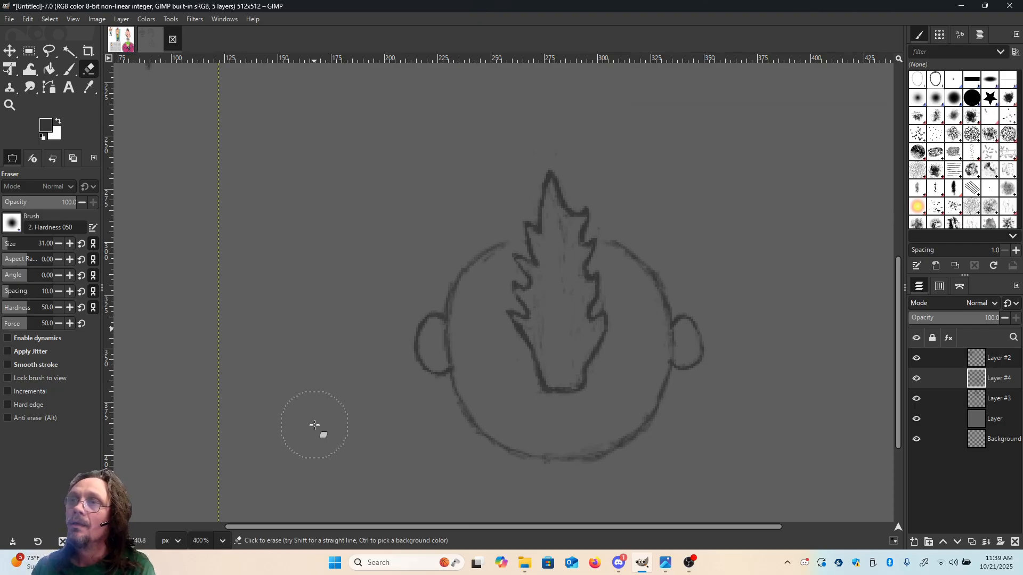
click(223, 539)
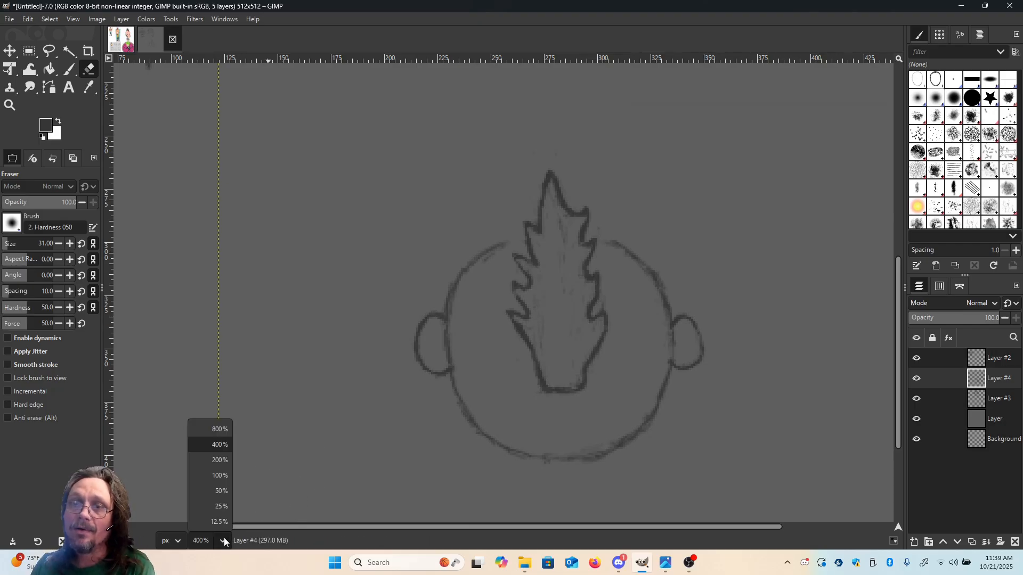
click(215, 477)
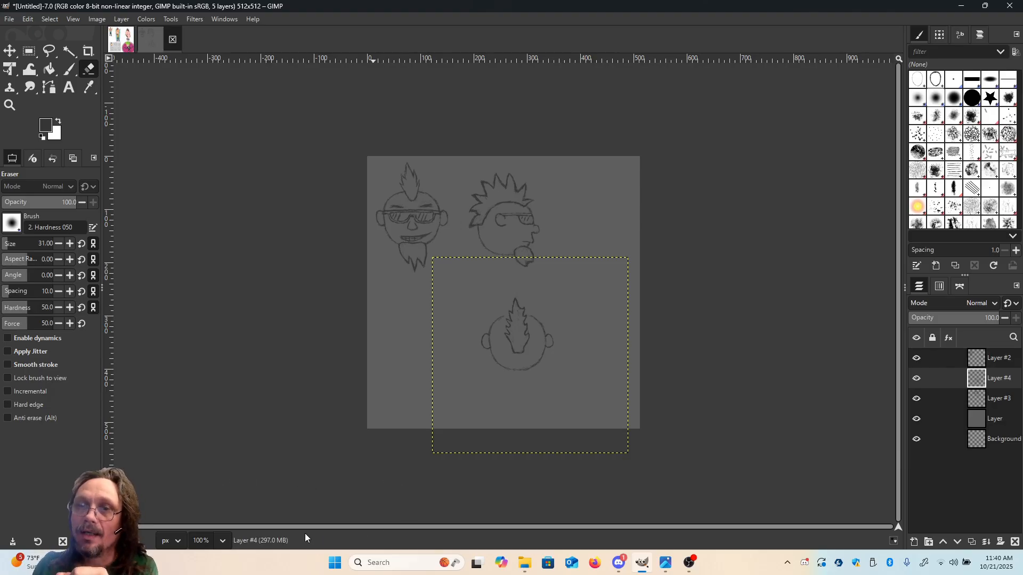
click(223, 541)
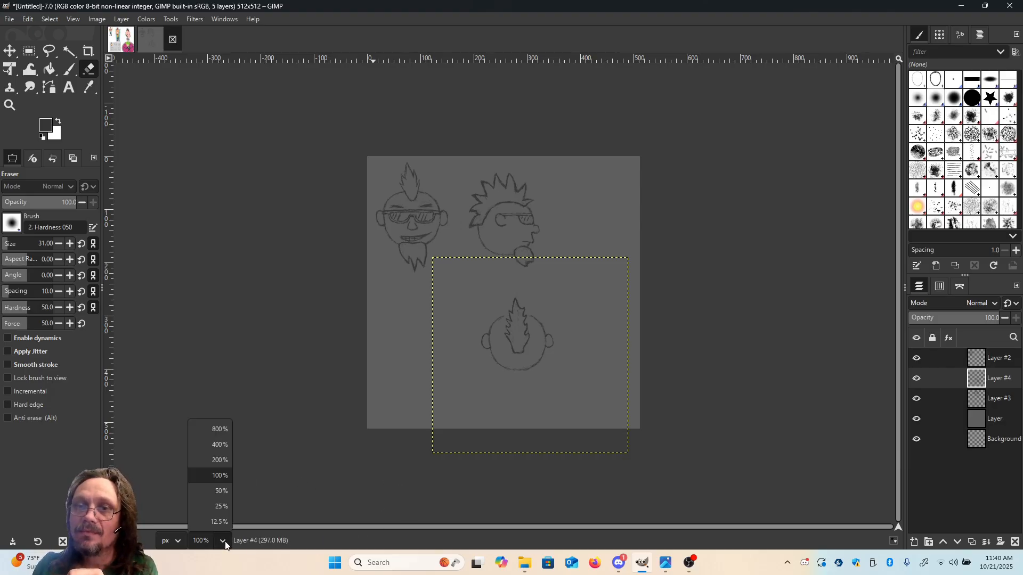
click(219, 445)
scroll(765, 327, down, 3)
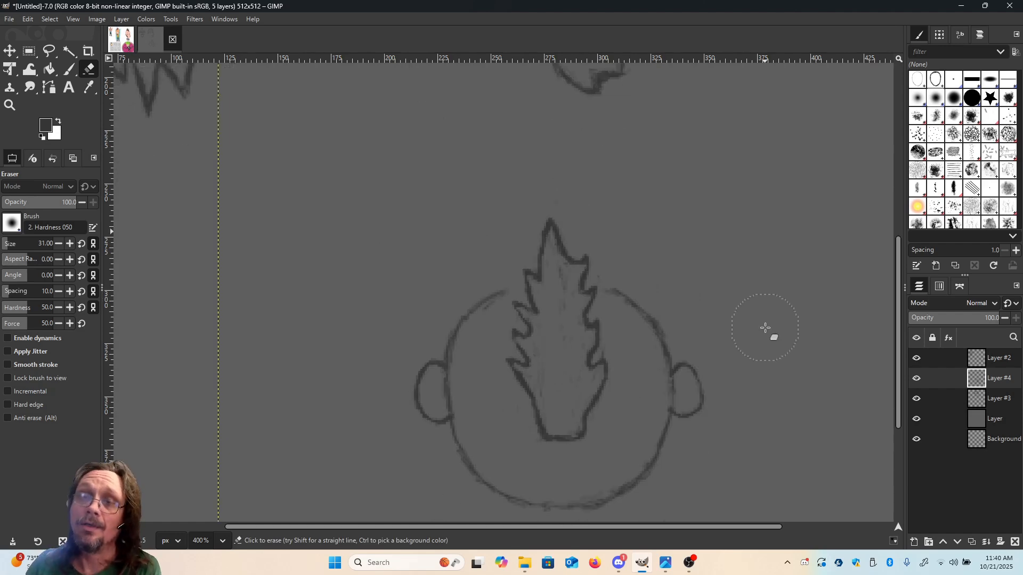
Hide the gray fill layer named Layer.
click(917, 419)
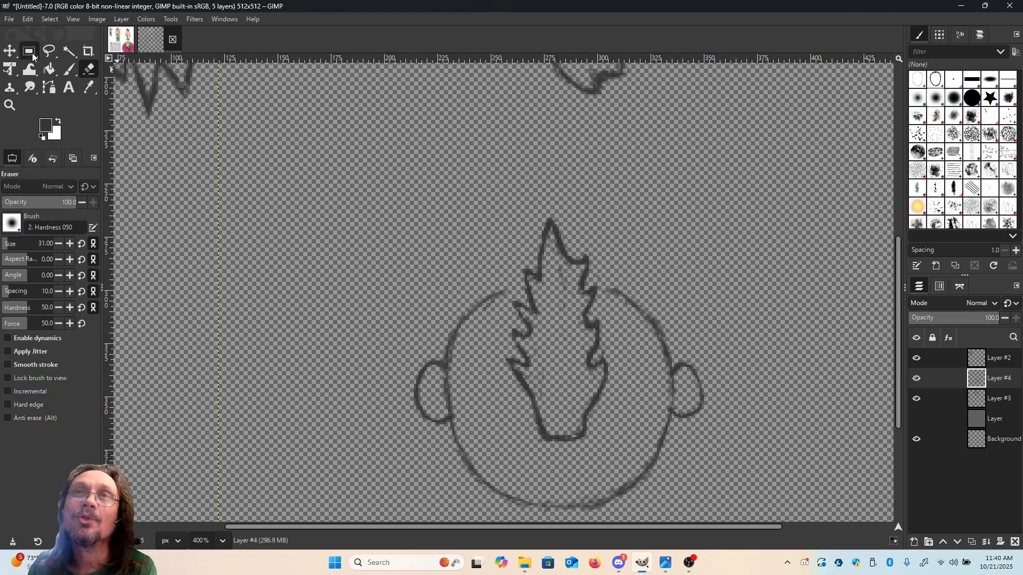
Delete the right half of the mohawk with a rectangular selection about 32 × 114 px starting at its centre line.
key(r)
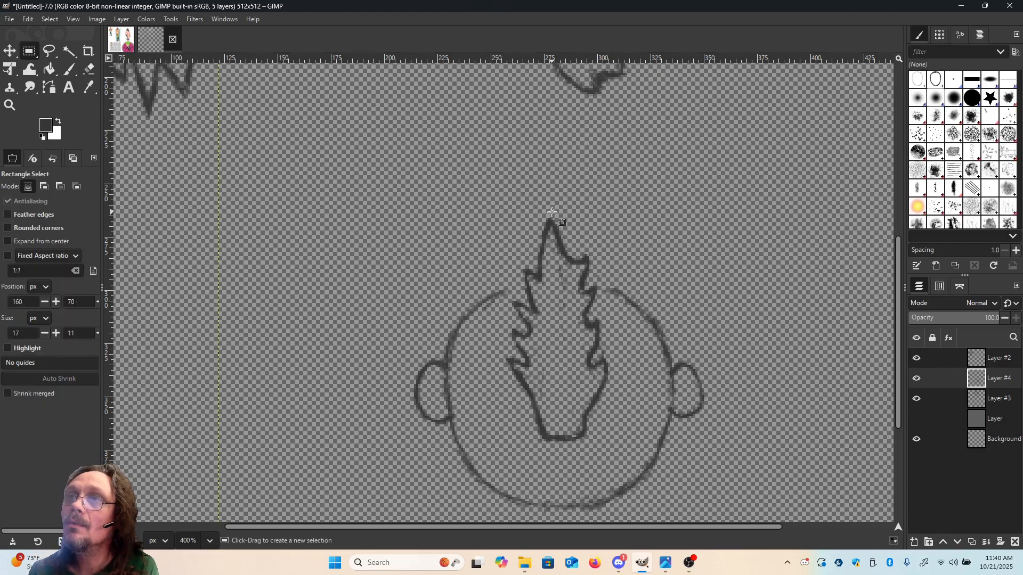
drag(550, 212, 619, 452)
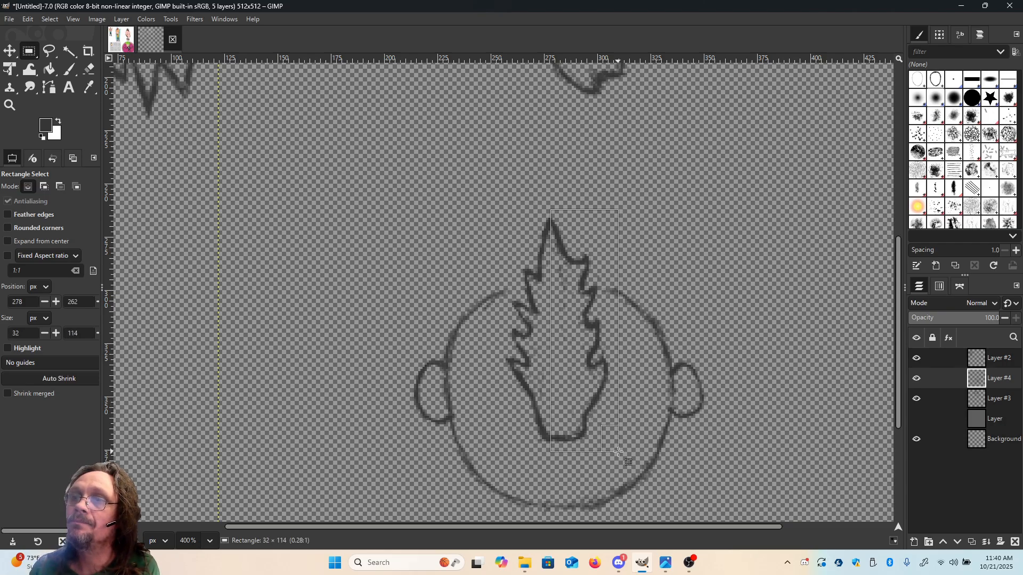
drag(618, 452, 616, 450)
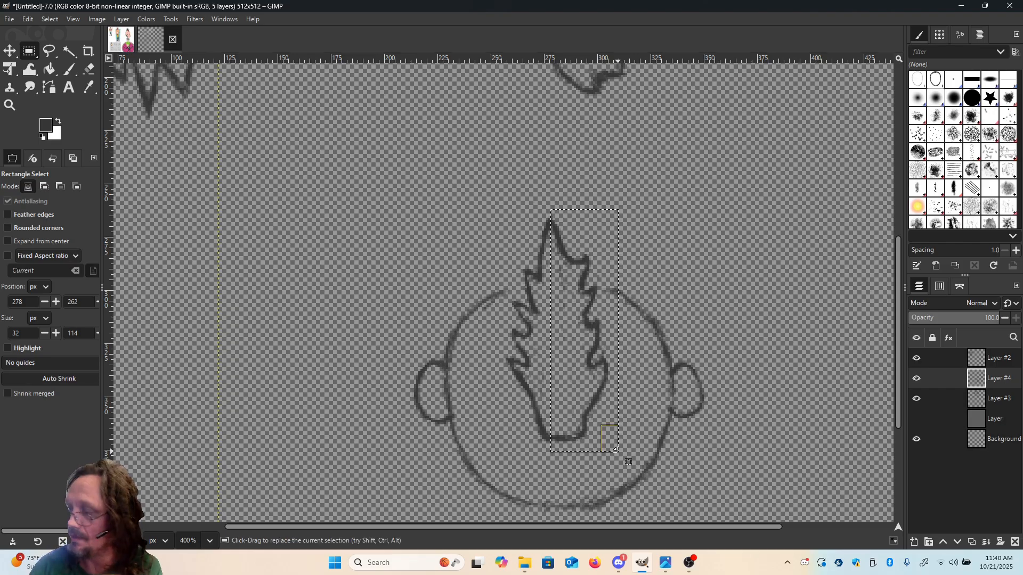
key(Delete)
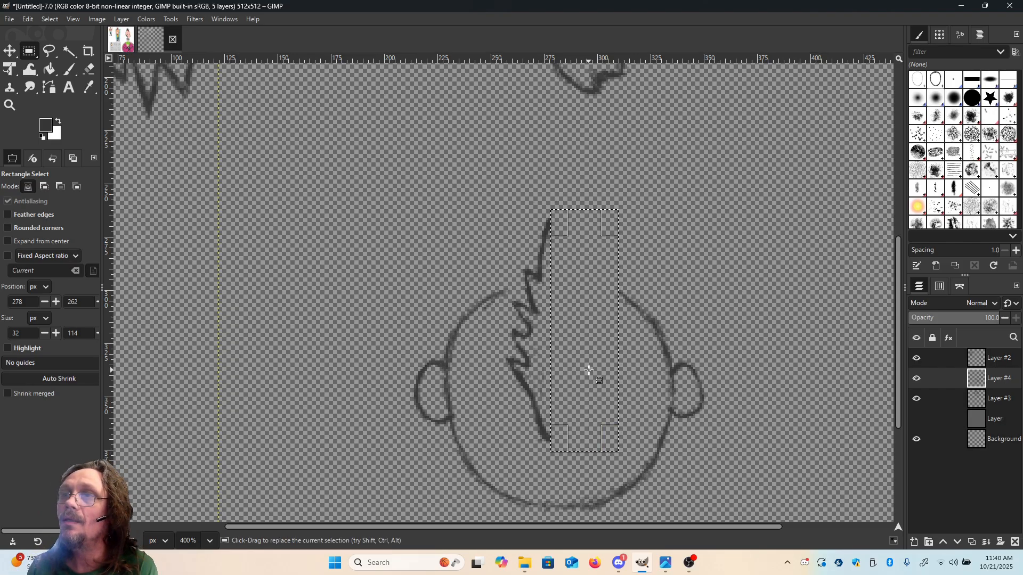
Select the mohawk's remaining left half with a 32 × 114 px rectangle, copy it, and paste it as a single layer.
drag(594, 375, 543, 375)
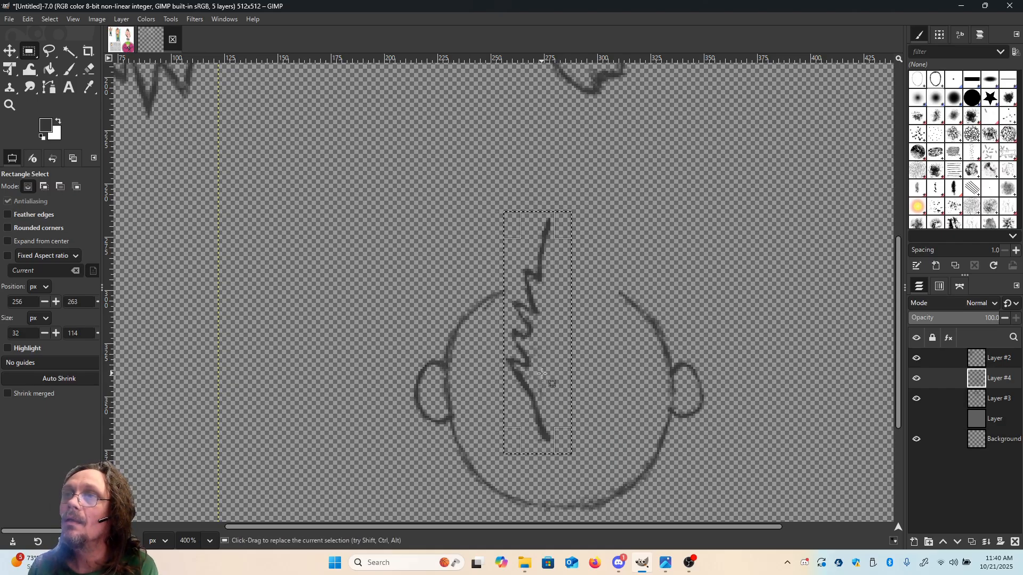
click(28, 19)
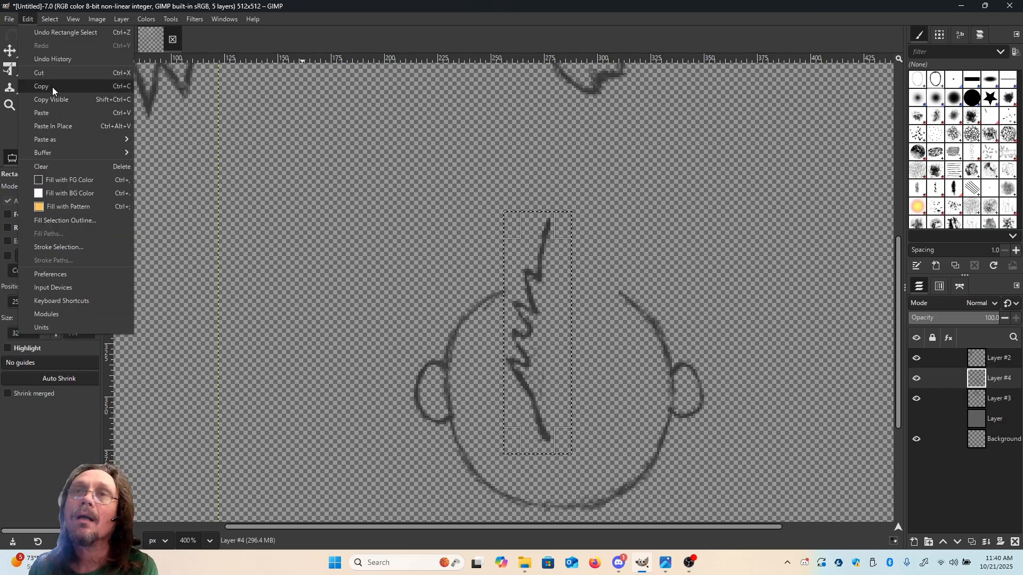
click(53, 87)
click(28, 19)
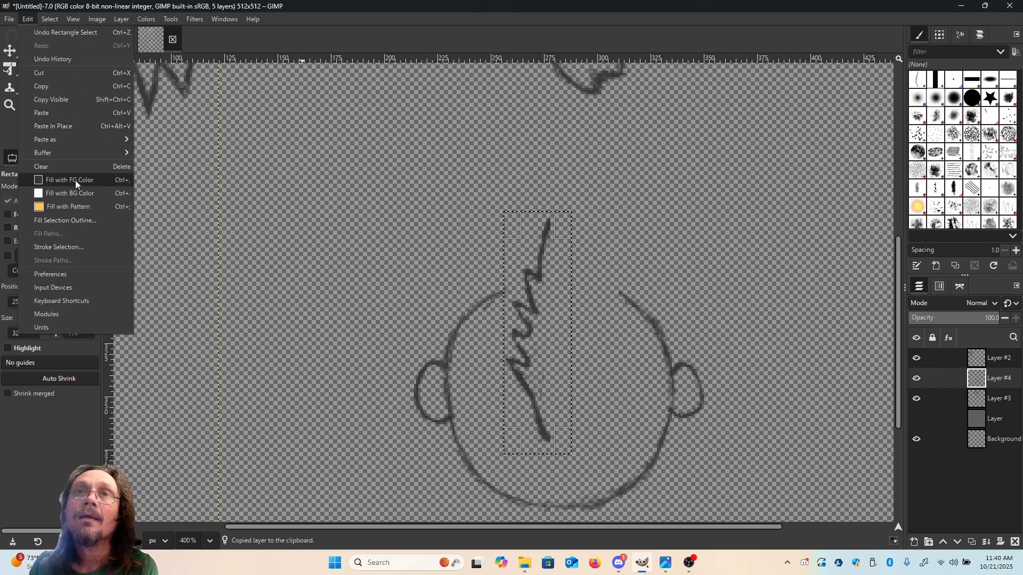
mouse_move(71, 139)
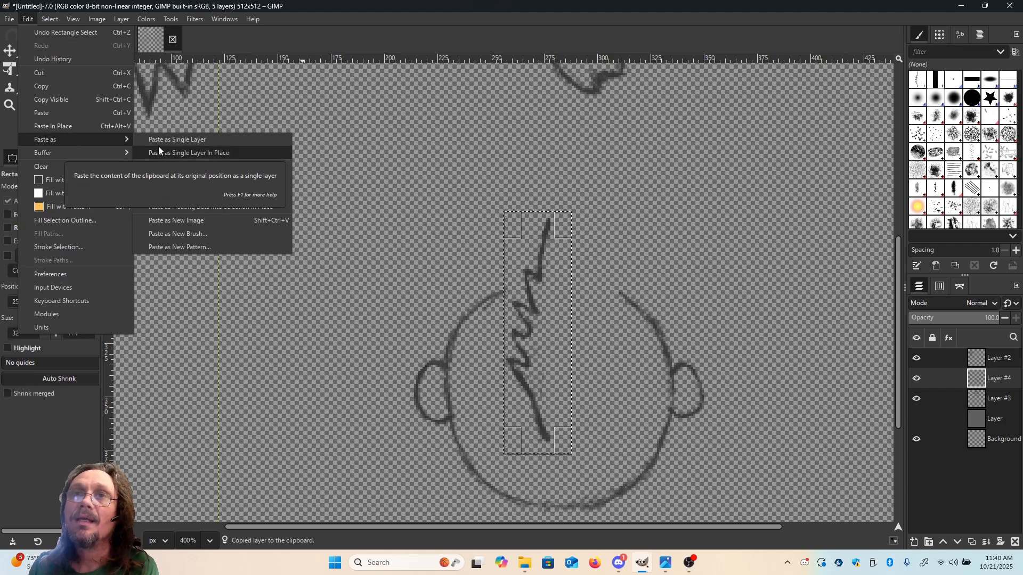
click(180, 142)
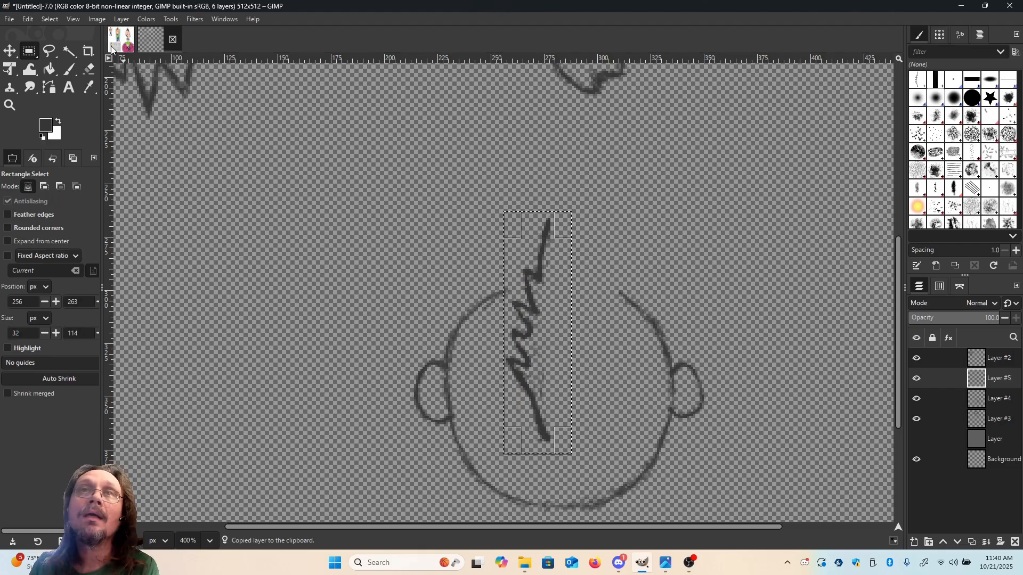
Move the pasted mohawk half to the right of the original, flip it horizontally, and nudge it into a mirrored position.
click(9, 50)
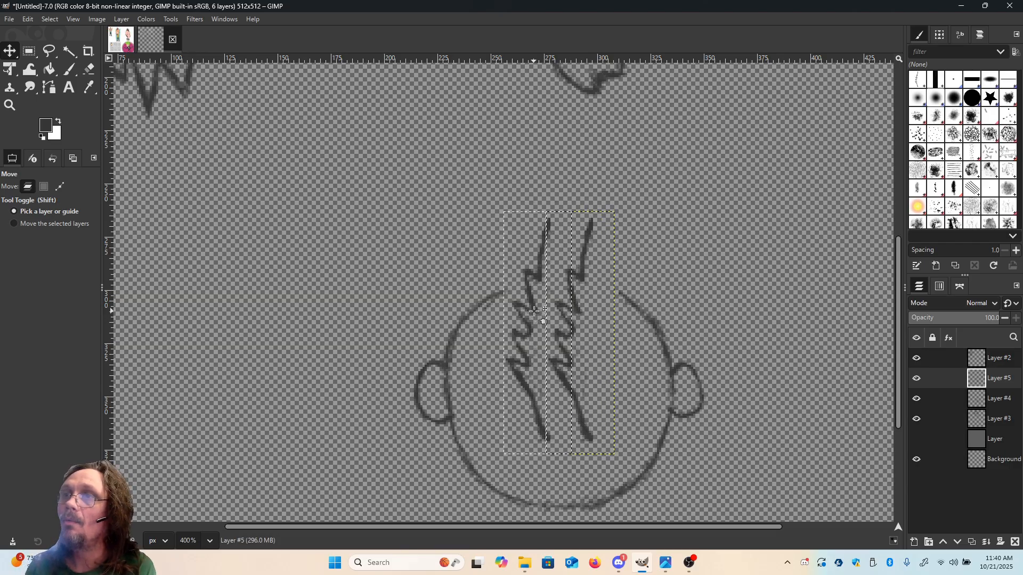
click(120, 19)
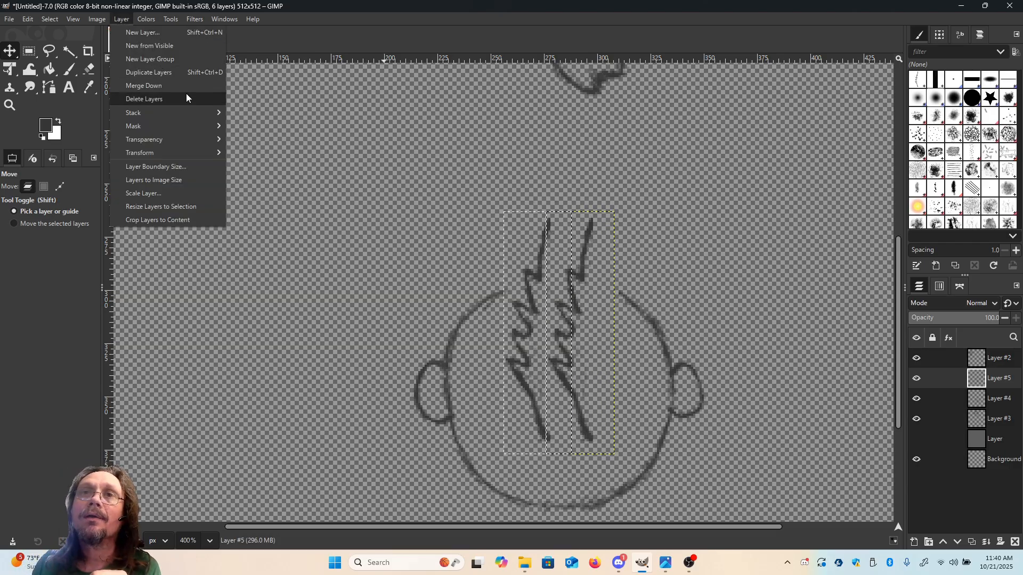
mouse_move(182, 153)
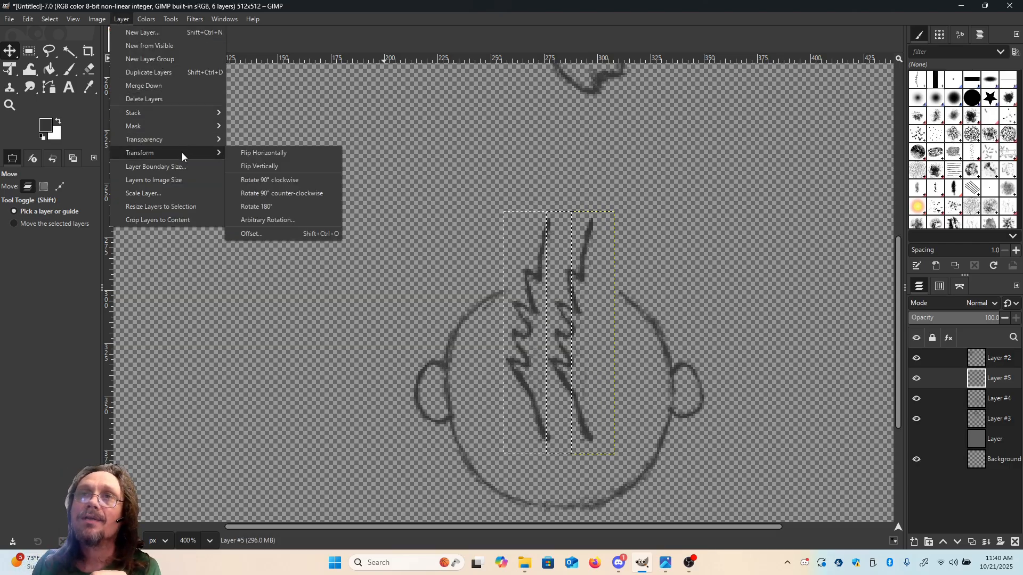
click(248, 153)
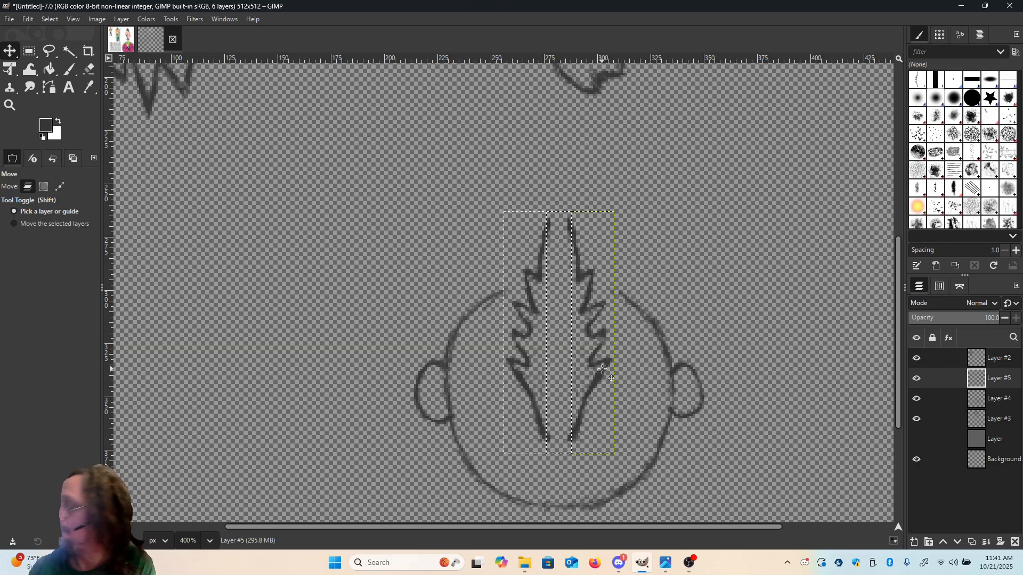
key(Right)
key(Right)
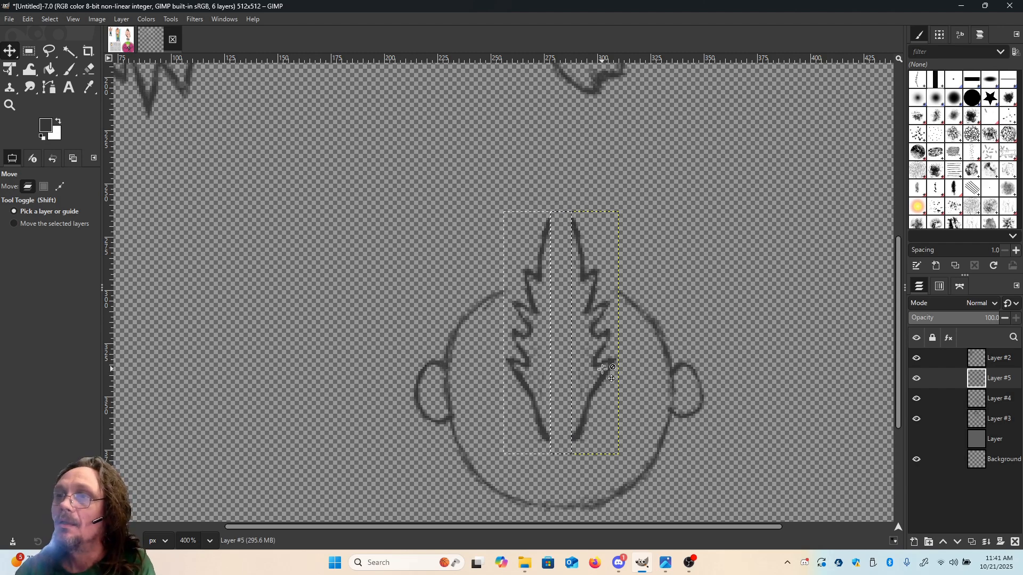
key(Right)
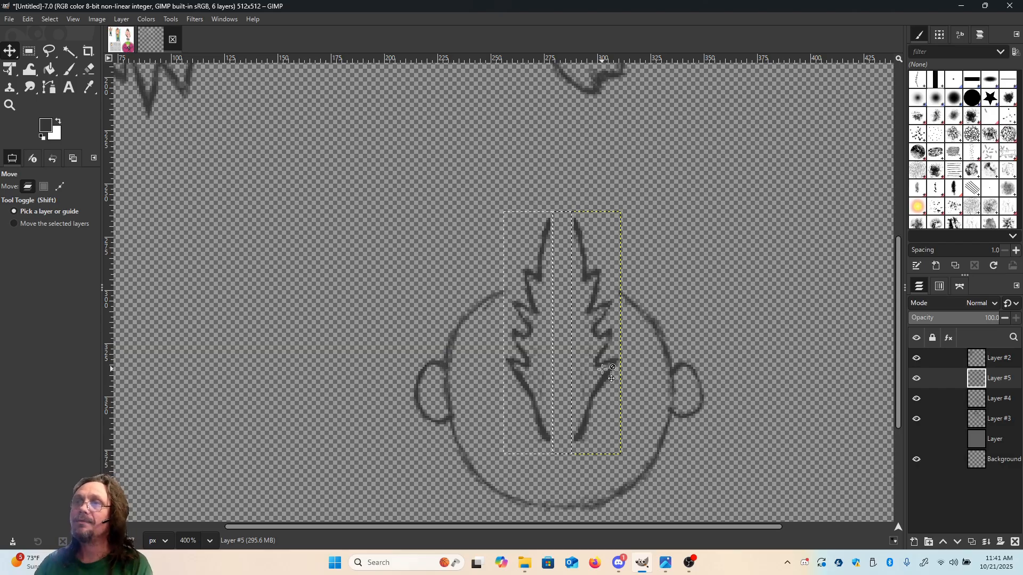
Check which half each layer holds, merge Layer #5 down into Layer #4, and clear the selection.
click(916, 379)
click(916, 379)
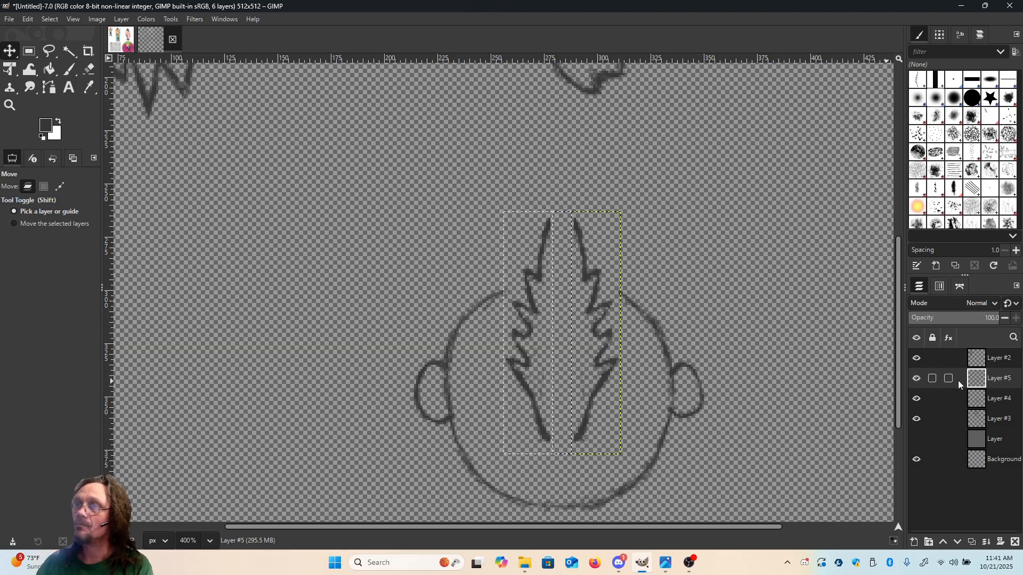
click(916, 401)
click(916, 401)
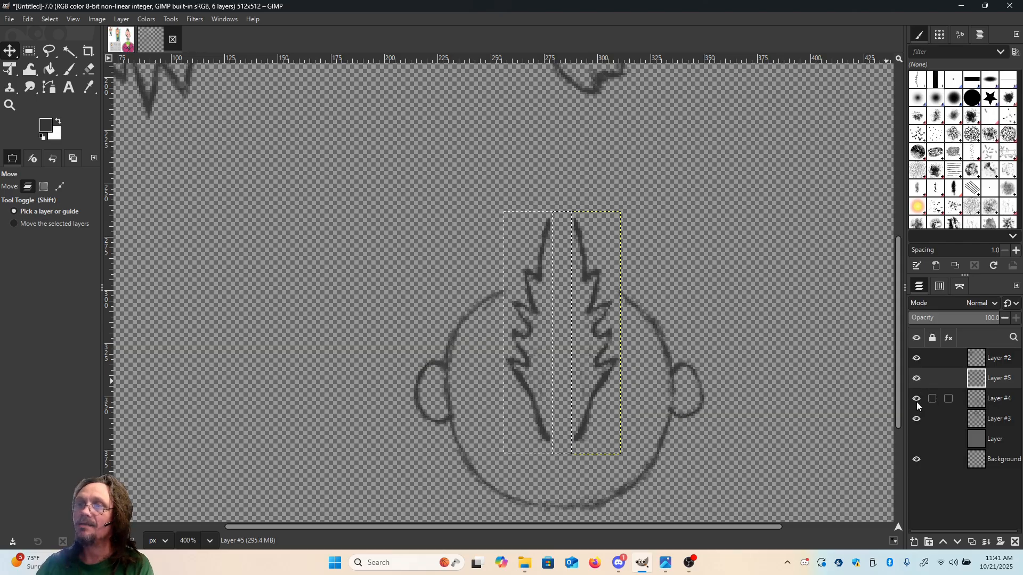
right_click(991, 379)
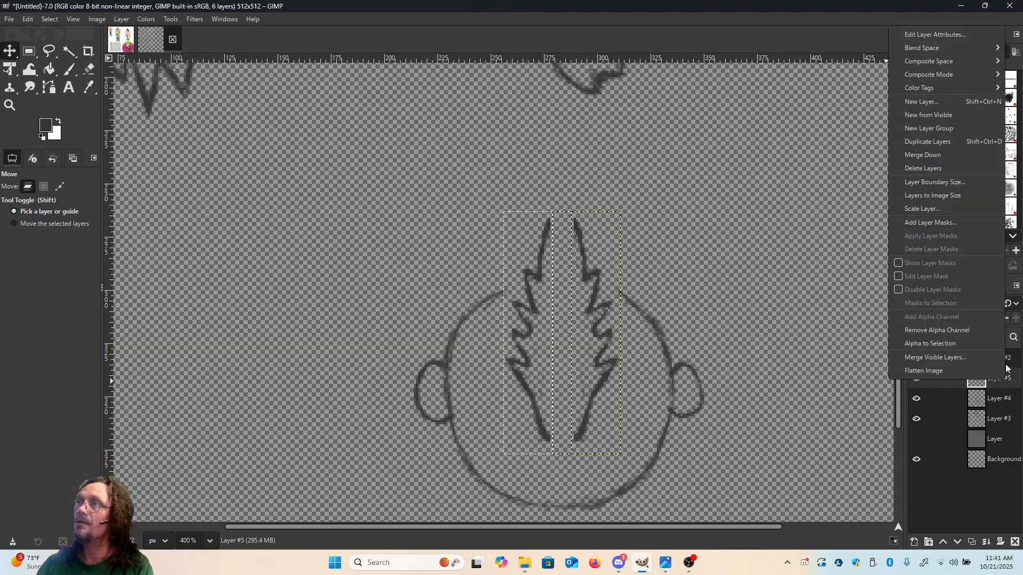
click(925, 158)
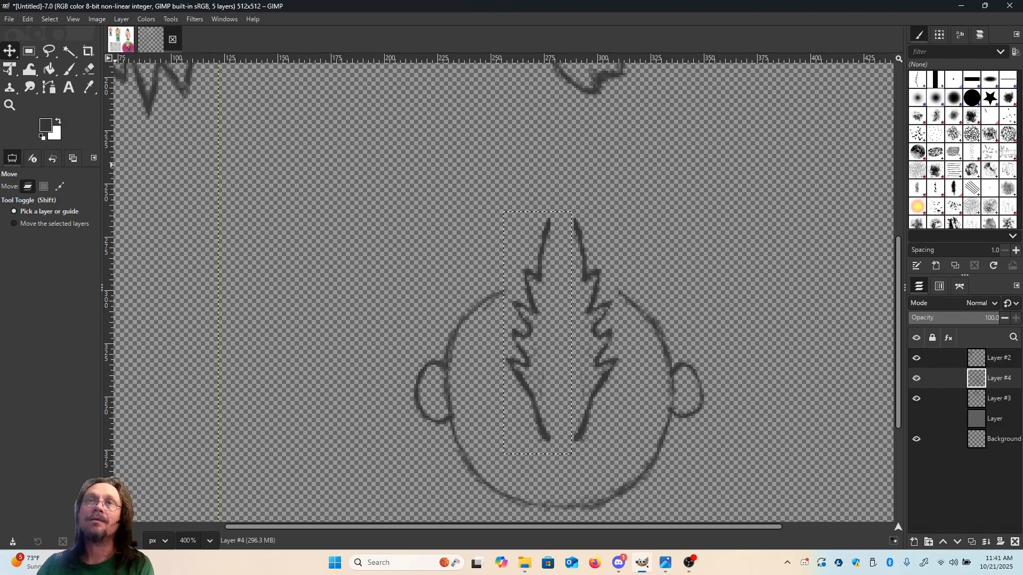
click(47, 19)
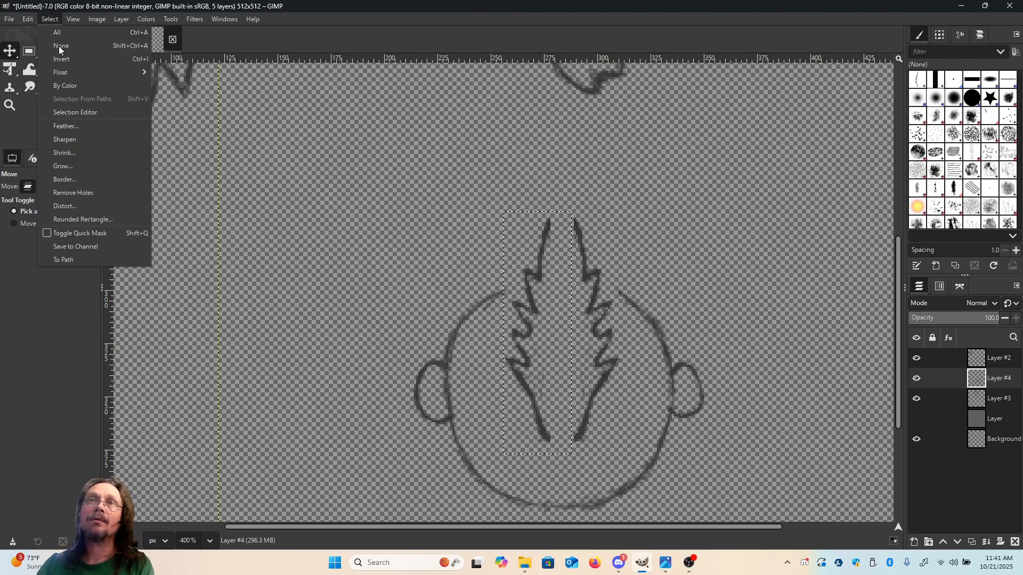
click(58, 46)
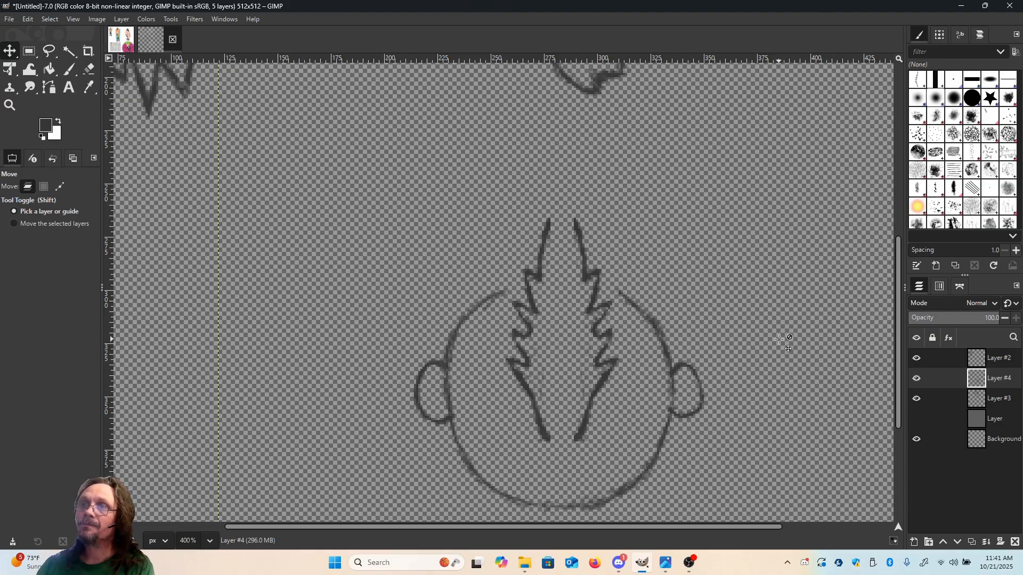
Extend the upper end of the mohawk's left outline toward the centre with the Paintbrush at size 2.
key(shift+e)
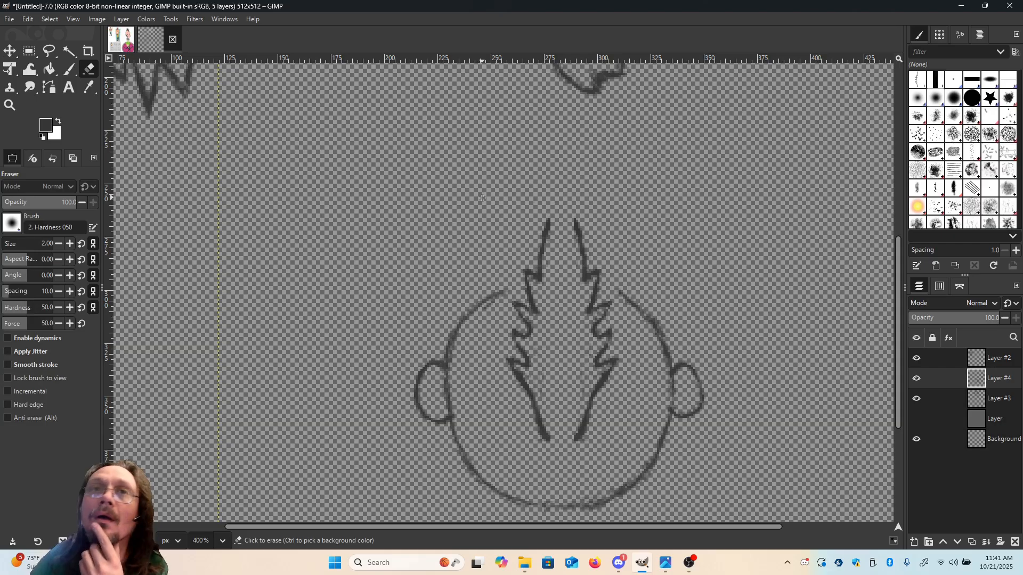
click(69, 68)
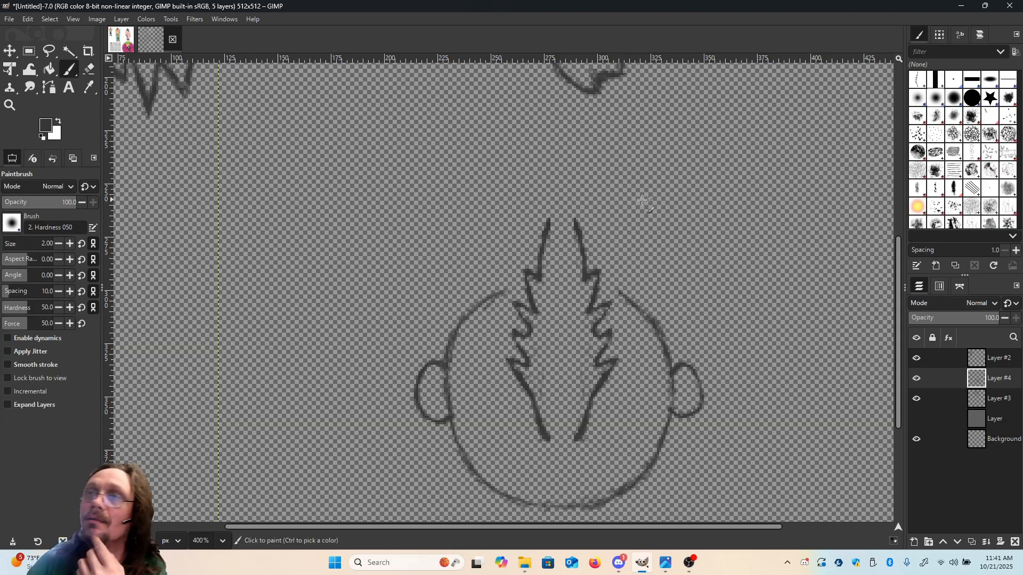
click(548, 219)
drag(548, 218, 551, 209)
key(m)
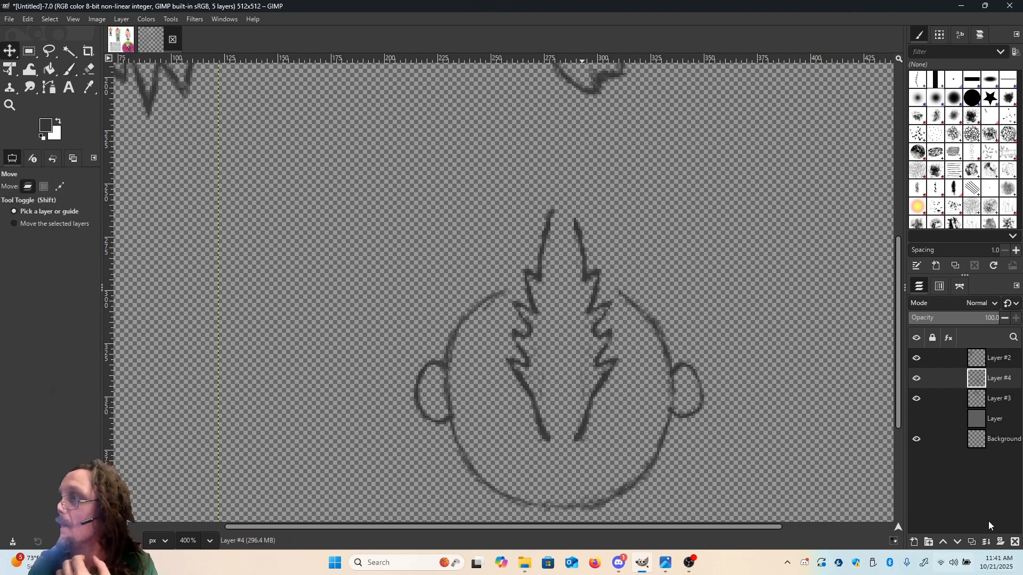
Show the gray fill layer named Layer, and paint the mohawk's top point and rounded base to join both halves.
click(917, 418)
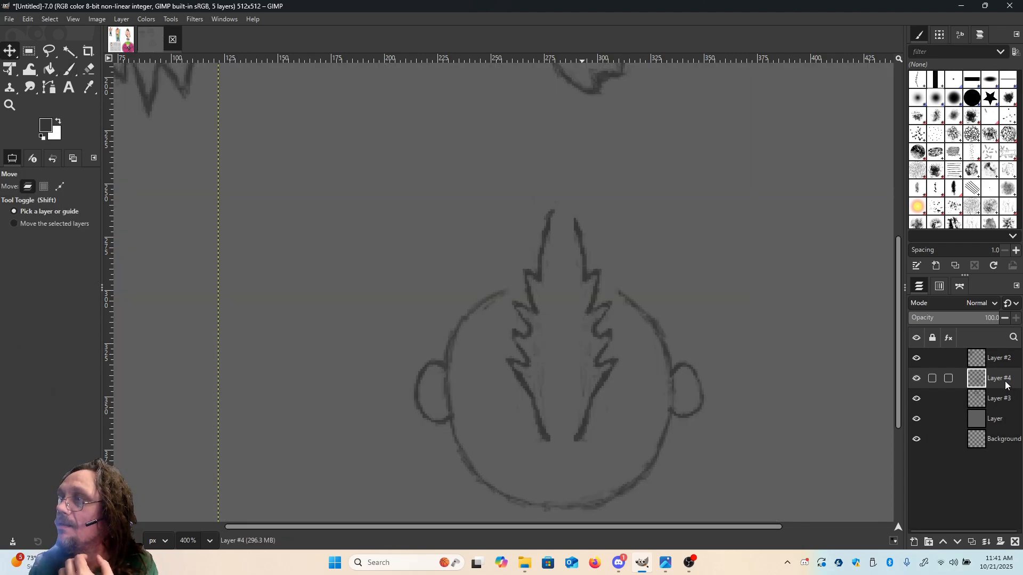
click(914, 381)
click(914, 381)
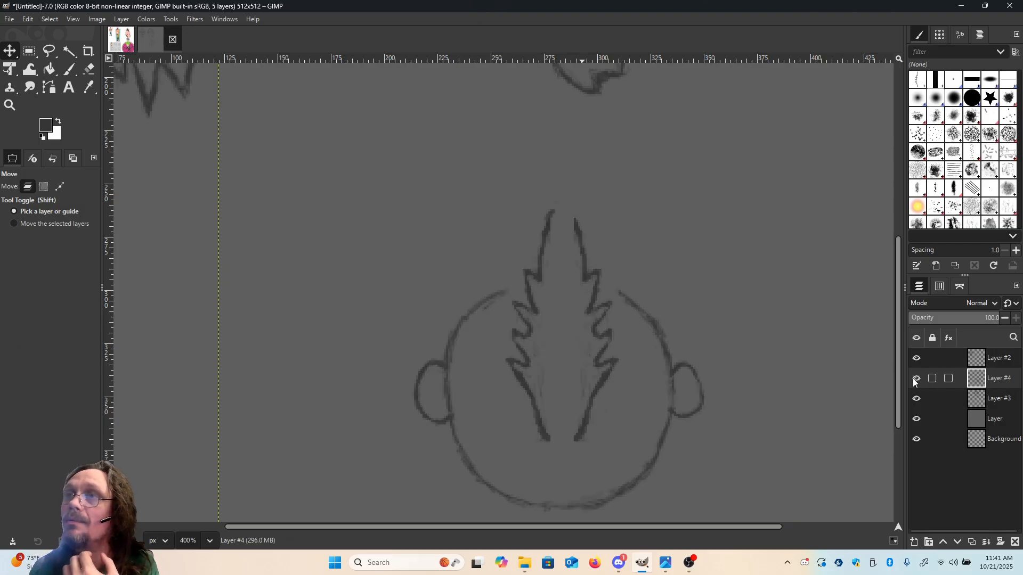
key(p)
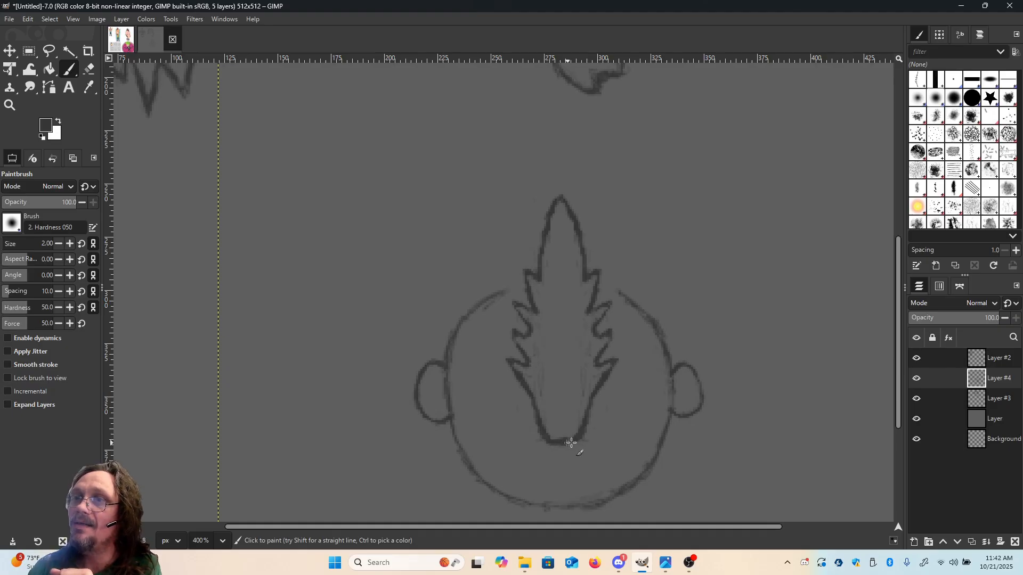
drag(569, 442, 582, 439)
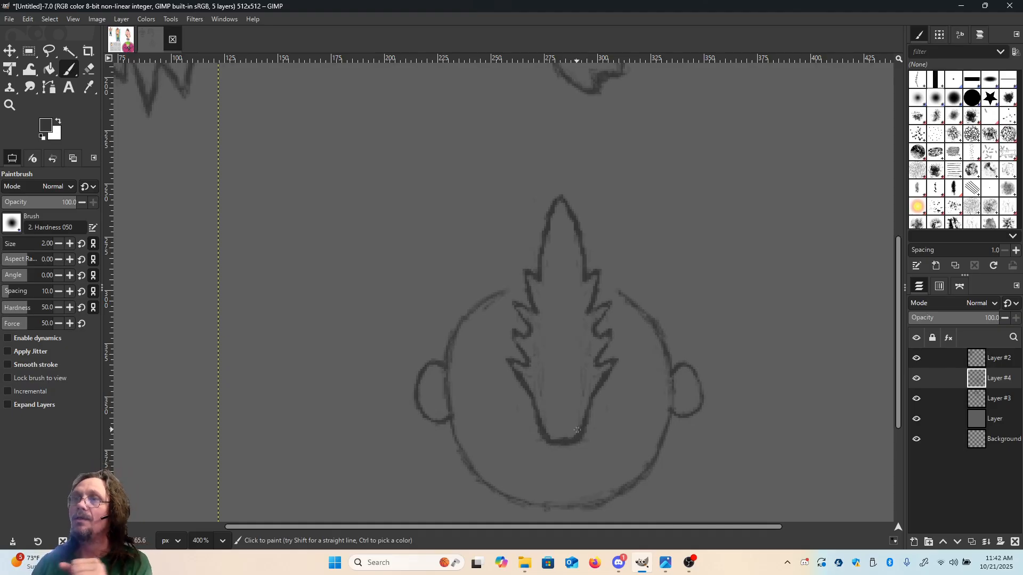
key(m)
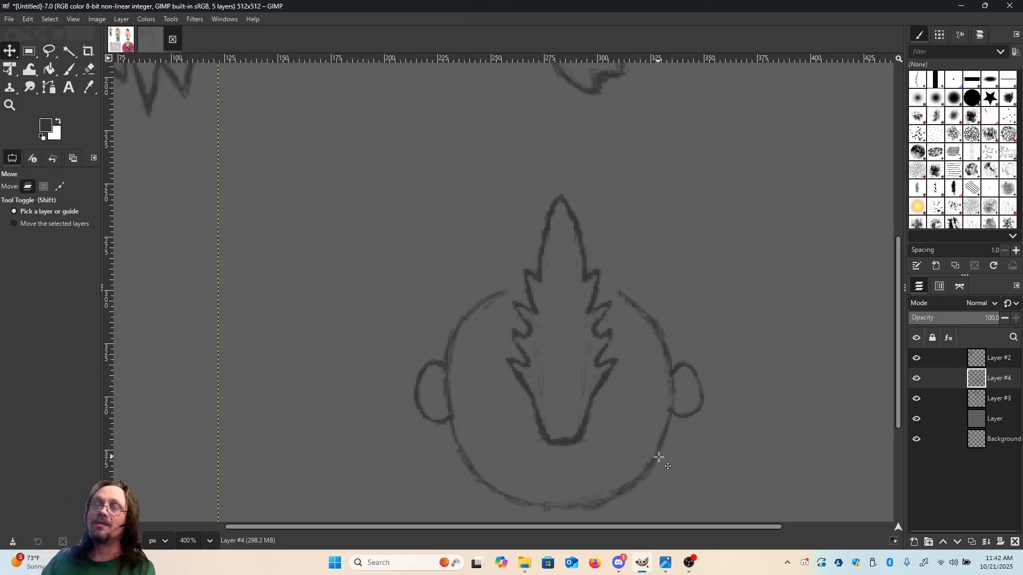
Paint the missing top parts of the head outline so it meets the mohawk on both sides.
click(211, 541)
click(207, 476)
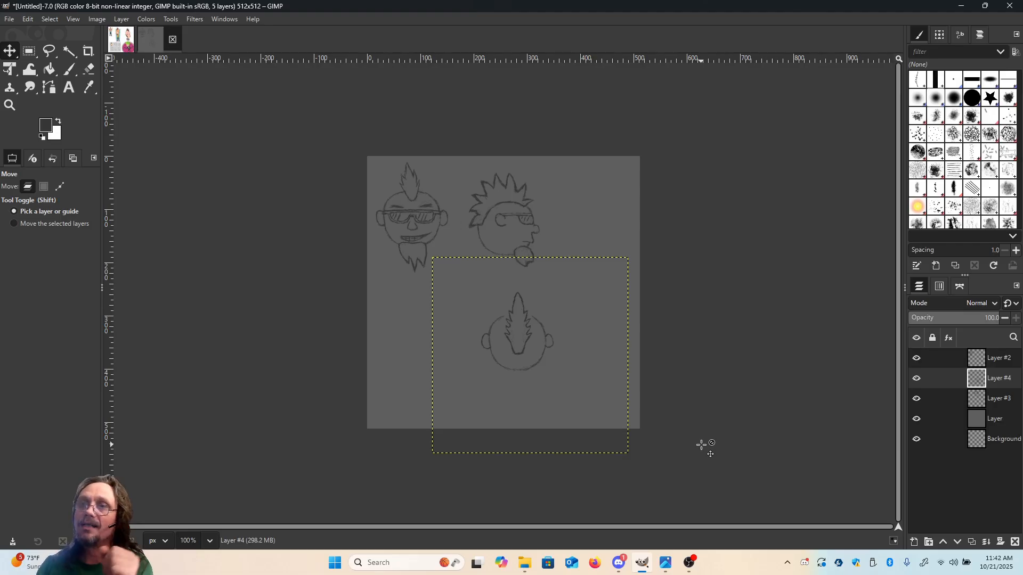
click(210, 541)
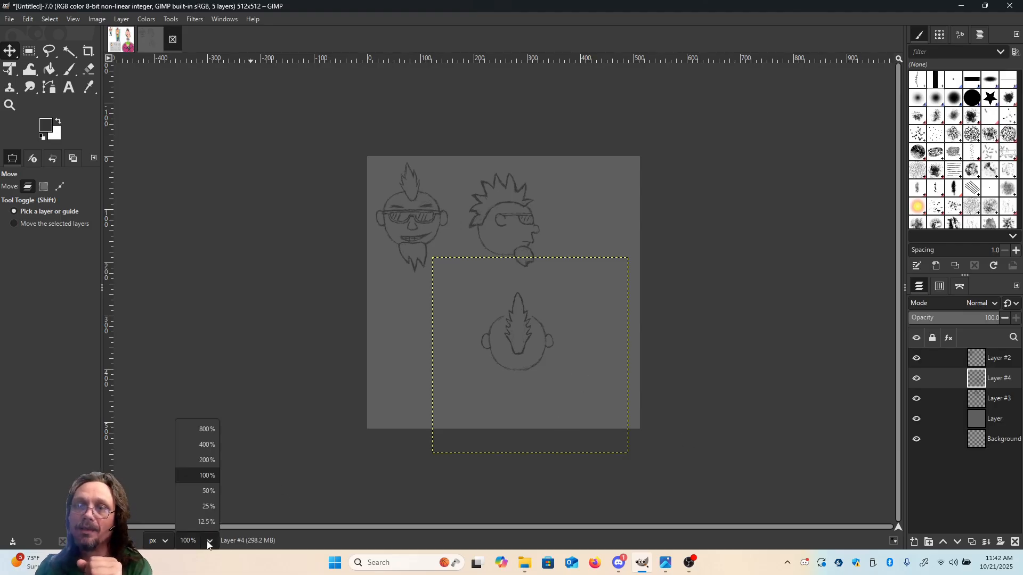
click(206, 445)
scroll(839, 368, down, 1)
scroll(839, 368, down, 2)
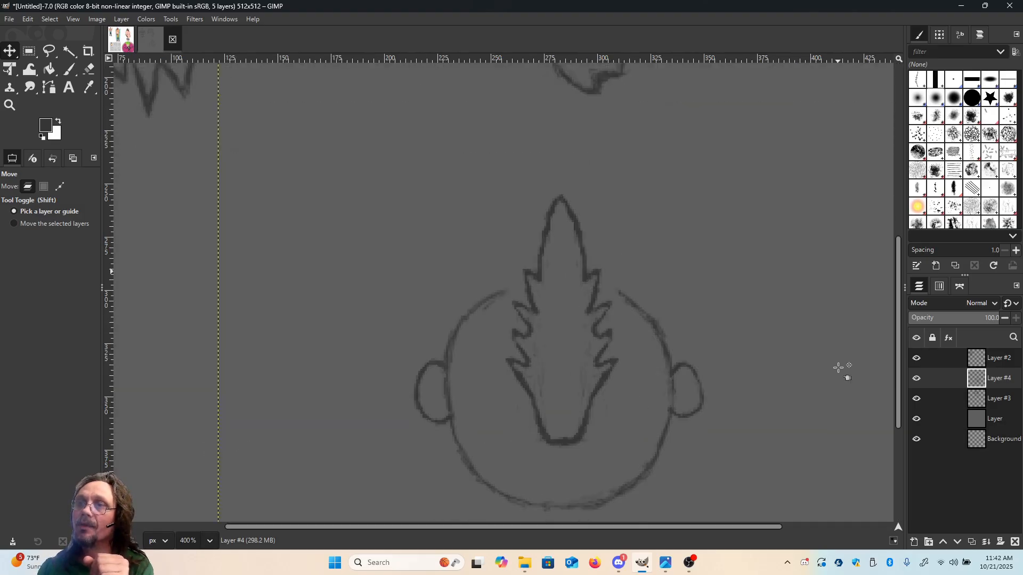
key(p)
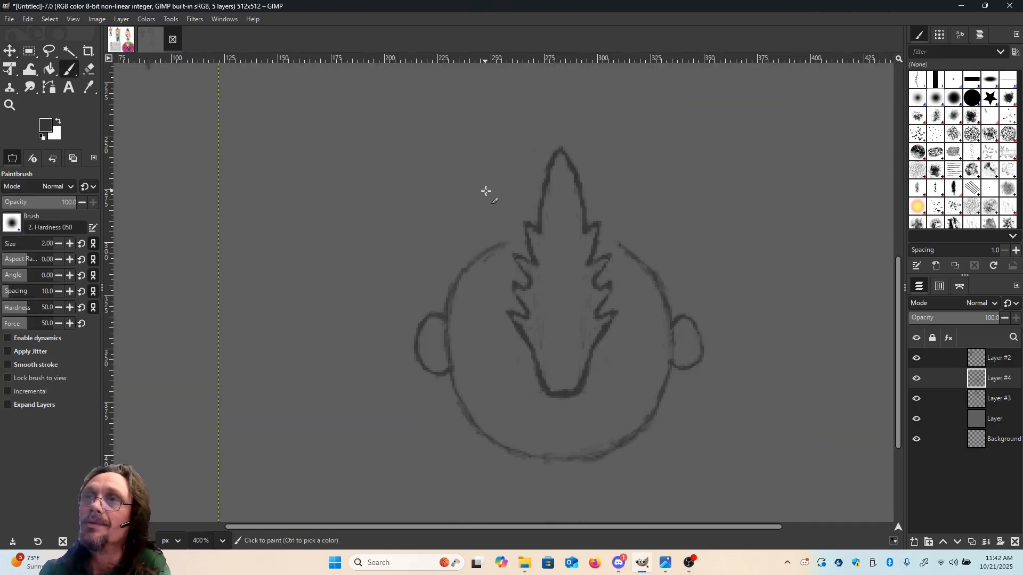
drag(502, 246, 520, 239)
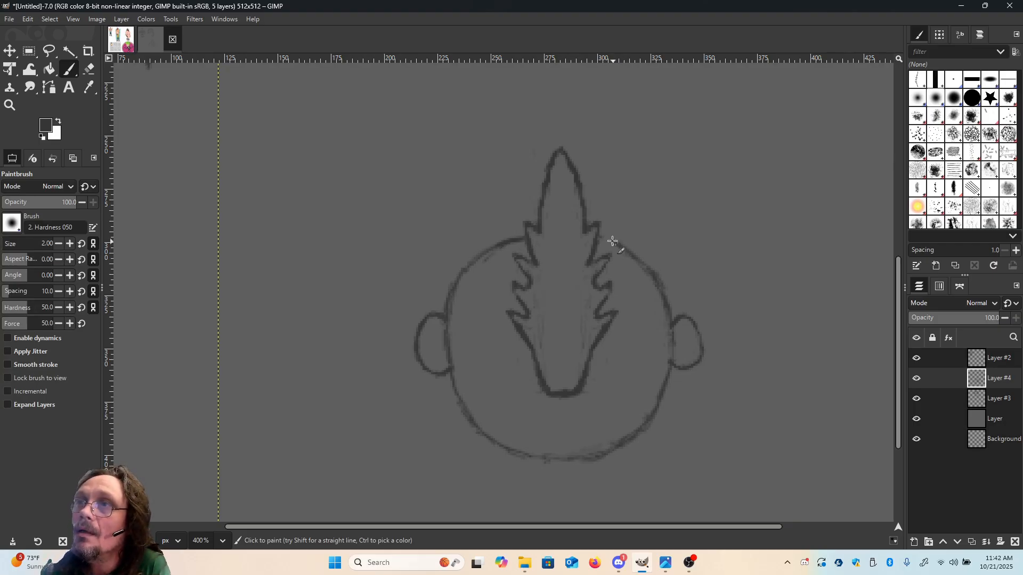
drag(598, 236, 639, 251)
key(m)
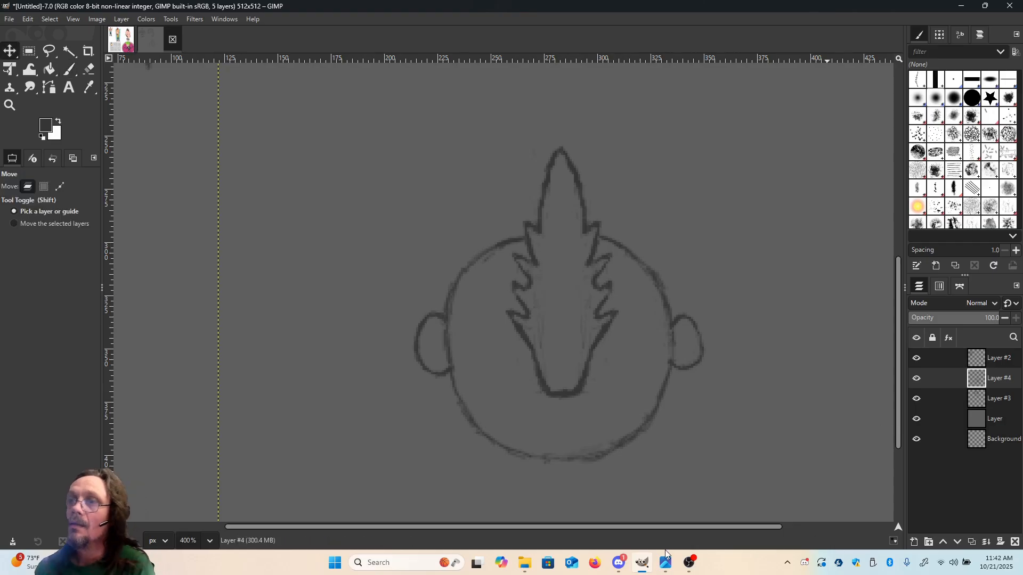
Move the back-view head on Layer #4 up beside the side view, level with the front and side heads.
click(210, 540)
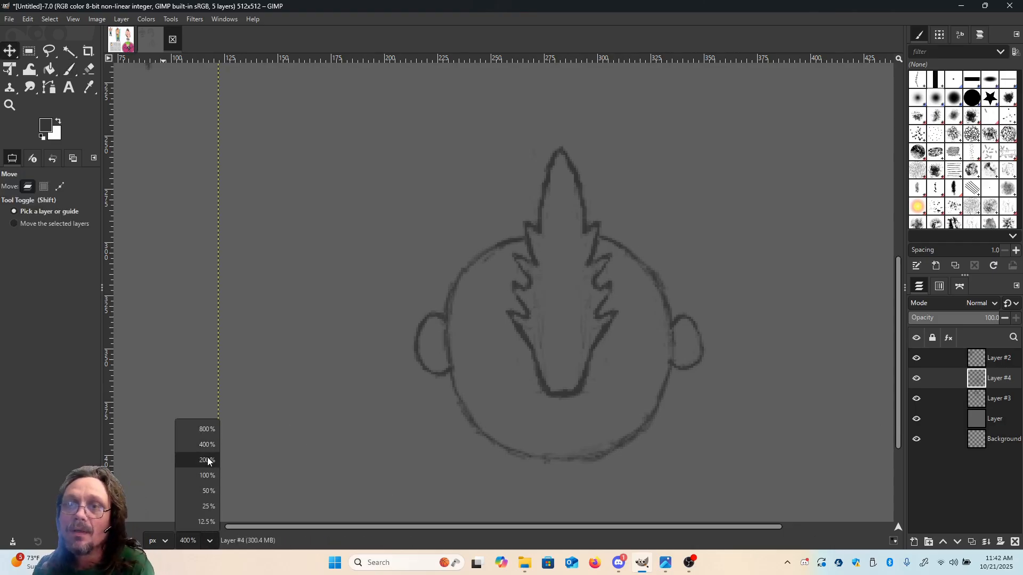
click(207, 476)
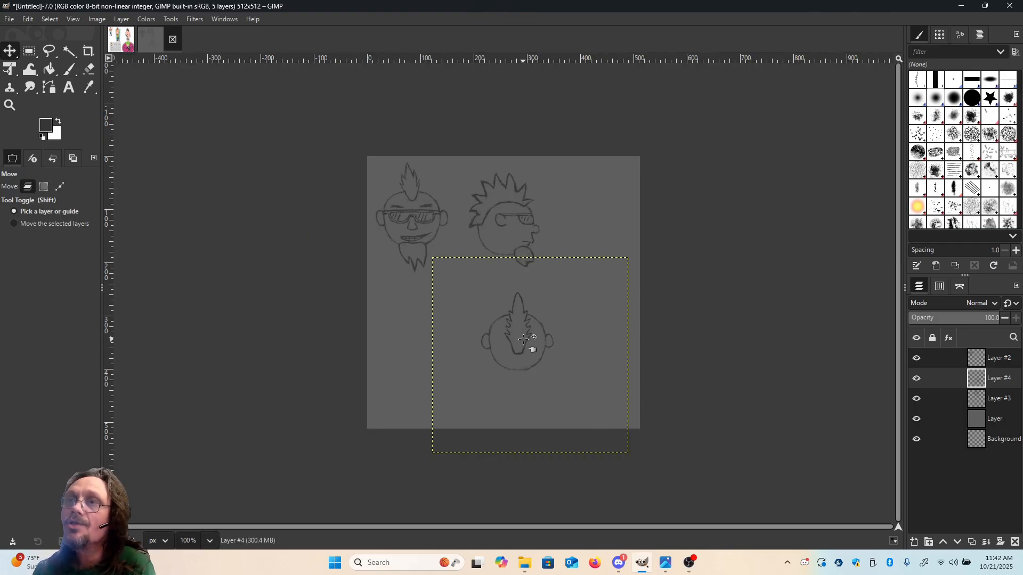
drag(527, 338, 423, 213)
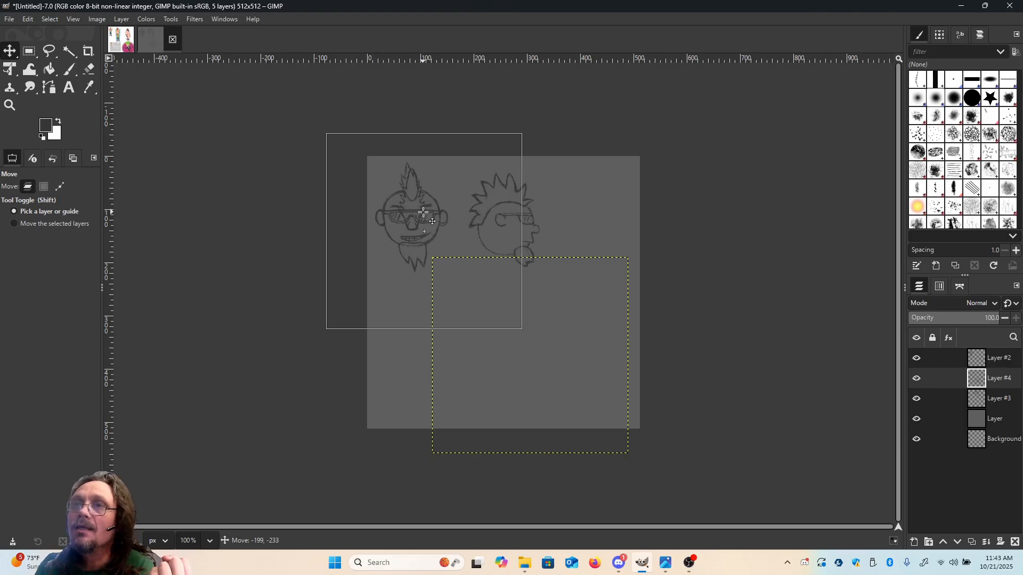
drag(423, 212, 601, 222)
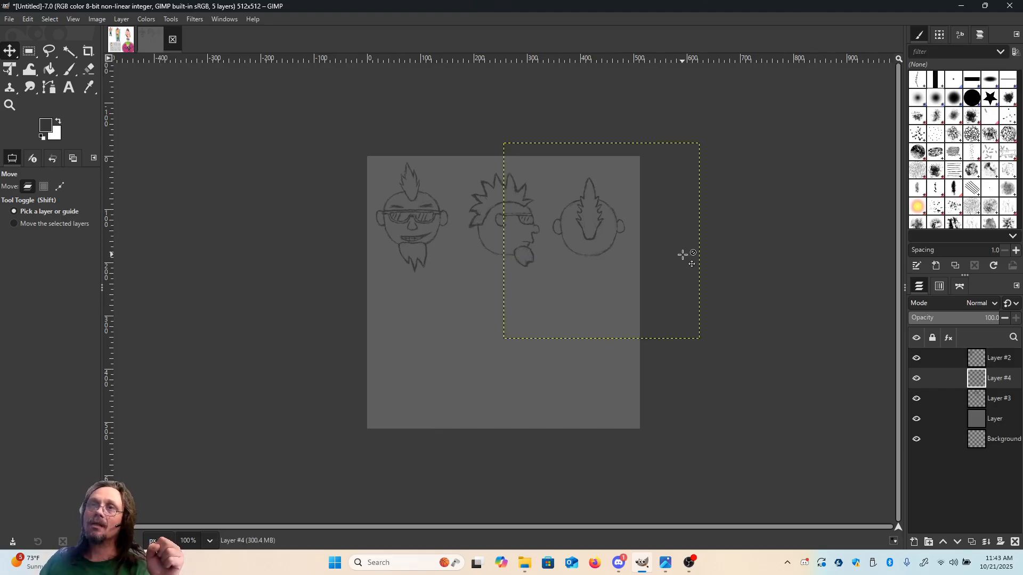
click(621, 230)
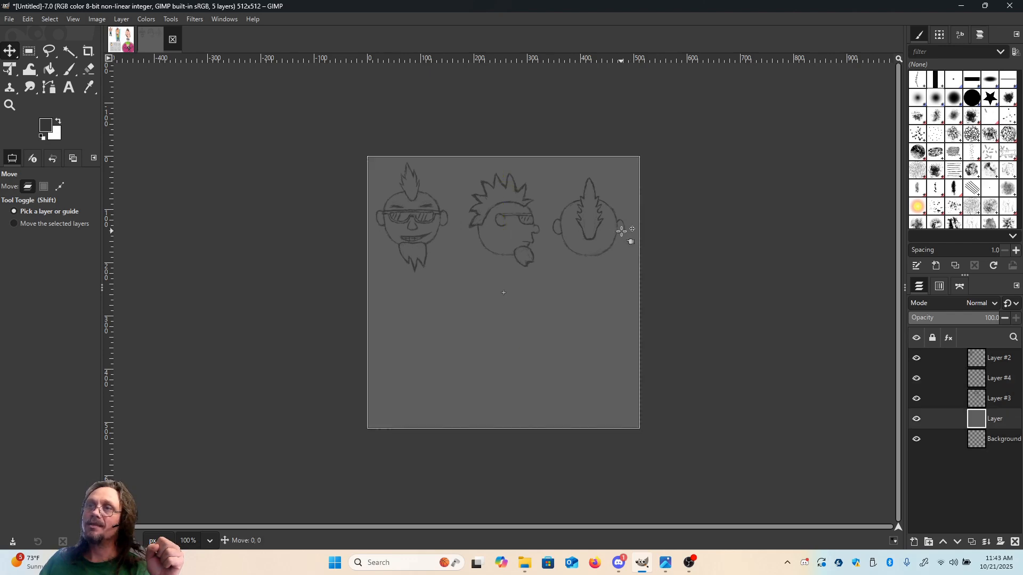
click(622, 230)
mouse_move(594, 227)
mouse_down()
mouse_move(412, 217)
mouse_move(610, 224)
mouse_move(597, 227)
mouse_up()
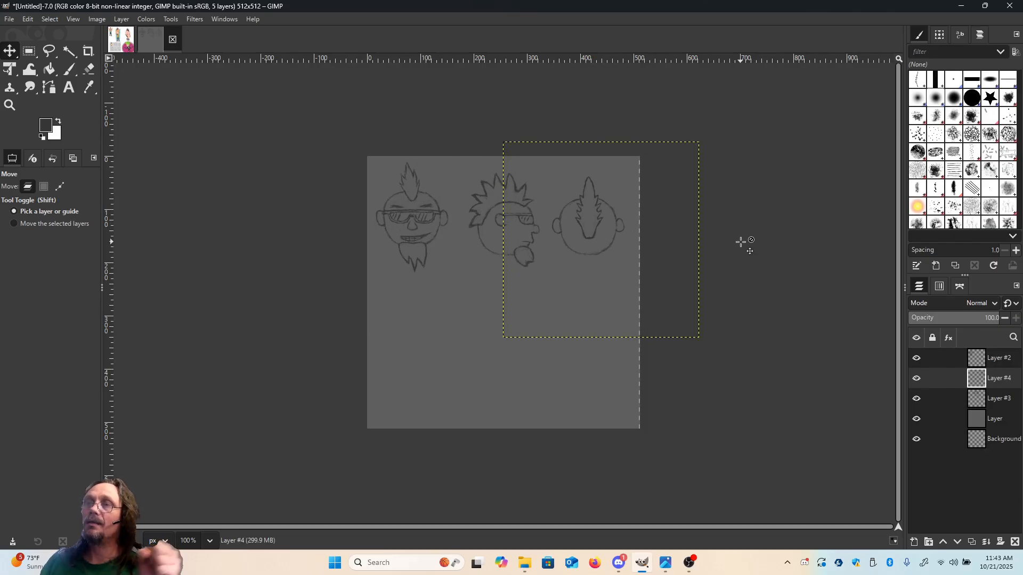
Add a new transparent layer directly above the gray fill layer and make it visible.
click(1008, 420)
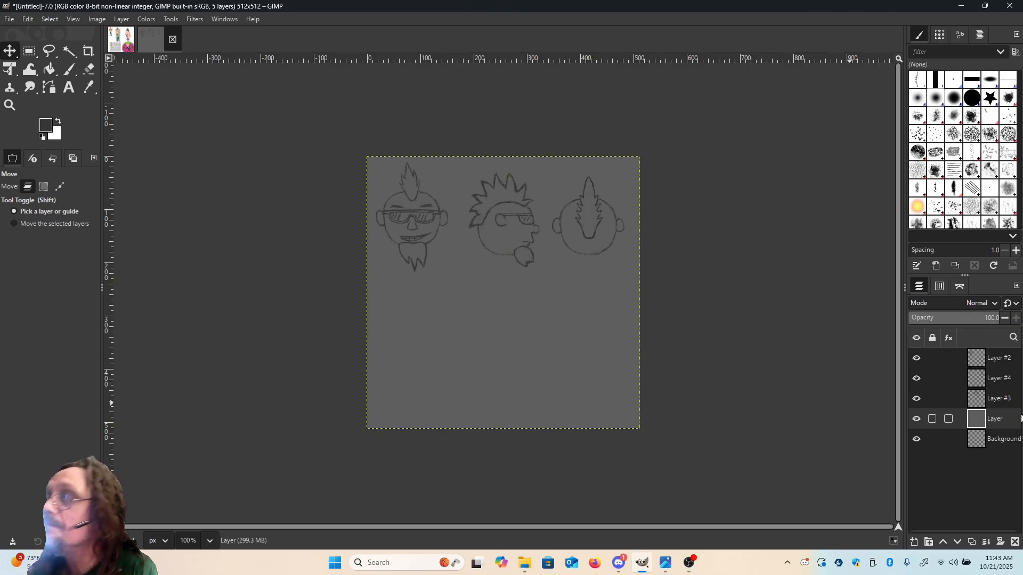
click(1007, 381)
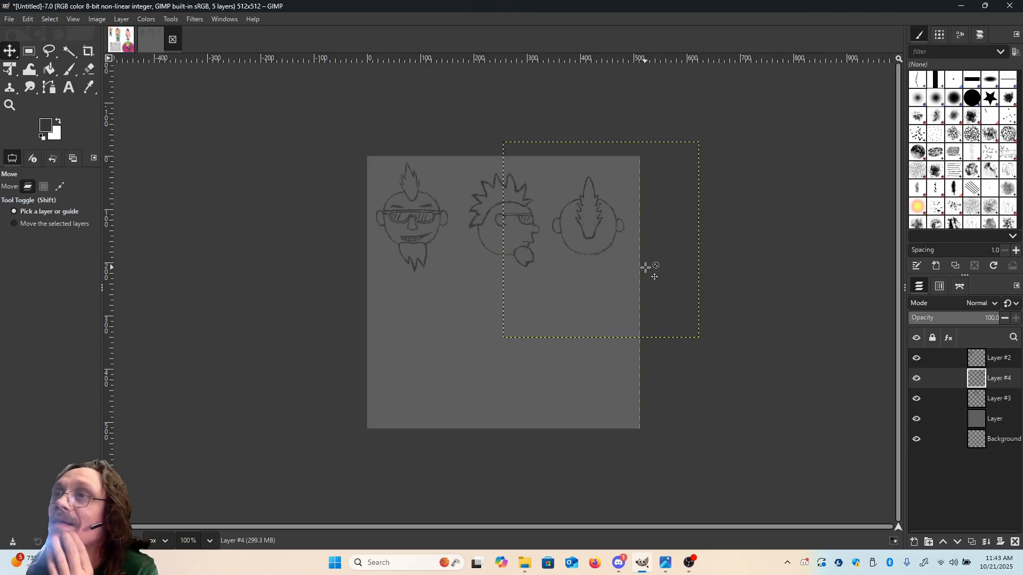
click(1002, 425)
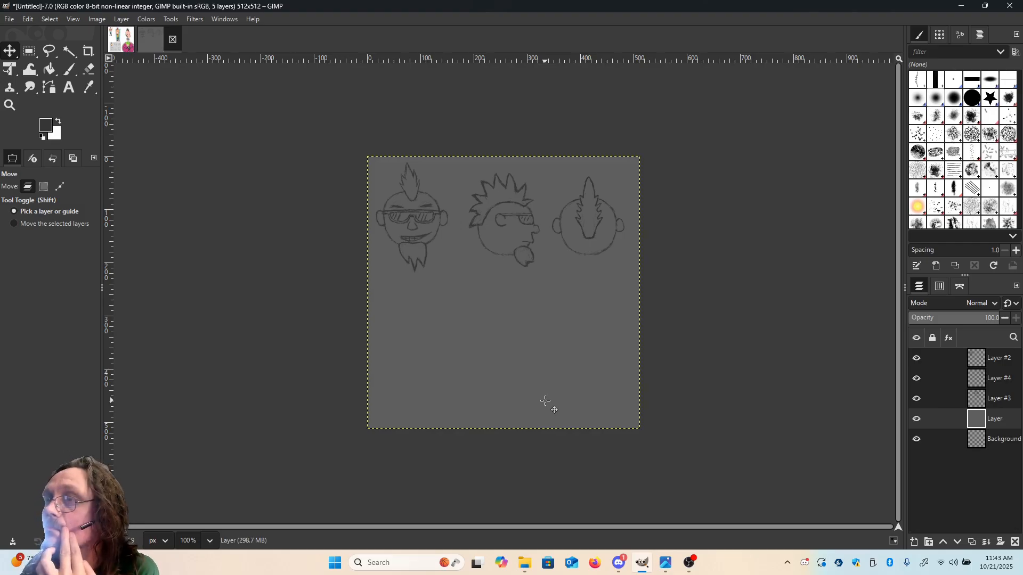
click(993, 381)
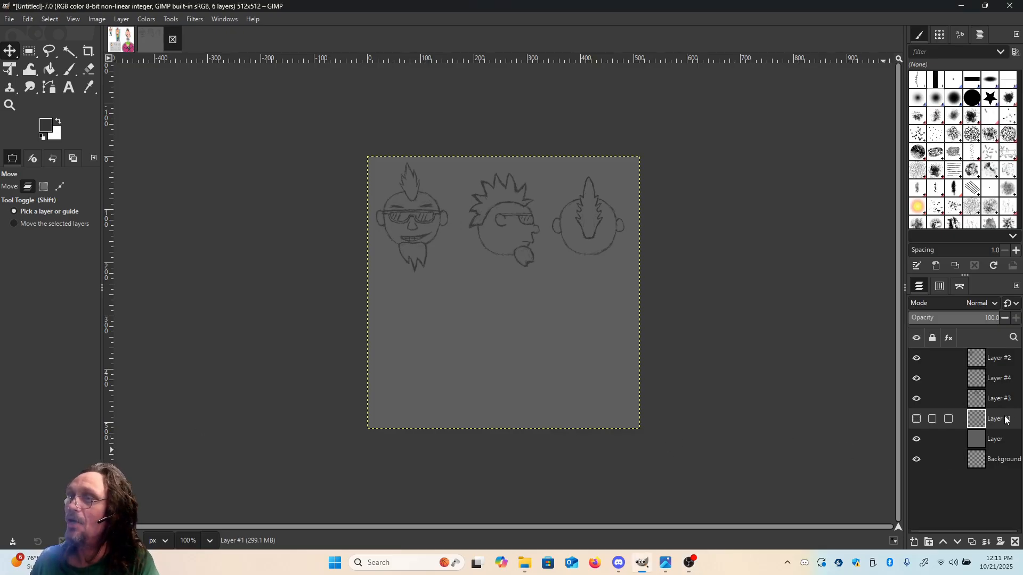
click(916, 420)
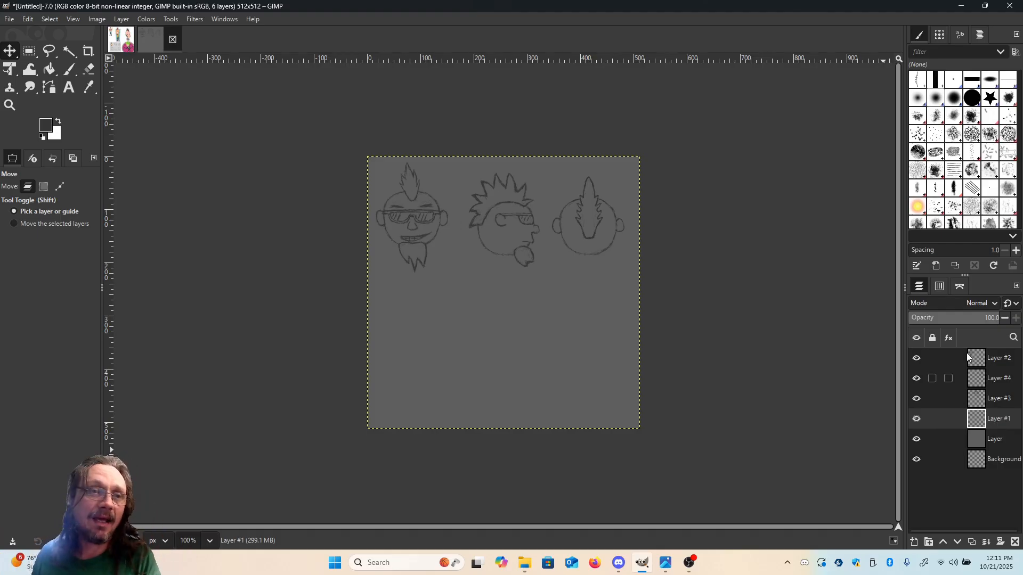
Look at the torso sketches in the Moe Hawk reference image, and return to the head drawing.
click(122, 40)
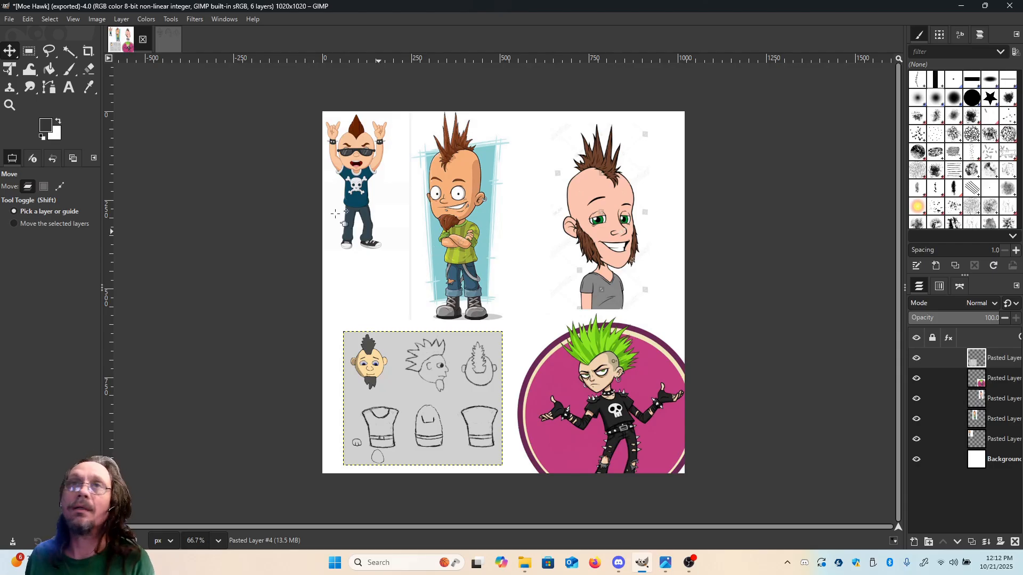
click(165, 37)
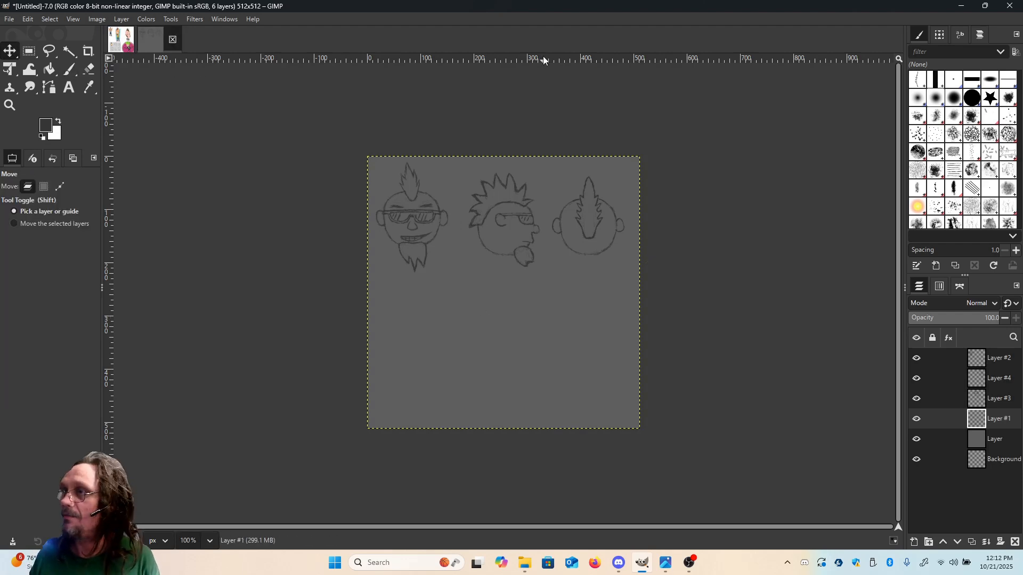
drag(564, 366, 544, 389)
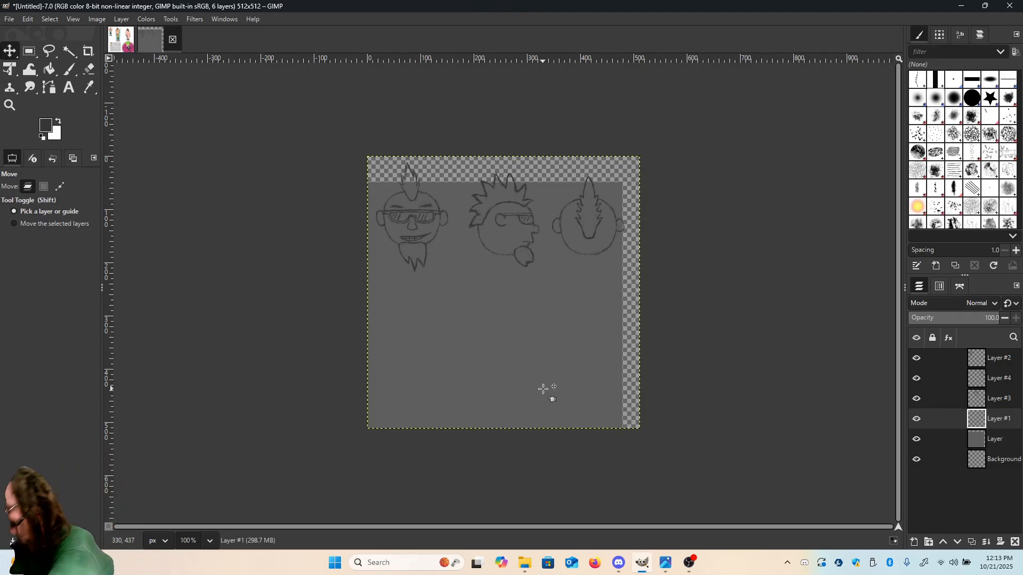
key(ctrl+z)
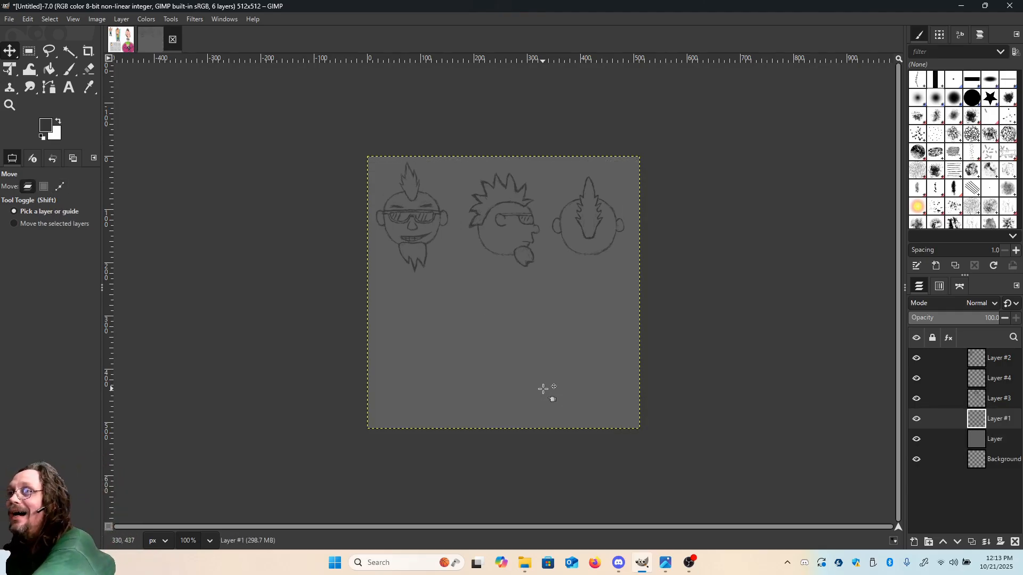
click(916, 420)
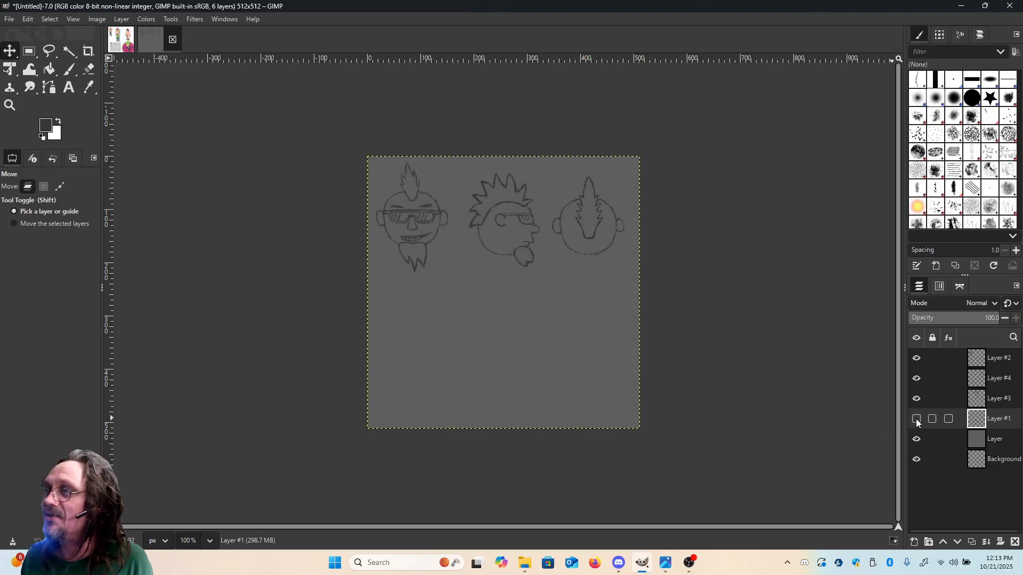
click(916, 420)
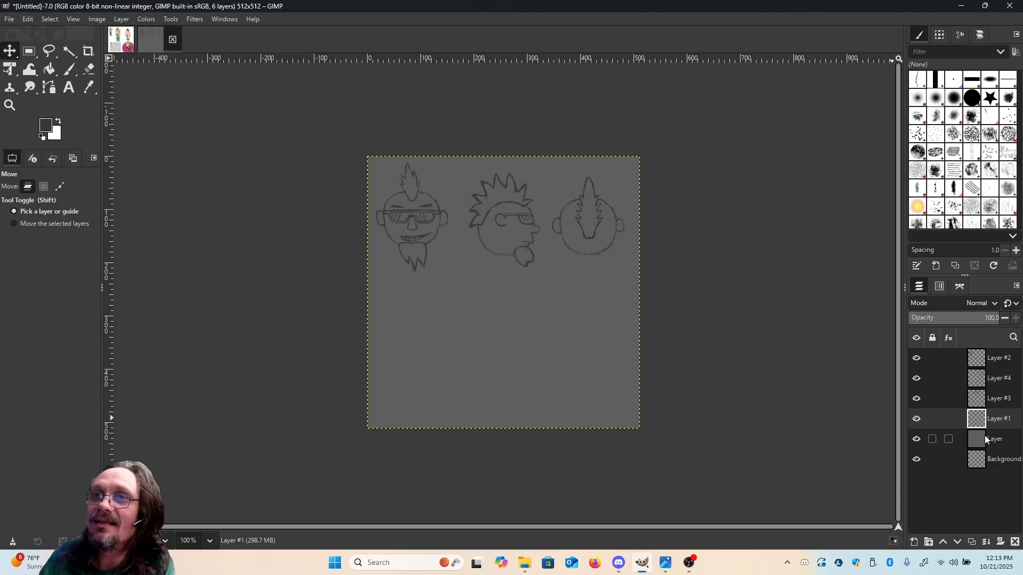
Sketch a shirt's curved bottom hem with rounded corners below the side-view head on Layer #1, using the Paintbrush at size 2.
click(209, 541)
click(208, 445)
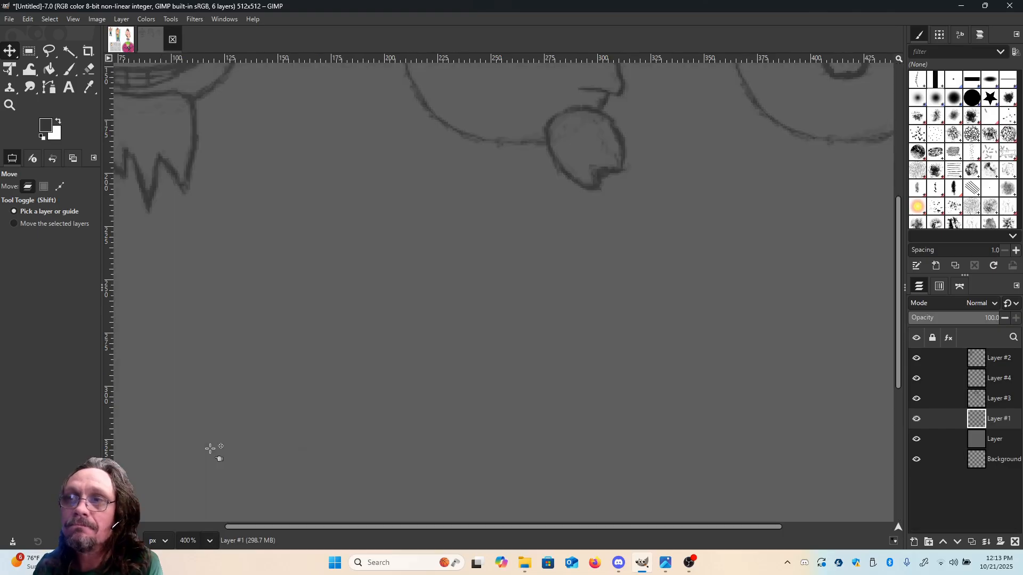
click(208, 541)
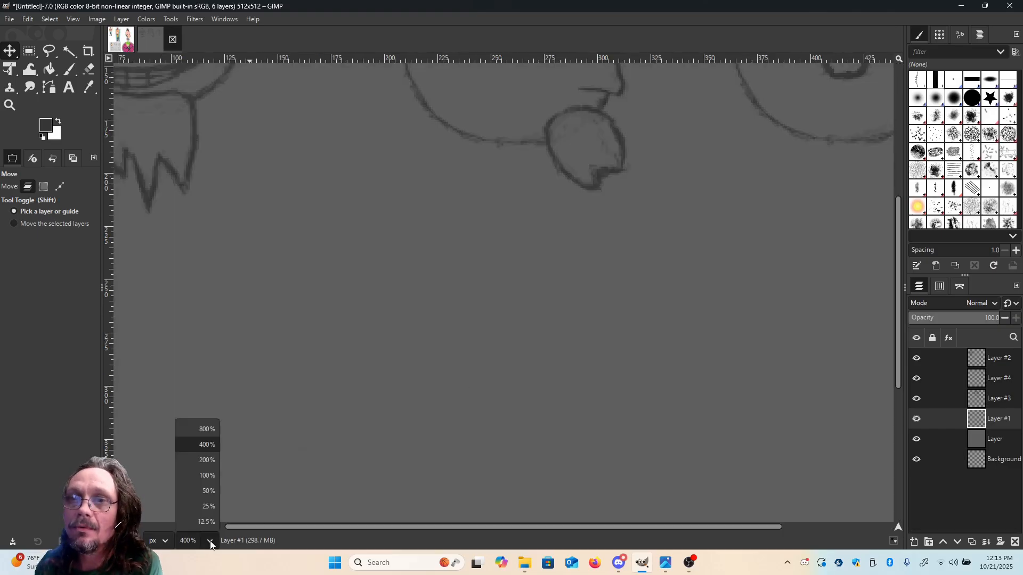
click(201, 459)
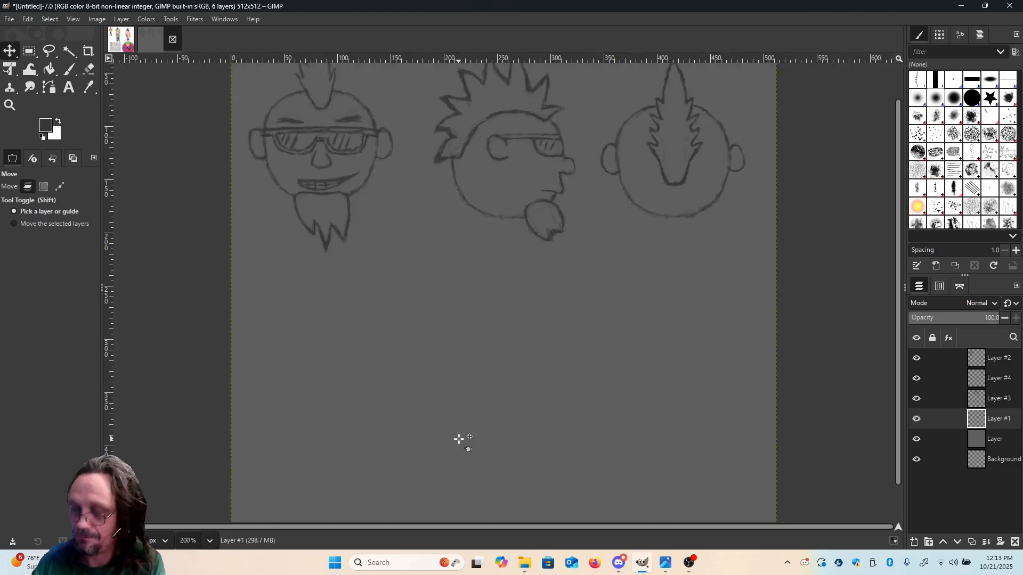
key(p)
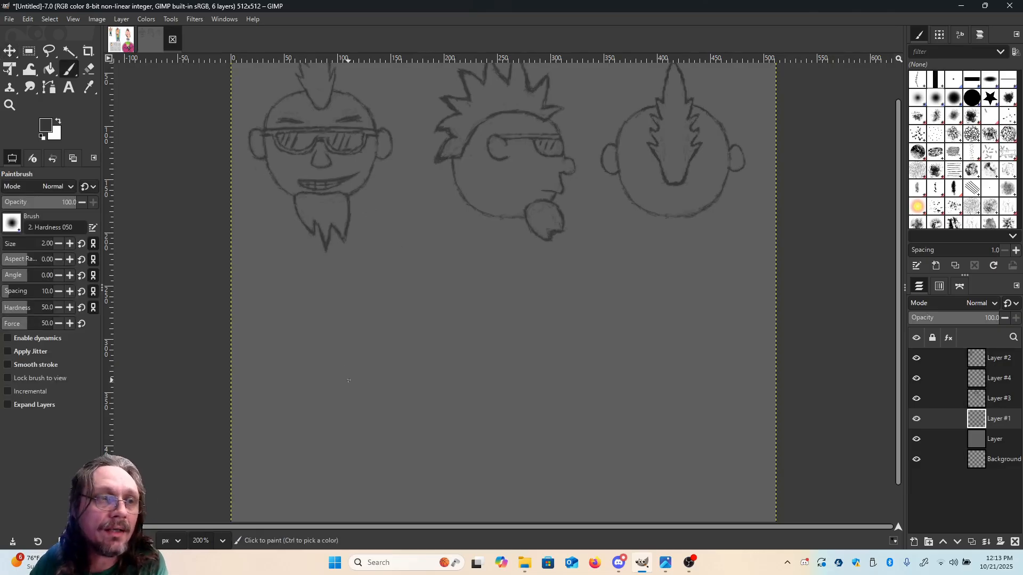
key(m)
key(alt+Tab)
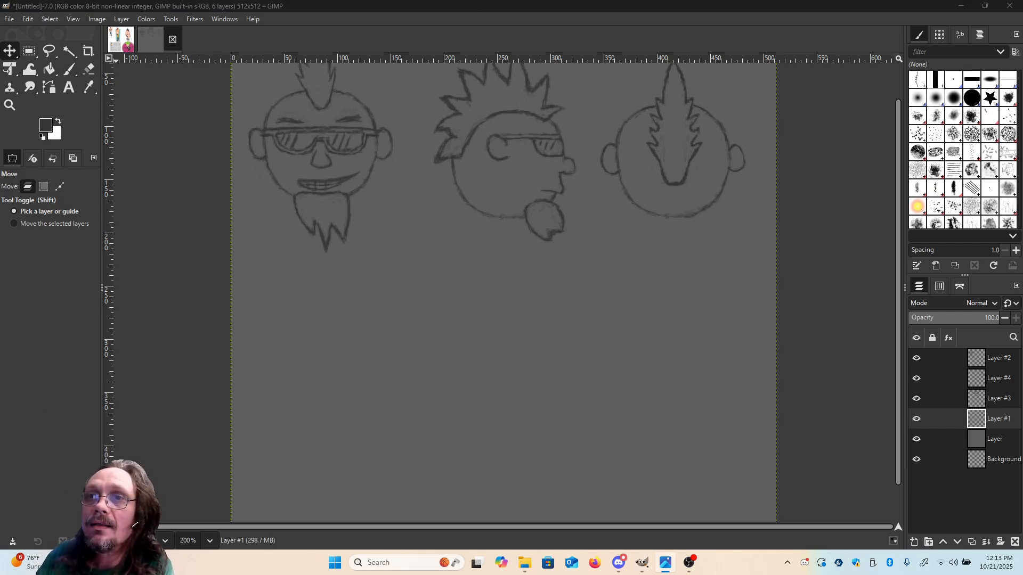
key(alt+Tab)
key(p)
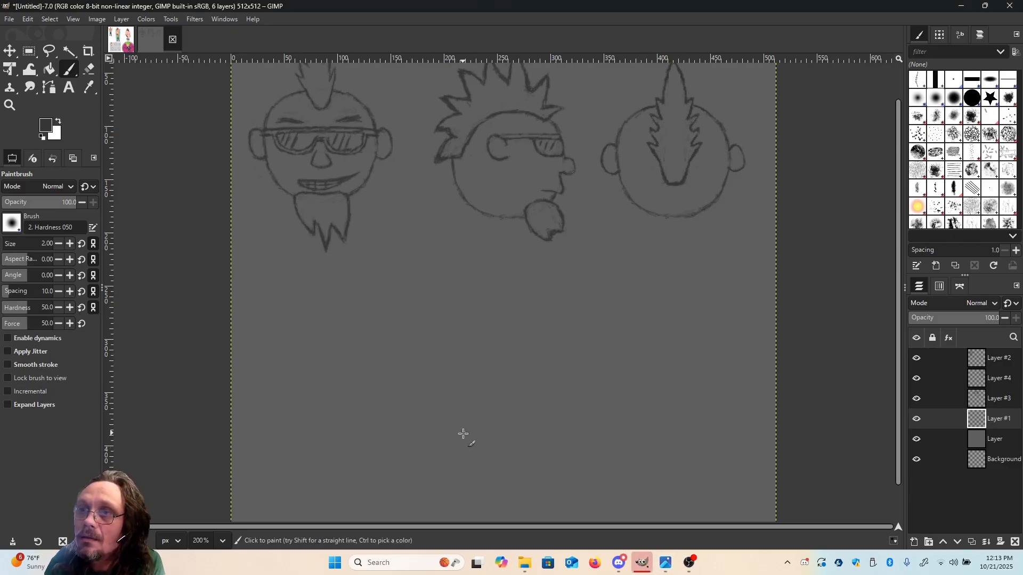
mouse_move(463, 433)
mouse_down()
mouse_move(483, 437)
mouse_move(463, 434)
mouse_move(570, 429)
mouse_up()
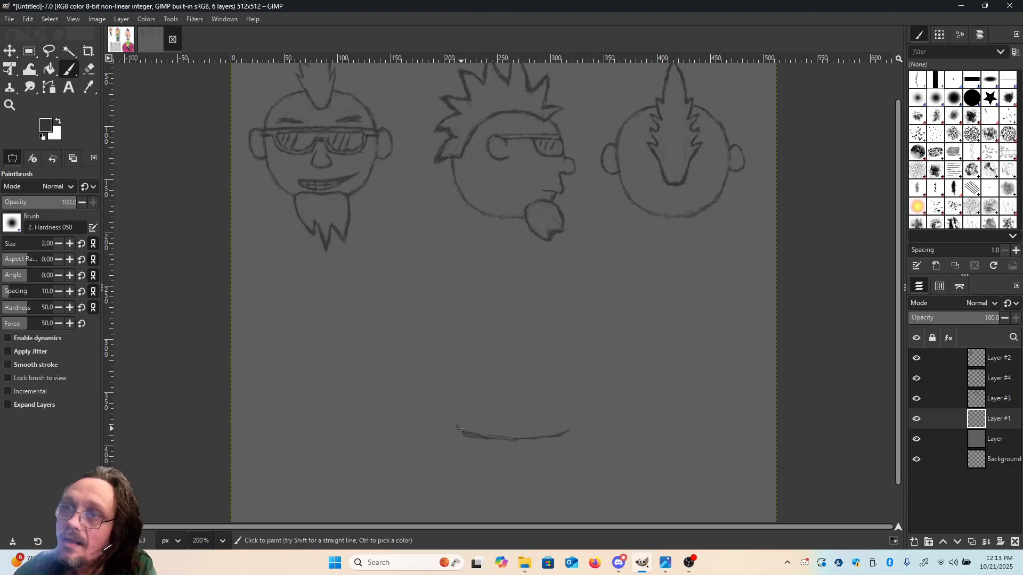
drag(459, 428, 457, 408)
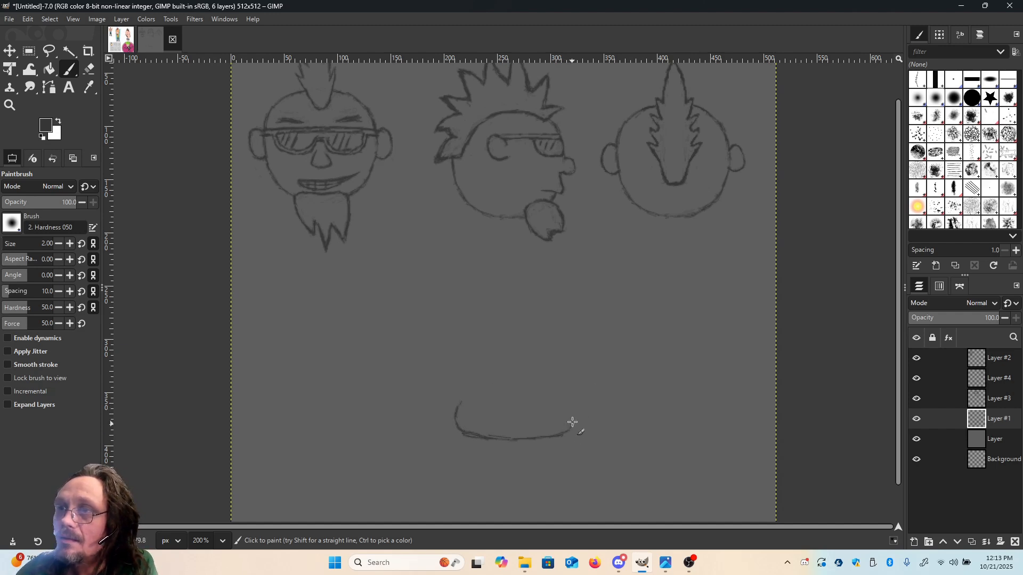
drag(570, 419, 565, 409)
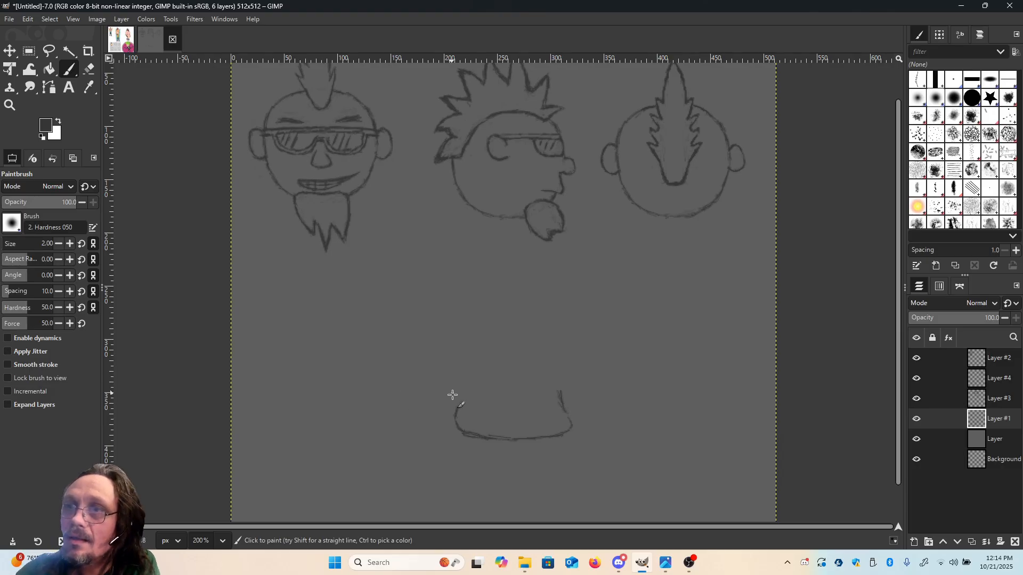
Extend both side lines of the shirt upward from the hem corners to the armpits.
mouse_move(452, 395)
mouse_down()
mouse_move(459, 411)
mouse_move(461, 381)
mouse_up()
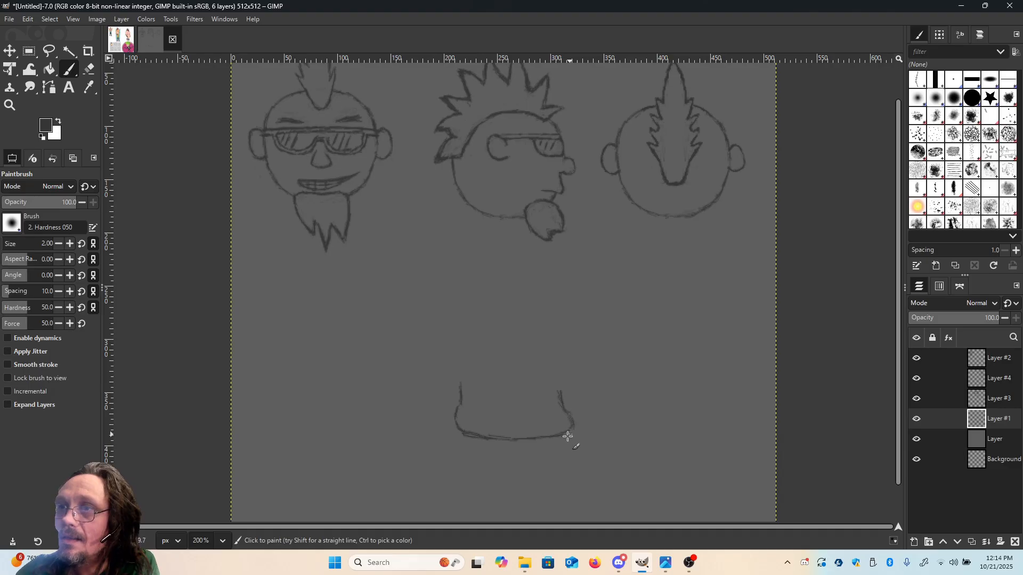
drag(562, 403, 561, 382)
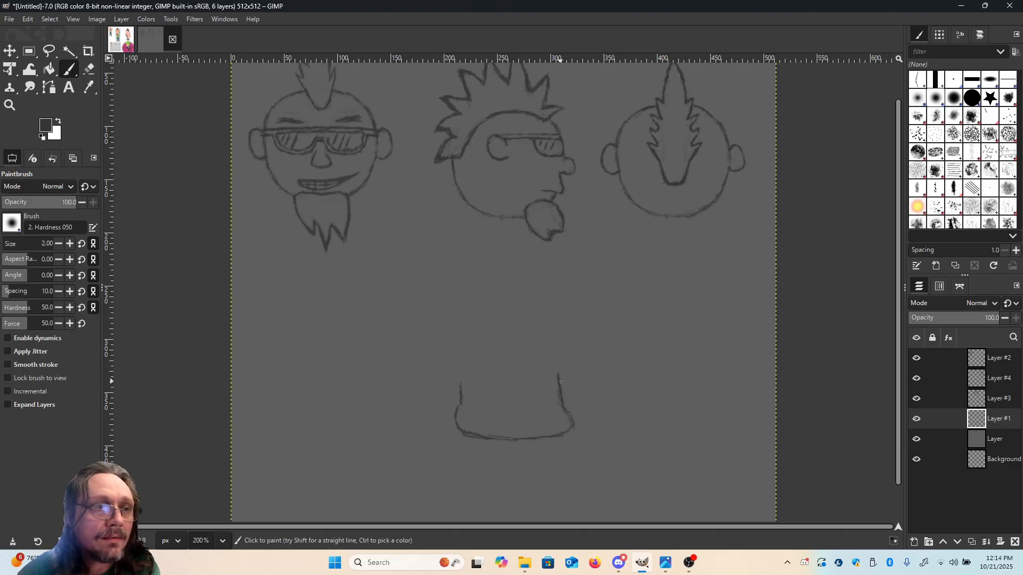
drag(460, 386, 460, 370)
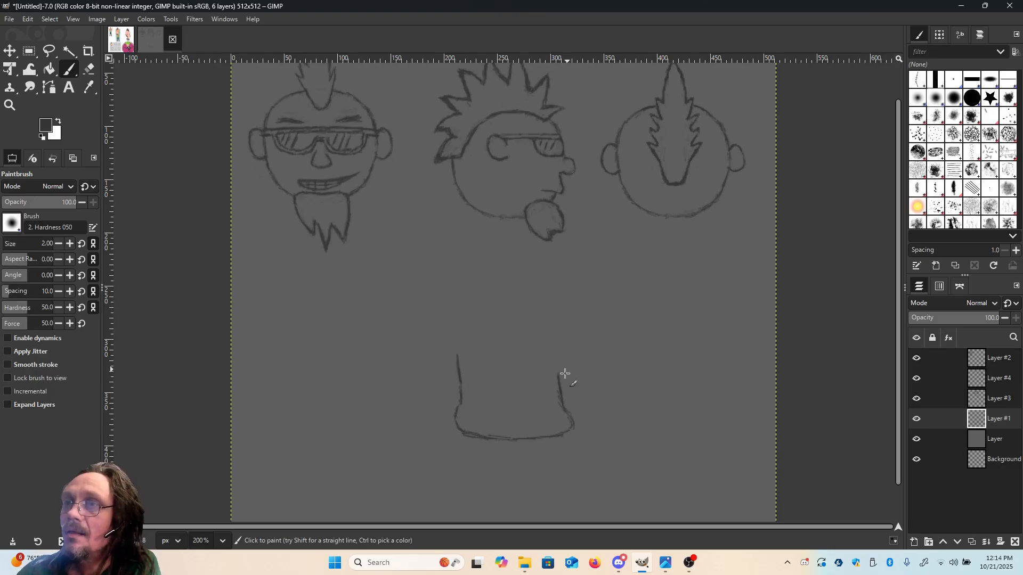
drag(558, 373, 556, 356)
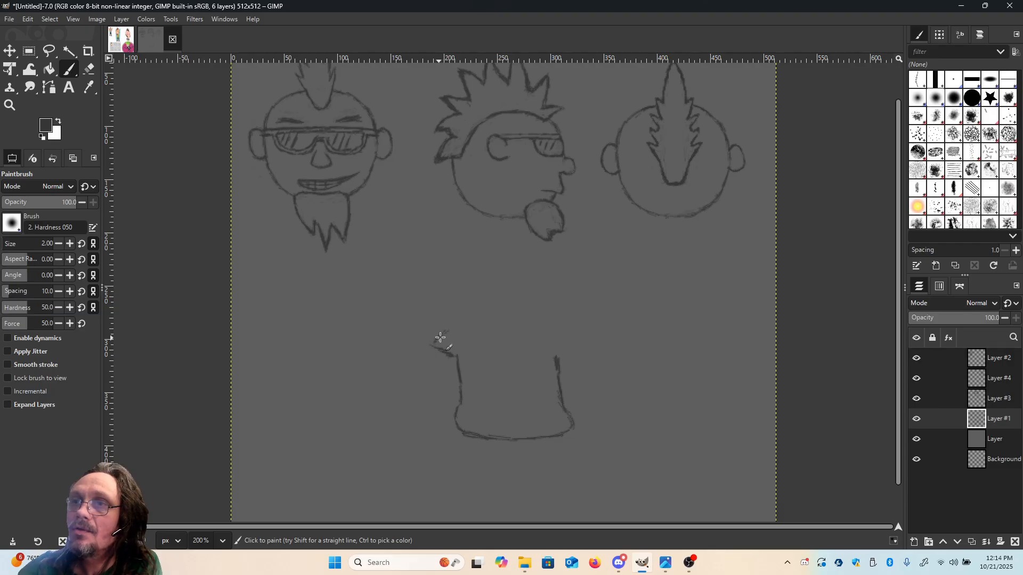
Sketch short sleeves and shoulder lines on both sides of the shirt, and join them with a scooped neckline.
drag(434, 342, 452, 323)
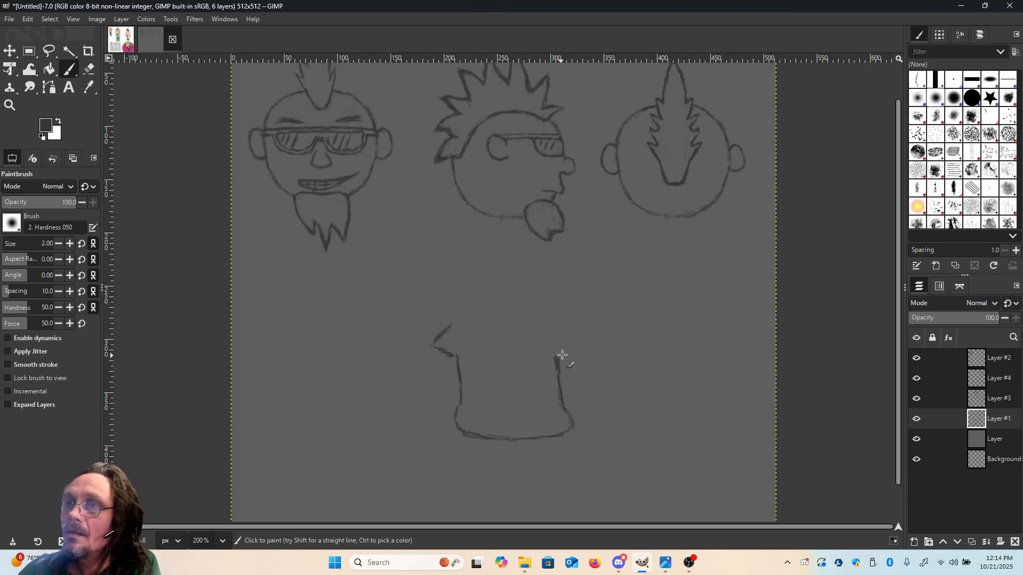
drag(559, 349, 573, 340)
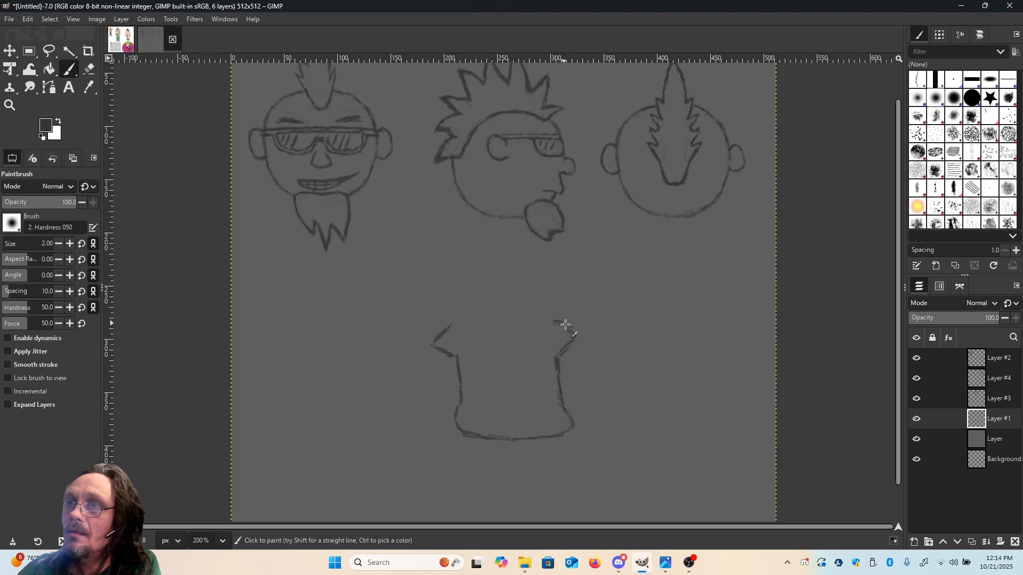
drag(577, 336, 563, 323)
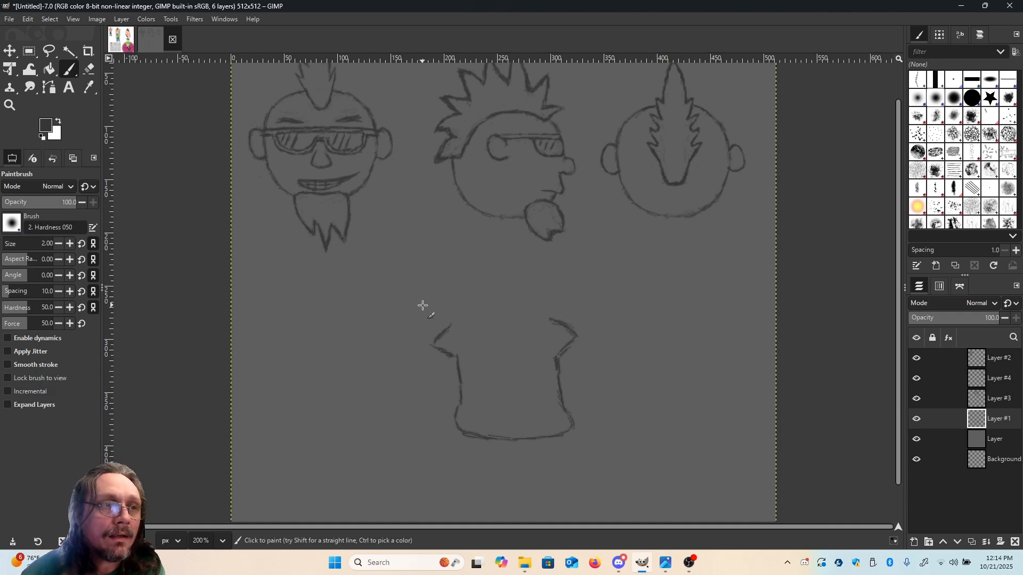
mouse_move(451, 331)
mouse_down()
mouse_move(558, 319)
mouse_move(530, 312)
mouse_move(565, 324)
mouse_up()
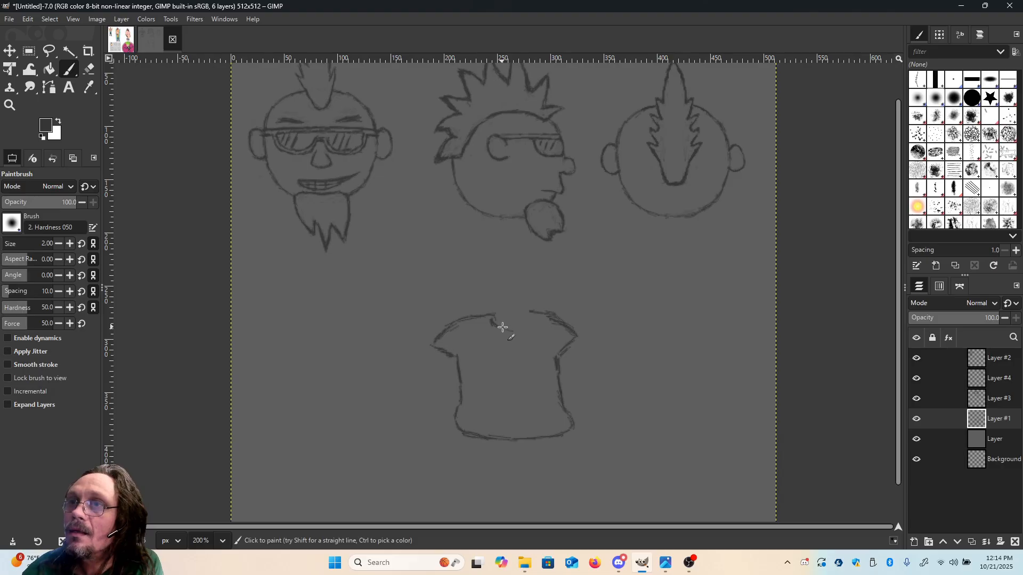
drag(502, 327, 528, 317)
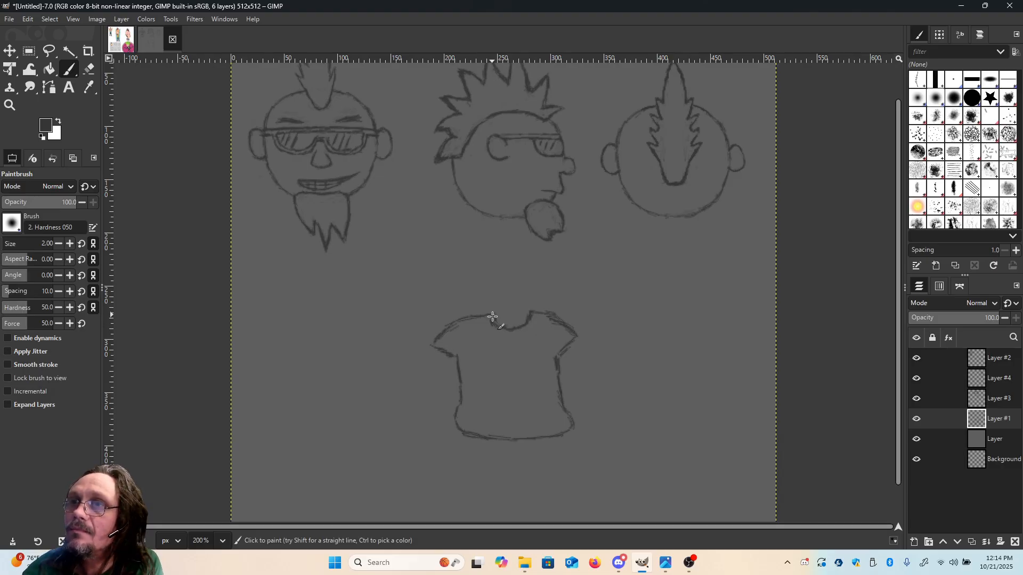
Test the shirt layer's fit under the front and back heads with the Move tool, and place it back below the side-view head.
key(m)
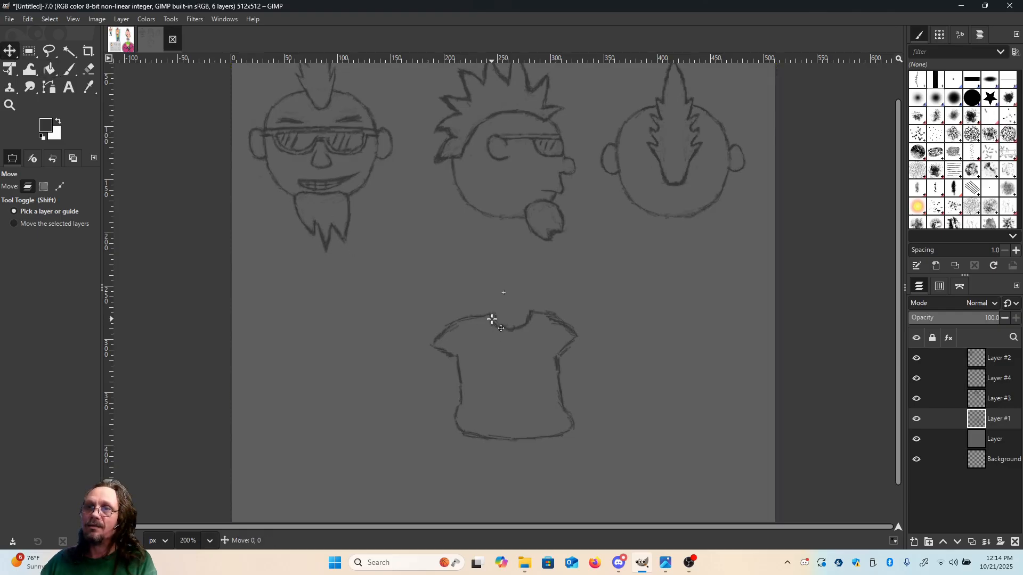
drag(491, 320, 303, 206)
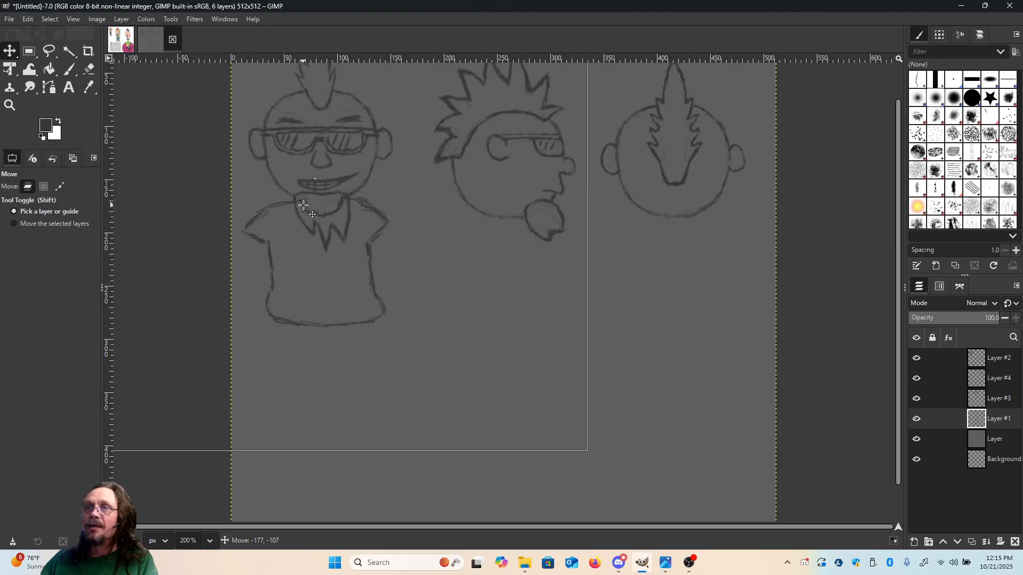
drag(303, 206, 658, 224)
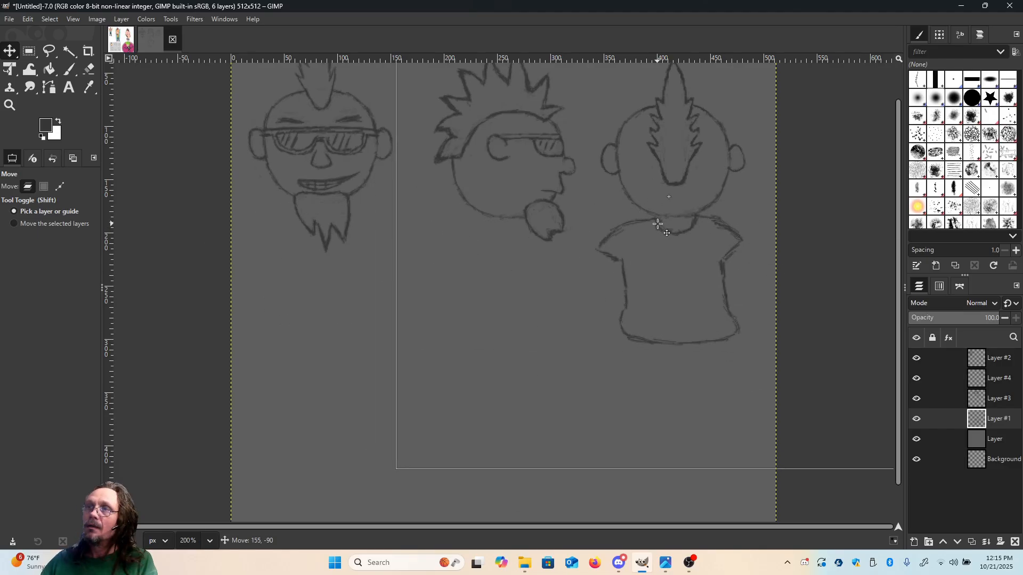
drag(658, 223, 658, 219)
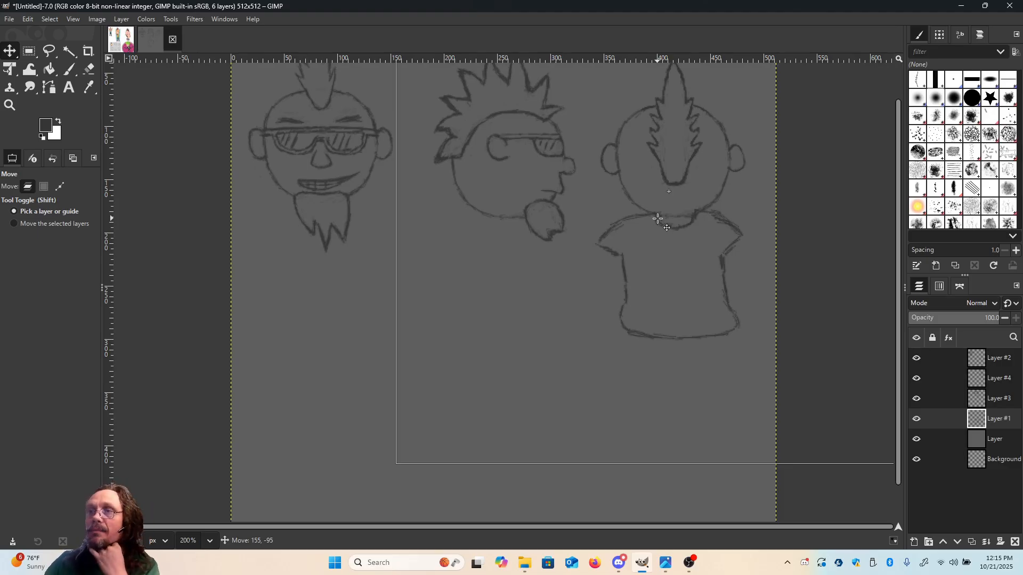
drag(658, 219, 658, 220)
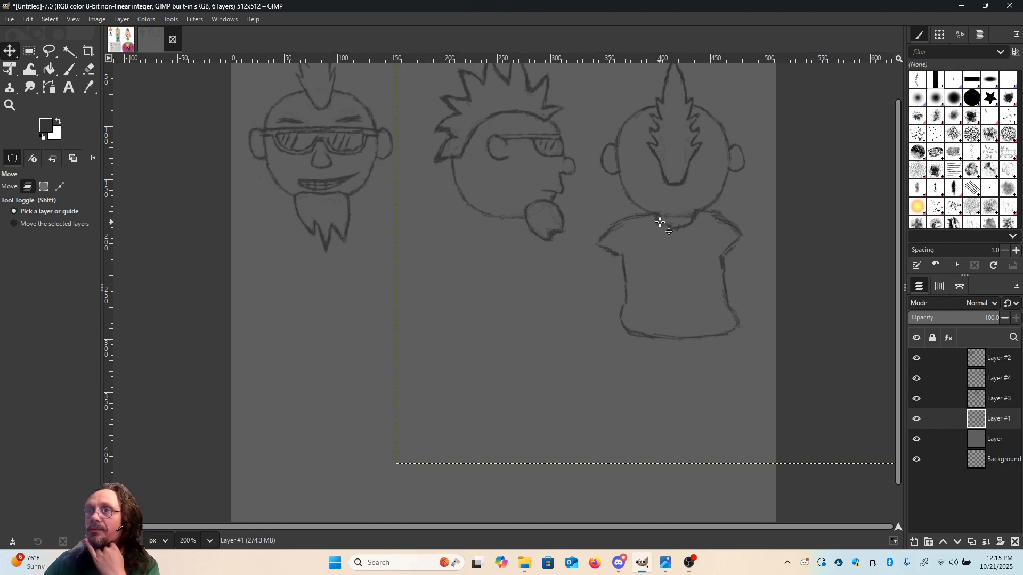
drag(660, 222, 479, 312)
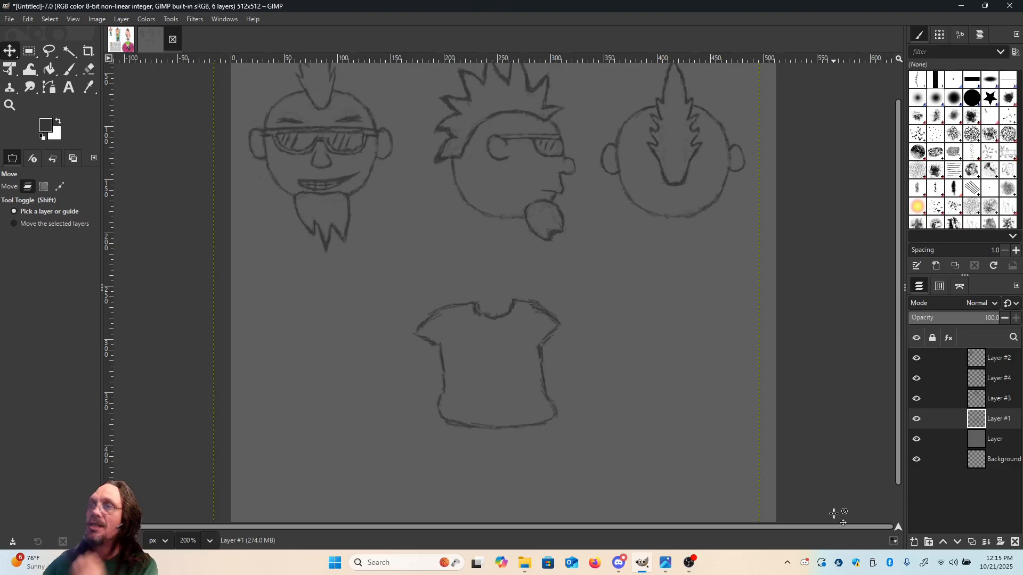
Clean up and redraw the shirt's right shoulder line, and erase the stray strokes under the left sleeve.
key(p)
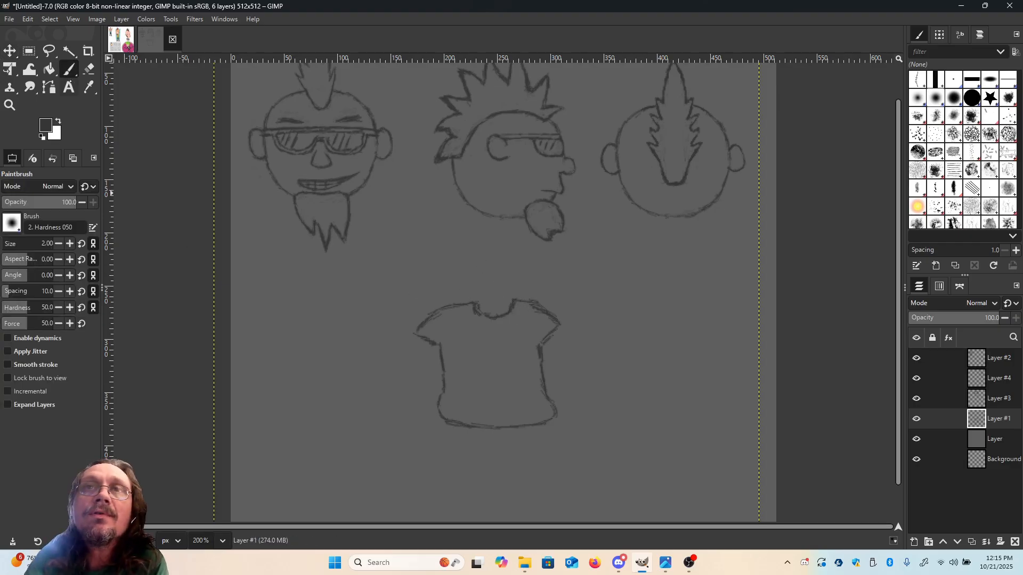
click(89, 68)
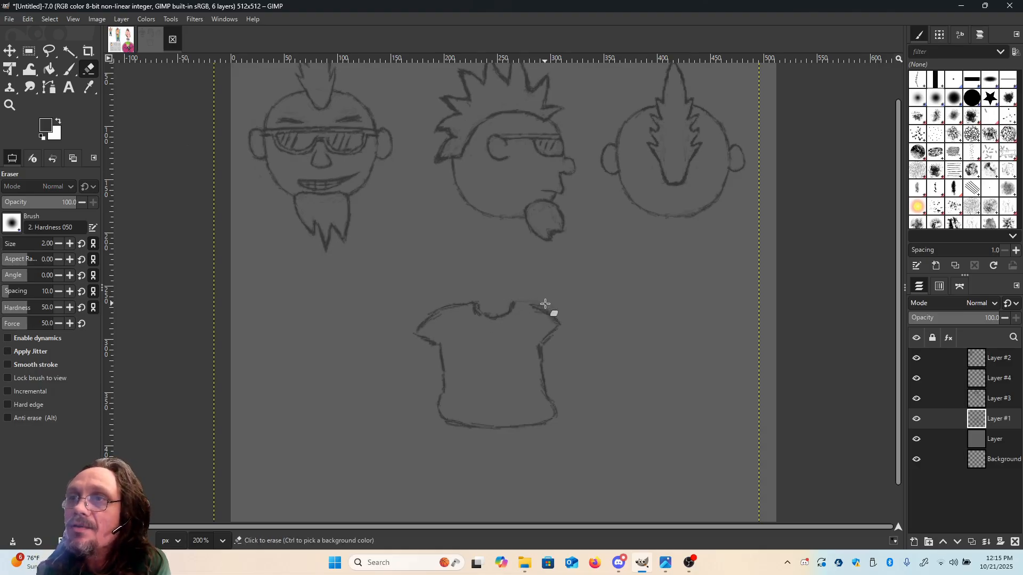
drag(548, 306, 532, 305)
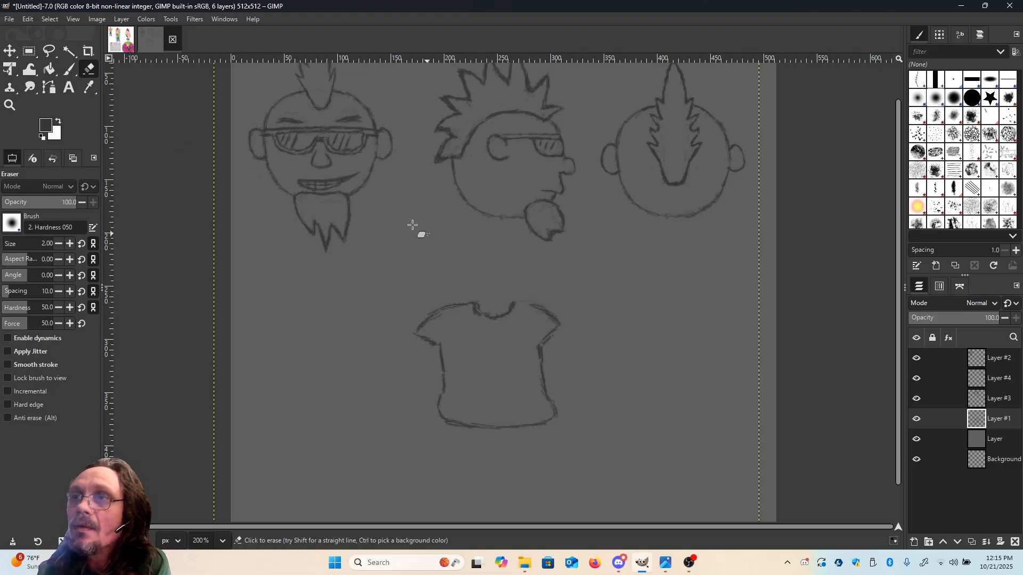
click(68, 68)
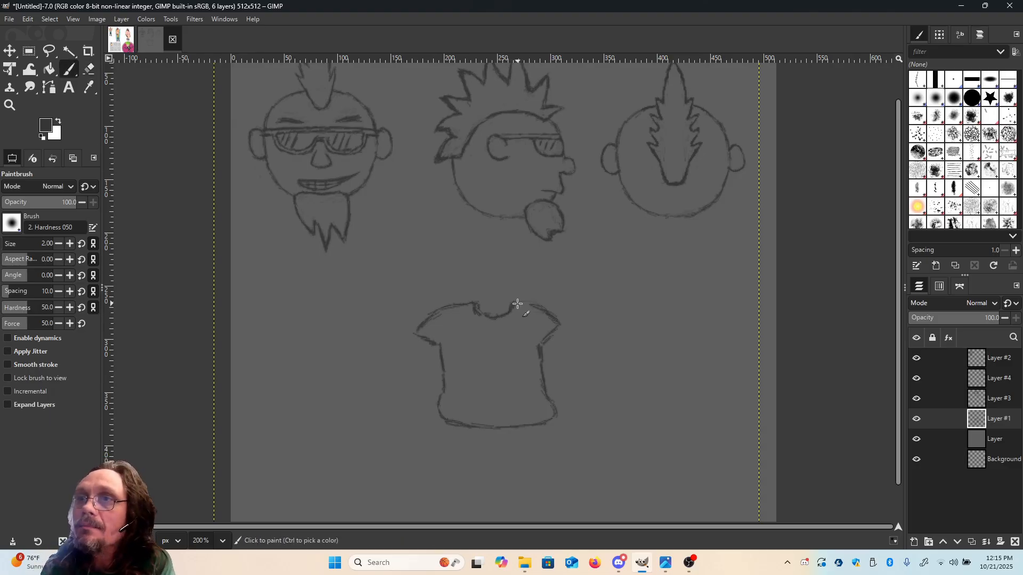
drag(518, 303, 531, 308)
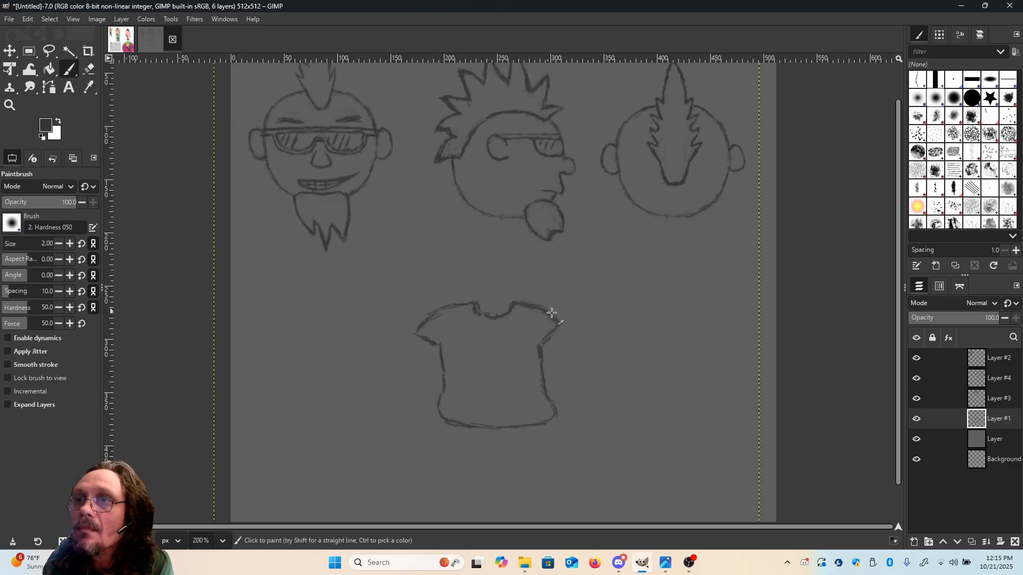
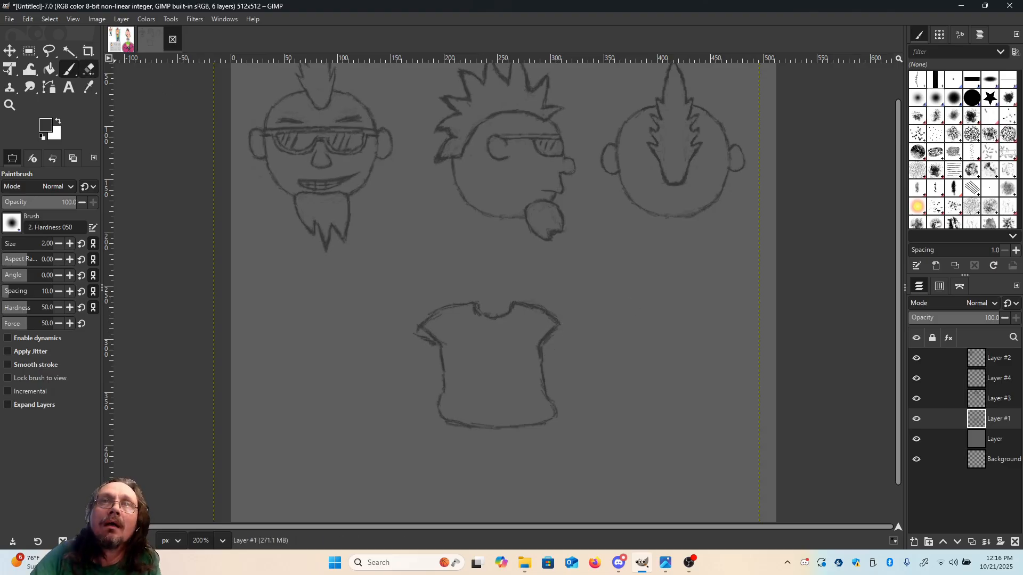
click(89, 68)
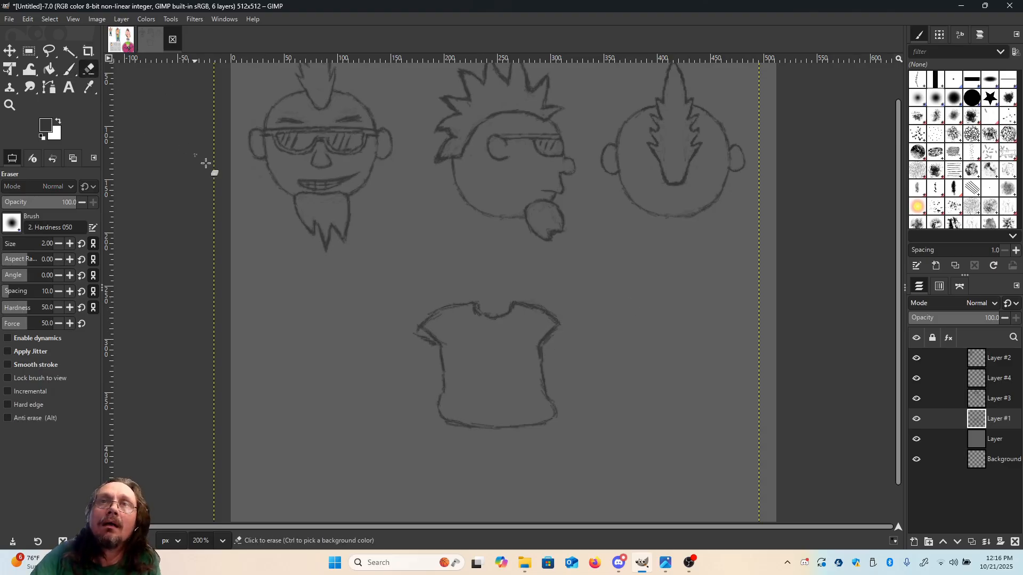
click(432, 340)
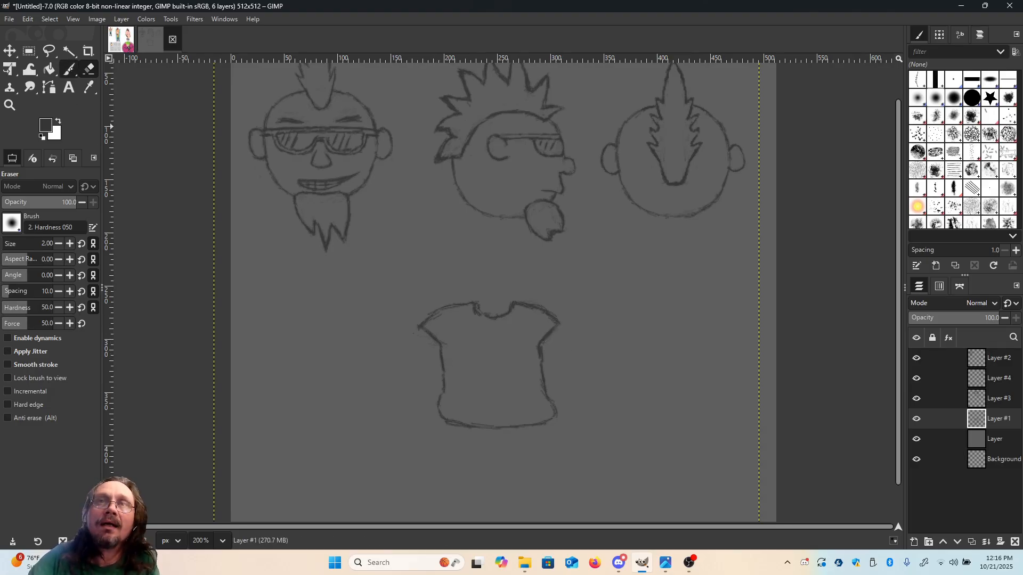
Paint a wider, deeper scooped neckline on the shirt and erase the old neckline inside it.
click(69, 69)
click(469, 309)
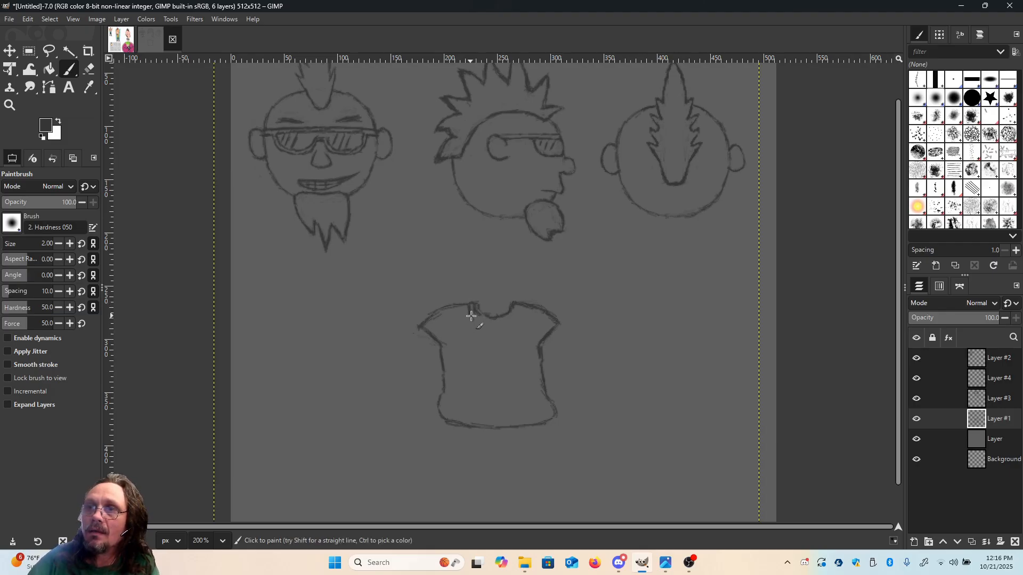
mouse_move(471, 316)
mouse_down()
mouse_move(513, 326)
mouse_move(496, 319)
mouse_move(514, 307)
mouse_up()
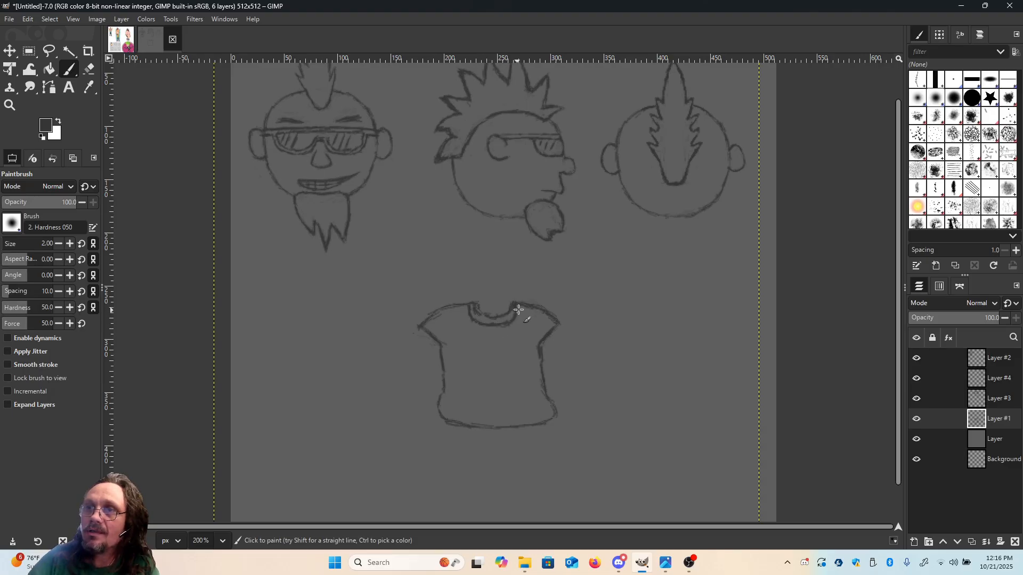
key(shift+e)
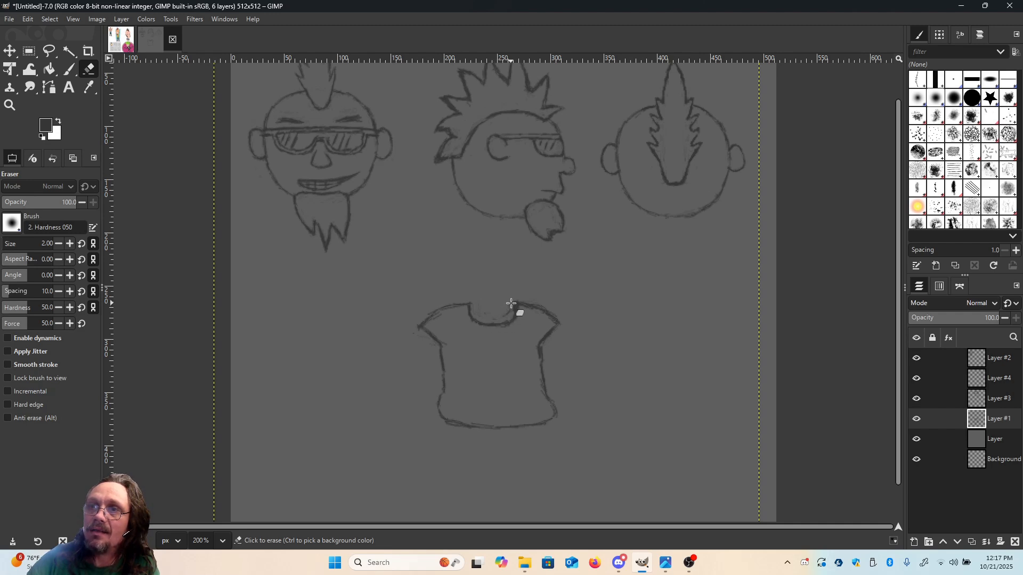
drag(510, 303, 519, 313)
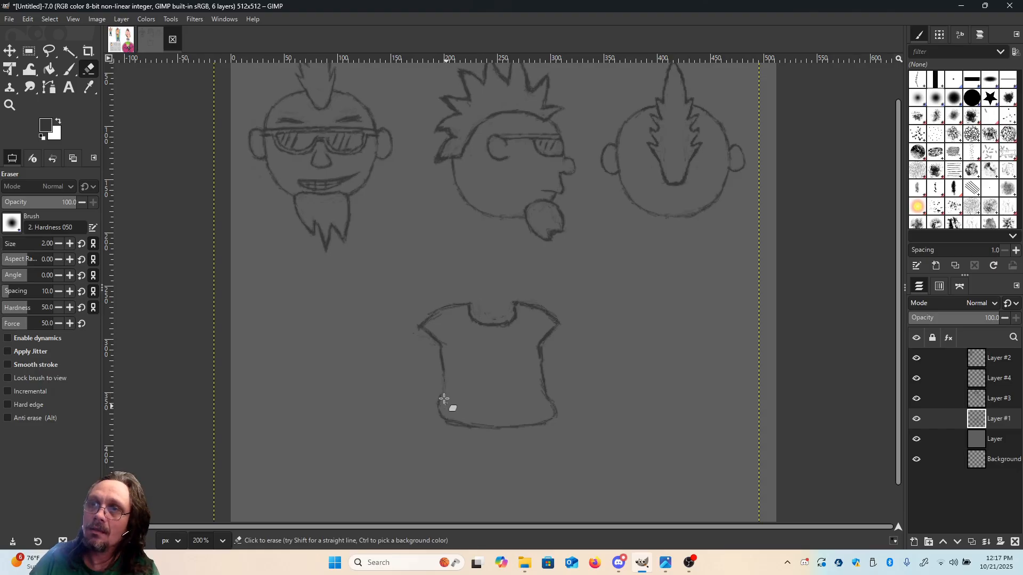
Redraw the shirt's sides as straight lines down to the hem inside the flared corners, and thin the right side with the Eraser.
key(p)
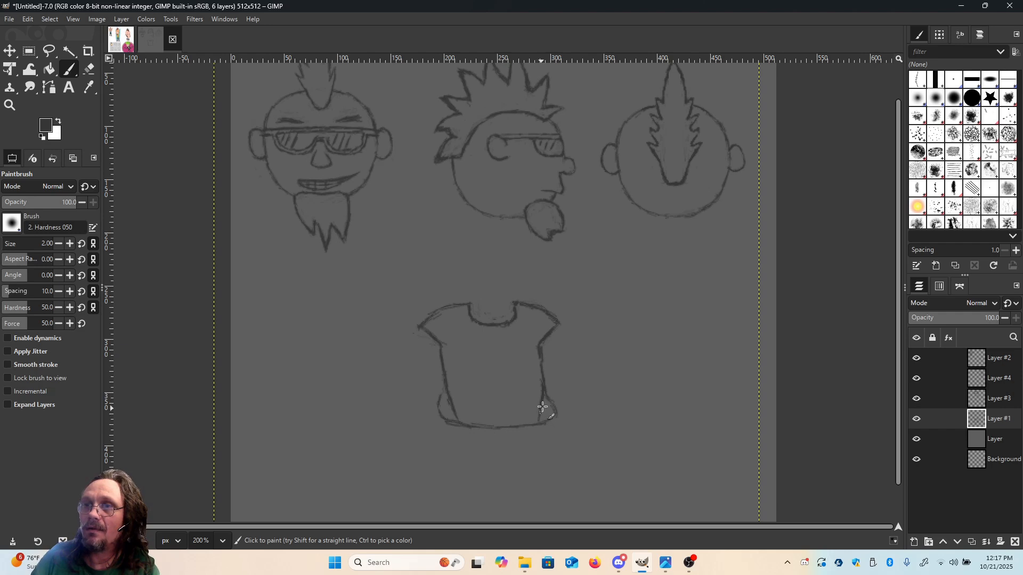
drag(543, 405, 541, 419)
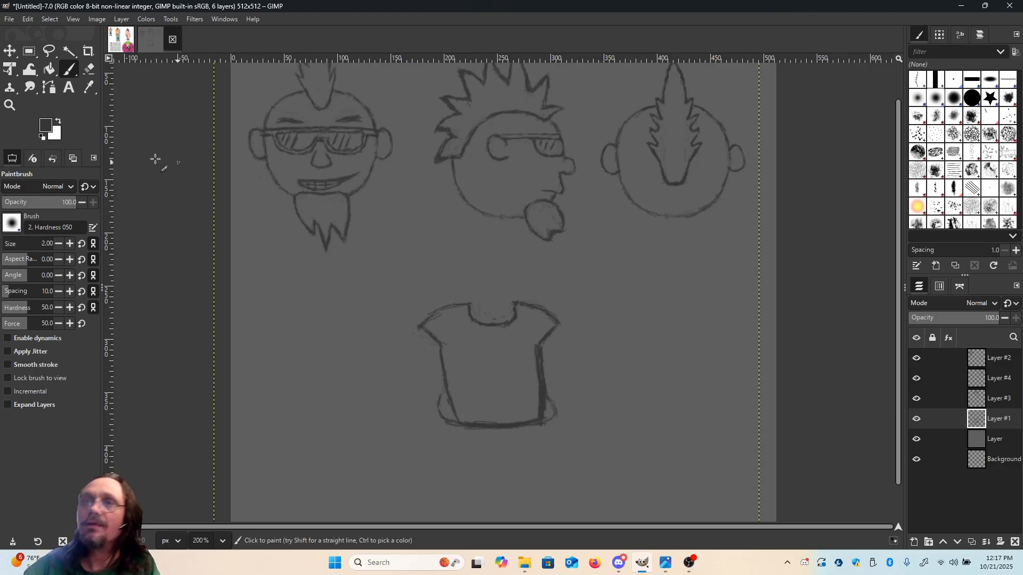
click(89, 68)
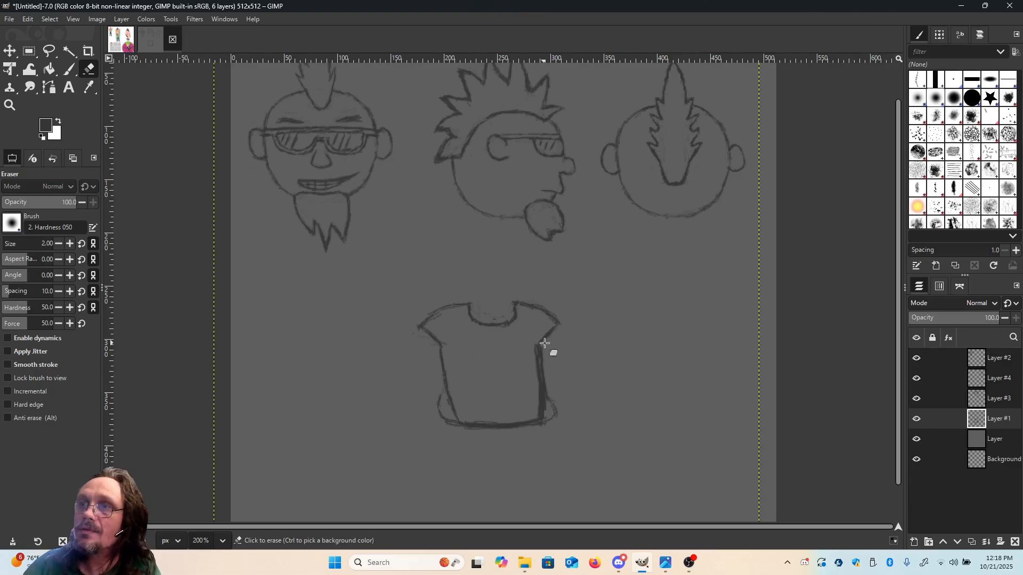
mouse_move(541, 345)
mouse_down()
mouse_move(544, 408)
mouse_move(540, 366)
mouse_up()
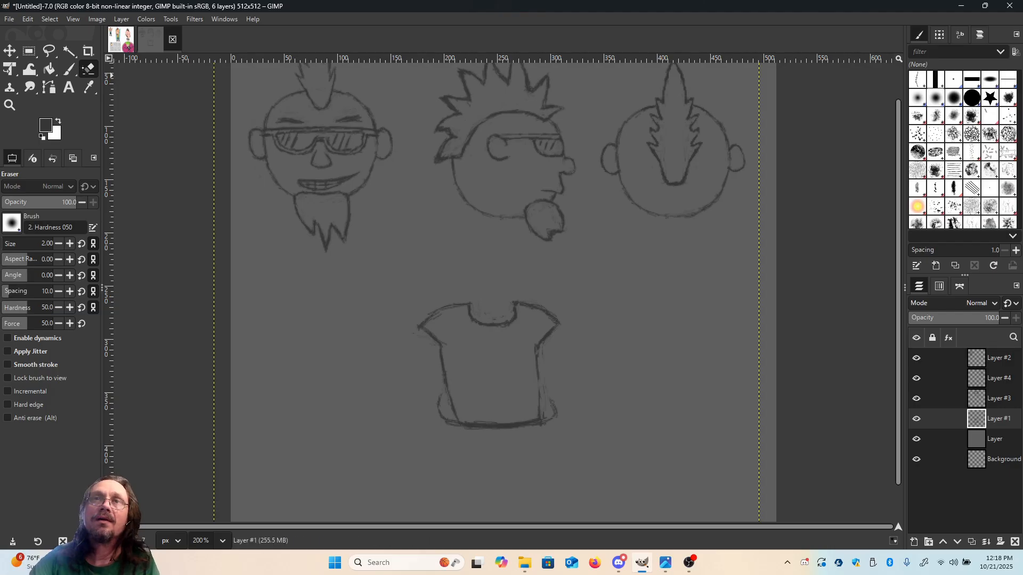
Reinforce the shirt's lower left corner and hem, thin the hem line, and erase the old flared corners on both sides.
key(p)
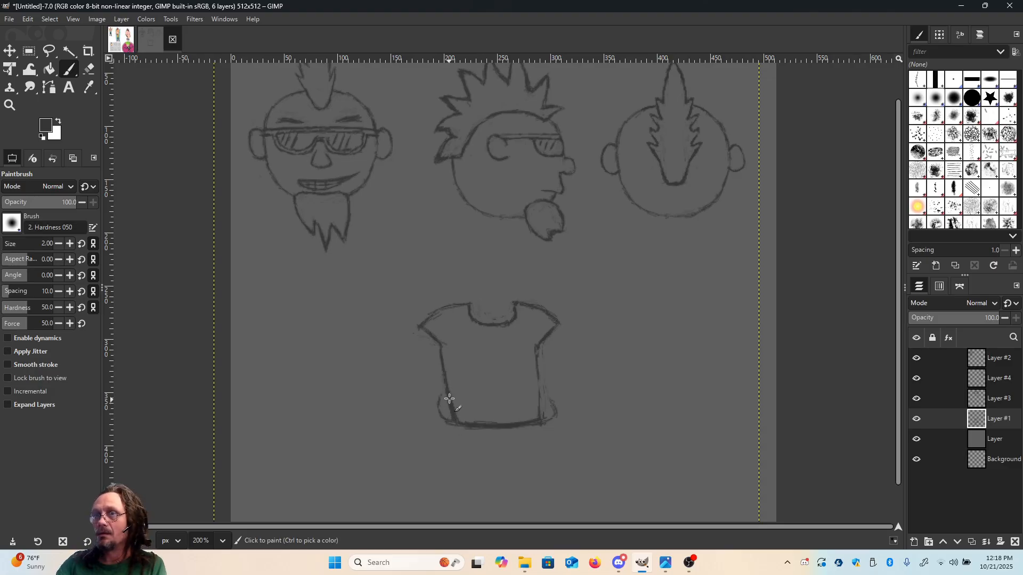
mouse_move(447, 402)
mouse_down()
mouse_move(452, 423)
mouse_move(493, 425)
mouse_up()
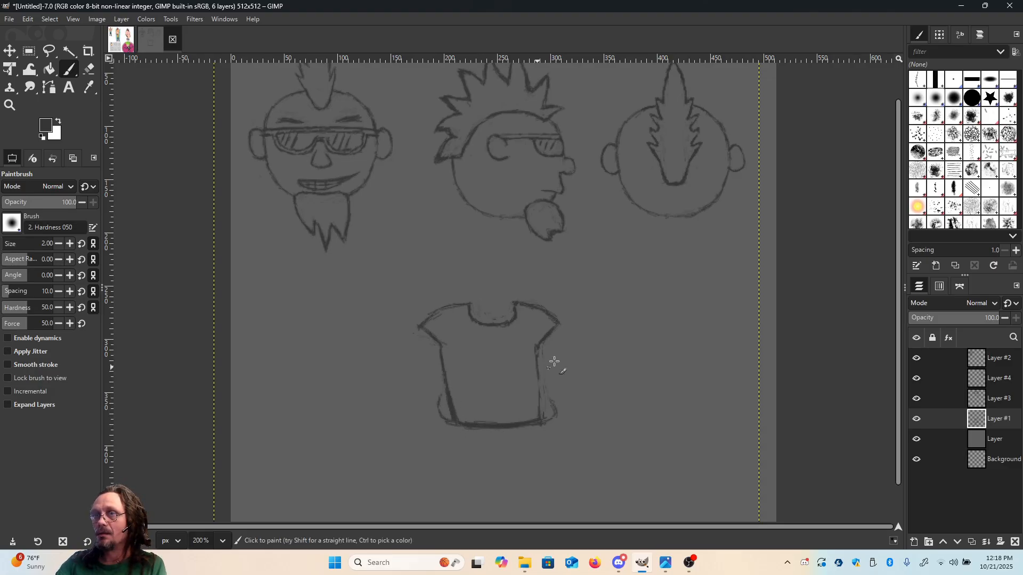
click(89, 68)
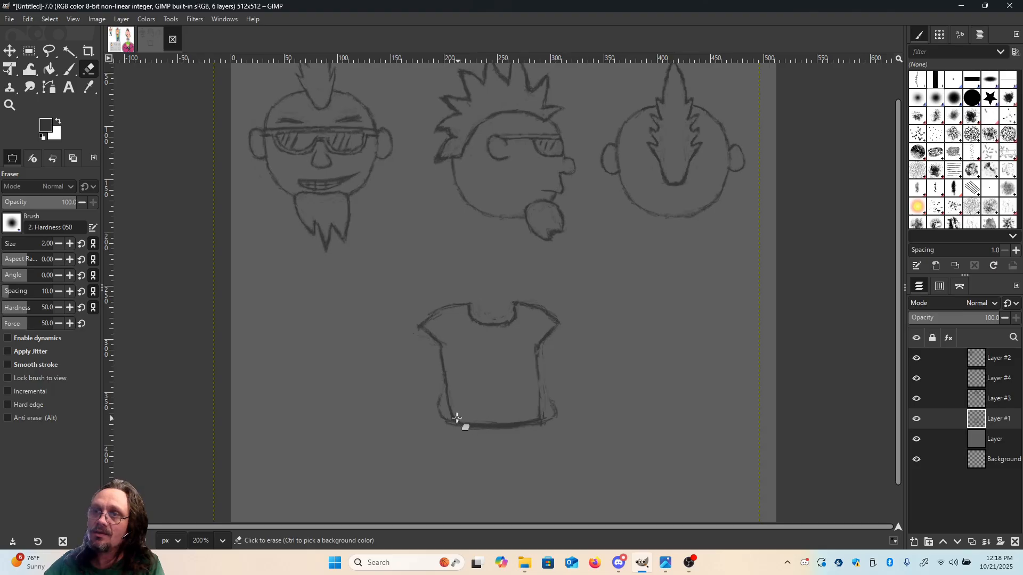
mouse_move(497, 421)
mouse_down()
mouse_move(469, 421)
mouse_move(537, 418)
mouse_up()
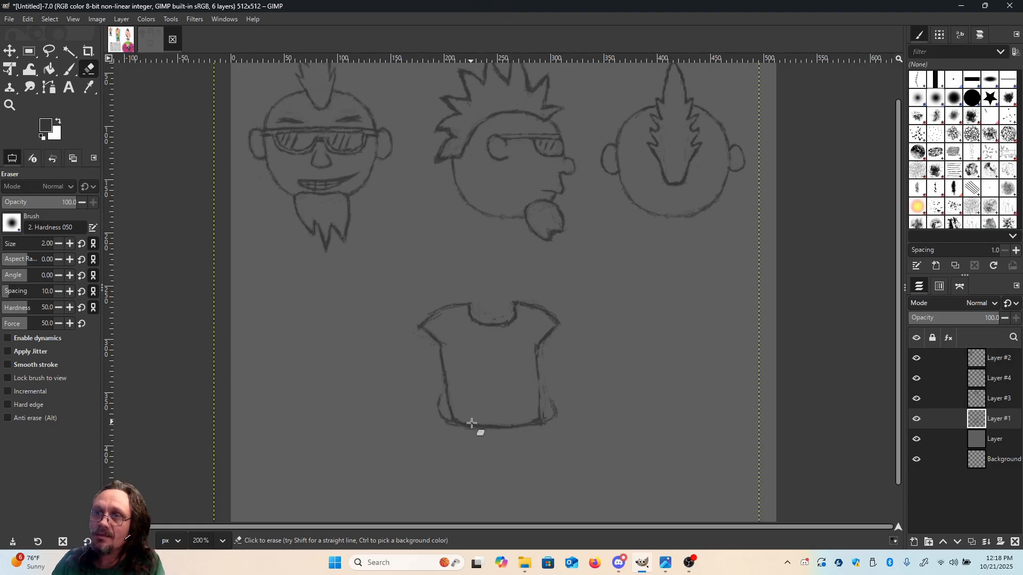
mouse_move(441, 392)
mouse_down()
mouse_move(439, 416)
mouse_move(440, 395)
mouse_move(448, 423)
mouse_move(436, 398)
mouse_move(448, 424)
mouse_move(490, 430)
mouse_up()
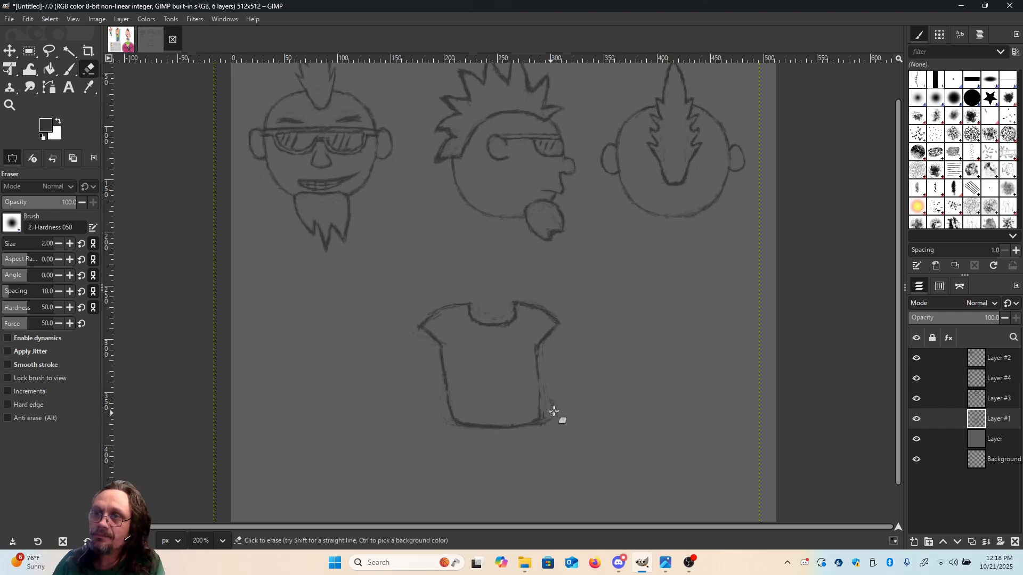
mouse_move(554, 410)
mouse_down()
mouse_move(546, 384)
mouse_move(550, 412)
mouse_move(547, 362)
mouse_up()
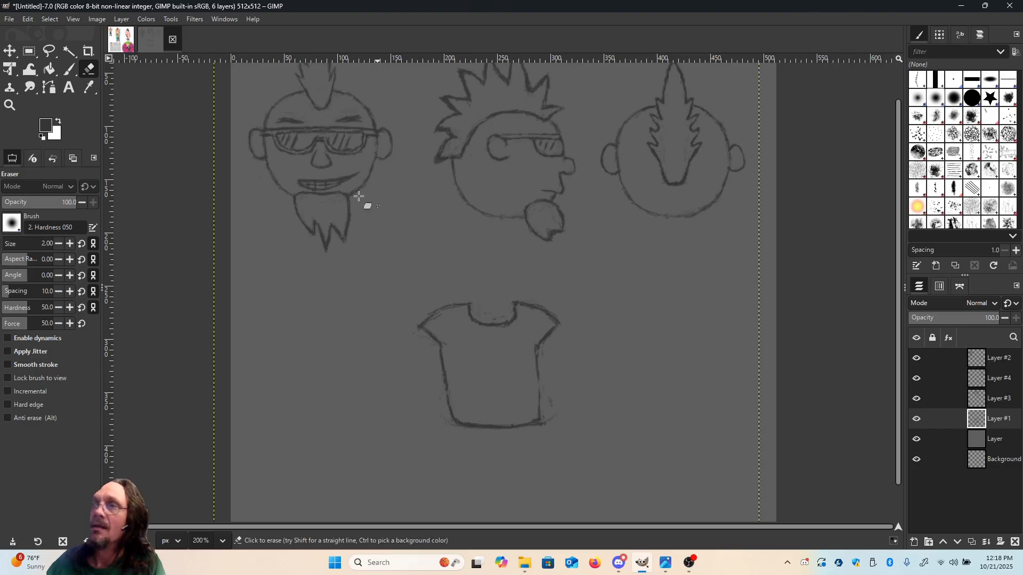
Repaint the lower right side of the shirt slightly further out, and erase the excess along its inner edge and outside the corner.
click(69, 68)
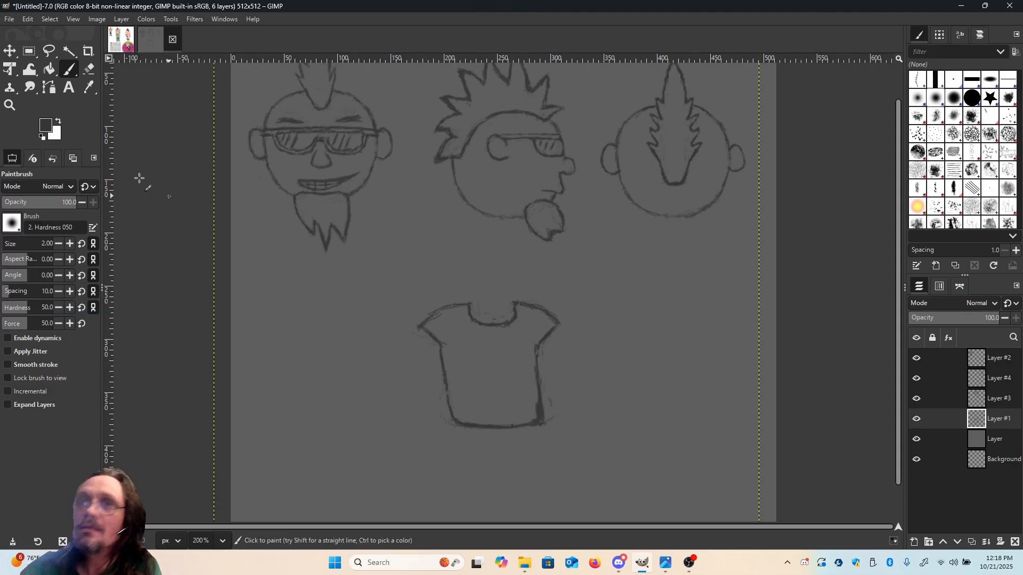
click(89, 69)
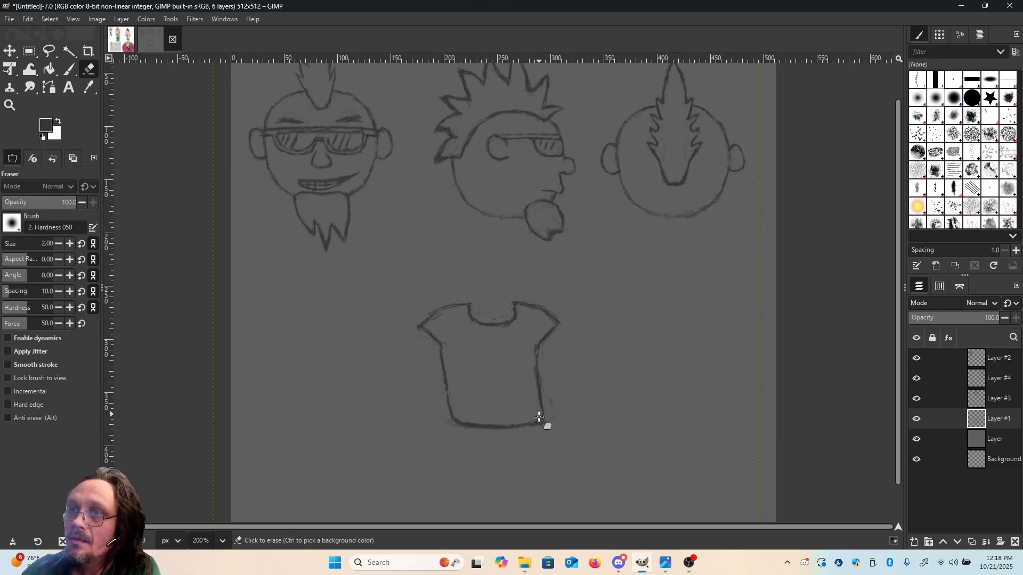
mouse_move(535, 430)
mouse_down()
mouse_move(554, 399)
mouse_move(535, 408)
mouse_move(538, 356)
mouse_up()
mouse_move(534, 411)
mouse_down()
mouse_move(537, 401)
mouse_move(532, 432)
mouse_move(557, 415)
mouse_up()
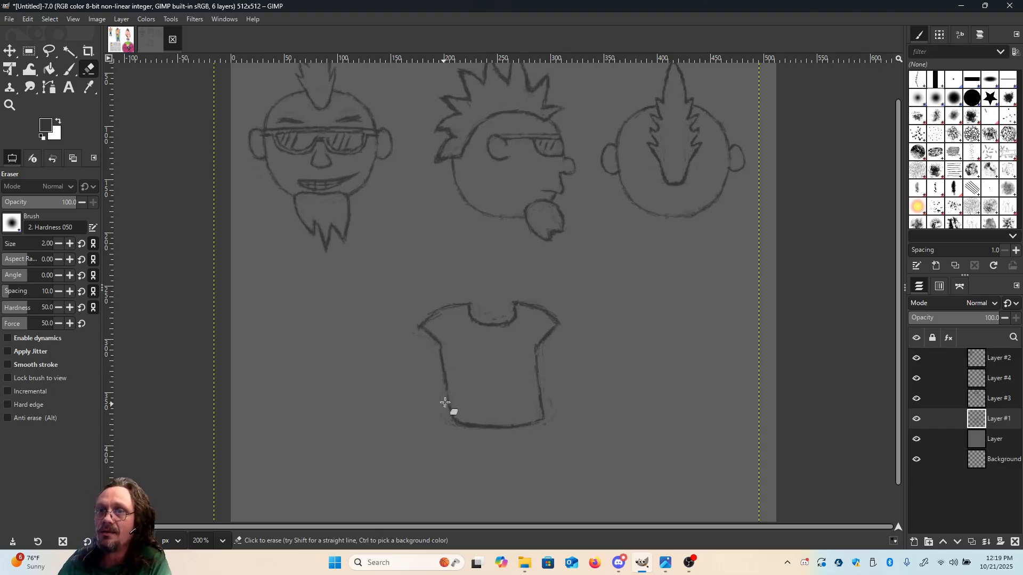
Repaint the shirt's lower left side and corner slightly further out, and erase the excess along the inner edge.
key(p)
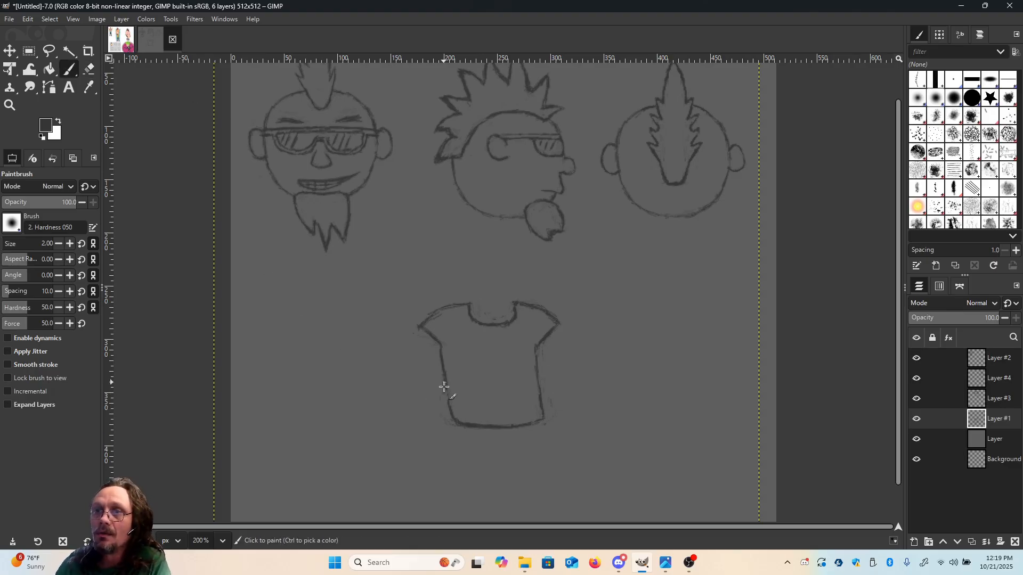
drag(446, 398, 448, 415)
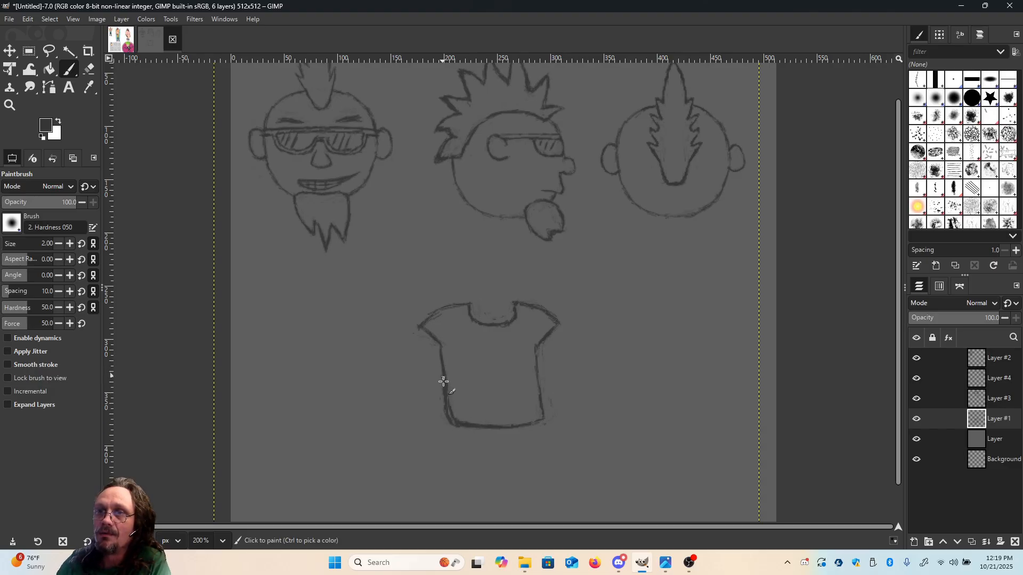
drag(456, 422, 463, 425)
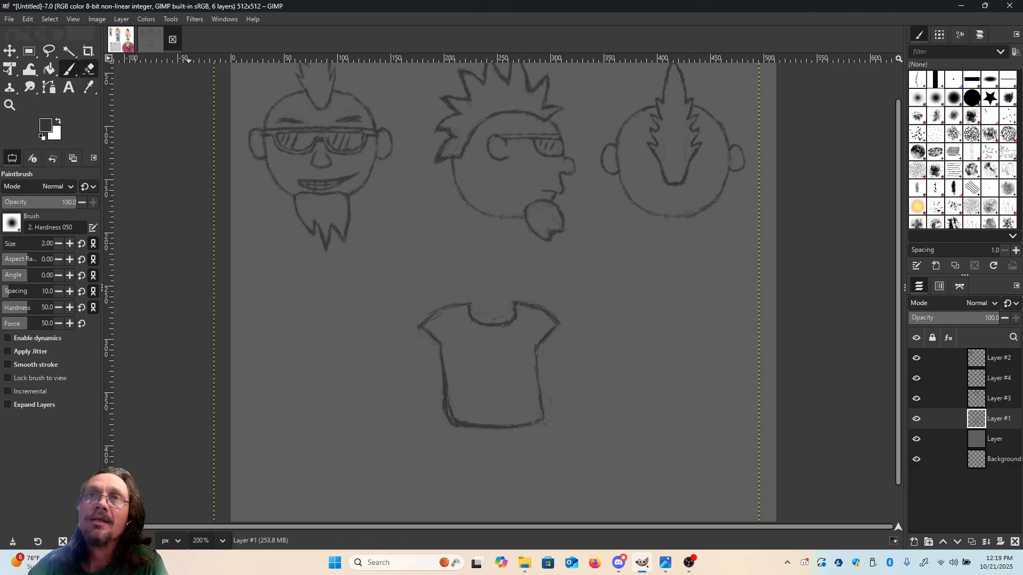
key(shift+e)
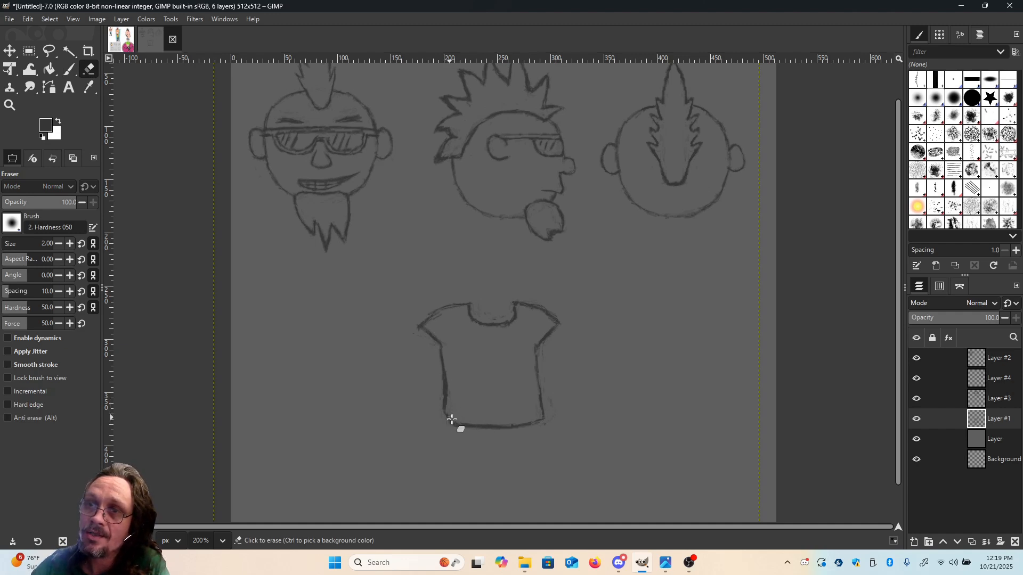
click(456, 387)
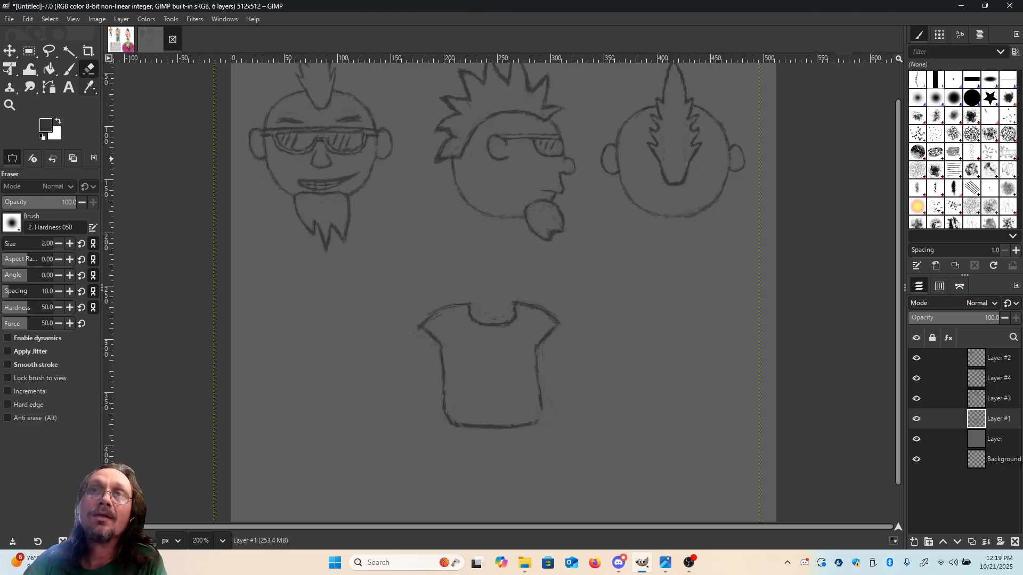
Reinforce the outlines of both shirt sleeves with the Paintbrush, and thin them along their inner edges with the Eraser.
click(69, 69)
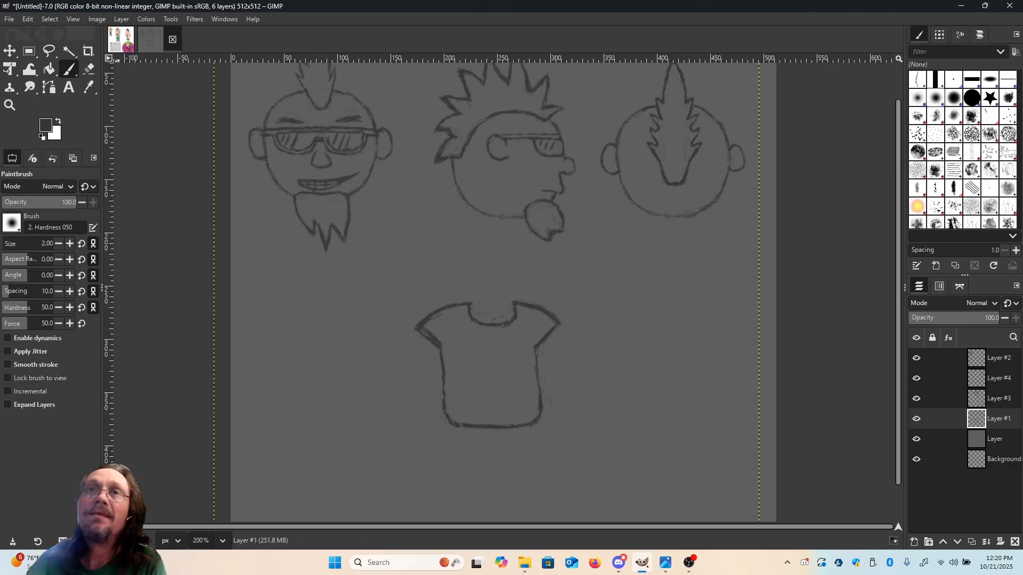
key(shift+e)
mouse_move(439, 340)
mouse_down()
mouse_move(421, 325)
mouse_move(443, 317)
mouse_move(419, 324)
mouse_move(423, 332)
mouse_up()
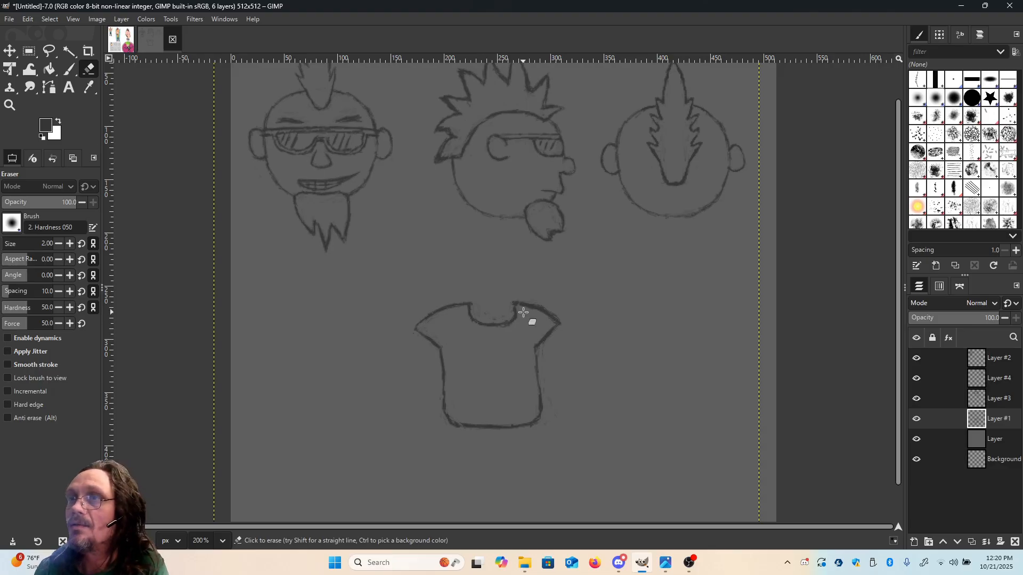
mouse_move(524, 309)
mouse_down()
mouse_move(554, 323)
mouse_move(533, 346)
mouse_move(549, 331)
mouse_move(548, 353)
mouse_move(566, 324)
mouse_move(554, 307)
mouse_move(529, 302)
mouse_move(549, 322)
mouse_move(525, 309)
mouse_move(541, 312)
mouse_move(540, 303)
mouse_move(523, 301)
mouse_move(519, 328)
mouse_move(508, 332)
mouse_move(511, 318)
mouse_move(491, 321)
mouse_move(508, 316)
mouse_move(474, 302)
mouse_move(506, 316)
mouse_move(512, 333)
mouse_move(527, 318)
mouse_move(506, 326)
mouse_move(542, 316)
mouse_up()
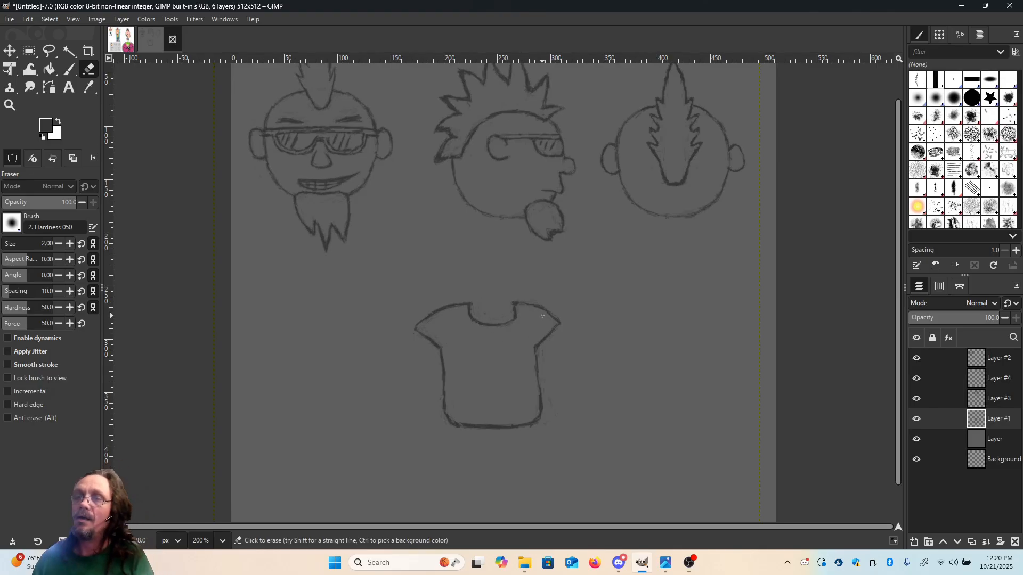
Try the shirt on Layer #1 beneath the front head, and move it back to the open area below the heads.
key(m)
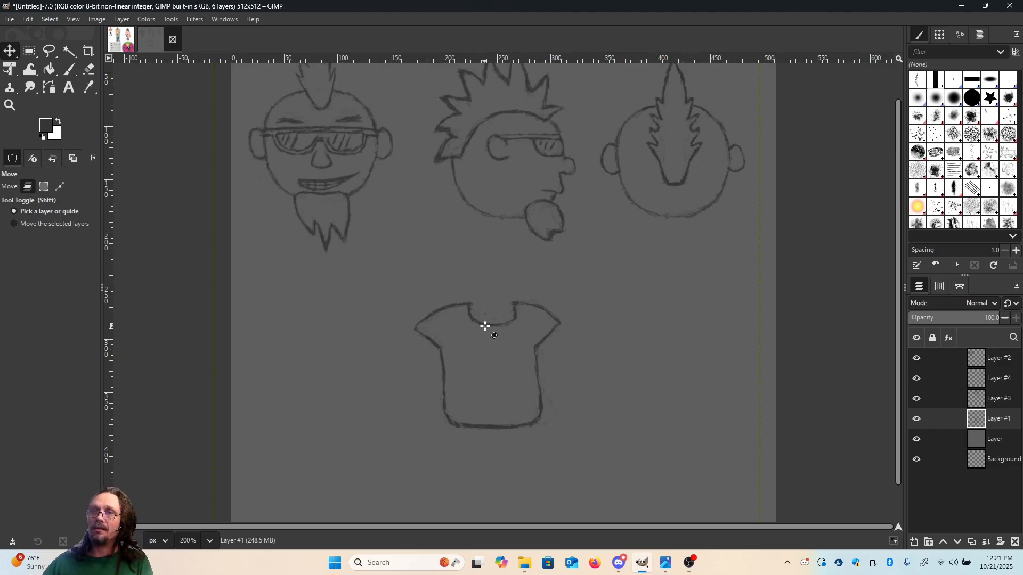
drag(485, 325, 316, 217)
drag(316, 211, 315, 215)
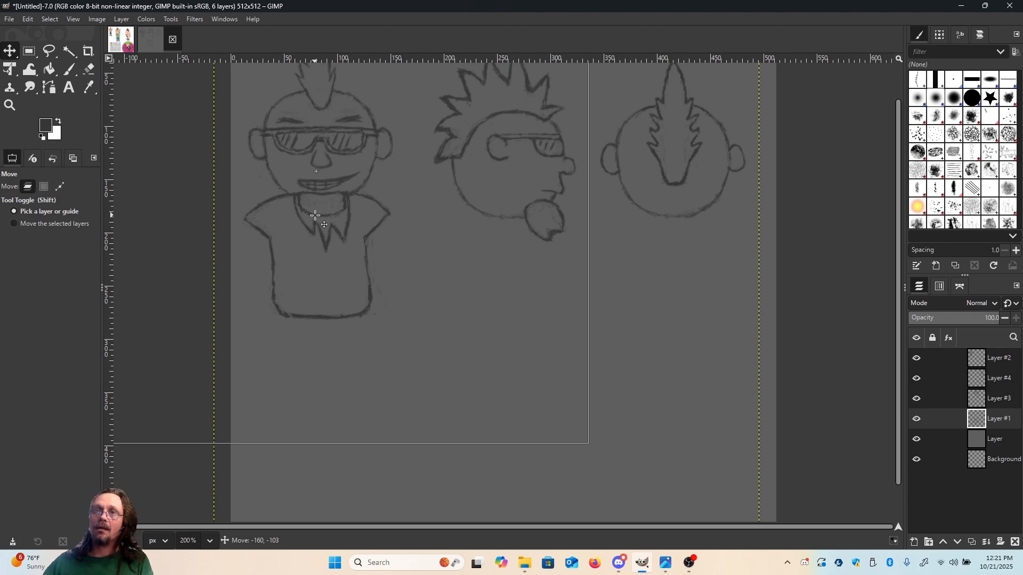
mouse_move(316, 215)
mouse_down()
mouse_move(484, 255)
mouse_move(667, 246)
mouse_move(667, 233)
mouse_move(665, 263)
mouse_move(687, 277)
mouse_move(484, 289)
mouse_move(666, 238)
mouse_move(507, 236)
mouse_move(331, 256)
mouse_move(316, 218)
mouse_up()
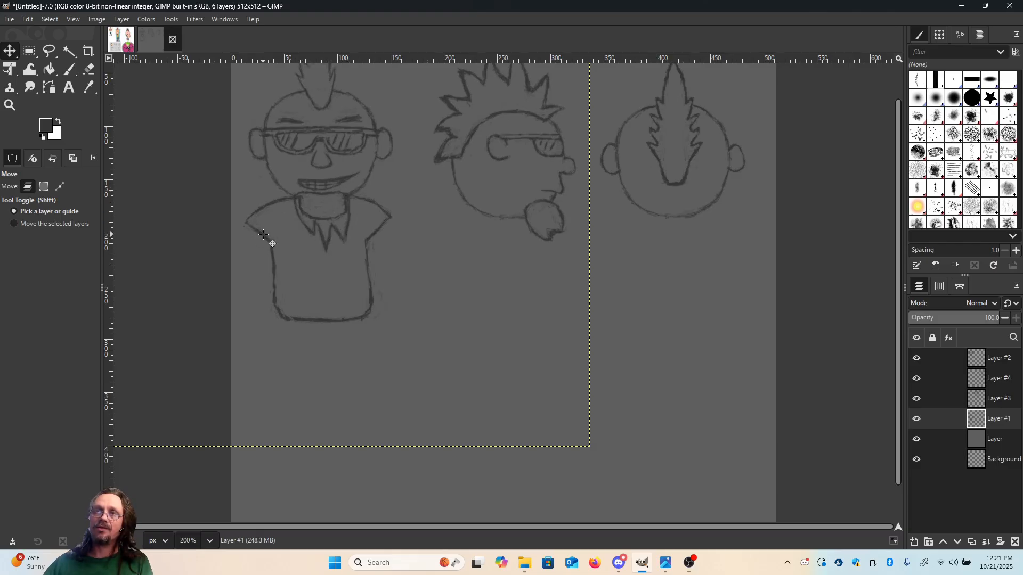
mouse_move(264, 235)
mouse_down()
mouse_move(359, 351)
mouse_move(415, 321)
mouse_up()
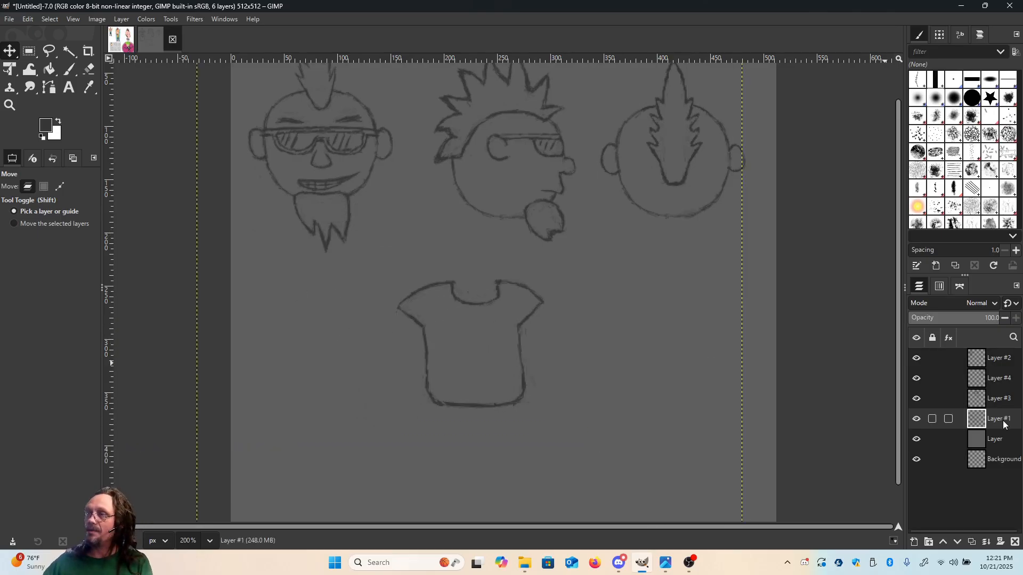
Reposition the shirt below the side head with Layer #1 raised to the top of the stack, and return the layer beneath Layer #3.
drag(995, 419, 995, 357)
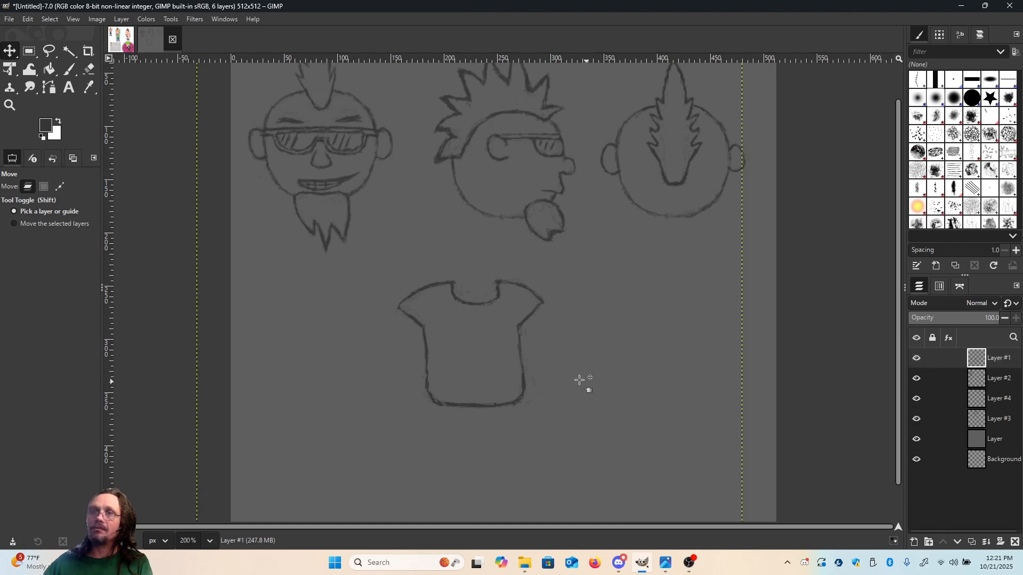
drag(500, 290, 527, 346)
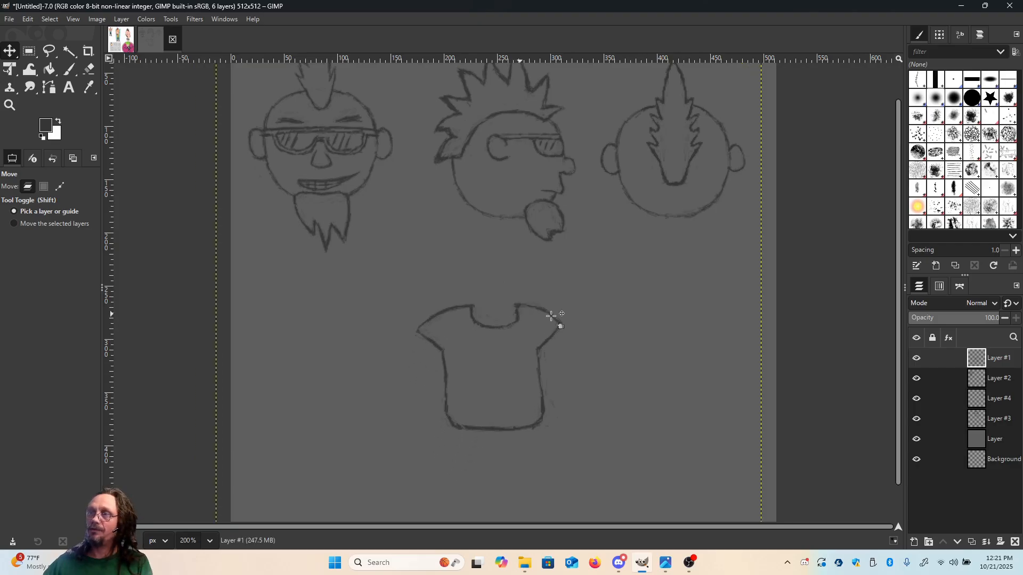
click(916, 359)
click(916, 358)
drag(994, 357, 992, 427)
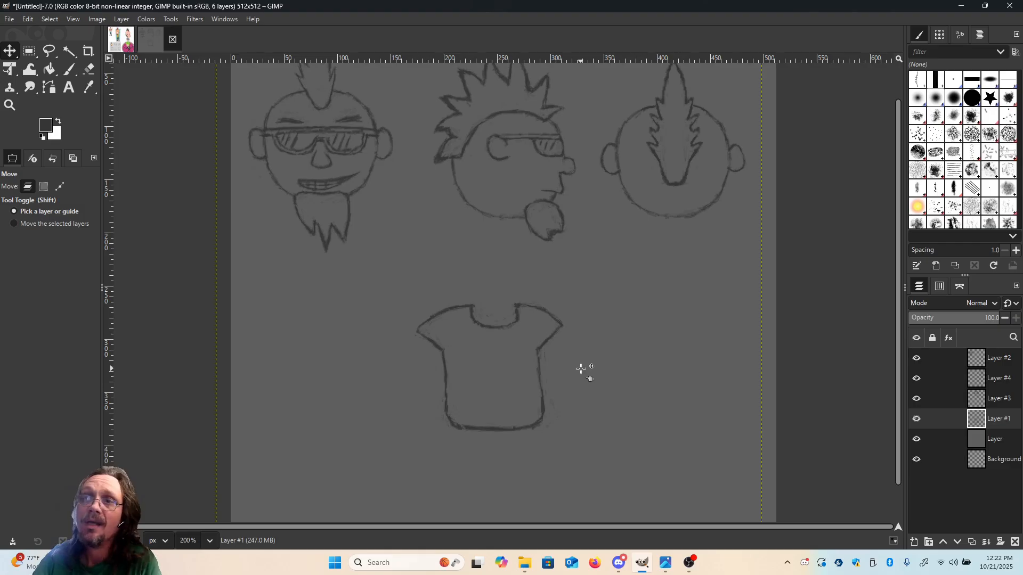
Repaint the shirt's right shoulder line up to the neckline corner, and erase the excess around the shoulder, neckline and sleeve.
key(shift+e)
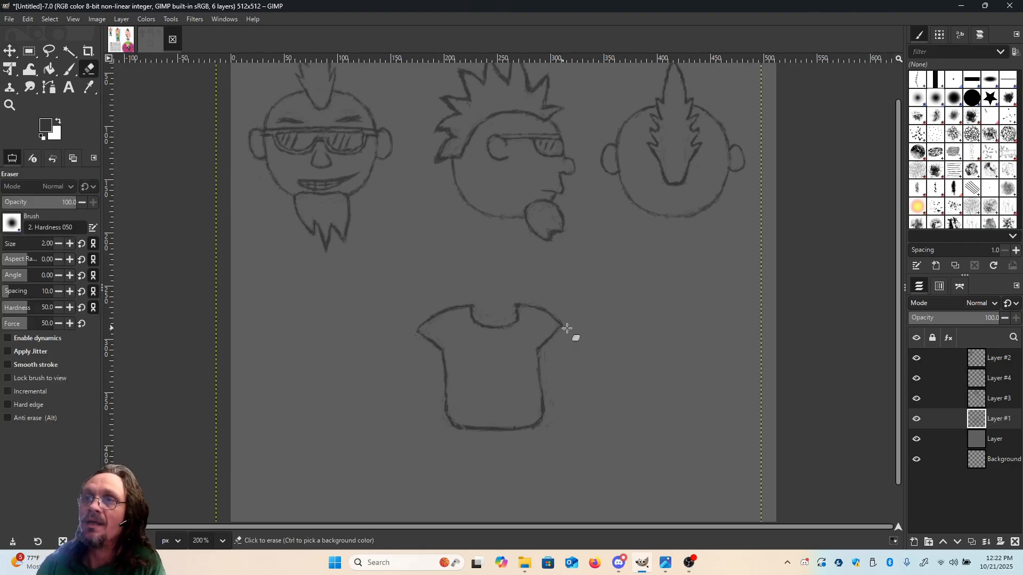
key(p)
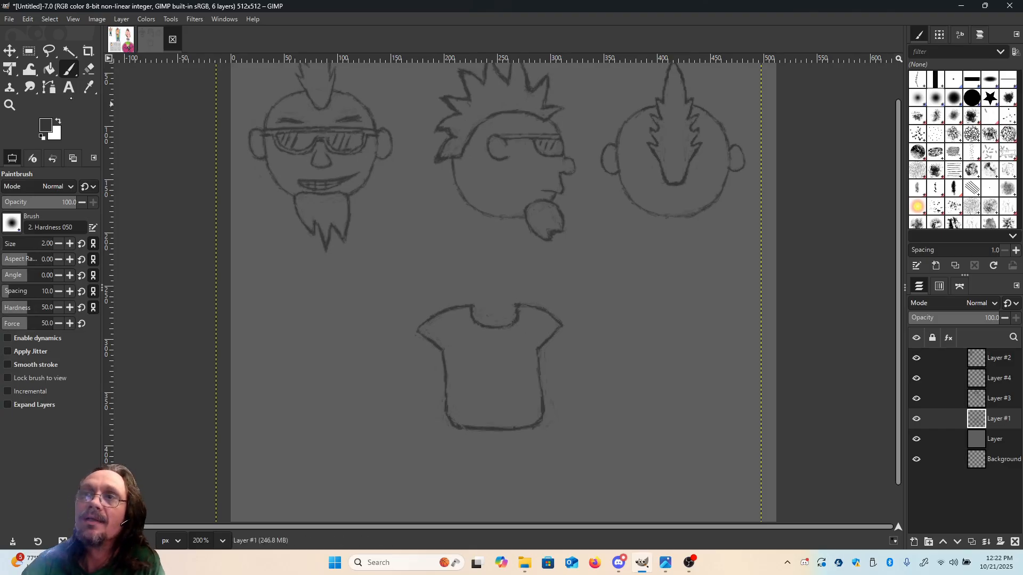
click(89, 69)
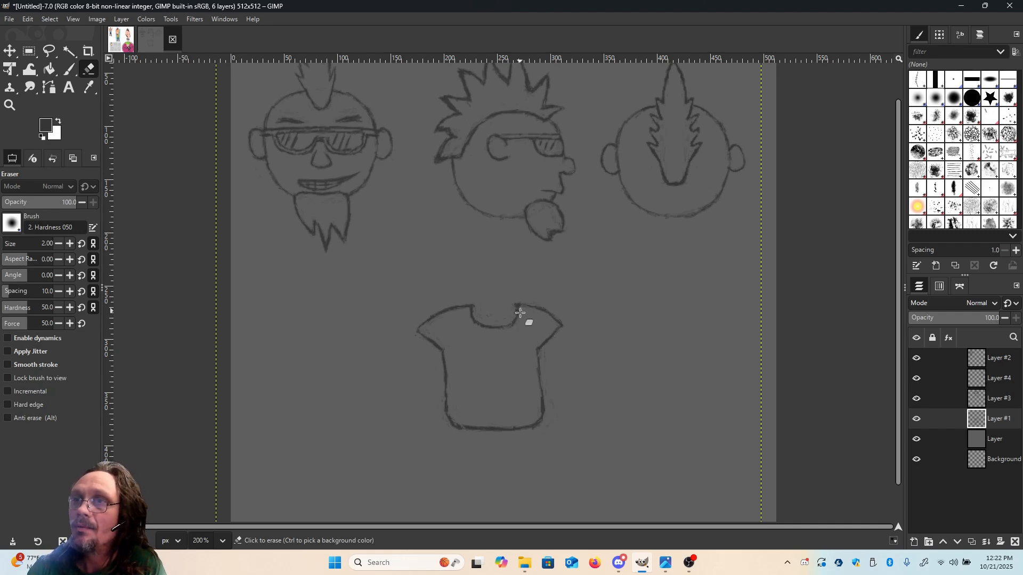
drag(519, 306, 527, 296)
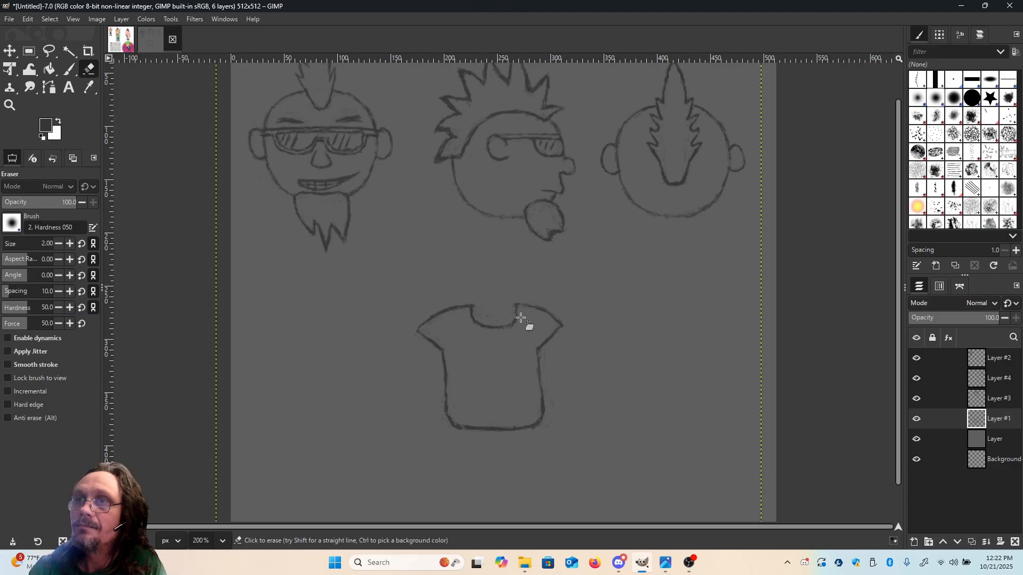
key(p)
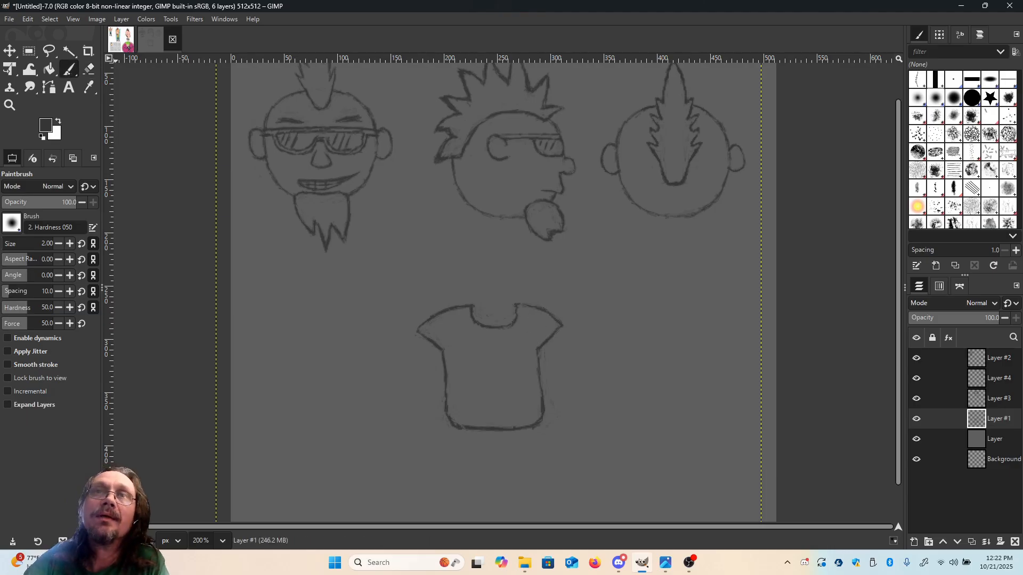
click(519, 310)
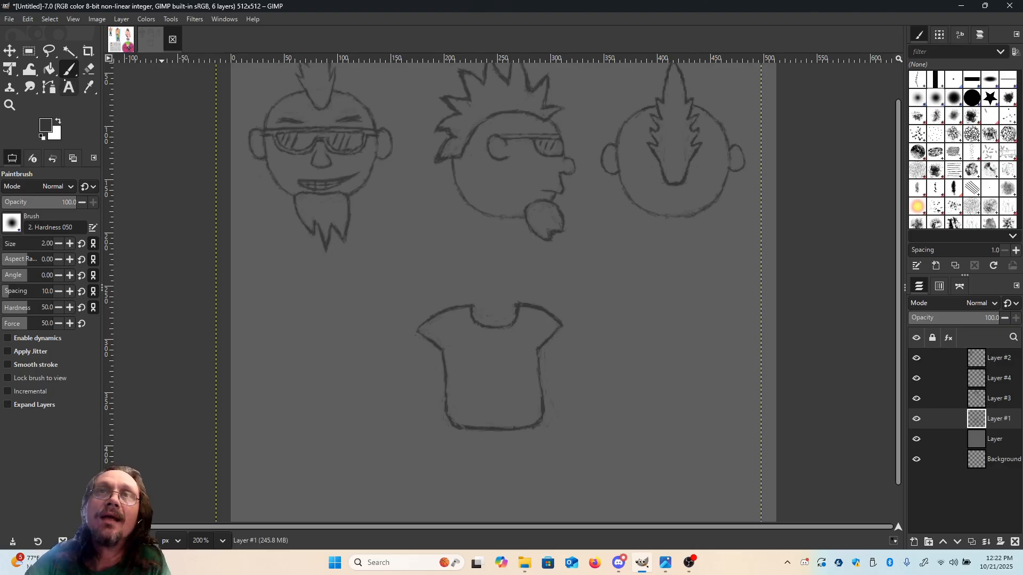
key(shift+e)
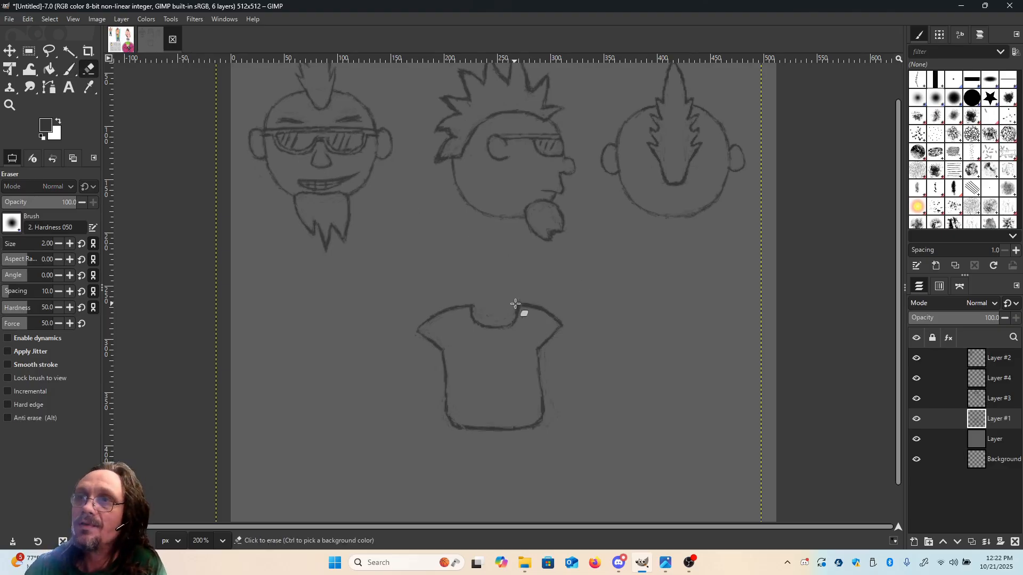
mouse_move(518, 298)
mouse_down()
mouse_move(572, 323)
mouse_move(550, 360)
mouse_up()
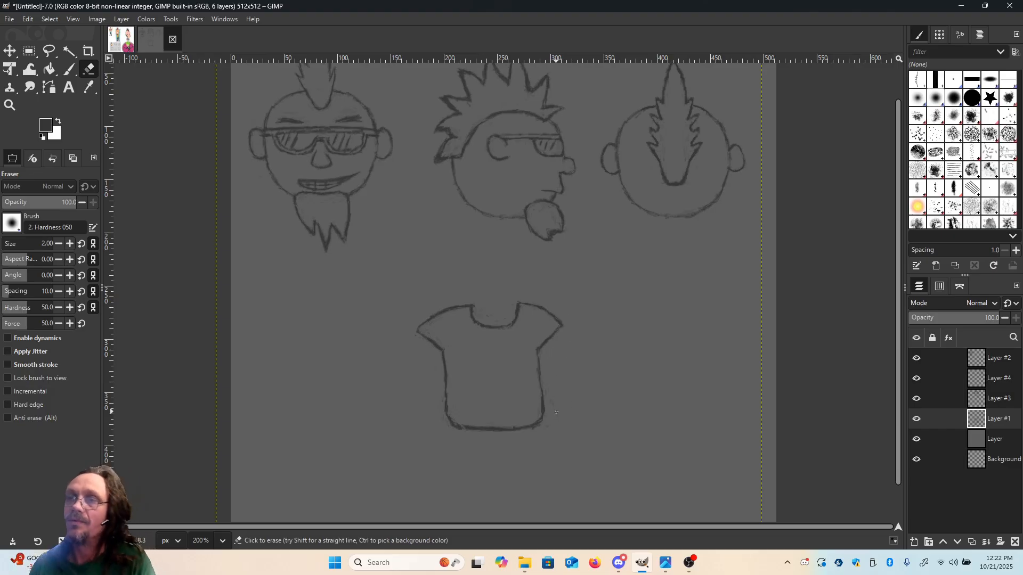
Paint the rounded cranium outline of a skull emblem on the shirt's chest, leaving it open at the bottom.
key(m)
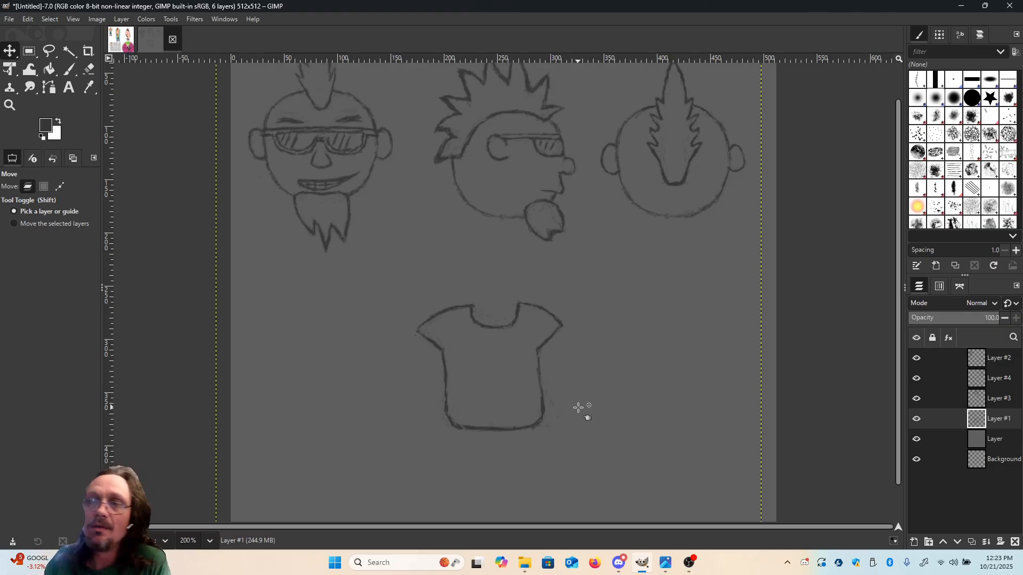
key(shift+e)
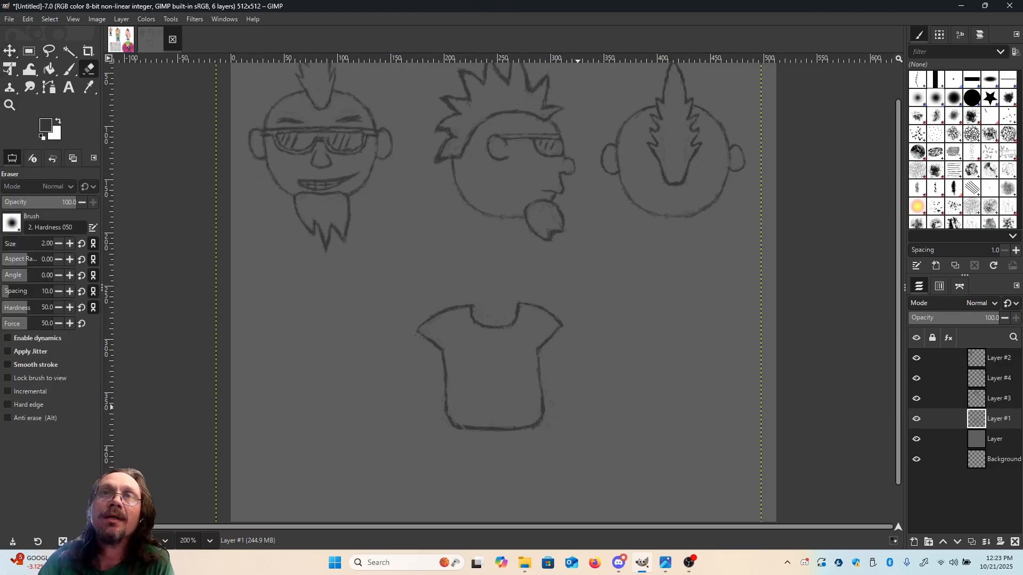
key(p)
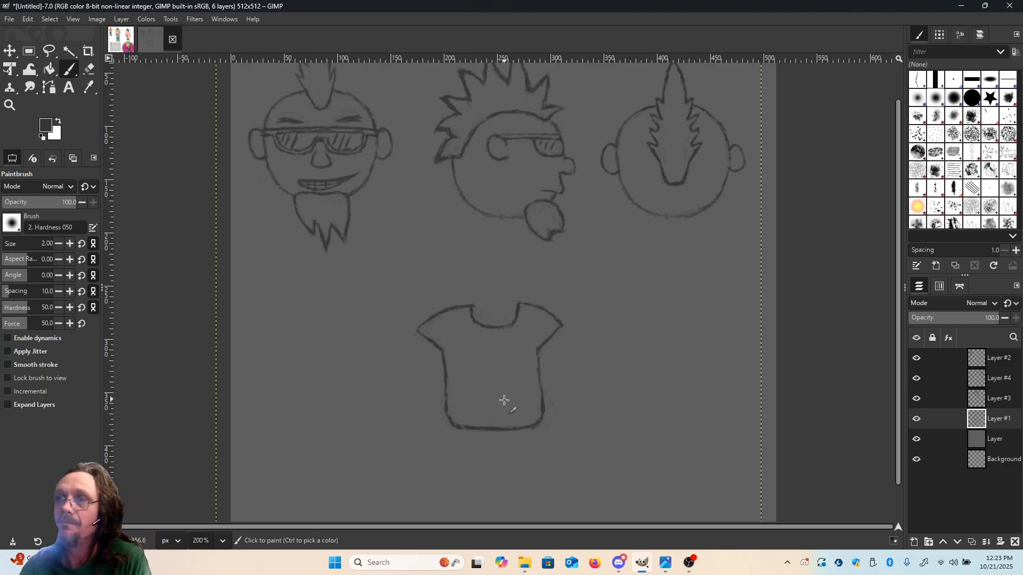
click(471, 350)
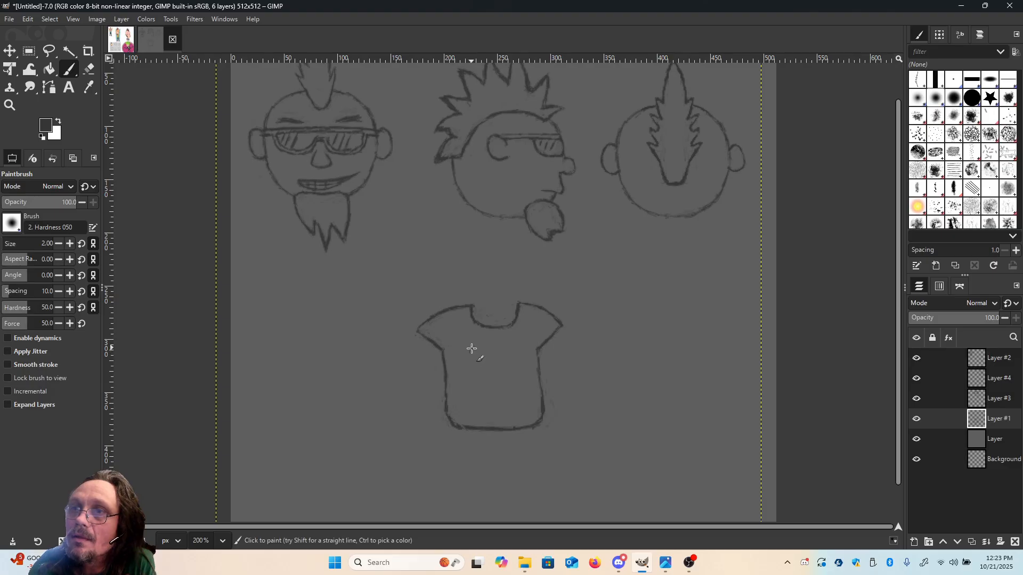
key(m)
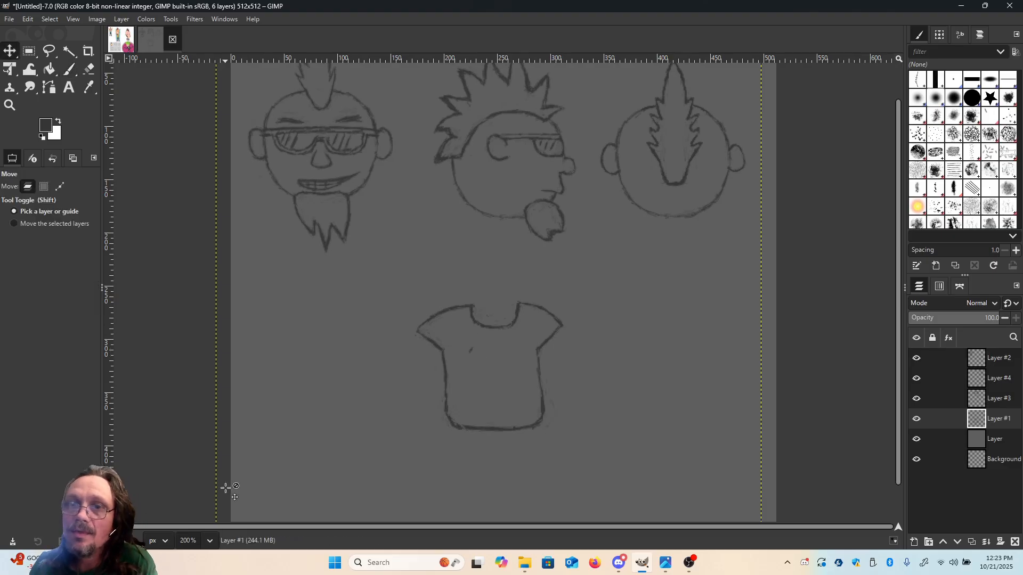
click(210, 541)
click(207, 445)
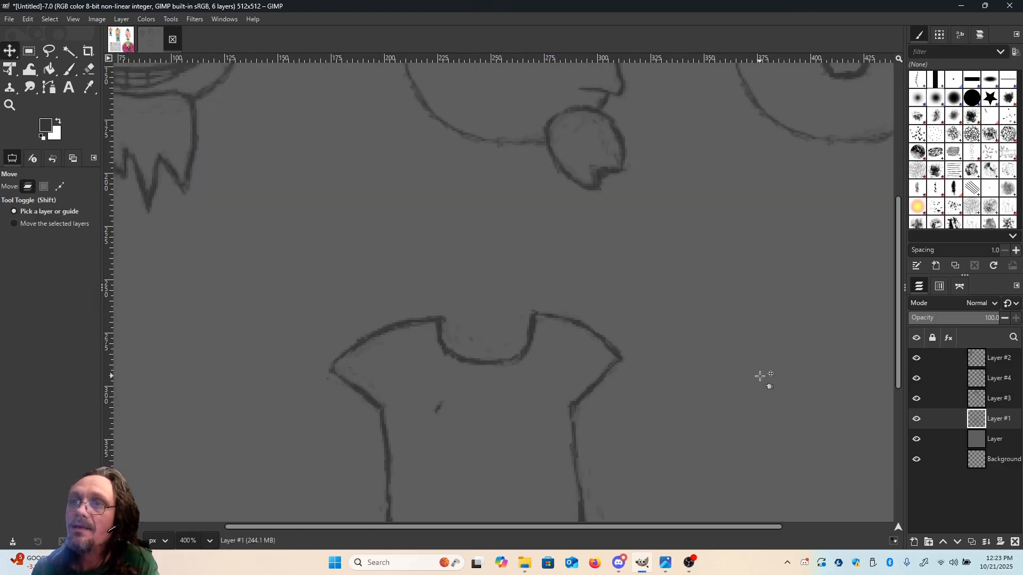
scroll(764, 381, down, 3)
key(p)
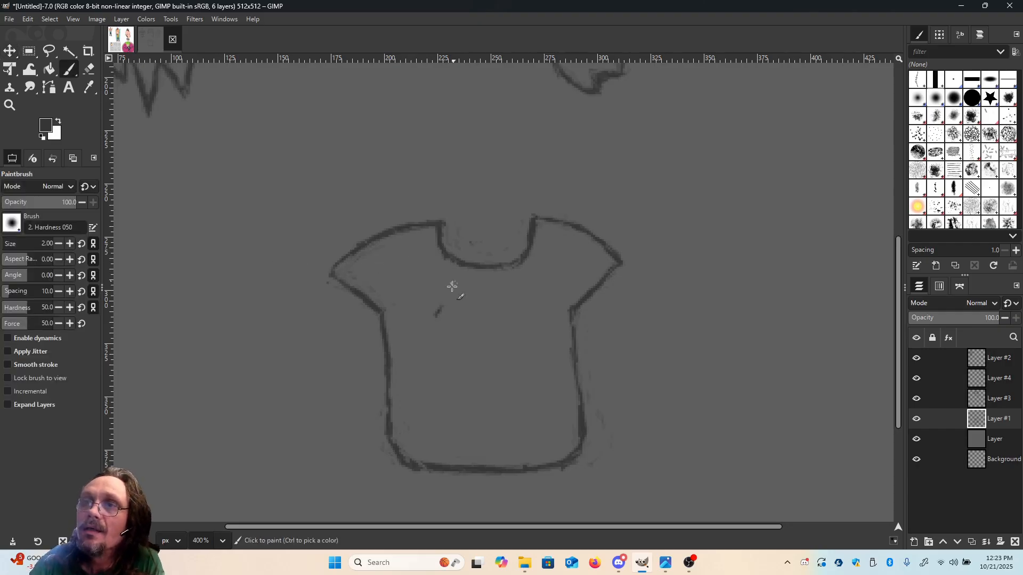
mouse_move(437, 309)
mouse_down()
mouse_move(490, 288)
mouse_move(473, 295)
mouse_move(524, 313)
mouse_up()
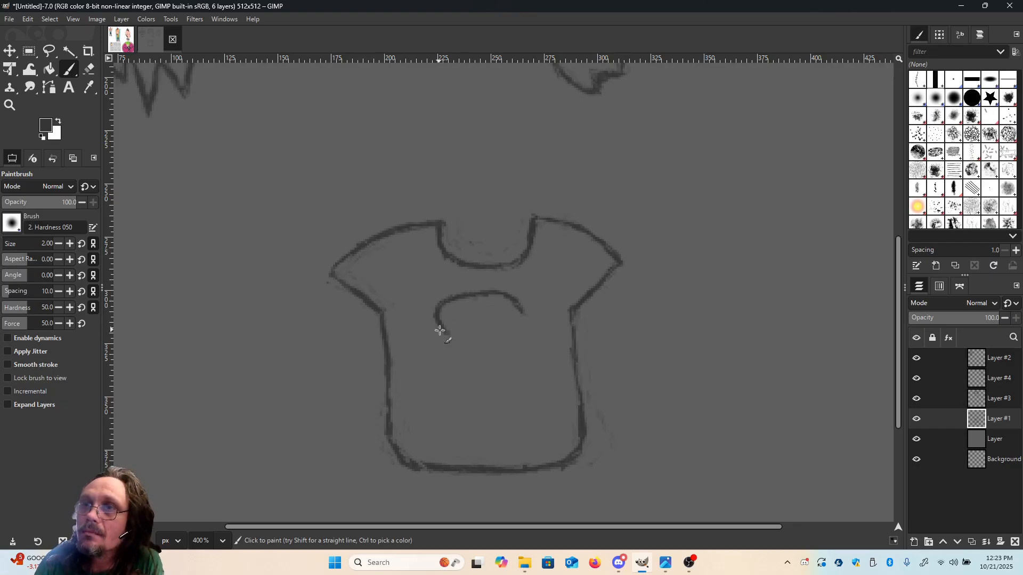
drag(438, 327, 456, 346)
mouse_move(513, 300)
mouse_down()
mouse_move(521, 330)
mouse_move(509, 343)
mouse_up()
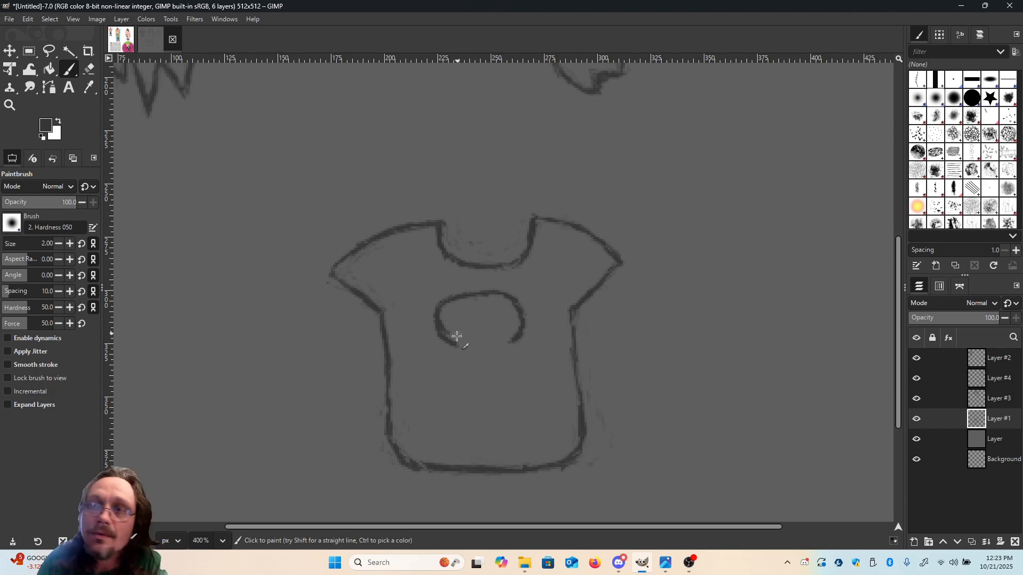
Paint the skull's narrow upper jaw with three squared teeth, closing the outline below the cranium.
drag(458, 353, 462, 370)
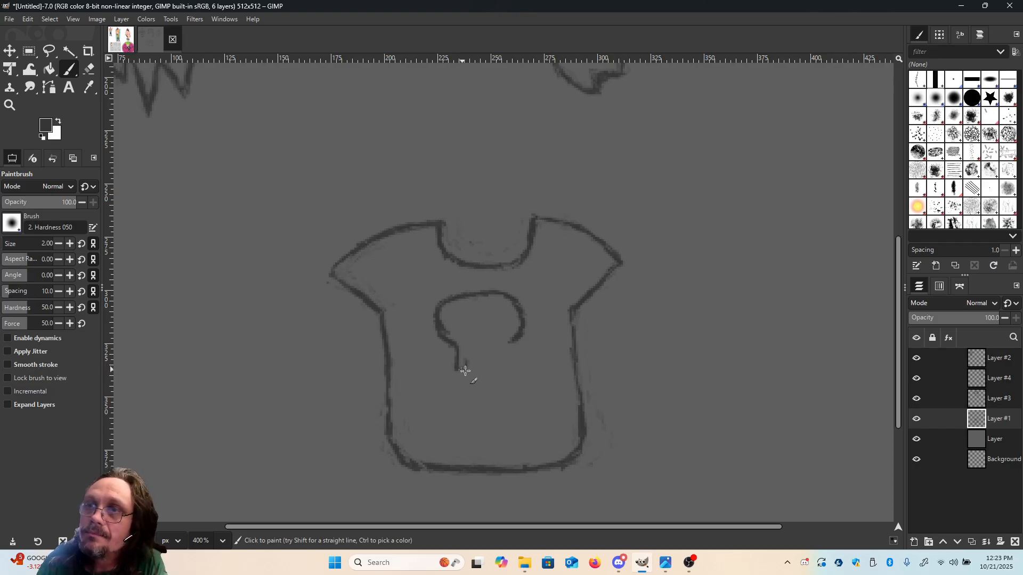
mouse_move(471, 361)
mouse_down()
mouse_move(470, 350)
mouse_move(474, 368)
mouse_up()
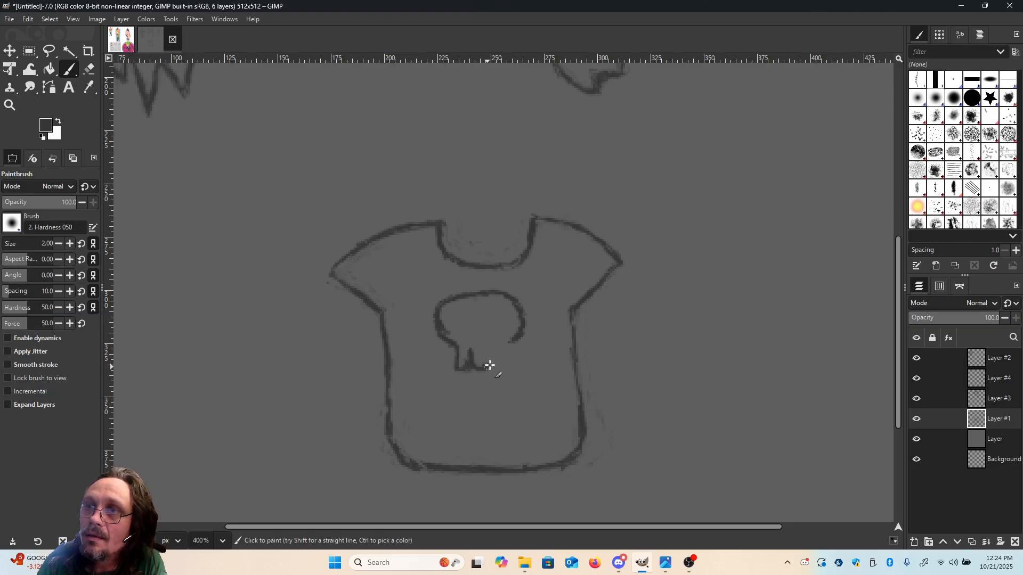
mouse_move(485, 349)
mouse_down()
mouse_move(489, 367)
mouse_move(506, 367)
mouse_move(516, 341)
mouse_up()
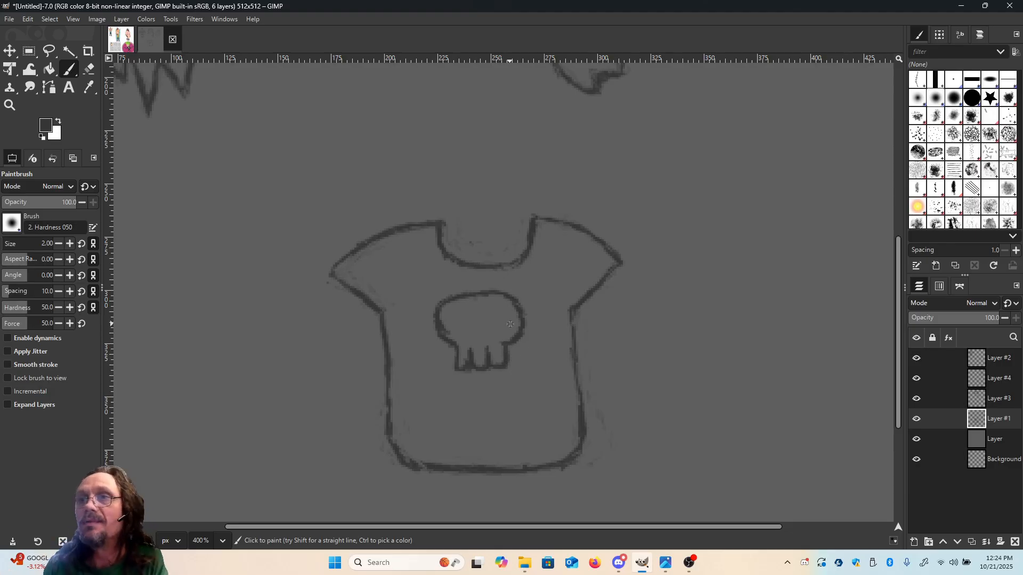
Erase along the inner edge of the skull's cranium outline on the shirt to thin the line.
key(m)
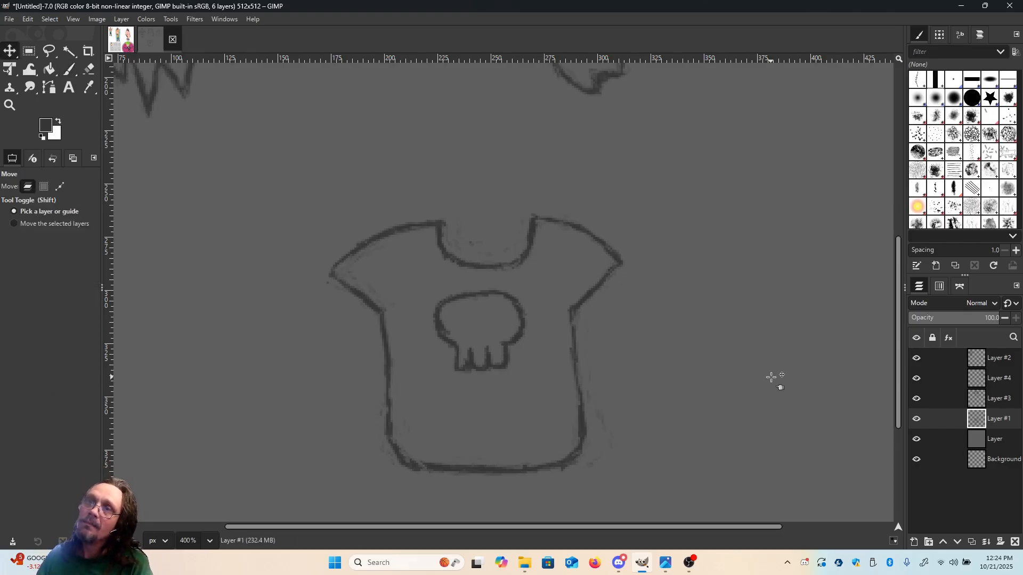
click(88, 70)
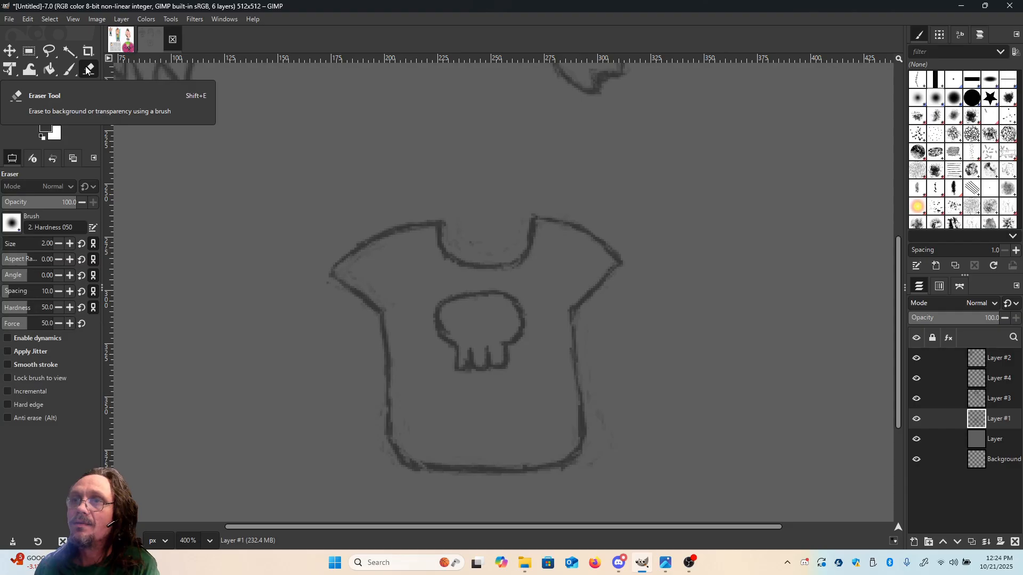
key(p)
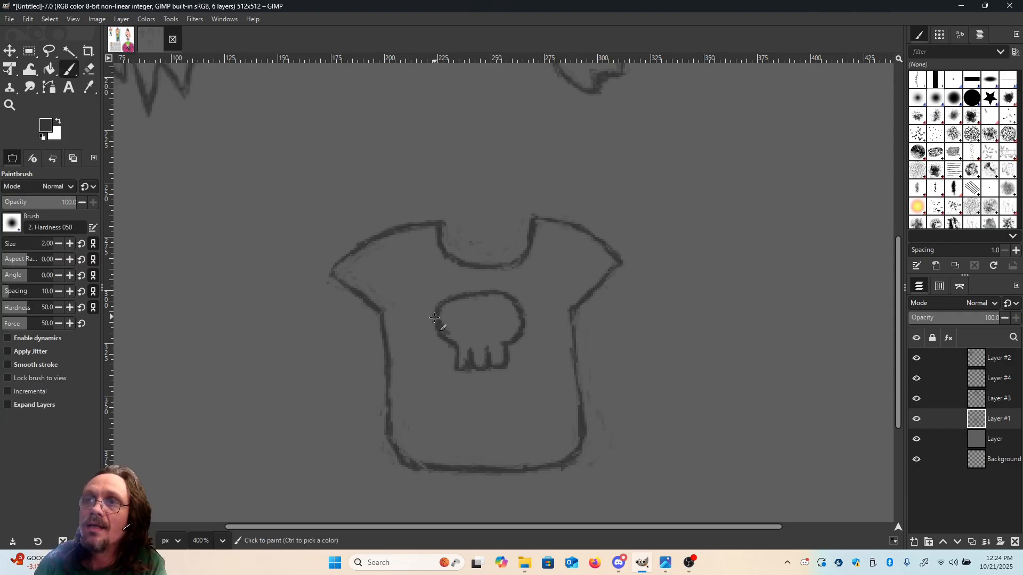
key(shift+e)
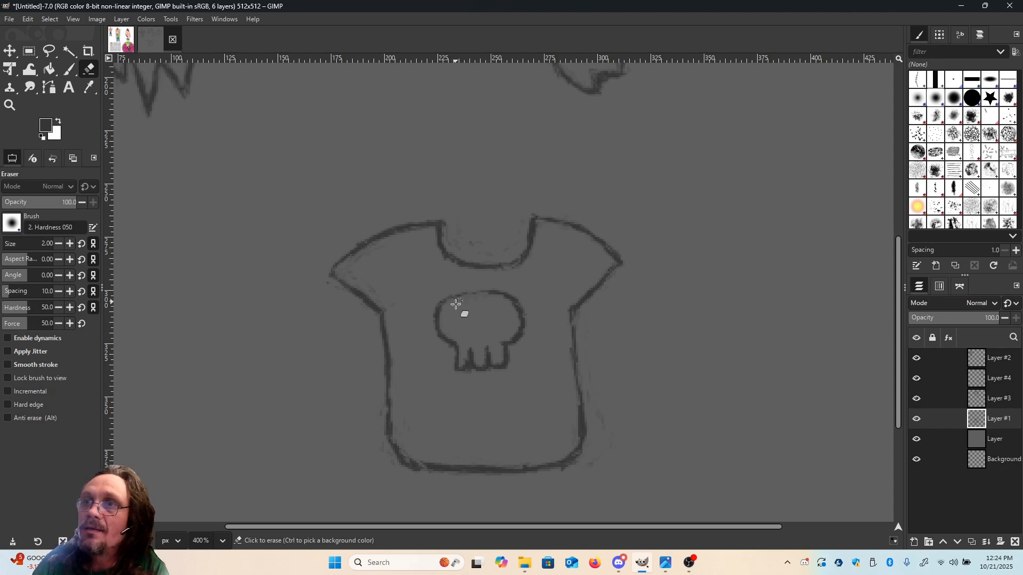
drag(455, 304, 450, 332)
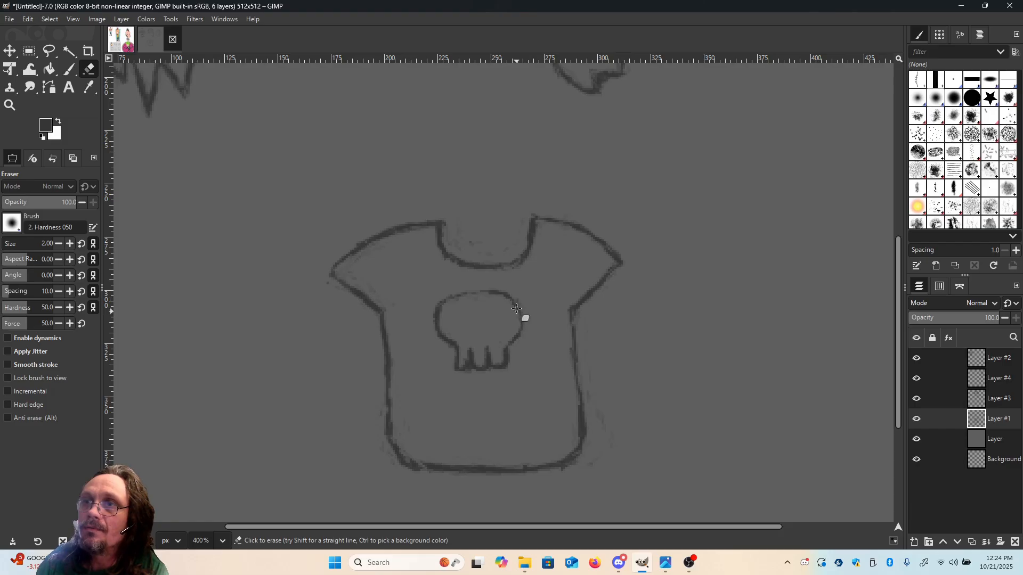
Narrow the cranium by repainting its left side and top further inward, erasing the old outer edge and darkening the thinned left line.
key(p)
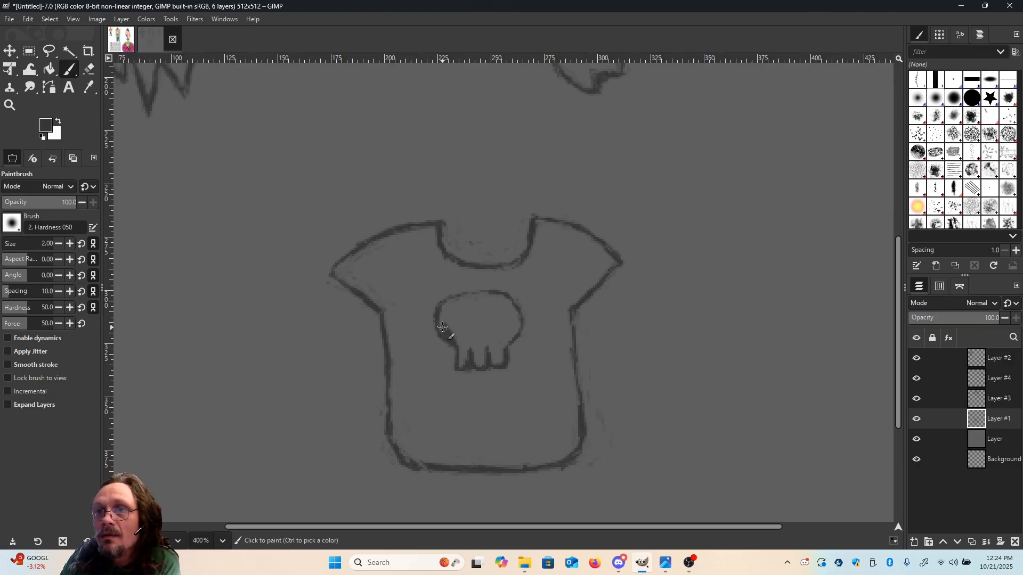
mouse_move(443, 327)
mouse_down()
mouse_move(445, 336)
mouse_move(445, 313)
mouse_move(474, 291)
mouse_up()
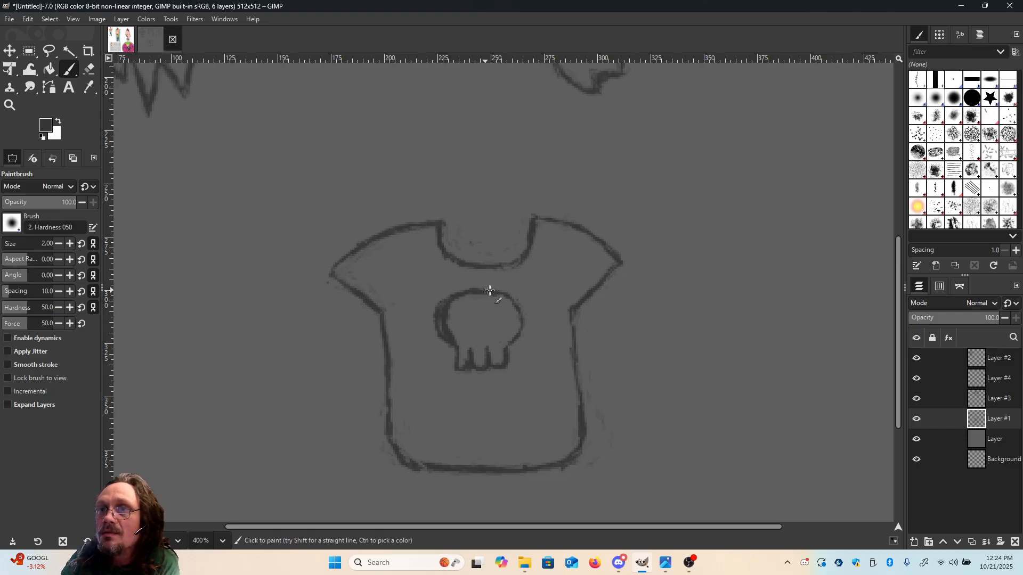
click(89, 68)
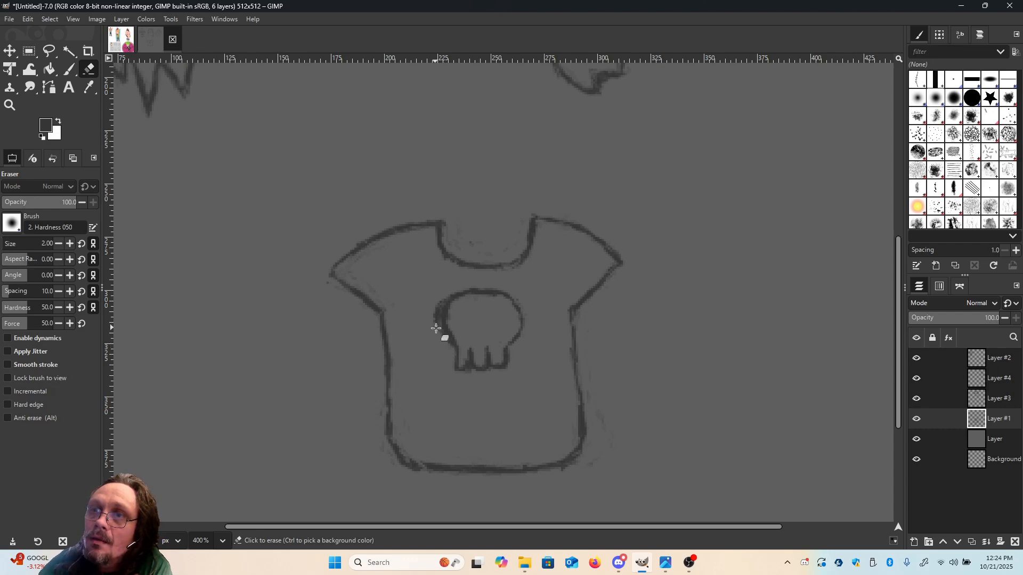
drag(440, 328, 438, 308)
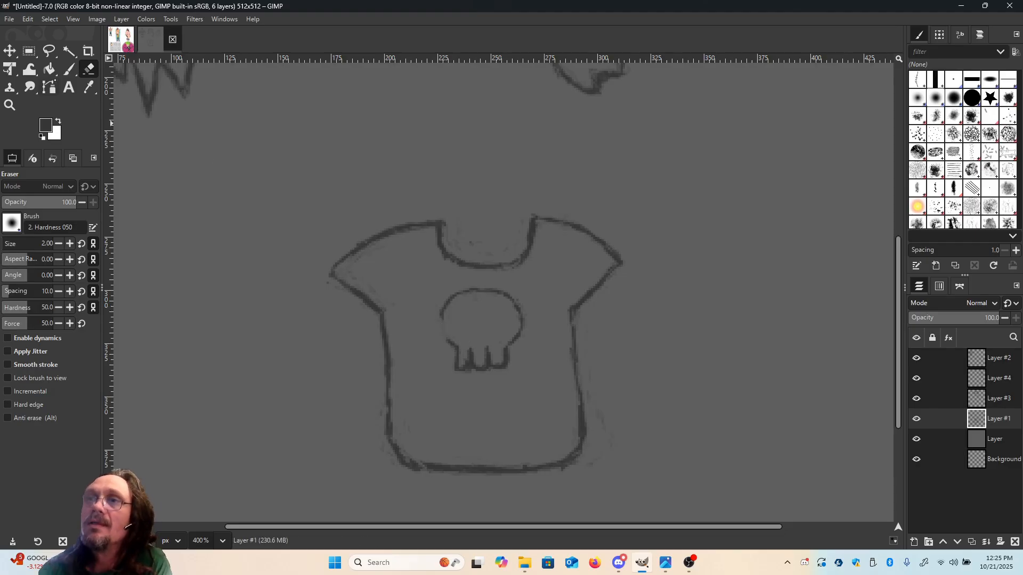
key(p)
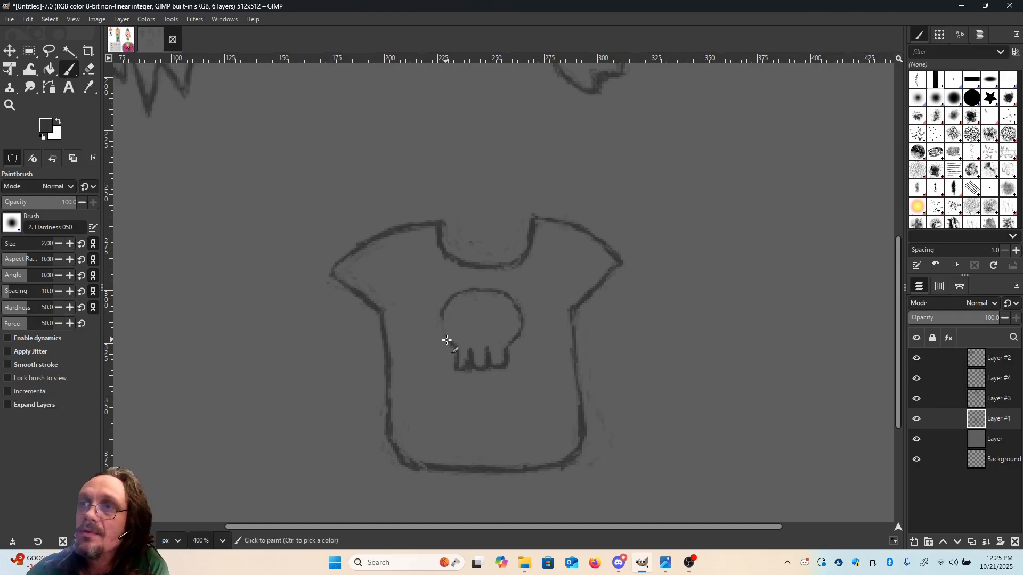
drag(444, 334, 443, 329)
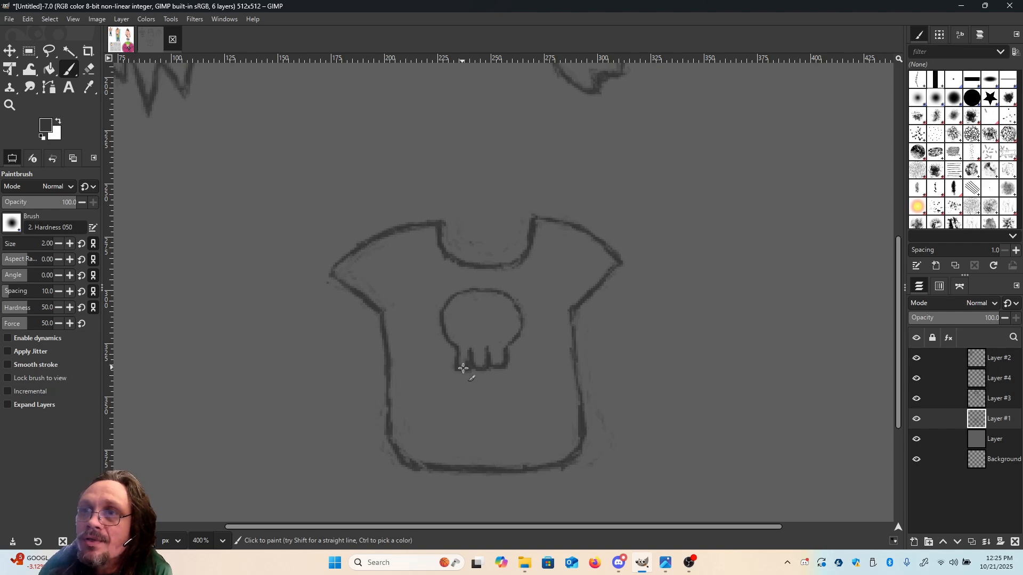
Repaint the divider beside the skull's left tooth closer to the centre, and erase the excess to widen that tooth.
drag(473, 358, 471, 350)
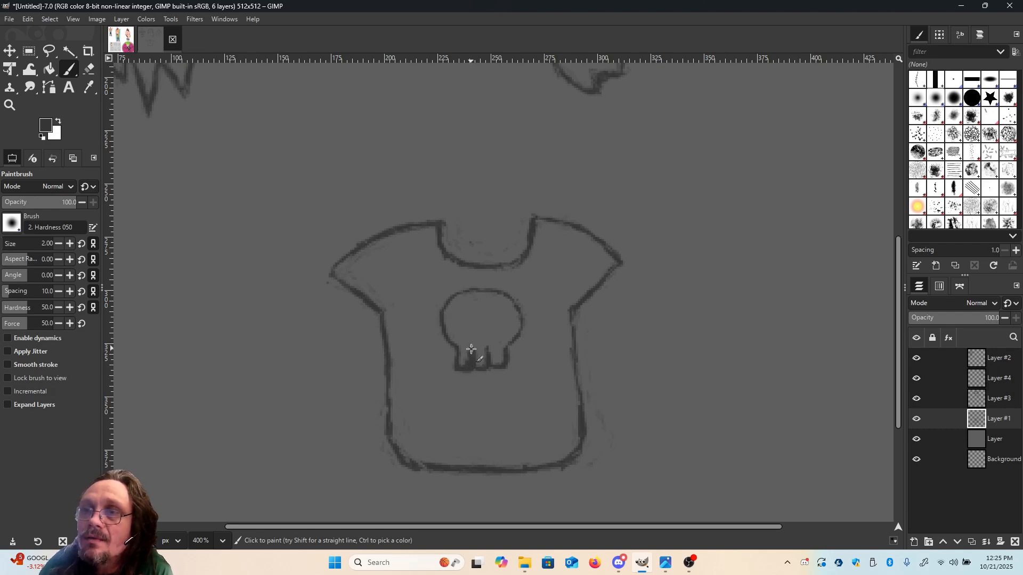
click(89, 69)
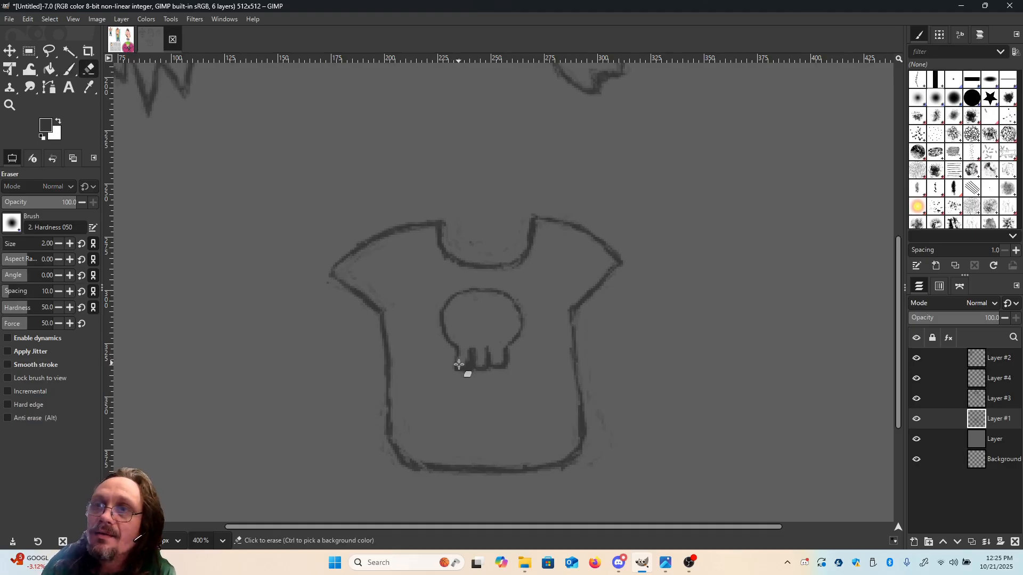
drag(463, 365, 470, 347)
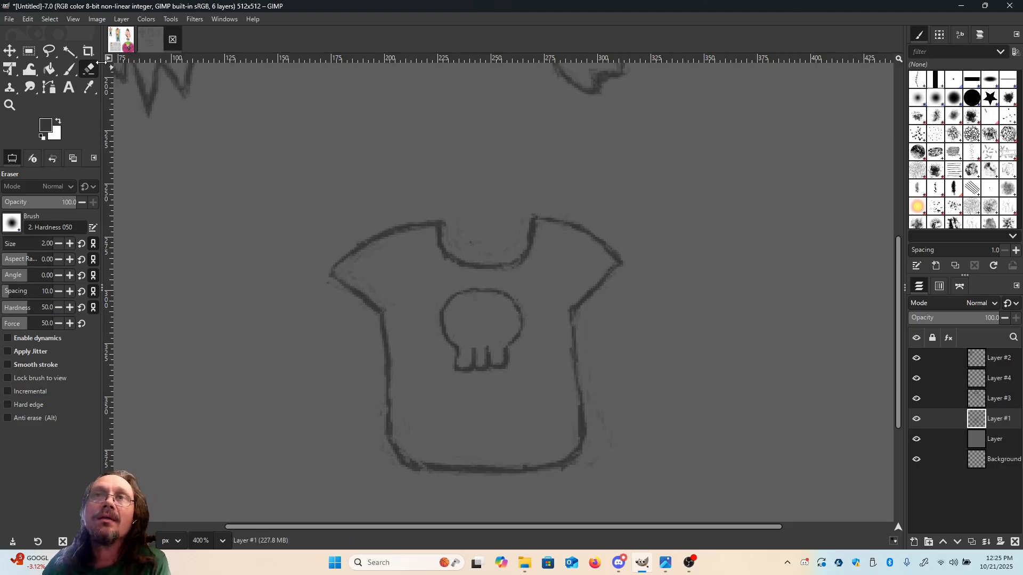
Check the skull shirts in the reference image, and erase and repaint the right tooth and the outer edges of the jaw.
click(118, 49)
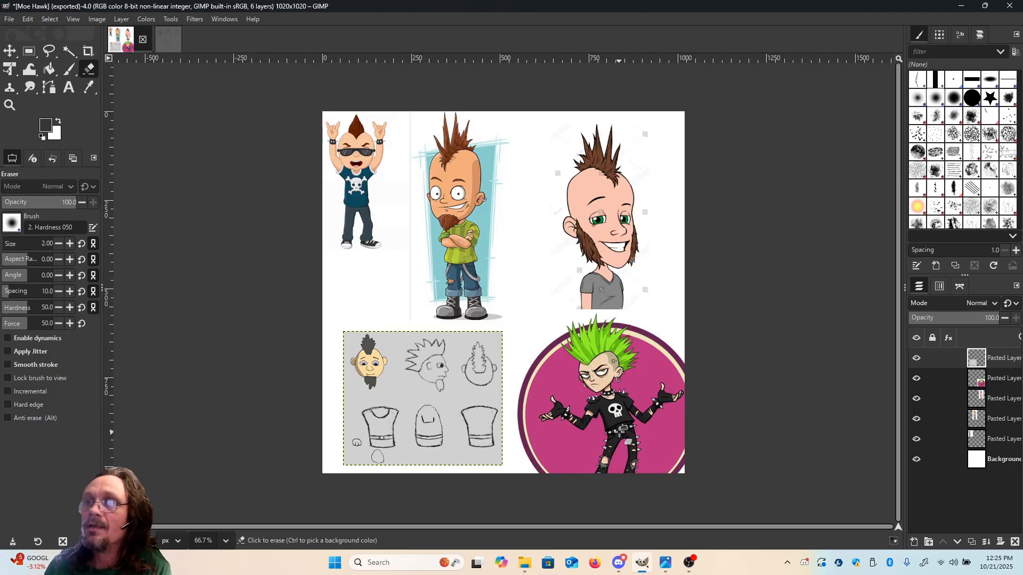
click(169, 39)
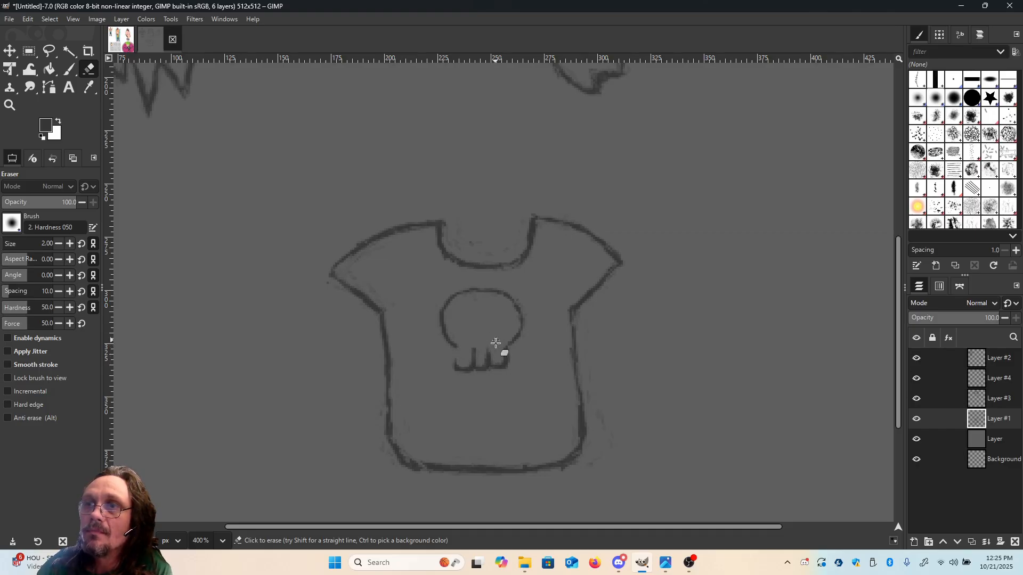
mouse_move(492, 353)
mouse_down()
mouse_move(506, 375)
mouse_move(503, 347)
mouse_move(500, 363)
mouse_move(511, 360)
mouse_up()
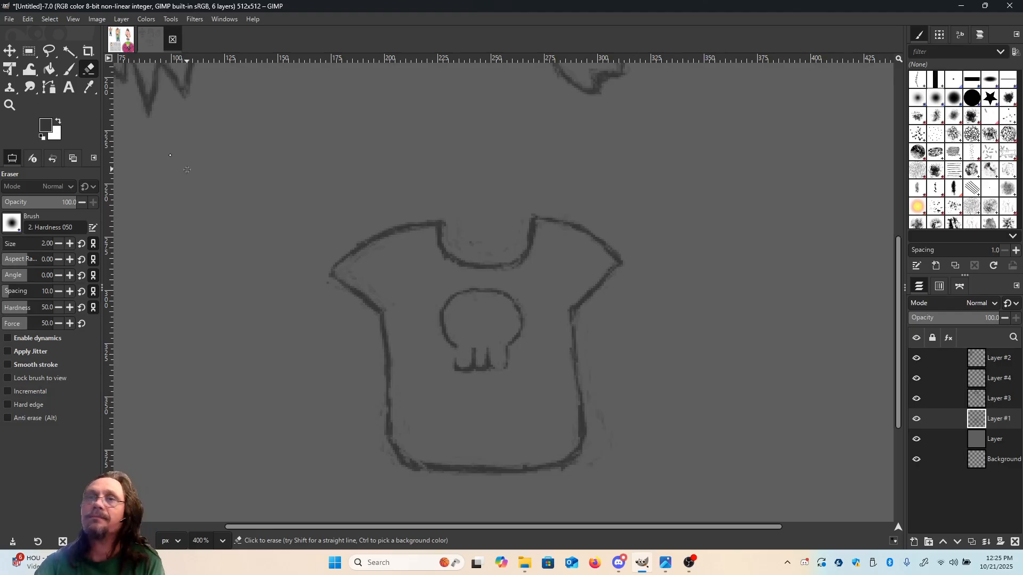
key(p)
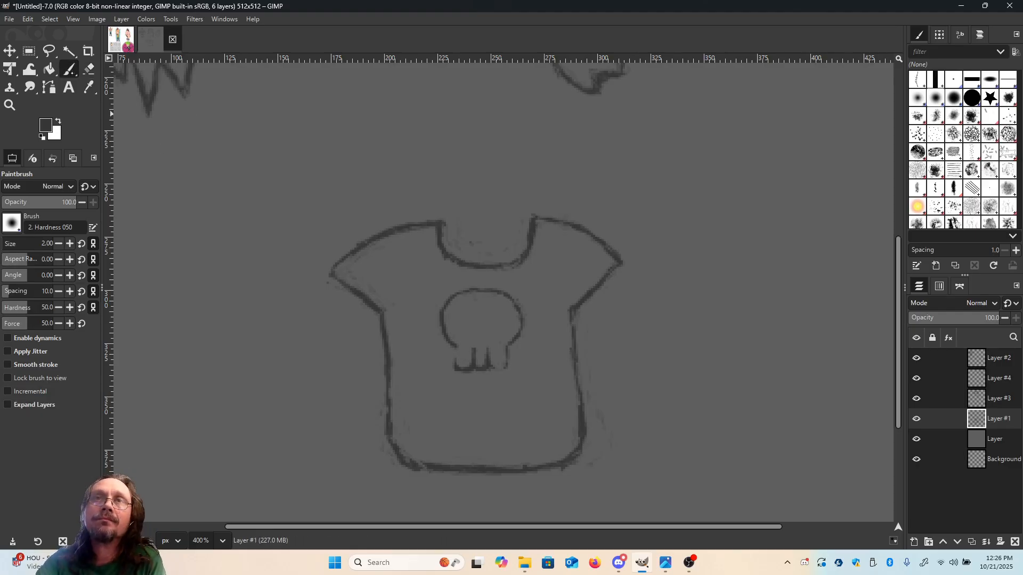
click(460, 366)
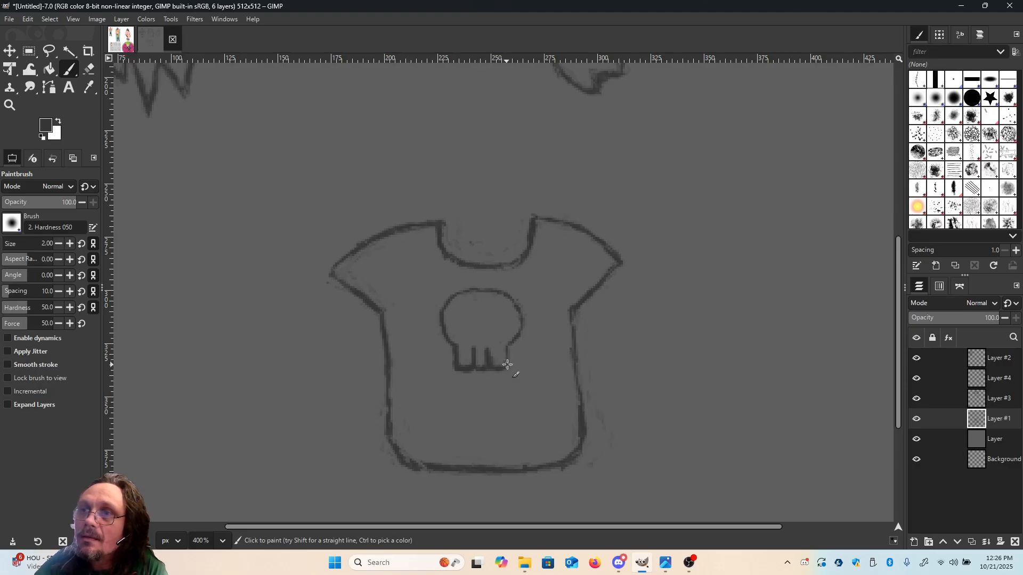
drag(506, 349, 506, 369)
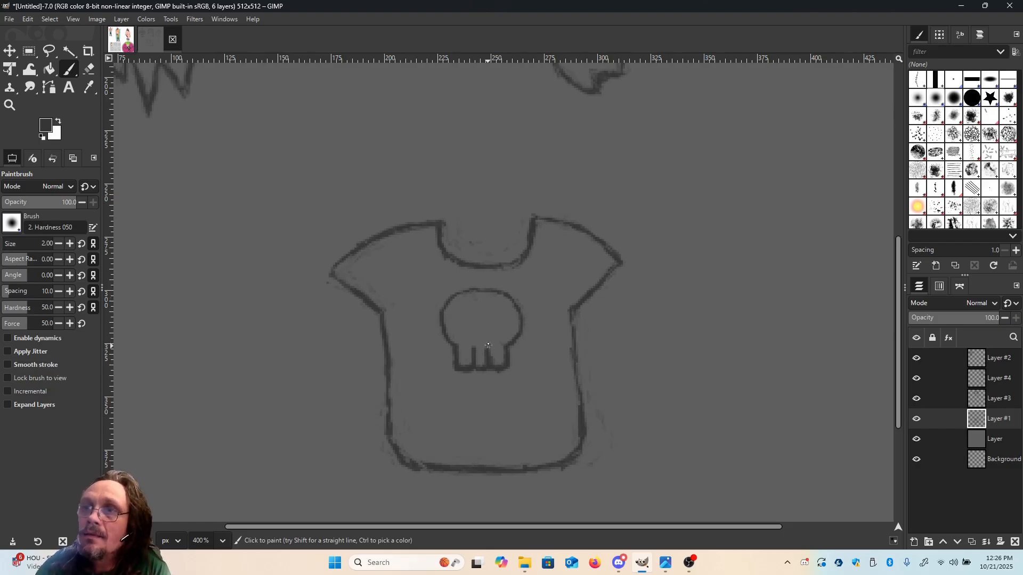
Paint a solid triangular nose hole and two filled oval eye sockets on the skull, and erase the excess inside the right tooth.
drag(474, 336, 481, 328)
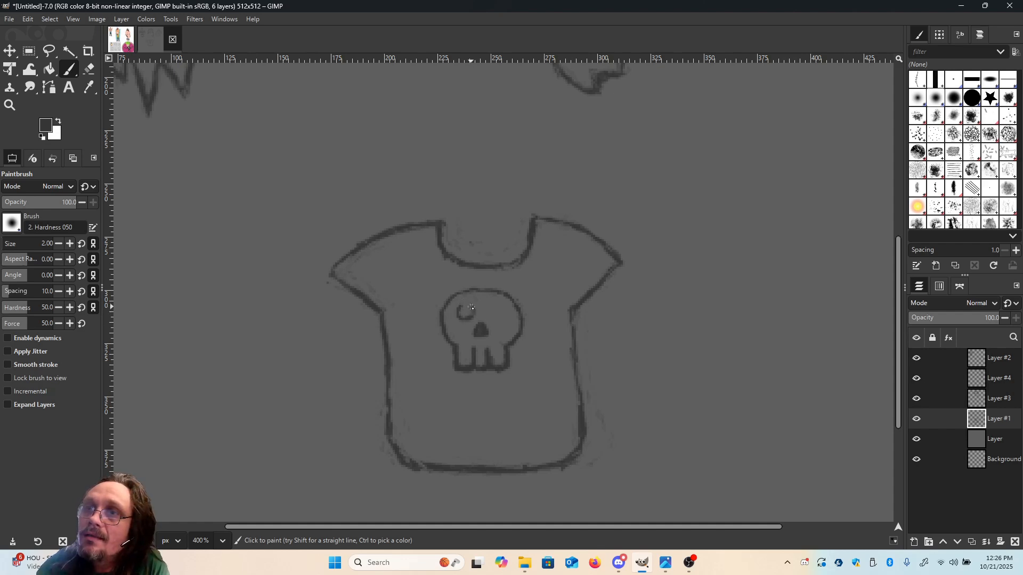
mouse_move(465, 301)
mouse_down()
mouse_move(496, 316)
mouse_move(497, 307)
mouse_up()
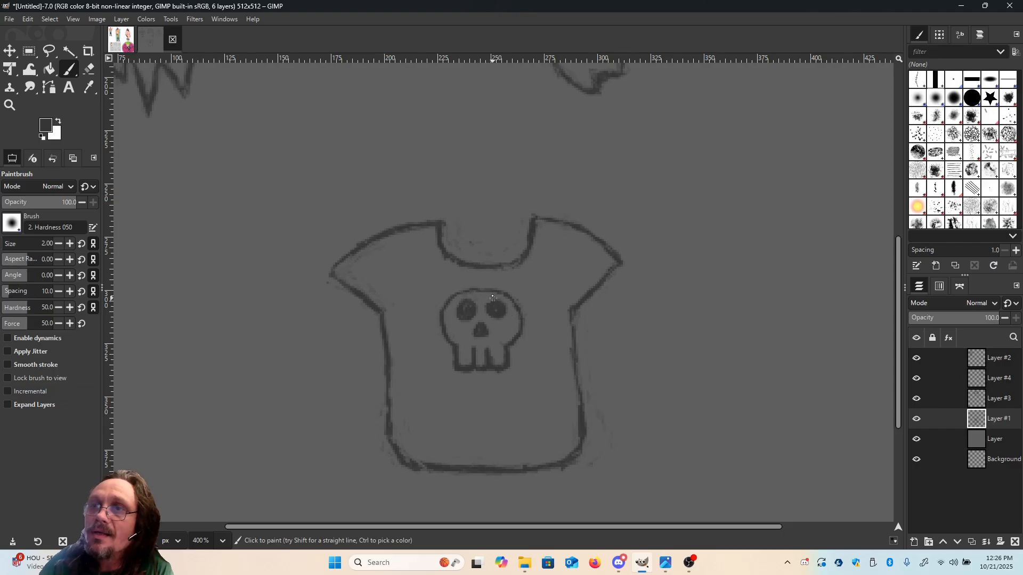
click(88, 68)
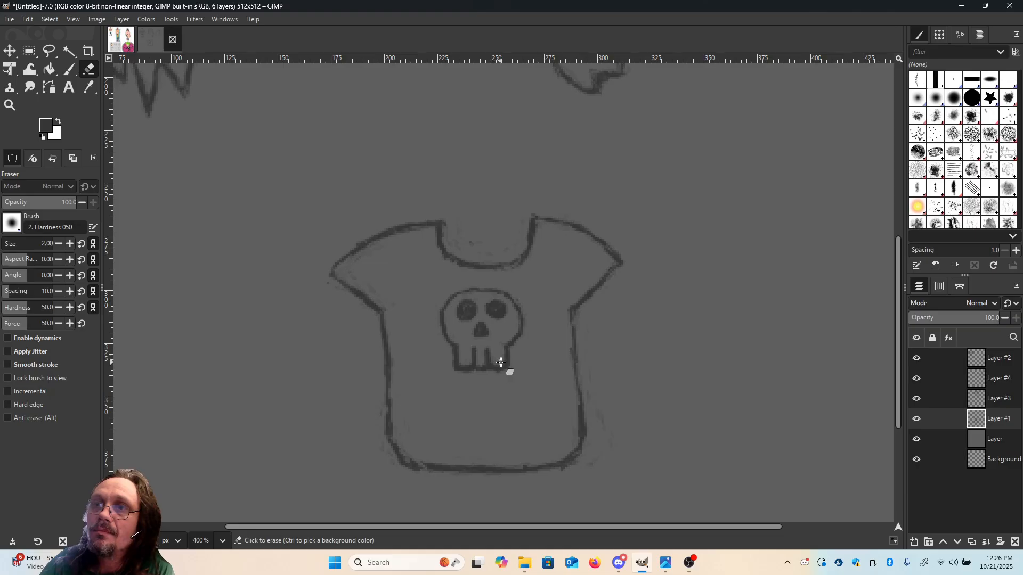
drag(497, 362, 501, 364)
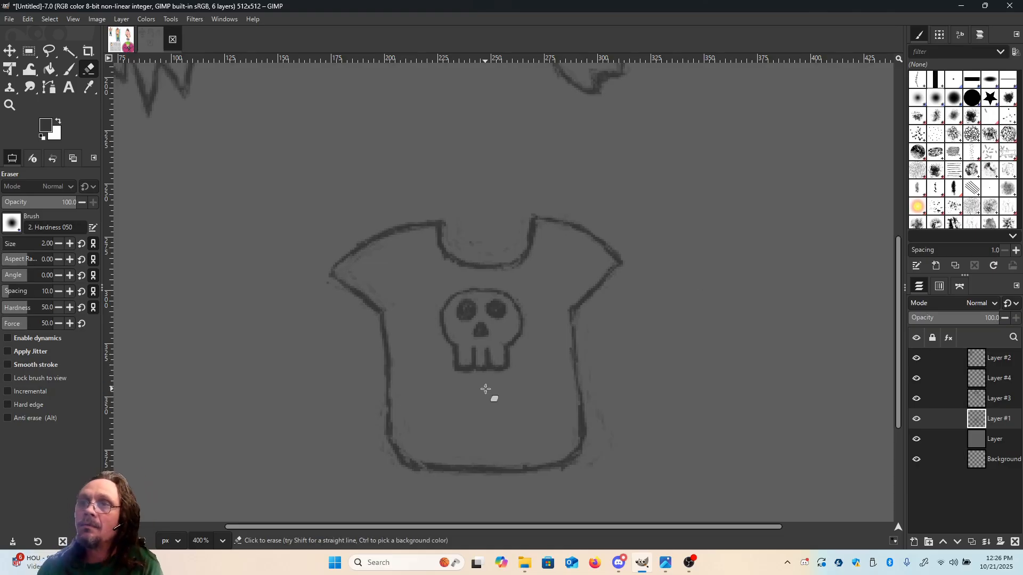
Open the list of zoom levels for the parts sheet.
click(222, 542)
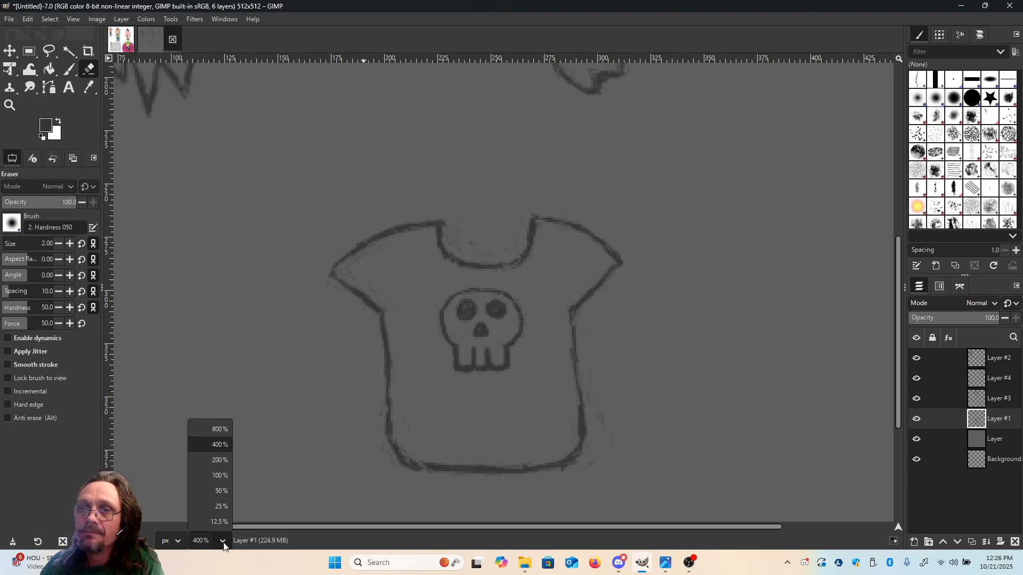
Paint a dark curved belt band across the lower part of the T-shirt on Layer #1 using the Paintbrush.
click(222, 475)
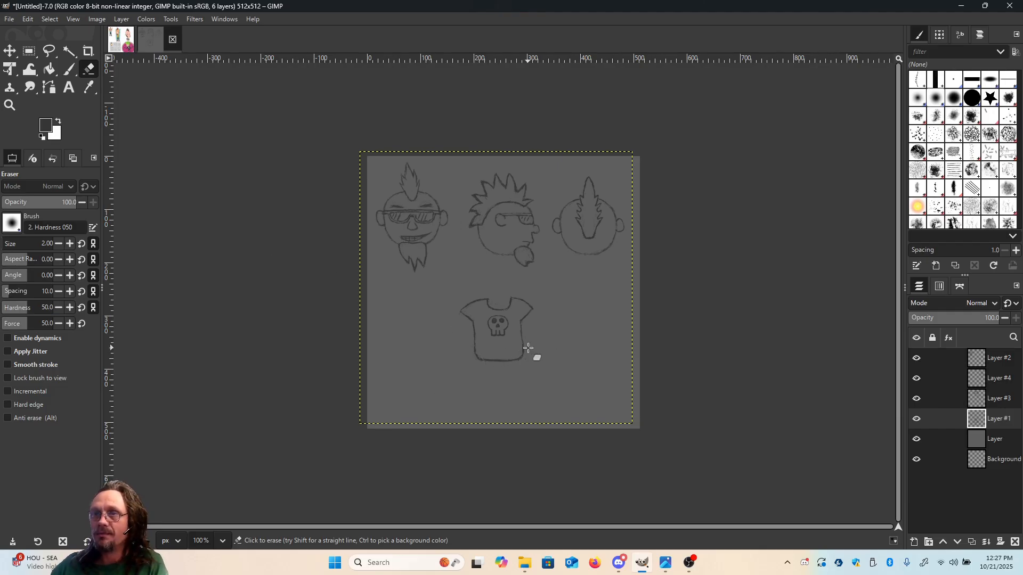
click(223, 541)
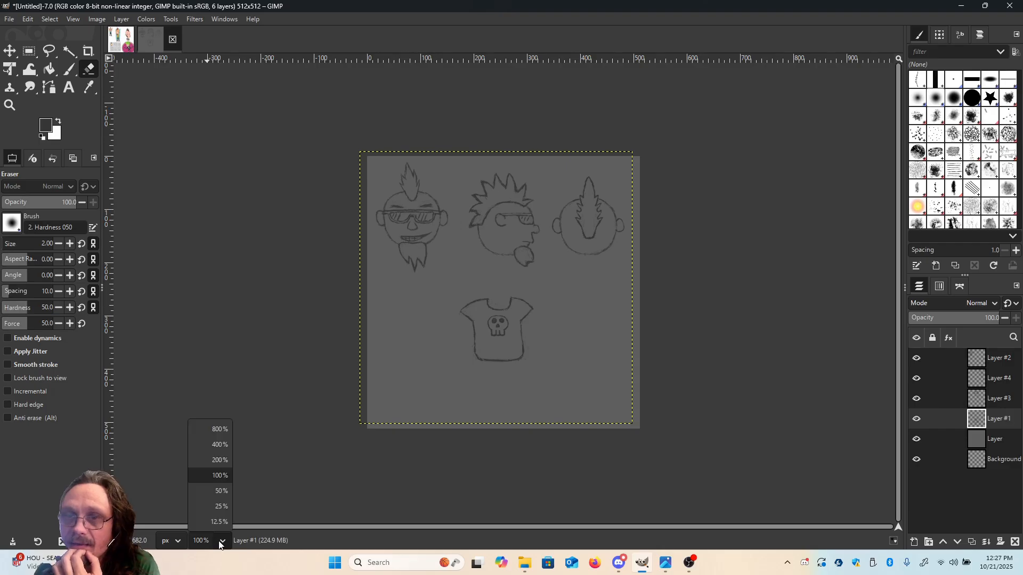
click(216, 459)
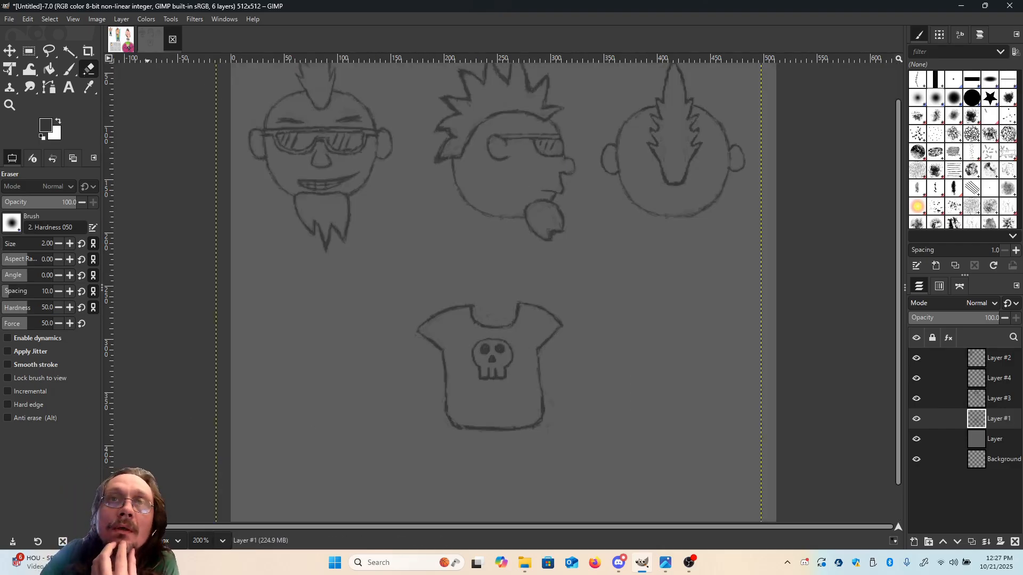
key(p)
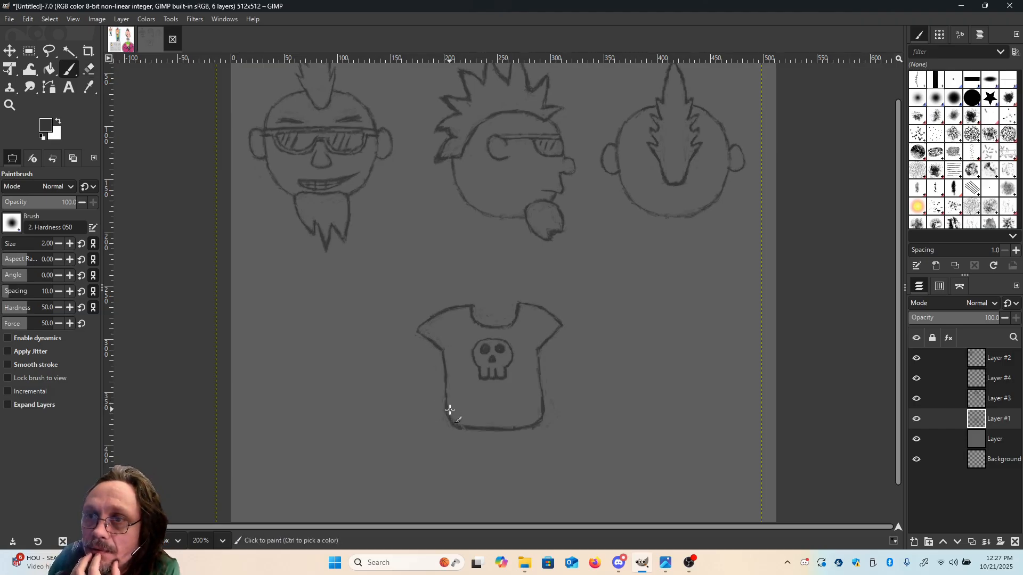
drag(448, 408, 455, 411)
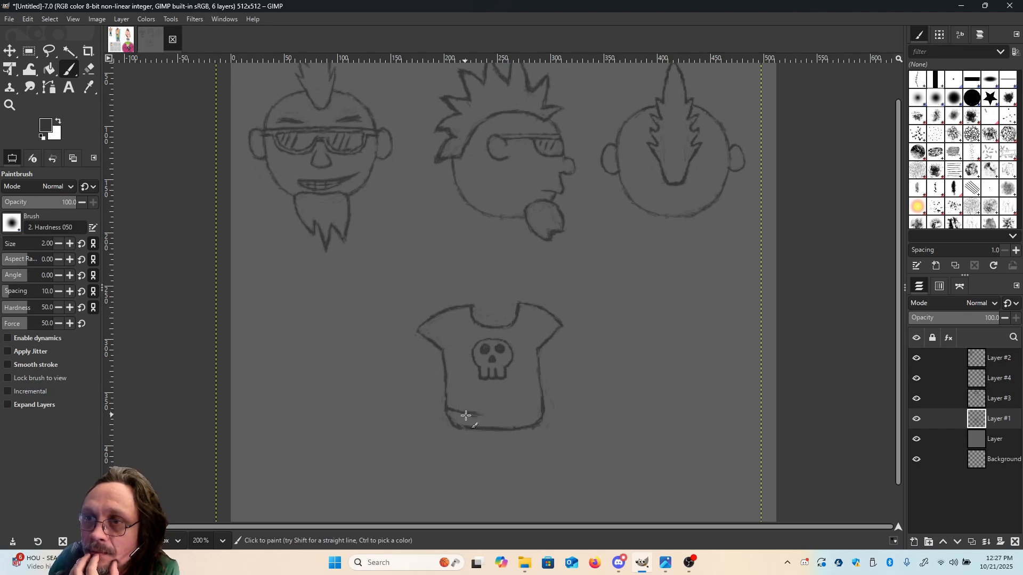
drag(466, 416, 540, 407)
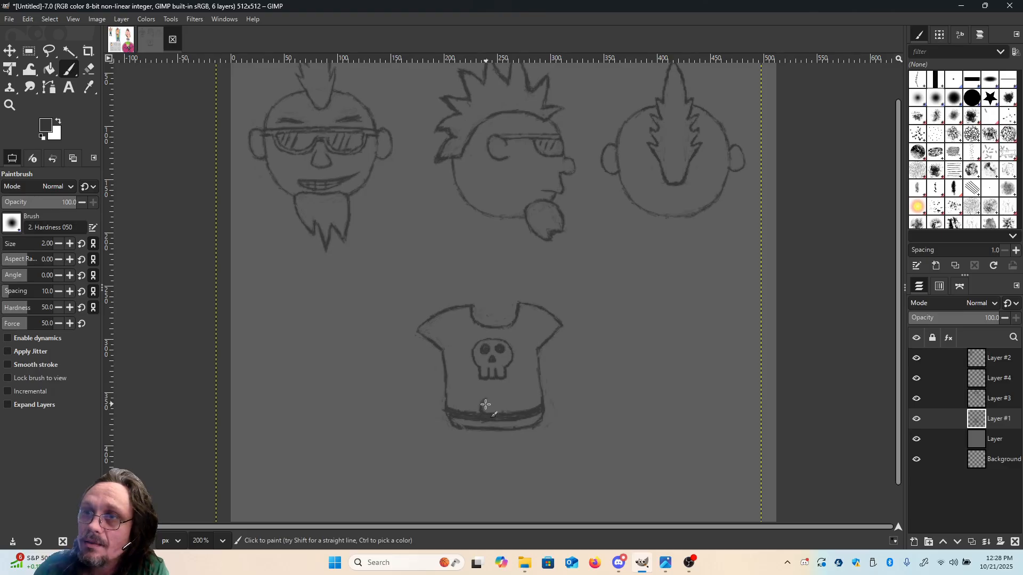
drag(486, 402, 491, 395)
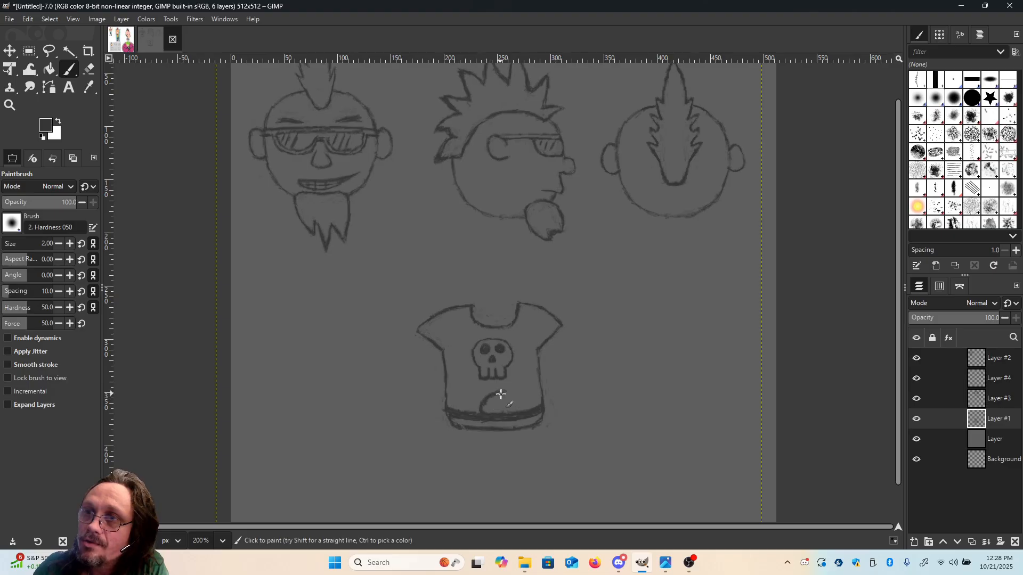
drag(510, 394, 513, 413)
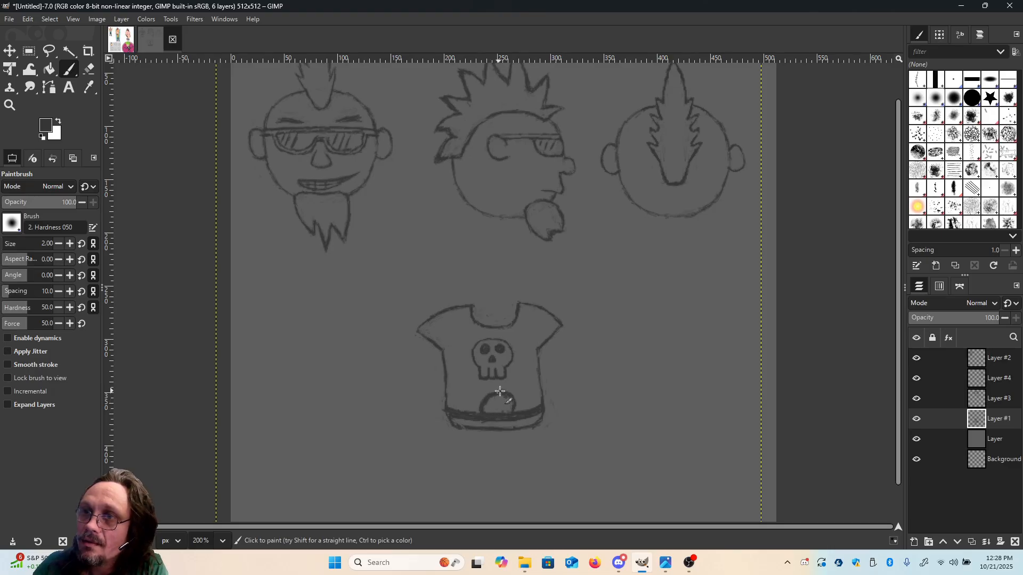
drag(485, 401, 482, 419)
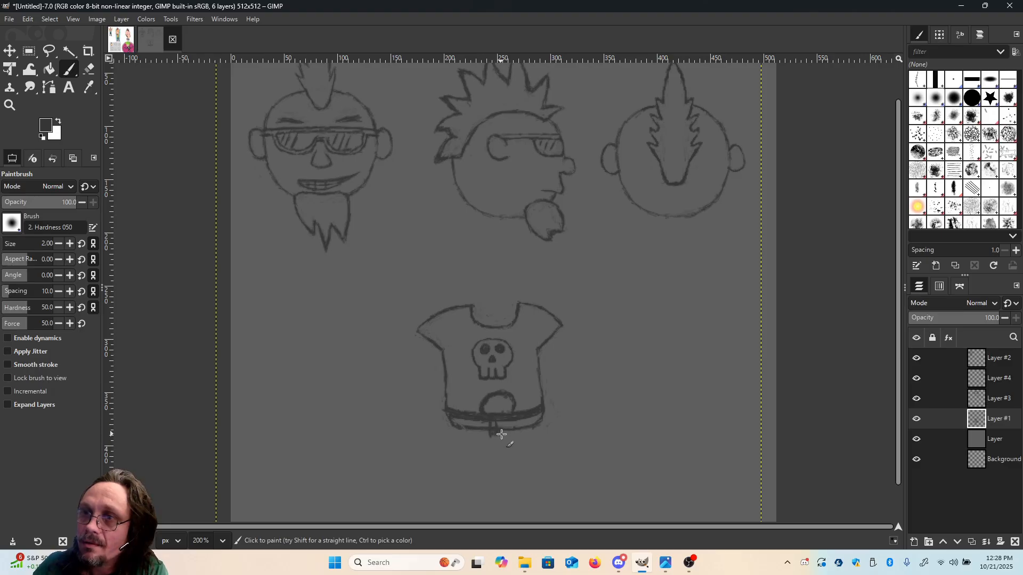
mouse_move(509, 422)
mouse_down()
mouse_move(512, 431)
mouse_move(508, 403)
mouse_up()
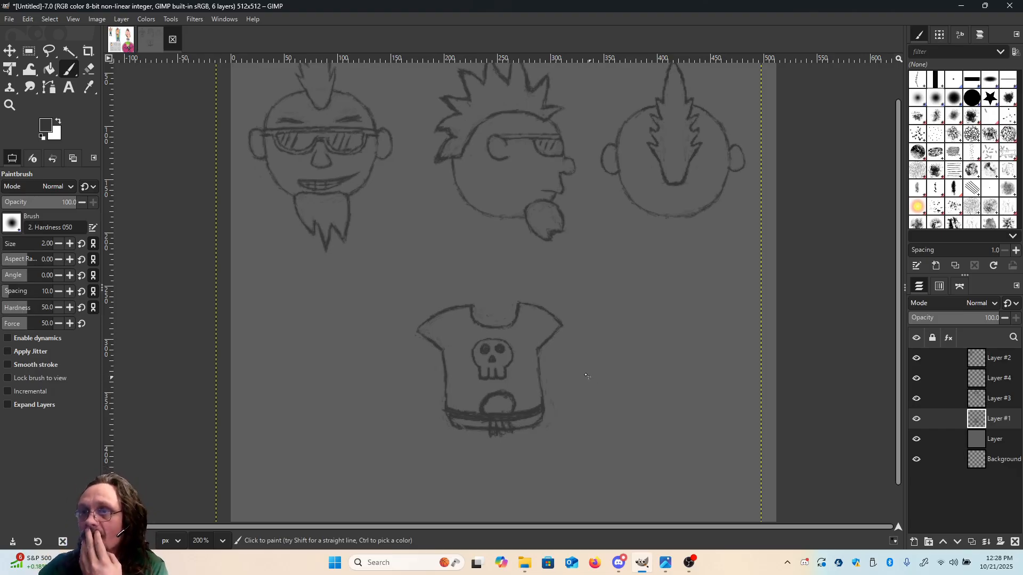
click(89, 68)
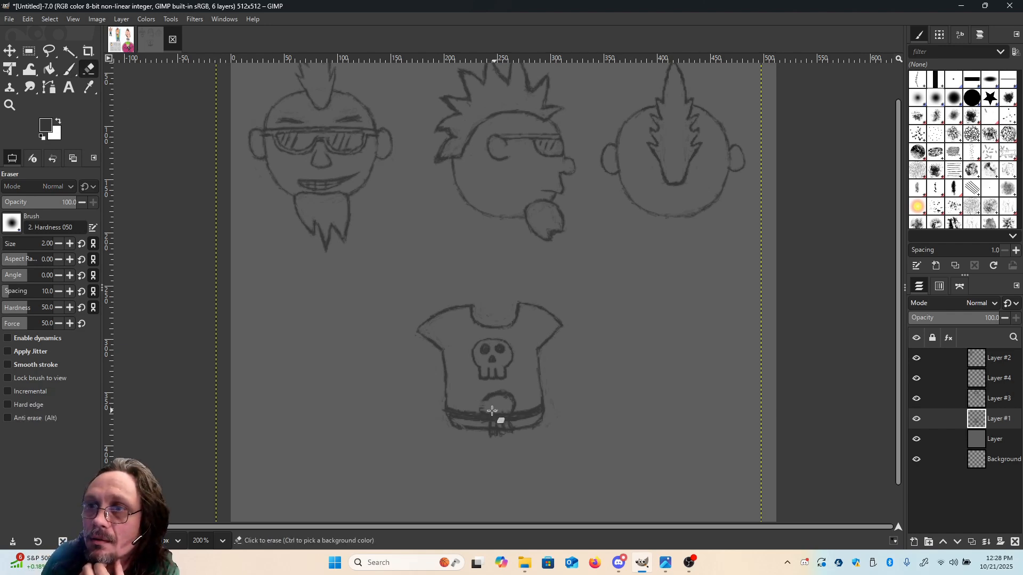
mouse_move(482, 407)
mouse_down()
mouse_move(496, 395)
mouse_move(524, 397)
mouse_up()
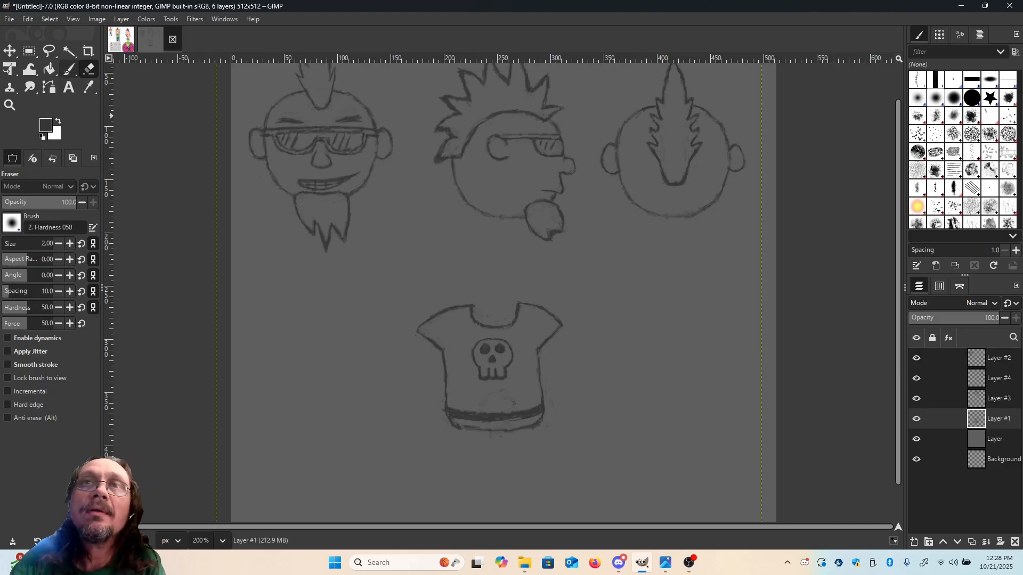
Paint a round skull-shaped buckle with teeth hanging below it, centred over the belt.
click(69, 69)
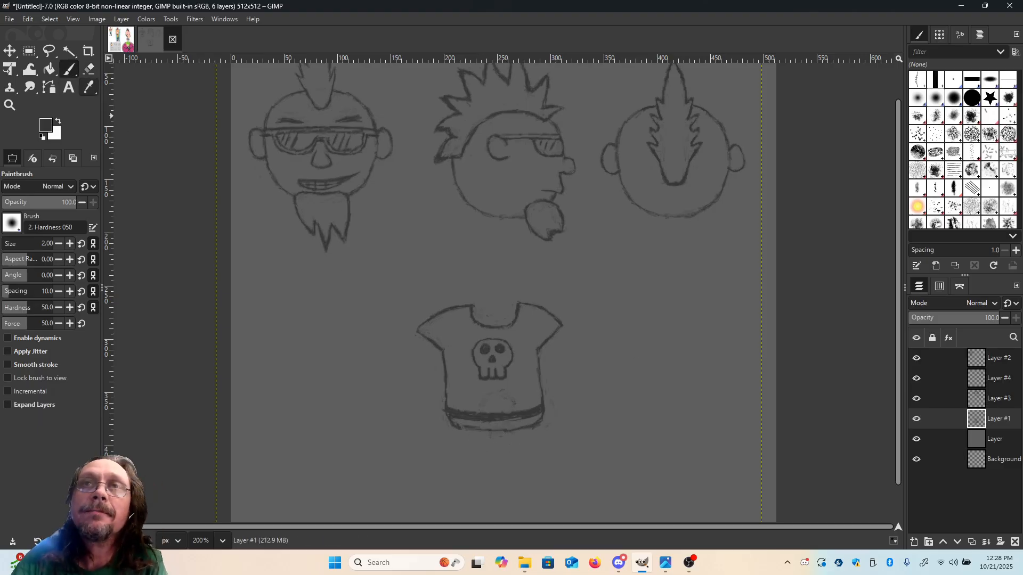
click(489, 424)
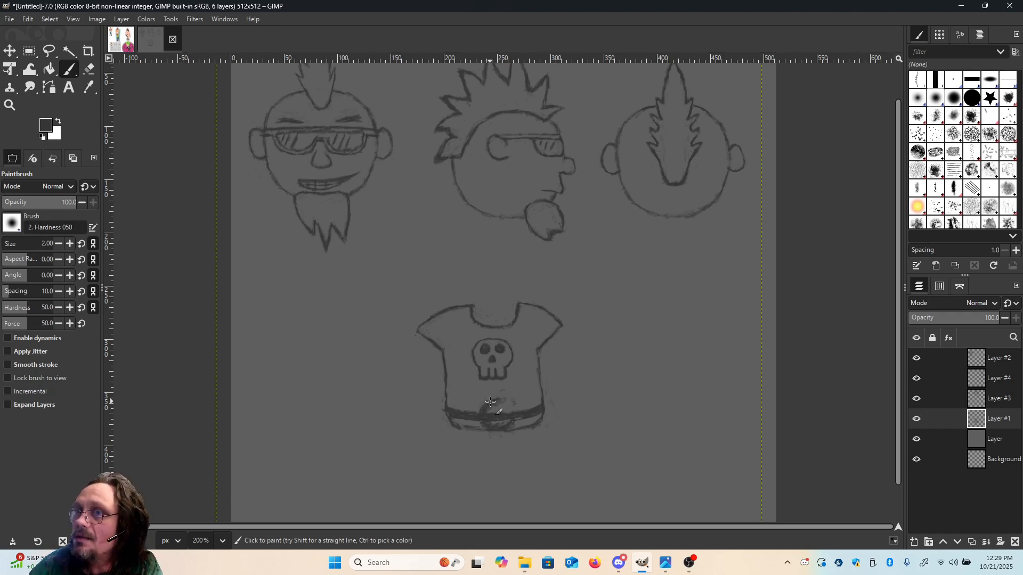
mouse_move(514, 413)
mouse_down()
mouse_move(495, 403)
mouse_move(507, 400)
mouse_move(512, 422)
mouse_move(501, 400)
mouse_move(513, 417)
mouse_move(485, 429)
mouse_up()
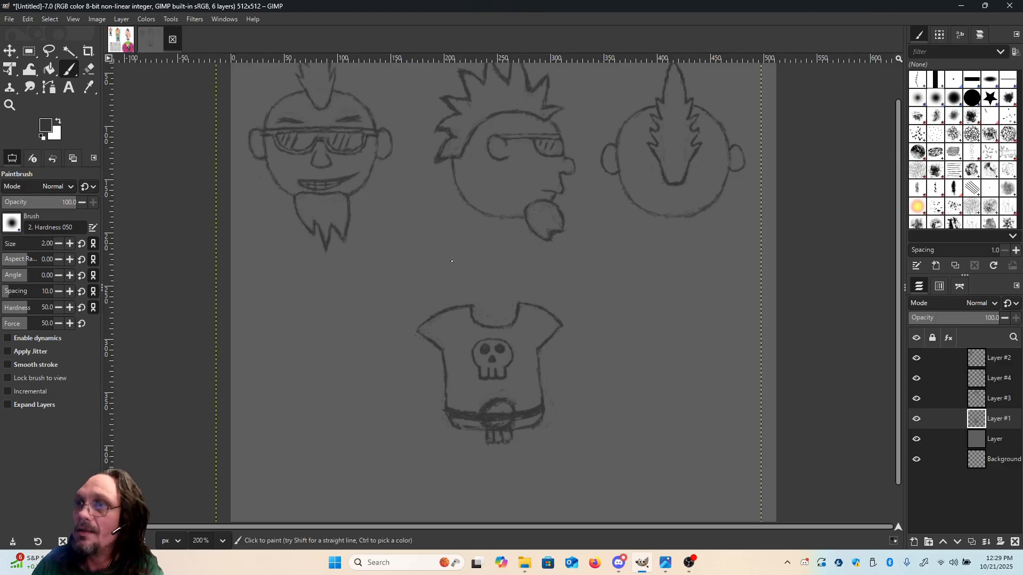
Erase the belt and hem lines inside the skull buckle and remove its teeth.
click(89, 68)
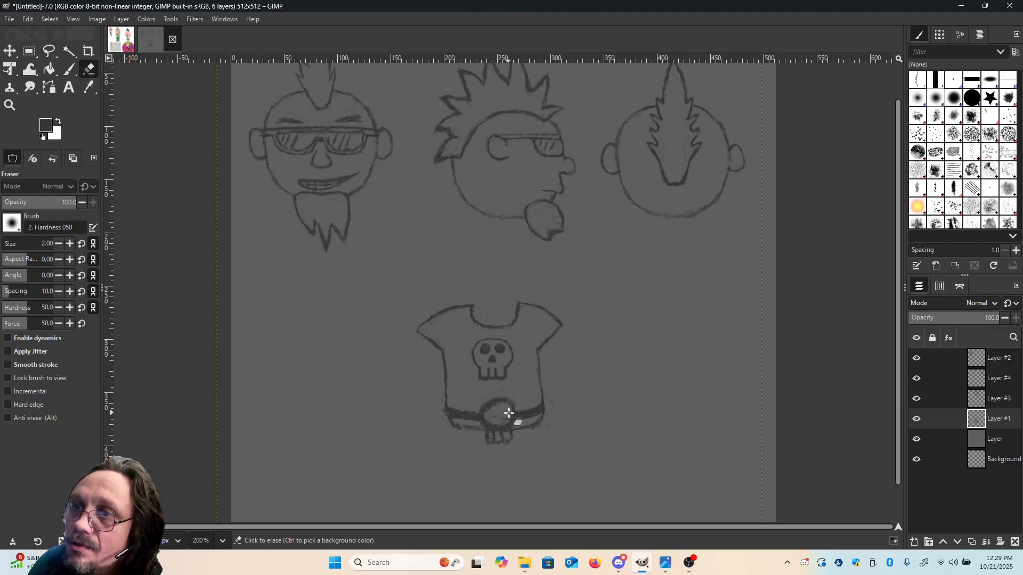
drag(498, 420, 492, 431)
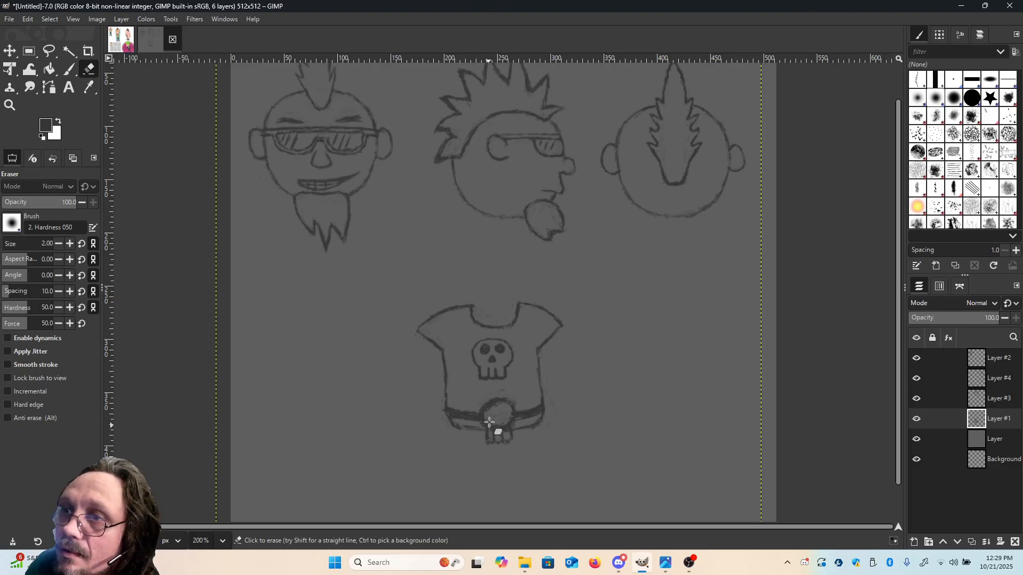
mouse_move(492, 426)
mouse_down()
mouse_move(506, 429)
mouse_move(507, 407)
mouse_move(497, 445)
mouse_move(497, 433)
mouse_up()
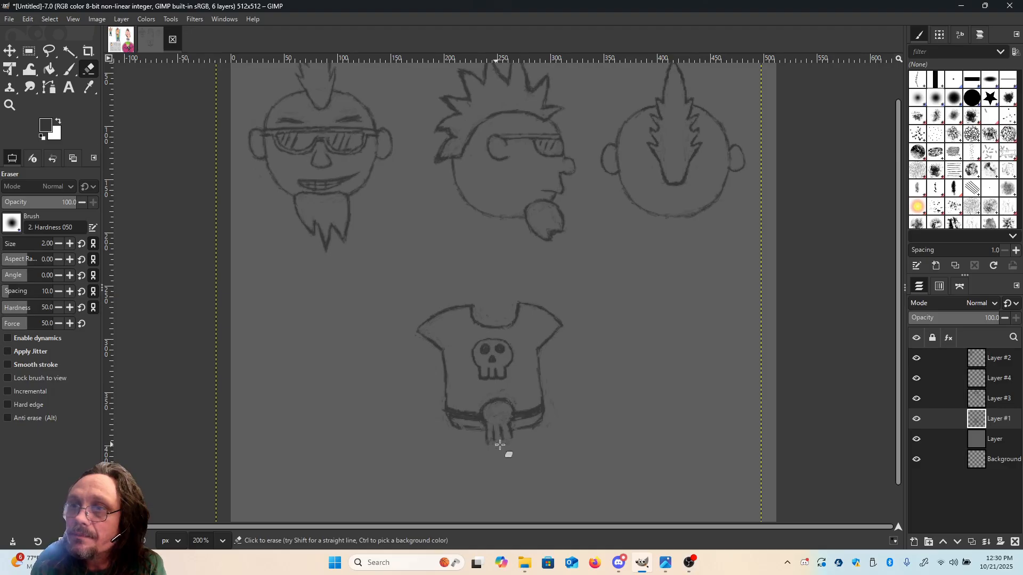
mouse_move(499, 445)
mouse_down()
mouse_move(505, 434)
mouse_move(487, 432)
mouse_move(483, 443)
mouse_move(484, 434)
mouse_move(515, 438)
mouse_move(512, 422)
mouse_up()
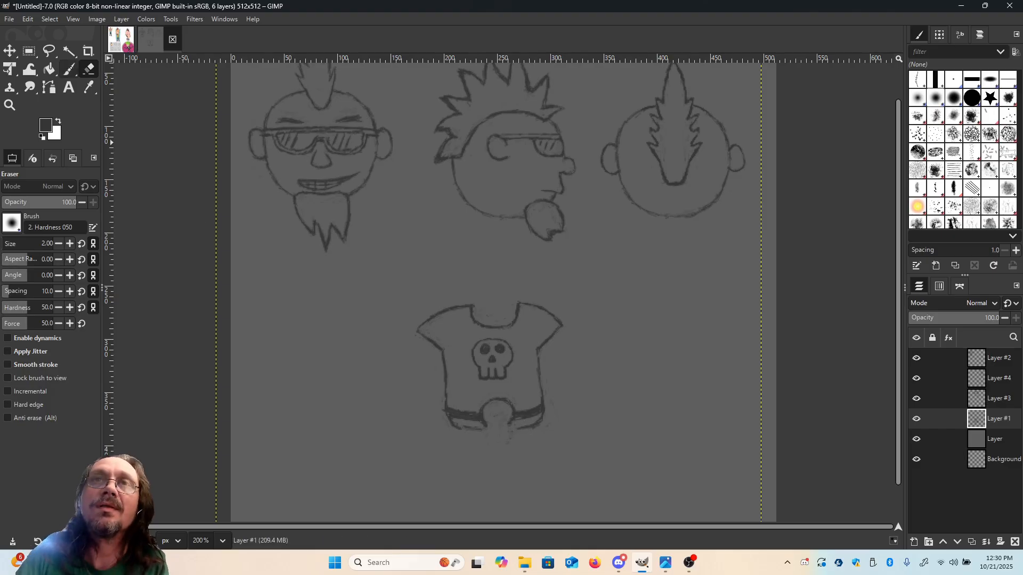
click(69, 69)
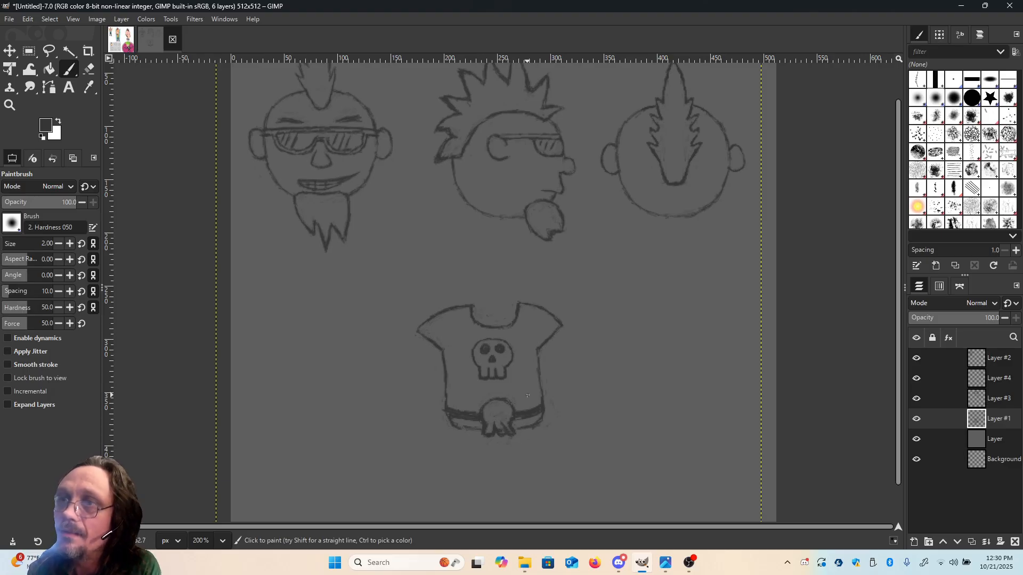
click(88, 69)
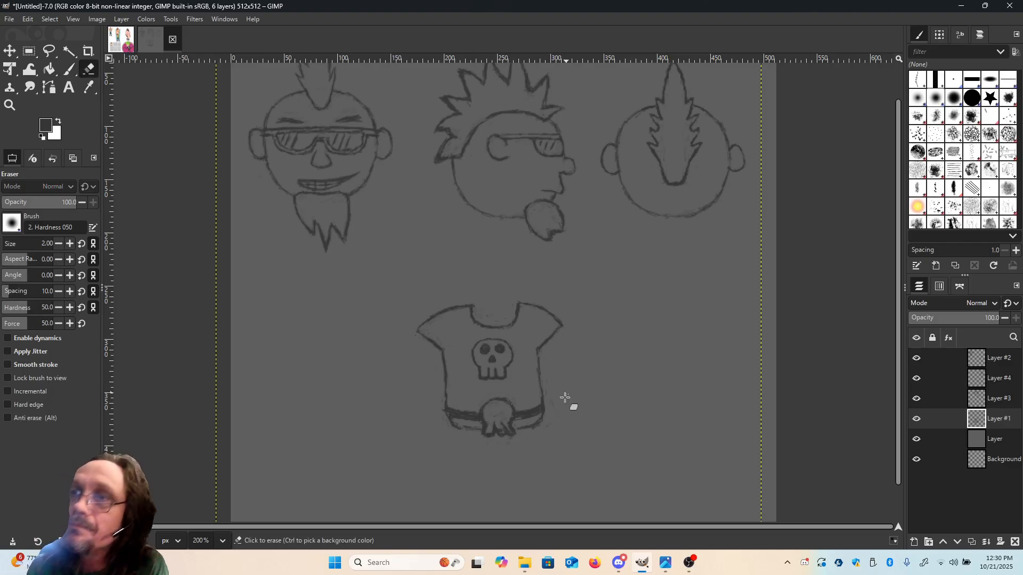
click(503, 434)
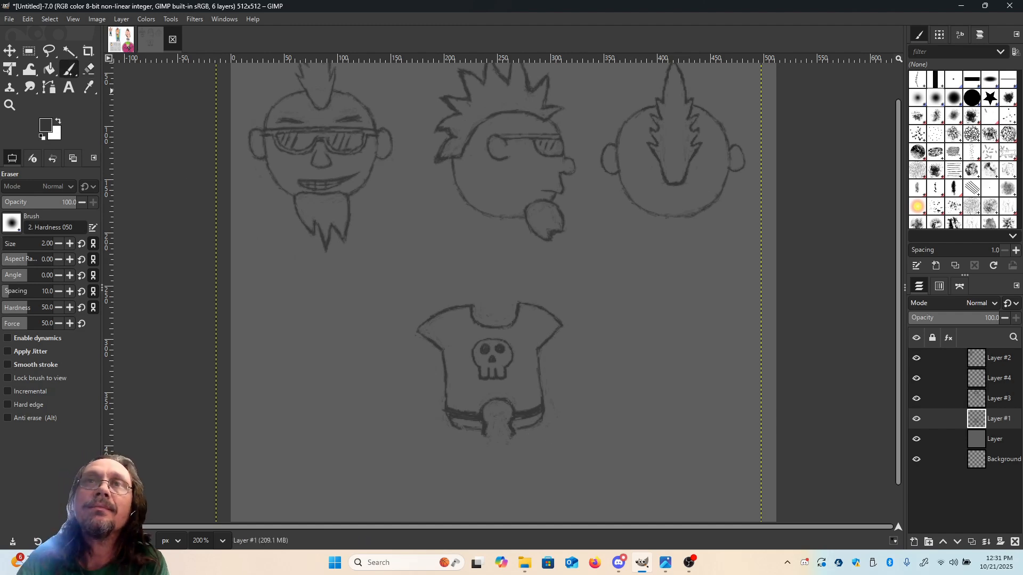
Paint splayed, rounded teeth beneath the buckle's dome and erase the excess lines inside the jaw.
key(p)
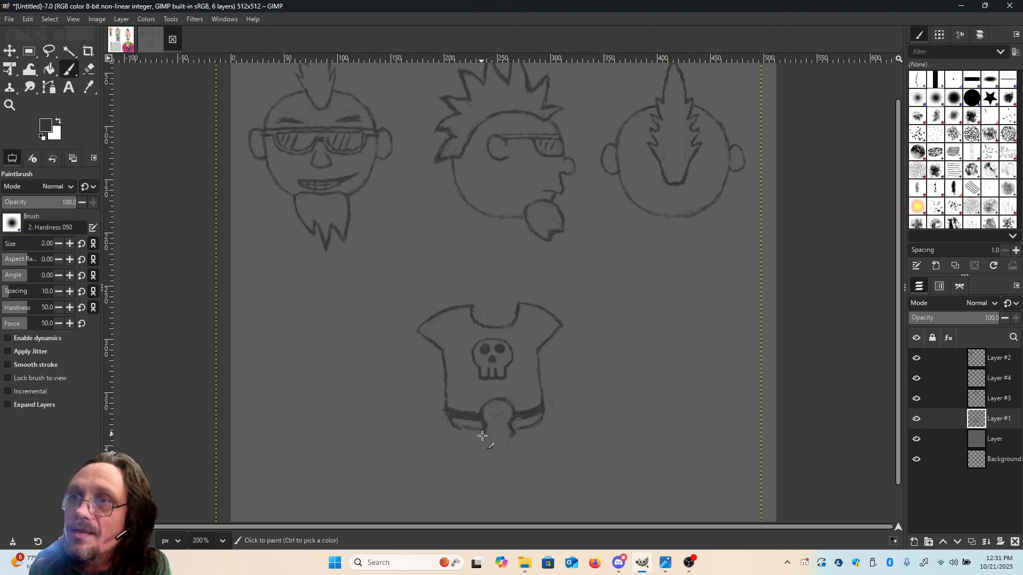
drag(490, 436, 486, 428)
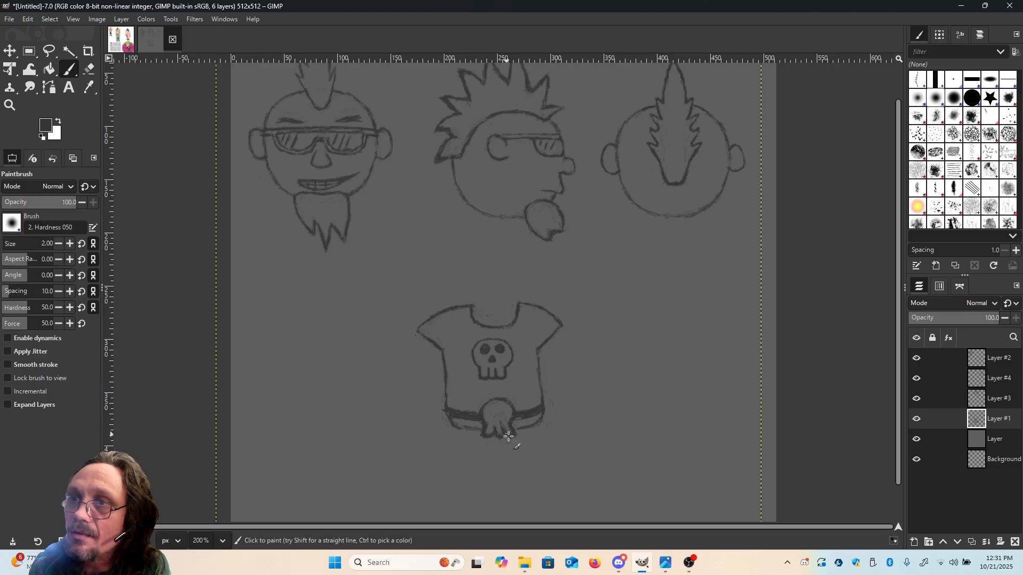
click(89, 68)
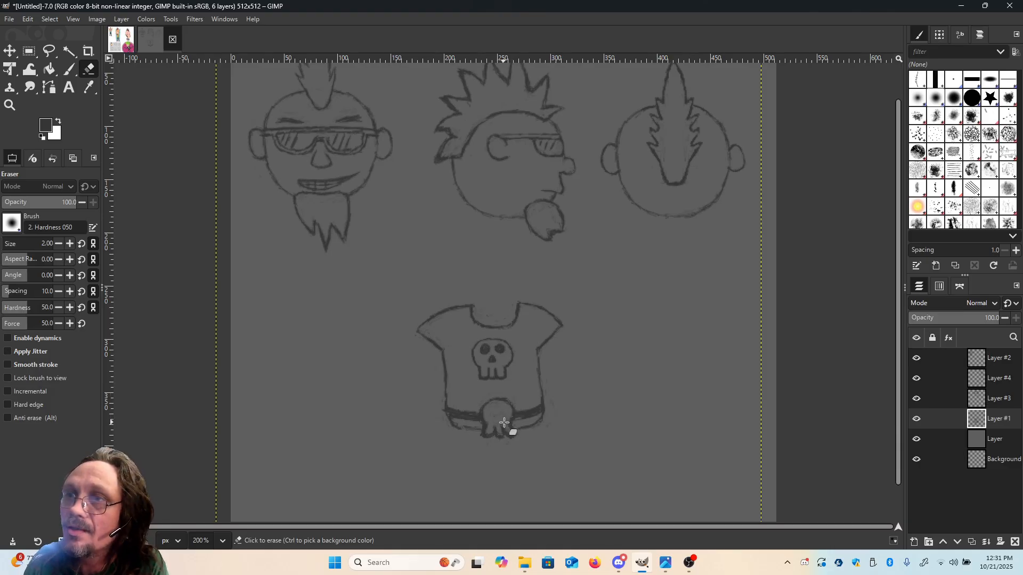
drag(504, 423, 506, 419)
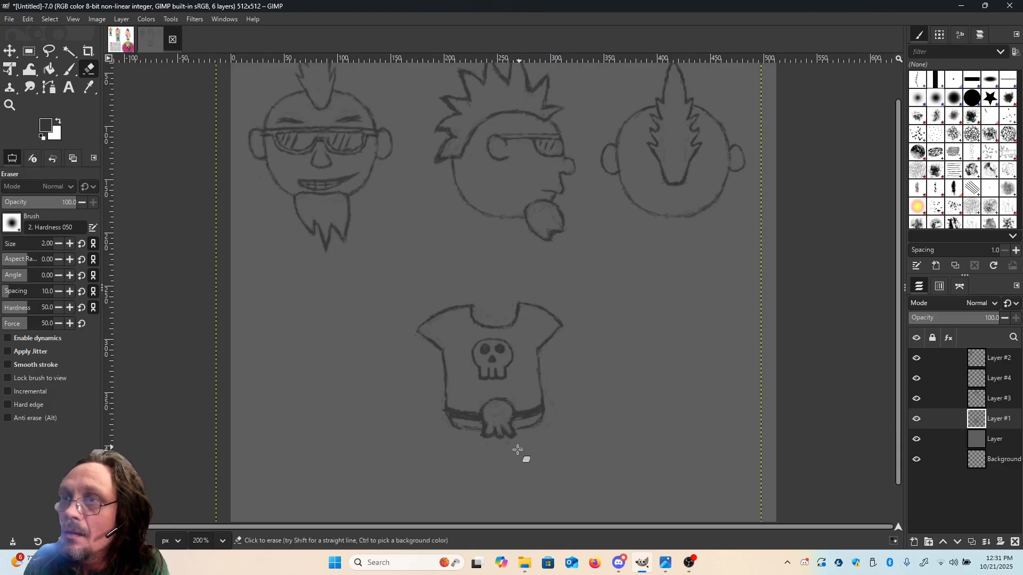
drag(488, 429, 488, 415)
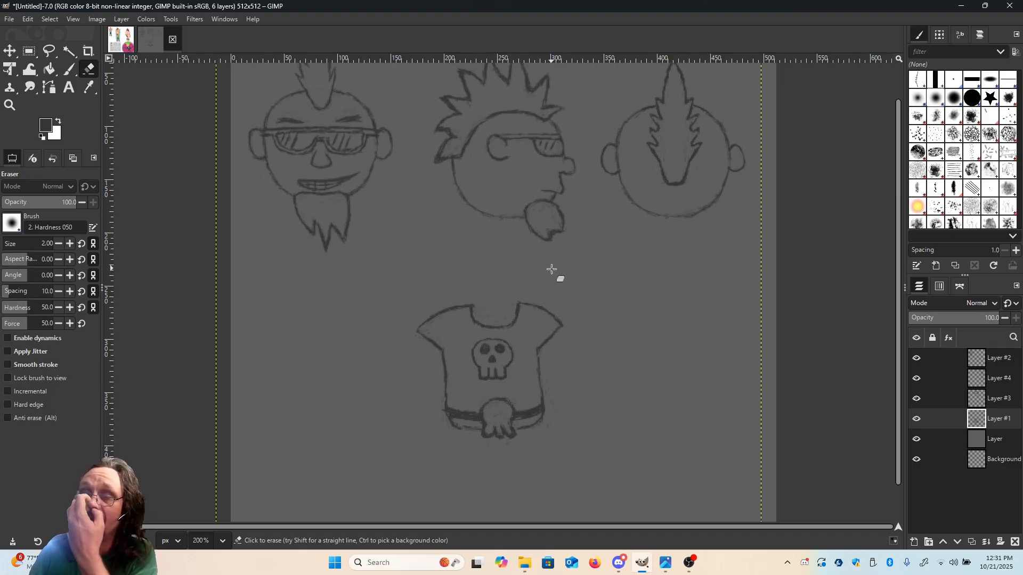
Erase the leftover sketch marks inside the dome of the skull buckle.
click(69, 69)
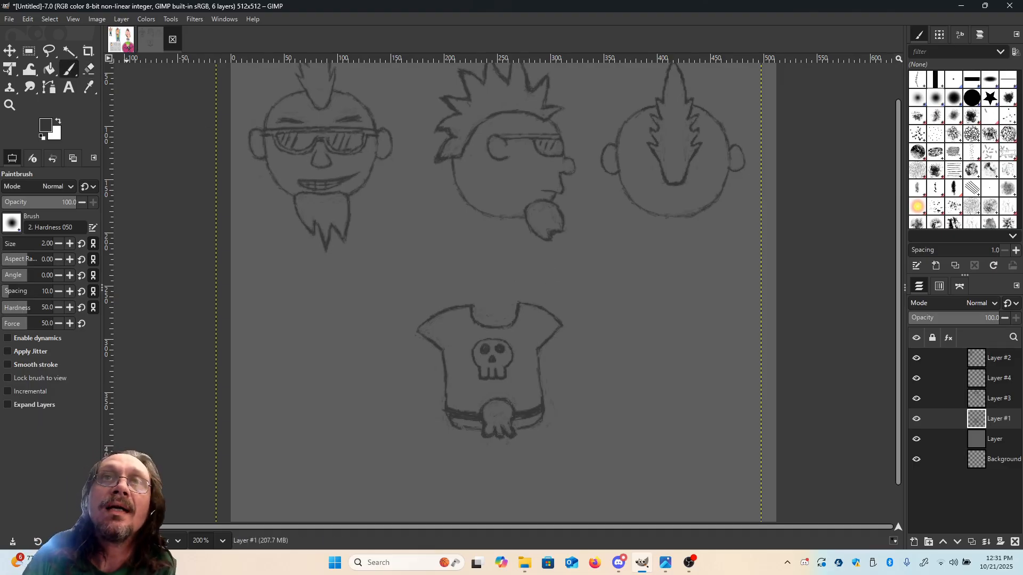
key(shift+e)
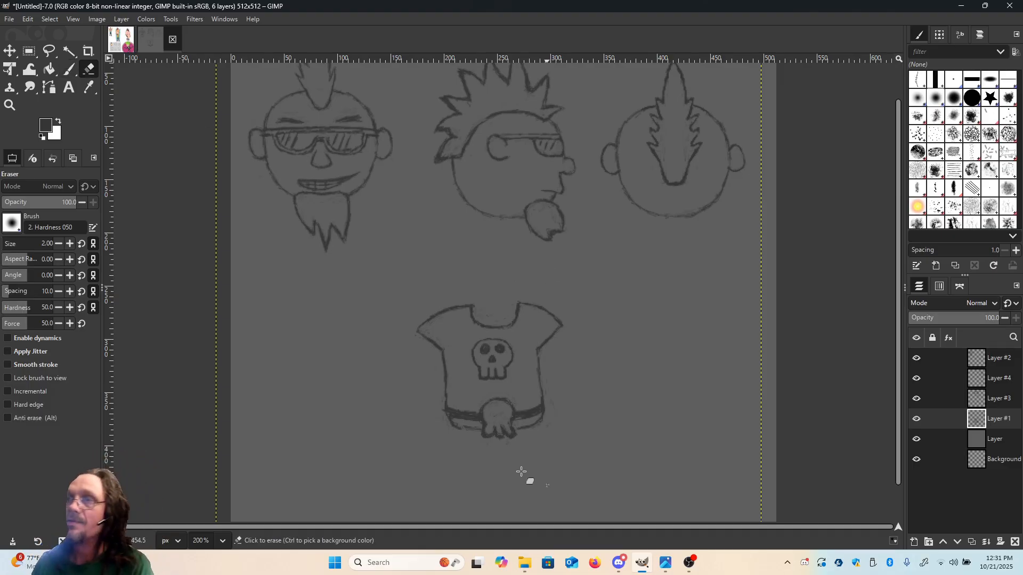
click(223, 541)
click(217, 450)
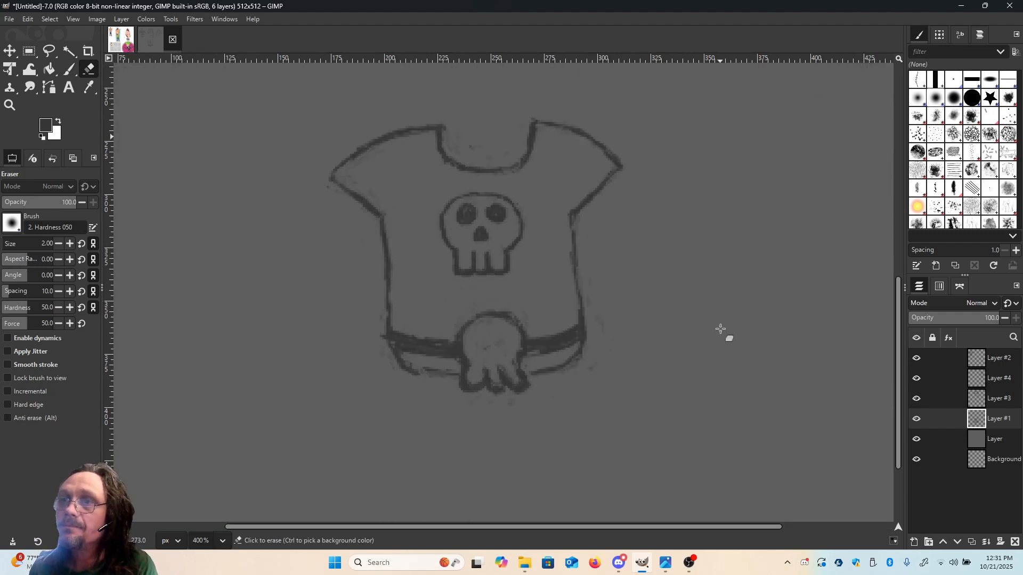
key(p)
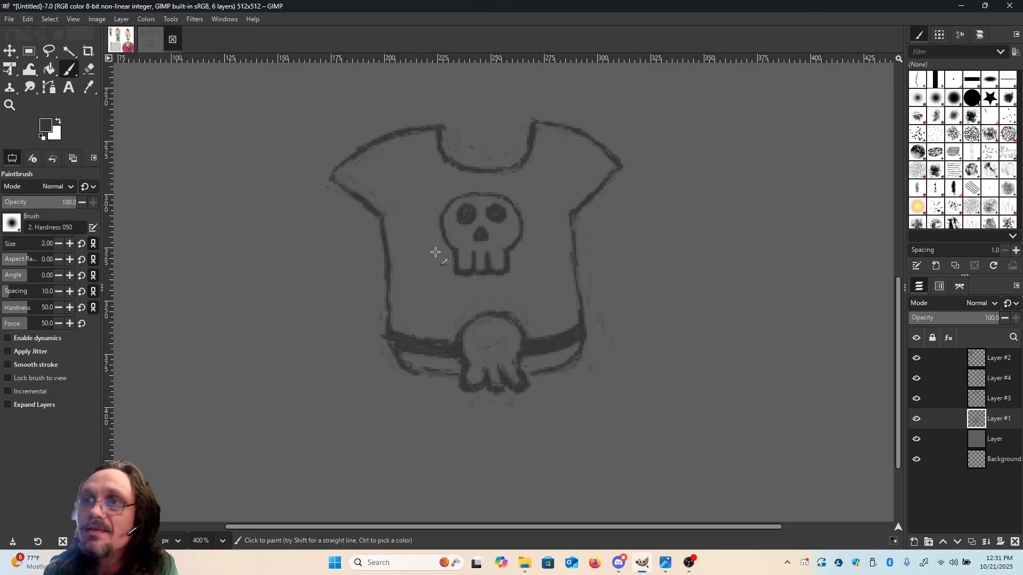
key(shift+e)
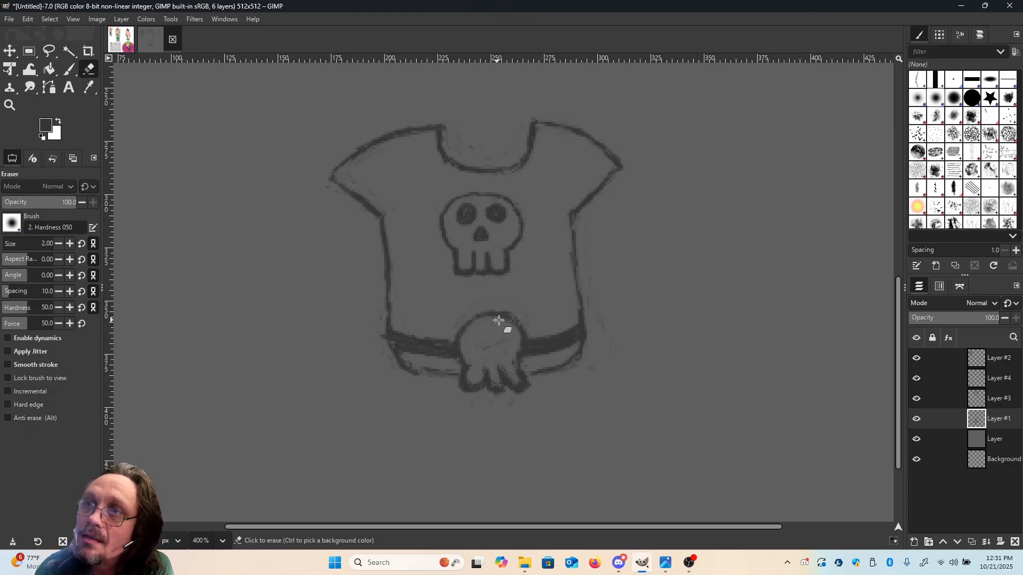
drag(499, 319, 516, 326)
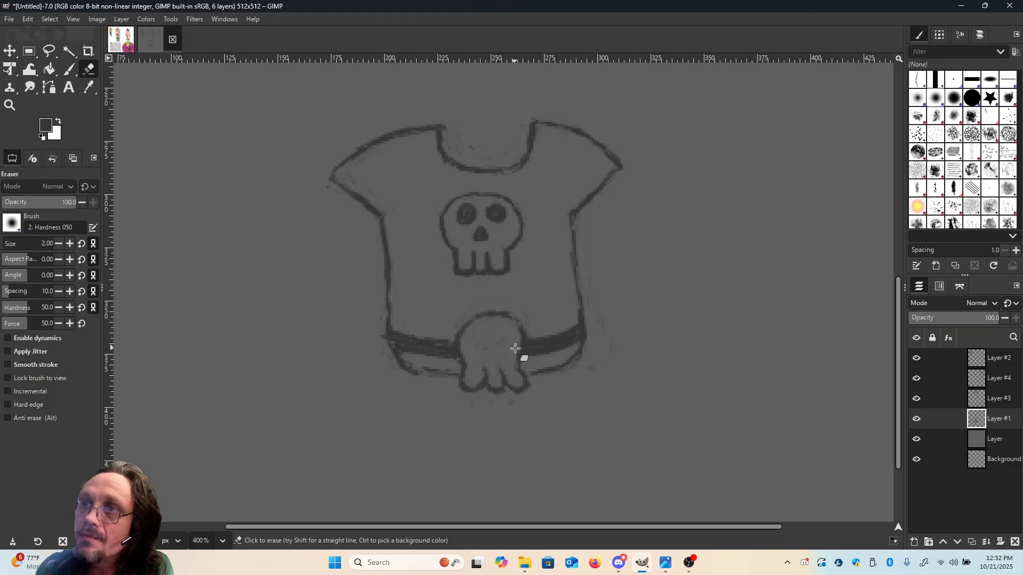
Paint a small nose and two dark oval eye sockets on the skull buckle.
key(p)
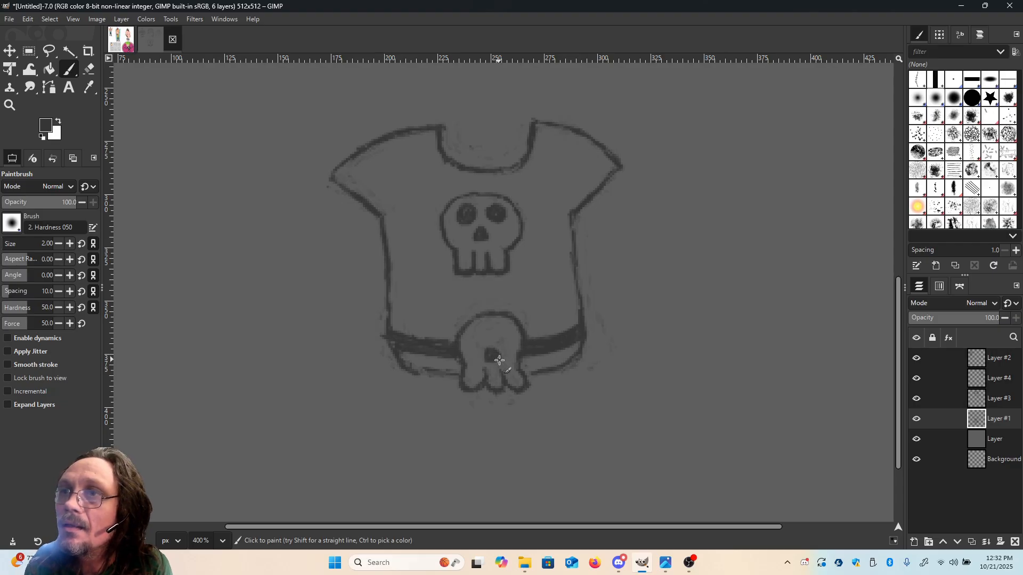
mouse_move(475, 329)
mouse_down()
mouse_move(472, 343)
mouse_move(479, 326)
mouse_move(472, 339)
mouse_move(483, 337)
mouse_up()
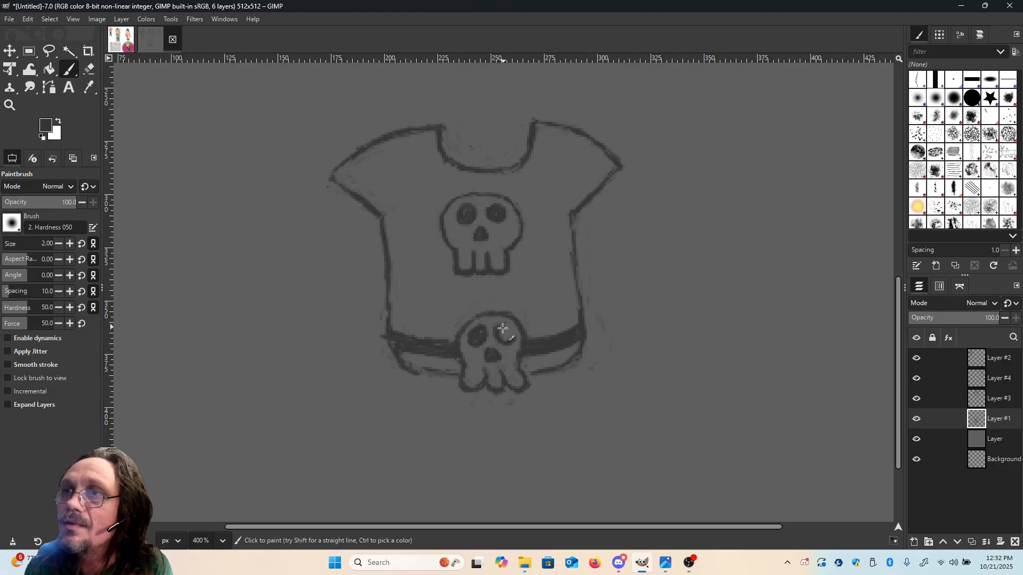
drag(504, 328, 513, 338)
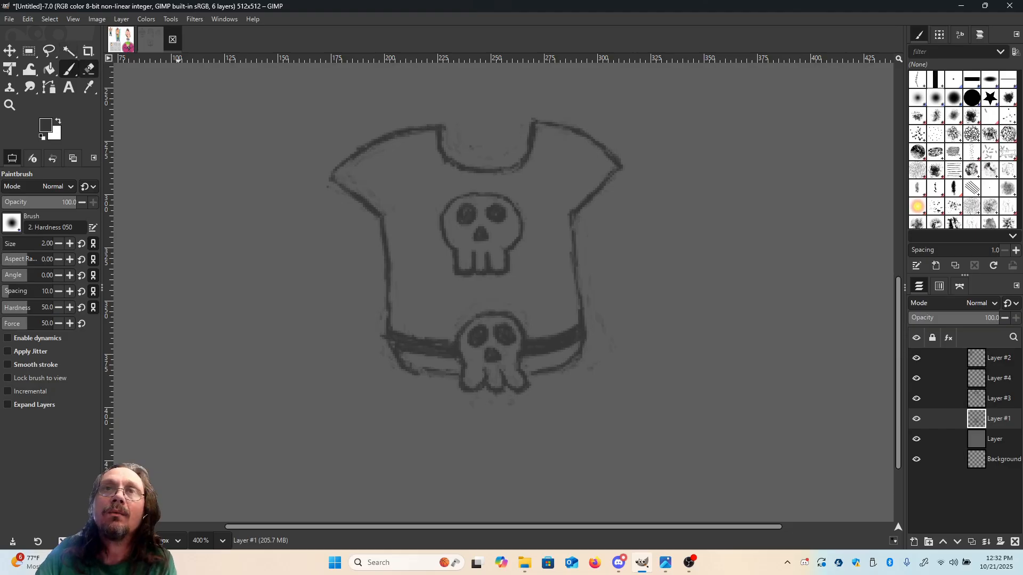
Erase the skull print from the shirt's chest with a size 7 eraser, then reduce the eraser to size 2.
click(89, 69)
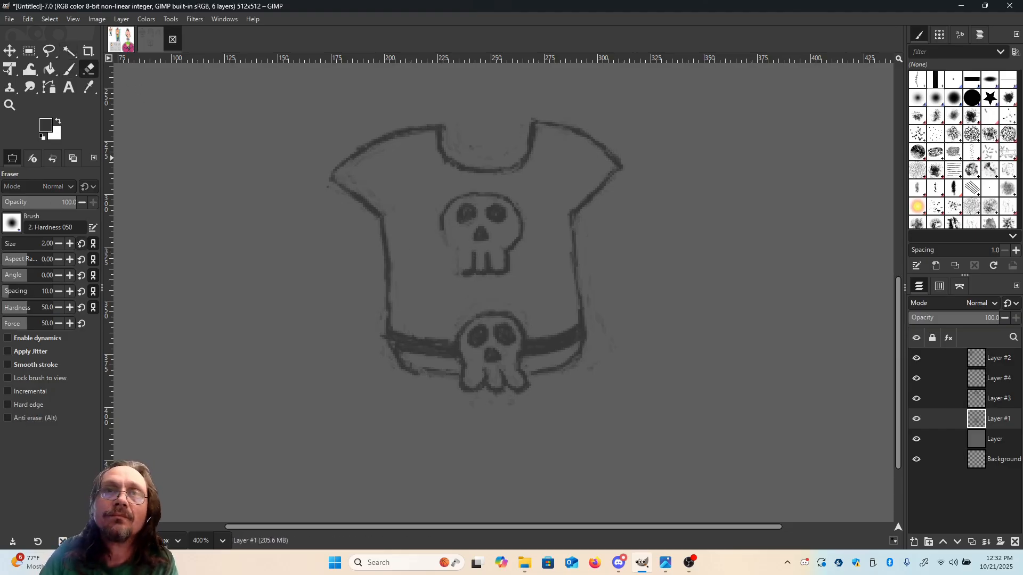
click(69, 244)
click(69, 244)
mouse_move(464, 235)
mouse_down()
mouse_move(440, 249)
mouse_move(457, 201)
mouse_move(446, 223)
mouse_move(477, 193)
mouse_move(463, 218)
mouse_move(497, 210)
mouse_move(477, 198)
mouse_move(517, 207)
mouse_move(487, 221)
mouse_move(504, 215)
mouse_move(521, 225)
mouse_move(499, 226)
mouse_move(525, 235)
mouse_move(512, 249)
mouse_move(502, 244)
mouse_move(499, 274)
mouse_move(455, 273)
mouse_move(492, 239)
mouse_move(469, 233)
mouse_move(472, 282)
mouse_up()
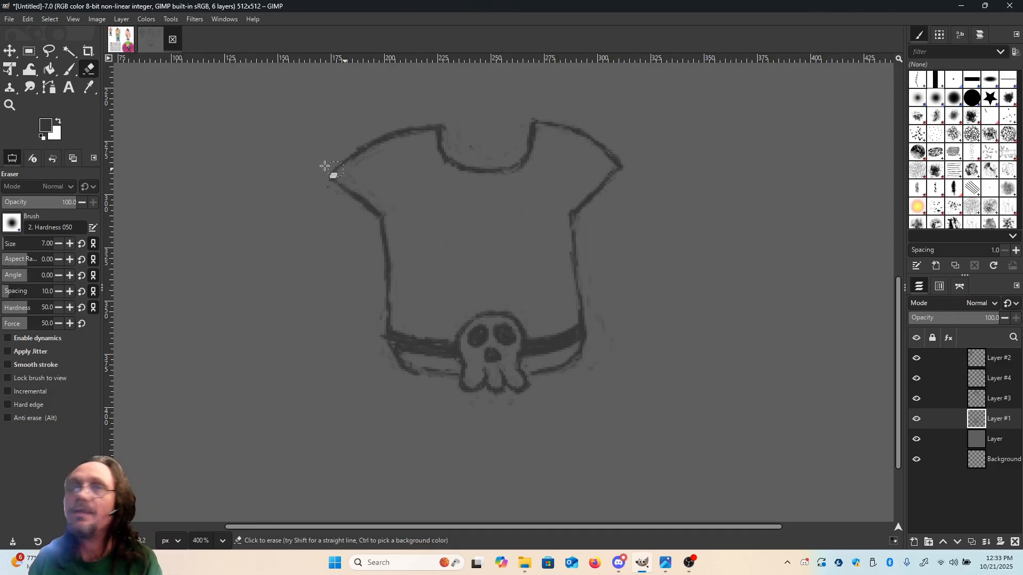
click(59, 244)
click(58, 243)
click(59, 244)
click(59, 244)
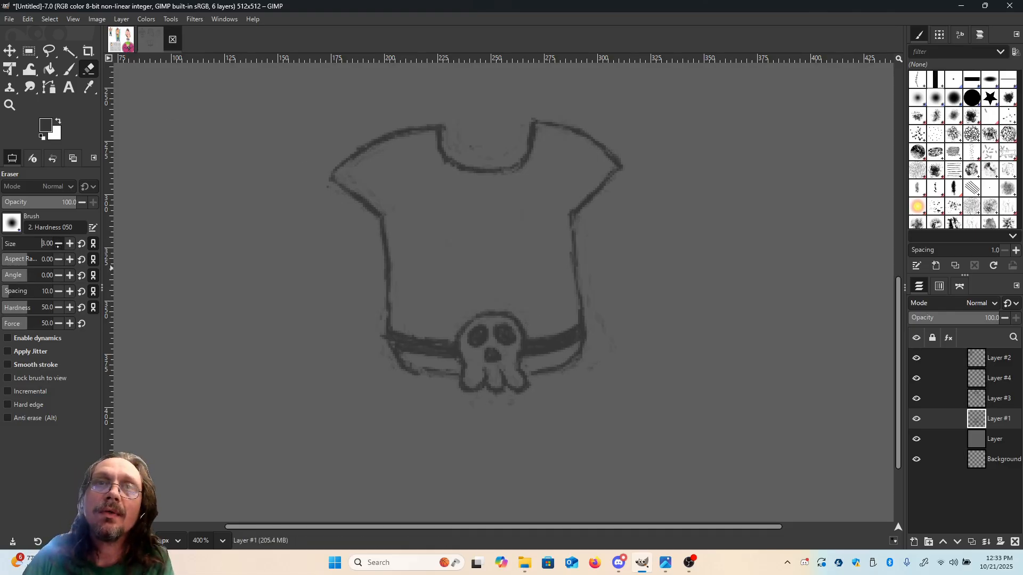
Darken the outline of the skull buckle's dome and repaint the shirt's hem on both sides of the buckle.
click(68, 68)
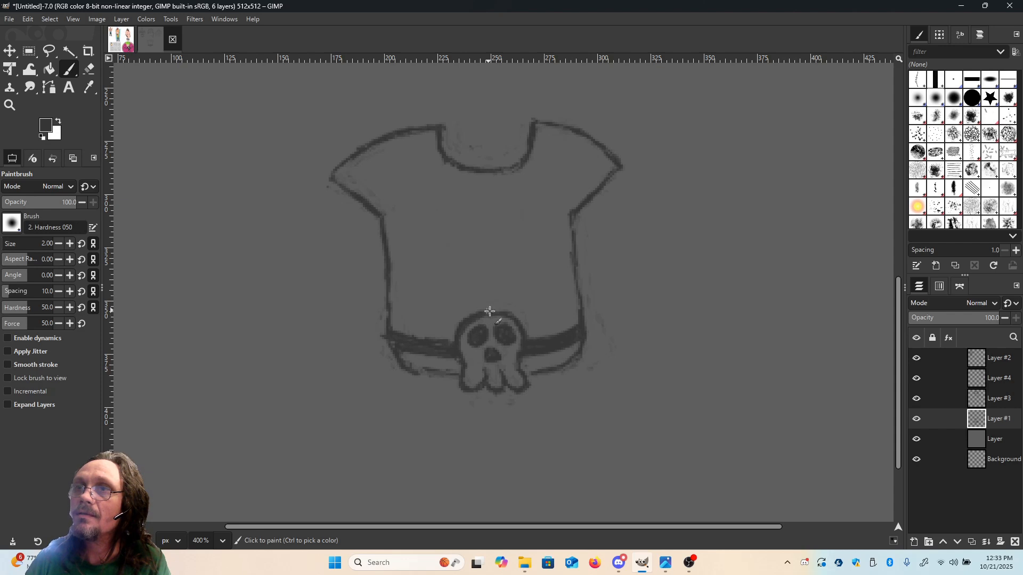
drag(502, 312, 520, 321)
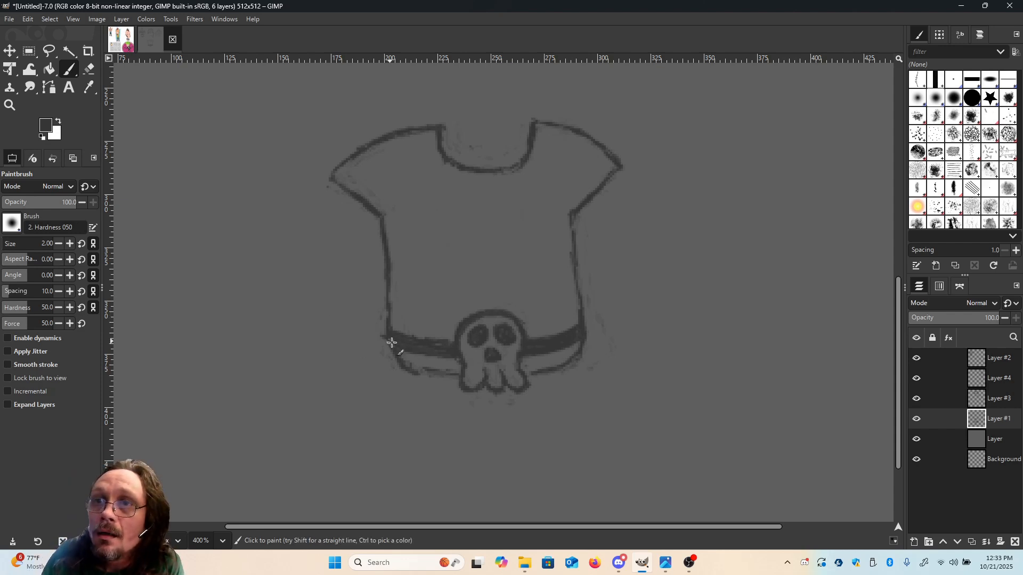
mouse_move(391, 345)
mouse_down()
mouse_move(403, 370)
mouse_move(421, 381)
mouse_move(405, 370)
mouse_move(454, 375)
mouse_up()
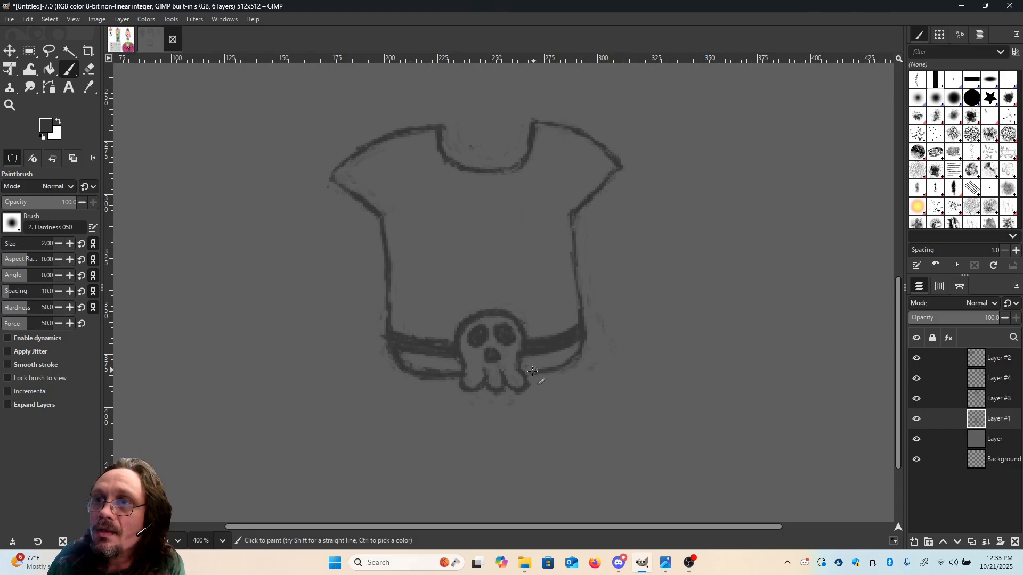
mouse_move(527, 372)
mouse_down()
mouse_move(566, 366)
mouse_move(579, 347)
mouse_up()
Erase the whole skull buckle from the belt with a size 5 eraser.
key(shift+e)
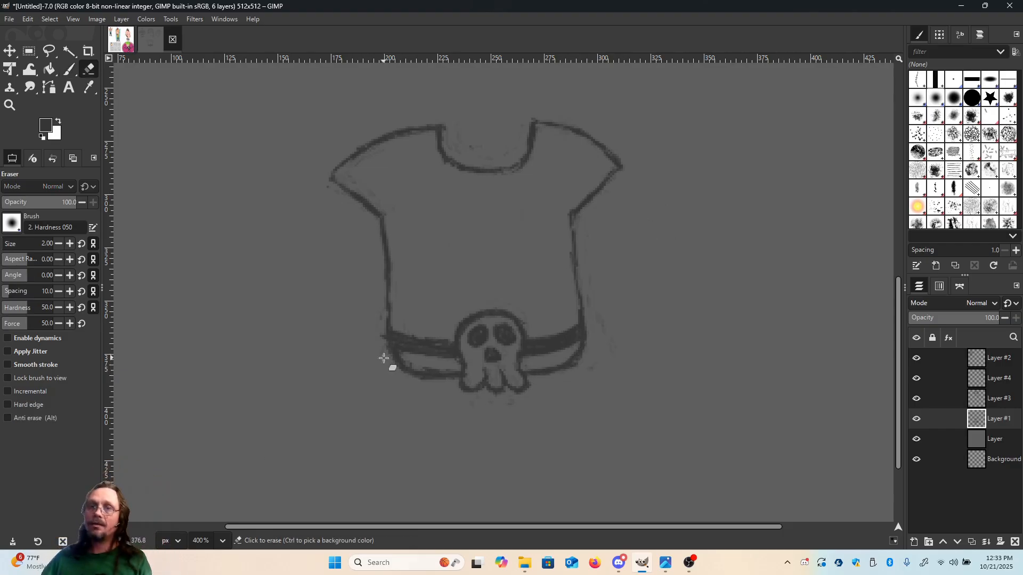
click(223, 541)
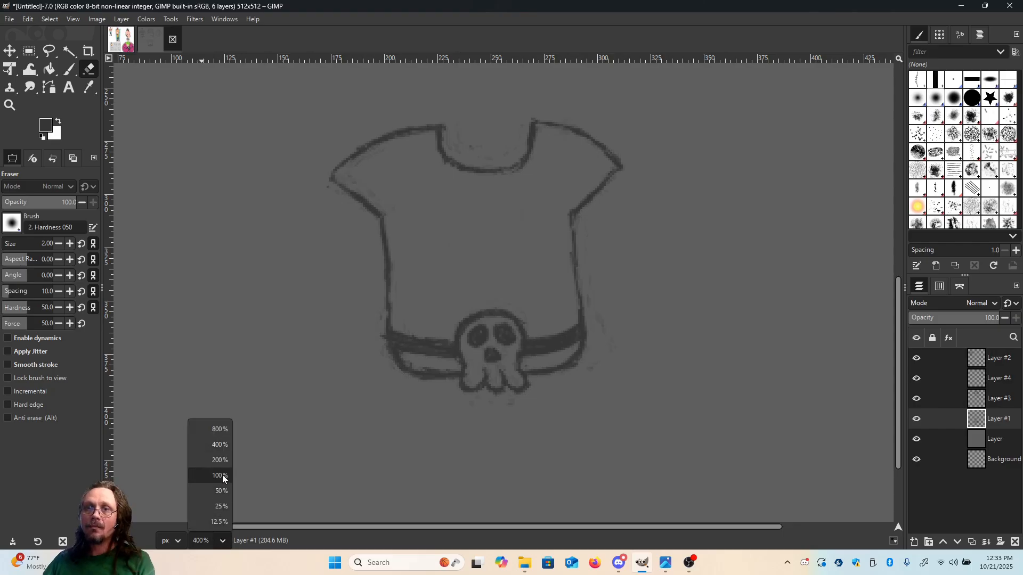
click(221, 476)
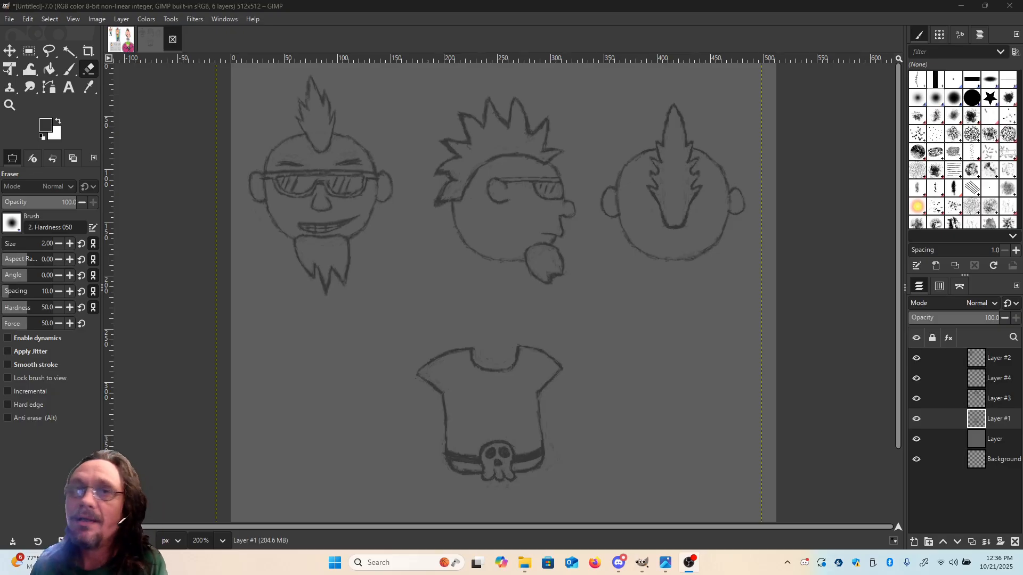
key(p)
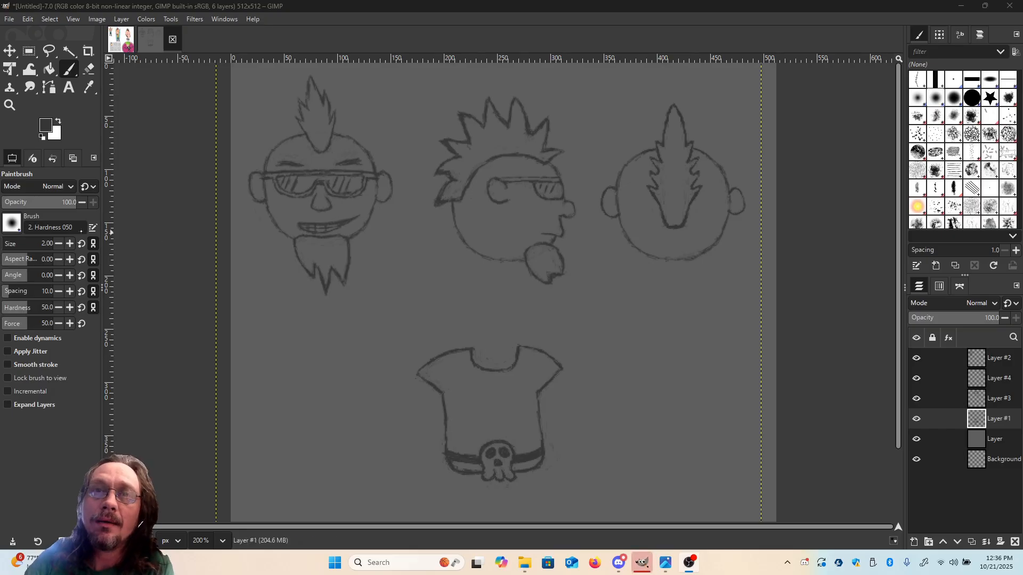
key(shift+e)
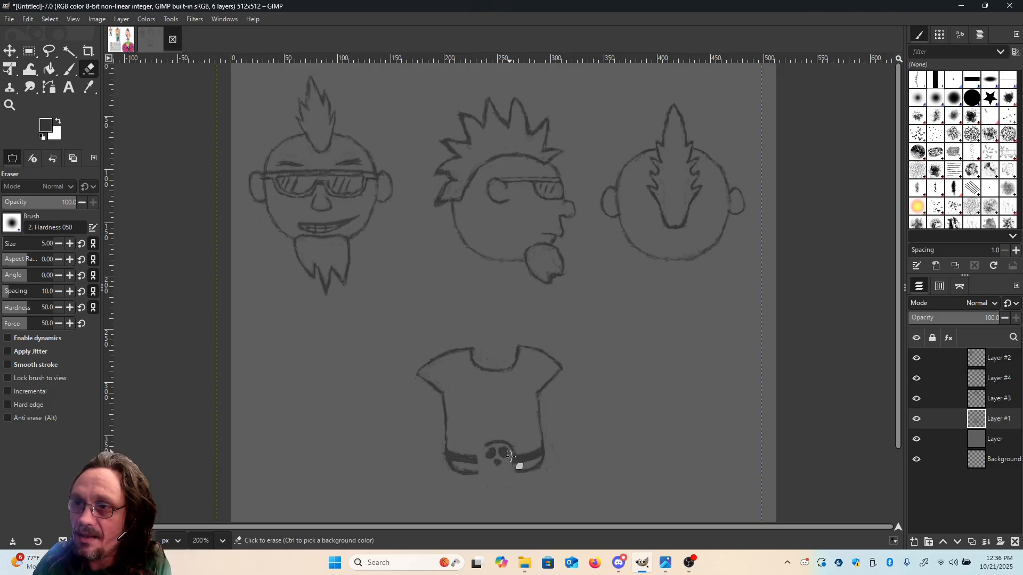
mouse_move(514, 458)
mouse_down()
mouse_move(497, 442)
mouse_move(480, 451)
mouse_move(497, 454)
mouse_up()
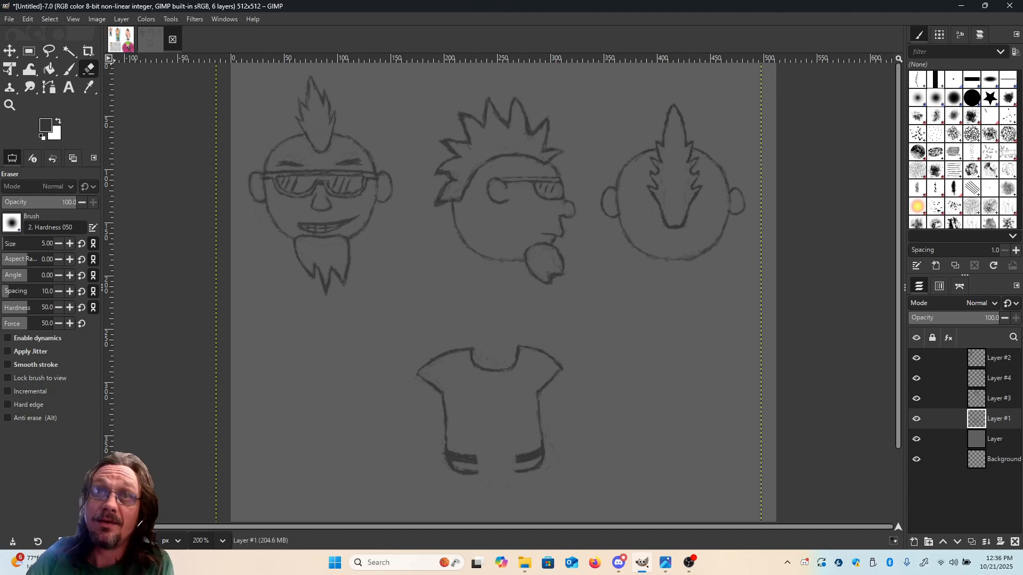
Paint a continuous hem line across the gap left by the buckle and erase the extra hem strokes above it.
click(69, 69)
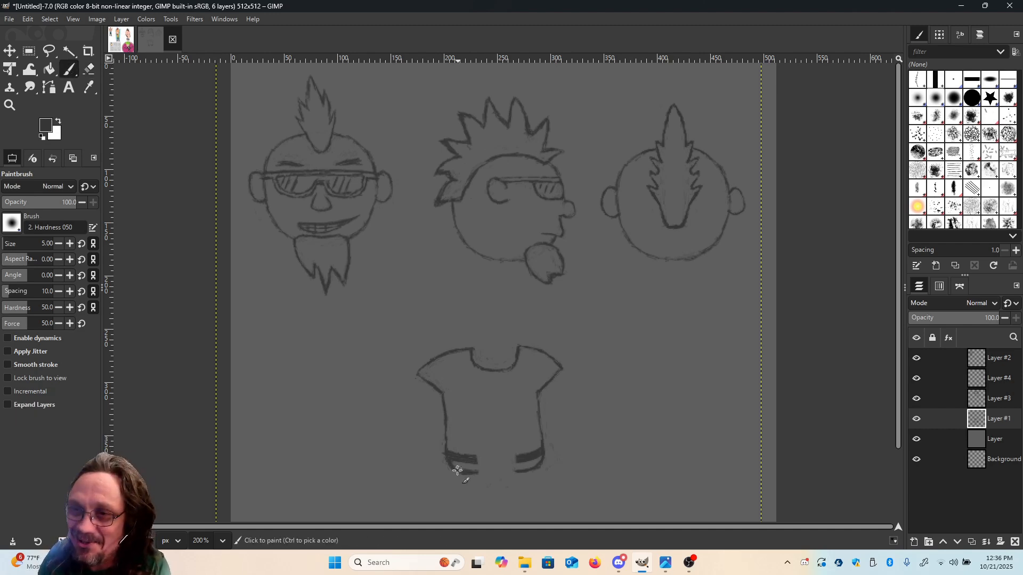
drag(466, 470, 480, 472)
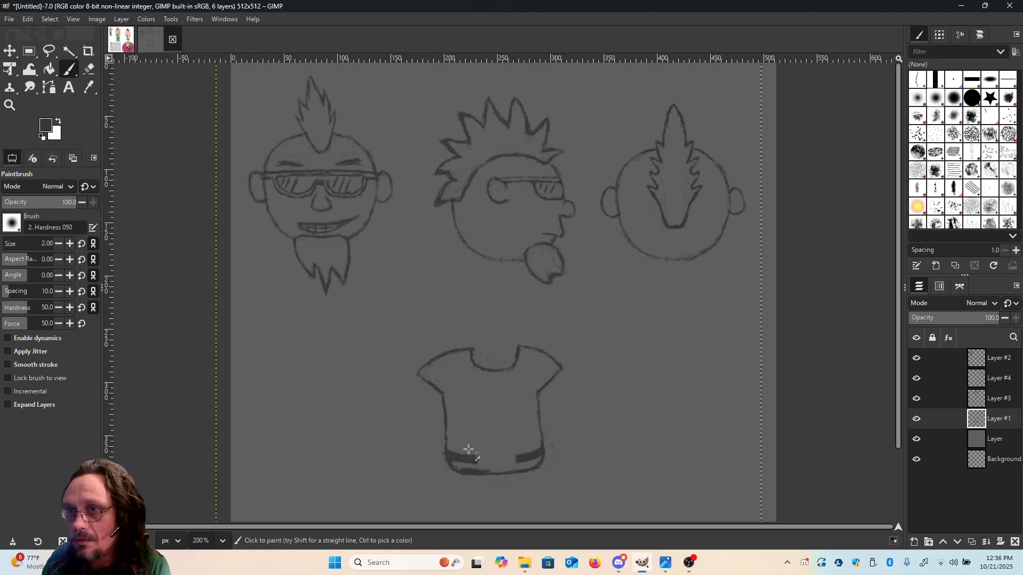
click(89, 68)
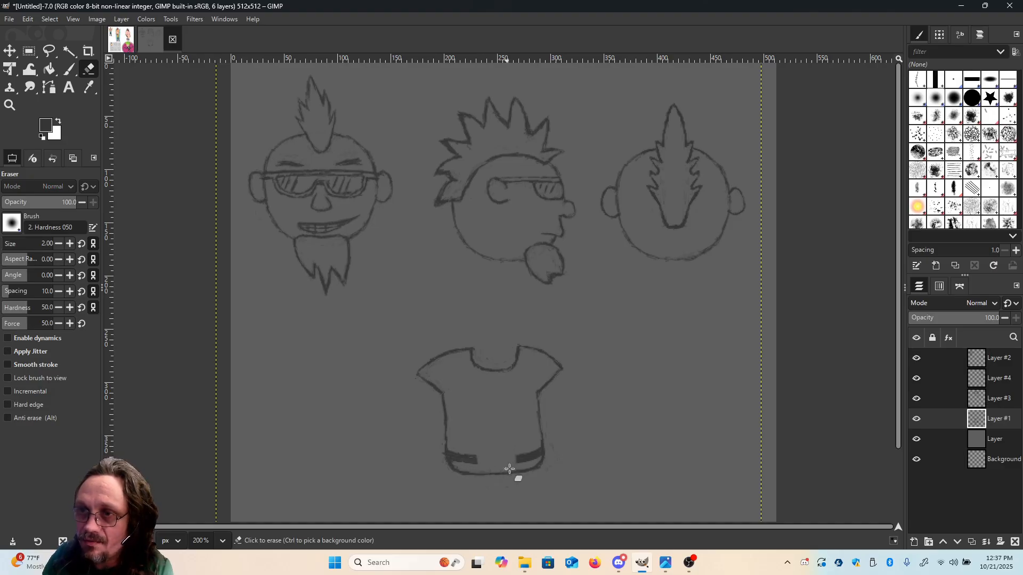
drag(529, 466, 521, 466)
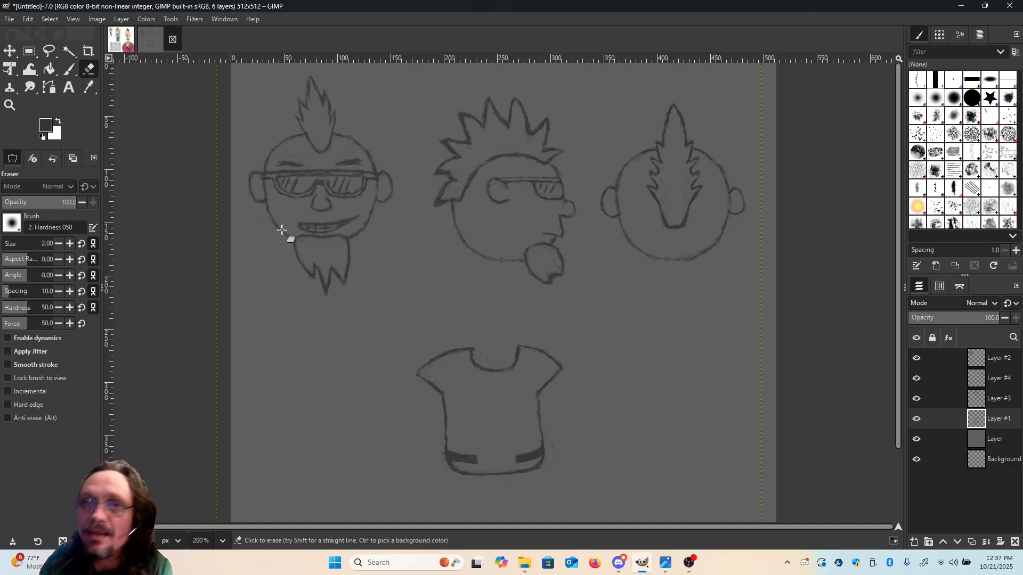
click(69, 69)
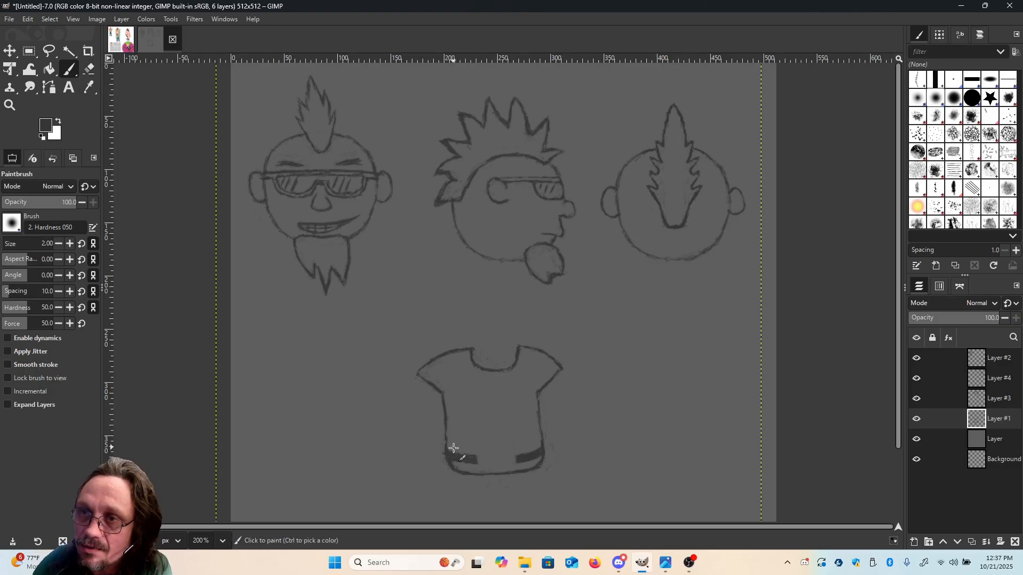
click(526, 450)
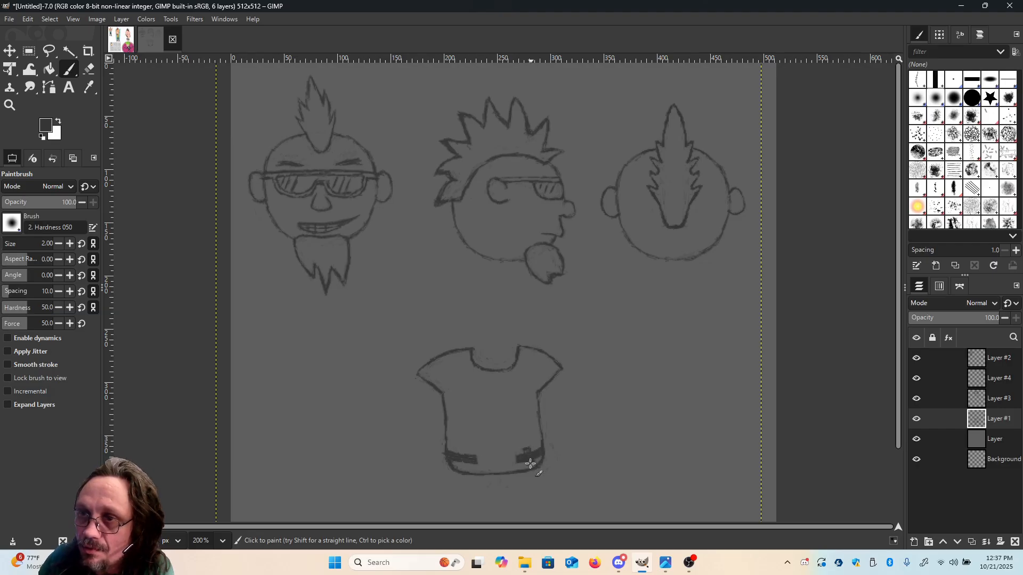
drag(530, 463, 534, 460)
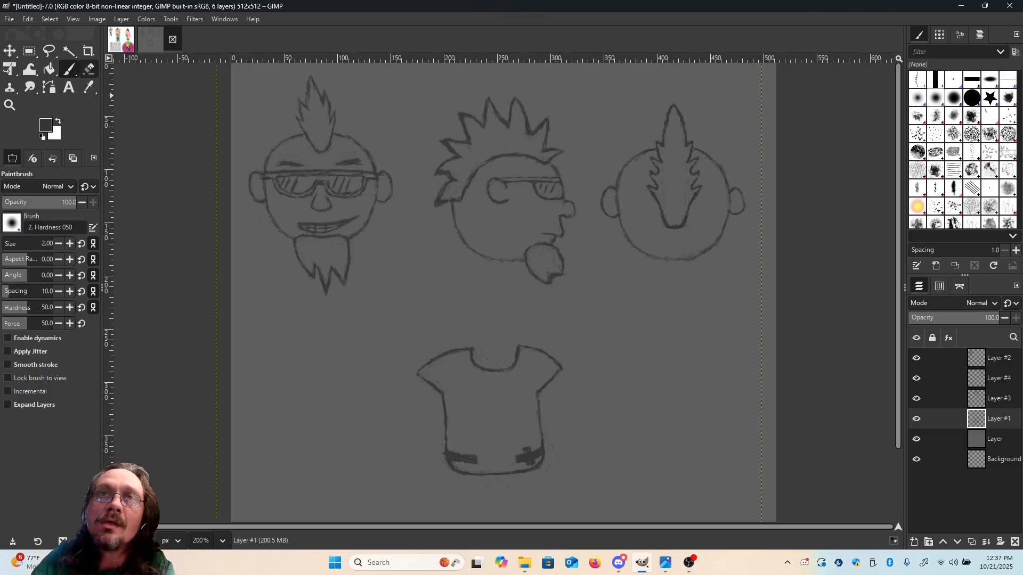
click(89, 69)
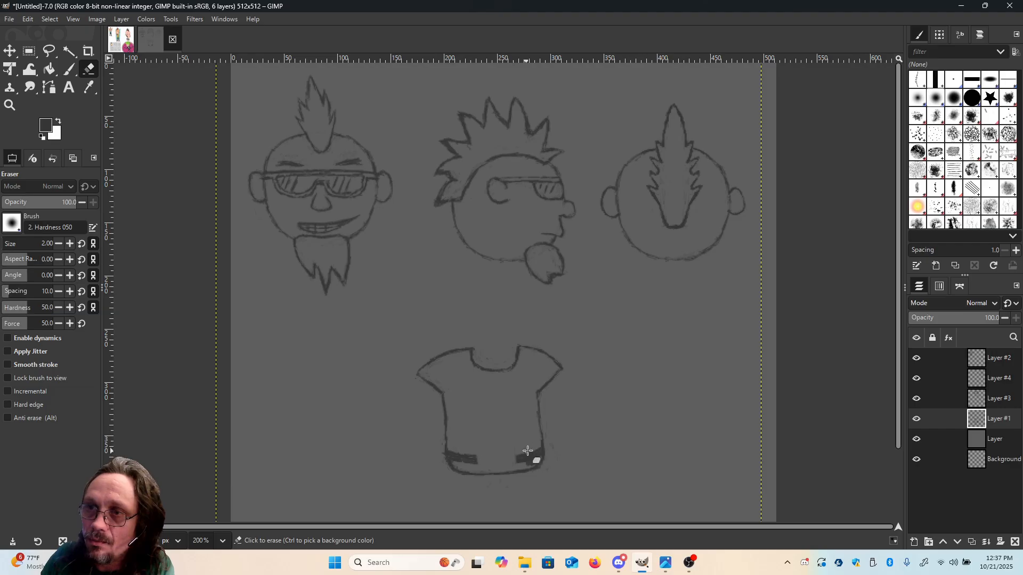
mouse_move(526, 465)
mouse_down()
mouse_move(539, 460)
mouse_move(525, 464)
mouse_up()
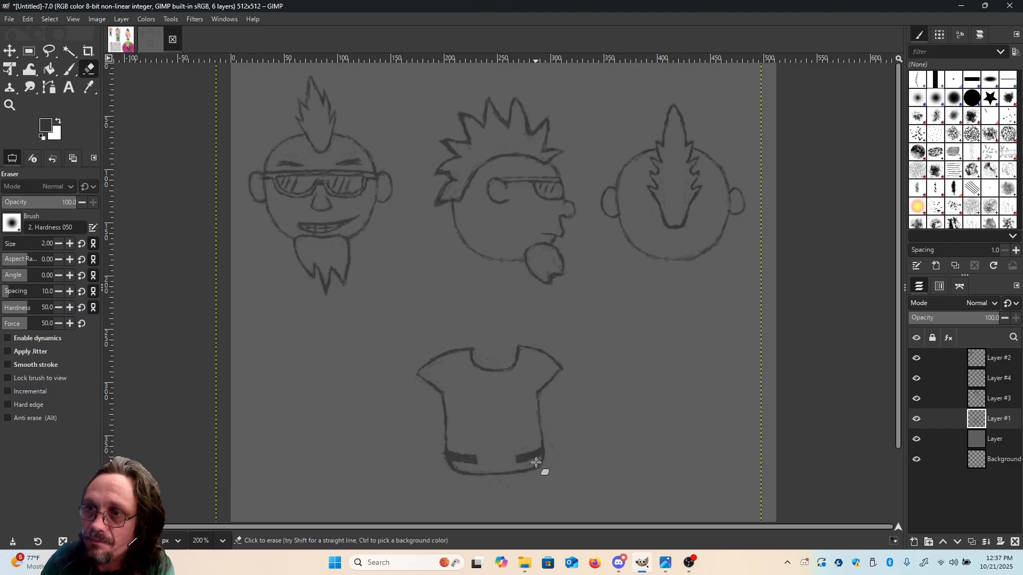
Paint a small rectangular buckle frame in the belt's central gap and trim its rough outer edges with the eraser.
key(p)
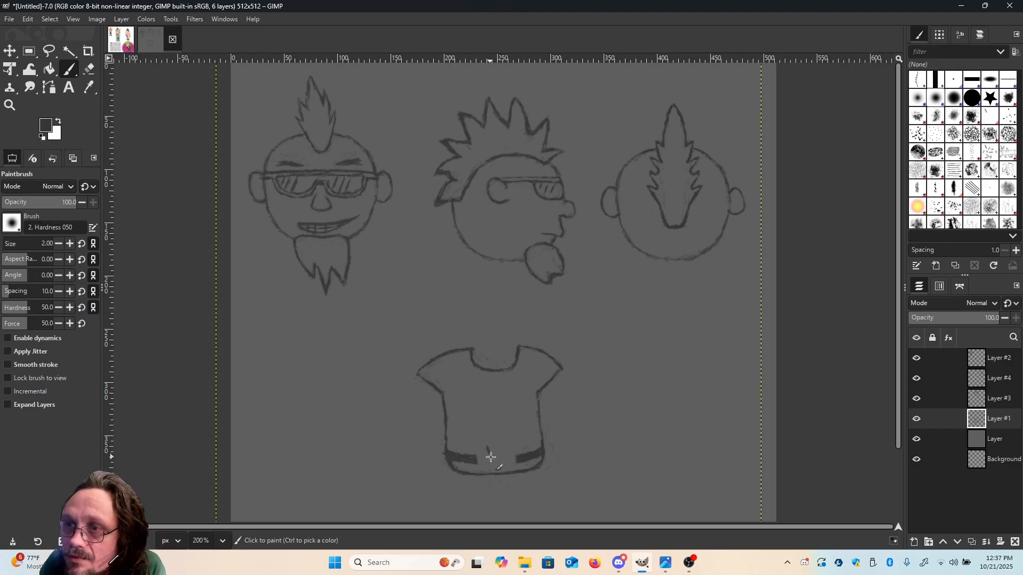
drag(491, 457, 490, 461)
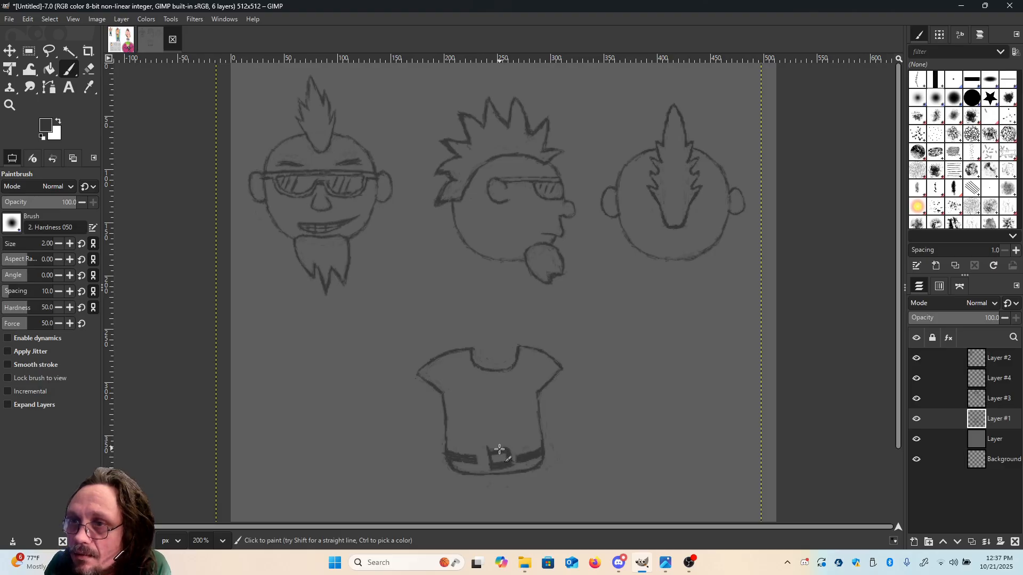
click(89, 69)
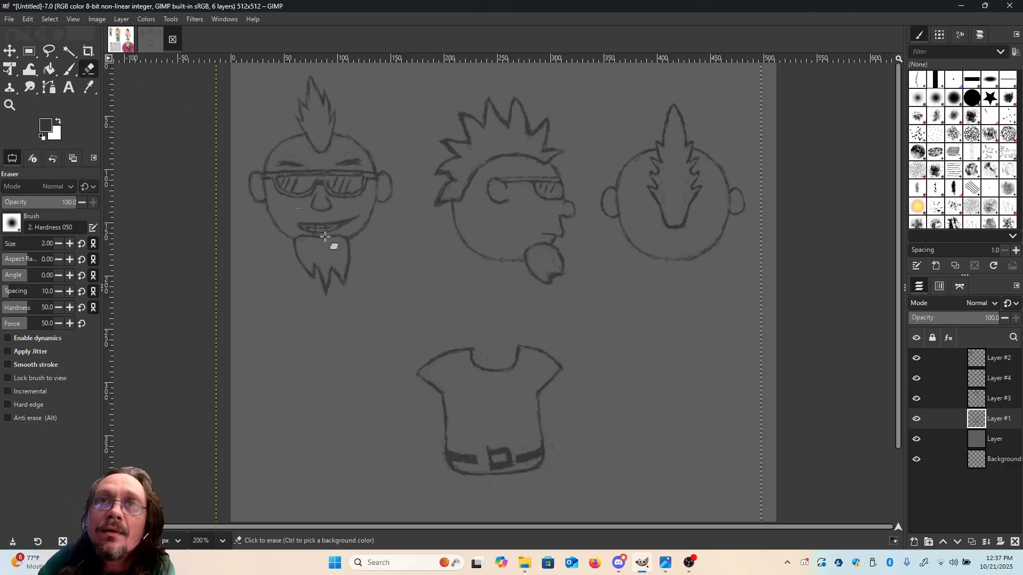
drag(495, 444, 510, 446)
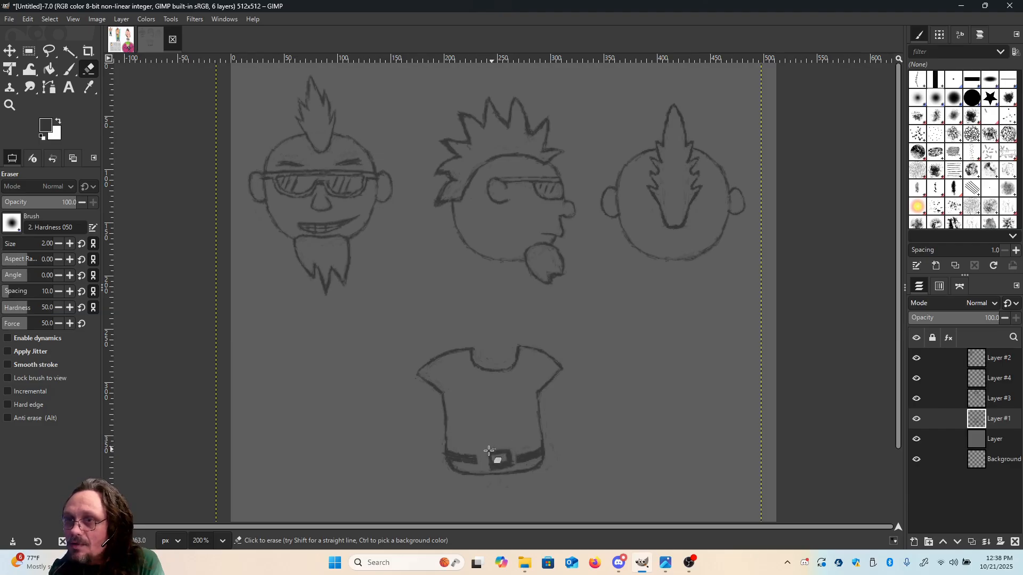
drag(489, 470, 512, 467)
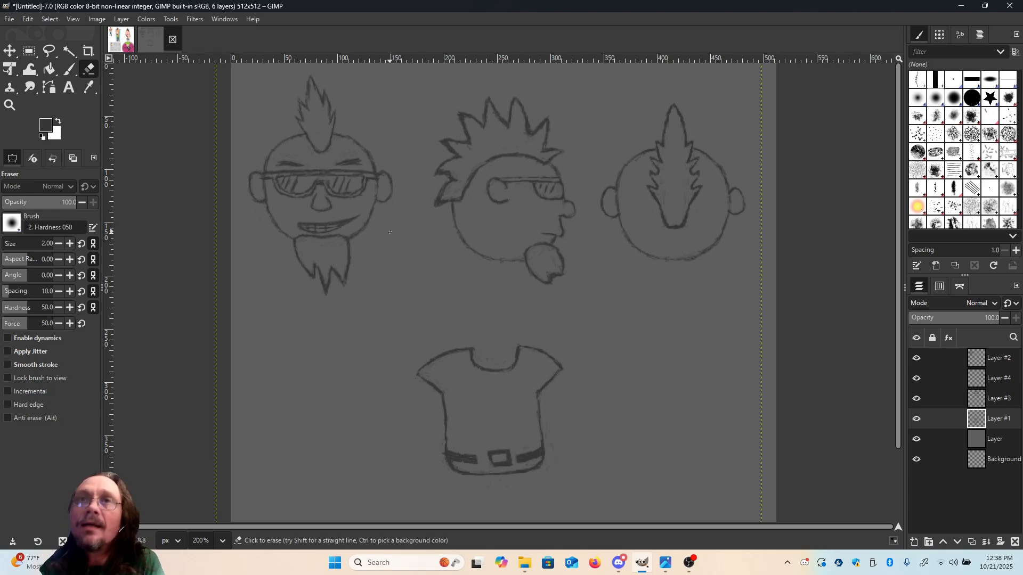
Strengthen the rectangular buckle's outline and extend the belt's right half until it meets the buckle.
key(p)
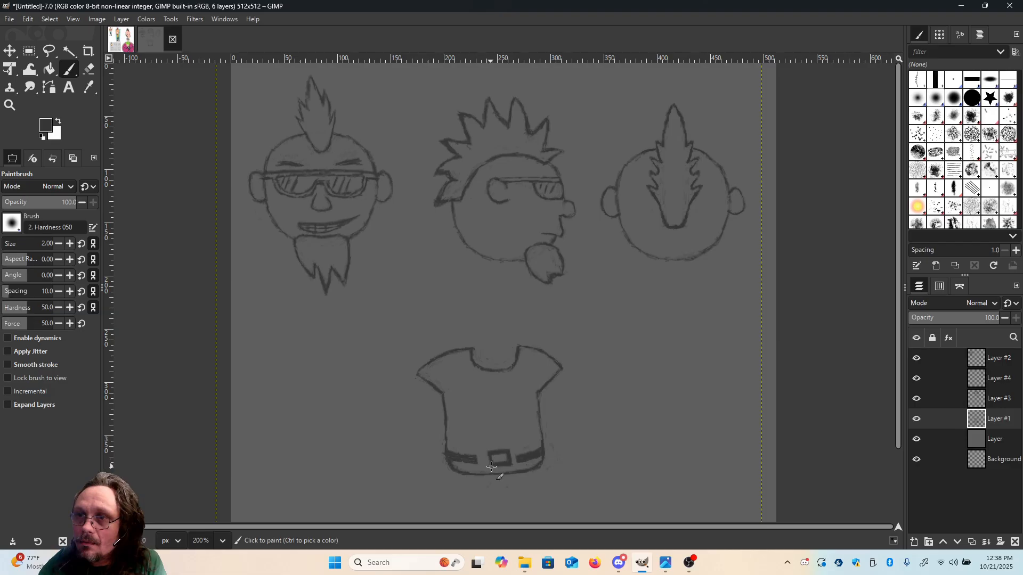
drag(489, 457, 491, 466)
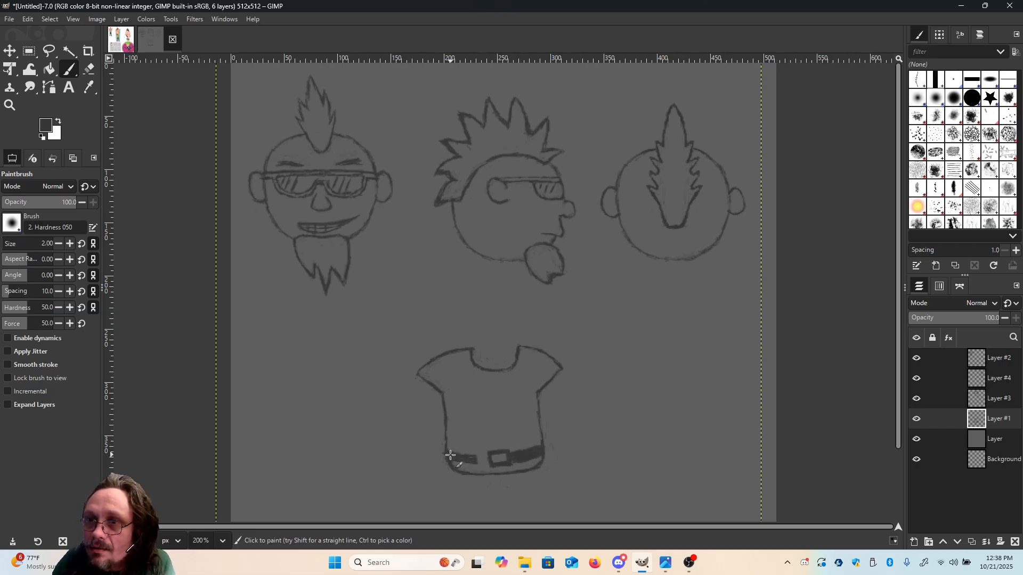
key(shift+e)
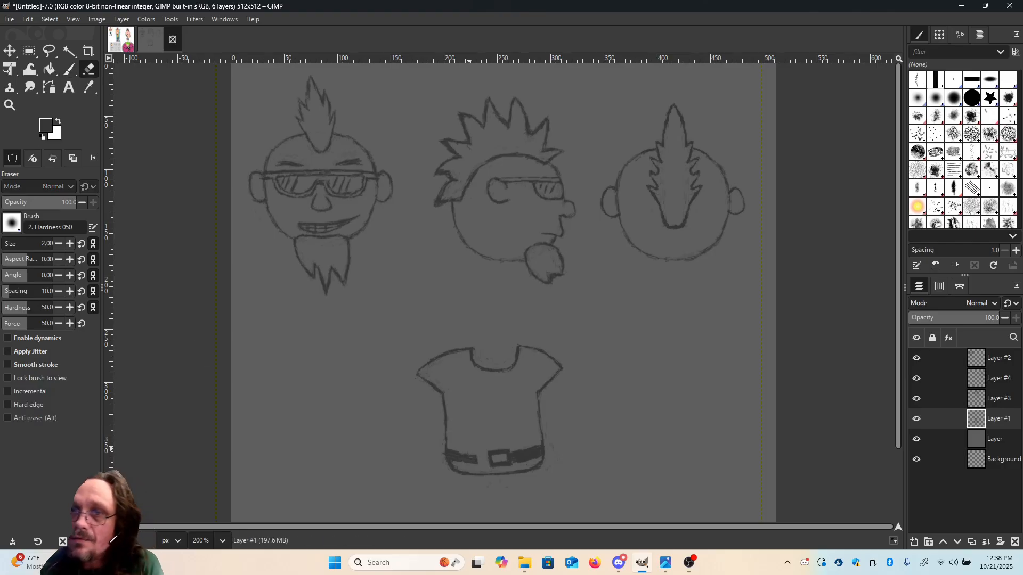
Paint the belt's left half as a solid dark band reaching from the shirt's side to the buckle.
click(220, 541)
click(219, 448)
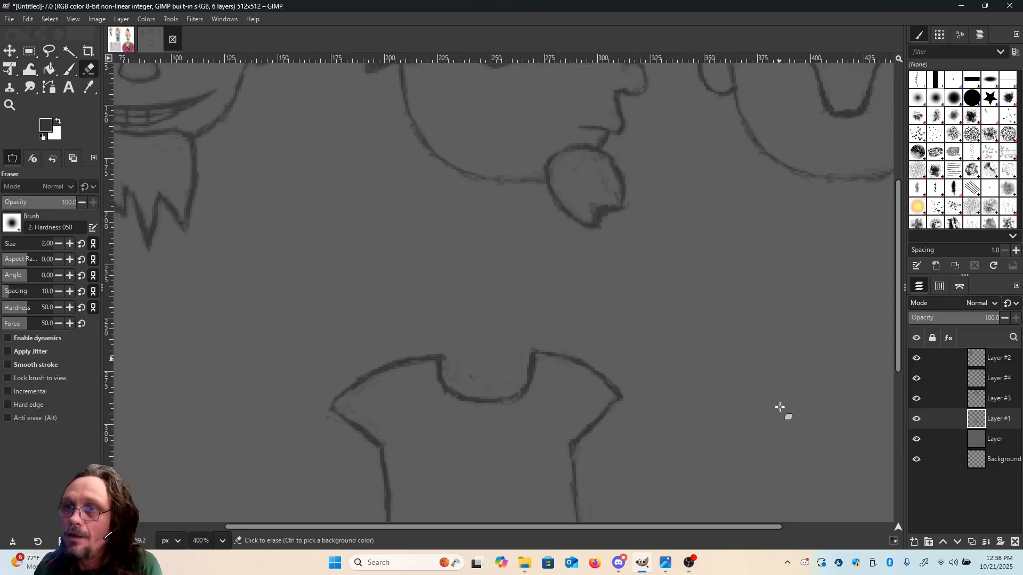
scroll(780, 407, down, 4)
key(p)
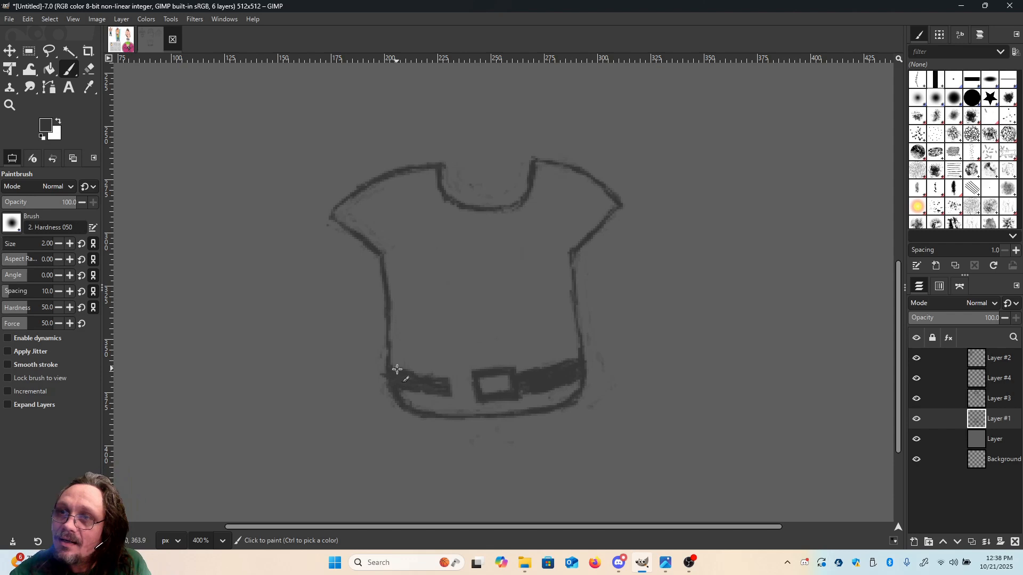
mouse_move(405, 371)
mouse_down()
mouse_move(390, 370)
mouse_move(471, 373)
mouse_move(441, 392)
mouse_move(470, 397)
mouse_move(451, 385)
mouse_move(469, 392)
mouse_move(458, 378)
mouse_up()
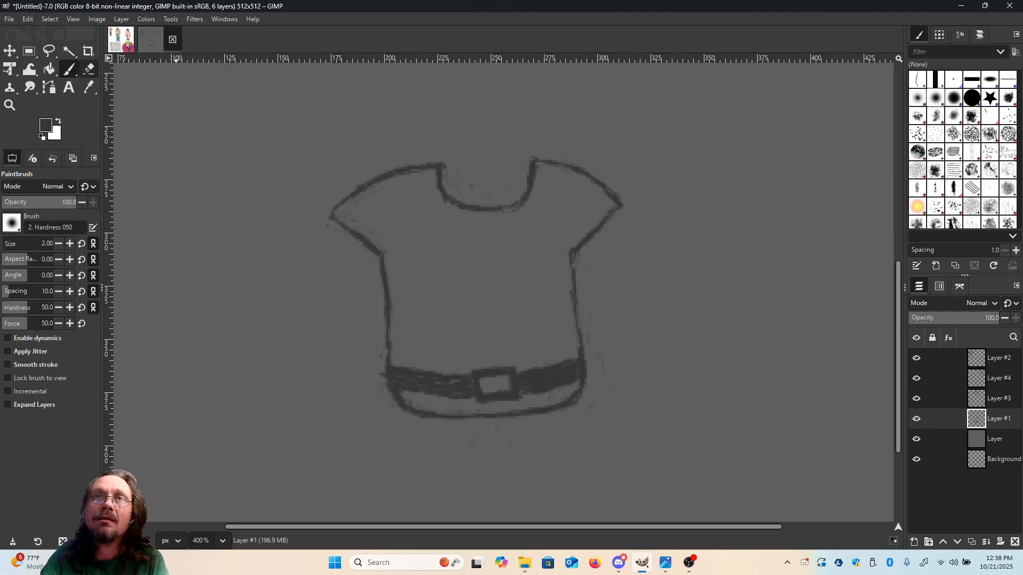
Erase the dark belt band and rectangular buckle inside the shirt outline, enlarging the eraser to 5, and return its size to 2.
click(89, 69)
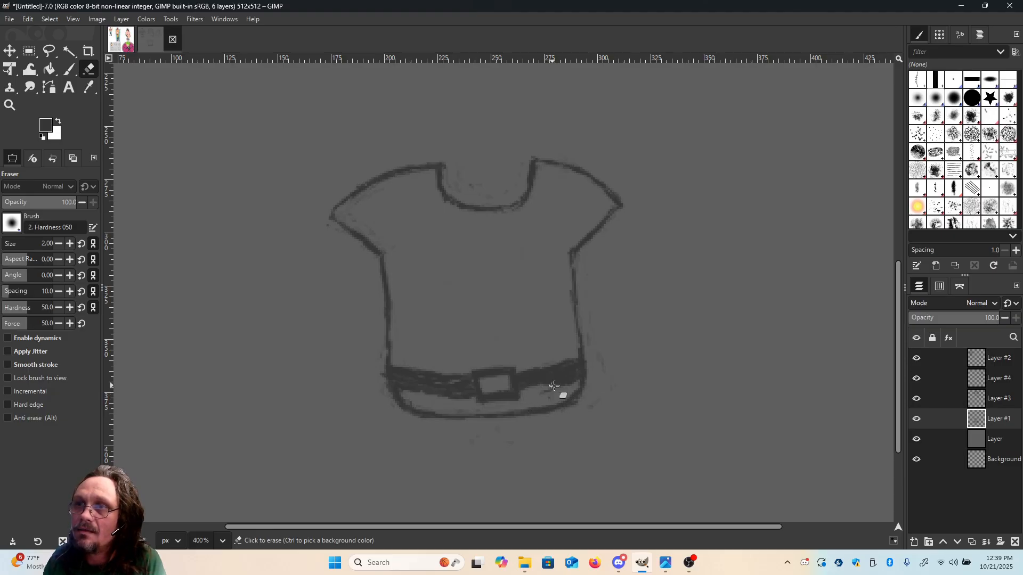
drag(559, 383, 577, 380)
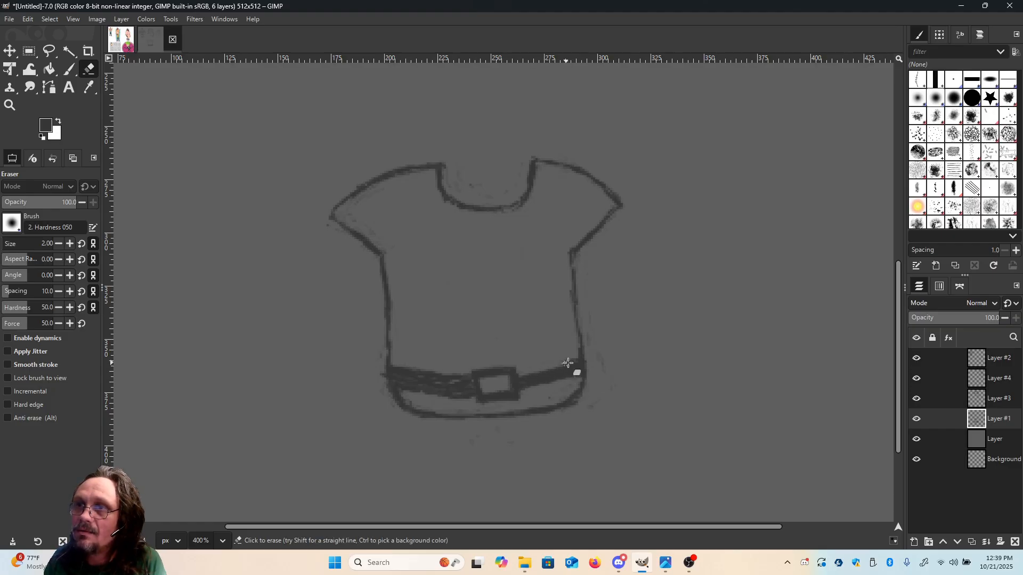
drag(568, 363, 568, 363)
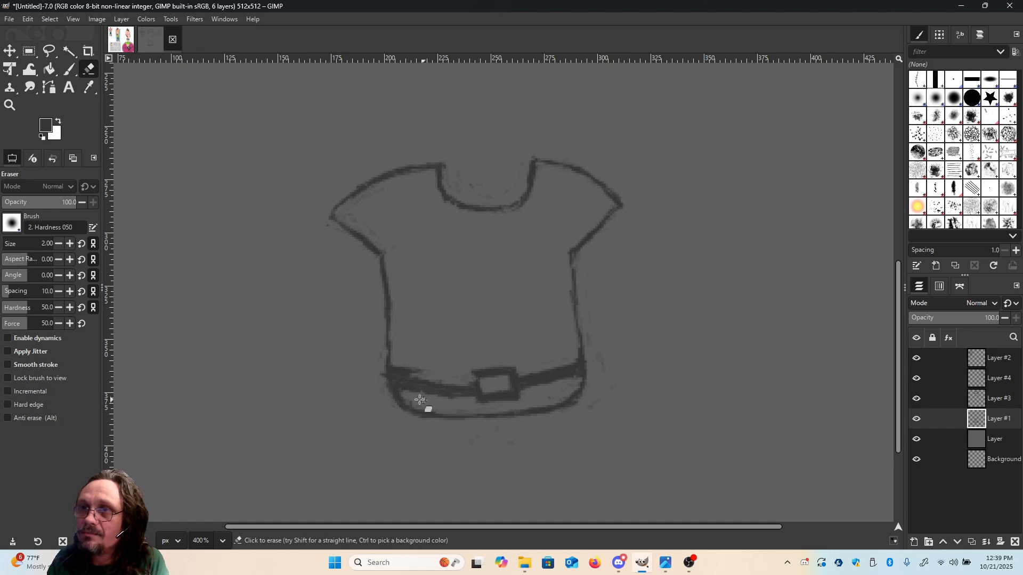
mouse_move(394, 376)
mouse_down()
mouse_move(413, 391)
mouse_move(384, 276)
mouse_move(428, 347)
mouse_move(399, 370)
mouse_move(403, 390)
mouse_move(409, 366)
mouse_move(439, 397)
mouse_up()
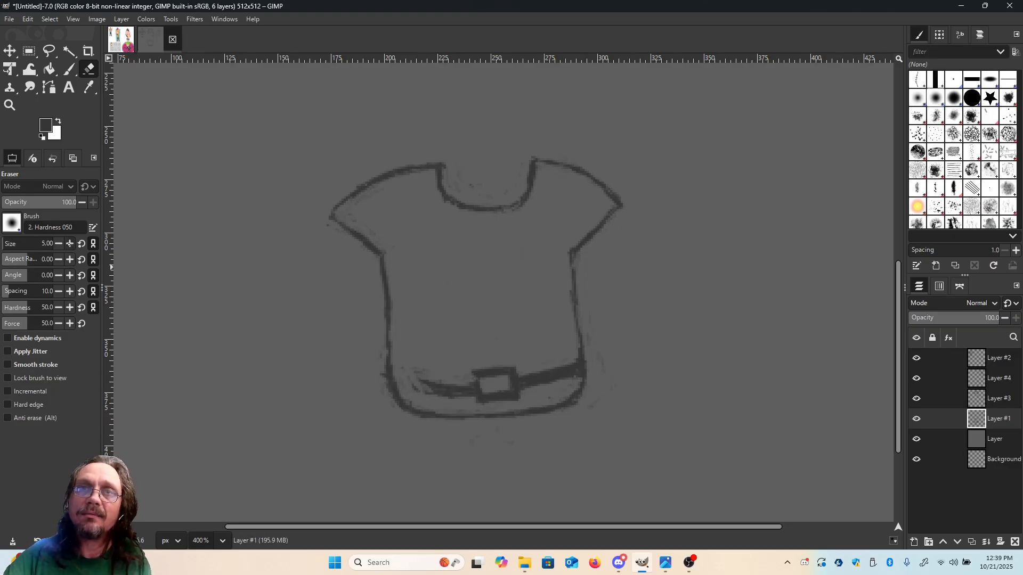
mouse_move(420, 371)
mouse_down()
mouse_move(444, 395)
mouse_move(447, 387)
mouse_move(419, 386)
mouse_move(459, 385)
mouse_move(443, 394)
mouse_move(469, 398)
mouse_move(506, 393)
mouse_move(485, 403)
mouse_move(523, 395)
mouse_move(497, 403)
mouse_move(509, 390)
mouse_move(464, 388)
mouse_move(491, 368)
mouse_move(466, 377)
mouse_move(516, 369)
mouse_move(498, 377)
mouse_move(547, 384)
mouse_move(528, 380)
mouse_move(557, 364)
mouse_move(555, 379)
mouse_move(565, 366)
mouse_move(553, 385)
mouse_move(574, 364)
mouse_move(575, 377)
mouse_move(574, 362)
mouse_move(549, 376)
mouse_up()
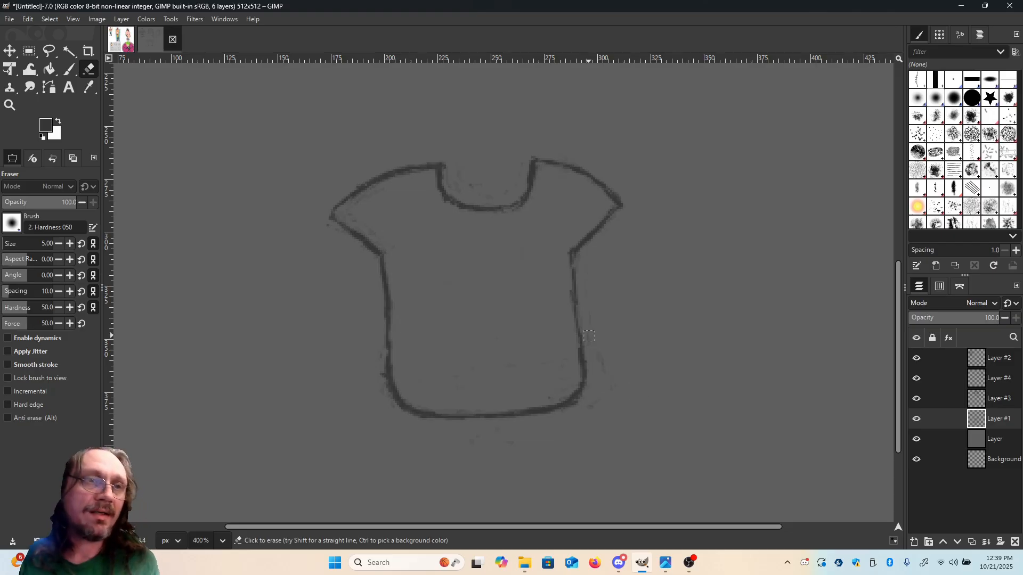
key(bracketleft)
key(bracketleft)
key(bracketleft)
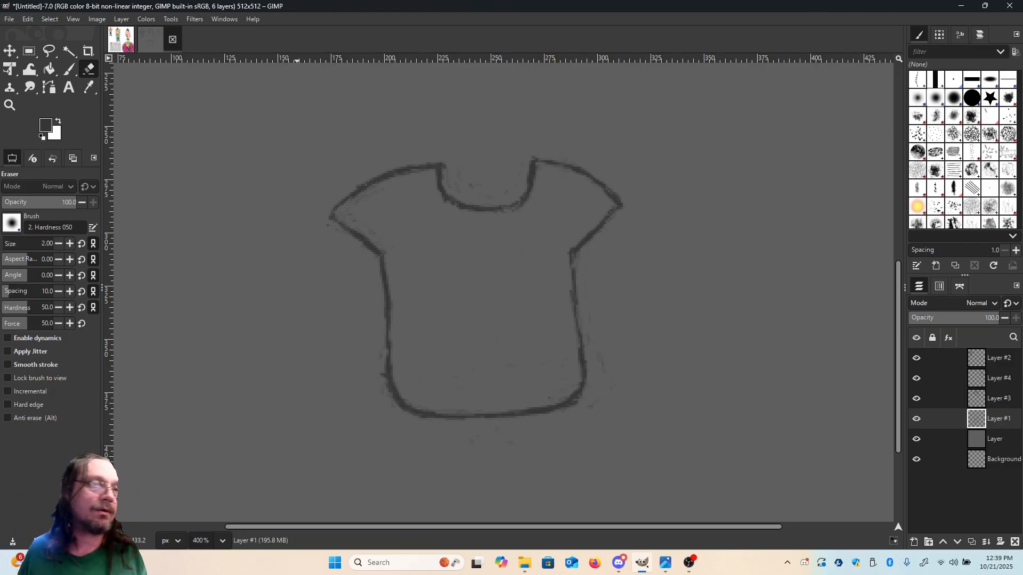
key(alt+Tab)
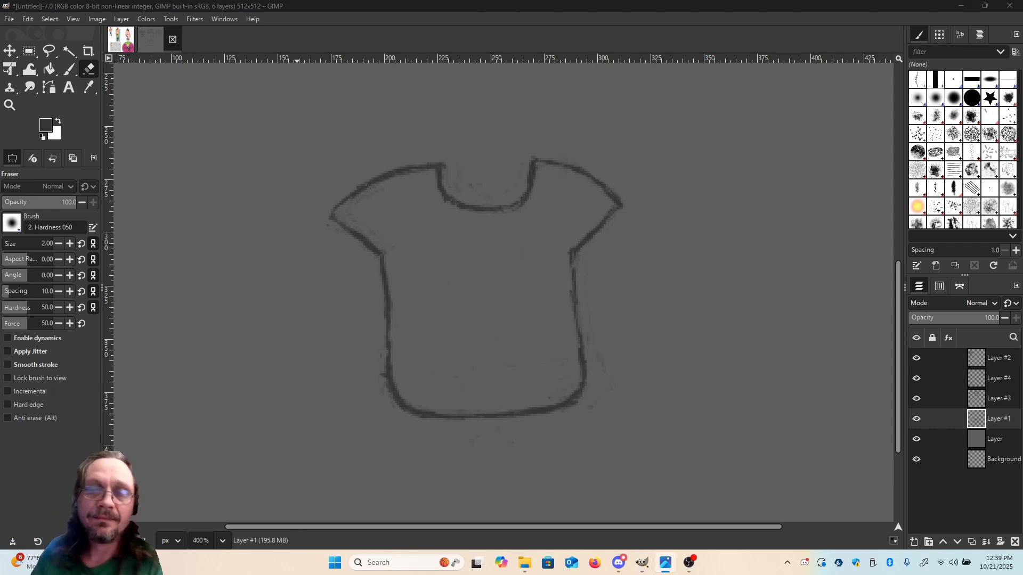
Paint two roughly parallel curved belt lines across the lower shirt from side to side with a size 2 brush.
click(69, 69)
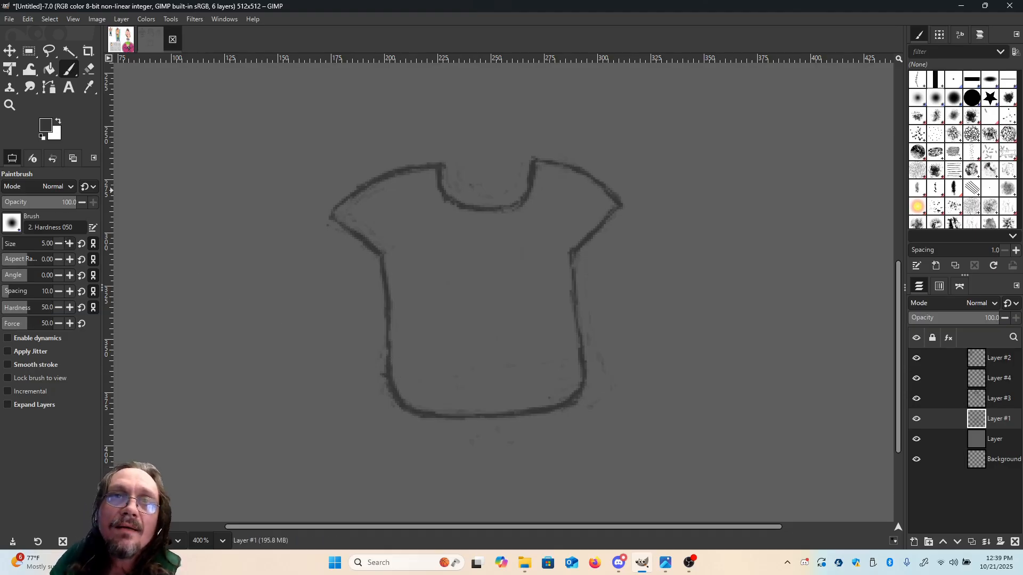
click(58, 244)
click(59, 244)
click(58, 243)
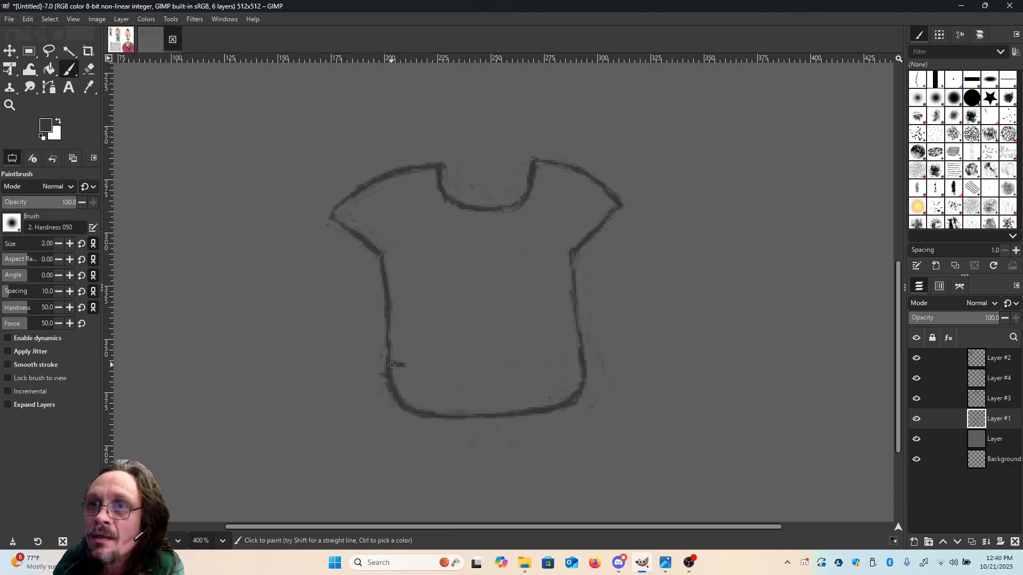
shift+click(432, 365)
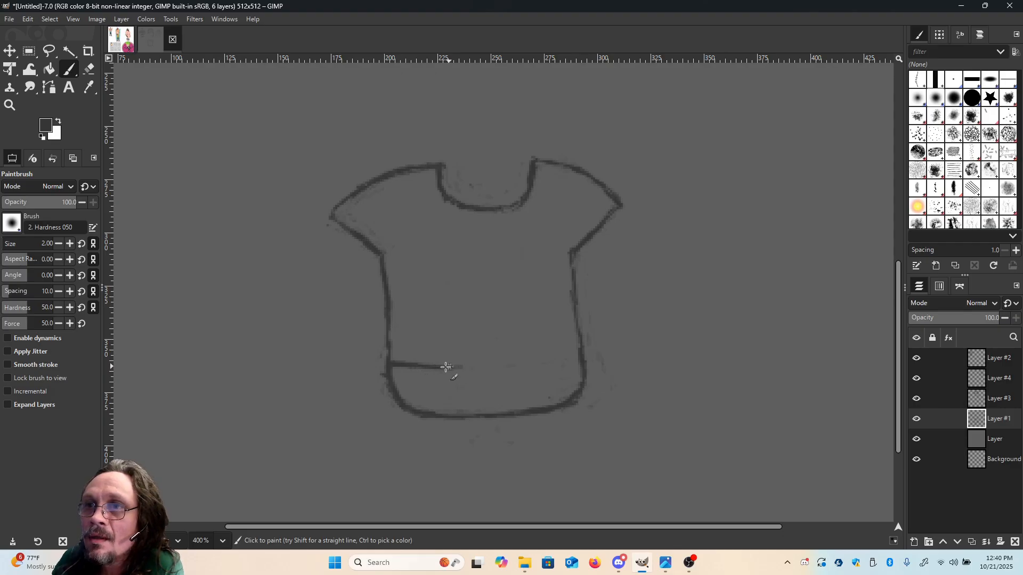
mouse_move(456, 367)
mouse_down()
mouse_move(537, 368)
mouse_move(582, 354)
mouse_up()
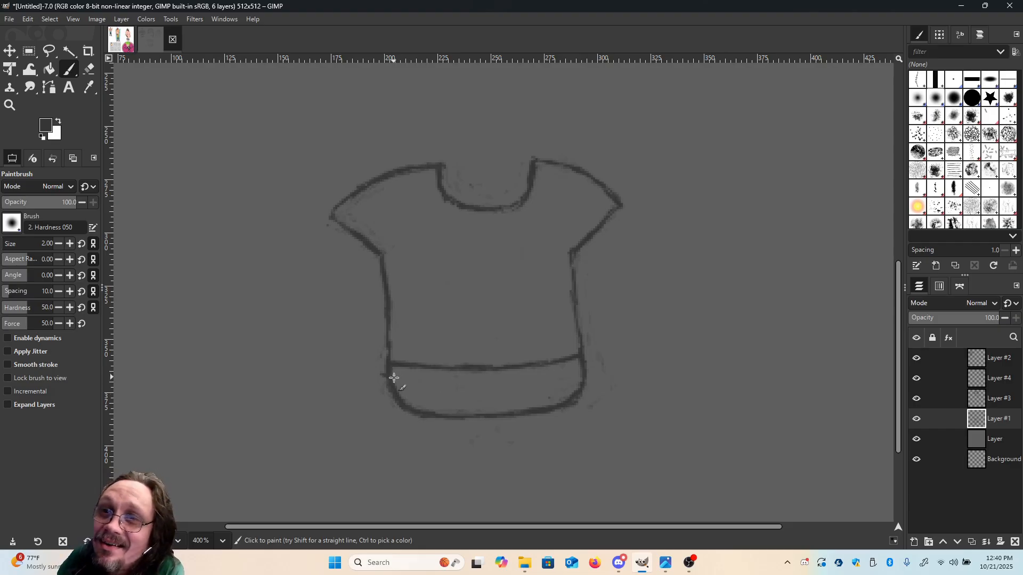
mouse_move(400, 377)
mouse_down()
mouse_move(533, 374)
mouse_move(498, 376)
mouse_move(520, 378)
mouse_move(580, 366)
mouse_up()
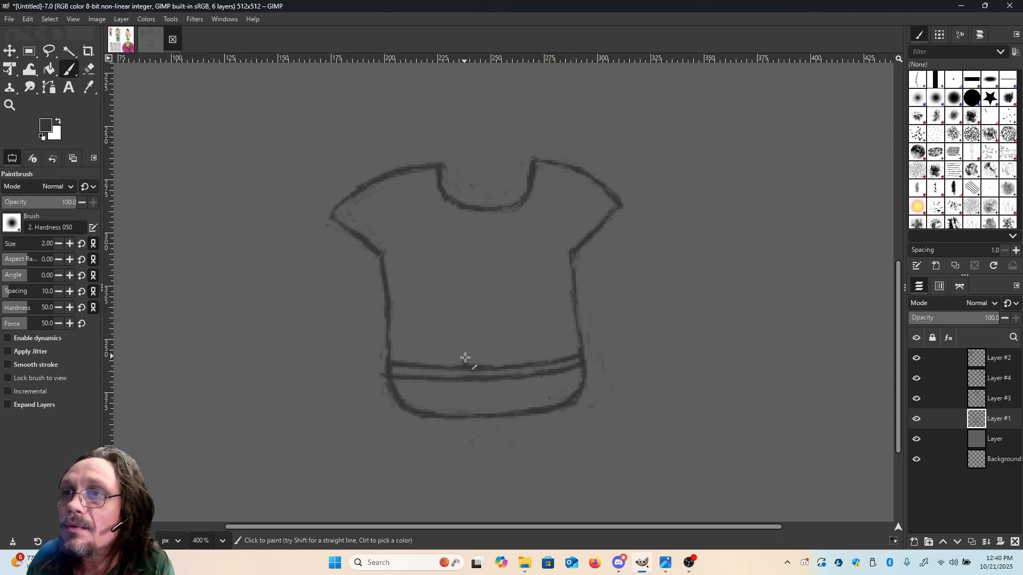
Paint a wide buckle over the belt's centre with two inner verticals, and erase its outer sides and interior to leave a narrow rectangle.
mouse_move(465, 358)
mouse_down()
mouse_move(468, 390)
mouse_move(478, 369)
mouse_move(466, 357)
mouse_move(496, 355)
mouse_move(464, 359)
mouse_move(512, 364)
mouse_up()
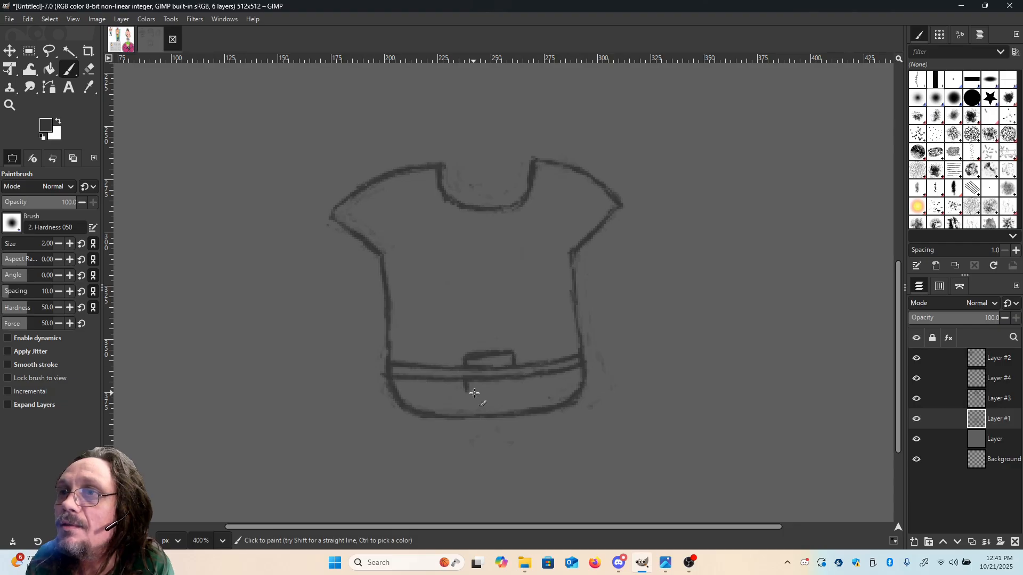
mouse_move(473, 393)
mouse_down()
mouse_move(468, 387)
mouse_move(497, 391)
mouse_up()
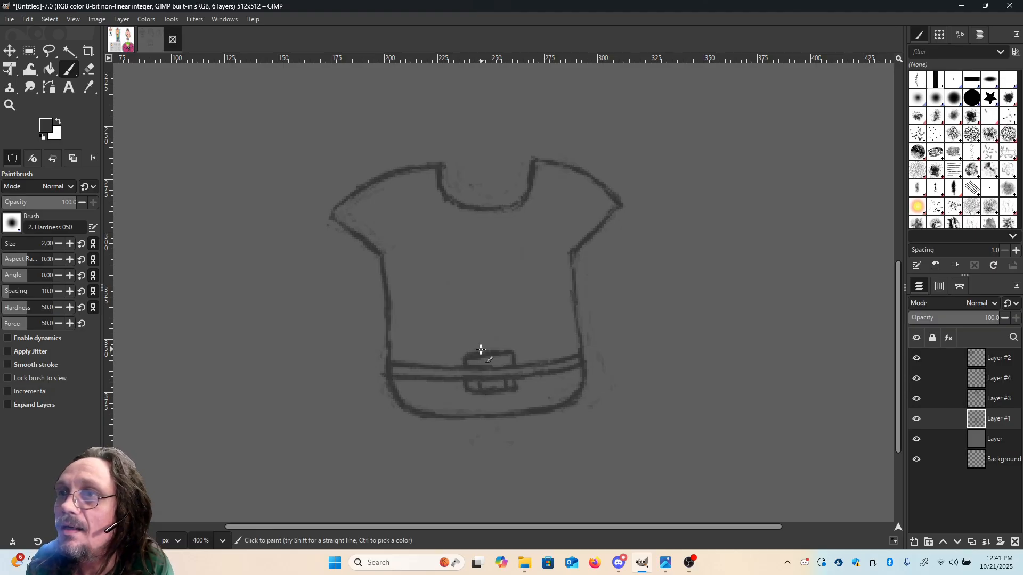
drag(479, 359, 504, 364)
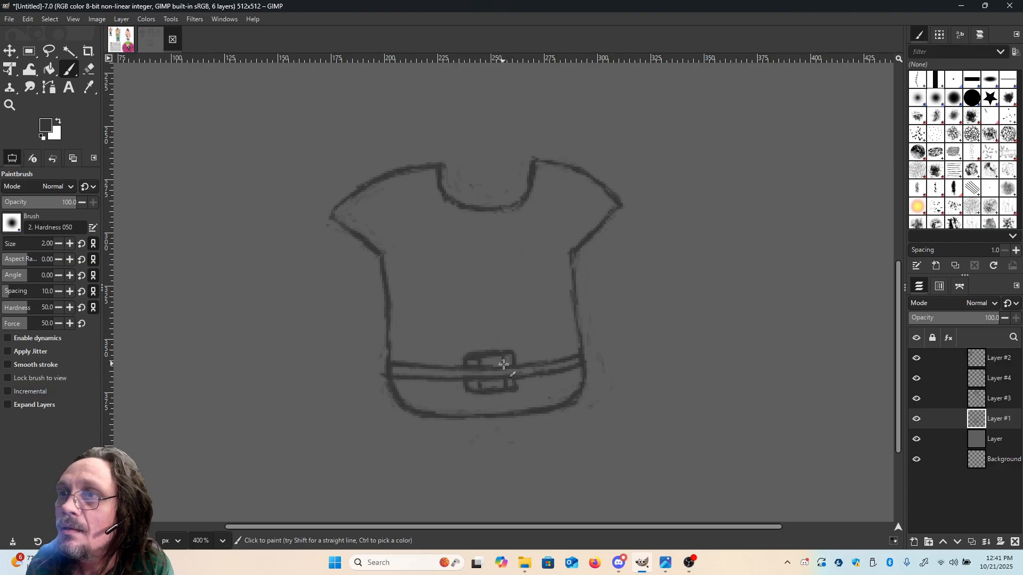
click(89, 69)
mouse_move(469, 352)
mouse_down()
mouse_move(482, 363)
mouse_move(463, 358)
mouse_move(475, 356)
mouse_move(472, 392)
mouse_move(461, 388)
mouse_move(516, 392)
mouse_move(514, 346)
mouse_up()
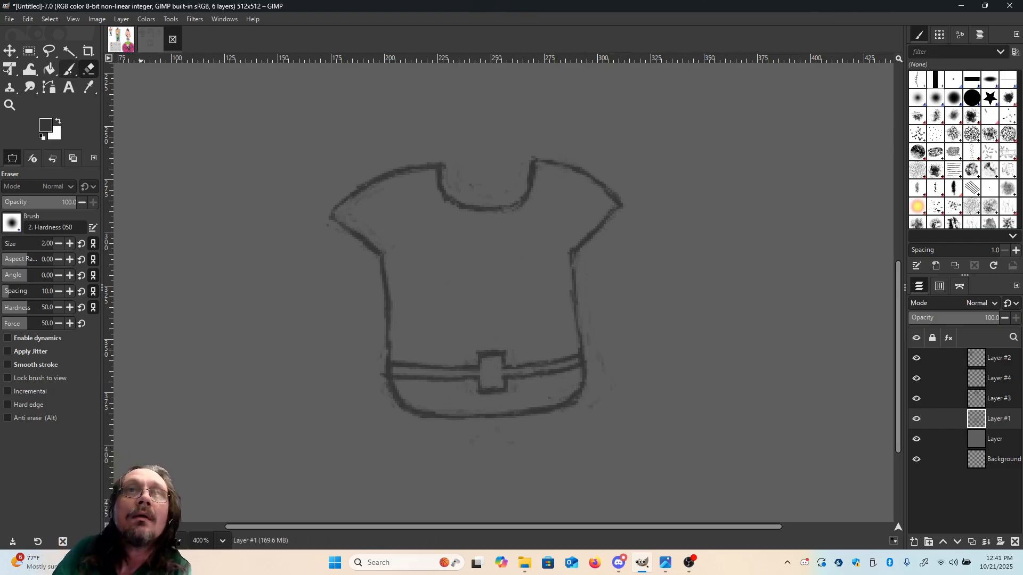
Paint new upper and lower edges inside the buckle and erase the old outer ones to shorten it into a square.
click(69, 69)
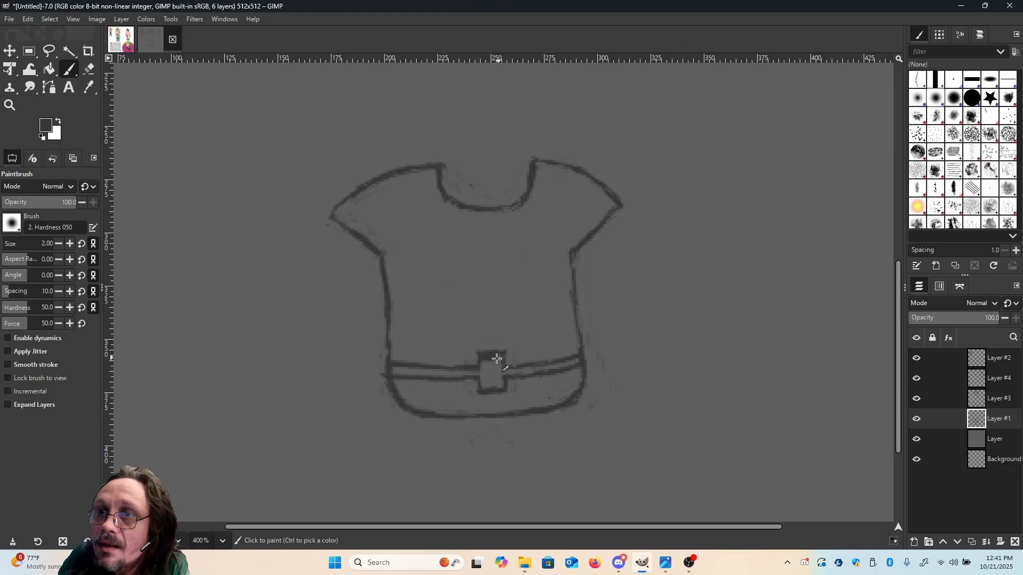
mouse_move(504, 359)
mouse_down()
mouse_move(480, 365)
mouse_move(496, 391)
mouse_move(478, 385)
mouse_move(504, 385)
mouse_up()
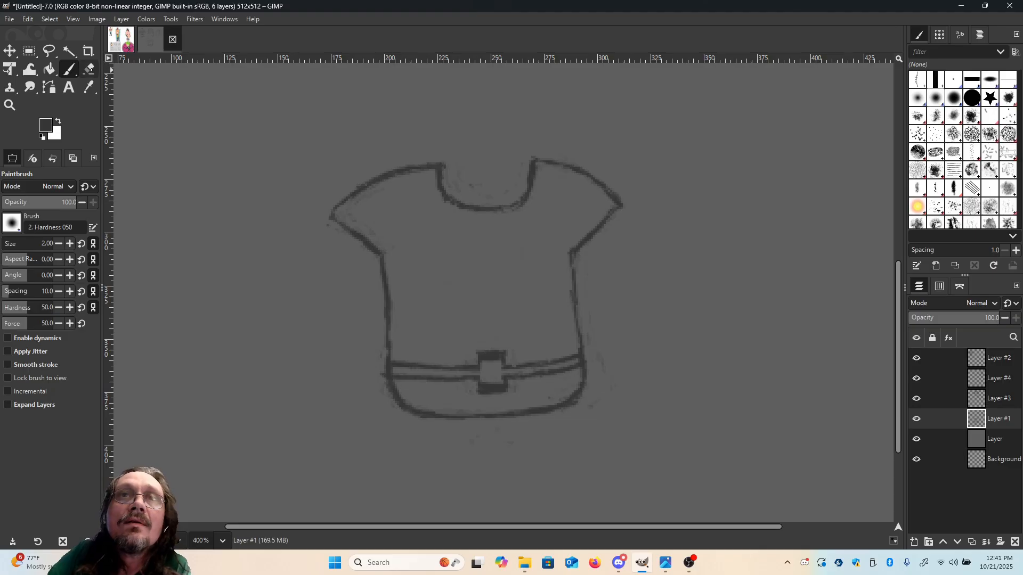
click(89, 68)
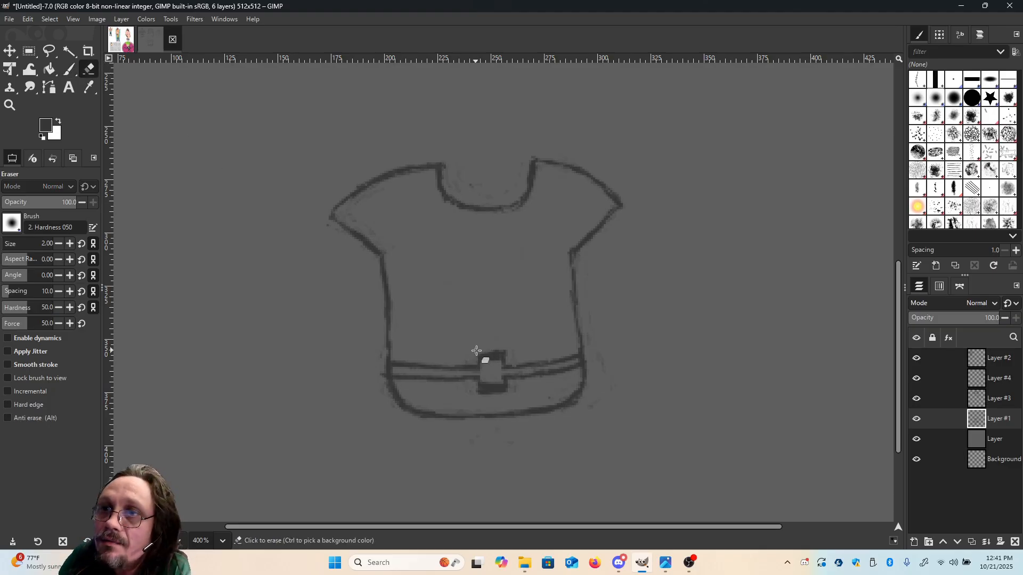
drag(473, 354, 504, 352)
mouse_move(493, 395)
mouse_down()
mouse_move(473, 392)
mouse_move(507, 391)
mouse_up()
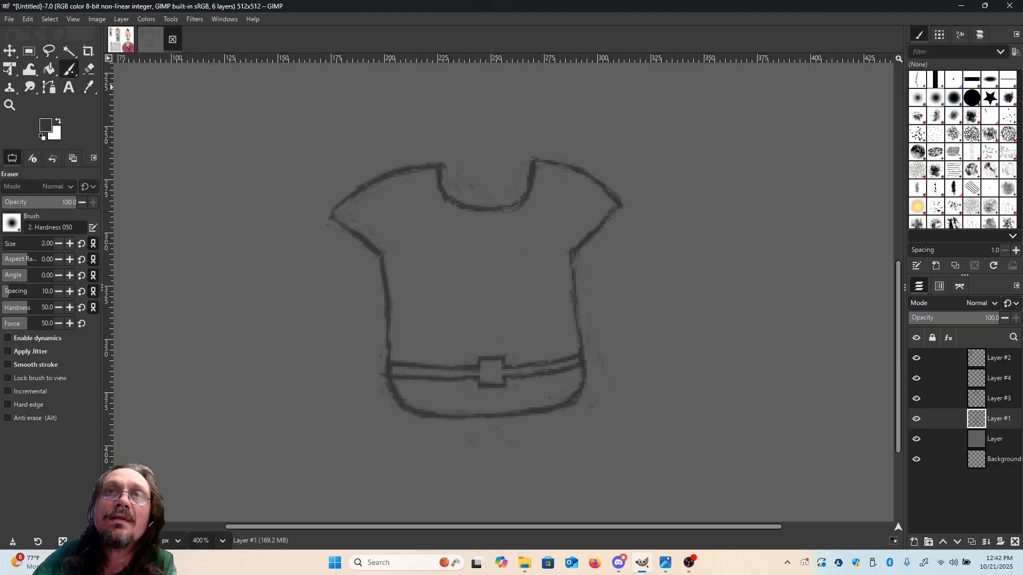
Paint a small square inside the buckle, clear its centre with the eraser, and strengthen its outline.
click(70, 68)
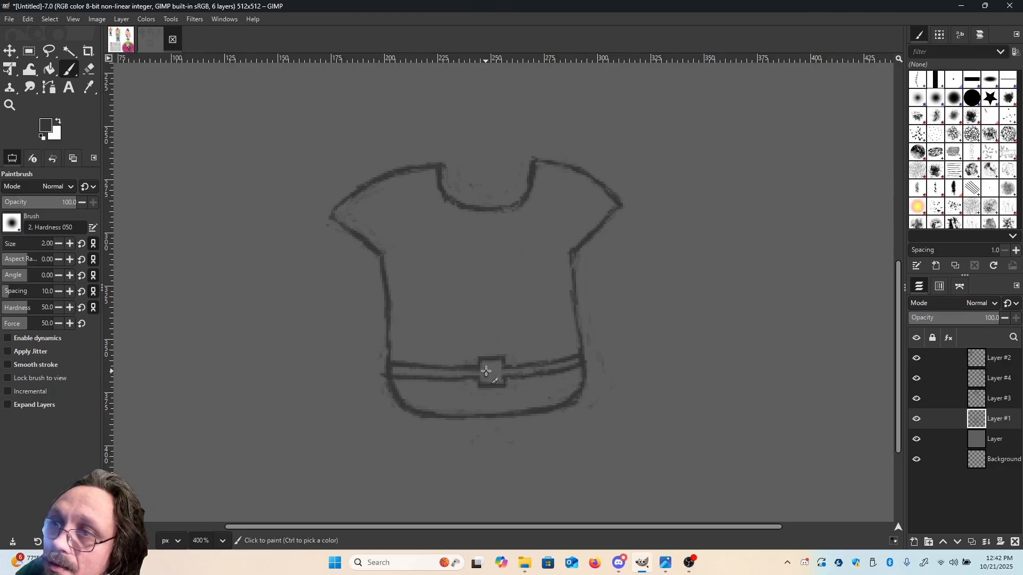
drag(493, 367, 492, 368)
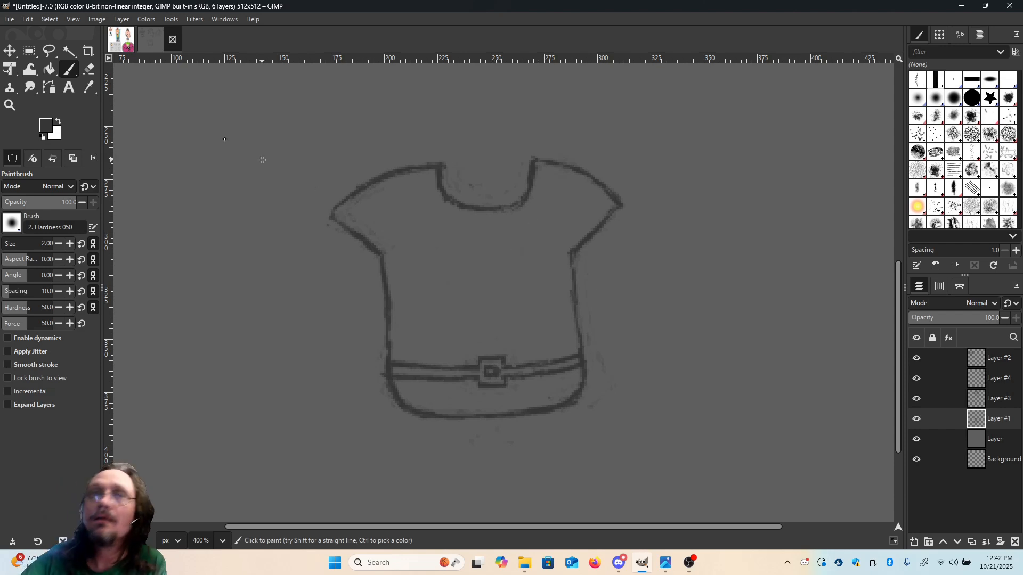
click(89, 68)
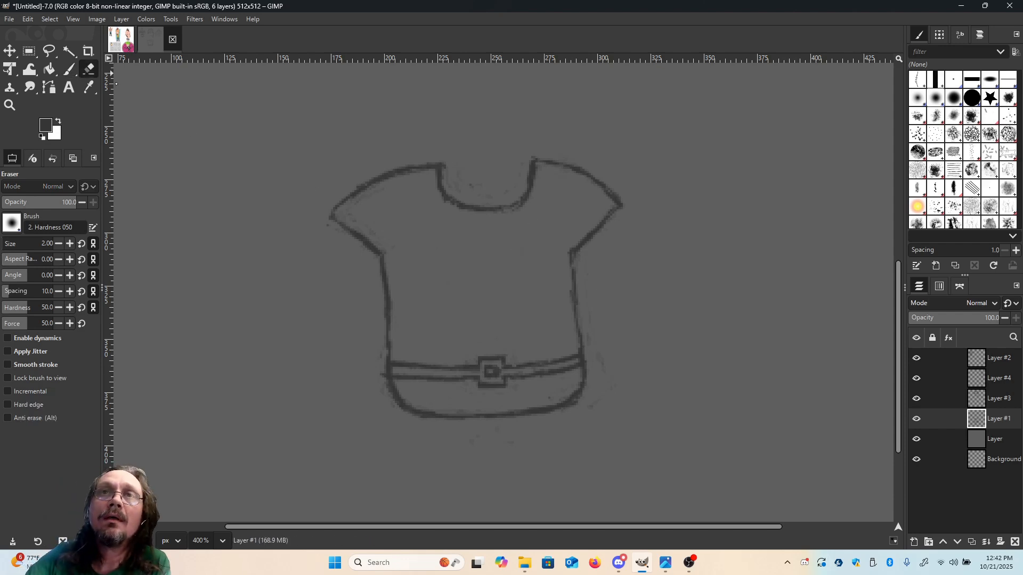
click(495, 360)
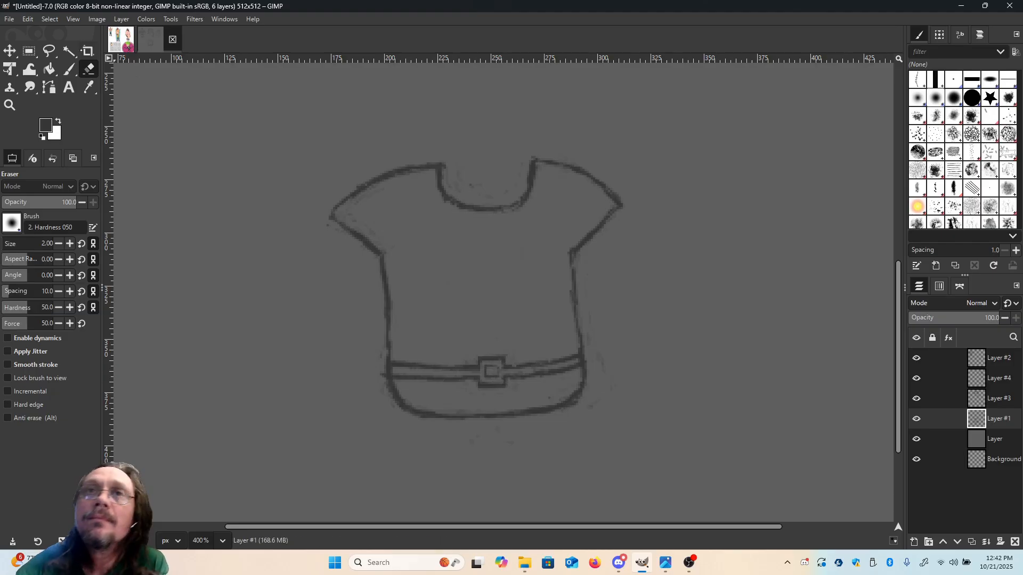
key(p)
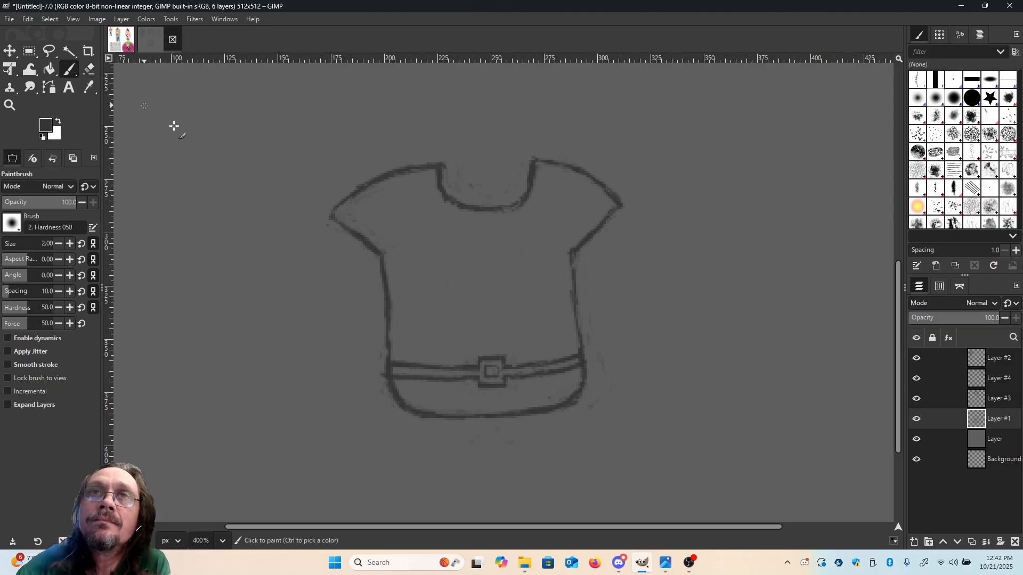
click(490, 365)
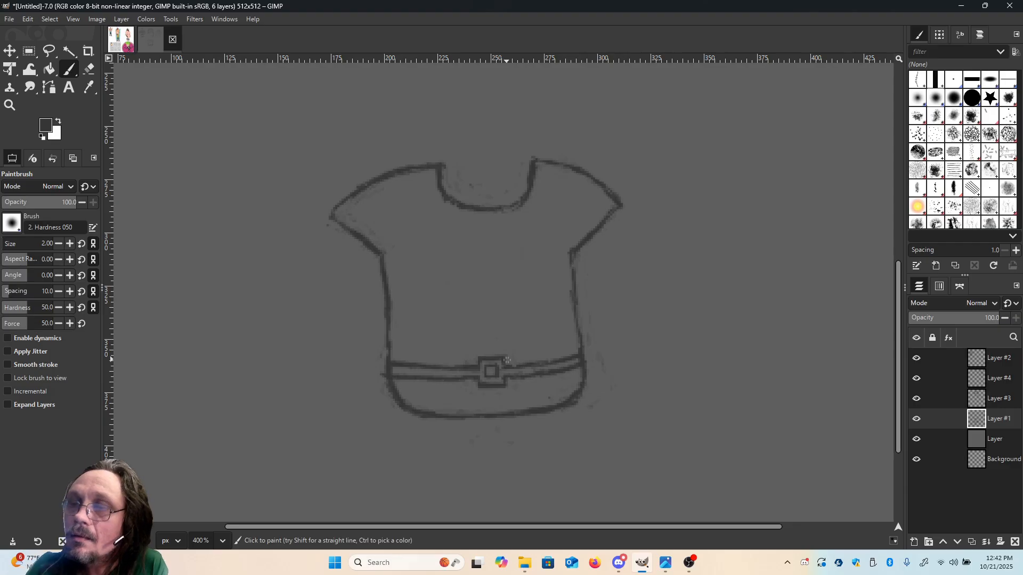
click(88, 68)
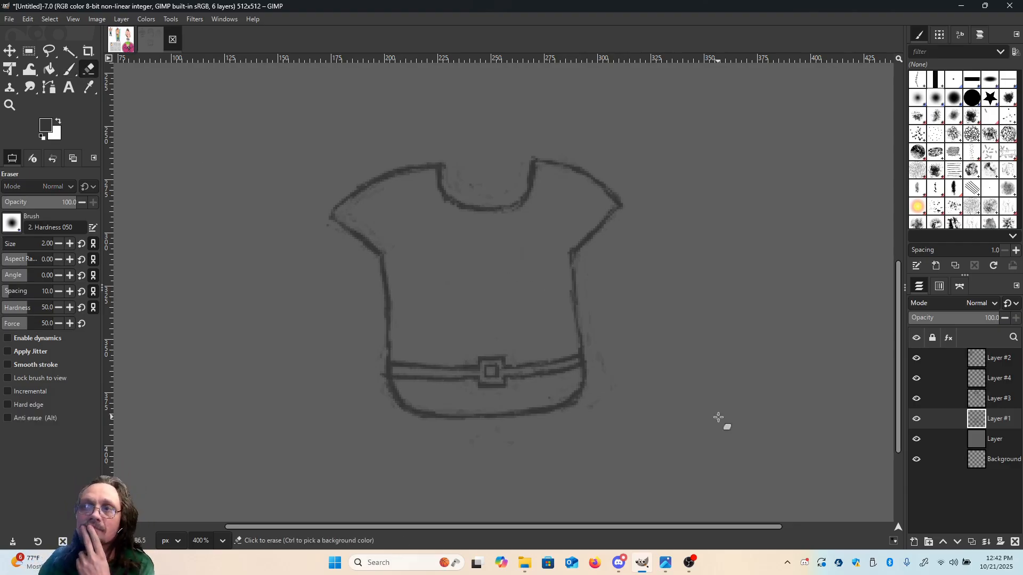
Paint a larger square frame around the buckle, extending above and below the belt and broken where the belt passes through.
click(223, 542)
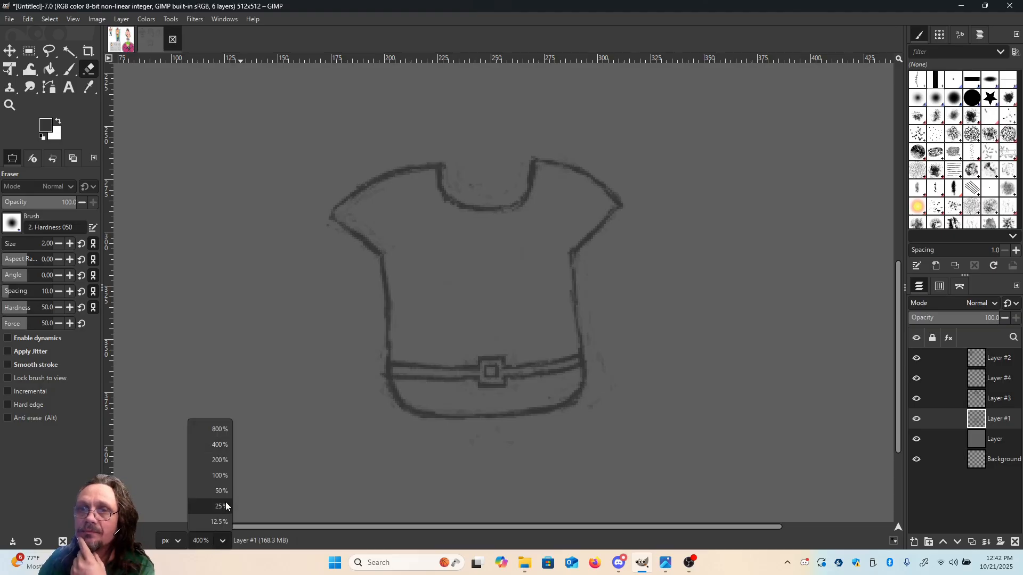
click(218, 474)
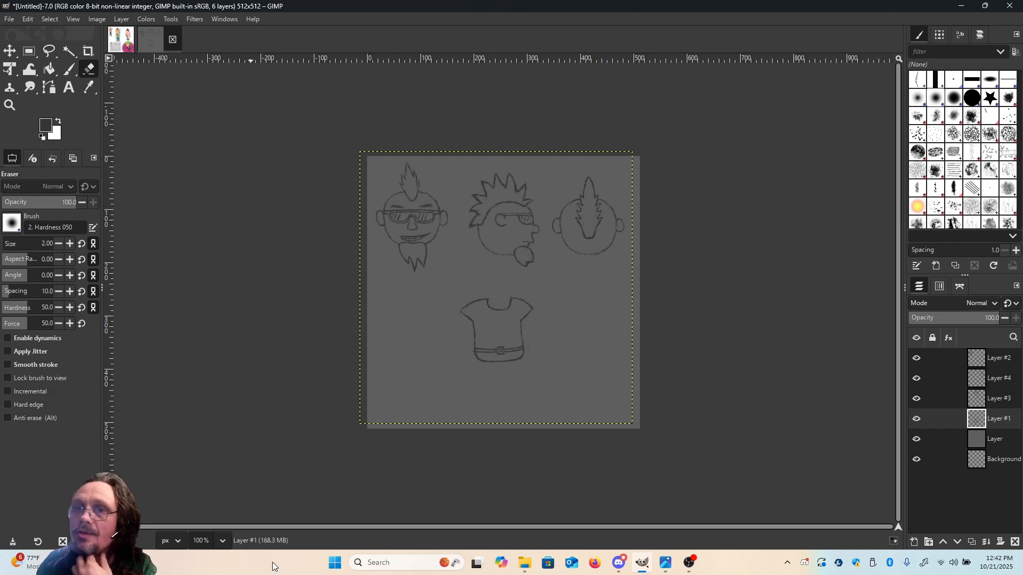
click(223, 541)
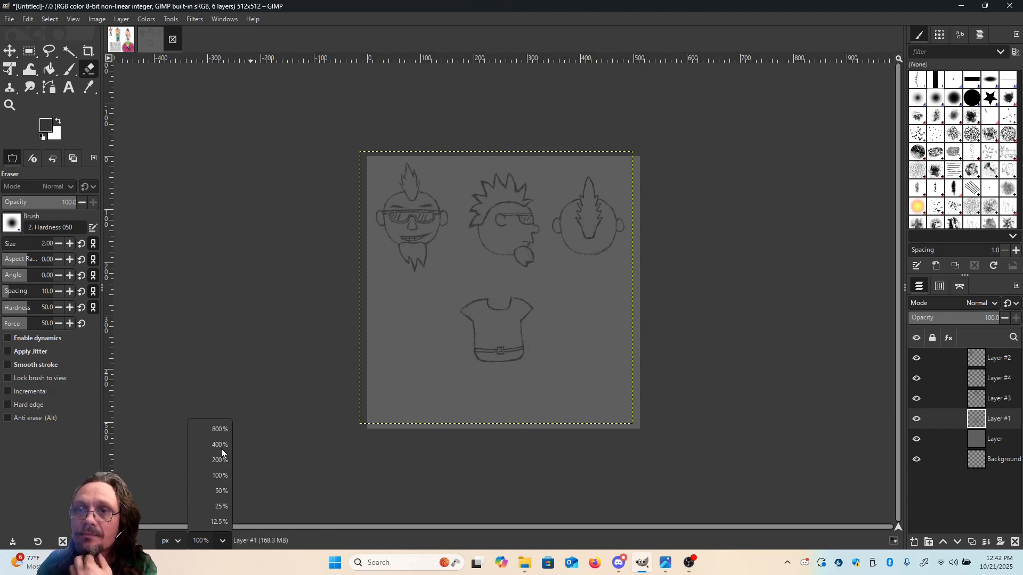
click(220, 445)
scroll(724, 347, down, 2)
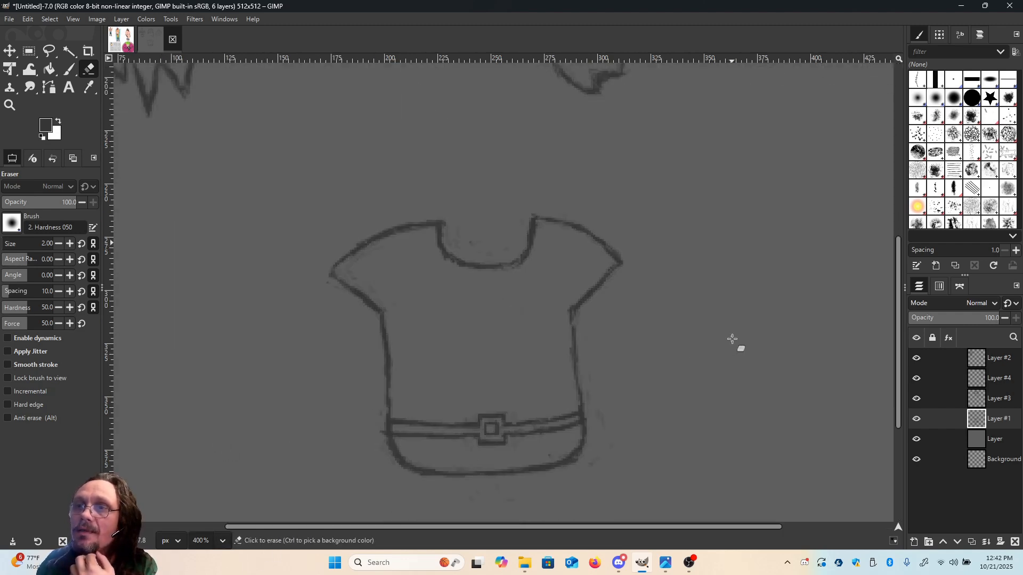
key(p)
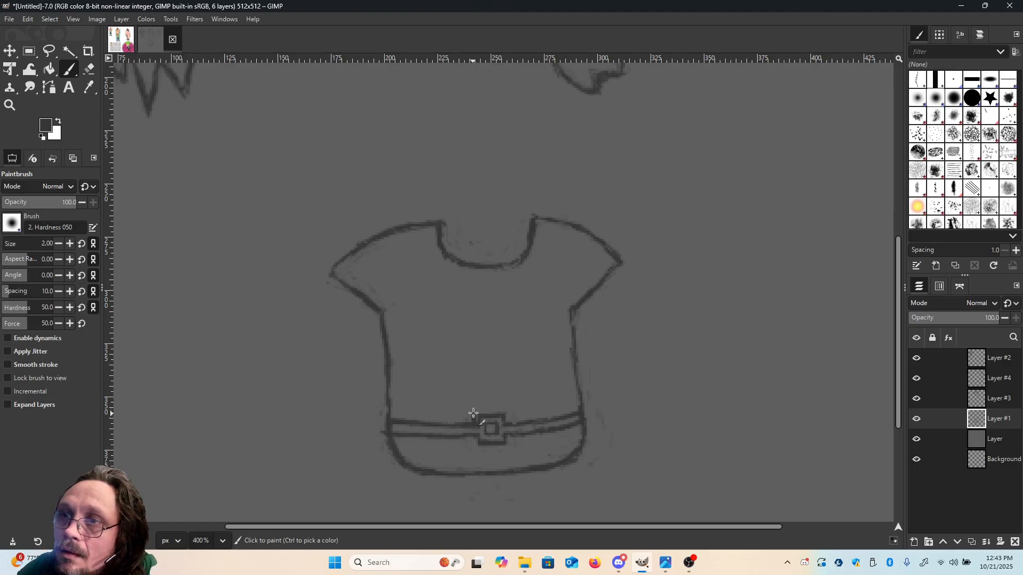
drag(472, 410, 474, 422)
mouse_move(476, 410)
mouse_down()
mouse_move(504, 409)
mouse_move(511, 424)
mouse_up()
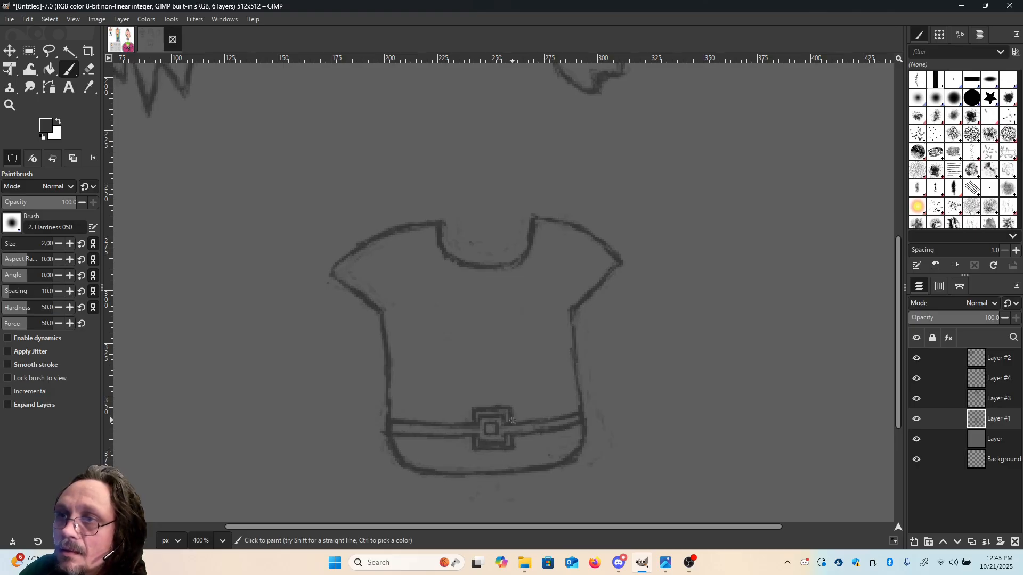
key(shift+e)
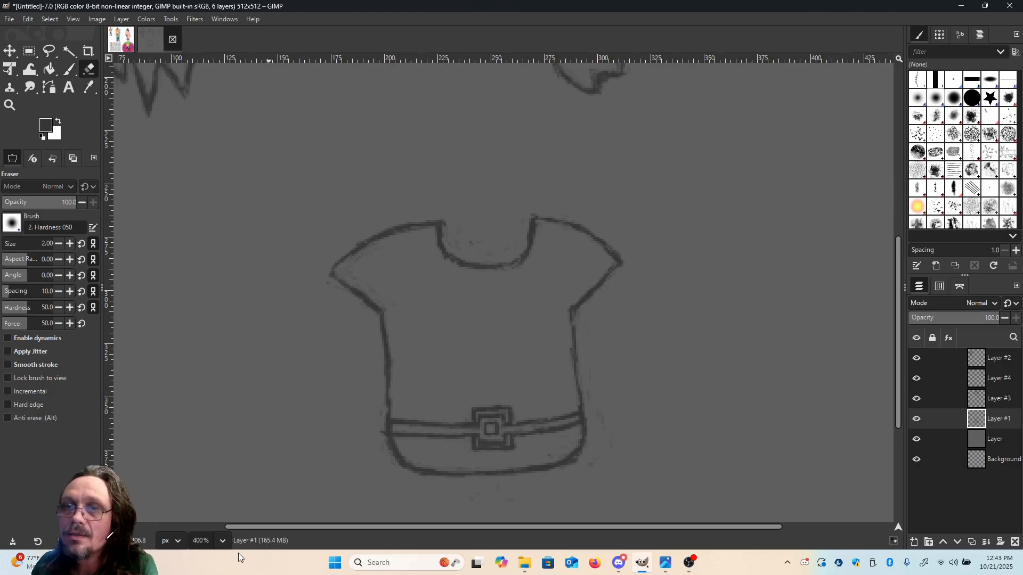
click(222, 542)
click(217, 467)
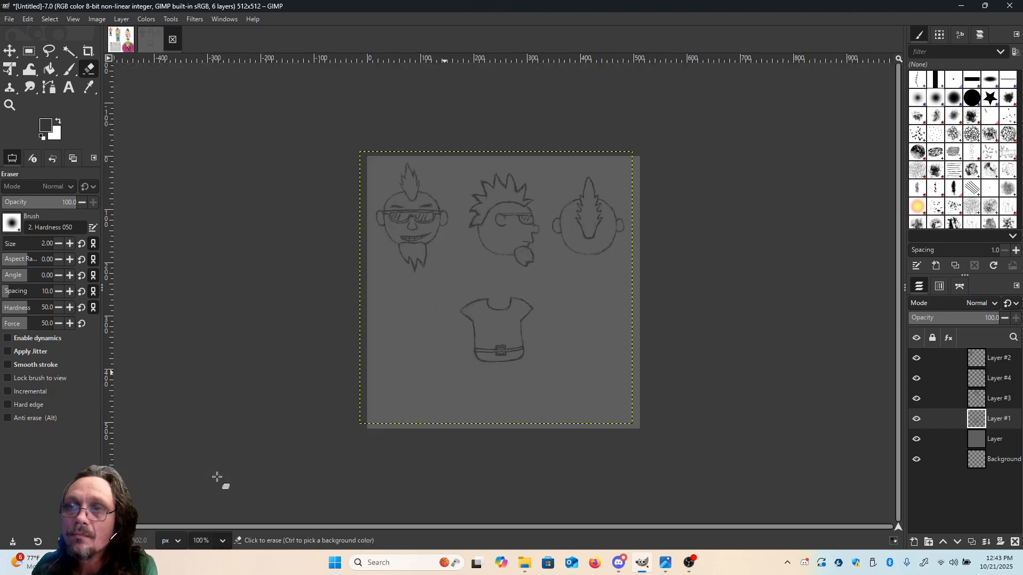
Erase the inner squares of the belt buckle on the shirt, leaving only its outer frame.
click(223, 541)
click(220, 445)
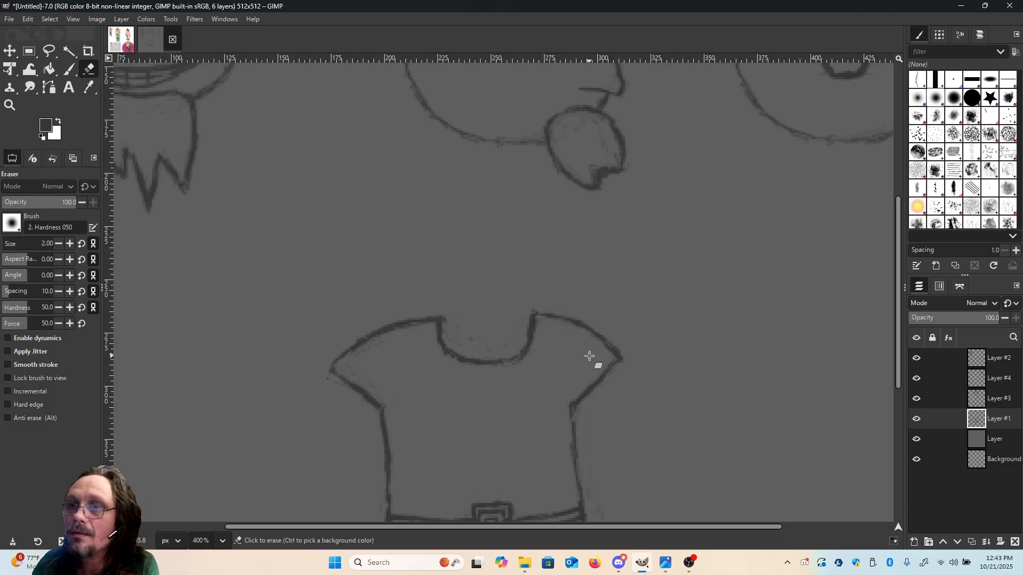
scroll(674, 312, down, 3)
key(p)
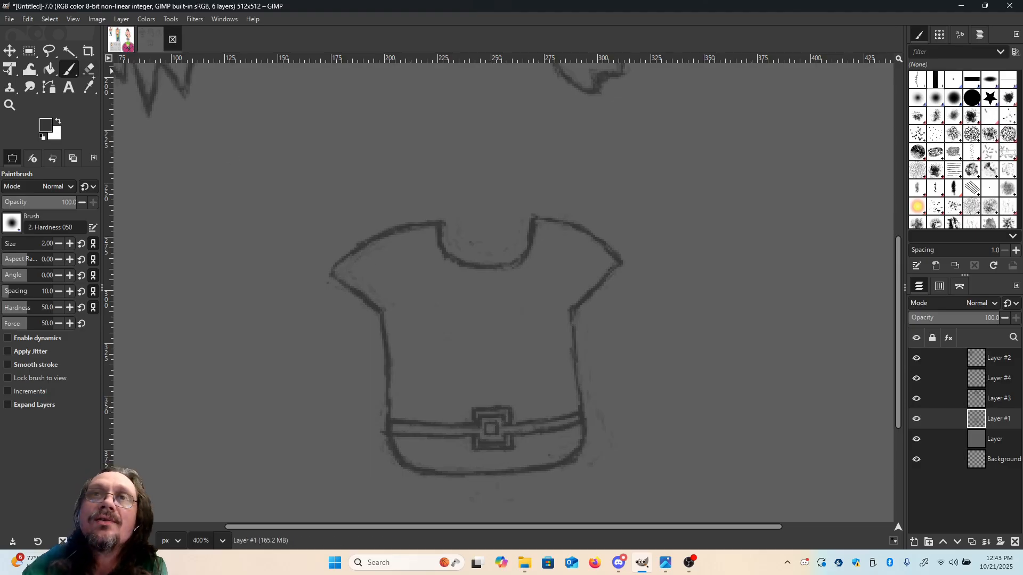
key(shift+e)
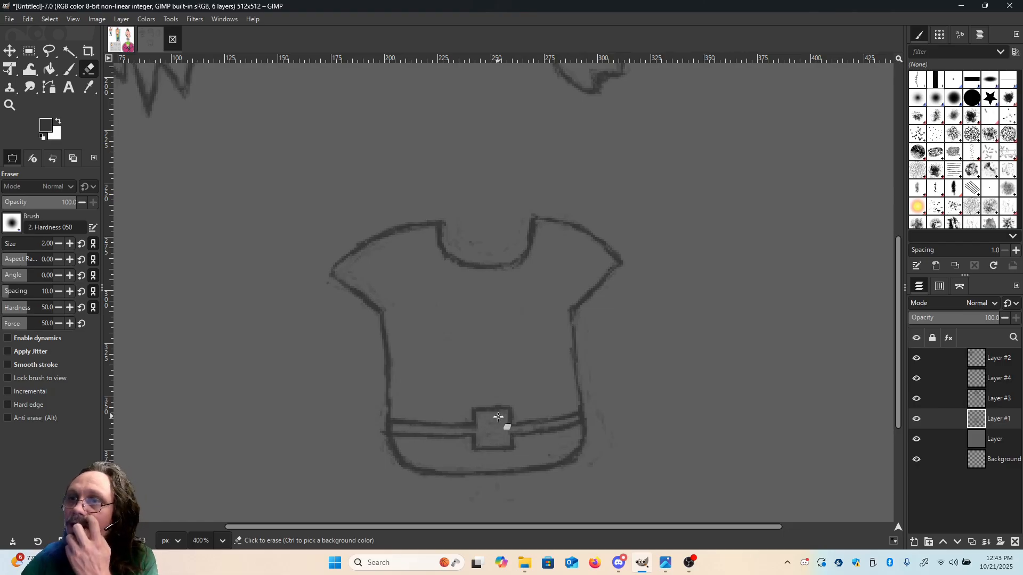
drag(487, 441, 499, 425)
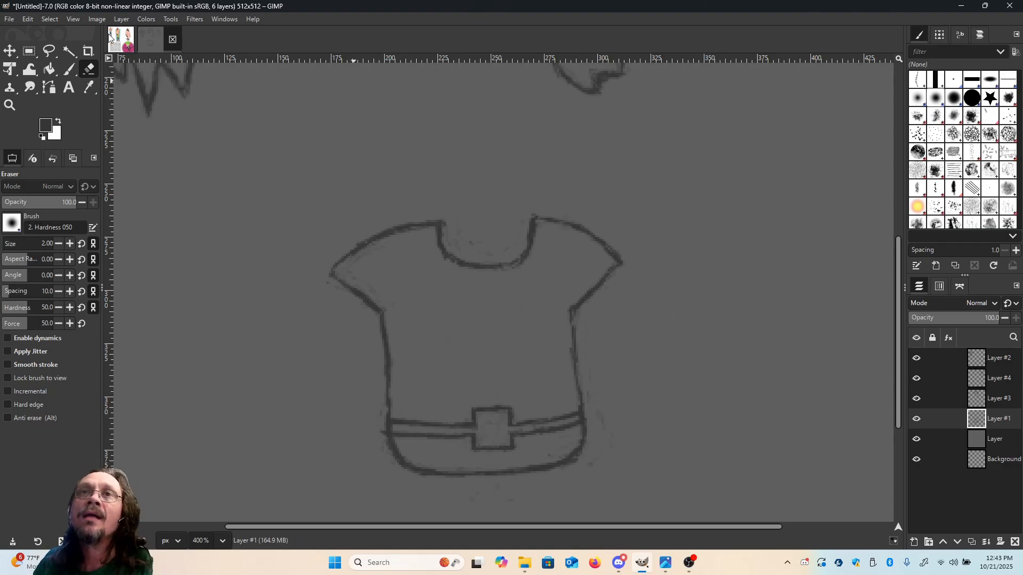
Compare with the mohawk reference image and paint a single small square at the centre of the buckle frame.
key(ctrl+Tab)
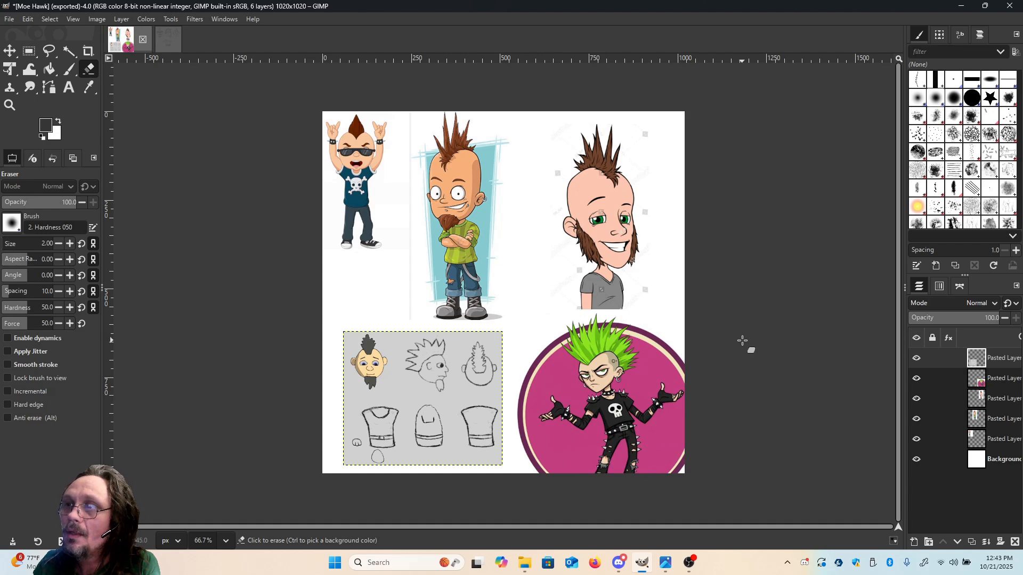
click(165, 44)
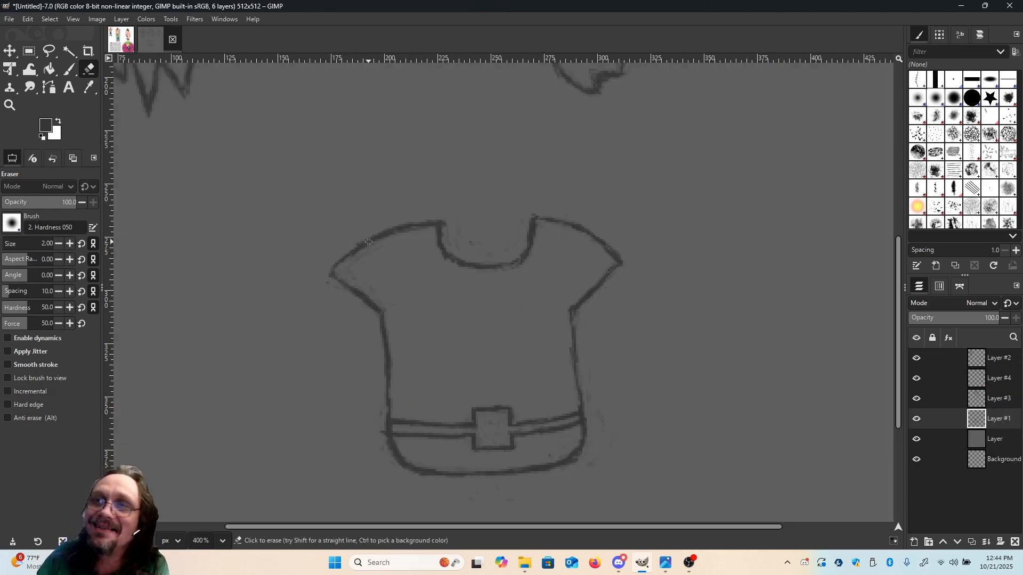
key(p)
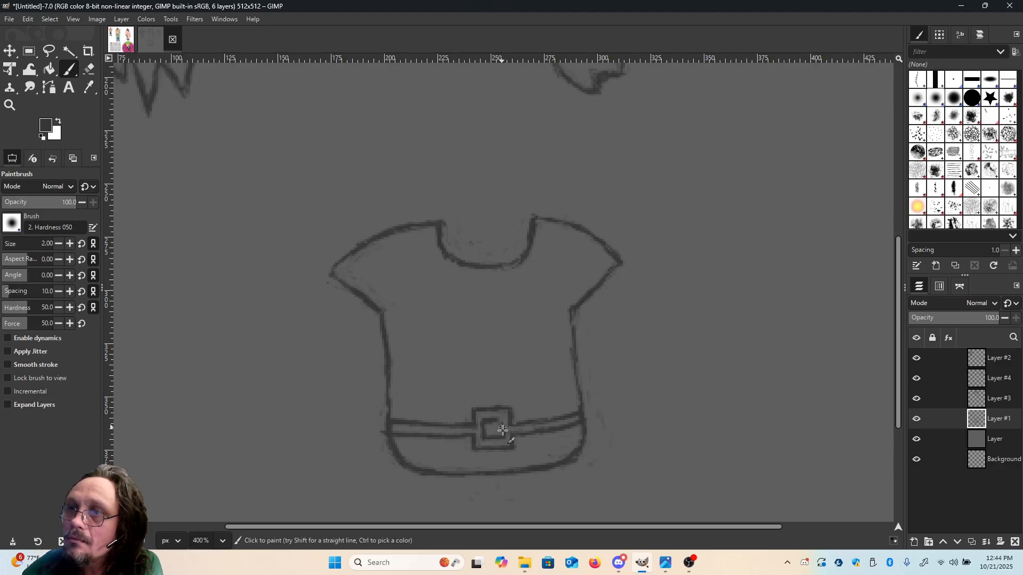
key(shift+e)
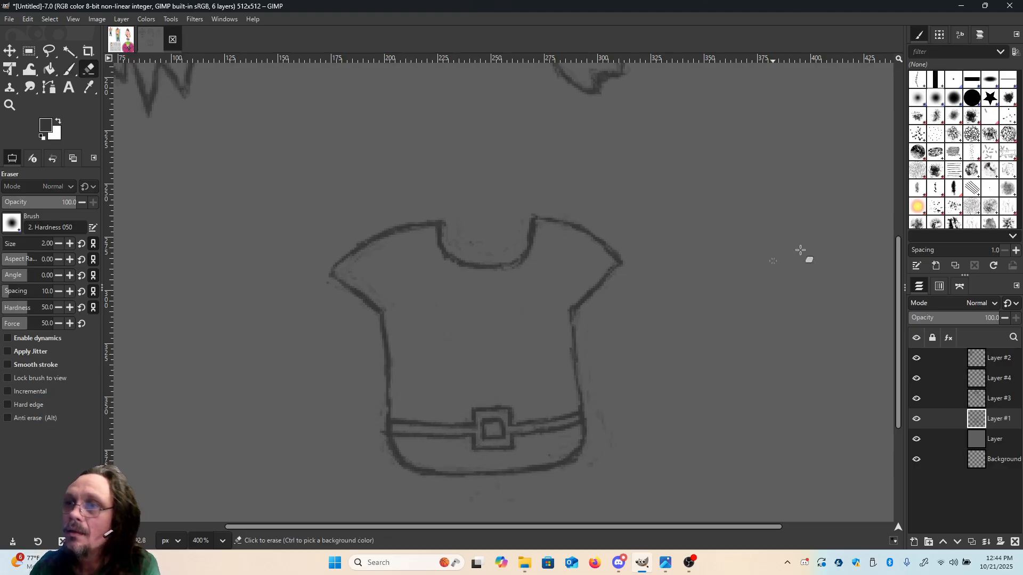
click(224, 544)
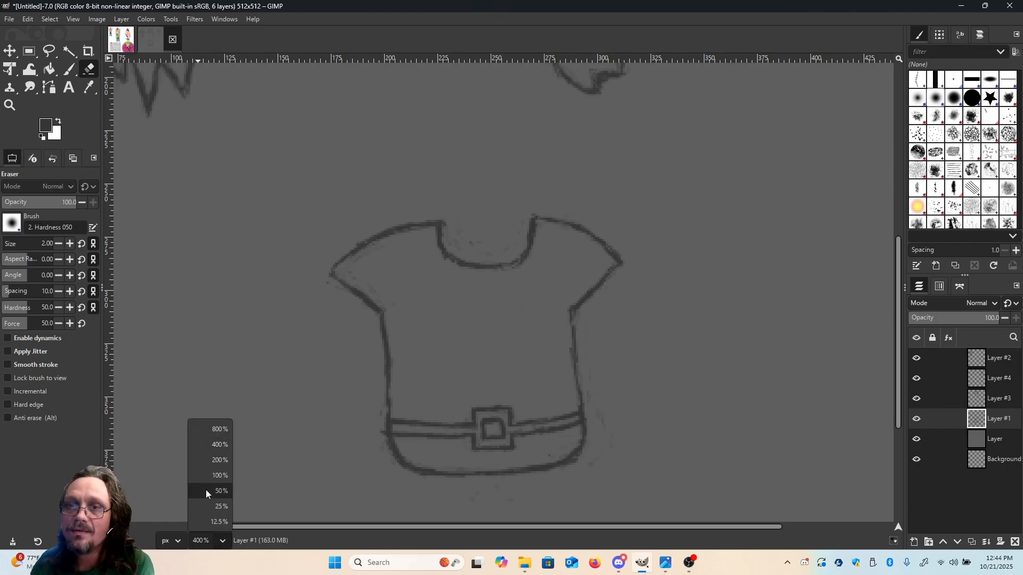
click(224, 476)
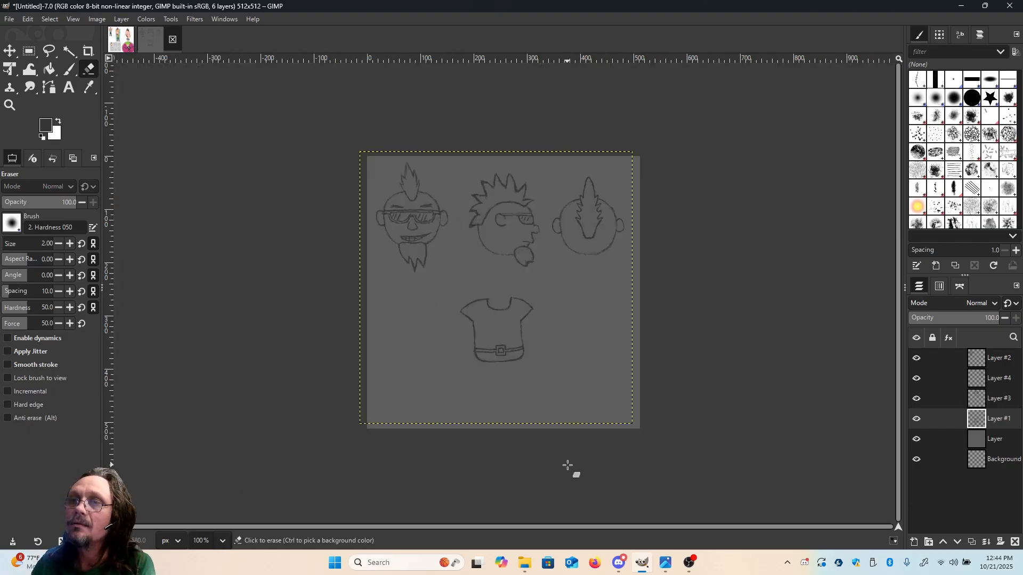
Paint a large skull outline with a rounded dome and wavy, tooth-like lower edge on the shirt's chest.
click(222, 543)
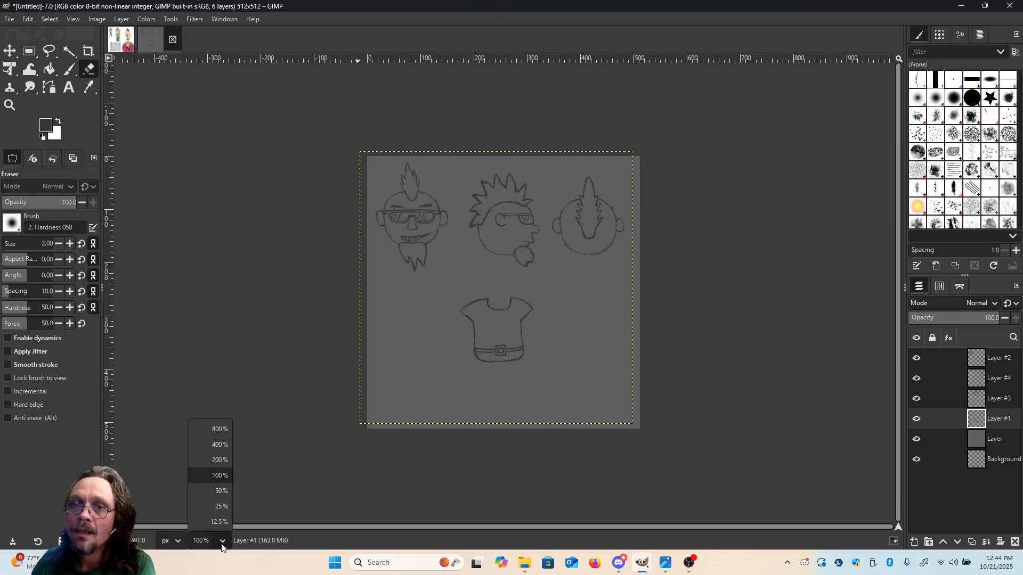
click(220, 444)
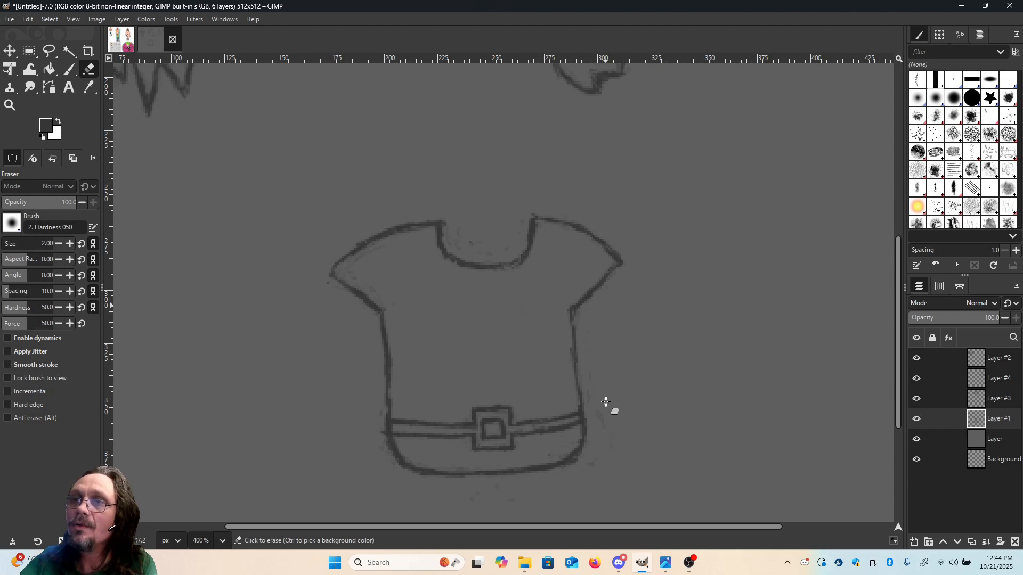
key(p)
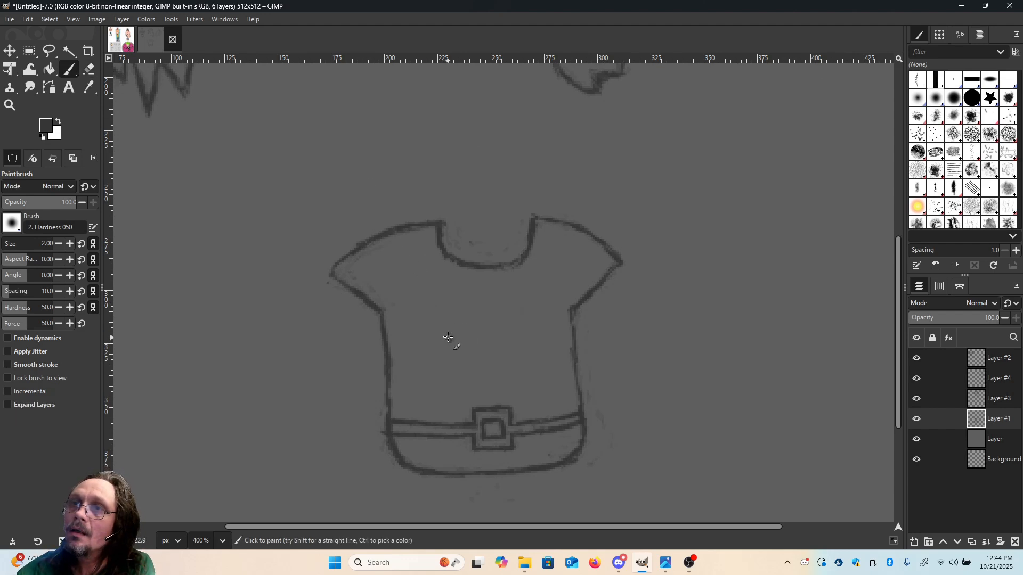
mouse_move(449, 341)
mouse_down()
mouse_move(445, 299)
mouse_move(484, 283)
mouse_up()
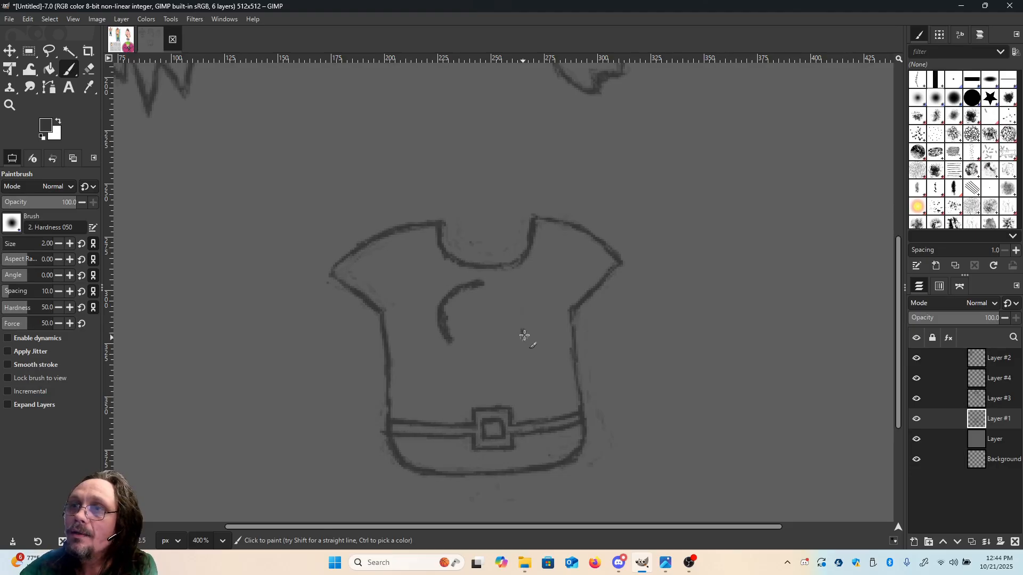
mouse_move(522, 338)
mouse_down()
mouse_move(529, 307)
mouse_move(512, 283)
mouse_move(471, 284)
mouse_move(511, 284)
mouse_up()
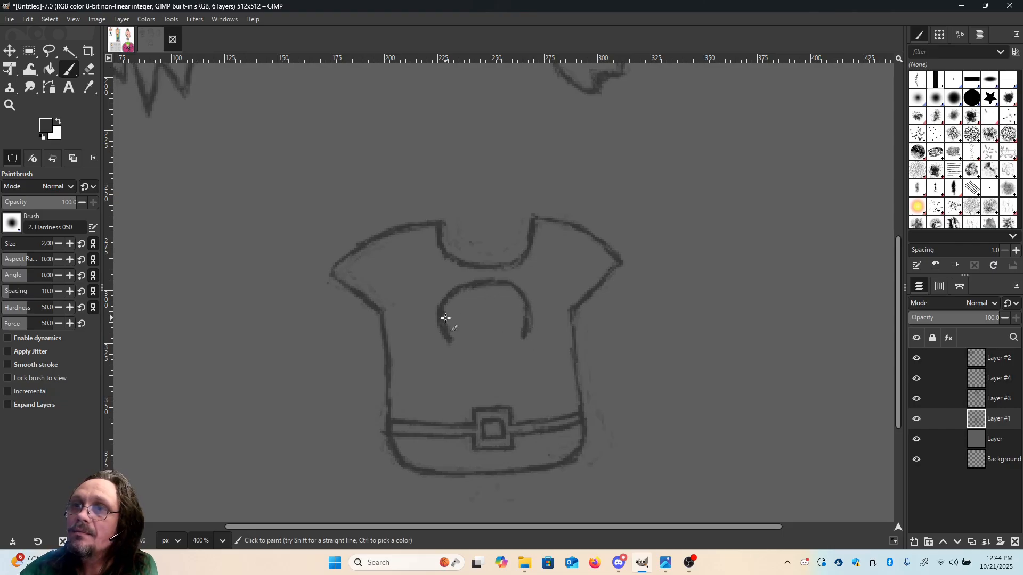
mouse_move(455, 346)
mouse_down()
mouse_move(454, 376)
mouse_move(467, 387)
mouse_up()
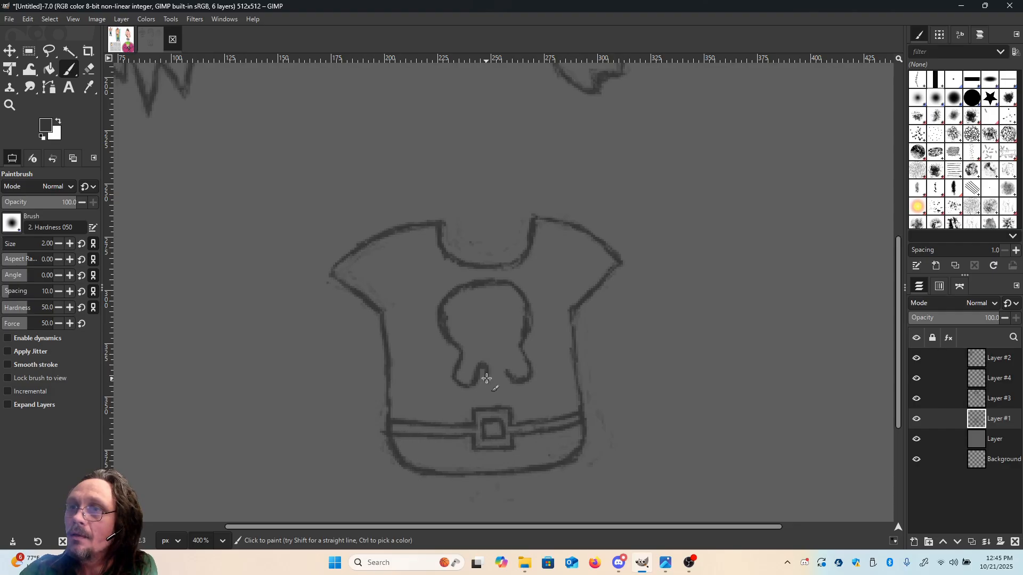
mouse_move(486, 378)
mouse_down()
mouse_move(510, 373)
mouse_move(507, 363)
mouse_move(495, 382)
mouse_move(507, 365)
mouse_move(521, 384)
mouse_up()
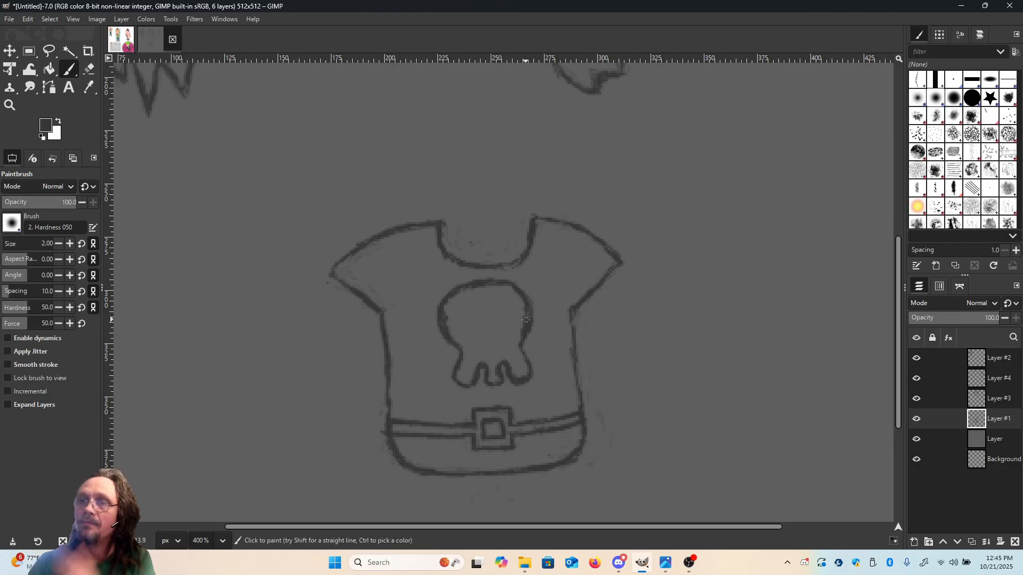
key(shift+e)
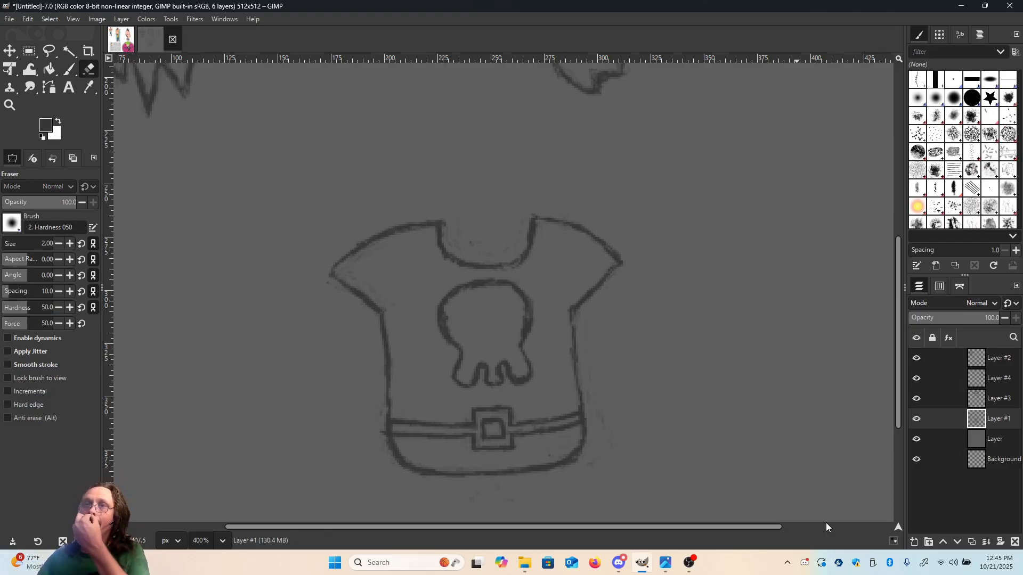
click(222, 541)
click(217, 477)
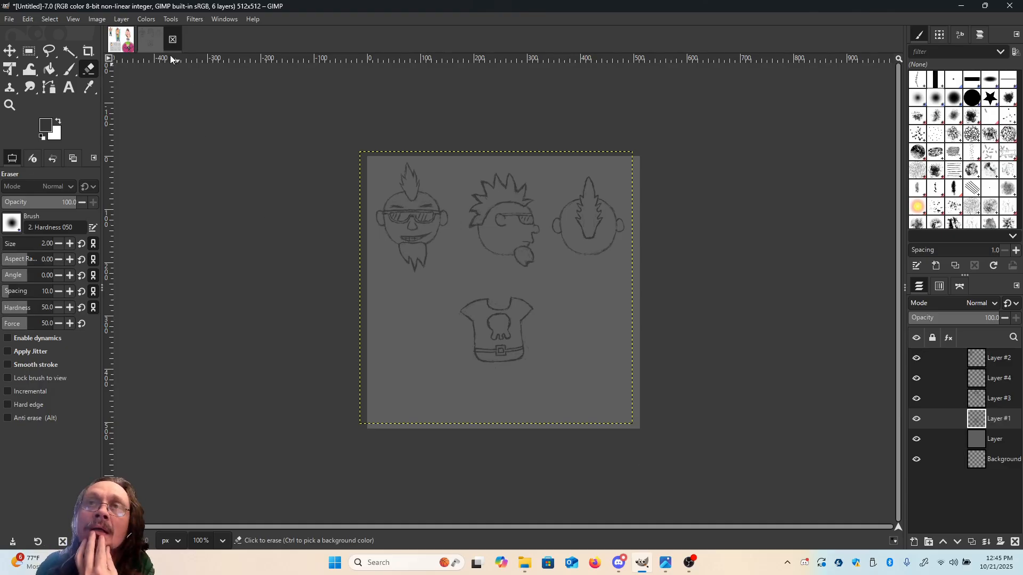
Check the skull shirts in the reference image, erase the chest skull with a size 5 eraser, and set the eraser size to 2.
click(122, 43)
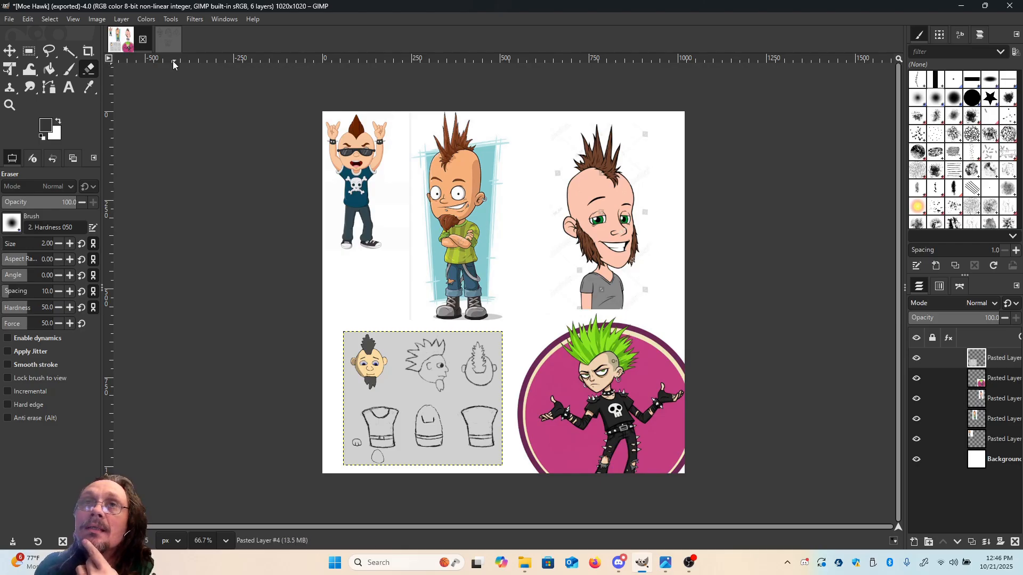
click(165, 45)
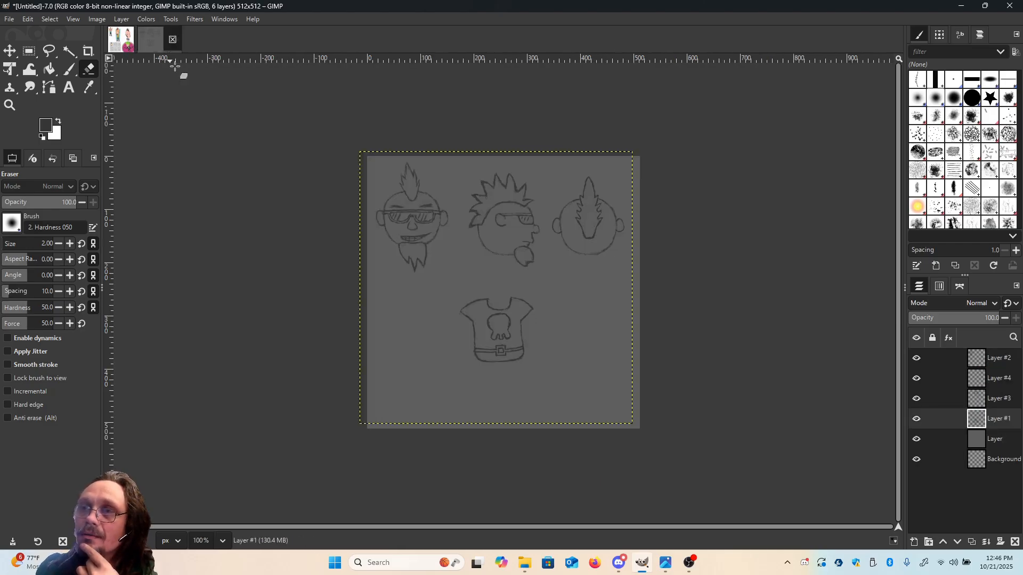
click(225, 542)
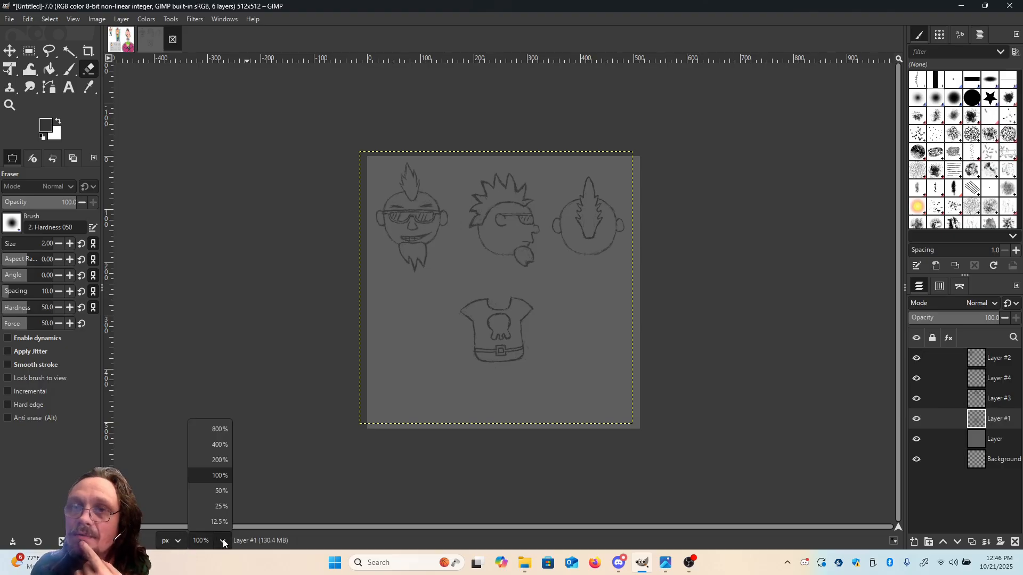
click(223, 450)
scroll(727, 334, down, 3)
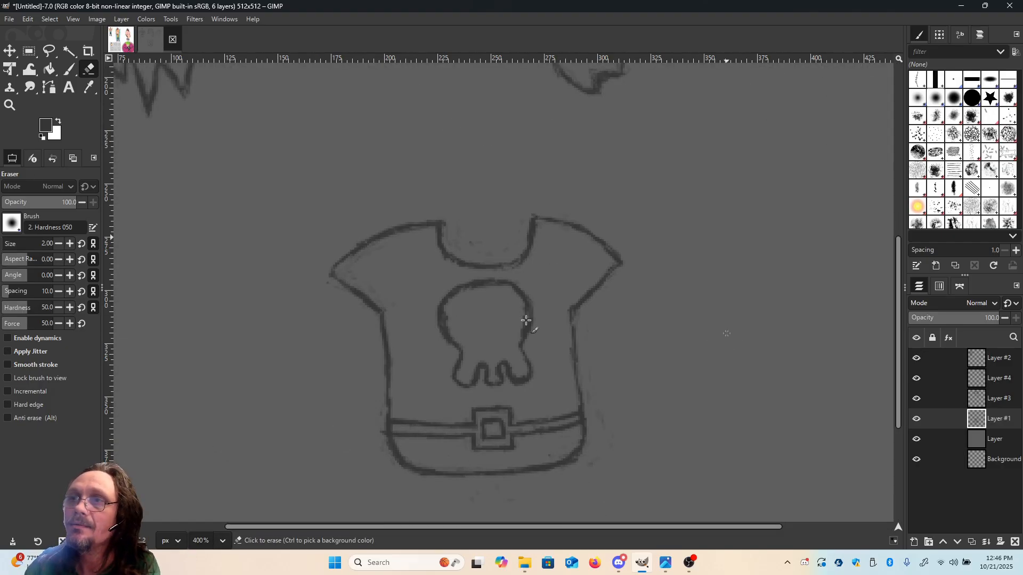
key(p)
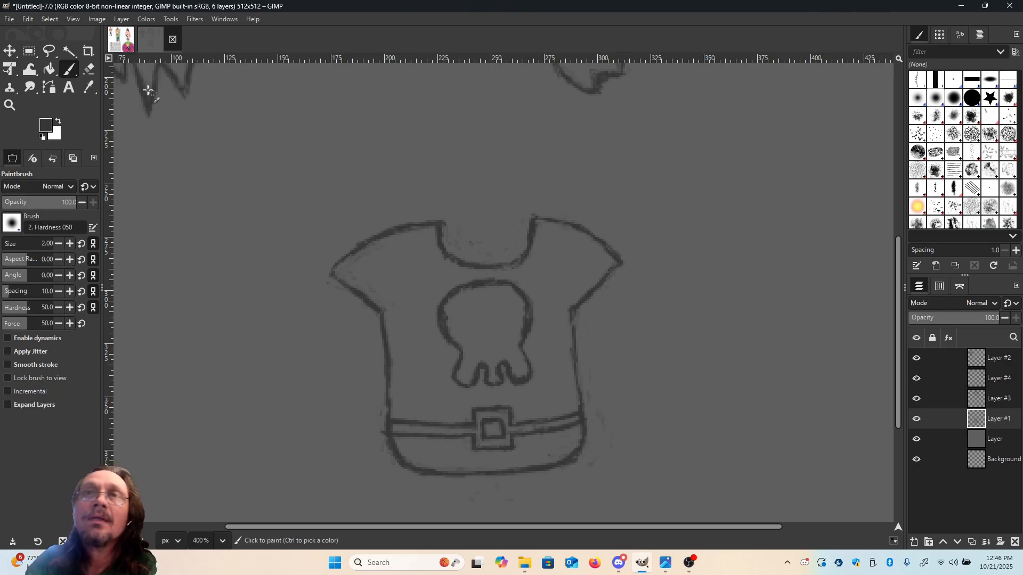
click(89, 68)
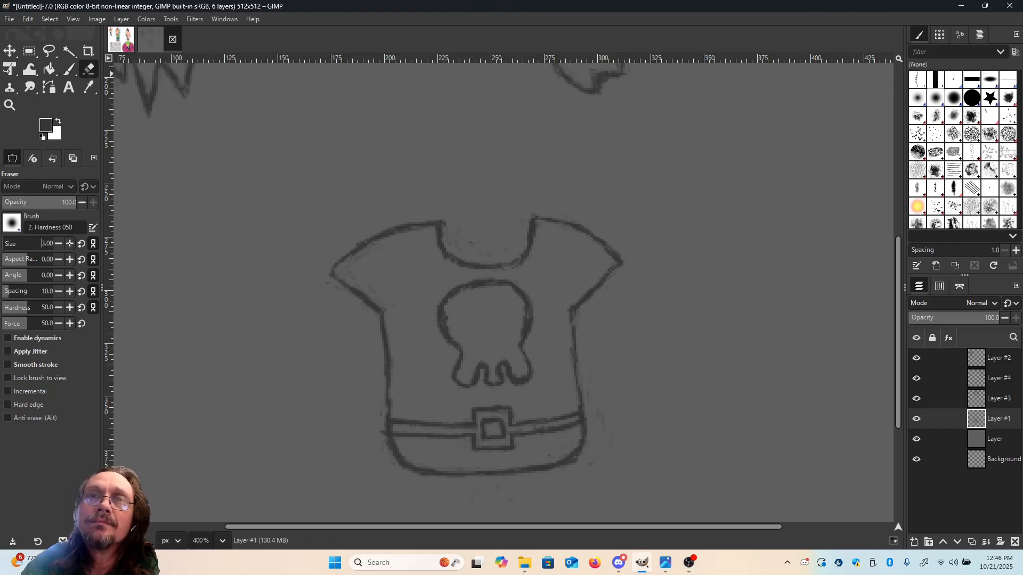
mouse_move(480, 404)
mouse_down()
mouse_move(450, 386)
mouse_move(480, 386)
mouse_move(447, 379)
mouse_move(461, 370)
mouse_move(459, 354)
mouse_move(447, 382)
mouse_move(481, 352)
mouse_move(475, 373)
mouse_move(512, 355)
mouse_move(490, 386)
mouse_move(537, 366)
mouse_move(524, 378)
mouse_move(496, 370)
mouse_move(516, 386)
mouse_move(534, 360)
mouse_move(472, 366)
mouse_up()
mouse_move(463, 325)
mouse_down()
mouse_move(458, 347)
mouse_move(441, 304)
mouse_move(444, 316)
mouse_move(457, 290)
mouse_move(435, 307)
mouse_move(475, 284)
mouse_move(509, 283)
mouse_move(483, 281)
mouse_move(513, 292)
mouse_move(523, 344)
mouse_move(533, 299)
mouse_move(515, 340)
mouse_move(528, 381)
mouse_move(480, 389)
mouse_move(517, 336)
mouse_up()
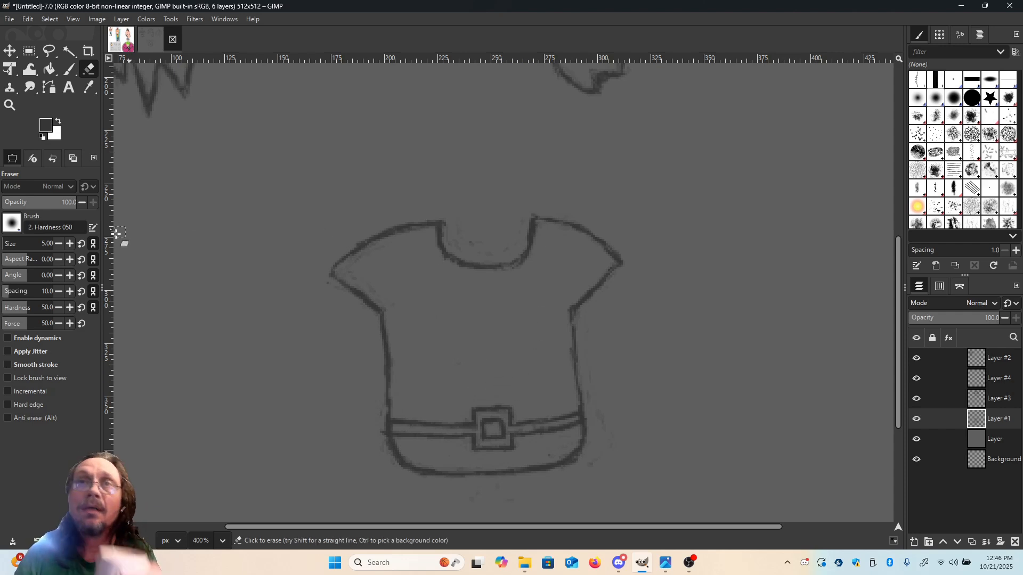
click(60, 245)
click(60, 245)
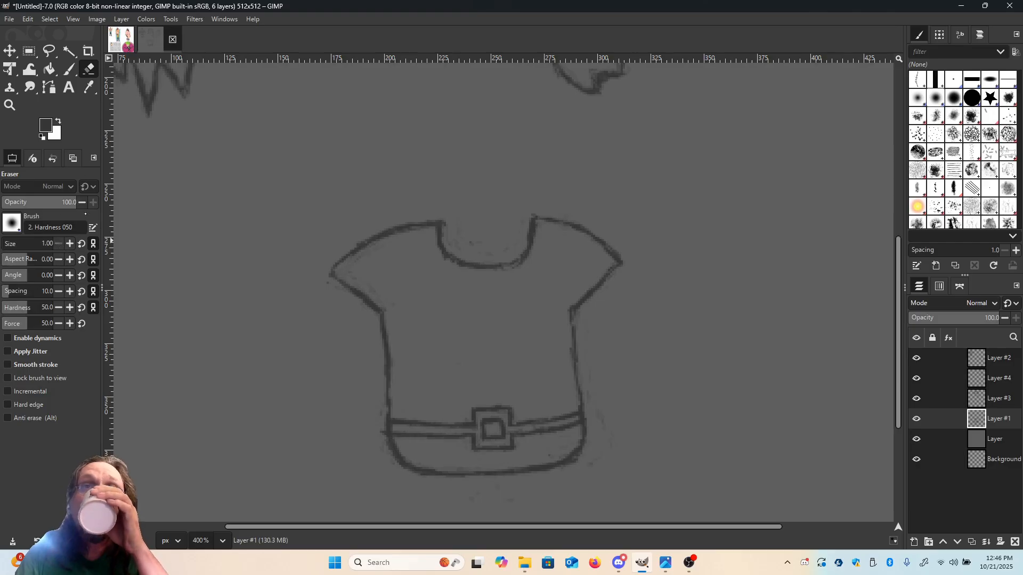
click(70, 244)
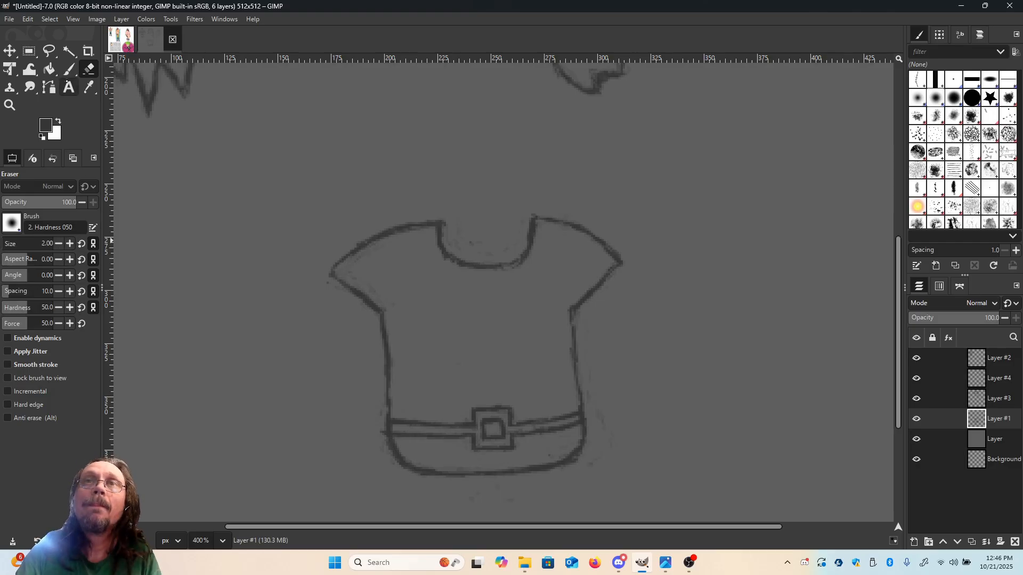
Paint a smaller skull outline on the shirt's chest with a round dome, narrow jaw and three square teeth.
click(68, 69)
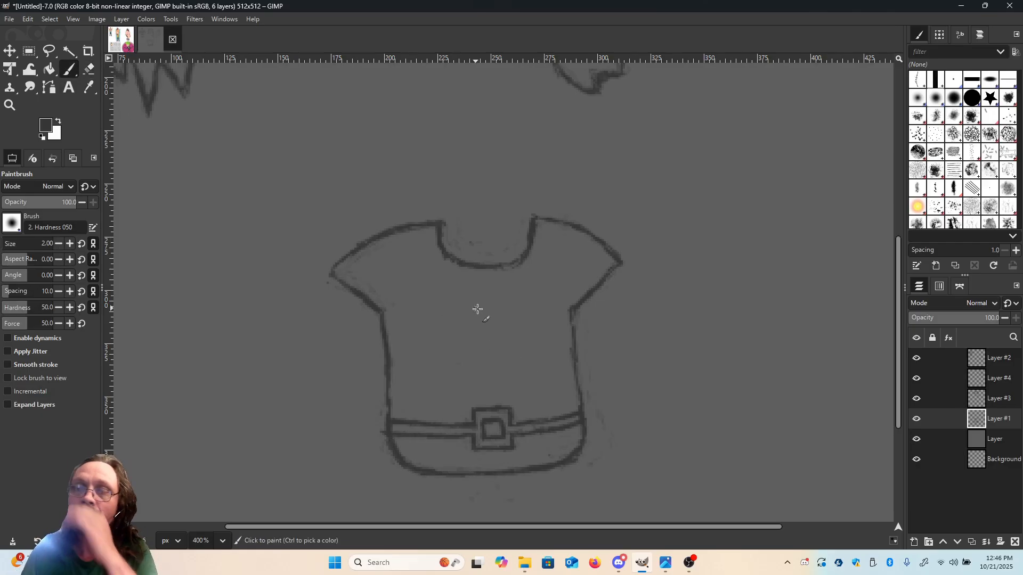
click(453, 338)
mouse_move(450, 333)
mouse_down()
mouse_move(451, 311)
mouse_move(483, 293)
mouse_up()
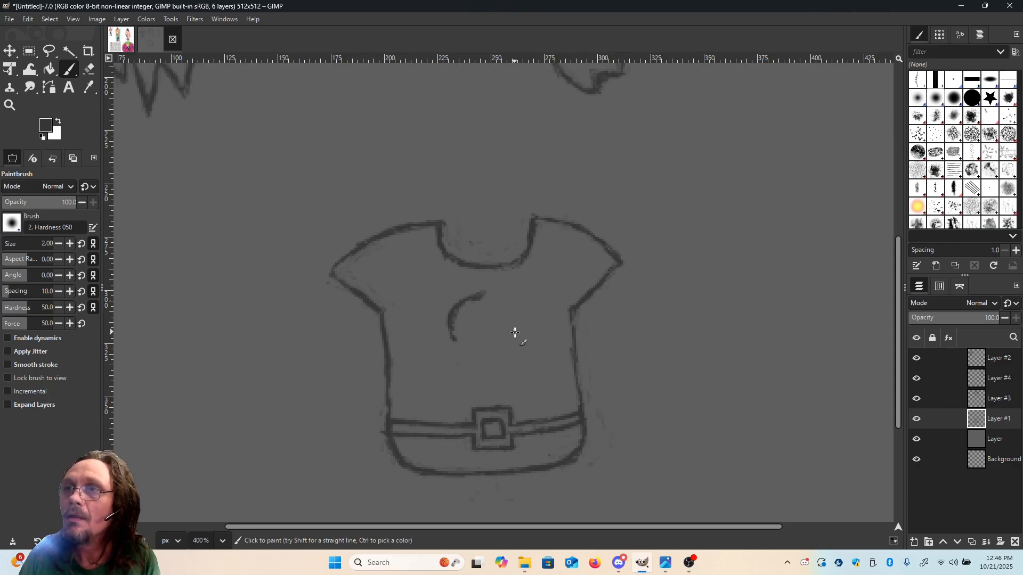
drag(519, 332, 522, 325)
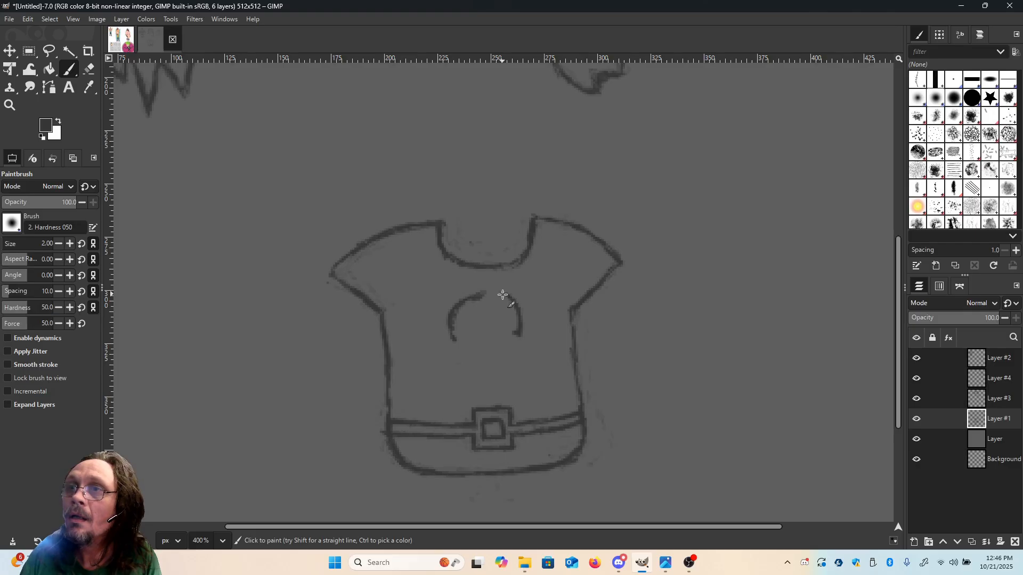
drag(503, 295, 480, 295)
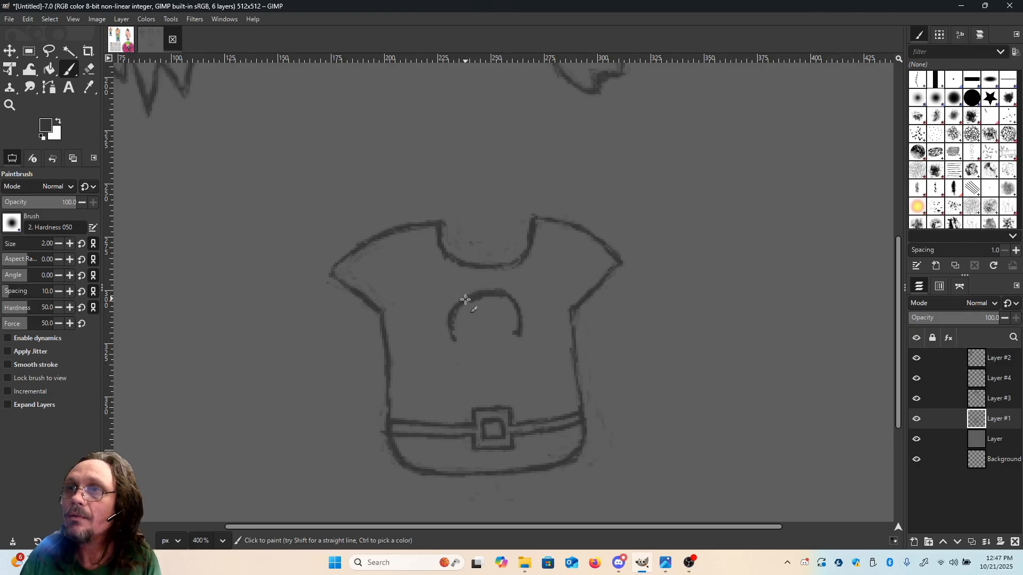
drag(467, 300, 453, 336)
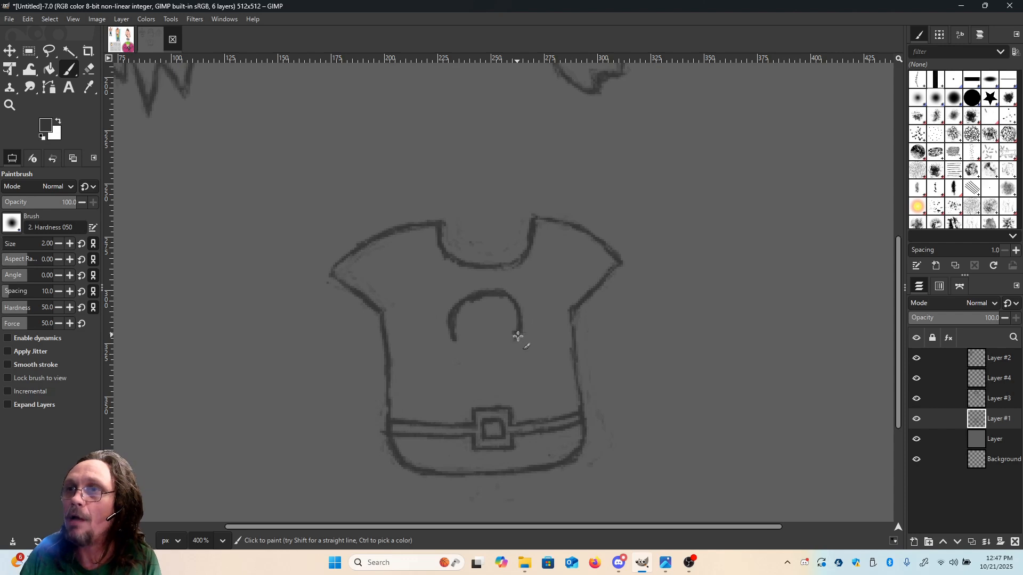
mouse_move(517, 336)
mouse_down()
mouse_move(455, 338)
mouse_move(467, 372)
mouse_move(481, 372)
mouse_move(481, 353)
mouse_move(483, 371)
mouse_move(495, 352)
mouse_up()
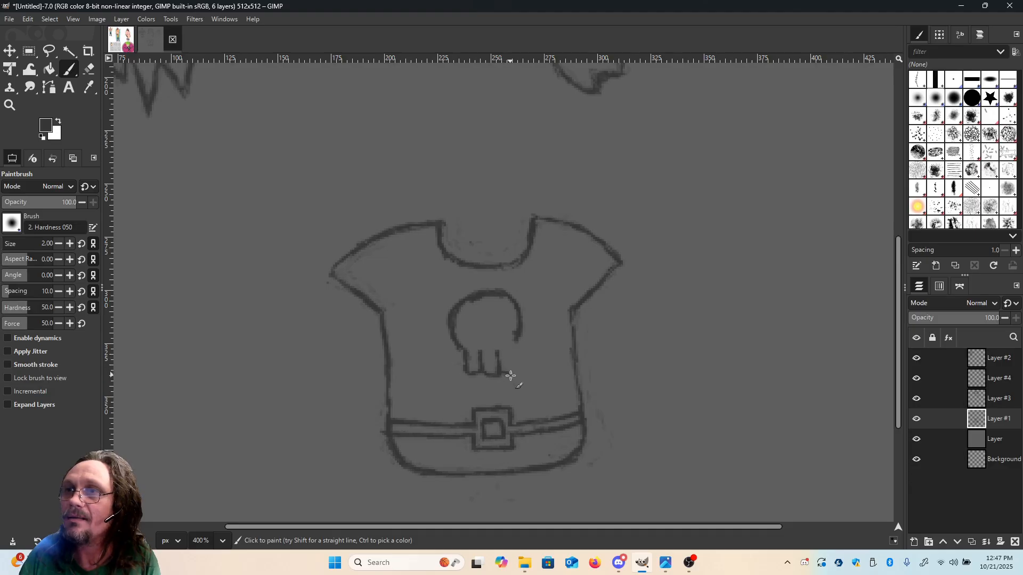
mouse_move(507, 370)
mouse_down()
mouse_move(520, 372)
mouse_move(519, 341)
mouse_up()
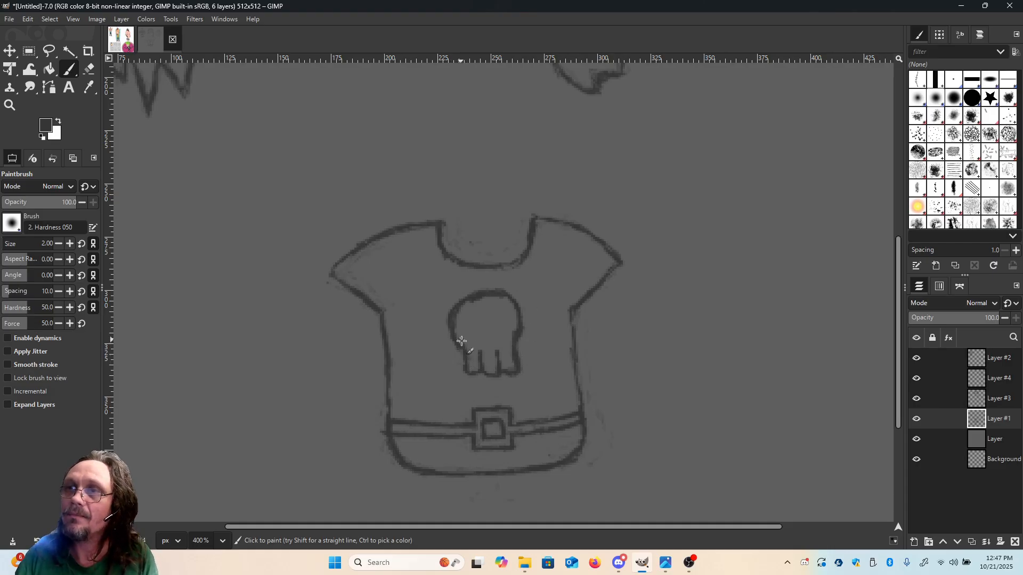
Reshape the chest skull by painting over both sides of its outline and erasing the excess to leave a thin, clean line.
mouse_move(461, 341)
mouse_down()
mouse_move(458, 315)
mouse_move(461, 344)
mouse_move(463, 301)
mouse_move(485, 290)
mouse_move(470, 293)
mouse_move(506, 292)
mouse_move(516, 305)
mouse_move(512, 336)
mouse_up()
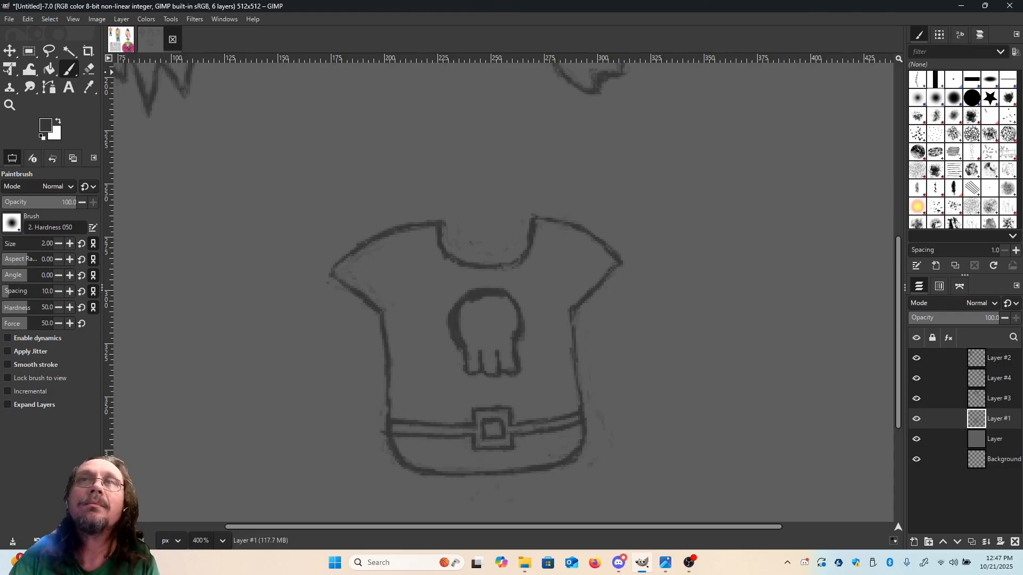
click(89, 69)
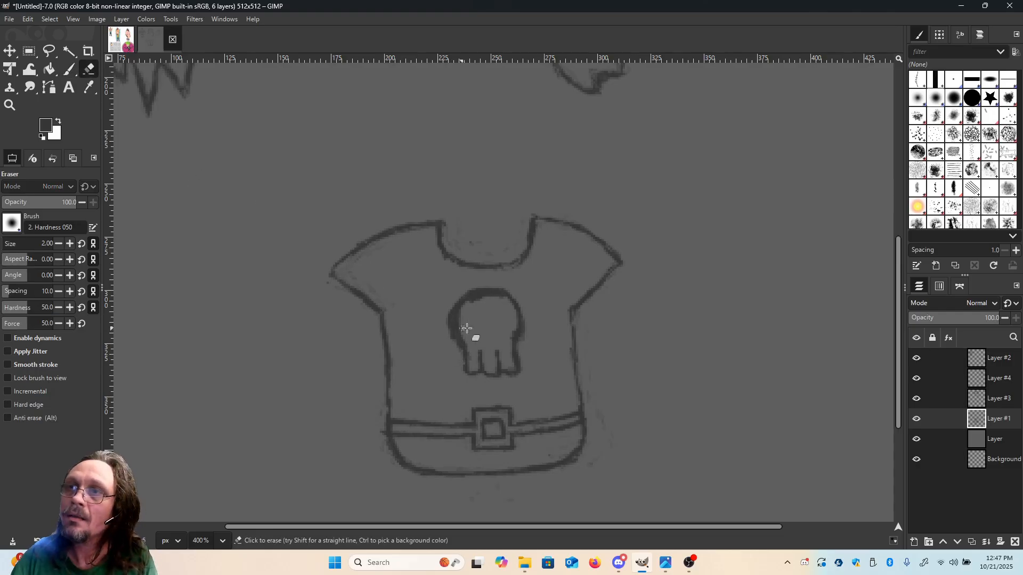
mouse_move(466, 342)
mouse_down()
mouse_move(462, 310)
mouse_move(473, 300)
mouse_up()
mouse_move(453, 351)
mouse_down()
mouse_move(446, 322)
mouse_move(450, 344)
mouse_up()
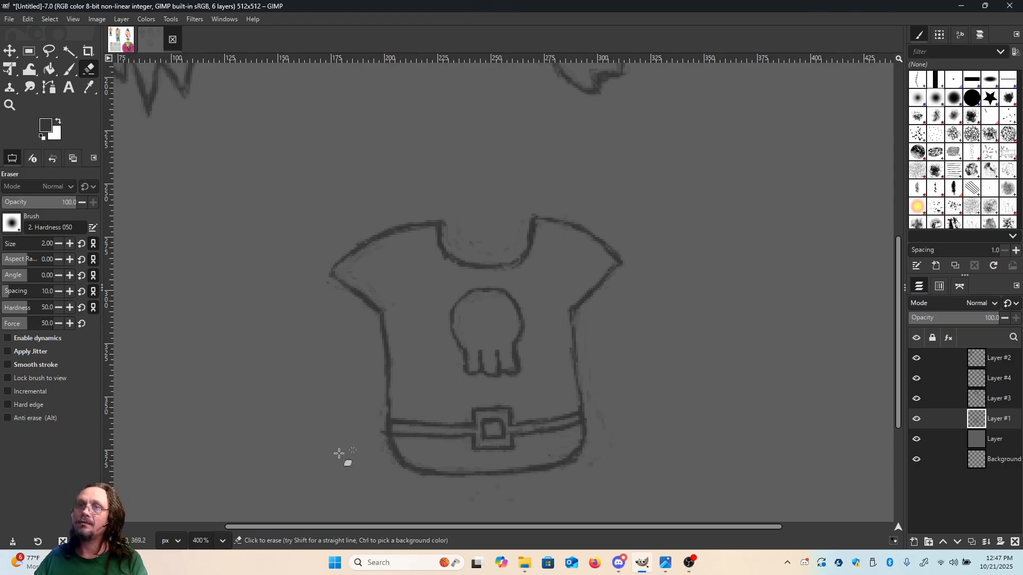
click(222, 541)
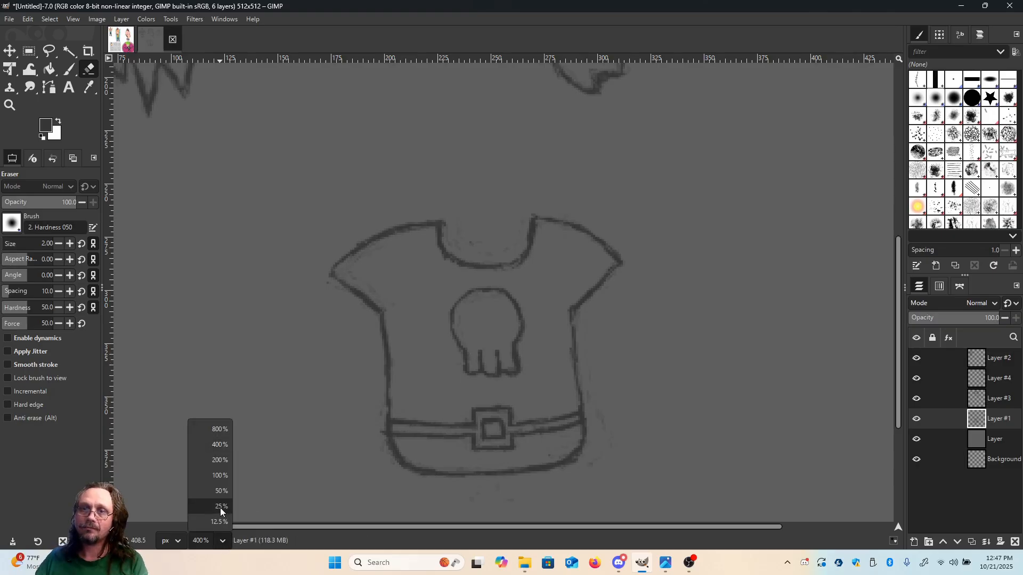
click(218, 476)
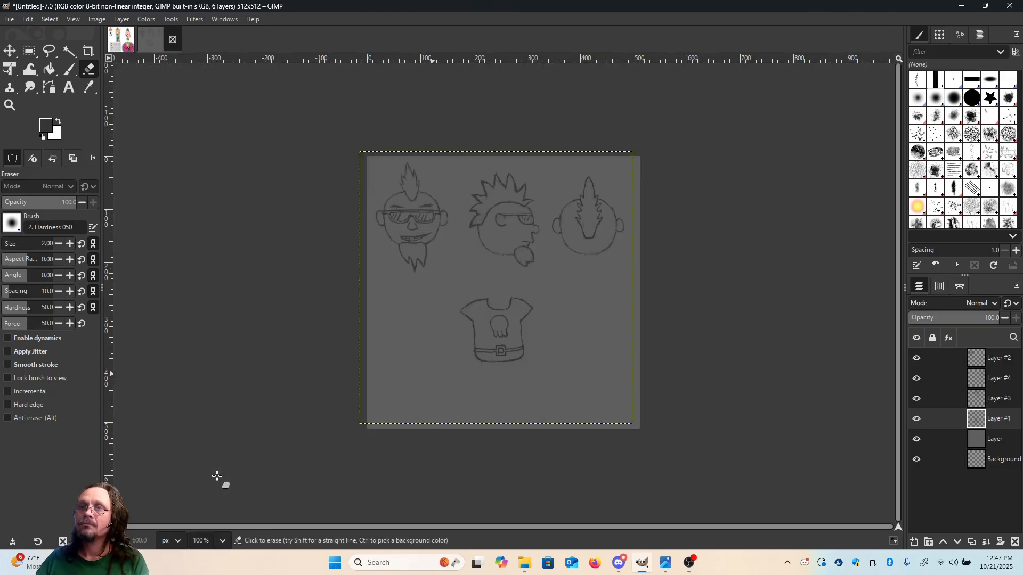
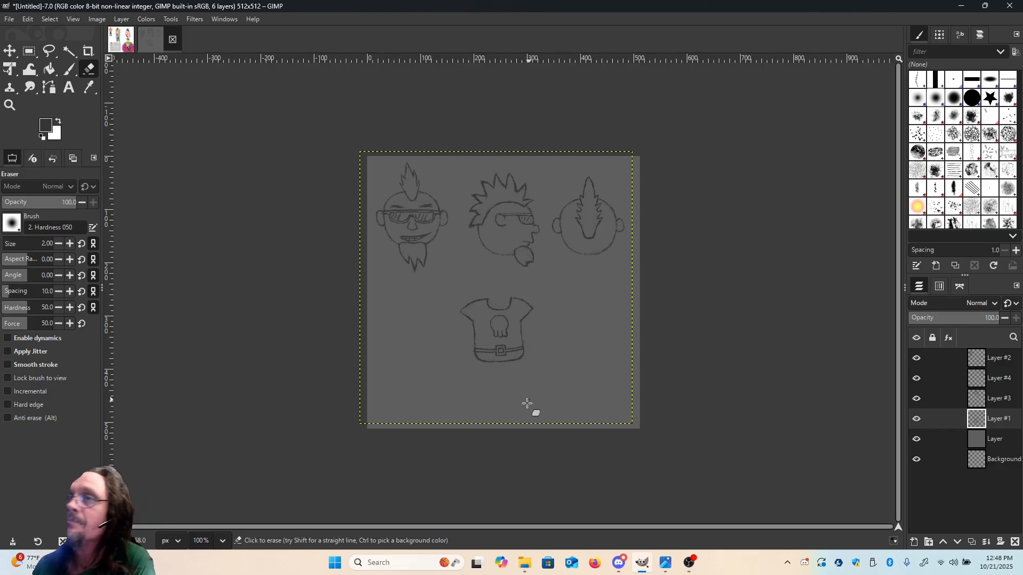
Paint a new slanted hem line across each sleeve of the shirt, from the armpit up to the shoulder edge.
click(223, 541)
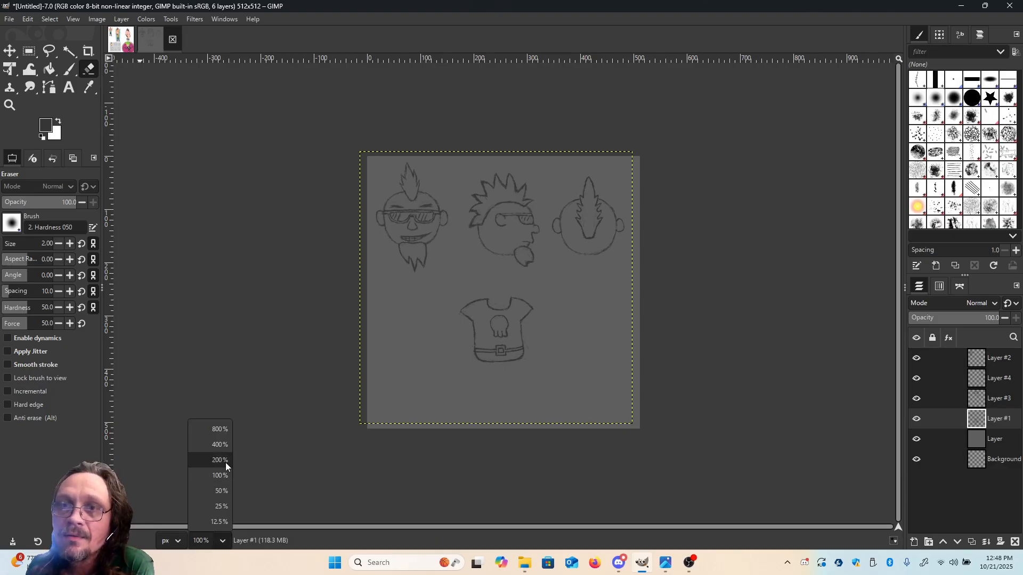
click(219, 446)
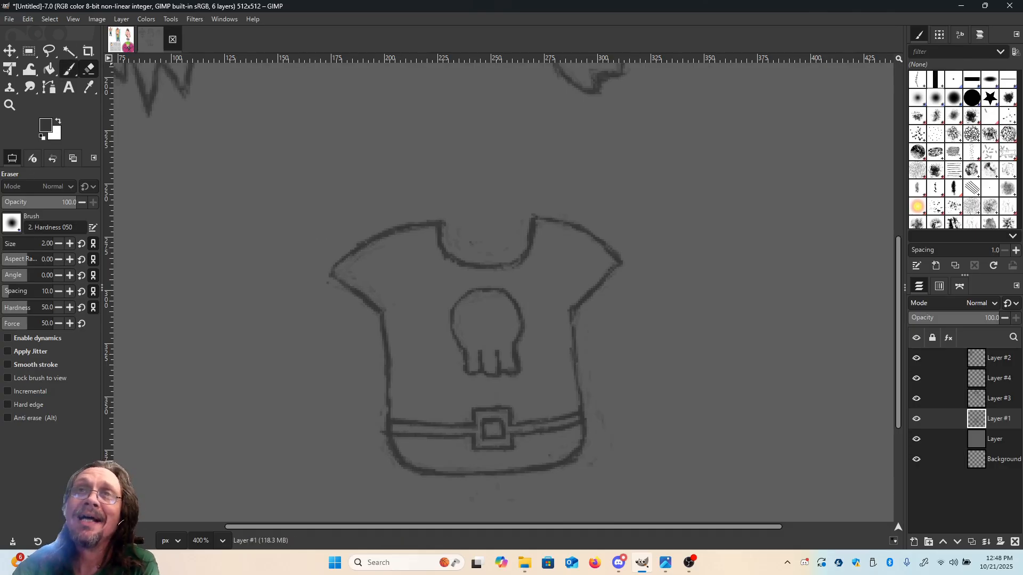
click(70, 69)
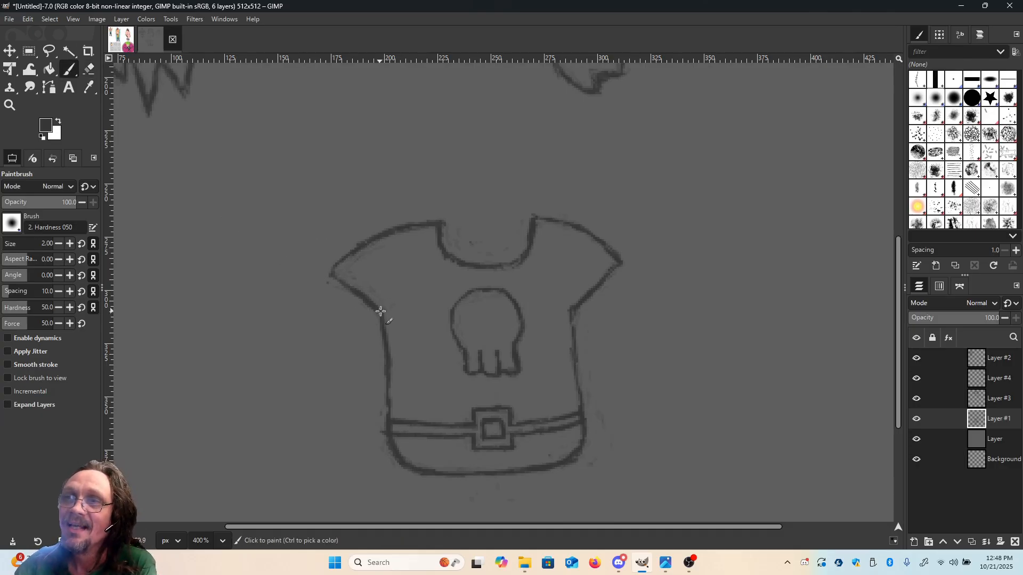
mouse_move(381, 311)
mouse_down()
mouse_move(345, 257)
mouse_move(361, 274)
mouse_move(352, 253)
mouse_up()
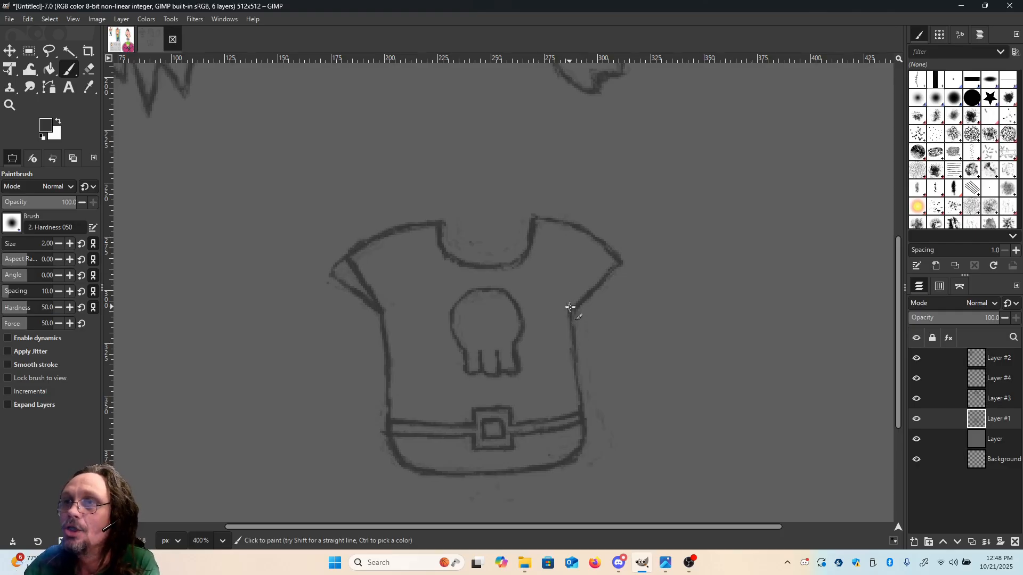
drag(575, 298, 599, 242)
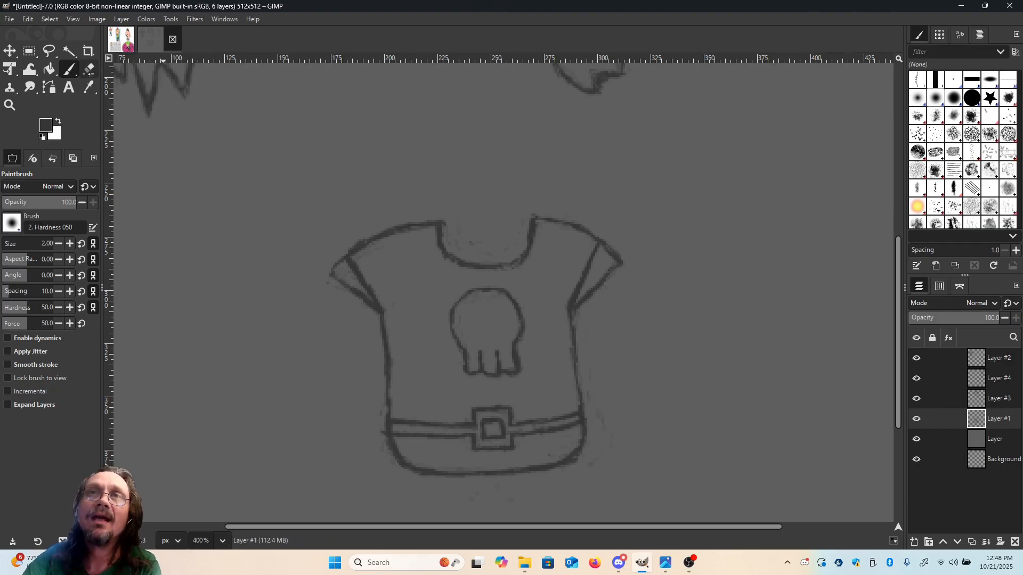
Erase the old sleeve tips outside the new hem lines on both sides of the shirt.
click(89, 68)
mouse_move(335, 277)
mouse_down()
mouse_move(340, 261)
mouse_move(331, 289)
mouse_move(343, 281)
mouse_move(377, 312)
mouse_up()
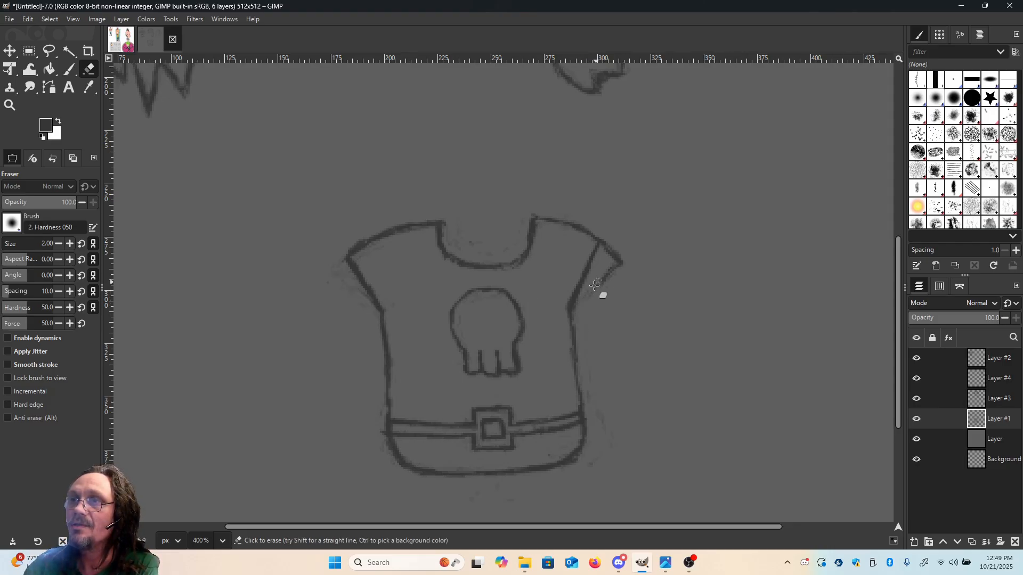
mouse_move(594, 285)
mouse_down()
mouse_move(624, 252)
mouse_move(603, 256)
mouse_up()
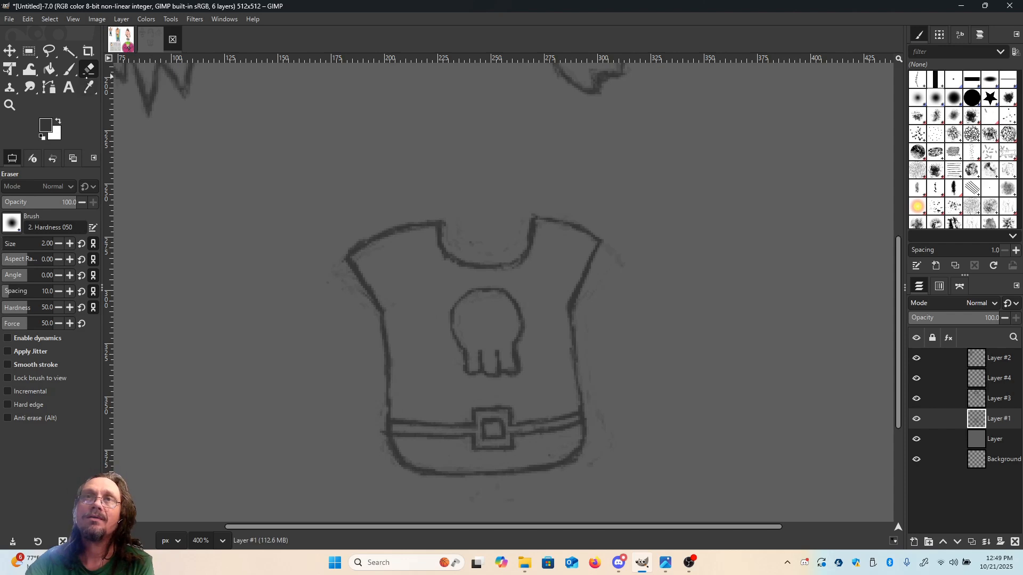
Repaint the right side of the neckline slightly further inward and extend the right-hand shoulder and sleeve outward.
click(69, 69)
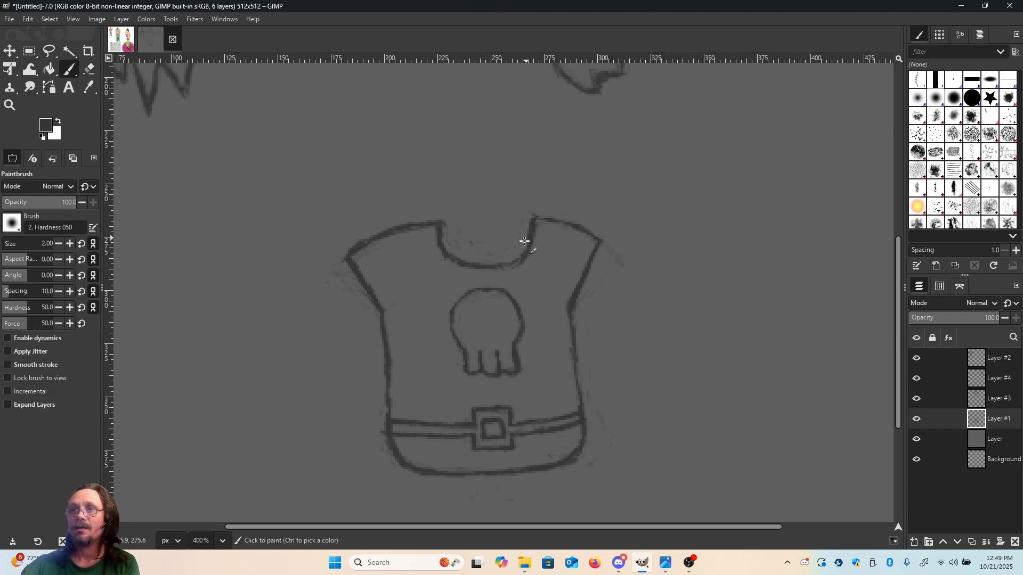
mouse_move(517, 255)
mouse_down()
mouse_move(523, 227)
mouse_move(526, 251)
mouse_up()
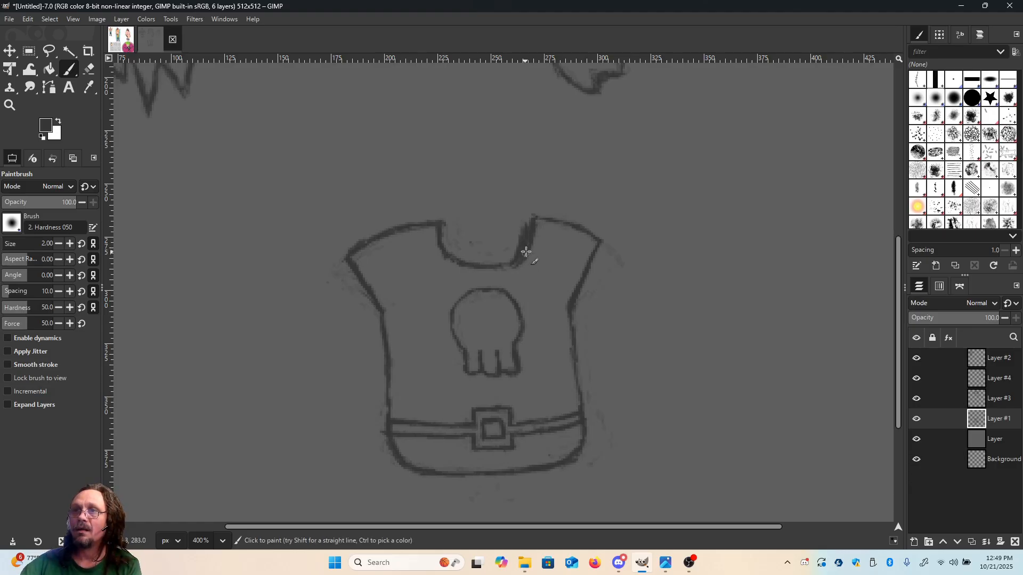
mouse_move(528, 216)
mouse_down()
mouse_move(588, 226)
mouse_move(559, 216)
mouse_move(612, 246)
mouse_move(619, 263)
mouse_move(613, 250)
mouse_move(577, 294)
mouse_move(616, 247)
mouse_move(580, 224)
mouse_move(599, 234)
mouse_move(527, 223)
mouse_up()
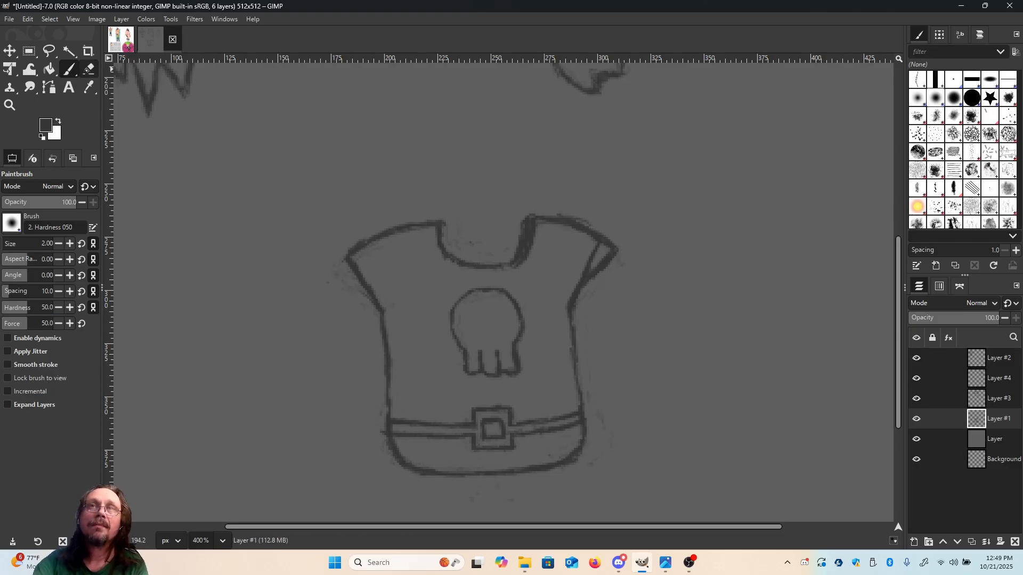
Erase the leftover inner sleeve line and excess neckline thickness on the shirt's right side, and repaint the sleeve hem.
click(89, 68)
mouse_move(606, 262)
mouse_down()
mouse_move(577, 273)
mouse_move(600, 257)
mouse_up()
drag(567, 219, 583, 218)
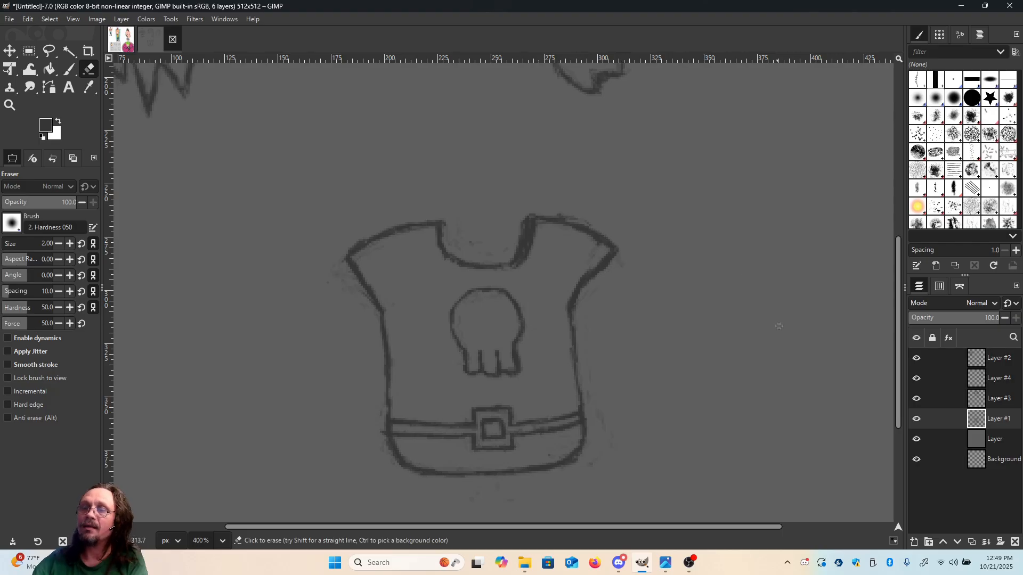
mouse_move(588, 286)
mouse_down()
mouse_move(609, 269)
mouse_move(605, 282)
mouse_move(611, 265)
mouse_move(594, 291)
mouse_up()
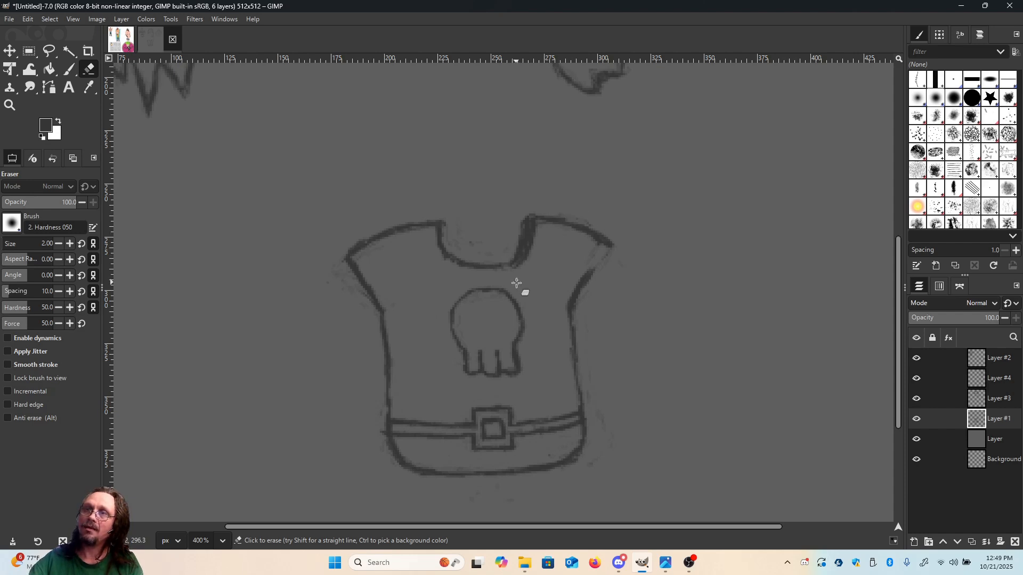
drag(517, 283, 533, 224)
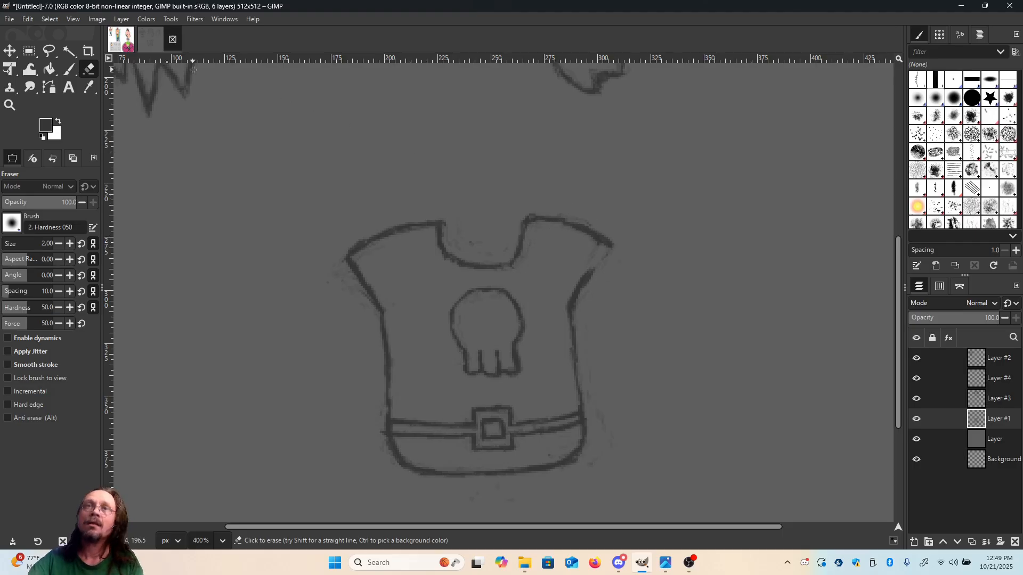
key(p)
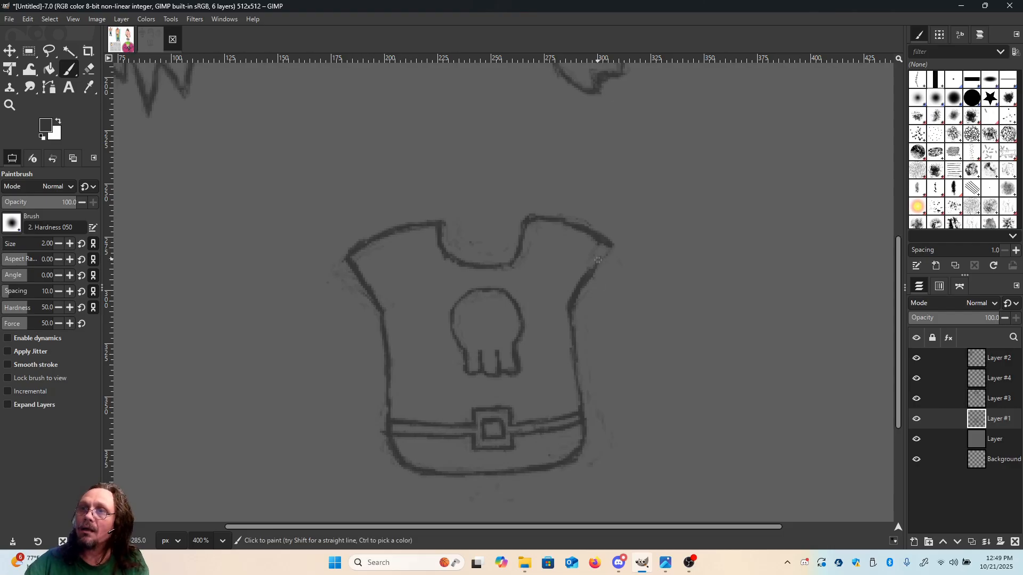
drag(592, 267, 613, 245)
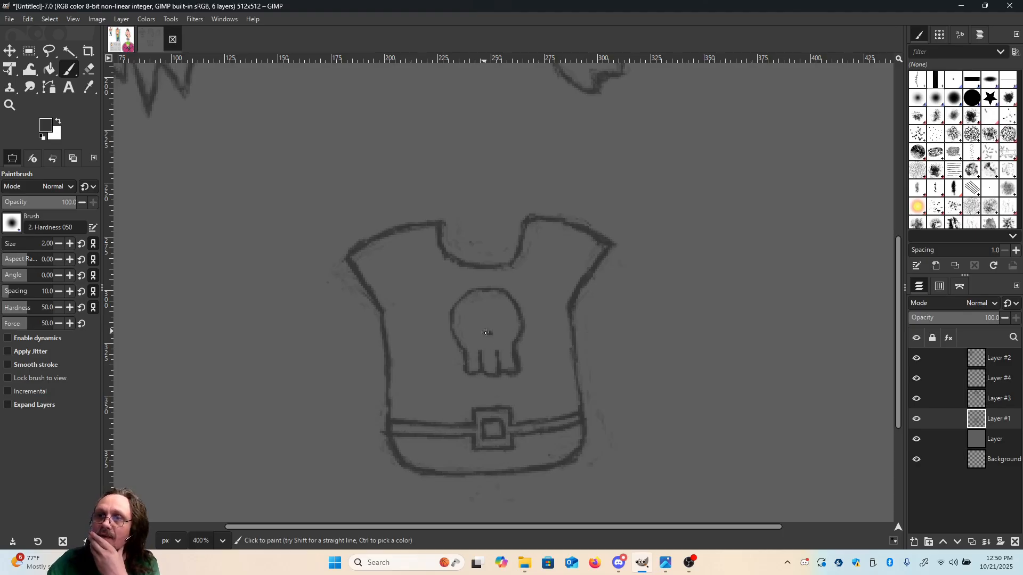
Paint a small triangular nose and two filled oval eye sockets on the chest skull.
drag(489, 328, 487, 334)
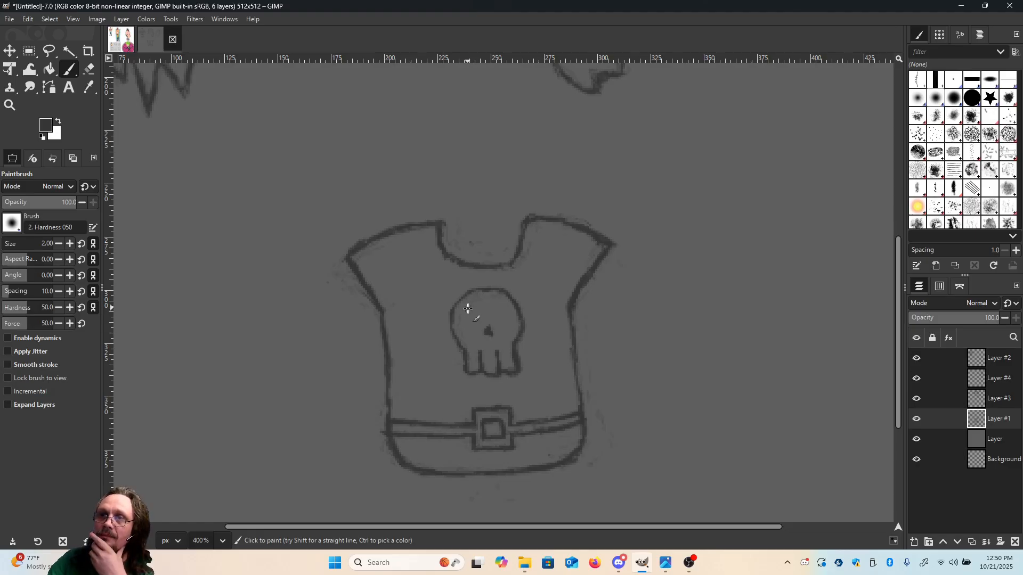
drag(474, 310, 469, 321)
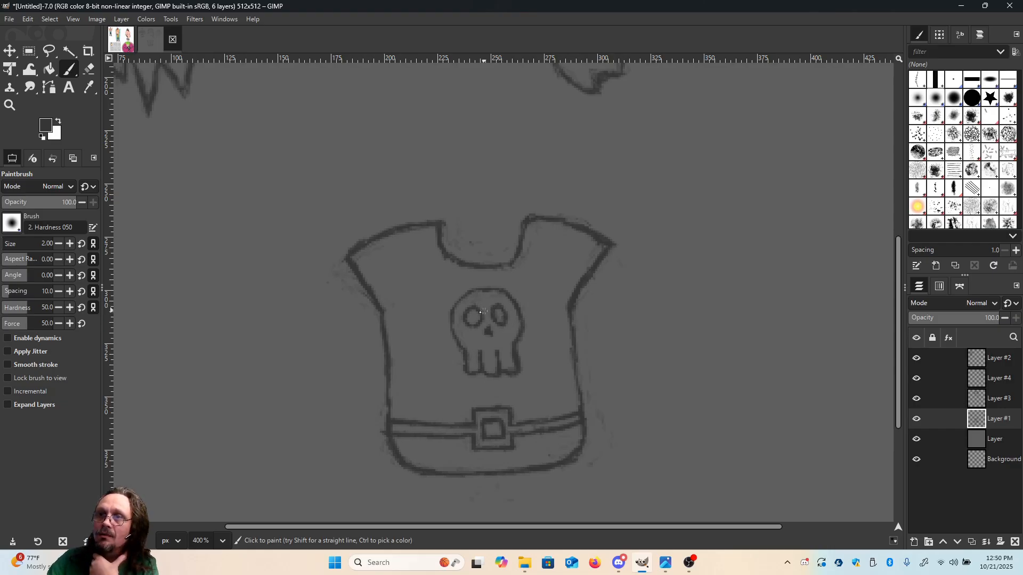
drag(470, 317, 476, 316)
drag(498, 319, 502, 318)
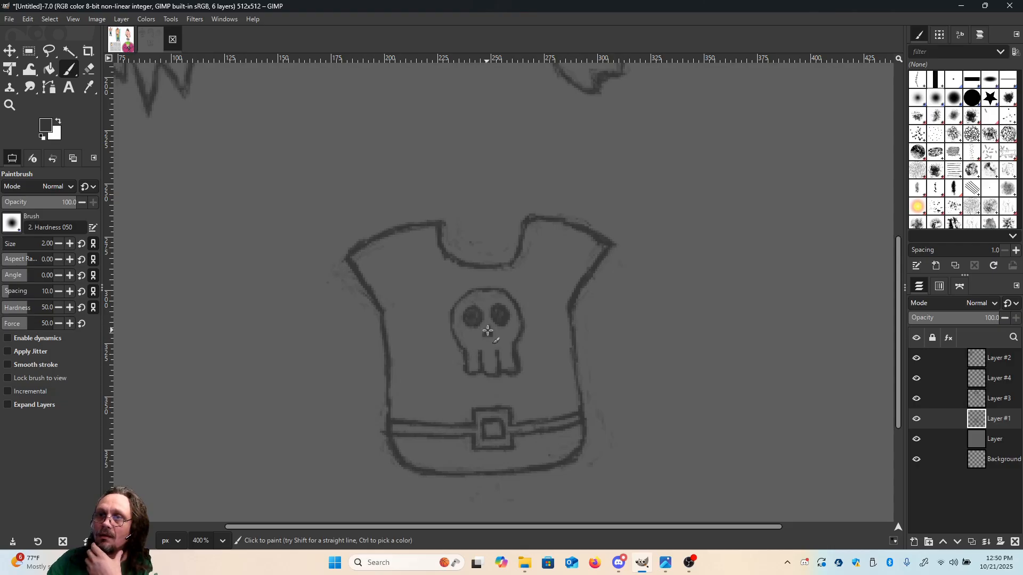
key(shift+e)
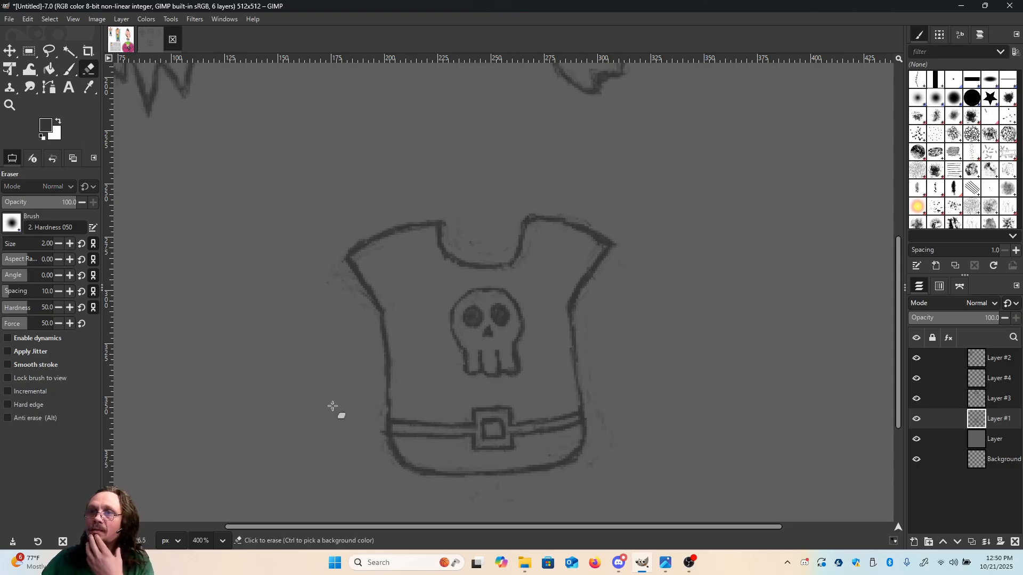
click(222, 542)
click(217, 463)
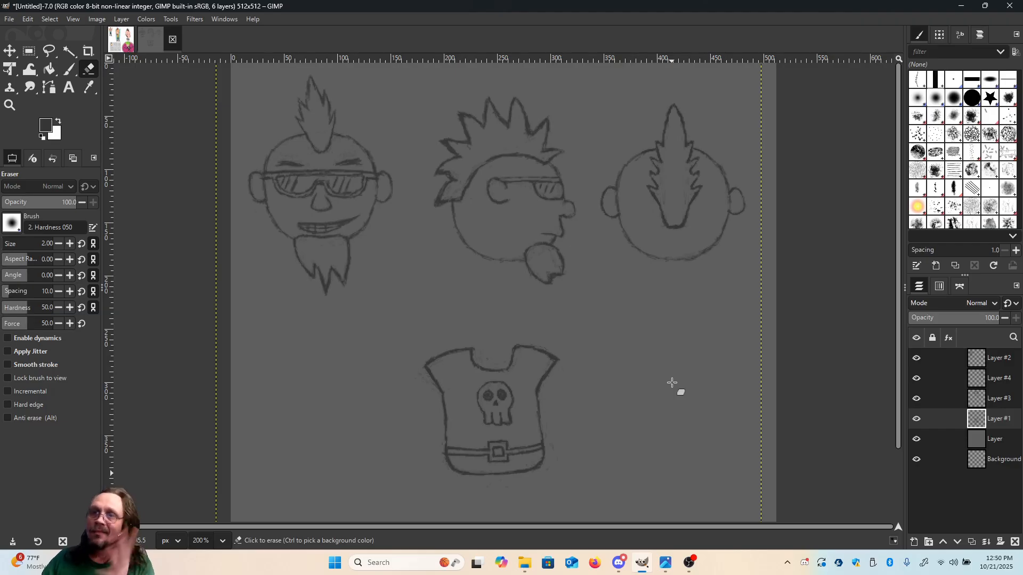
scroll(672, 383, down, 3)
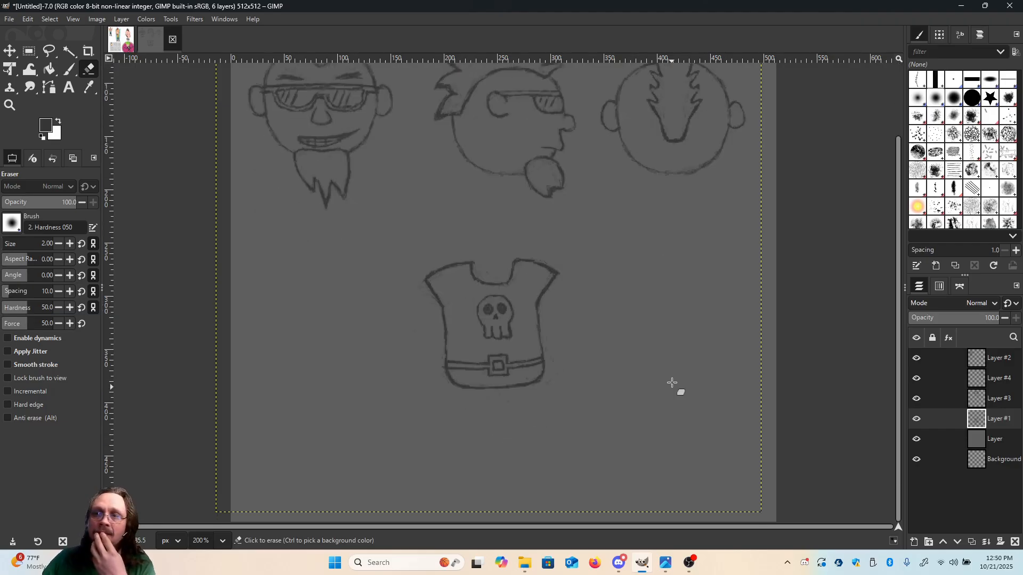
Paint four knobbed bone ends sticking out diagonally around the chest skull to form crossbones behind it.
click(223, 542)
click(217, 450)
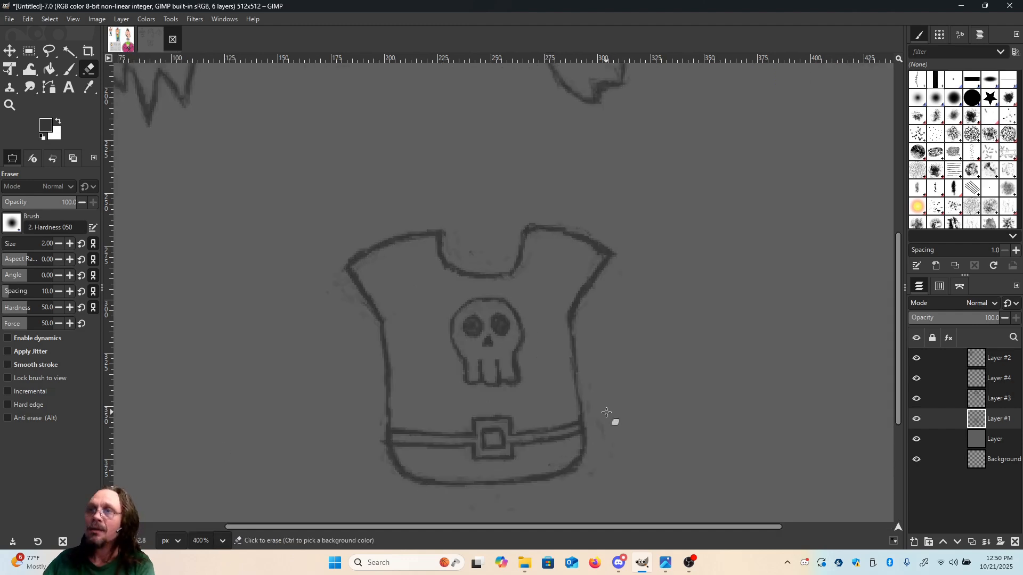
key(p)
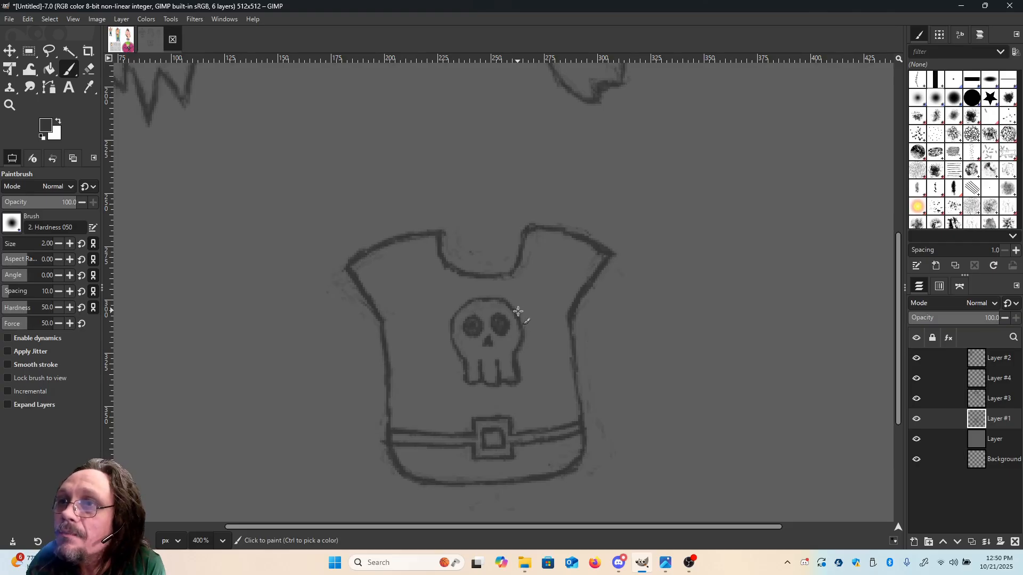
drag(517, 310, 526, 314)
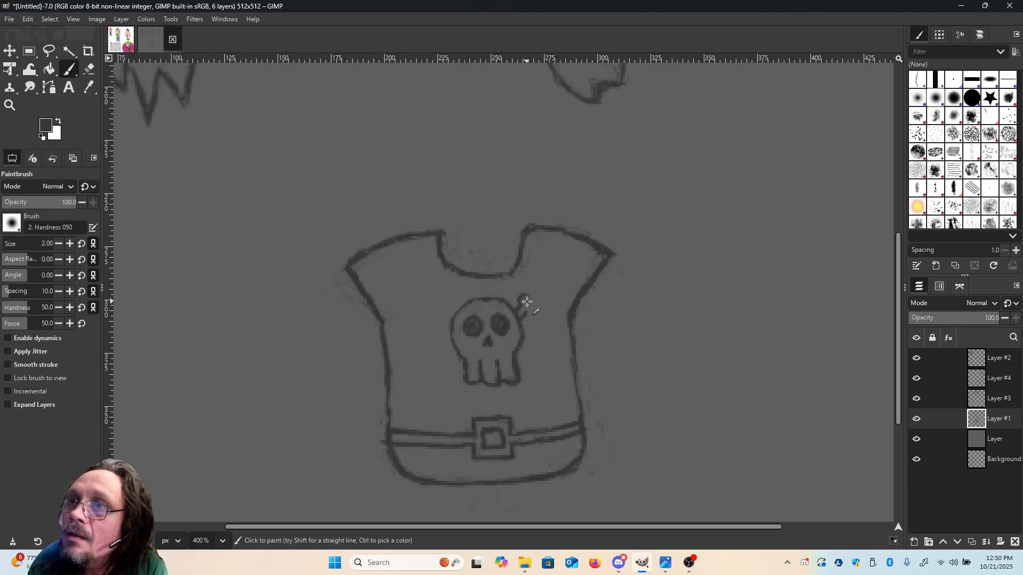
drag(527, 301, 529, 303)
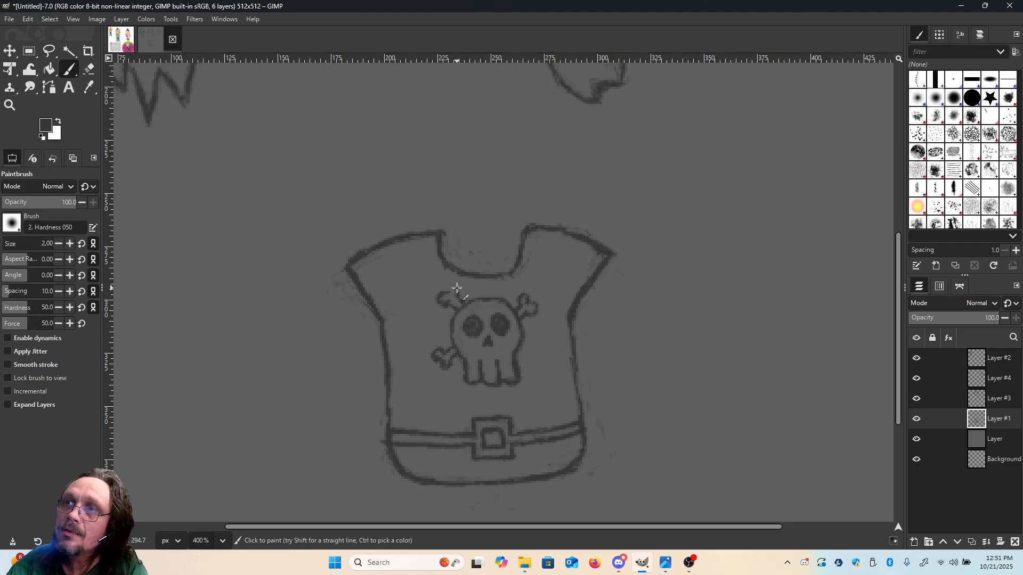
drag(448, 294, 458, 296)
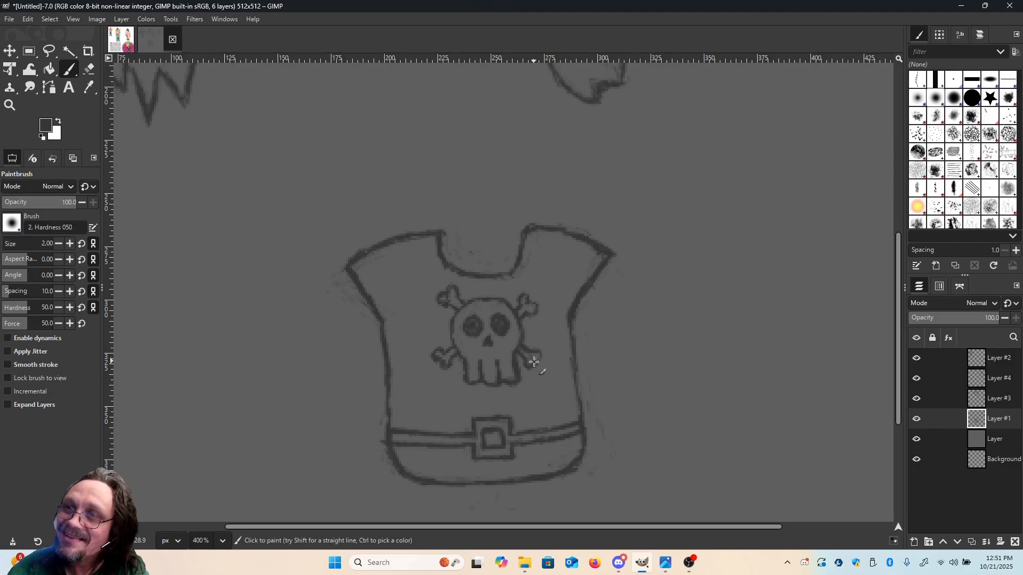
key(shift+e)
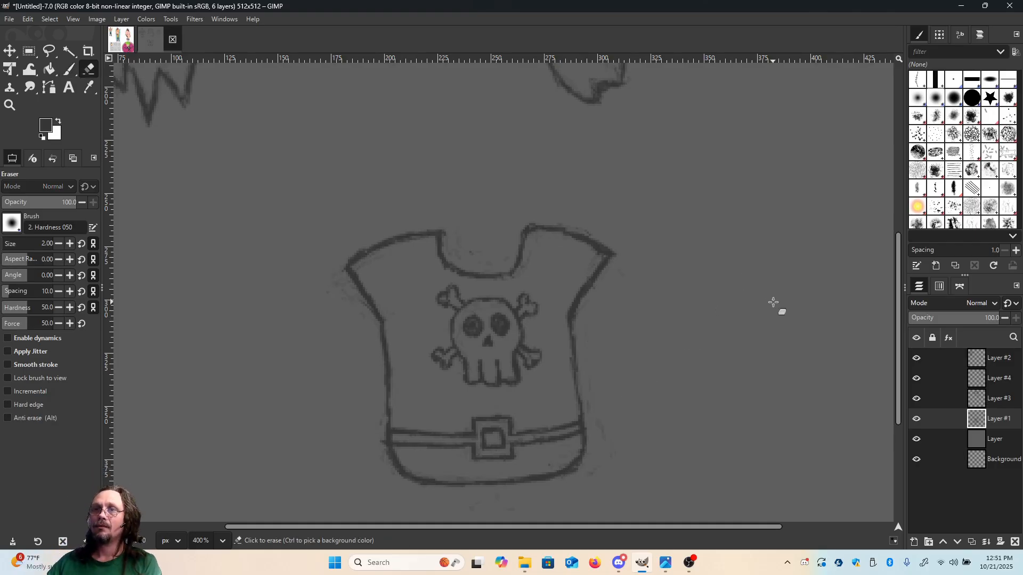
click(222, 540)
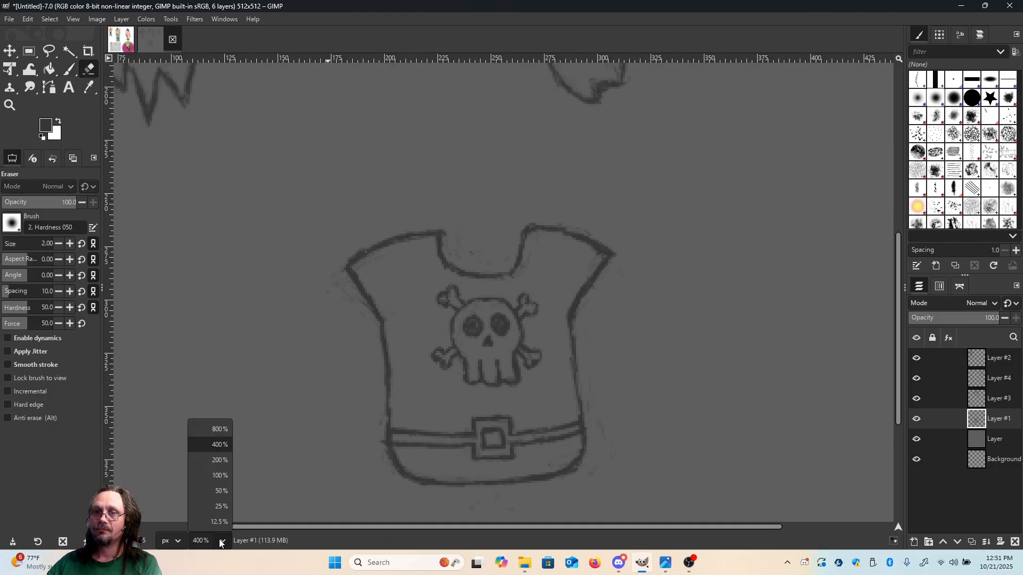
click(208, 473)
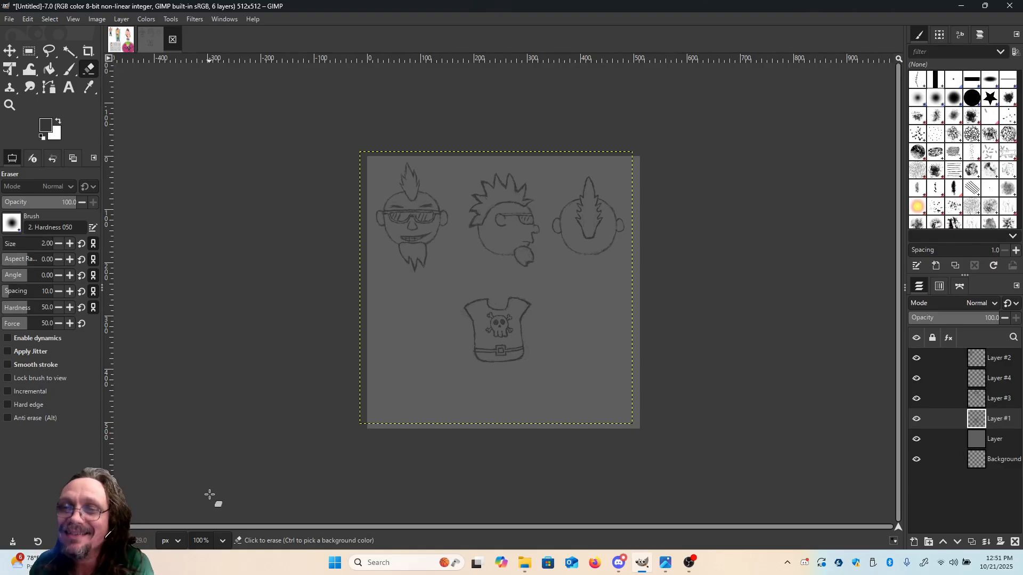
Enlarge the eraser to size 7 and erase the skull-and-crossbones emblem from the shirt's chest.
click(222, 542)
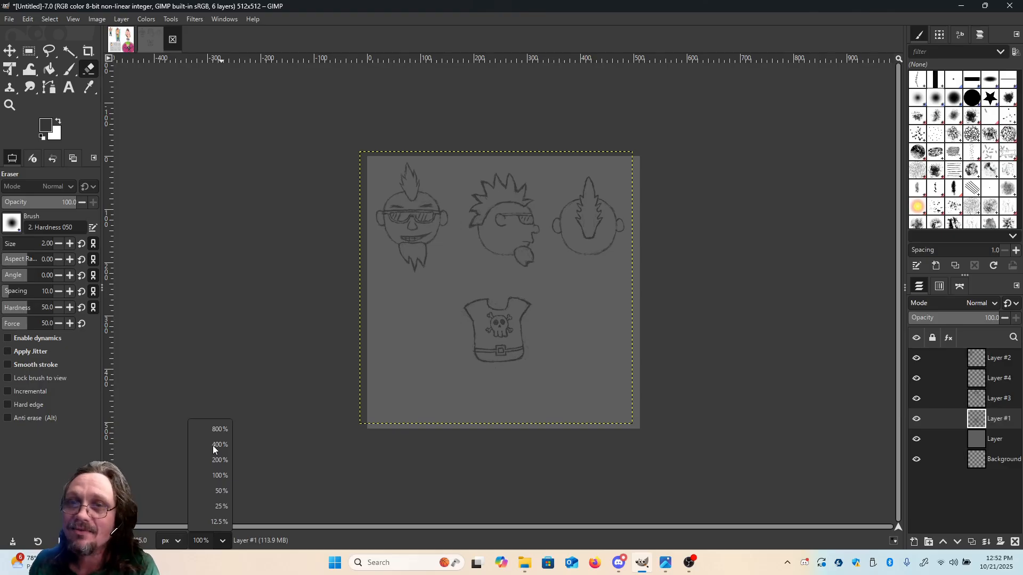
click(213, 445)
scroll(714, 393, down, 2)
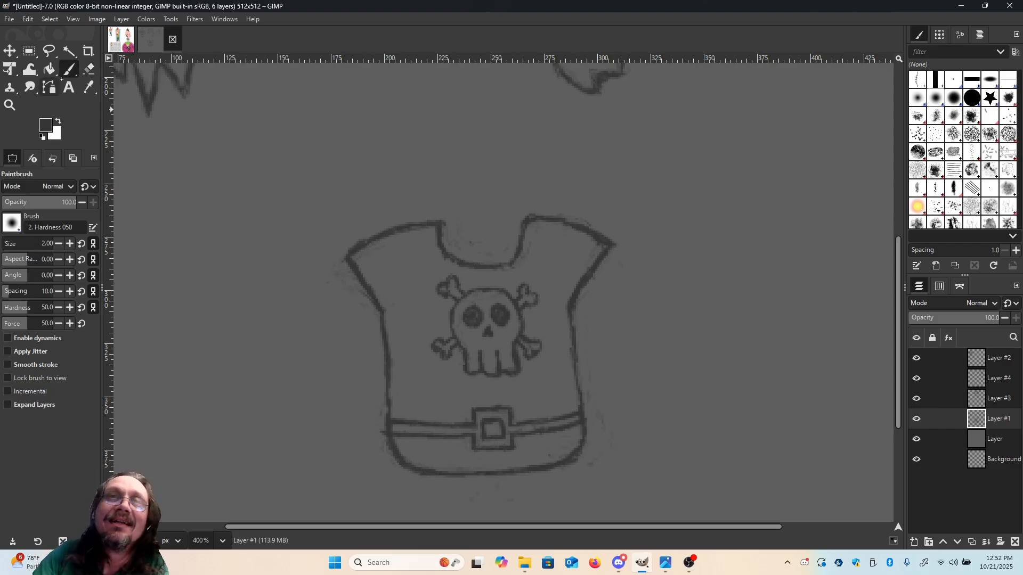
click(69, 244)
click(70, 244)
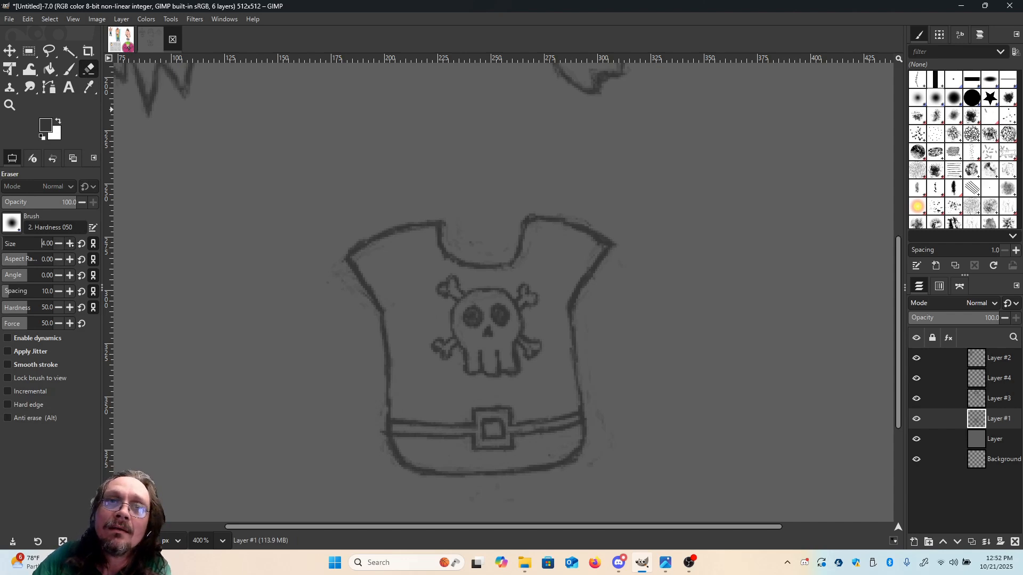
click(70, 243)
click(70, 243)
click(69, 244)
mouse_move(448, 370)
mouse_down()
mouse_move(446, 342)
mouse_move(439, 349)
mouse_move(458, 346)
mouse_move(452, 376)
mouse_move(491, 346)
mouse_move(481, 376)
mouse_move(496, 379)
mouse_move(522, 352)
mouse_move(514, 384)
mouse_move(551, 336)
mouse_move(518, 350)
mouse_move(522, 334)
mouse_move(511, 380)
mouse_move(550, 321)
mouse_move(516, 351)
mouse_move(527, 319)
mouse_move(516, 314)
mouse_move(520, 287)
mouse_move(530, 290)
mouse_move(486, 344)
mouse_move(508, 298)
mouse_move(445, 336)
mouse_move(462, 300)
mouse_move(443, 282)
mouse_move(434, 296)
mouse_move(452, 276)
mouse_move(442, 286)
mouse_move(456, 297)
mouse_move(503, 291)
mouse_up()
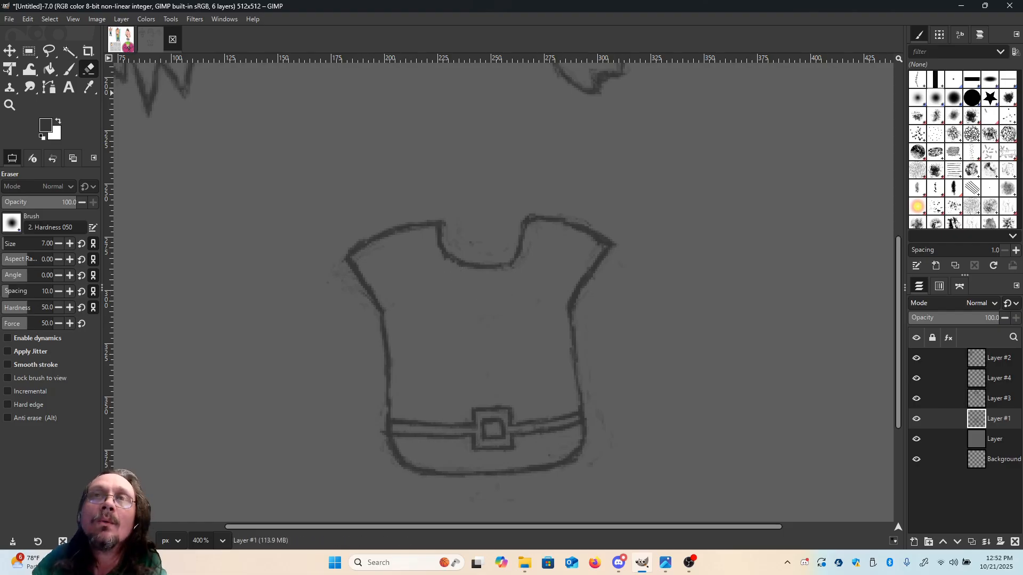
Set the paintbrush size to 2 and paint two long diagonal lines crossing in an X on the shirt's chest.
click(70, 69)
click(58, 245)
click(58, 245)
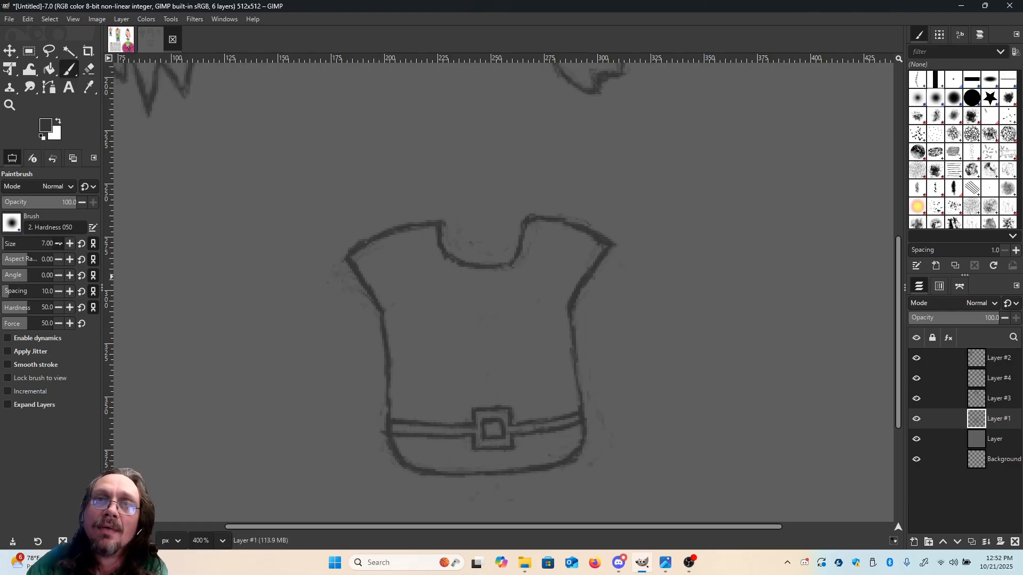
click(58, 245)
click(58, 245)
click(58, 245)
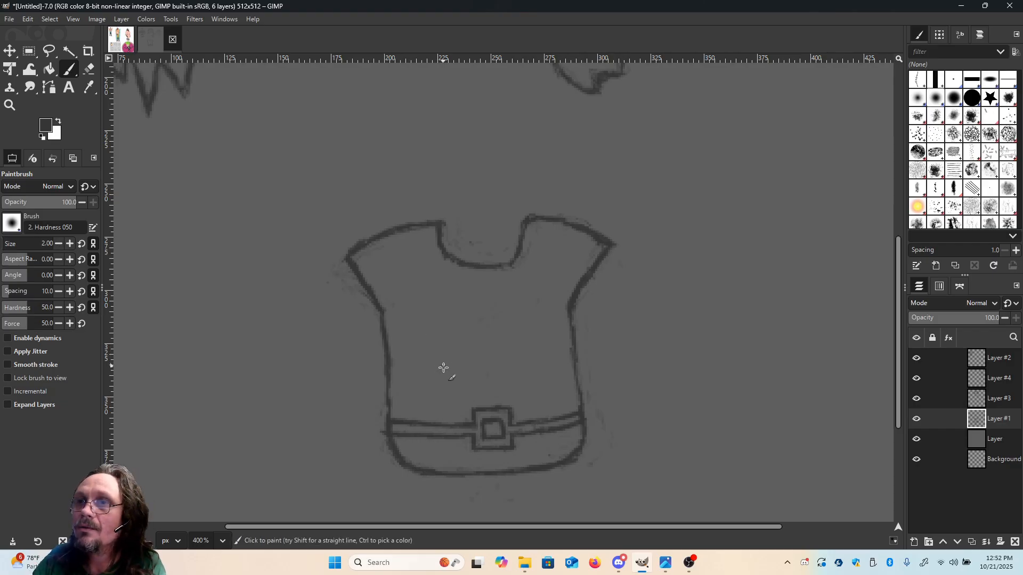
mouse_move(442, 369)
mouse_down()
mouse_move(483, 335)
mouse_move(448, 363)
mouse_move(524, 287)
mouse_up()
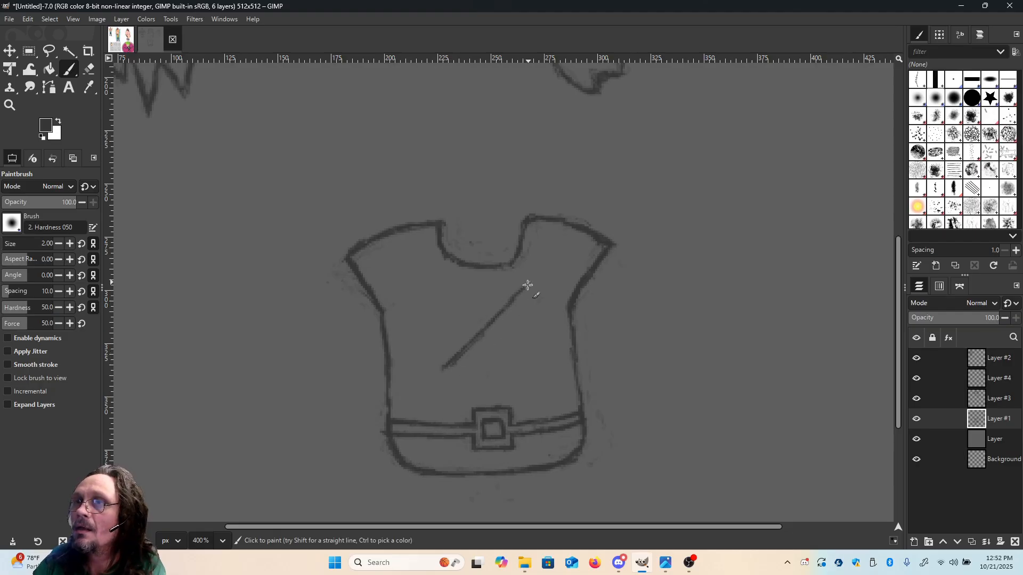
drag(437, 291, 527, 372)
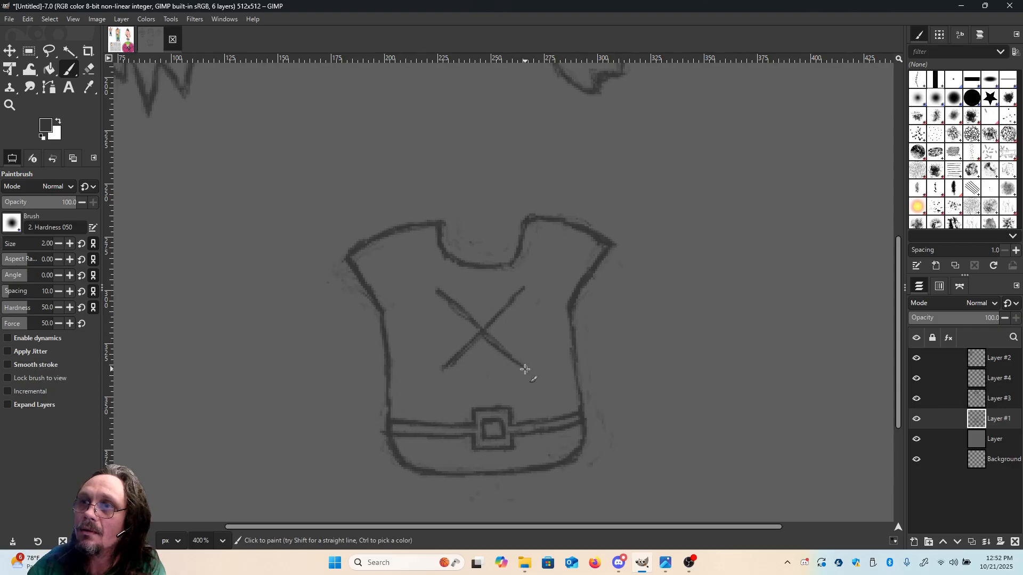
Double the crossed lines on the chest and add knobbed ends to turn them into two full crossbones.
mouse_move(438, 294)
mouse_down()
mouse_move(425, 279)
mouse_move(440, 266)
mouse_move(457, 299)
mouse_move(488, 317)
mouse_up()
mouse_move(522, 286)
mouse_down()
mouse_move(529, 272)
mouse_move(536, 283)
mouse_move(521, 277)
mouse_move(542, 293)
mouse_move(435, 371)
mouse_move(448, 370)
mouse_move(439, 379)
mouse_move(453, 367)
mouse_up()
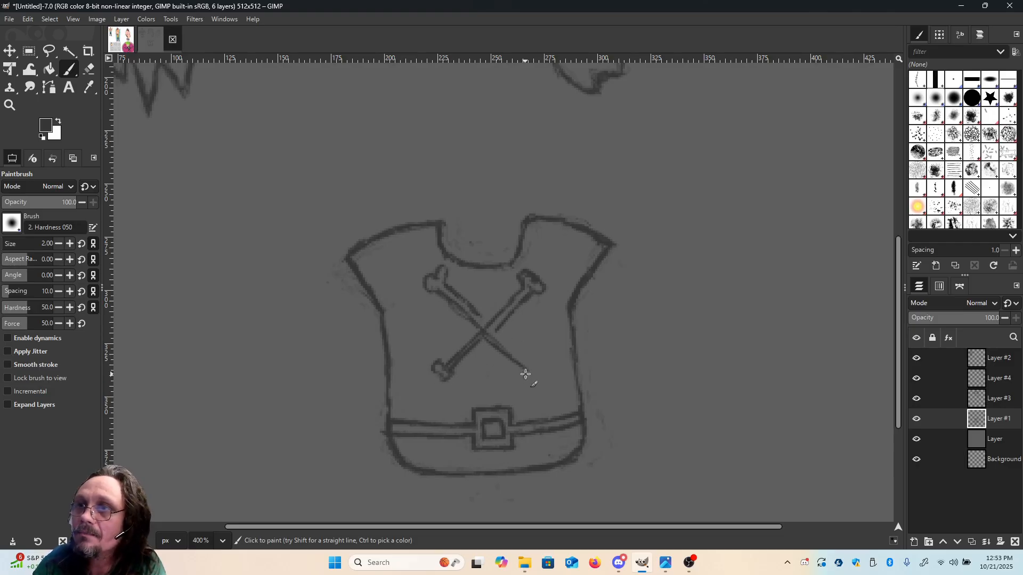
drag(525, 373, 534, 379)
mouse_move(537, 377)
mouse_down()
mouse_move(512, 333)
mouse_move(527, 343)
mouse_move(524, 366)
mouse_move(491, 326)
mouse_up()
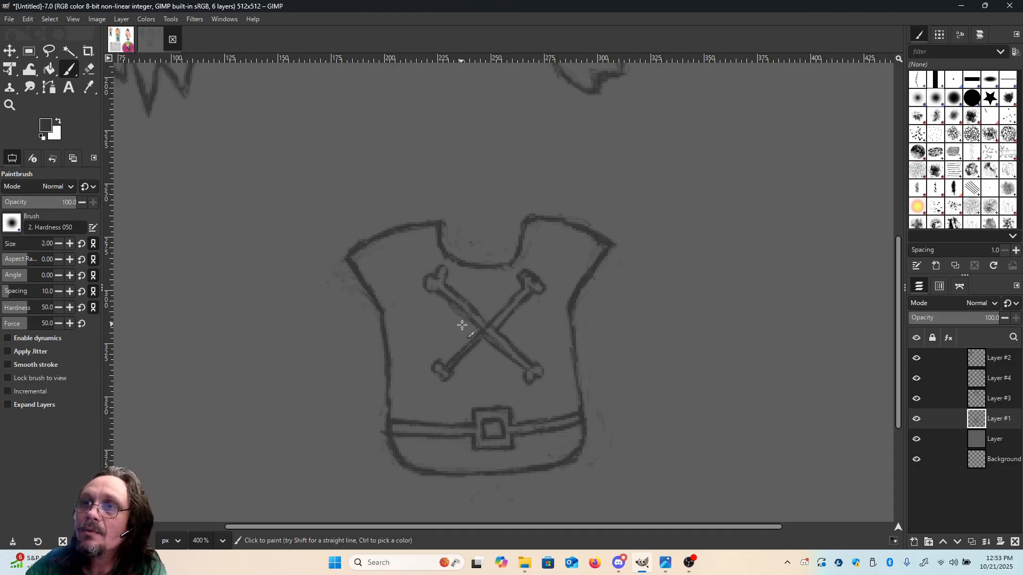
Paint a round skull outline over the centre of the crossbones, with narrow teeth below and two dark eye sockets.
drag(457, 321, 490, 293)
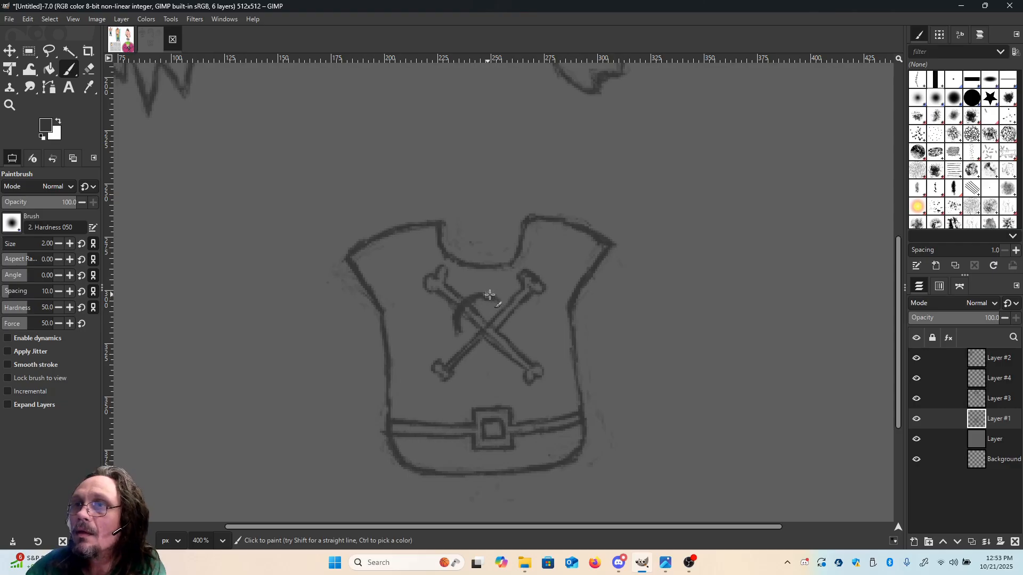
drag(499, 300, 517, 321)
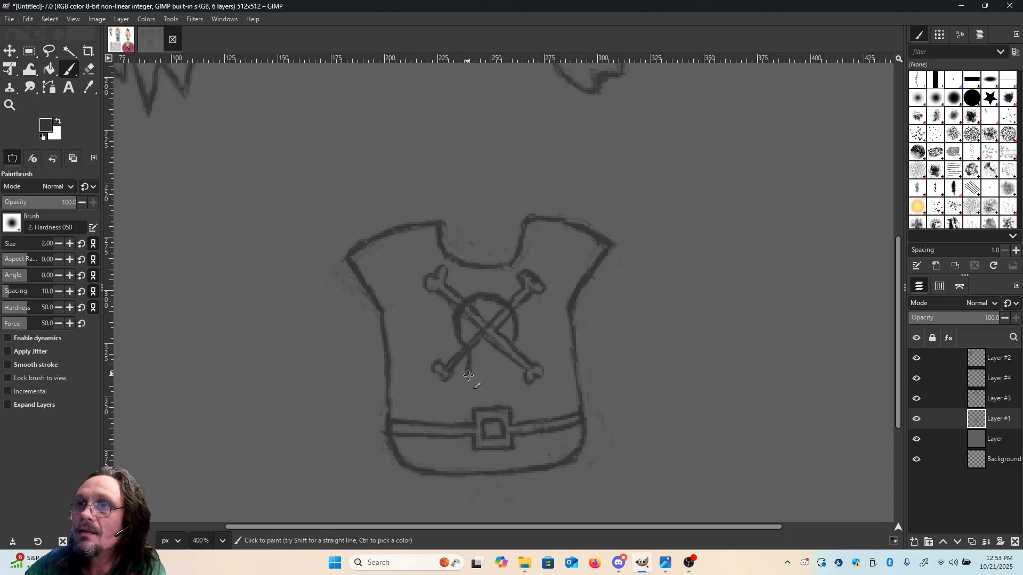
drag(482, 375, 480, 355)
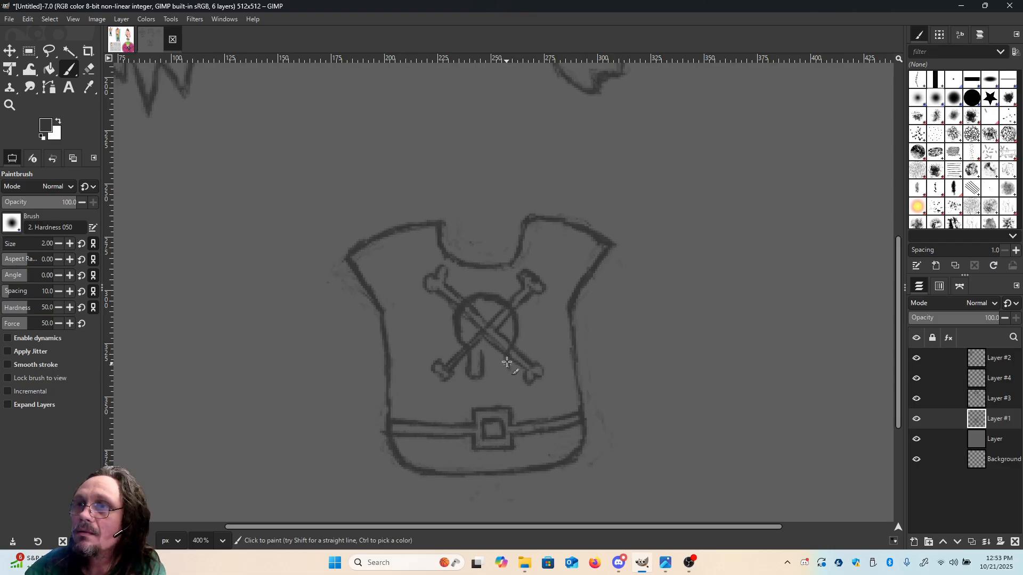
mouse_move(506, 374)
mouse_down()
mouse_move(494, 354)
mouse_move(502, 380)
mouse_move(493, 379)
mouse_up()
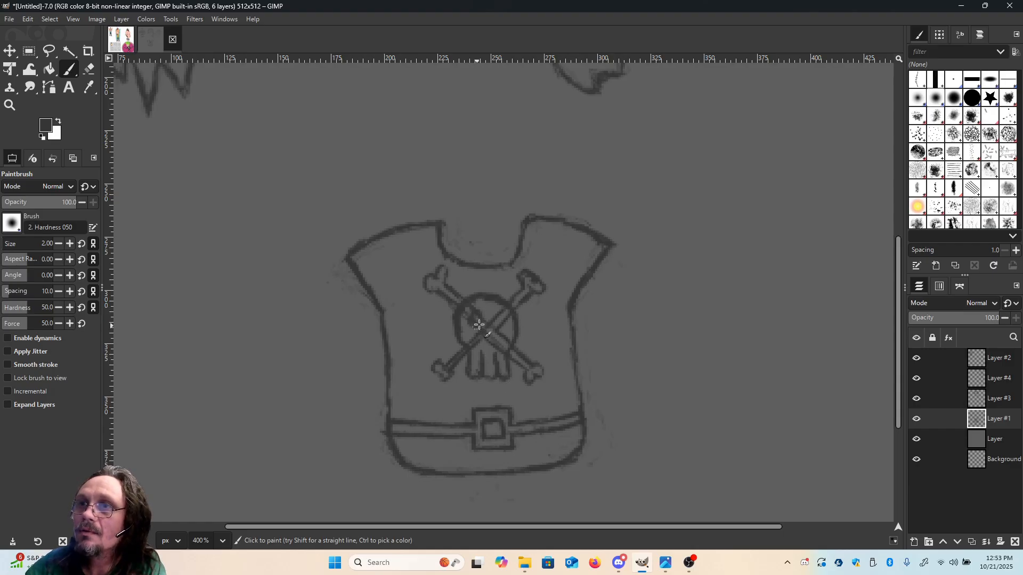
drag(471, 318, 475, 322)
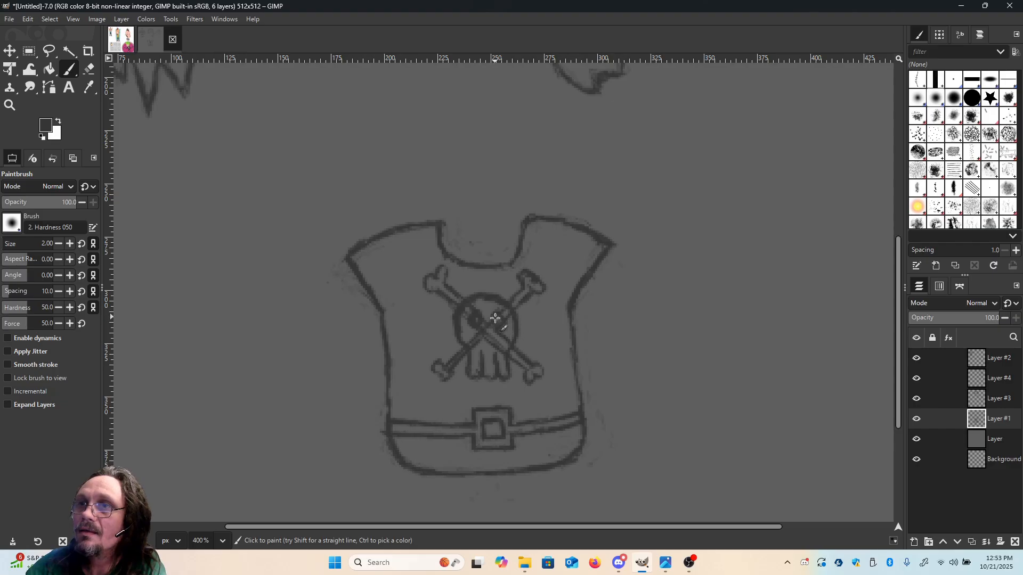
Erase the bone lines and eye sockets inside the chest skull, and view the whole sketch at 100%.
key(shift+e)
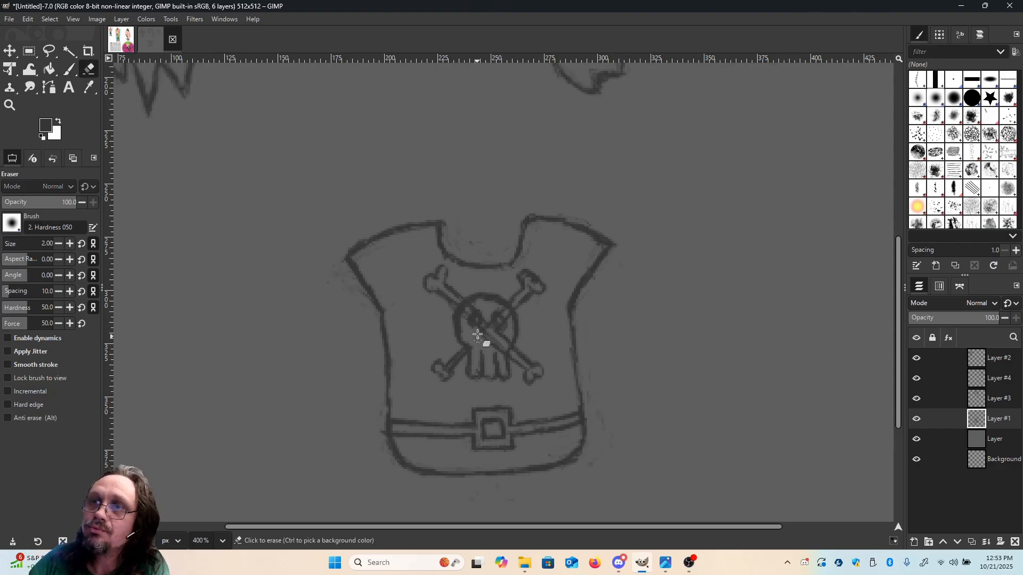
mouse_move(477, 334)
mouse_down()
mouse_move(466, 315)
mouse_move(475, 303)
mouse_move(499, 326)
mouse_move(505, 349)
mouse_move(501, 316)
mouse_move(506, 327)
mouse_move(510, 318)
mouse_move(498, 331)
mouse_up()
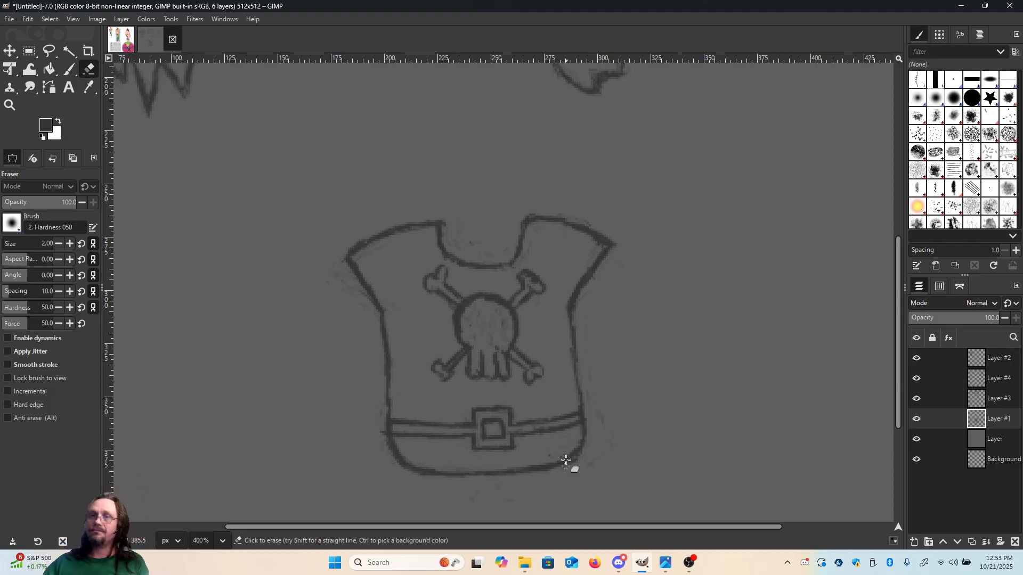
click(223, 541)
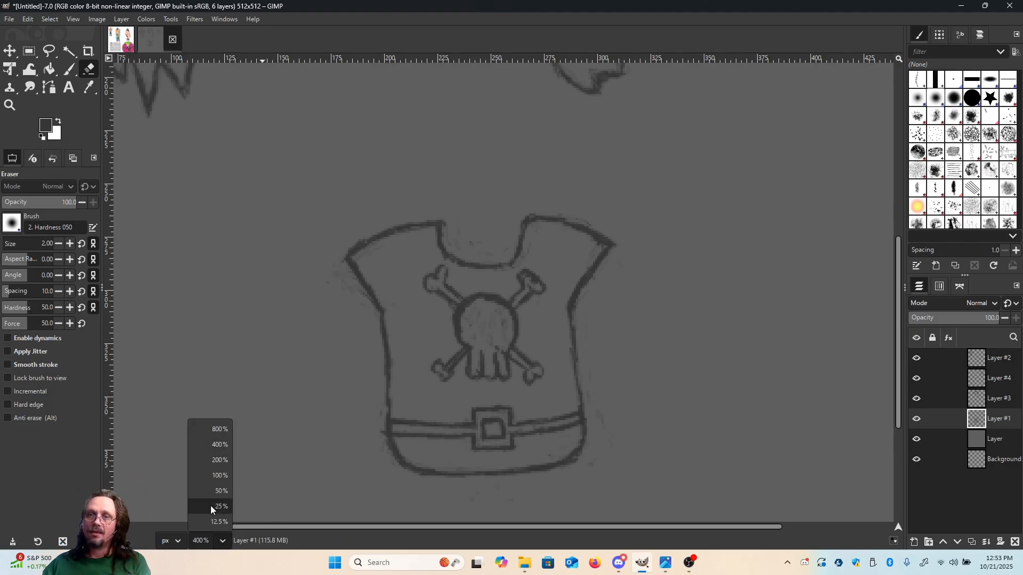
click(212, 481)
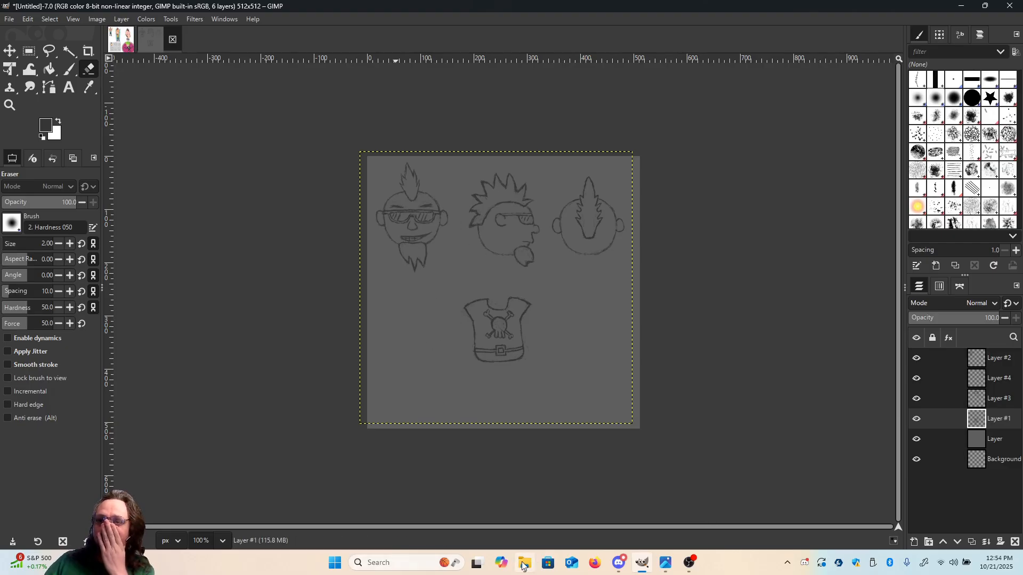
Switch to Firefox, search Google Images for "funny cartoon shirts", browse the results for shirt design ideas, and close the browser.
mouse_move(524, 566)
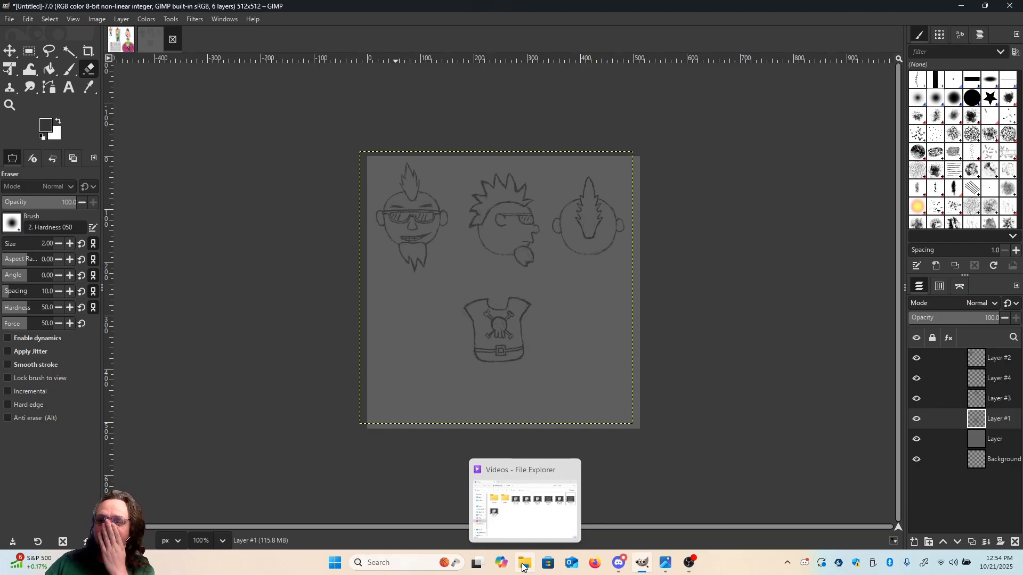
click(593, 564)
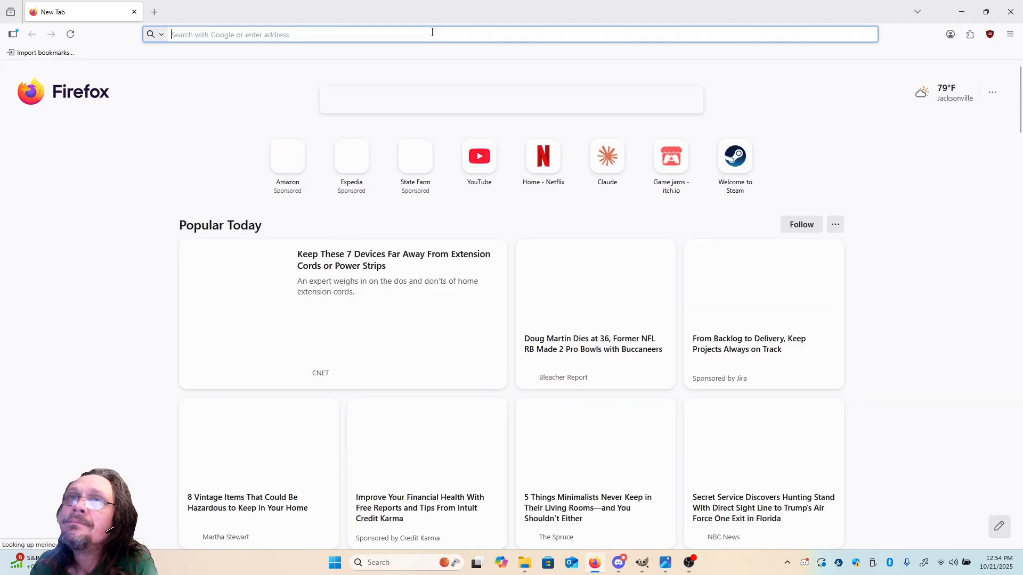
click(432, 32)
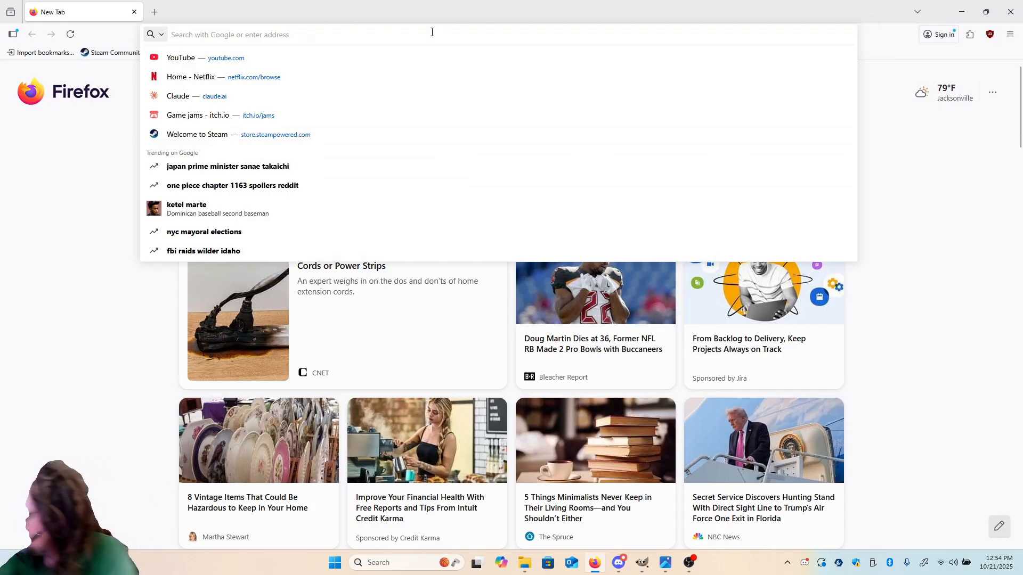
text(funny car)
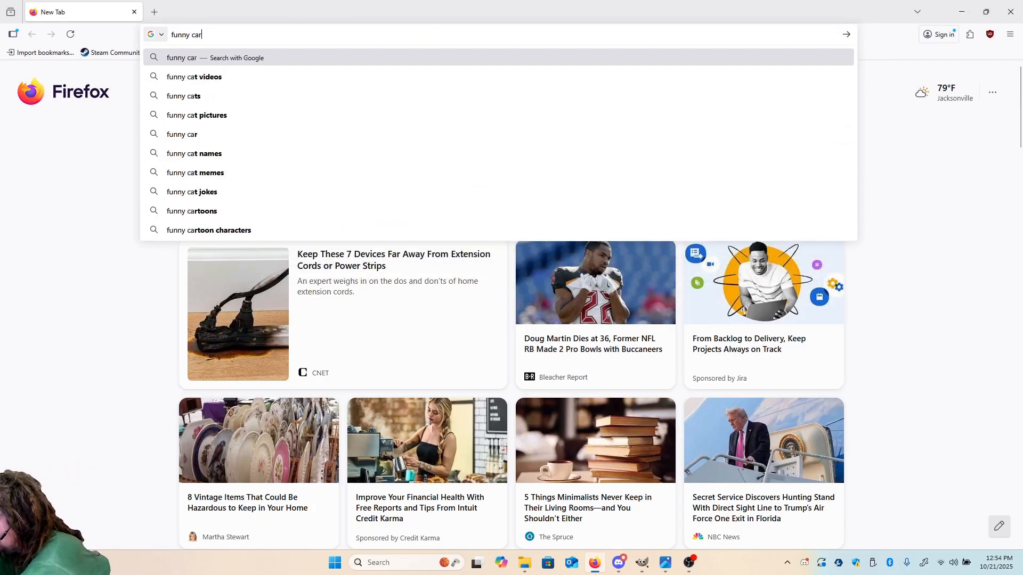
text(toon shi)
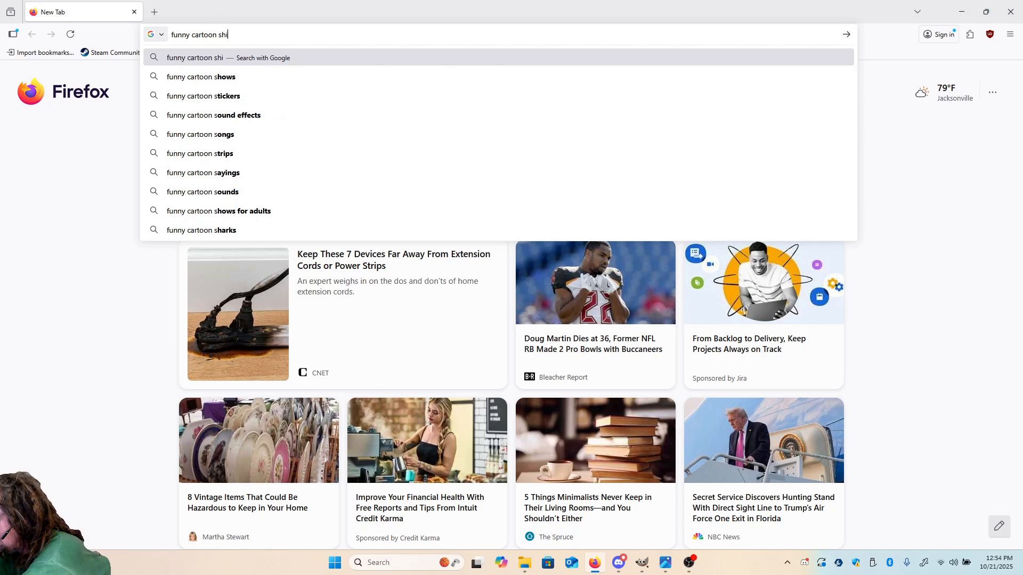
text(rts)
key(Return)
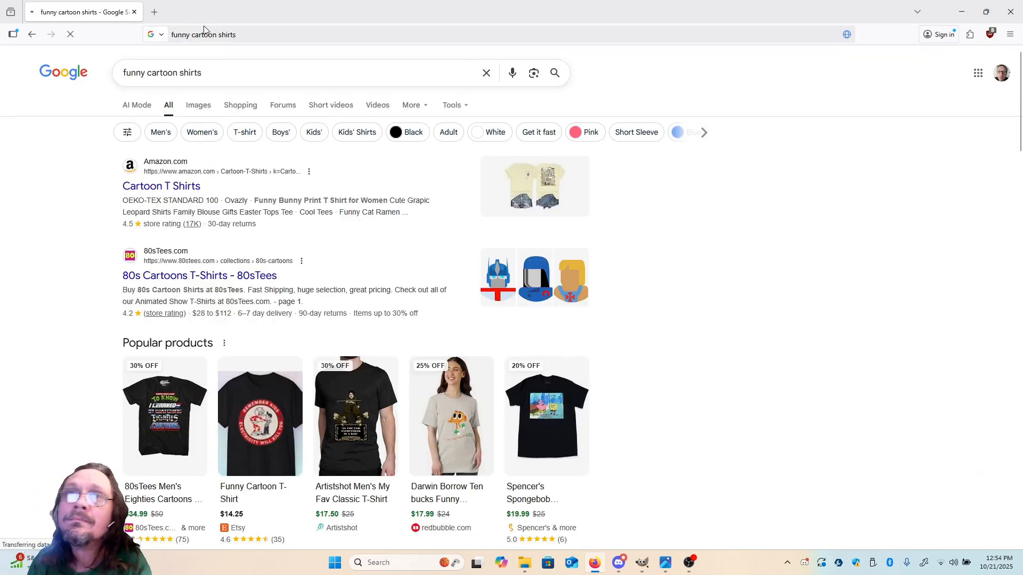
click(200, 105)
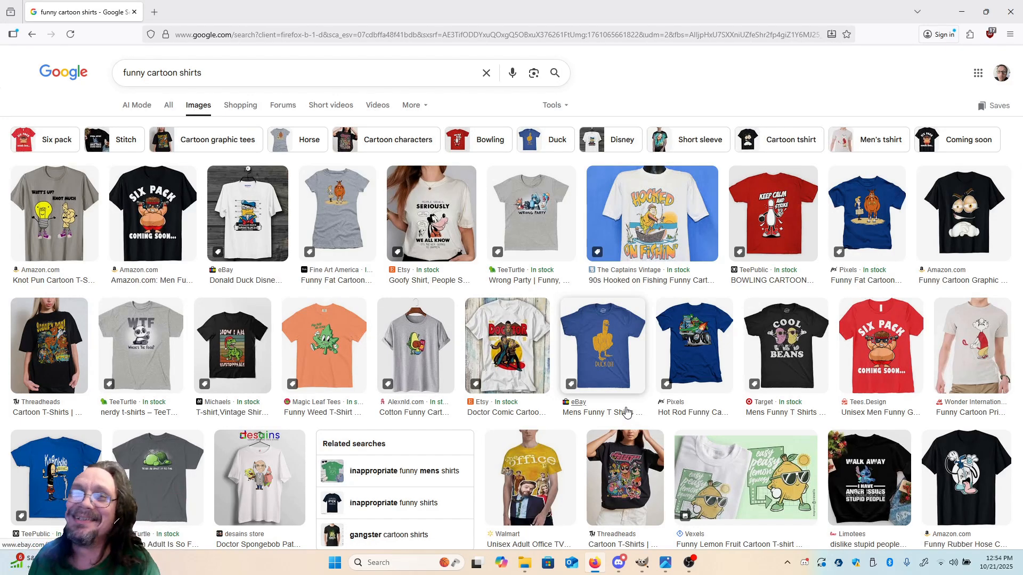
scroll(626, 411, down, 7)
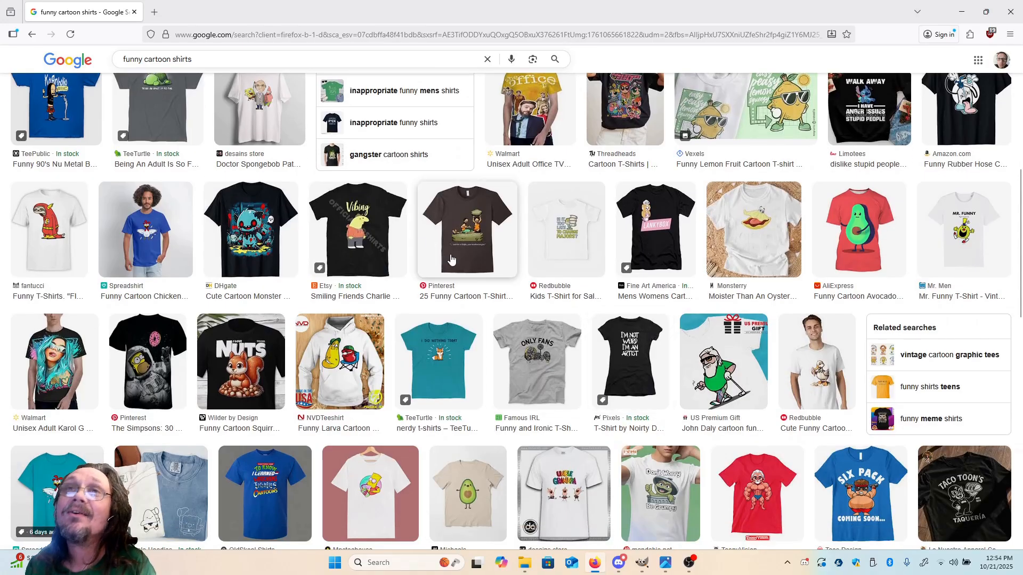
click(1010, 14)
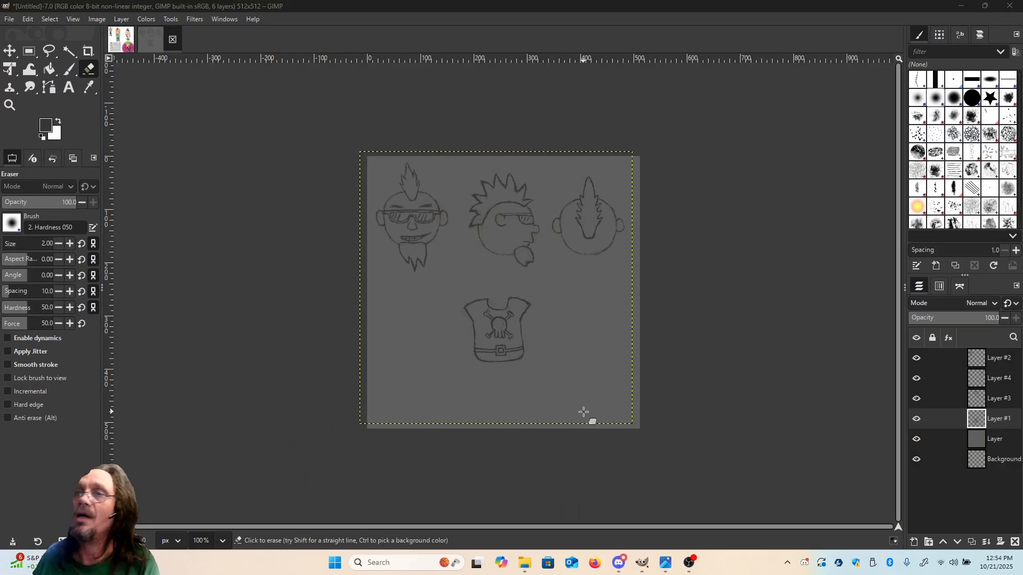
Enlarge the eraser to size 6 and erase the entire skull and crossbones from the shirt's chest.
click(222, 542)
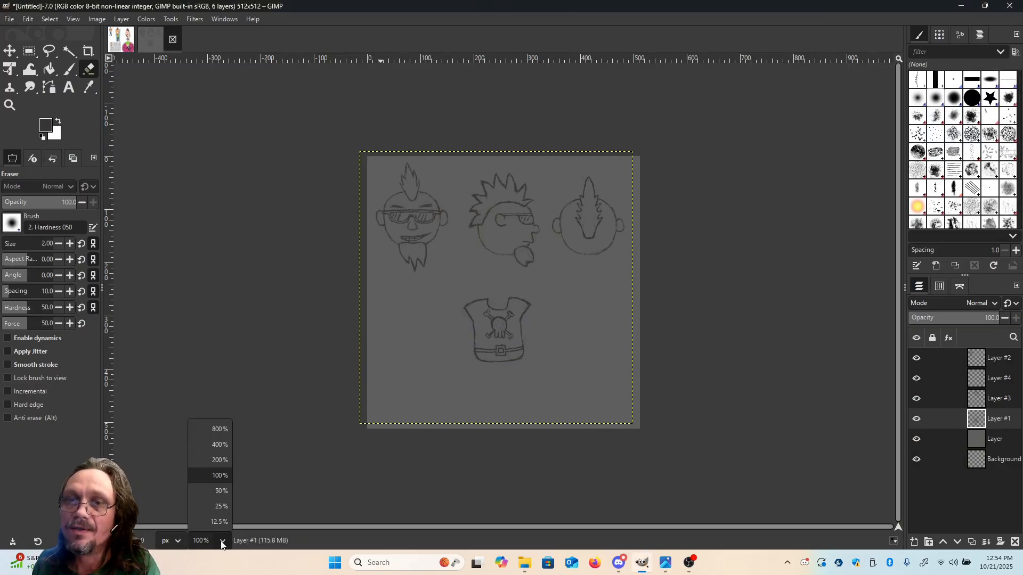
click(210, 444)
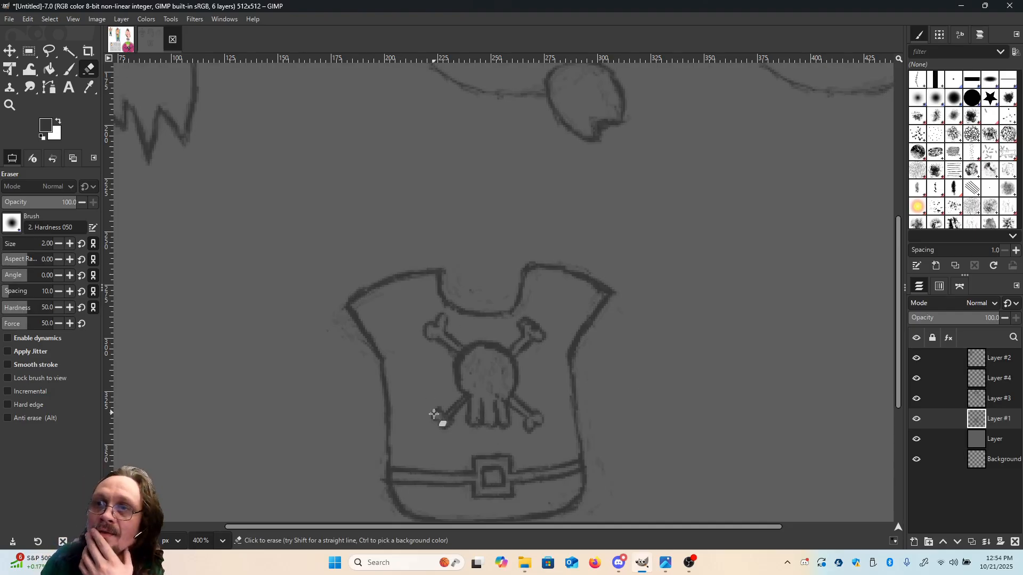
mouse_move(451, 397)
mouse_down()
mouse_move(440, 432)
mouse_move(456, 415)
mouse_move(442, 435)
mouse_move(461, 397)
mouse_move(445, 420)
mouse_move(482, 409)
mouse_up()
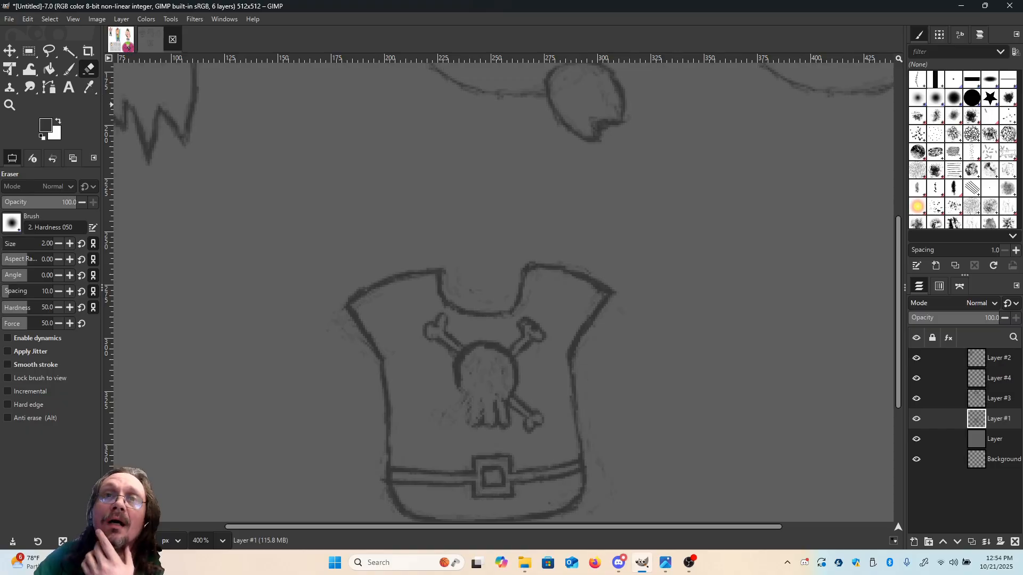
click(70, 243)
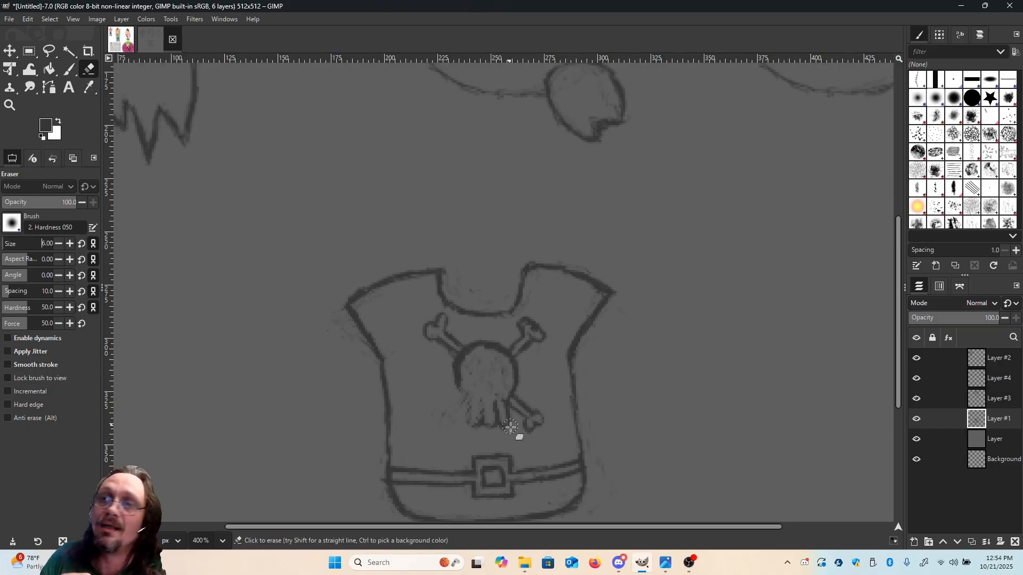
mouse_move(440, 421)
mouse_down()
mouse_move(485, 409)
mouse_move(472, 423)
mouse_move(502, 407)
mouse_move(484, 429)
mouse_move(551, 415)
mouse_move(521, 427)
mouse_move(507, 411)
mouse_move(532, 362)
mouse_move(504, 408)
mouse_move(515, 362)
mouse_move(508, 377)
mouse_move(538, 333)
mouse_move(530, 351)
mouse_move(529, 337)
mouse_move(517, 334)
mouse_move(527, 316)
mouse_move(533, 328)
mouse_move(498, 366)
mouse_move(498, 398)
mouse_move(447, 389)
mouse_move(481, 408)
mouse_move(455, 387)
mouse_move(458, 368)
mouse_move(500, 334)
mouse_move(481, 348)
mouse_move(483, 364)
mouse_move(496, 350)
mouse_move(488, 376)
mouse_move(445, 340)
mouse_move(456, 336)
mouse_move(447, 354)
mouse_move(430, 339)
mouse_move(440, 331)
mouse_move(468, 350)
mouse_move(431, 315)
mouse_move(502, 338)
mouse_up()
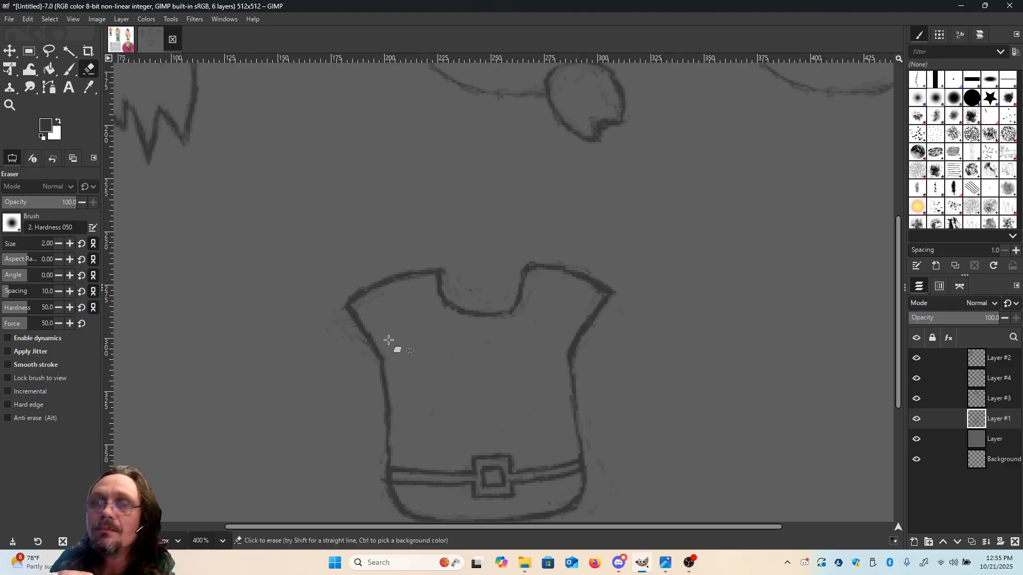
Paint the outline of a wide rectangle across the middle of the shirt's chest with the Paintbrush.
click(69, 69)
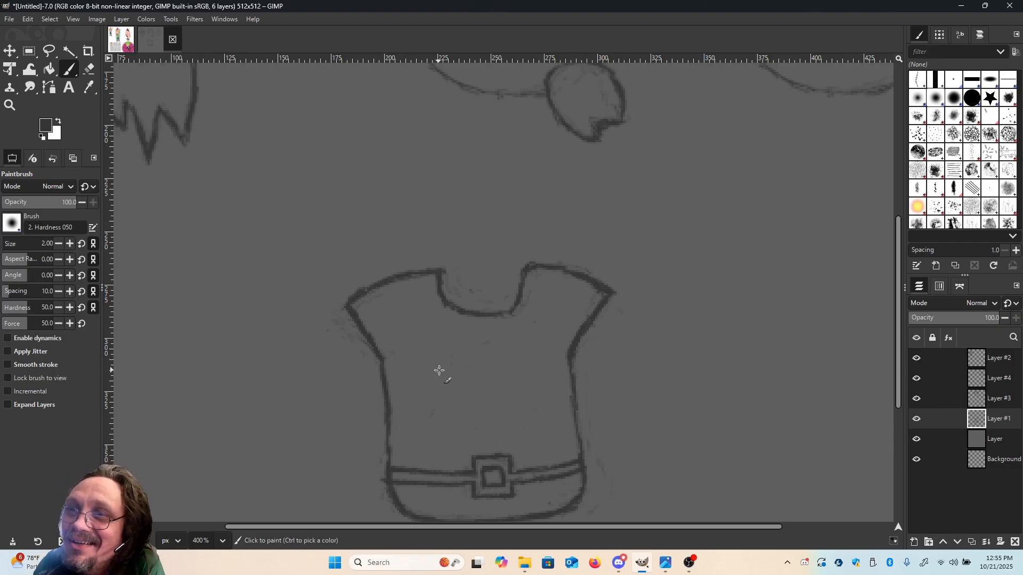
drag(438, 365, 441, 403)
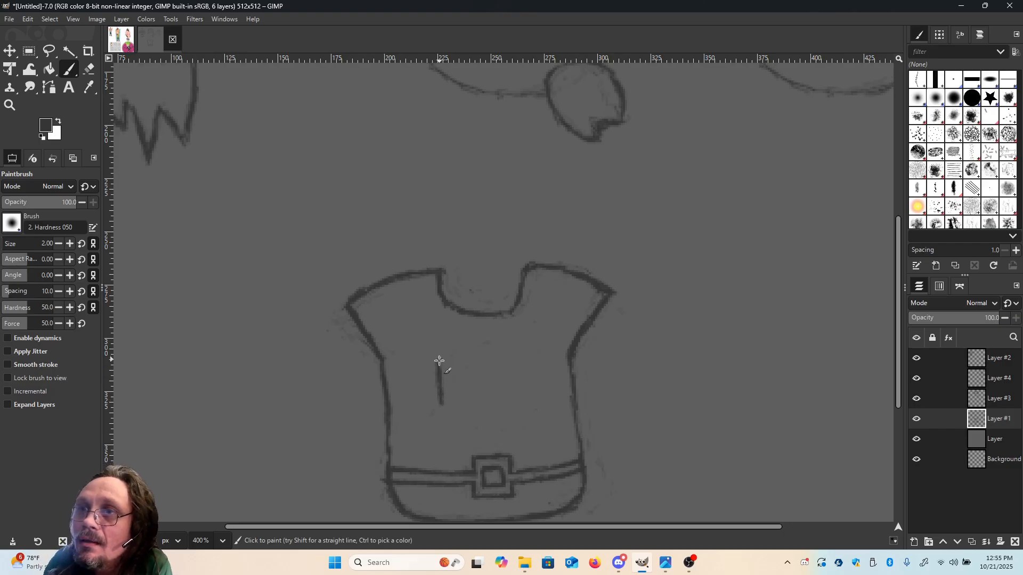
drag(439, 364, 529, 359)
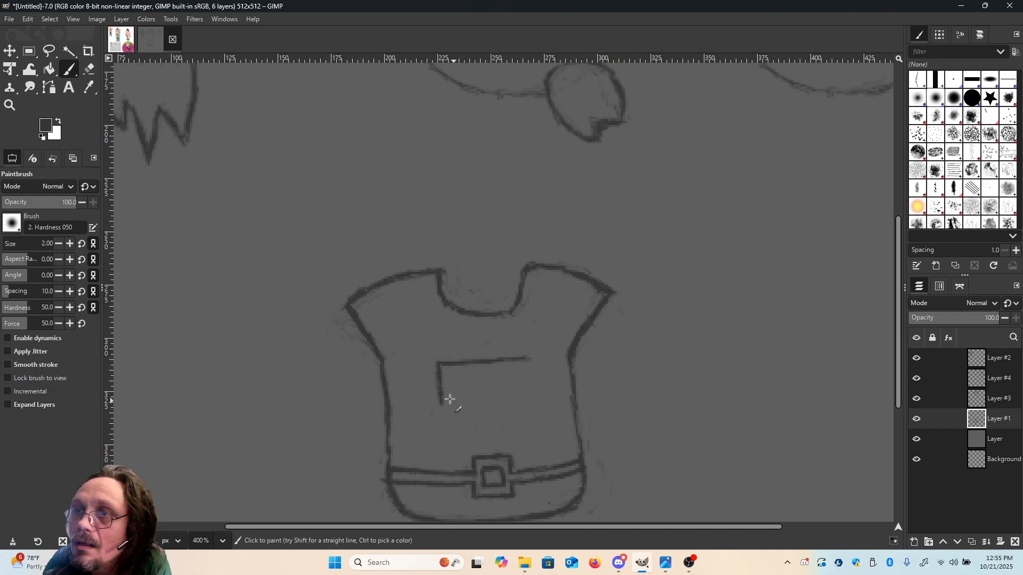
mouse_move(450, 408)
mouse_down()
mouse_move(441, 407)
mouse_move(534, 405)
mouse_up()
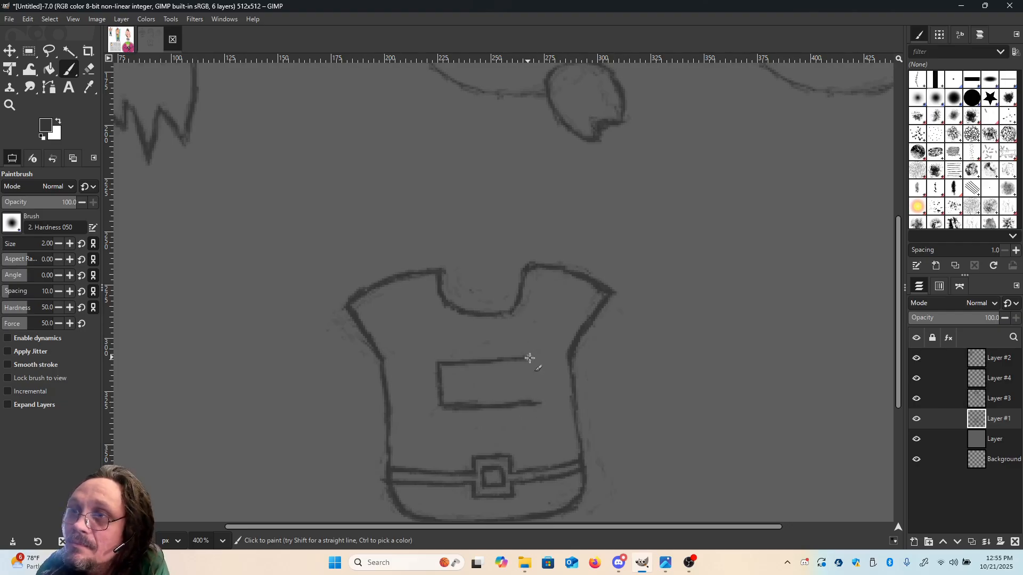
drag(529, 358, 541, 406)
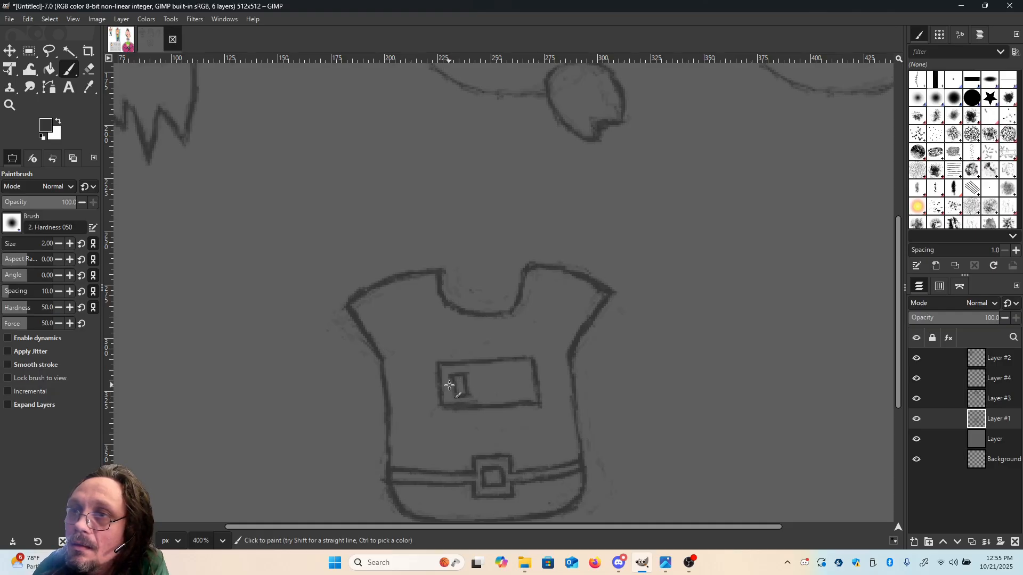
Paint a filled directional cross and two oval buttons inside the chest rectangle, and view the whole sketch at 100%.
mouse_move(450, 386)
mouse_down()
mouse_move(461, 383)
mouse_move(444, 384)
mouse_up()
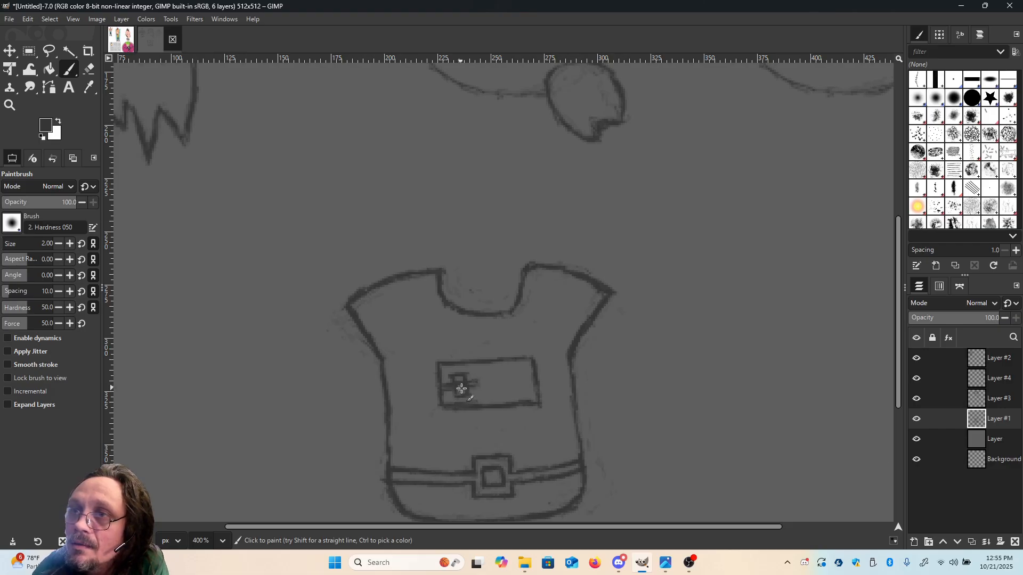
drag(459, 390, 464, 395)
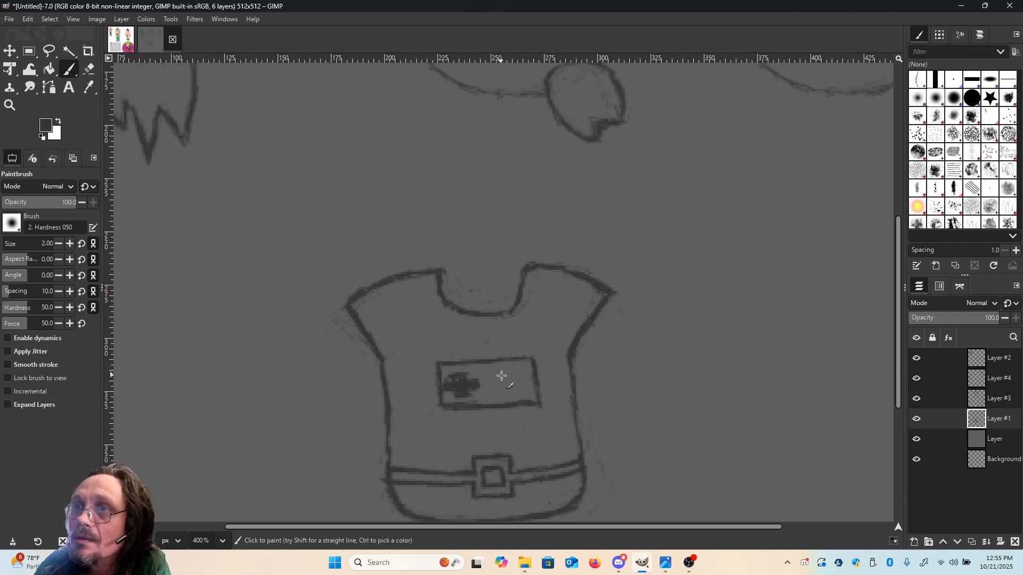
mouse_move(500, 373)
mouse_down()
mouse_move(491, 392)
mouse_move(518, 373)
mouse_move(524, 393)
mouse_move(513, 377)
mouse_up()
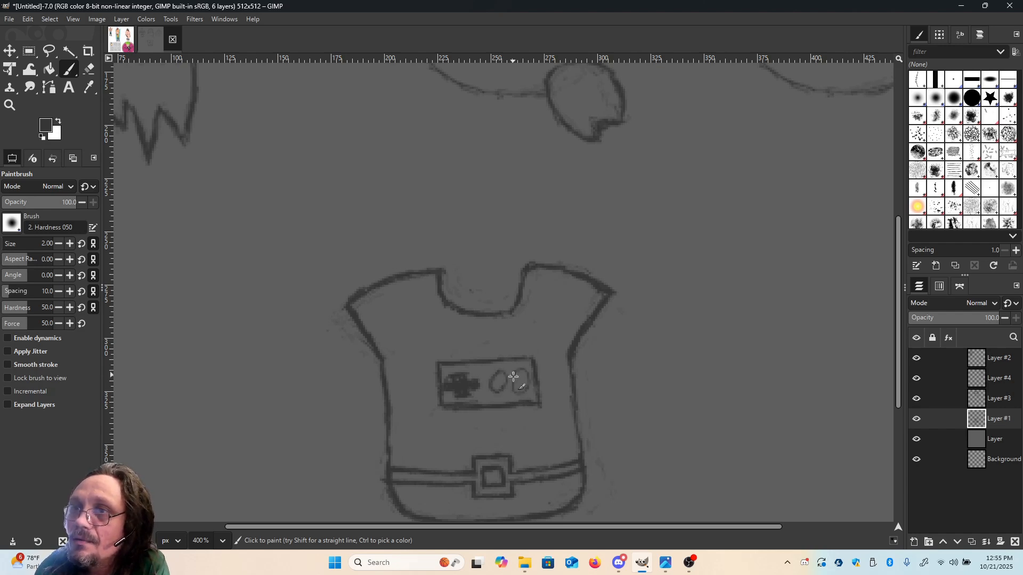
key(shift+e)
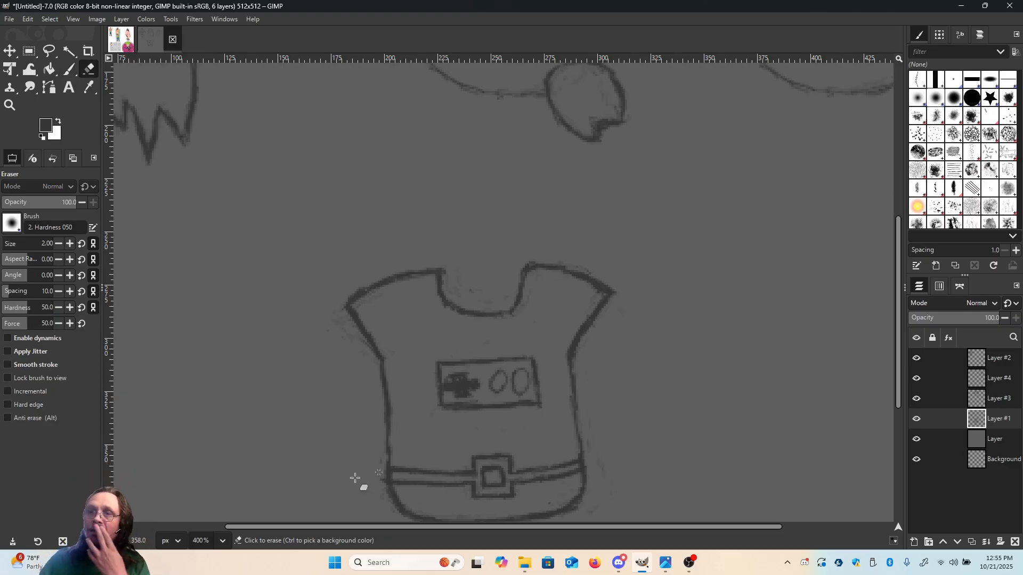
click(222, 542)
click(216, 477)
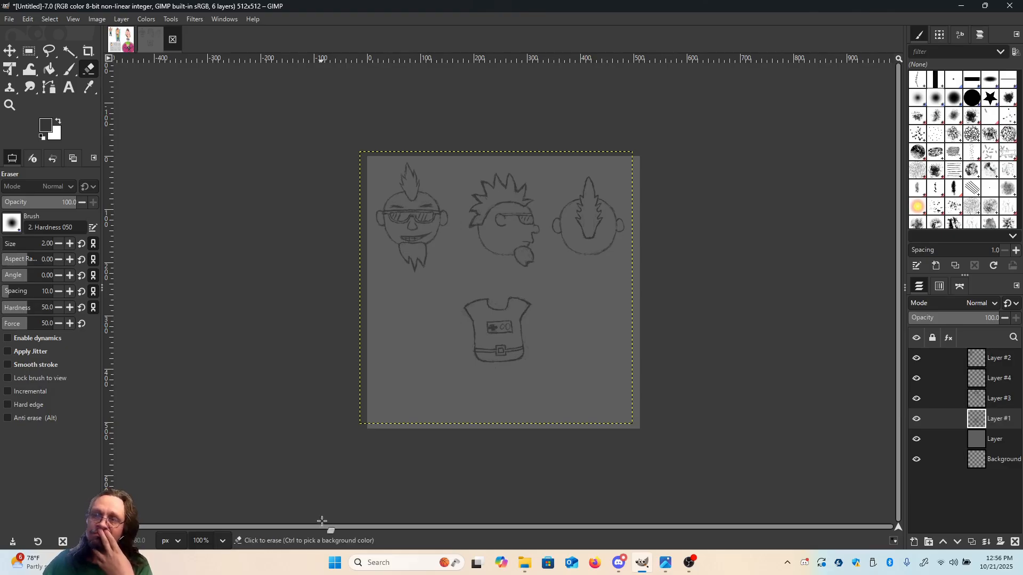
click(689, 564)
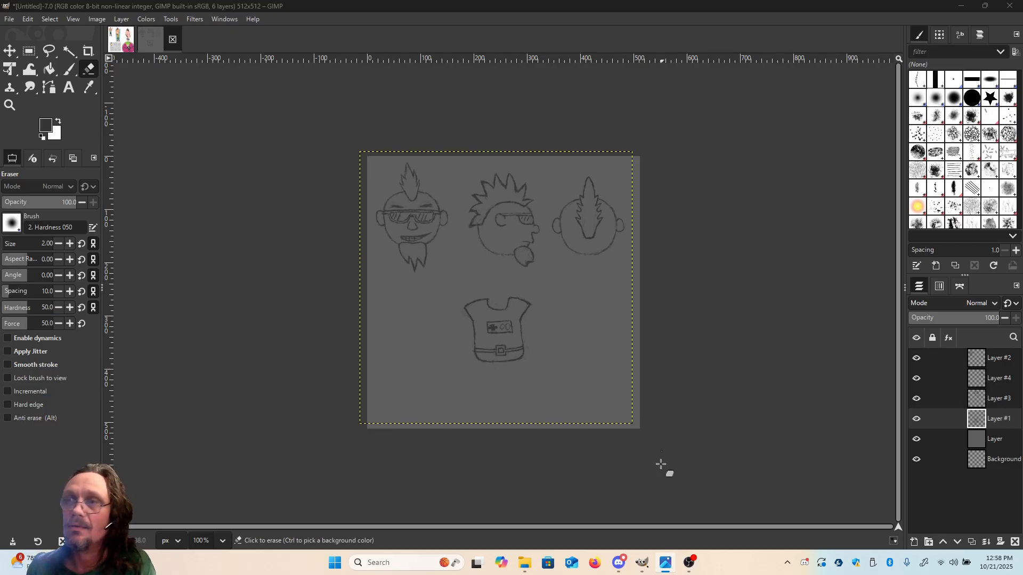
Enlarge the eraser to size 7, erase the whole game-controller emblem from the shirt's chest, and return the eraser to size 2.
click(222, 542)
click(217, 448)
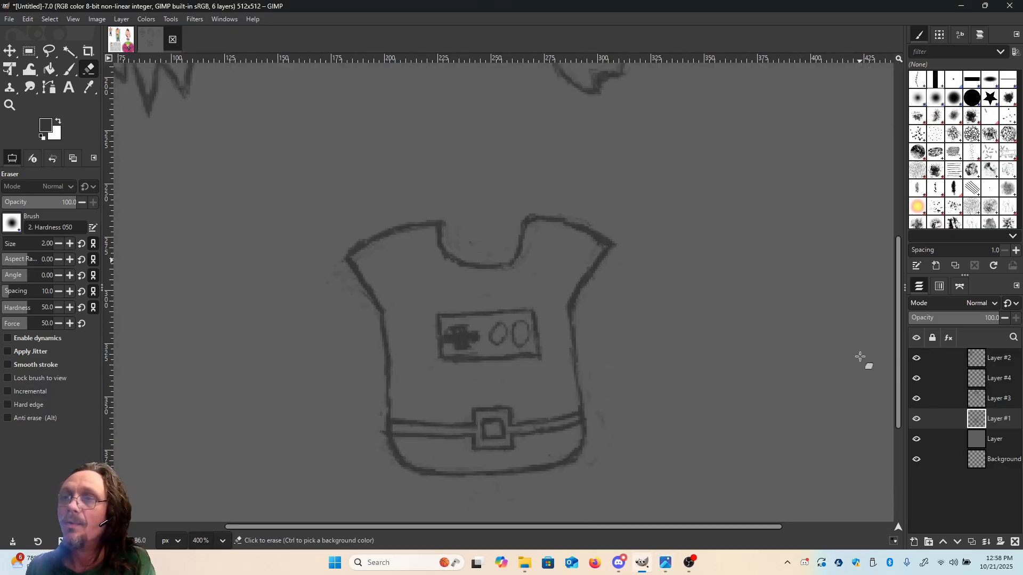
key(p)
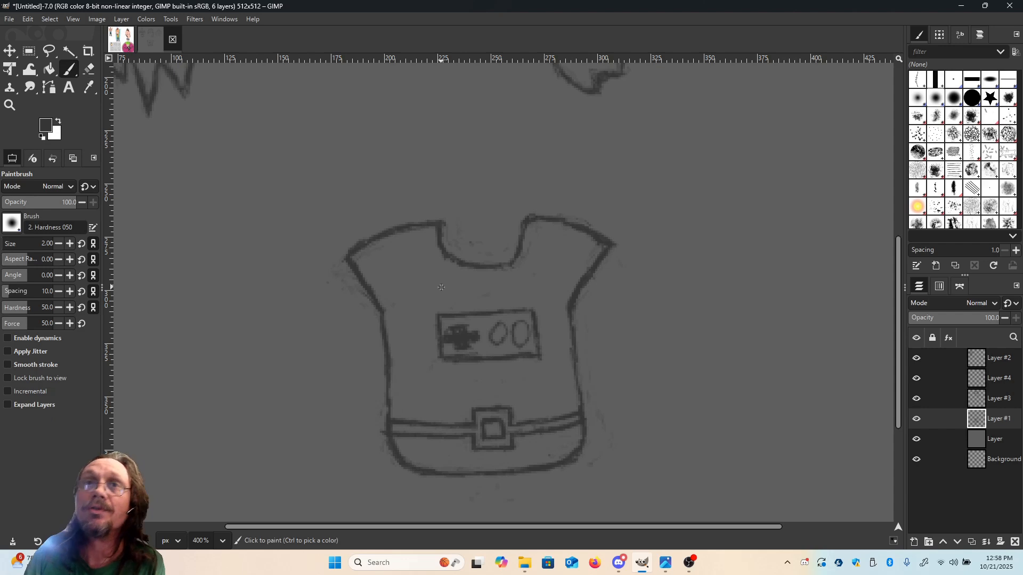
key(shift+e)
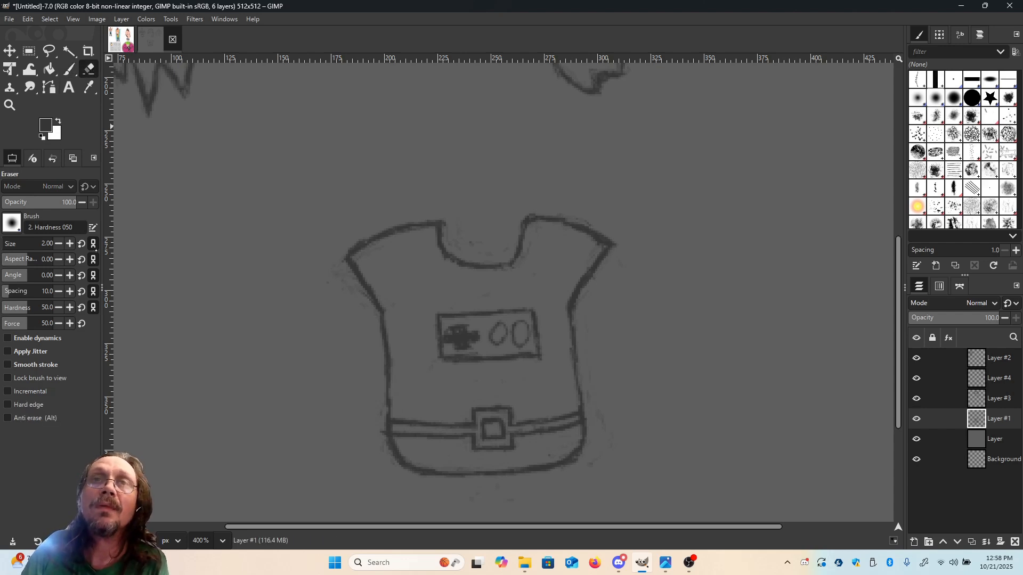
key(bracketright)
key(bracketright)
key(bracketright)
key(bracketright)
key(bracketright)
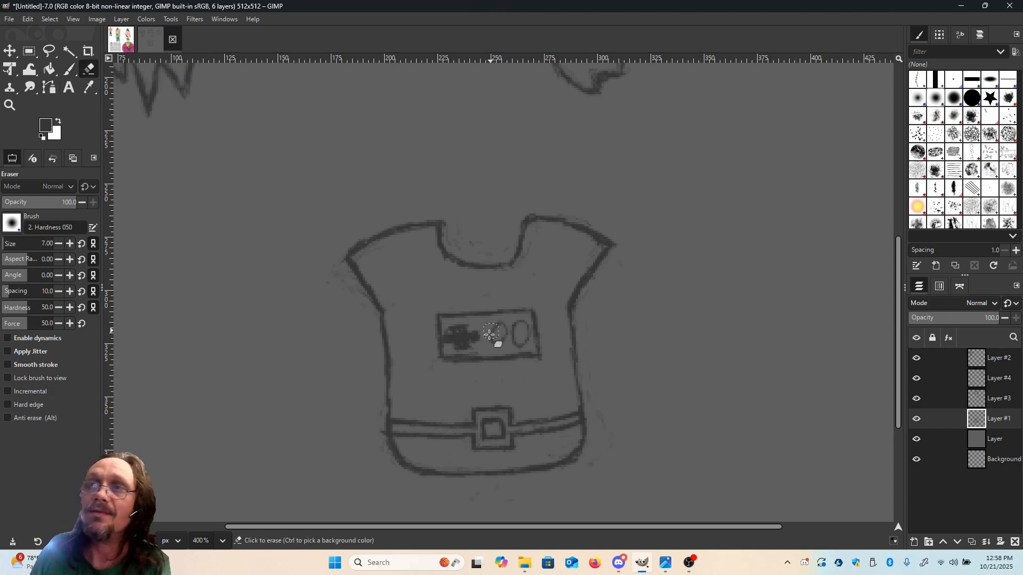
mouse_move(429, 338)
mouse_down()
mouse_move(444, 320)
mouse_move(447, 360)
mouse_move(444, 346)
mouse_move(485, 357)
mouse_move(453, 366)
mouse_move(521, 350)
mouse_move(520, 361)
mouse_move(538, 359)
mouse_move(523, 315)
mouse_move(450, 317)
mouse_move(521, 307)
mouse_move(451, 330)
mouse_move(525, 331)
mouse_move(475, 338)
mouse_up()
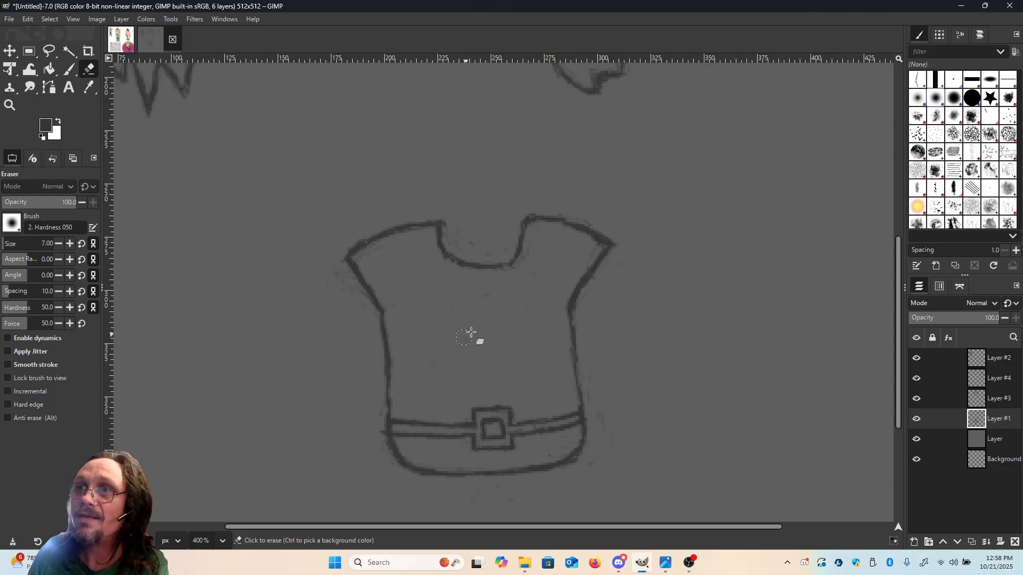
key(bracketleft)
key(bracketleft)
key(bracketleft)
key(bracketleft)
key(bracketleft)
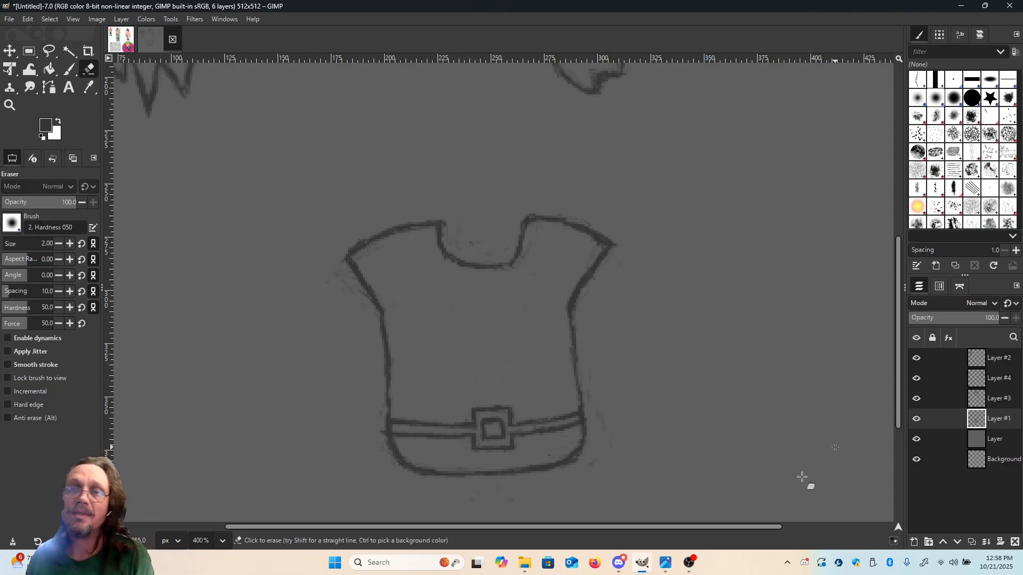
Duplicate the shirt's layer and move the copy beside the original shirt, below the back view of the head.
click(223, 541)
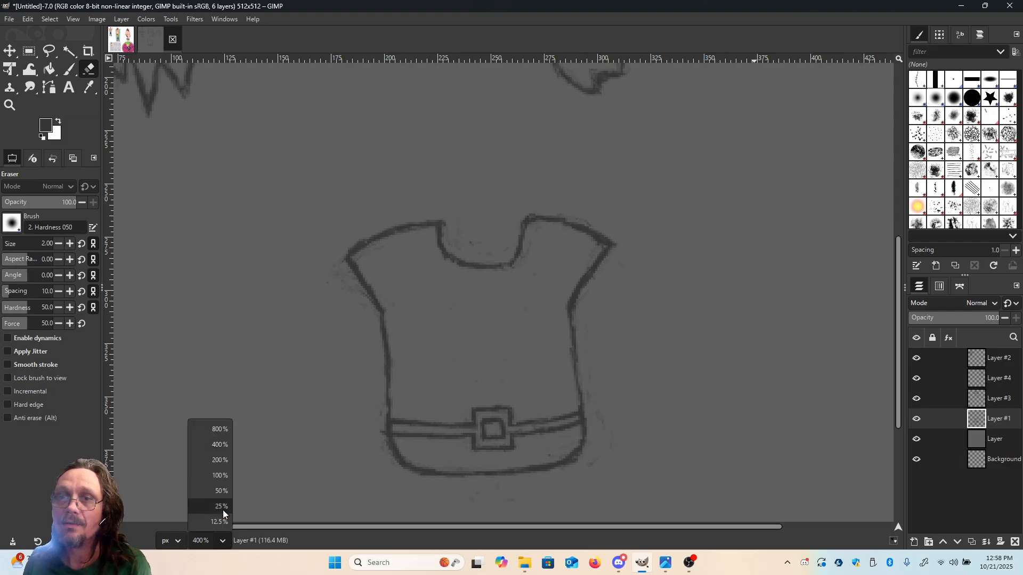
click(218, 461)
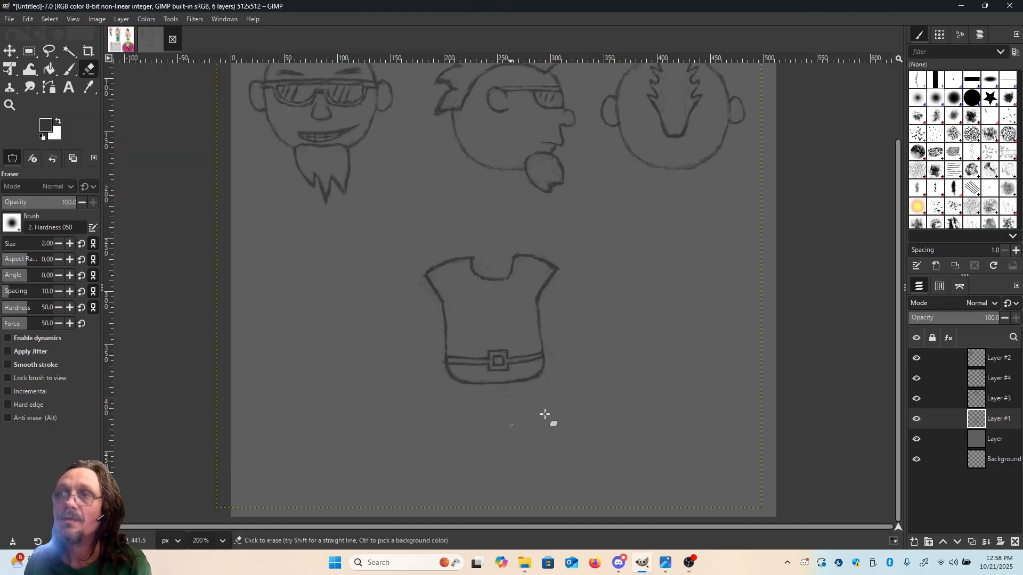
right_click(998, 421)
click(906, 180)
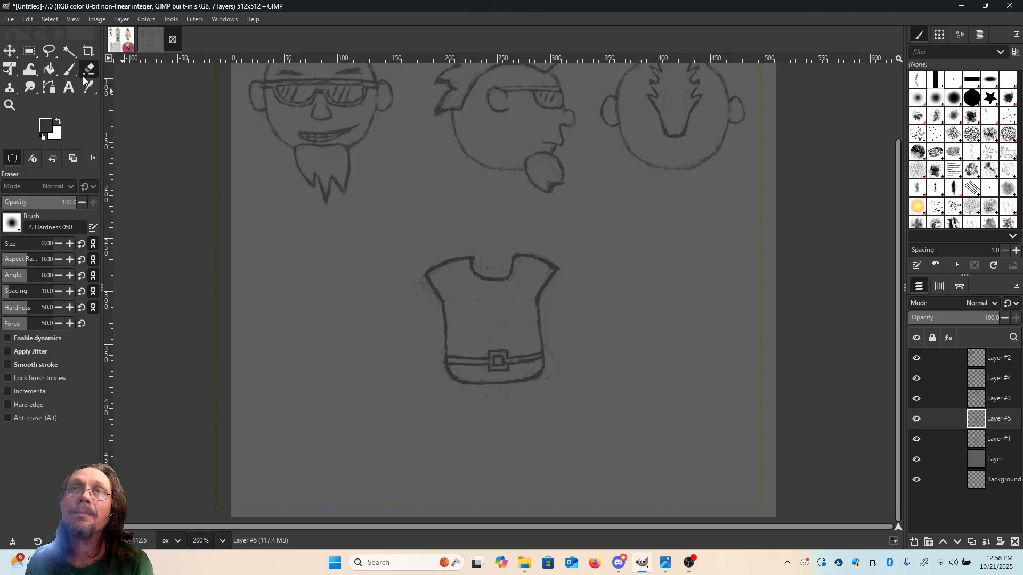
click(9, 51)
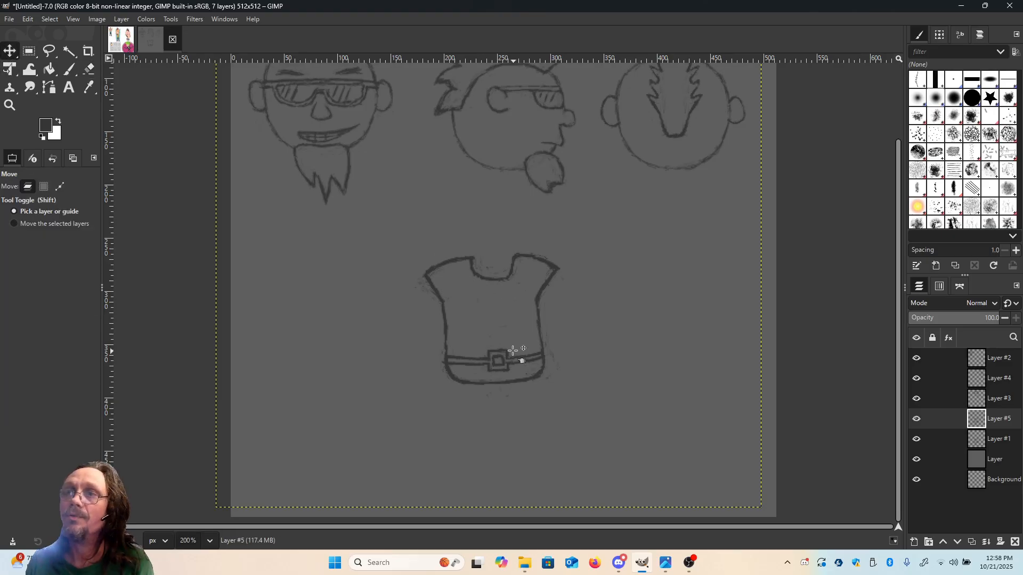
drag(502, 358, 667, 358)
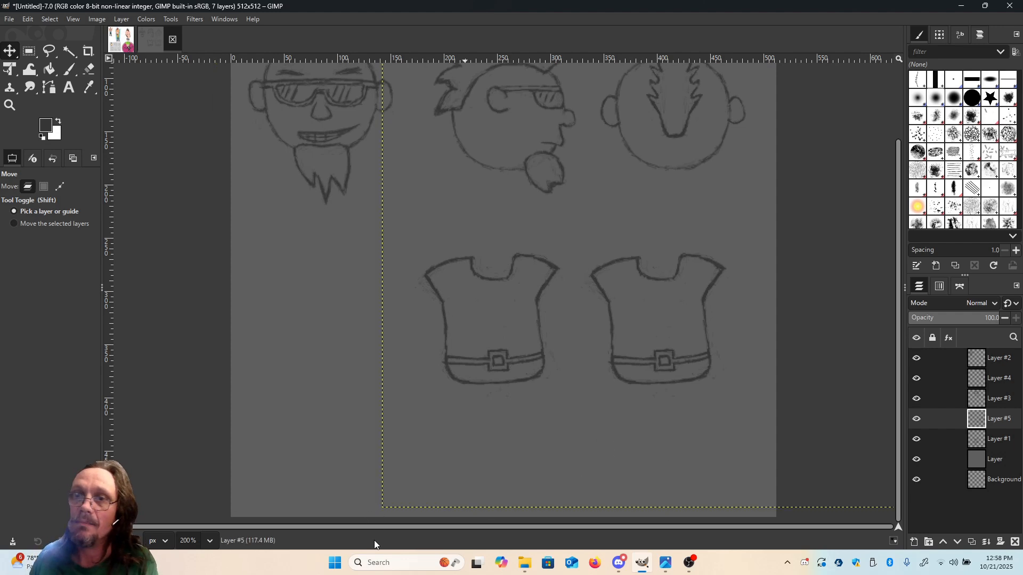
Erase the belt buckle from the copied shirt with a size 7 eraser, leaving the belt lines on either side.
click(209, 542)
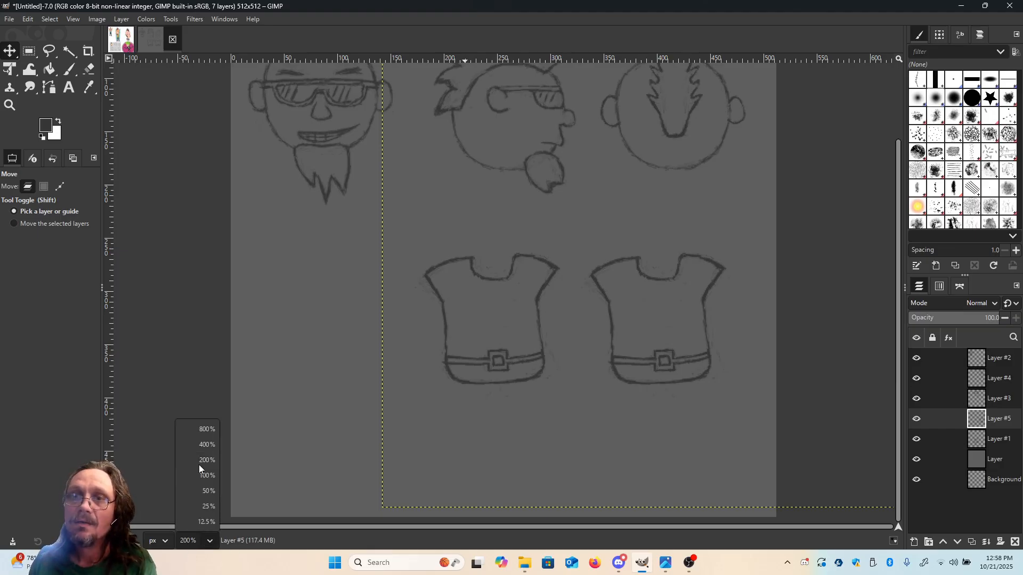
click(208, 444)
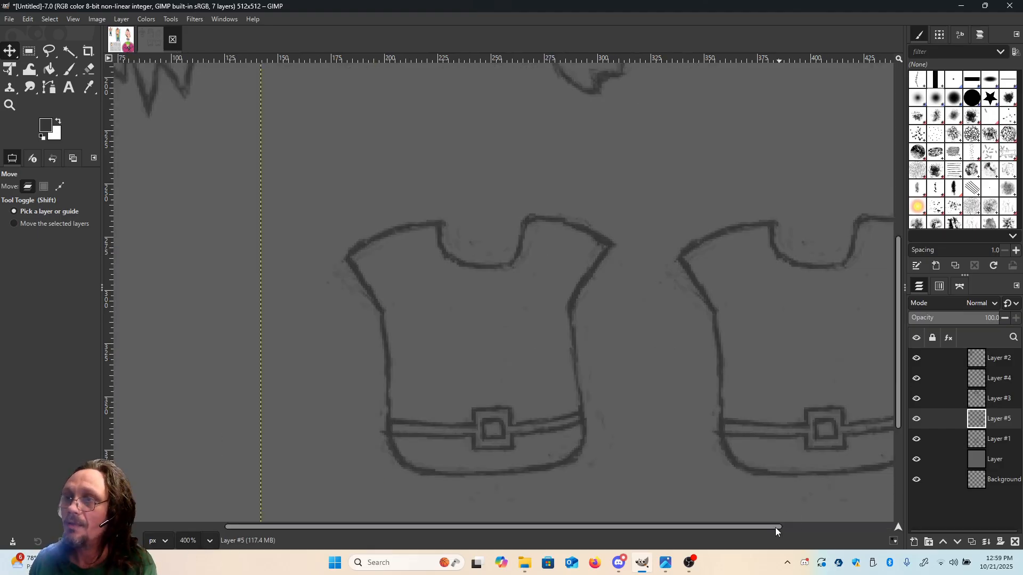
drag(770, 529, 864, 517)
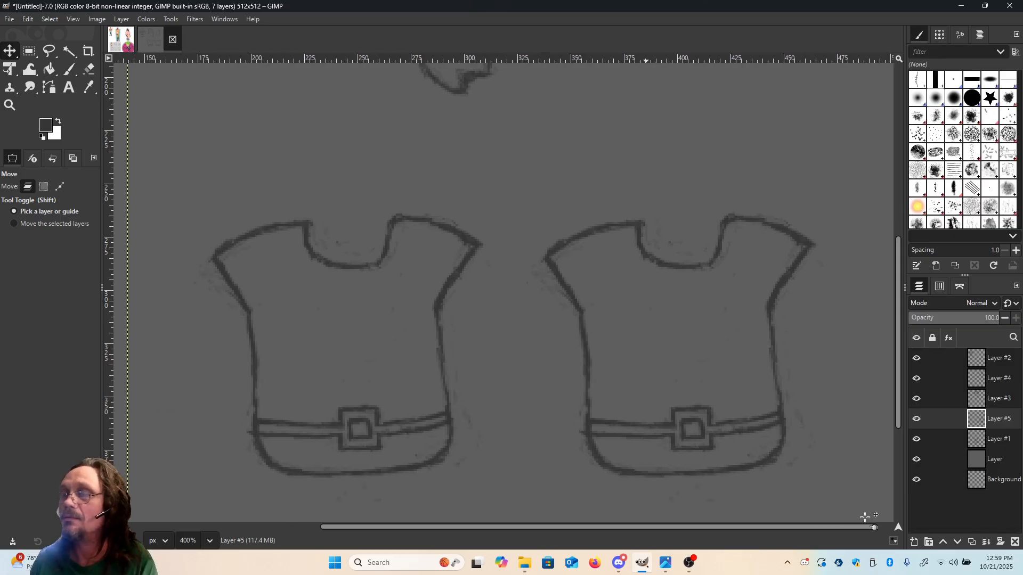
key(shift+e)
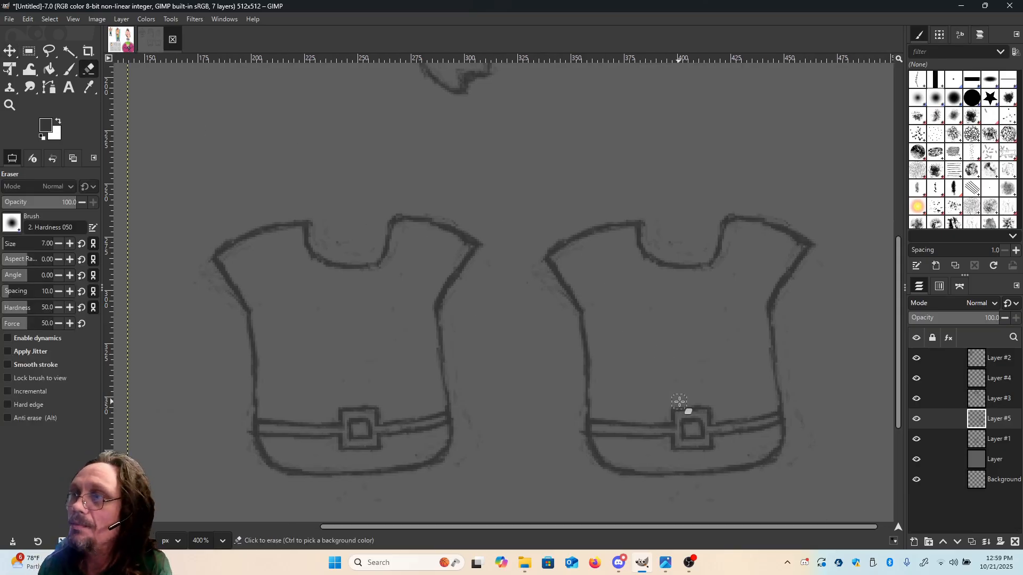
key(m)
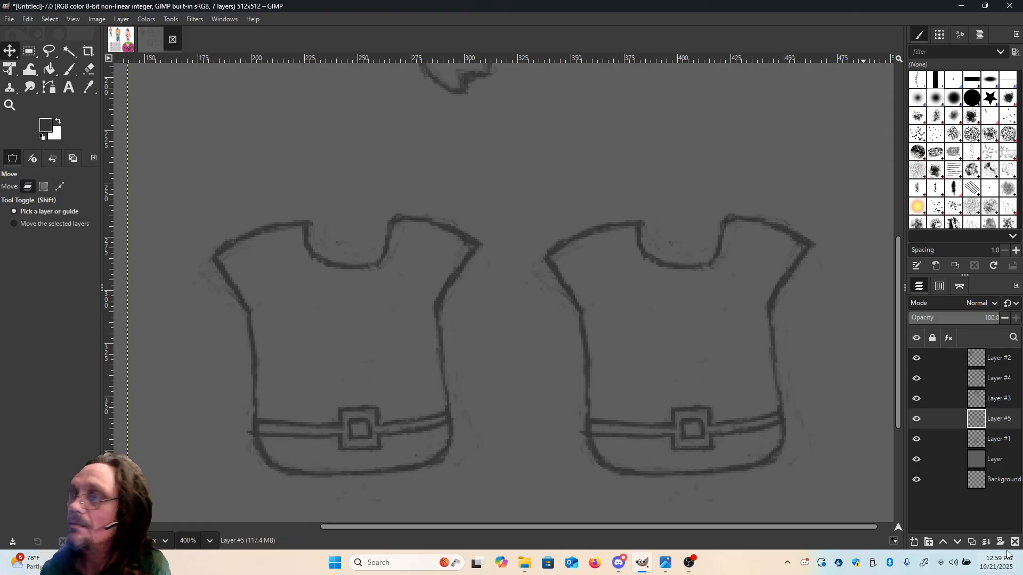
click(915, 420)
click(915, 420)
key(shift+e)
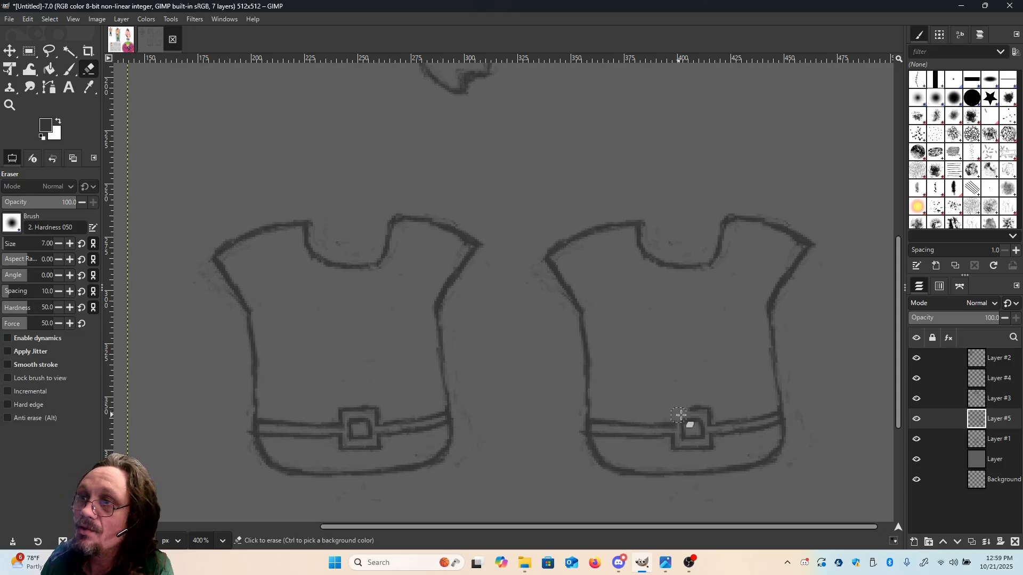
mouse_move(691, 412)
mouse_down()
mouse_move(716, 413)
mouse_move(689, 425)
mouse_up()
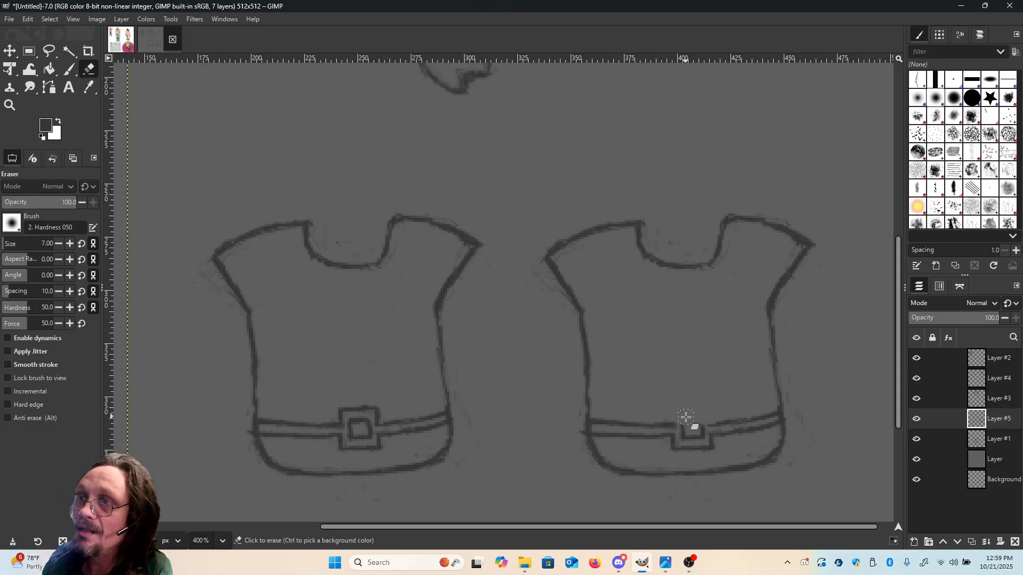
mouse_move(674, 459)
mouse_down()
mouse_move(669, 453)
mouse_move(685, 450)
mouse_move(676, 445)
mouse_move(713, 446)
mouse_move(685, 442)
mouse_move(700, 430)
mouse_up()
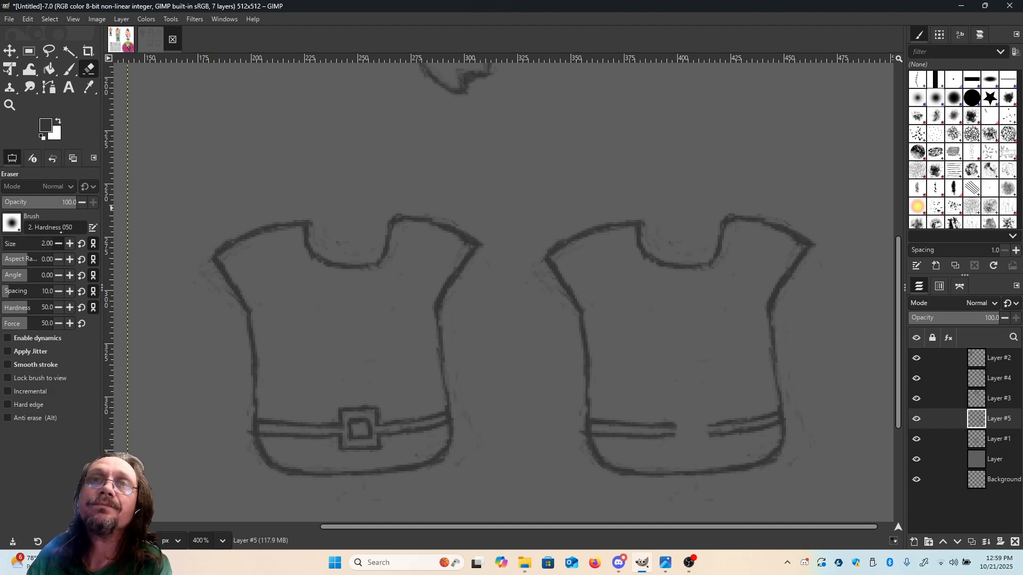
Paint the missing belt lines across the copied shirt's buckle gap and a line closing the top of its neck opening.
click(69, 69)
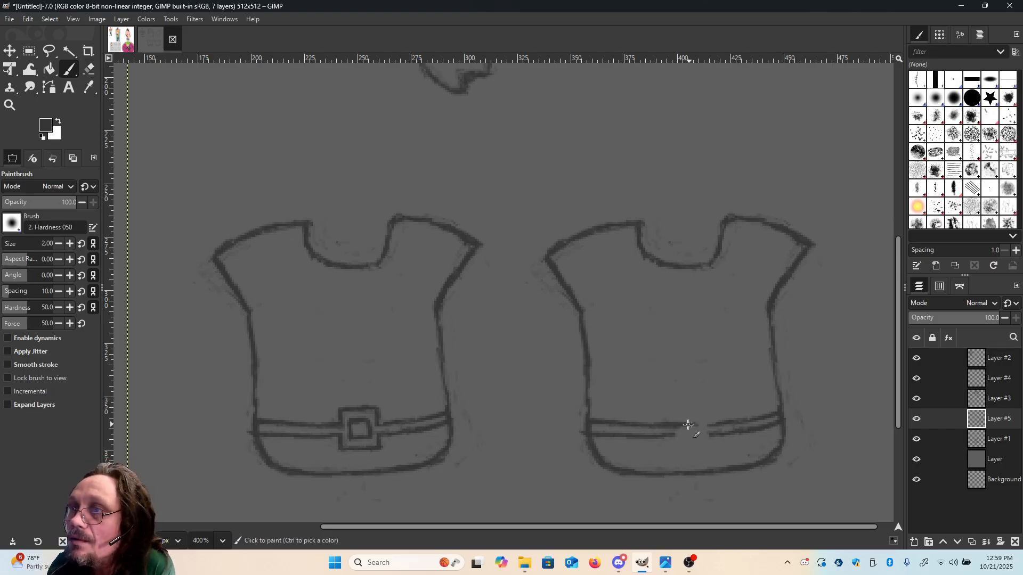
drag(705, 425, 710, 425)
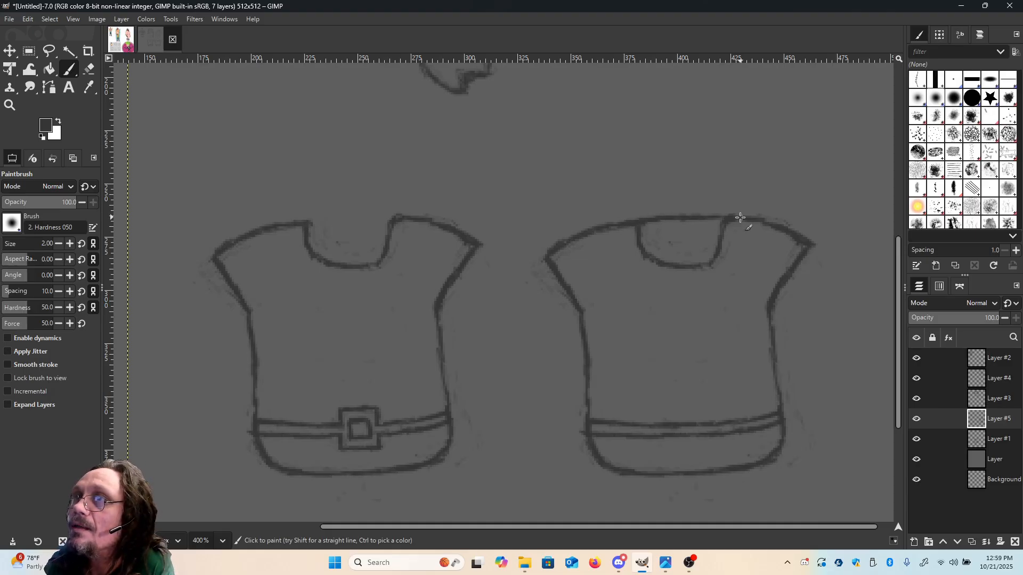
Erase the scooped neckline from the copied shirt to make it a back view, and view the whole sketch at 100%.
key(shift+e)
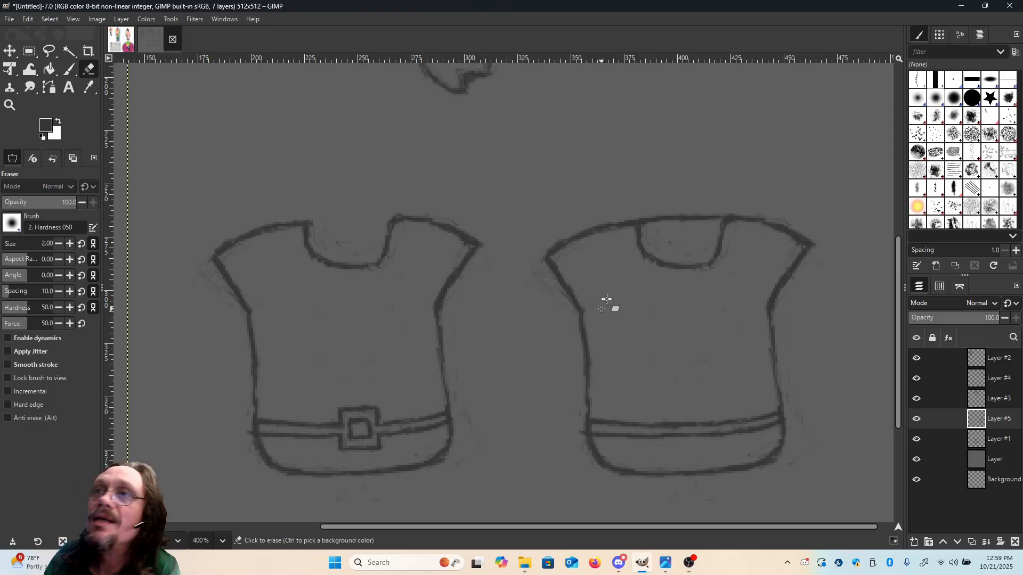
mouse_move(637, 245)
mouse_down()
mouse_move(636, 229)
mouse_move(649, 259)
mouse_move(684, 269)
mouse_move(661, 265)
mouse_move(705, 264)
mouse_move(725, 221)
mouse_move(737, 226)
mouse_move(701, 253)
mouse_move(706, 264)
mouse_up()
key(m)
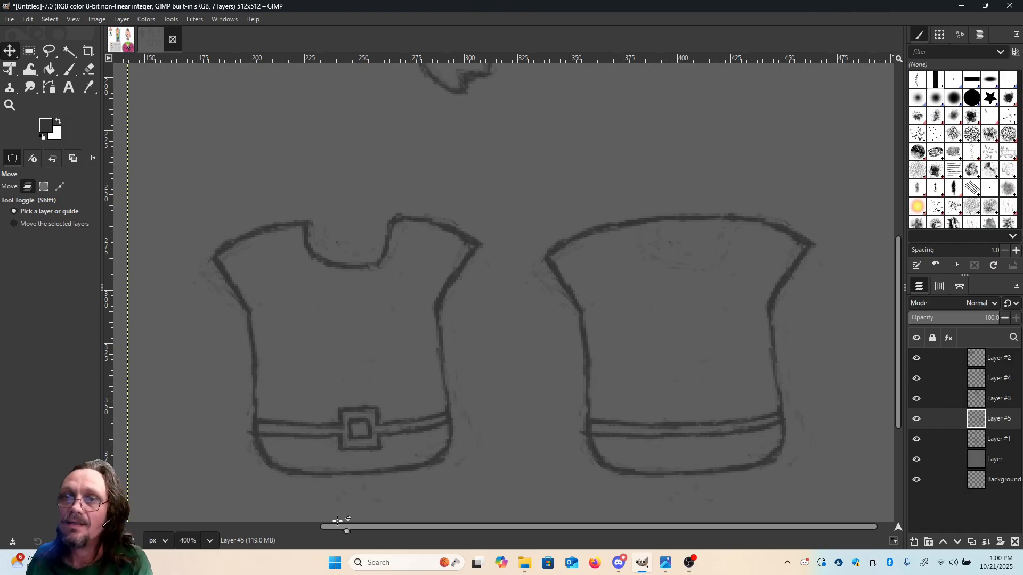
click(210, 542)
click(200, 476)
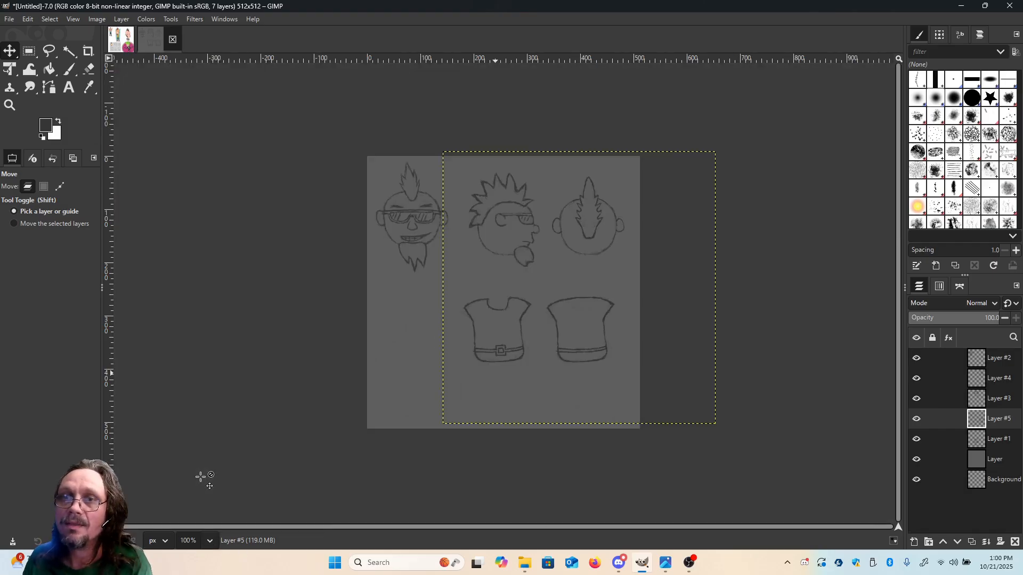
Move the front-view shirt below the front-view head and shift the back-view shirt farther right below the back-view head.
click(497, 351)
drag(498, 352, 416, 339)
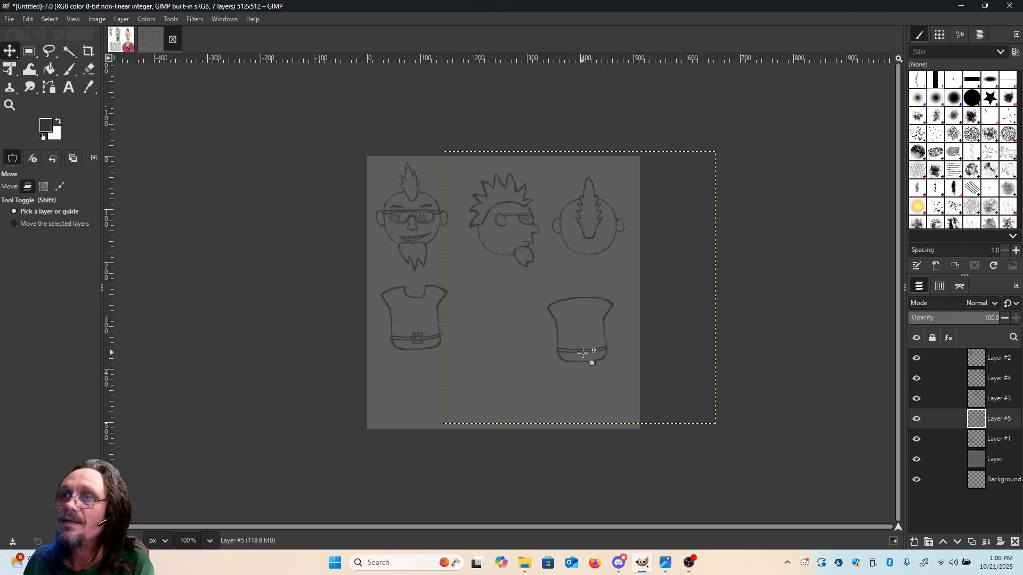
drag(582, 352, 595, 350)
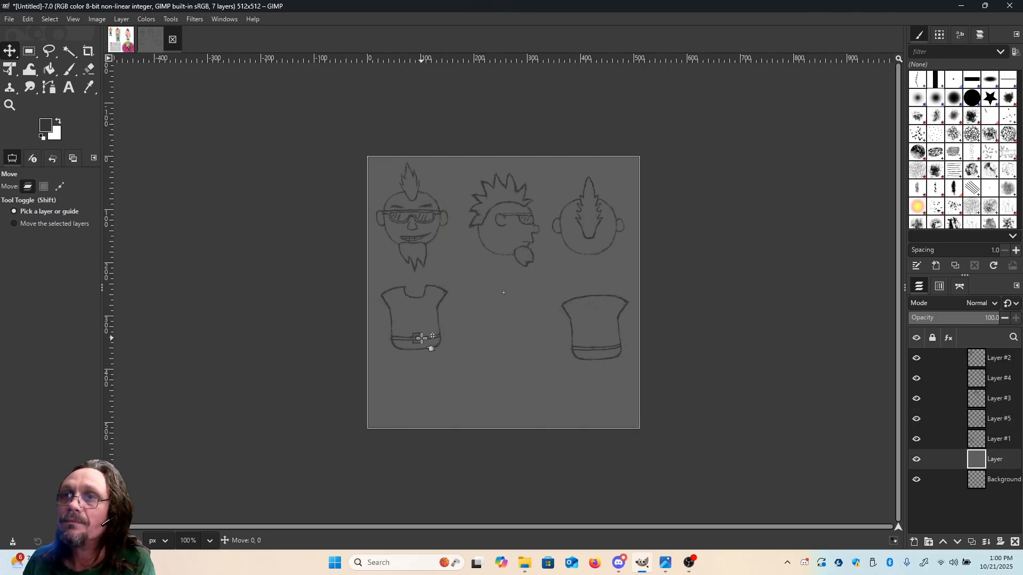
drag(421, 338, 421, 335)
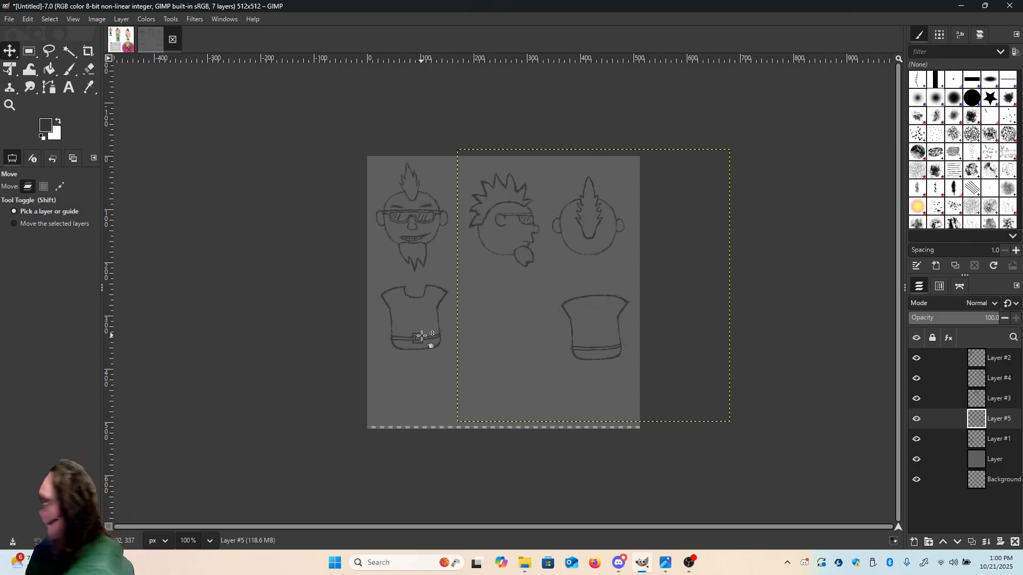
key(ctrl+z)
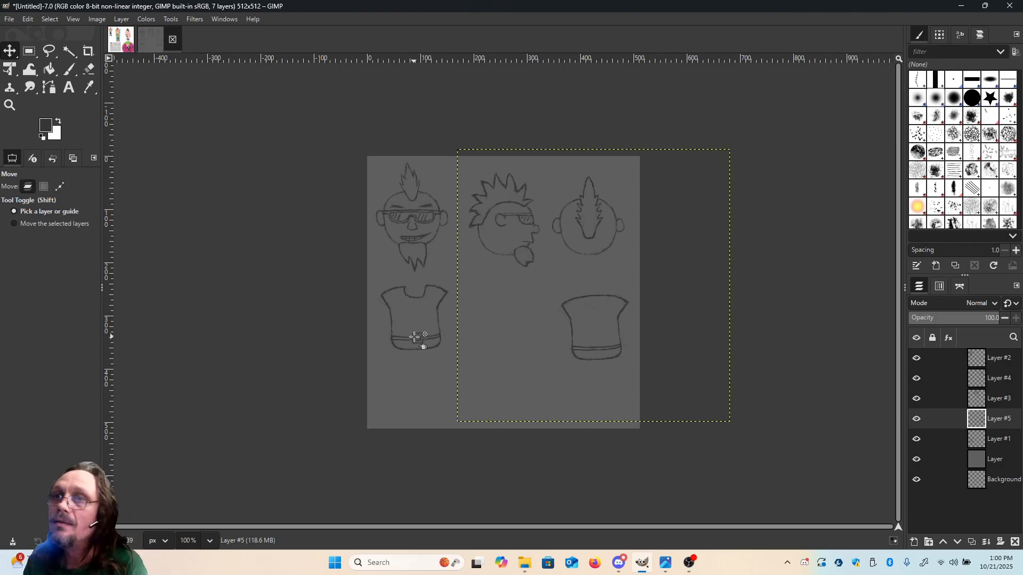
drag(415, 337, 415, 331)
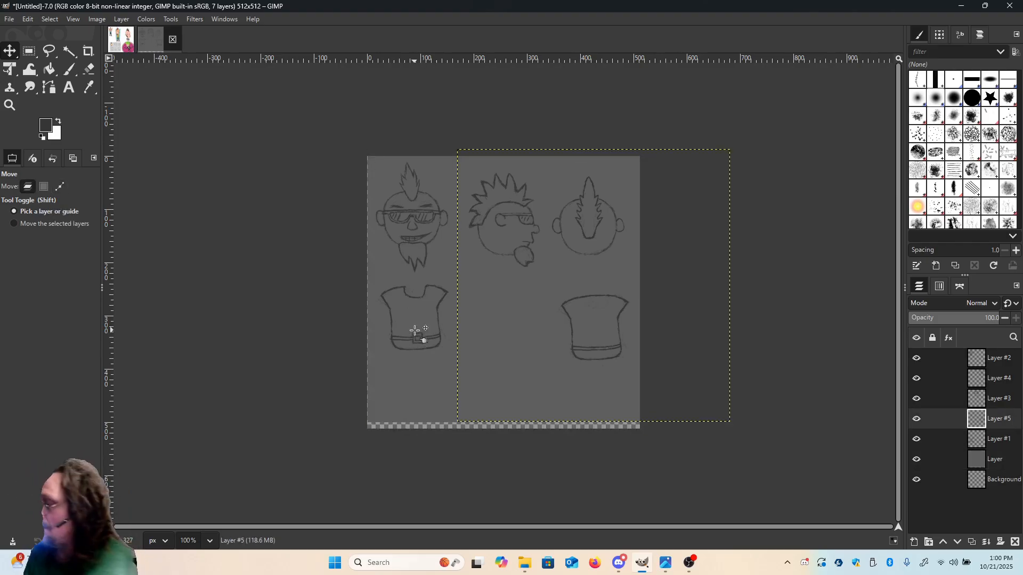
key(ctrl+z)
View the sketch at 200% and move the front-view shirt slightly lower beneath the front-view head.
click(211, 541)
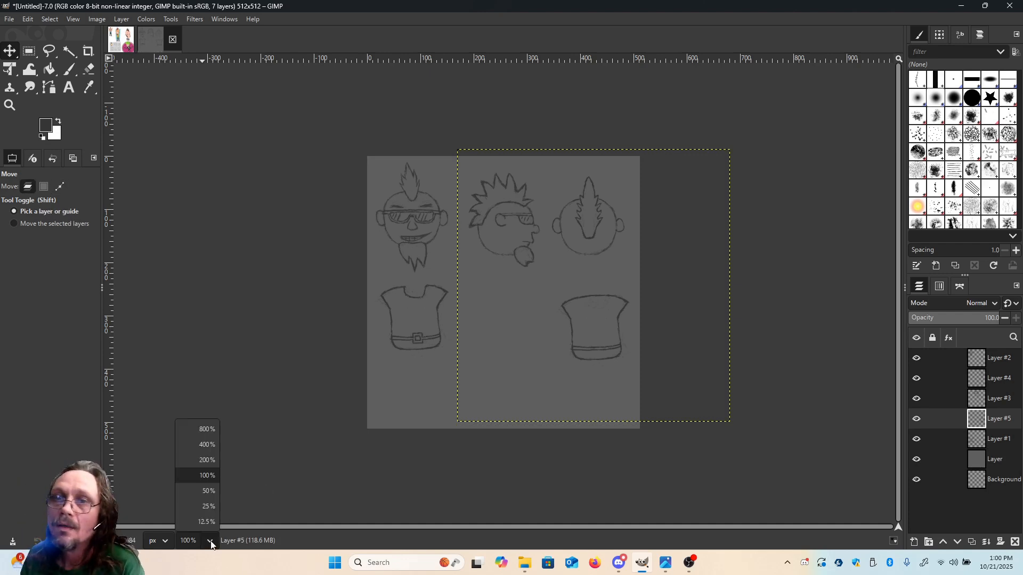
click(208, 461)
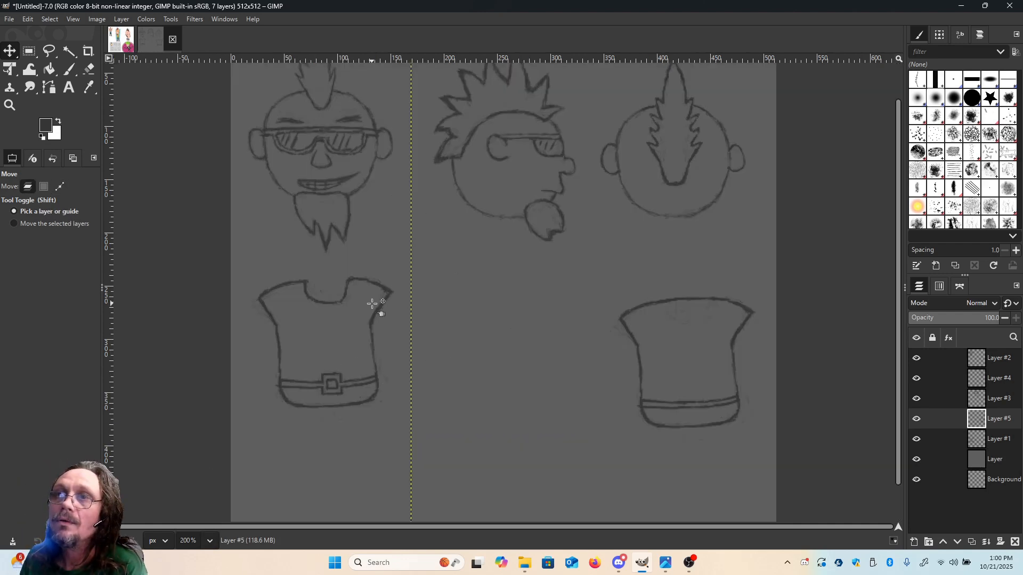
drag(373, 316, 367, 346)
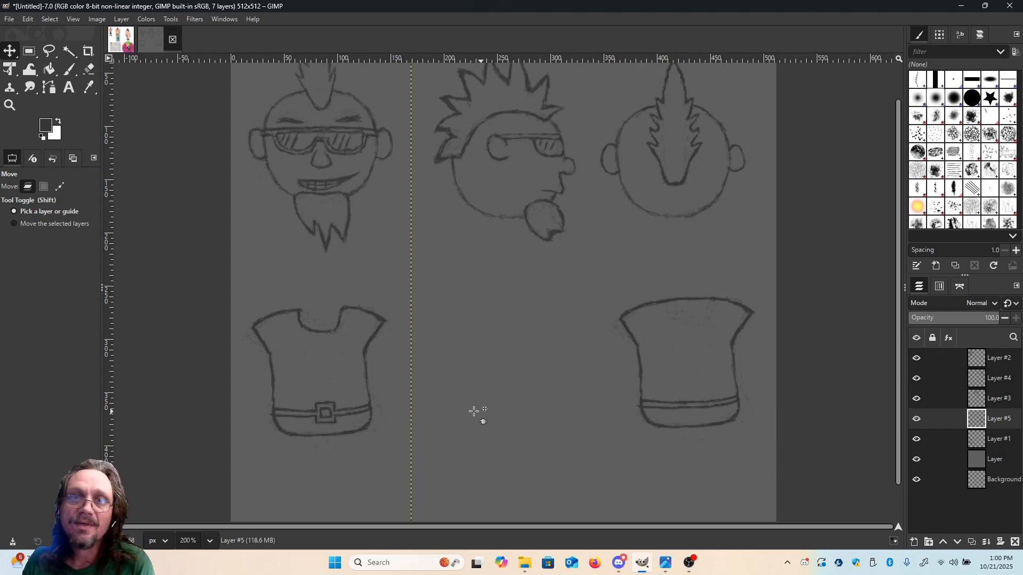
Duplicate Layer #5 with the back-view shirt and move the copy between the two shirts, below the side-view head.
click(916, 420)
click(916, 420)
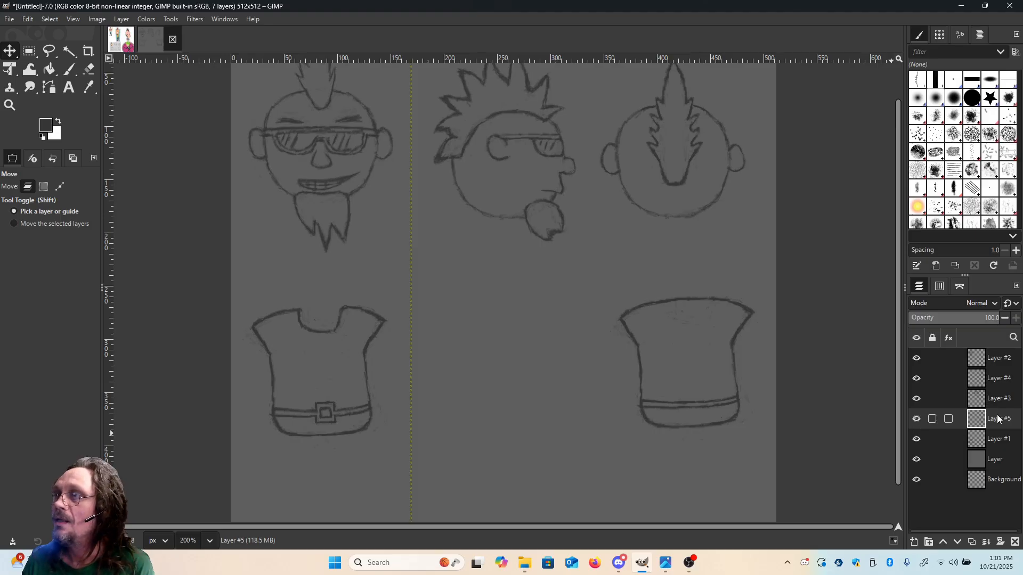
click(917, 419)
click(916, 420)
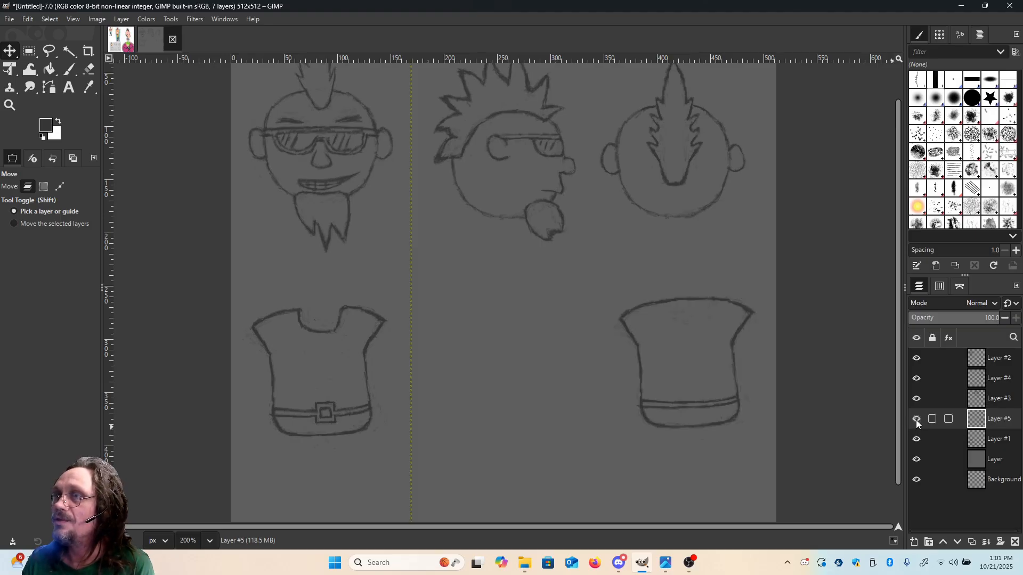
right_click(989, 424)
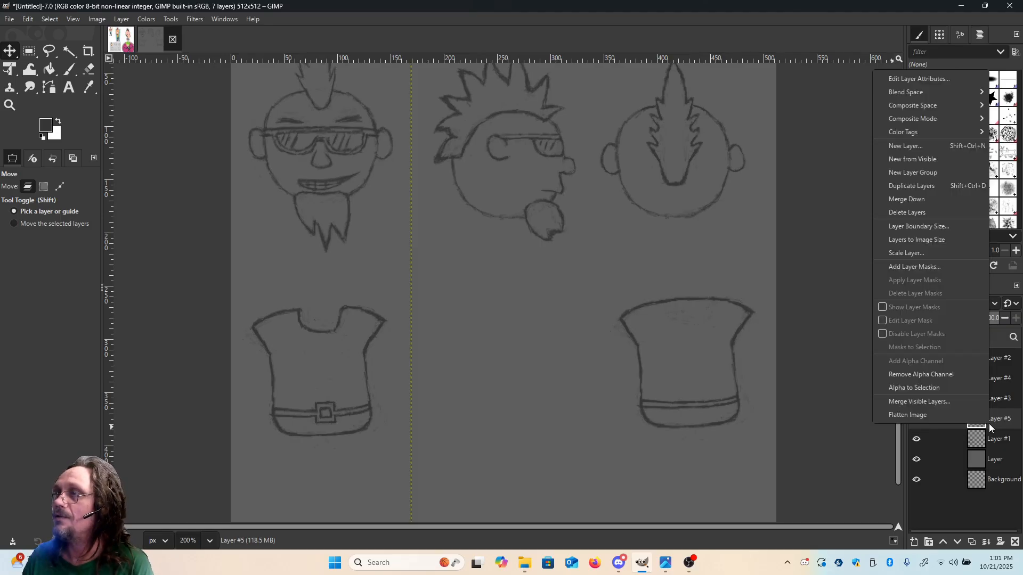
click(909, 185)
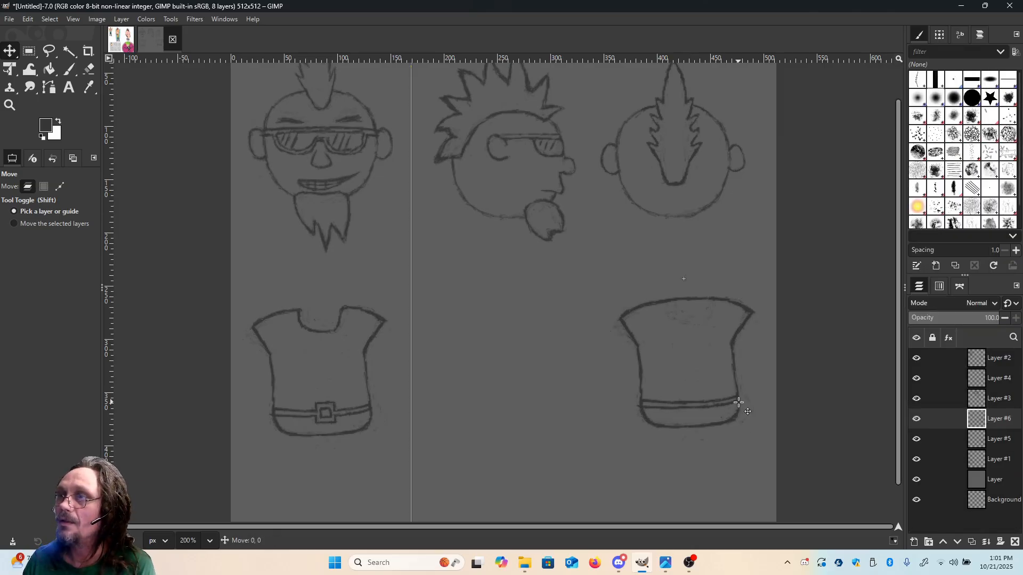
drag(739, 402, 547, 408)
drag(549, 412, 556, 414)
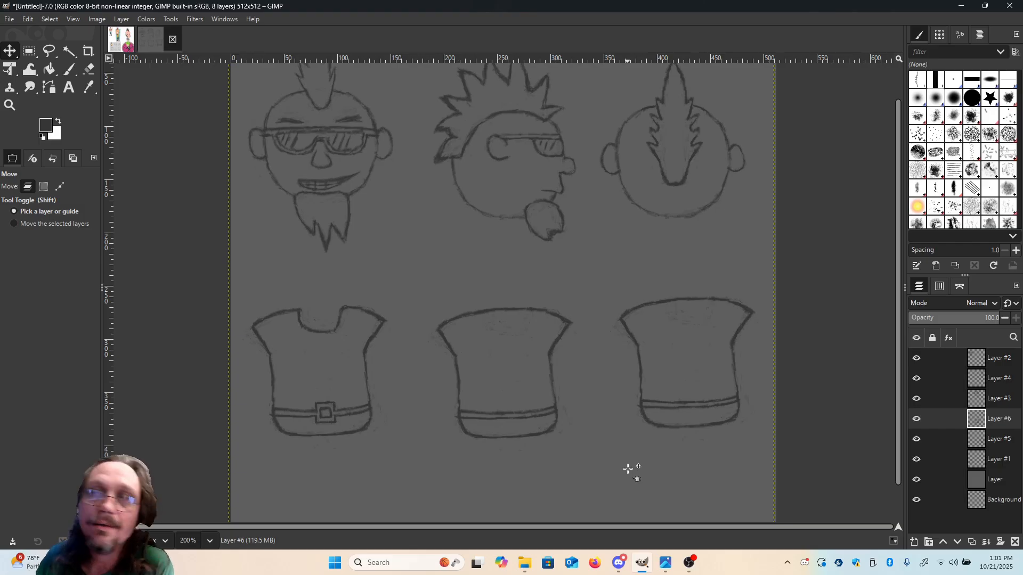
Erase both flared sleeves from the middle shirt and paint curved shoulder lines joining its sides to the top edge.
key(shift+e)
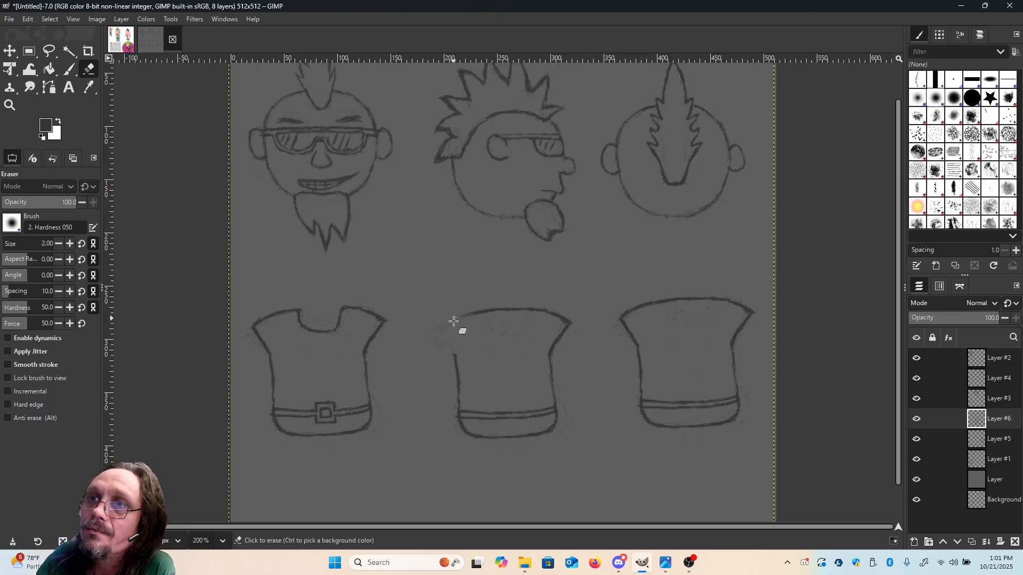
drag(453, 321, 480, 316)
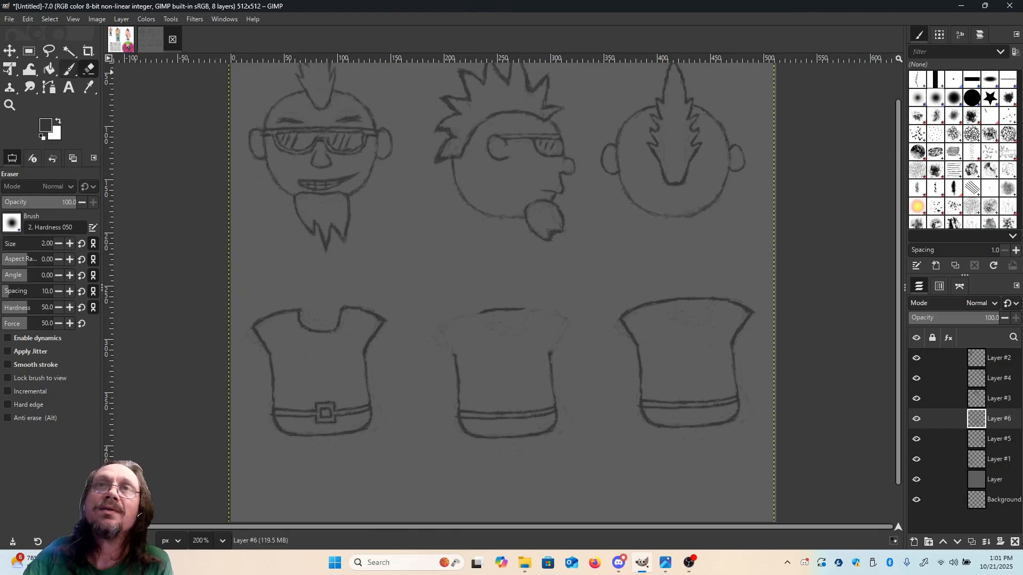
click(69, 68)
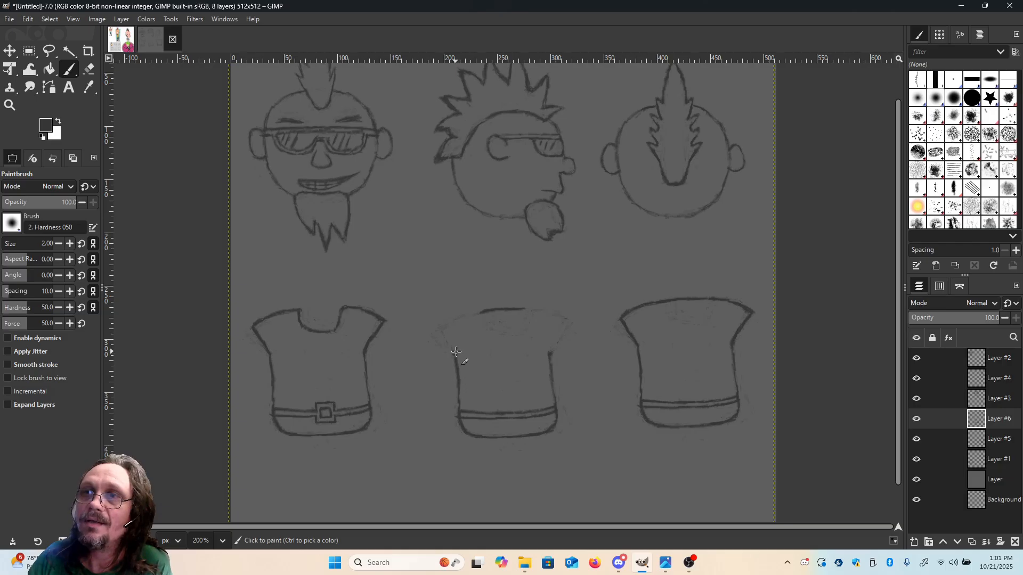
mouse_move(459, 350)
mouse_down()
mouse_move(463, 331)
mouse_move(455, 360)
mouse_move(474, 318)
mouse_up()
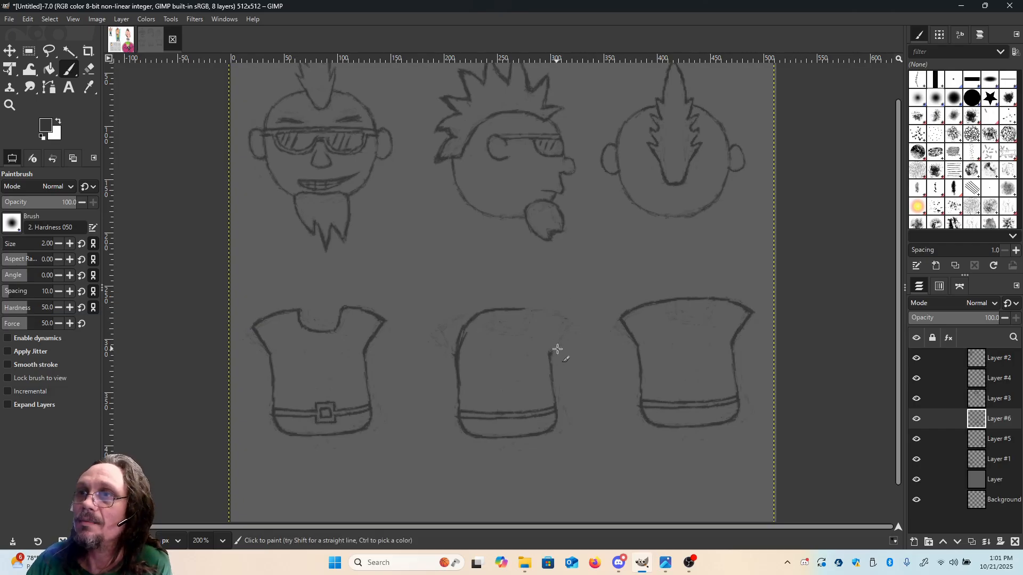
drag(550, 357, 525, 310)
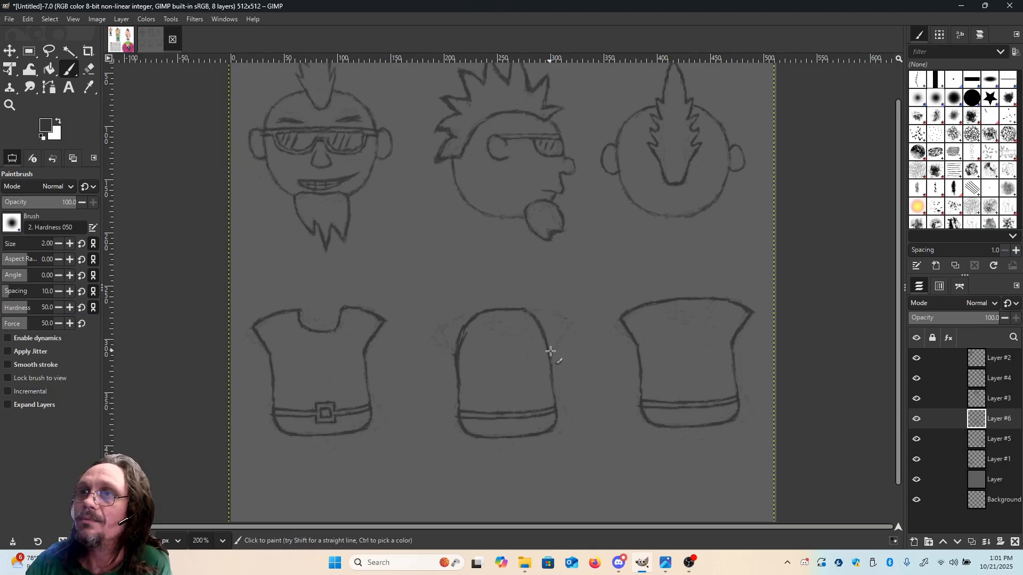
Repaint the middle shirt's upper sides with a narrower inward taper and erase the old outer shoulder curves.
click(89, 69)
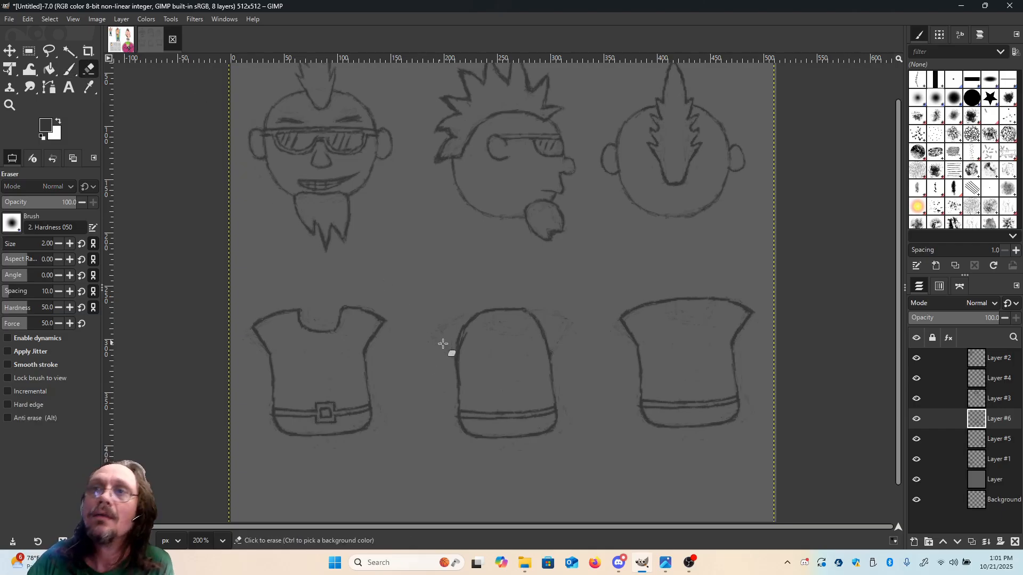
drag(466, 332, 460, 357)
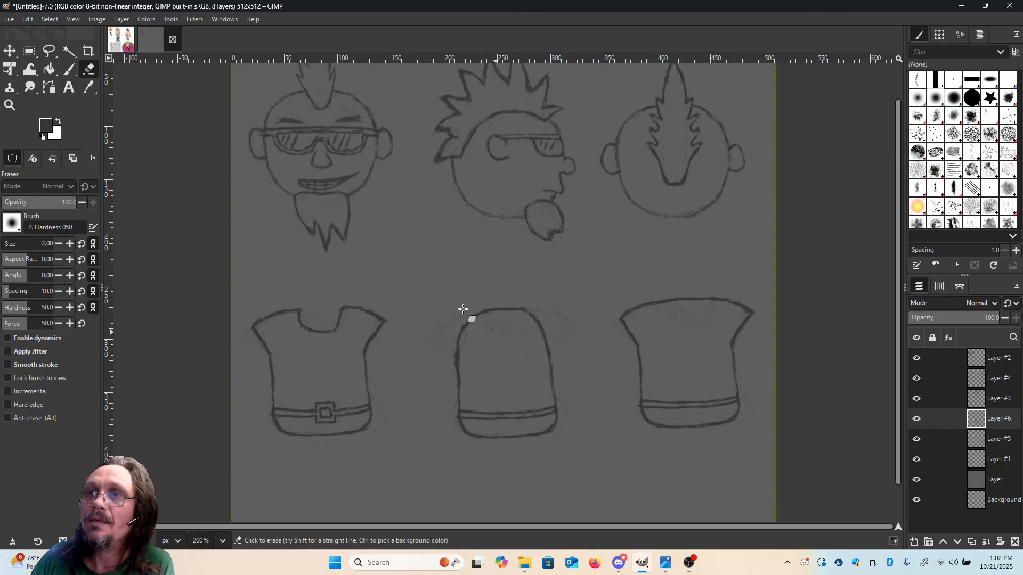
click(70, 70)
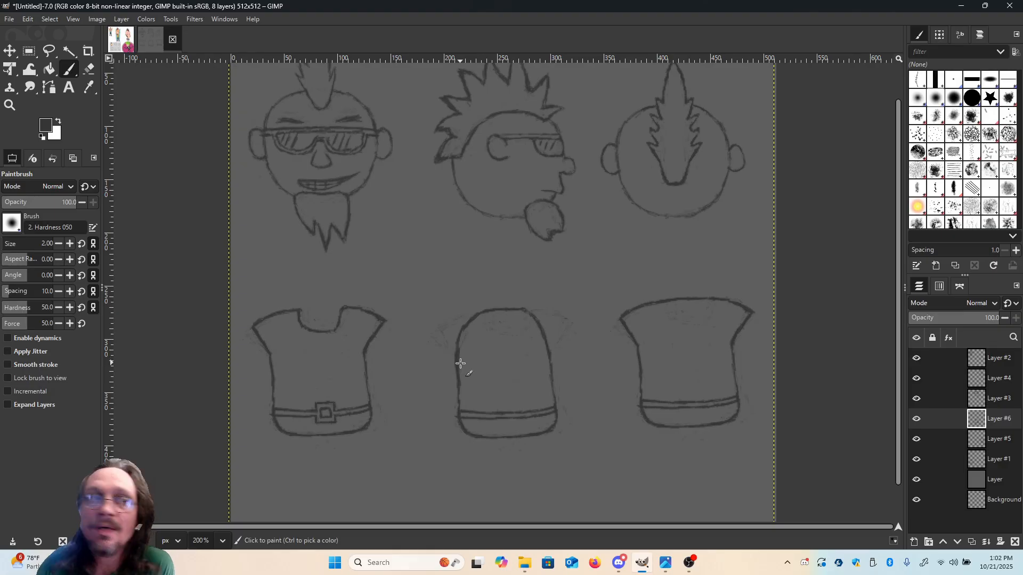
click(459, 387)
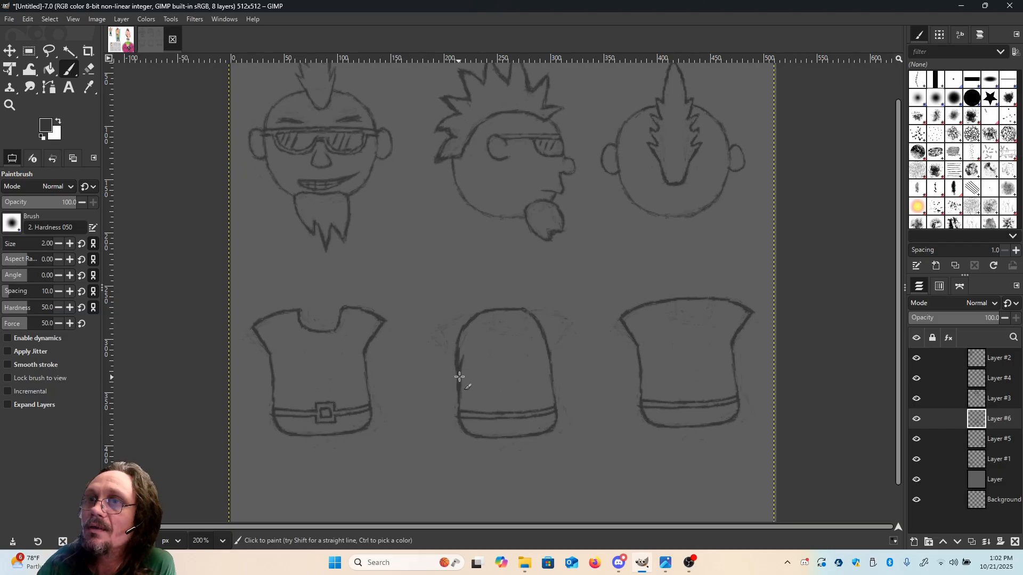
drag(459, 376, 475, 320)
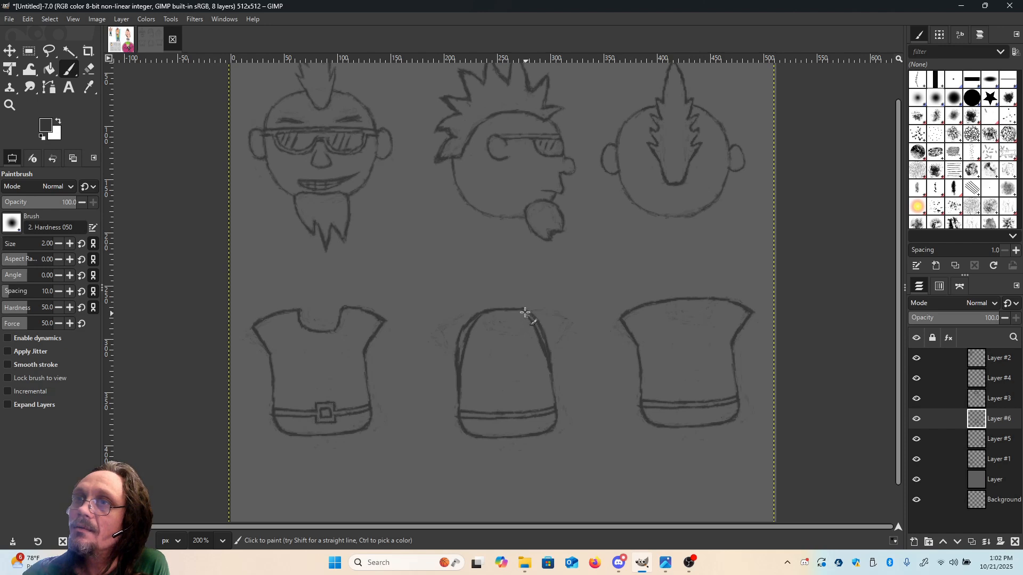
key(shift+e)
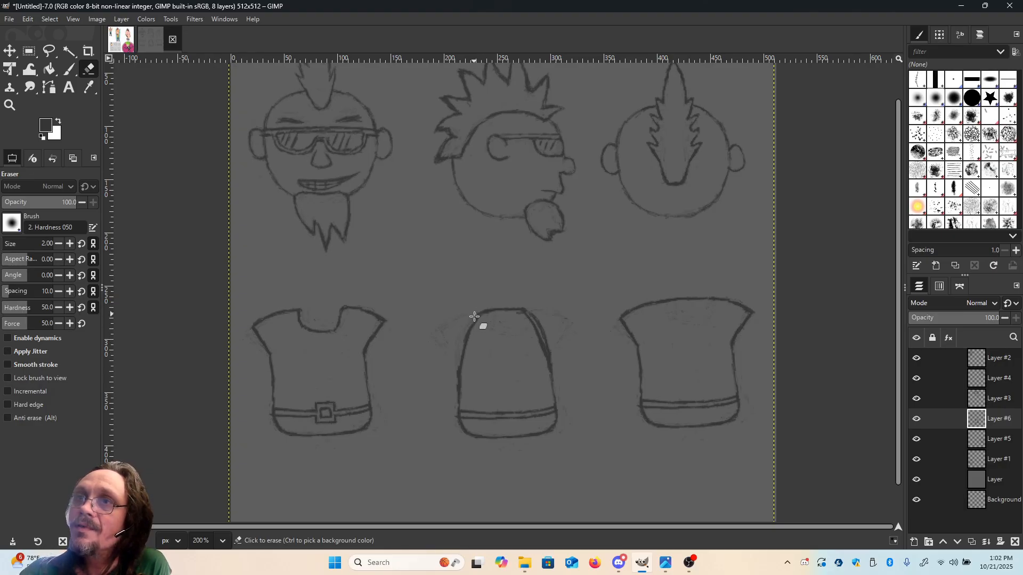
mouse_move(483, 309)
mouse_down()
mouse_move(529, 311)
mouse_move(539, 322)
mouse_move(532, 310)
mouse_move(550, 362)
mouse_up()
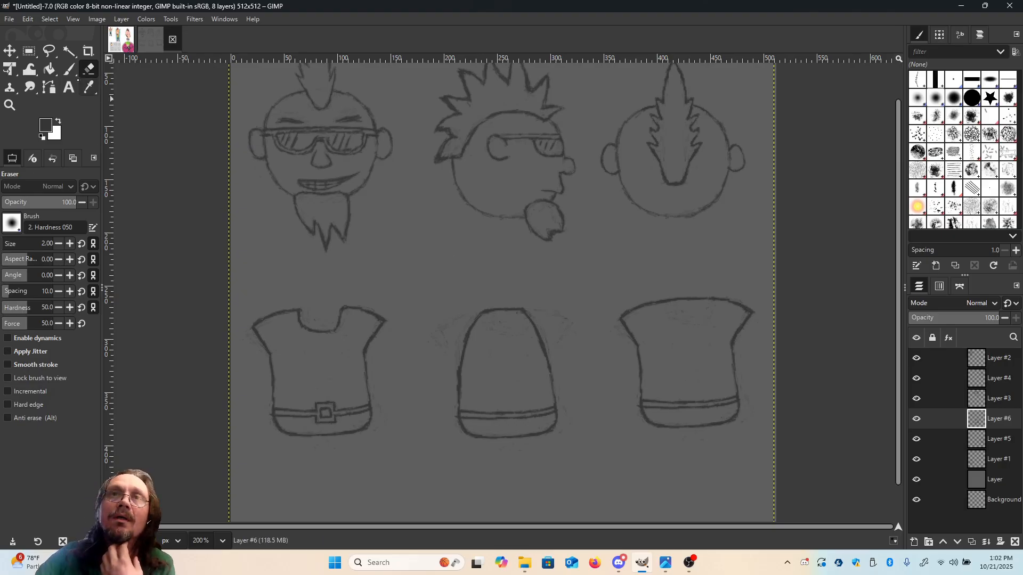
Paint a small three-sided sleeve outline, open at the top, on the upper part of the middle shirt.
key(p)
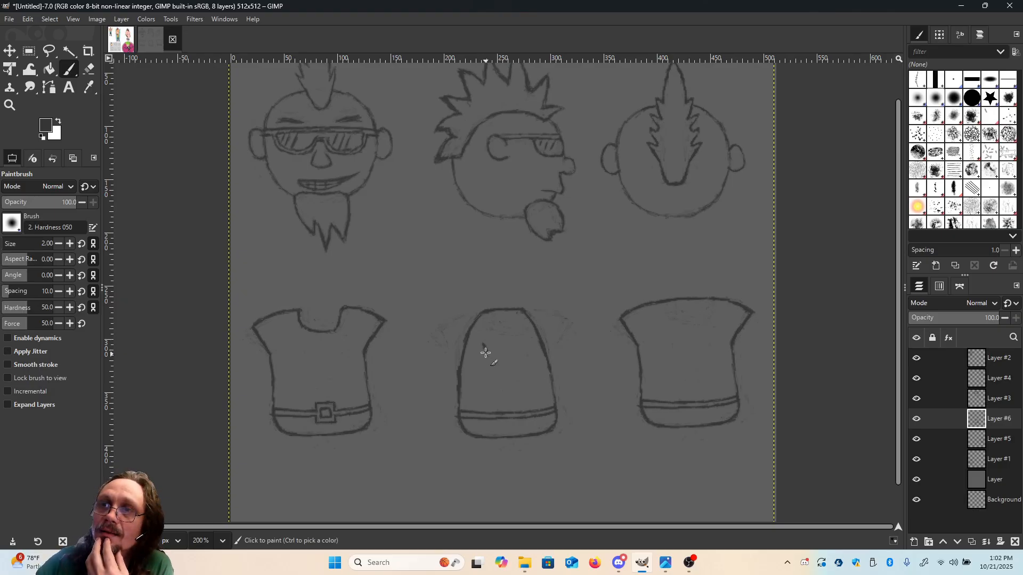
drag(483, 344, 487, 354)
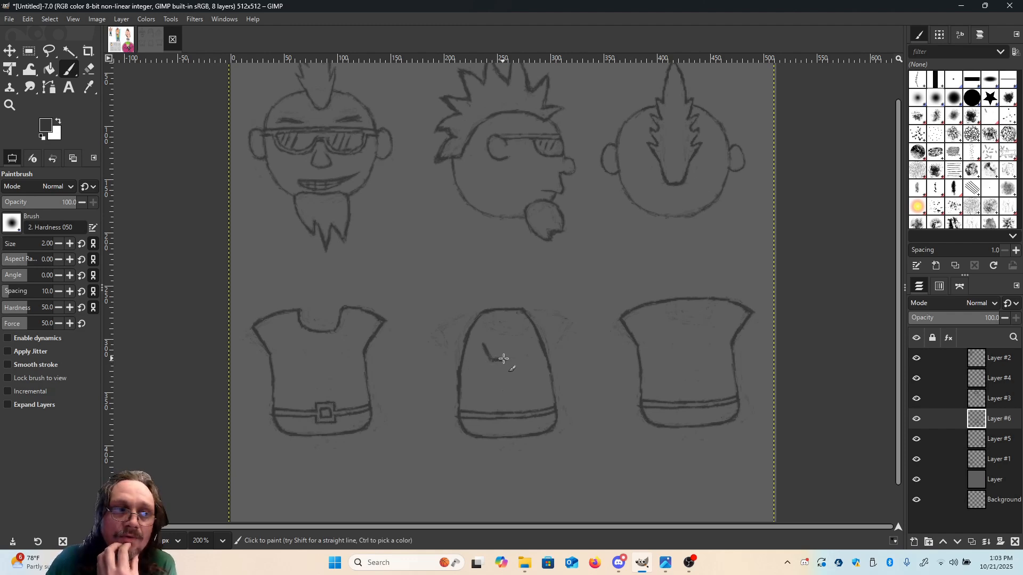
drag(501, 361, 520, 360)
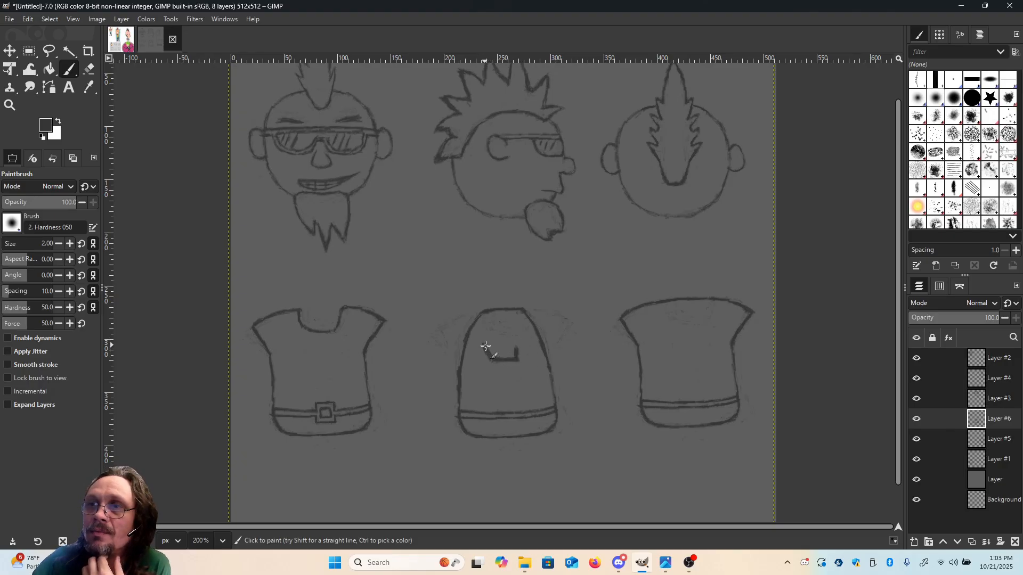
Thin the sleeve outline on the middle shirt with the Eraser, and retrace its slanted, bottom and vertical lines.
key(shift+e)
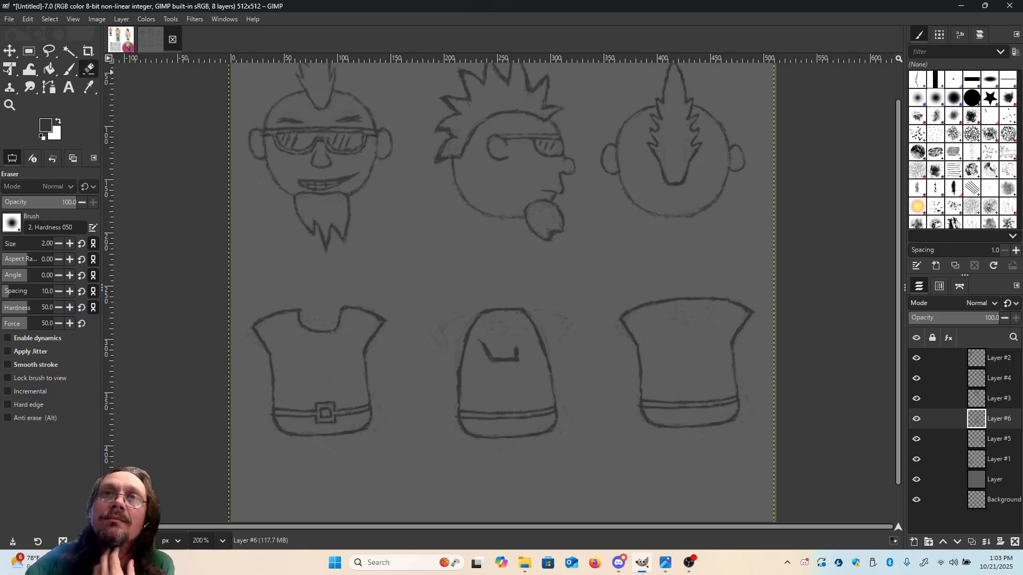
mouse_move(481, 336)
mouse_down()
mouse_move(502, 358)
mouse_move(491, 358)
mouse_move(511, 359)
mouse_move(521, 344)
mouse_move(521, 359)
mouse_move(492, 366)
mouse_up()
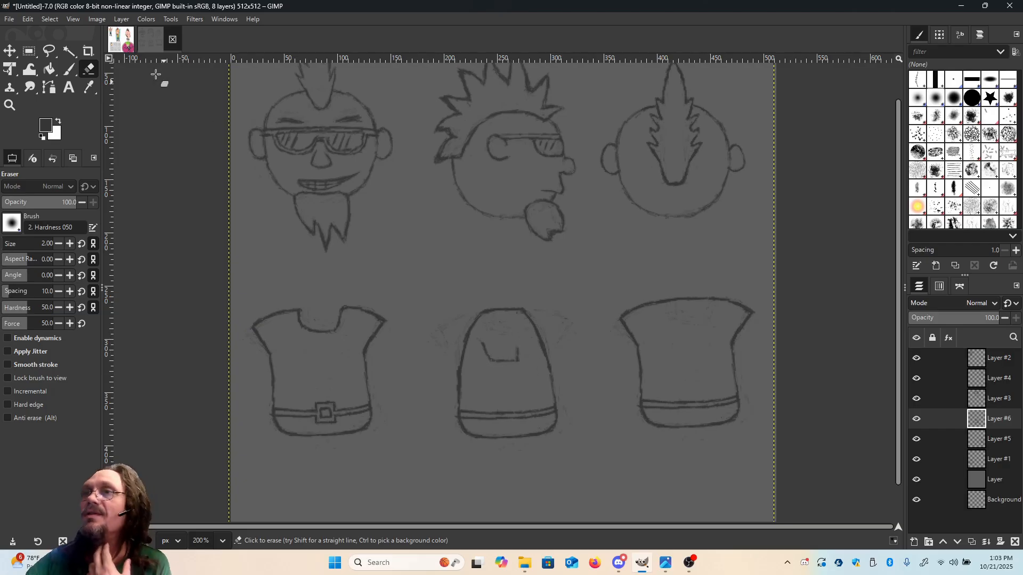
key(p)
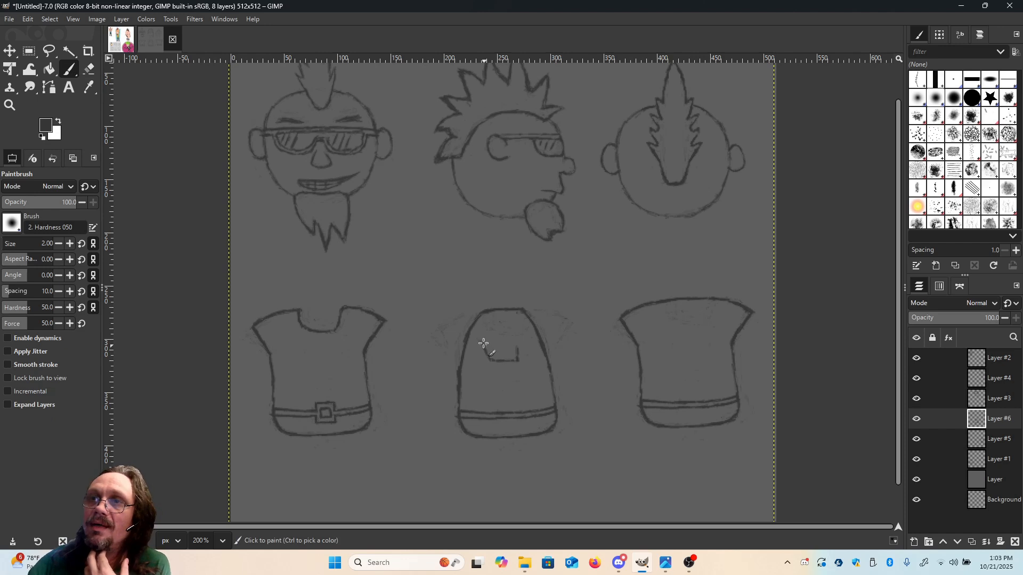
drag(483, 344, 492, 360)
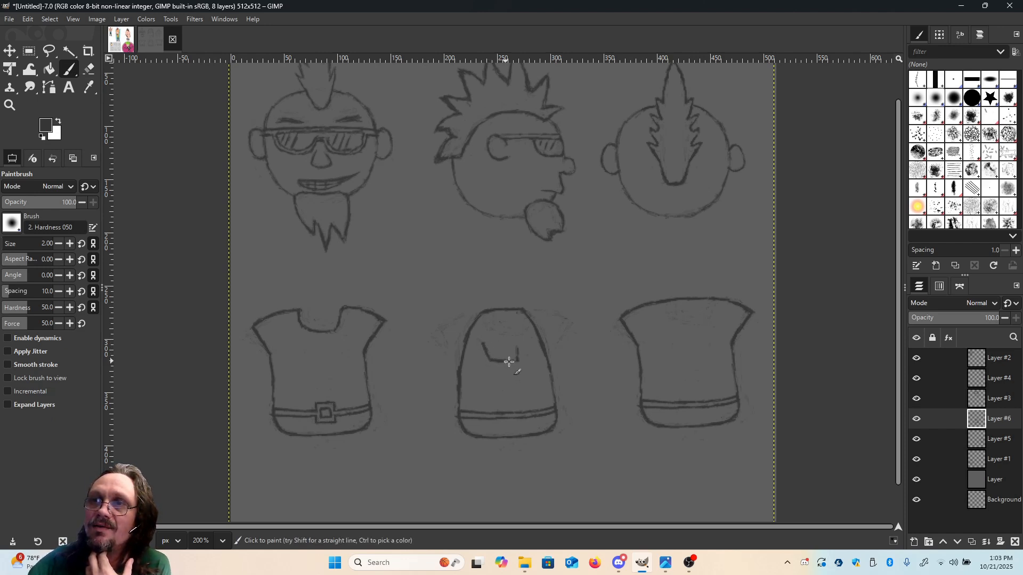
drag(517, 358, 516, 344)
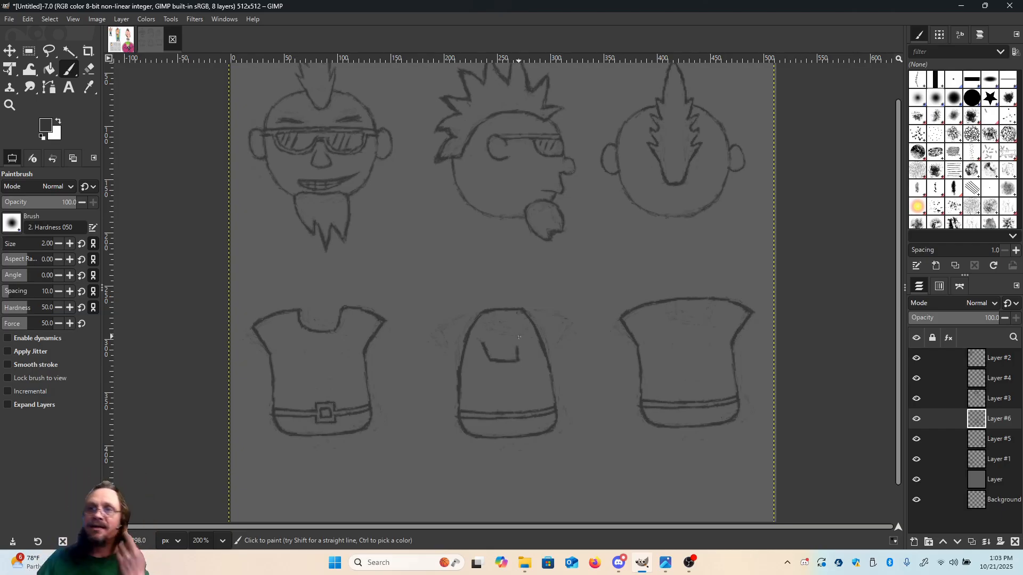
key(m)
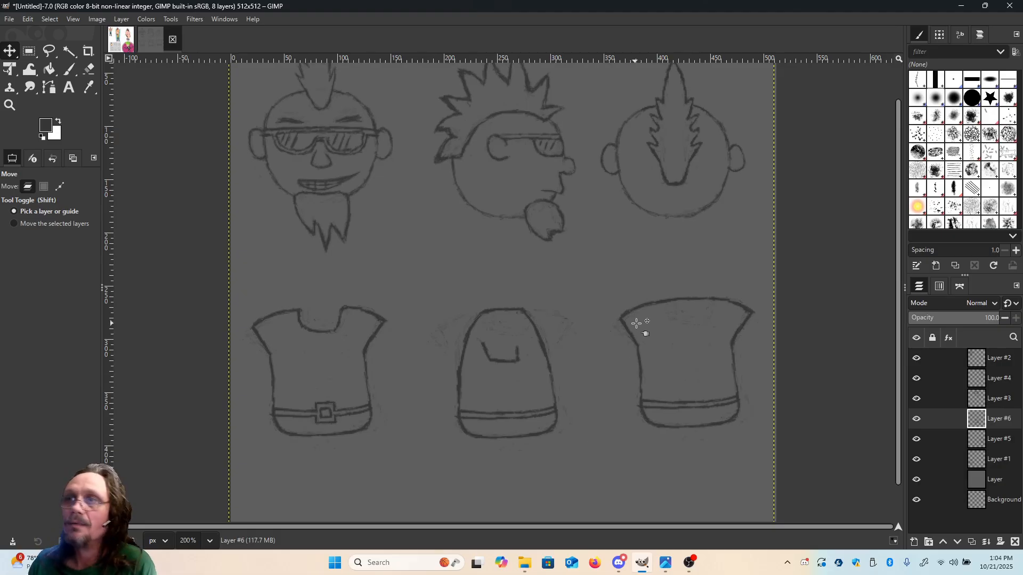
scroll(640, 308, down, 2)
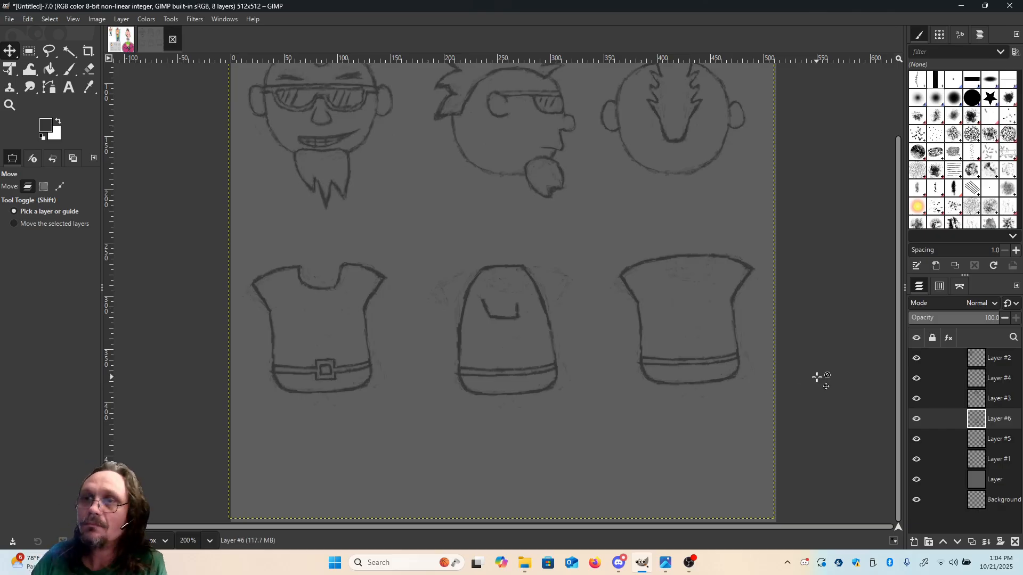
Examine the reference image Moe Hawk.png, comparing the cartoon characters' clothing, legs and shoes with the sketch sheet.
key(p)
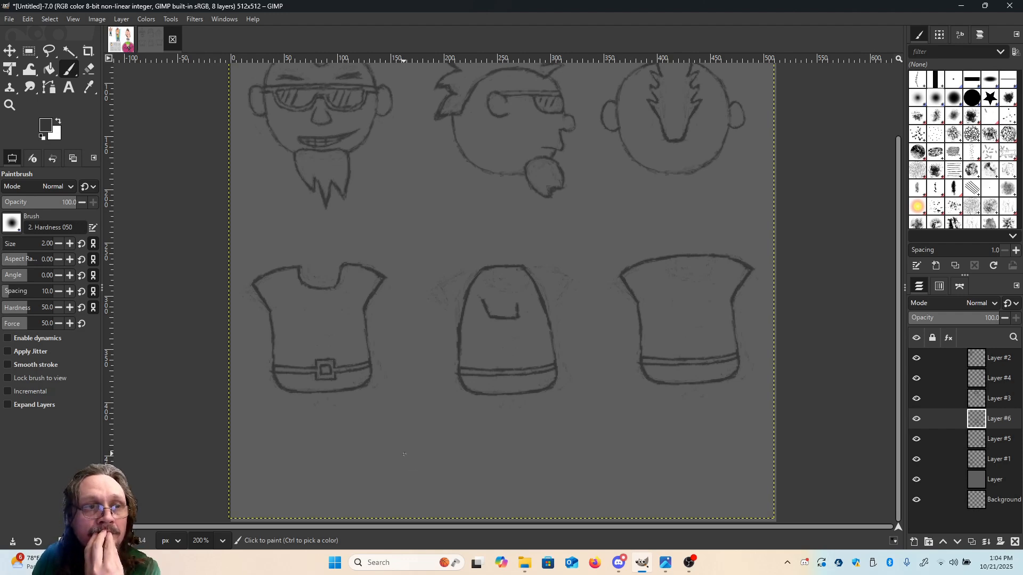
key(m)
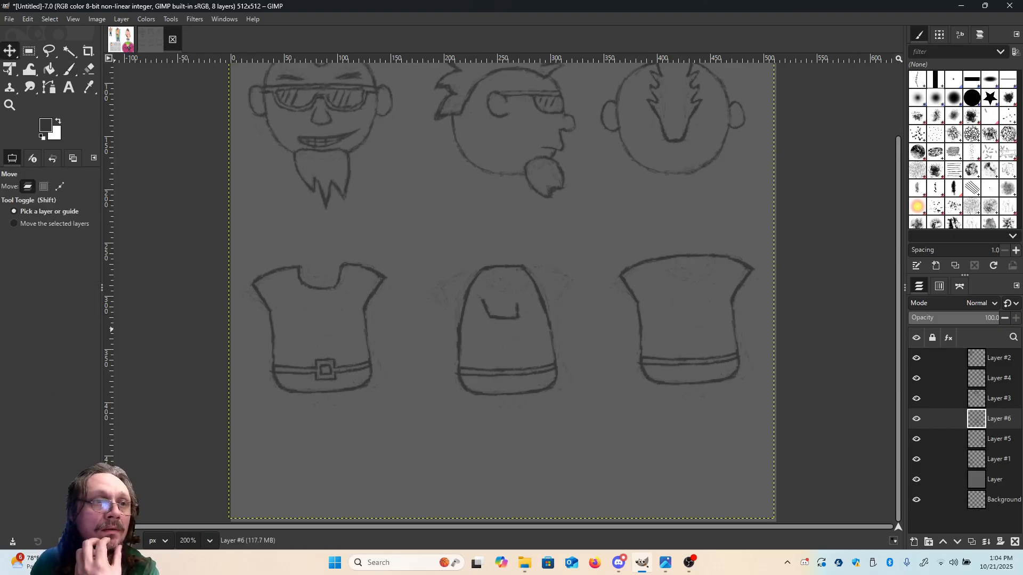
drag(0, 139, 545, 120)
scroll(516, 318, up, 6)
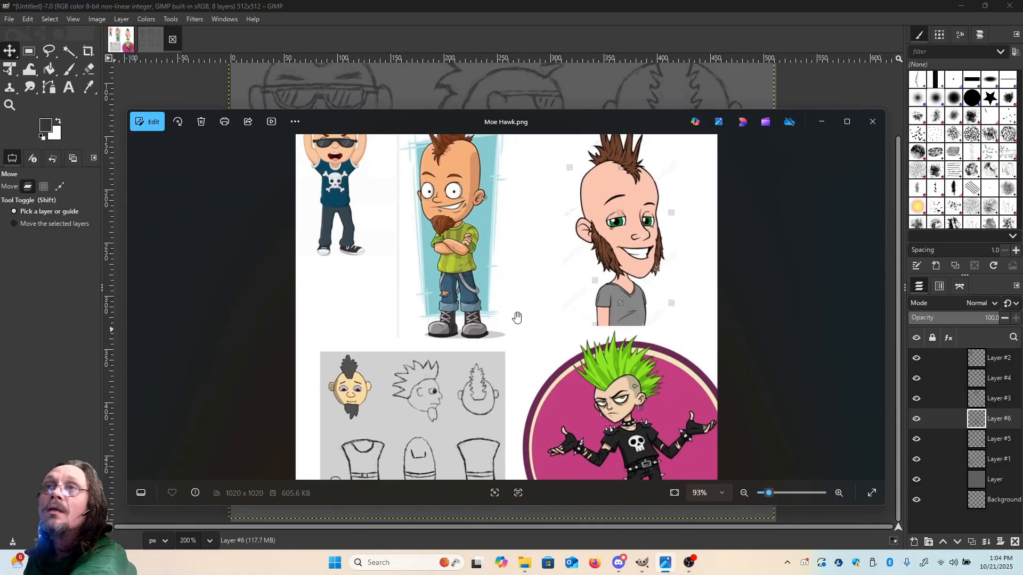
drag(386, 288, 621, 539)
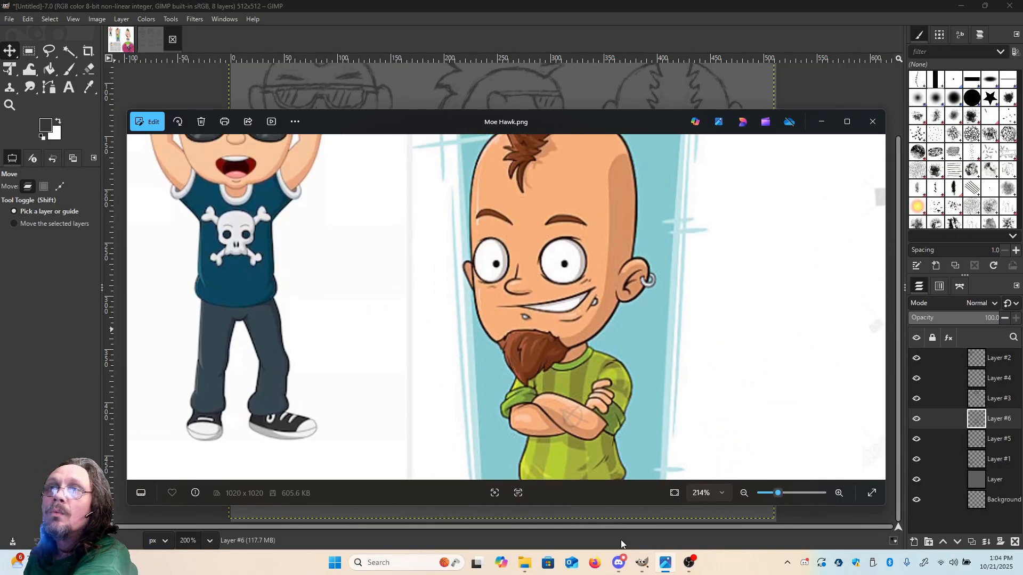
drag(357, 311, 417, 440)
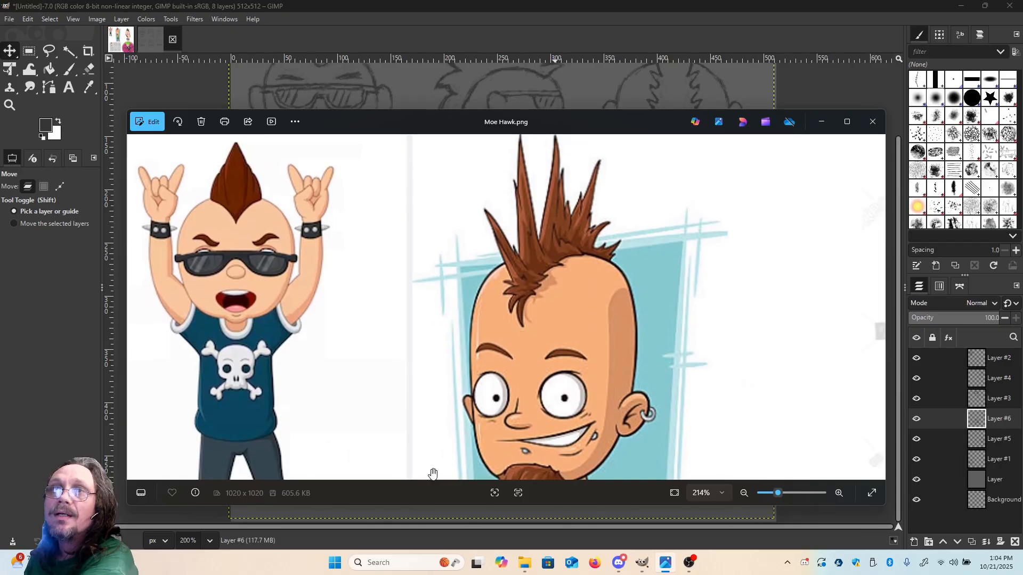
scroll(352, 341, up, 3)
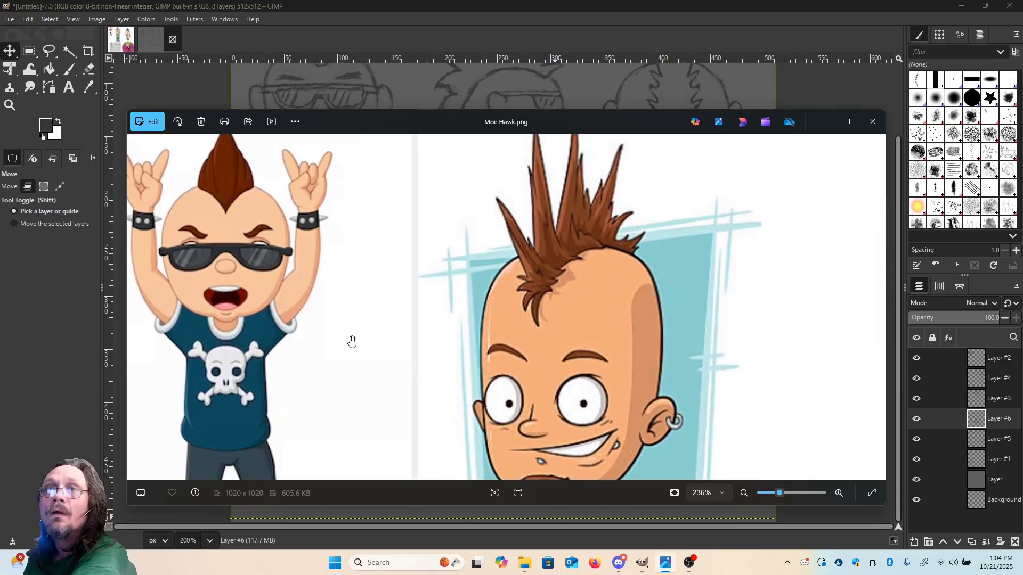
scroll(352, 342, down, 3)
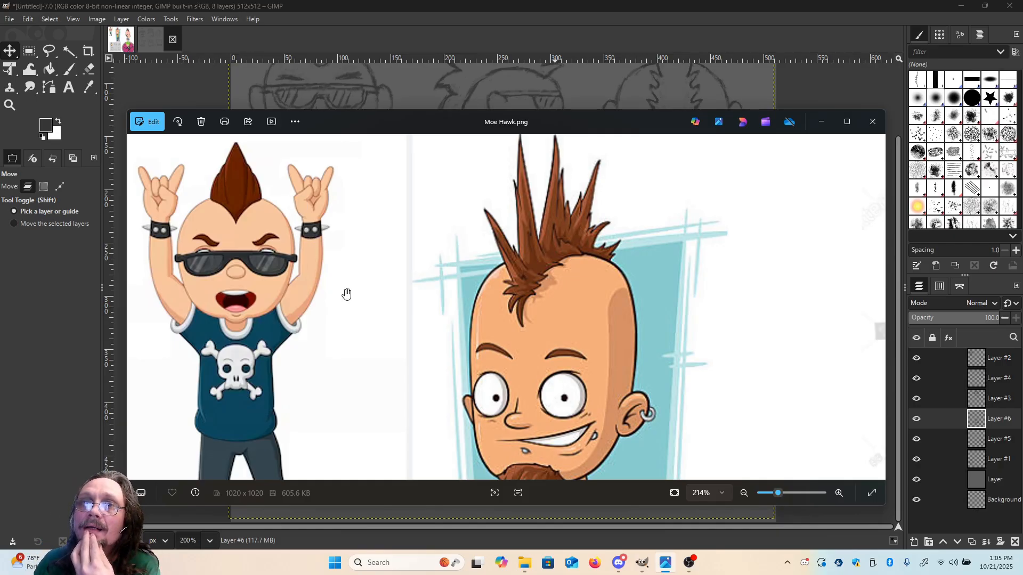
scroll(361, 322, down, 4)
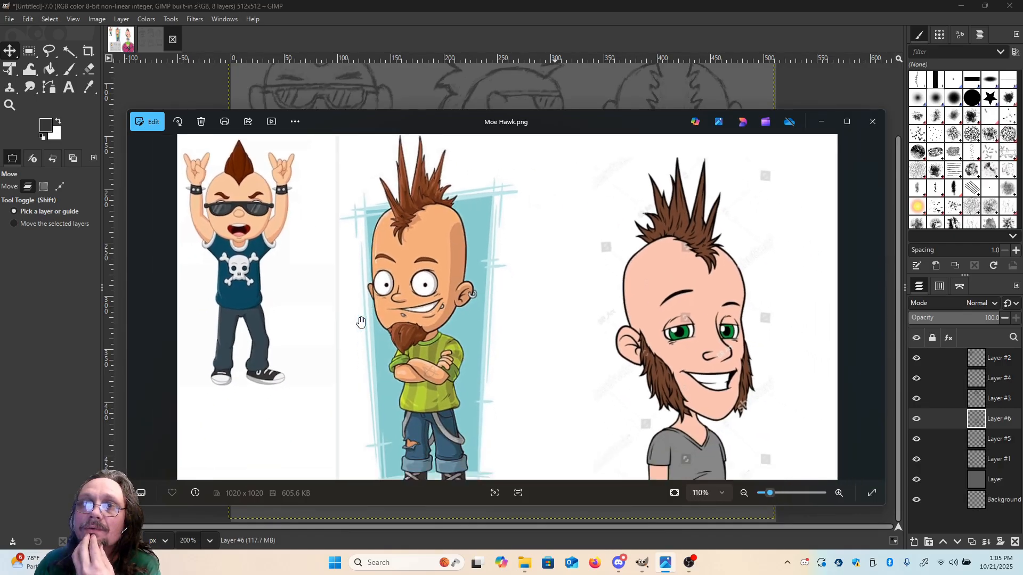
scroll(361, 322, down, 1)
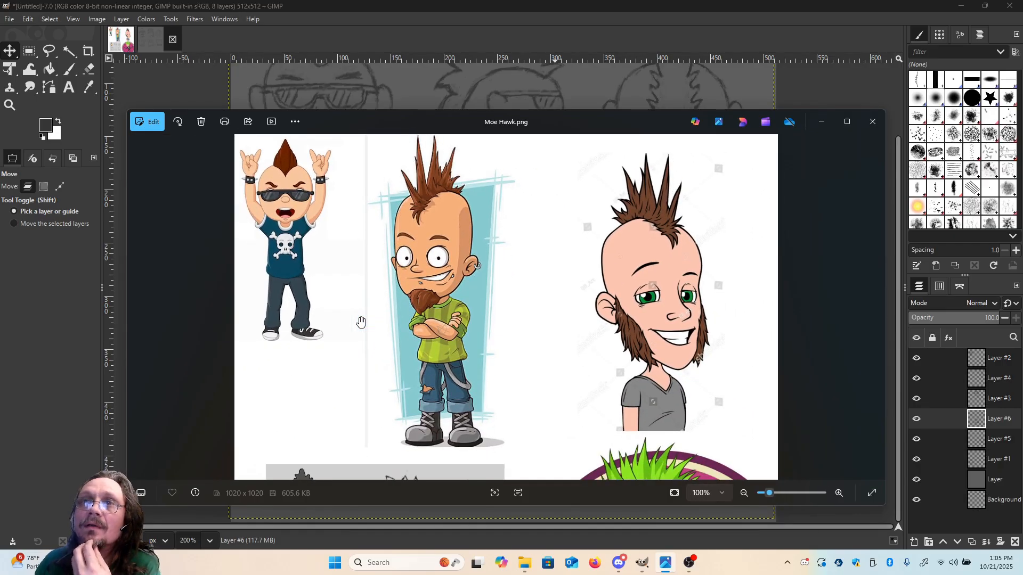
scroll(362, 322, down, 1)
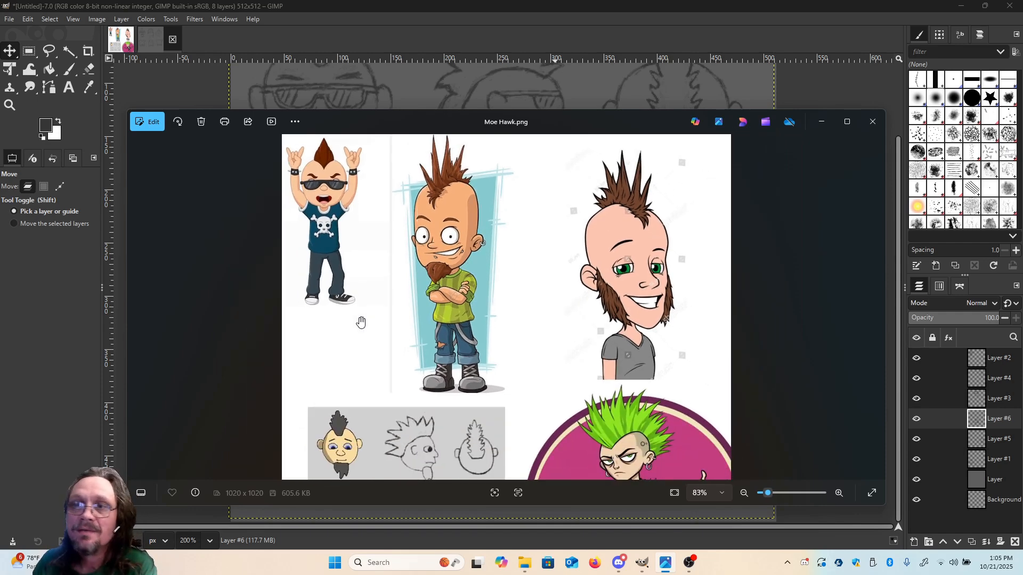
scroll(361, 322, down, 1)
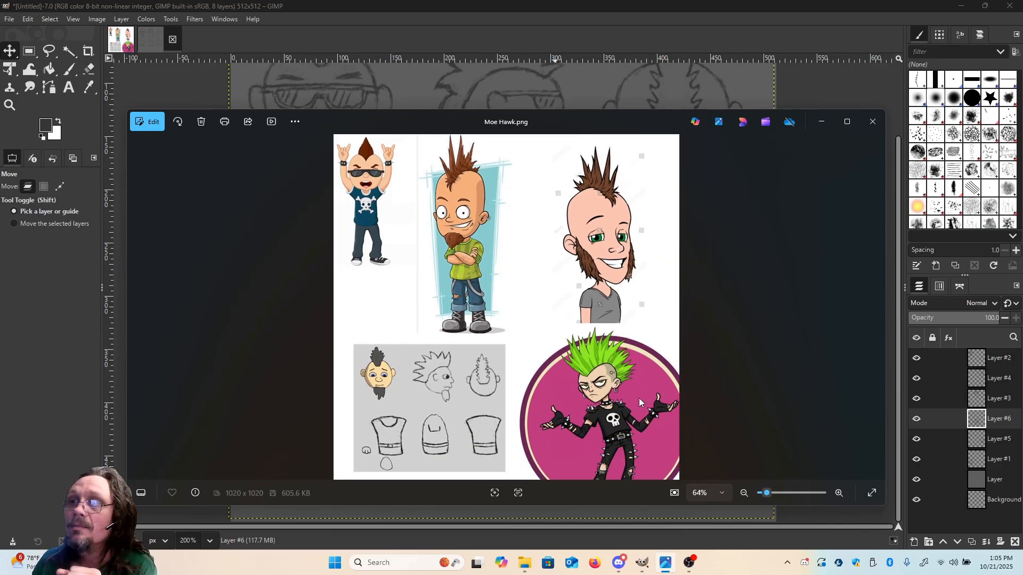
drag(578, 118, 0, 352)
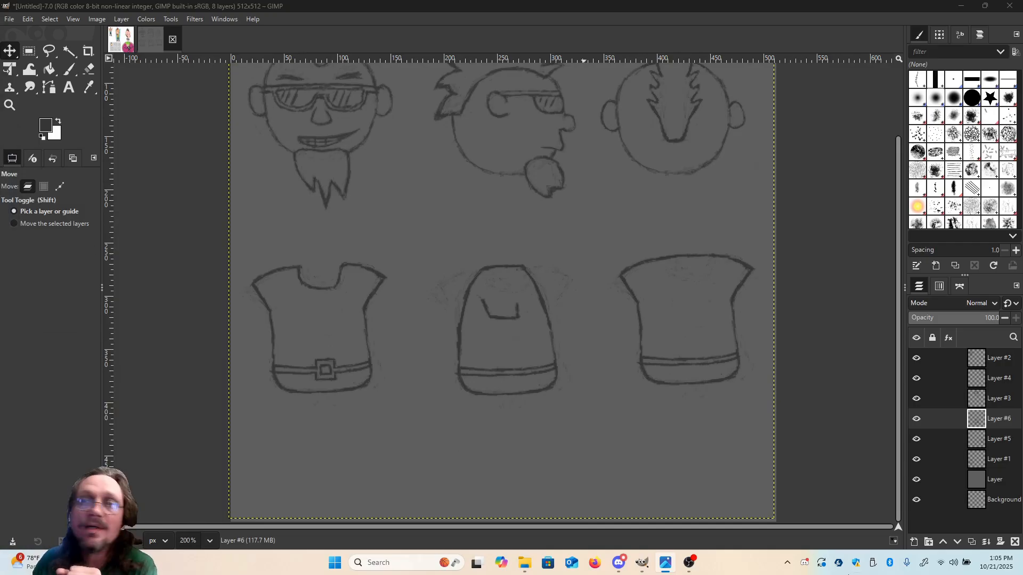
Paint a small rounded foot outline, open at the top, in the empty area below the middle shirt's hem.
key(p)
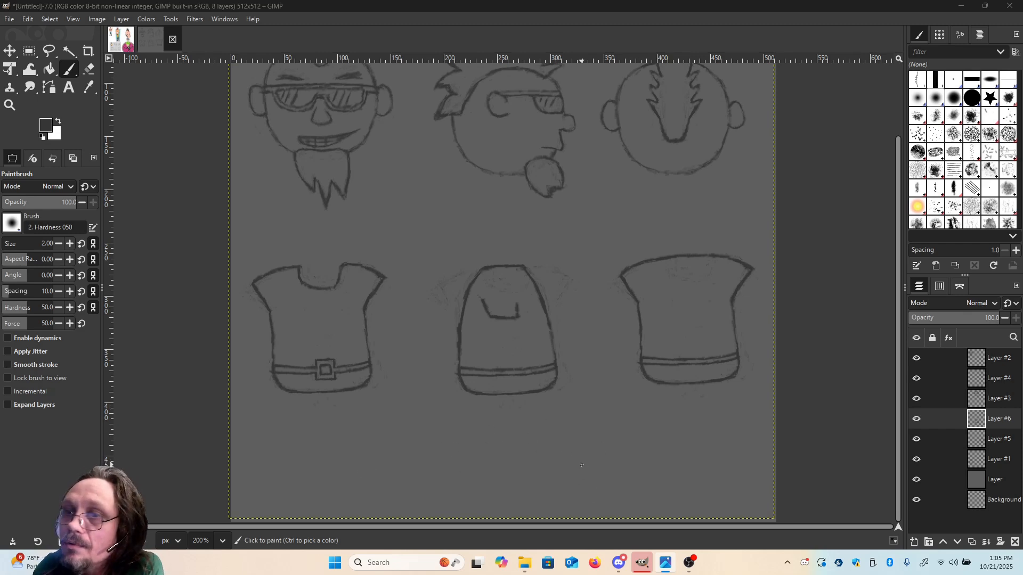
key(m)
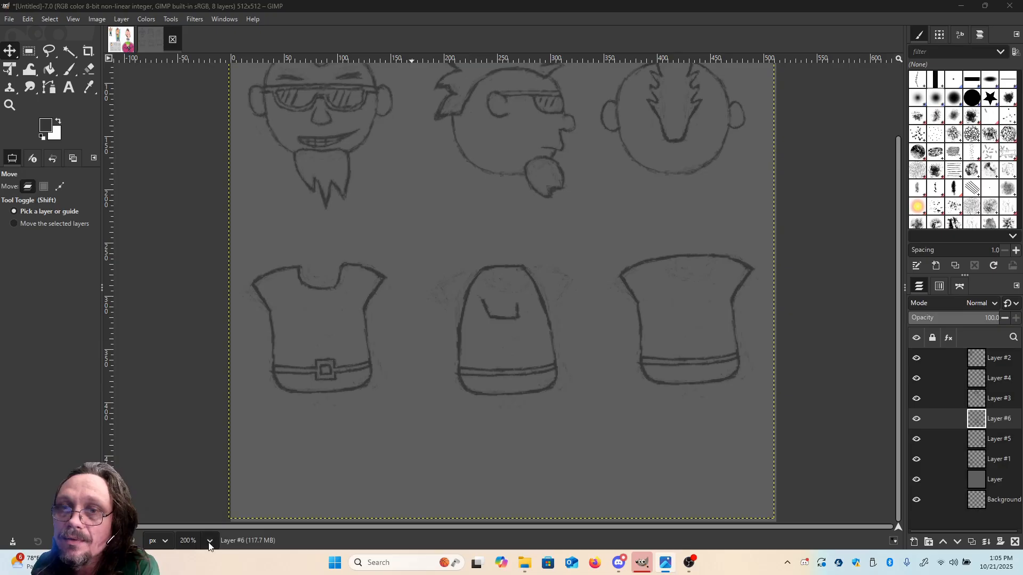
click(210, 541)
click(203, 443)
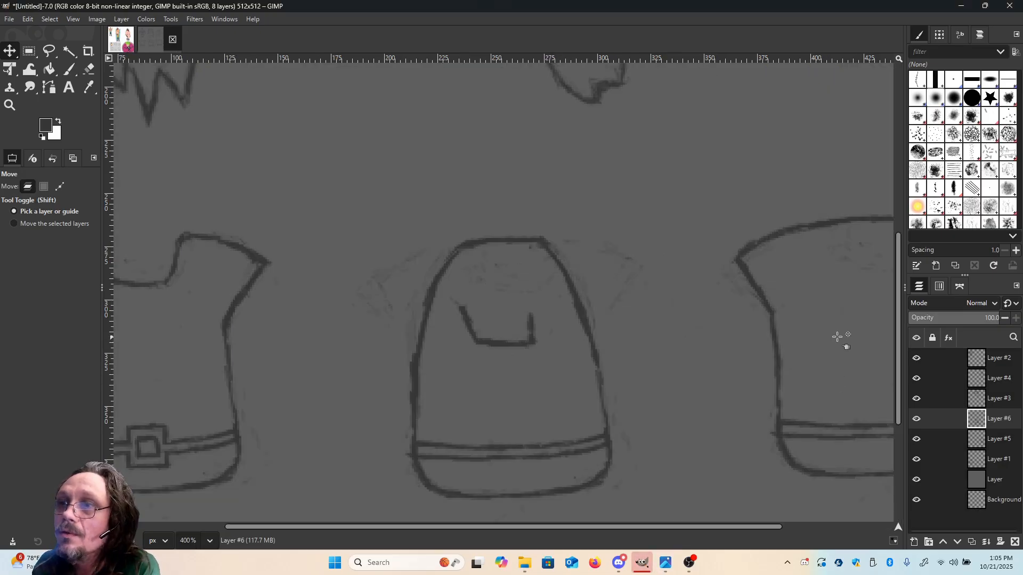
scroll(837, 337, down, 5)
key(p)
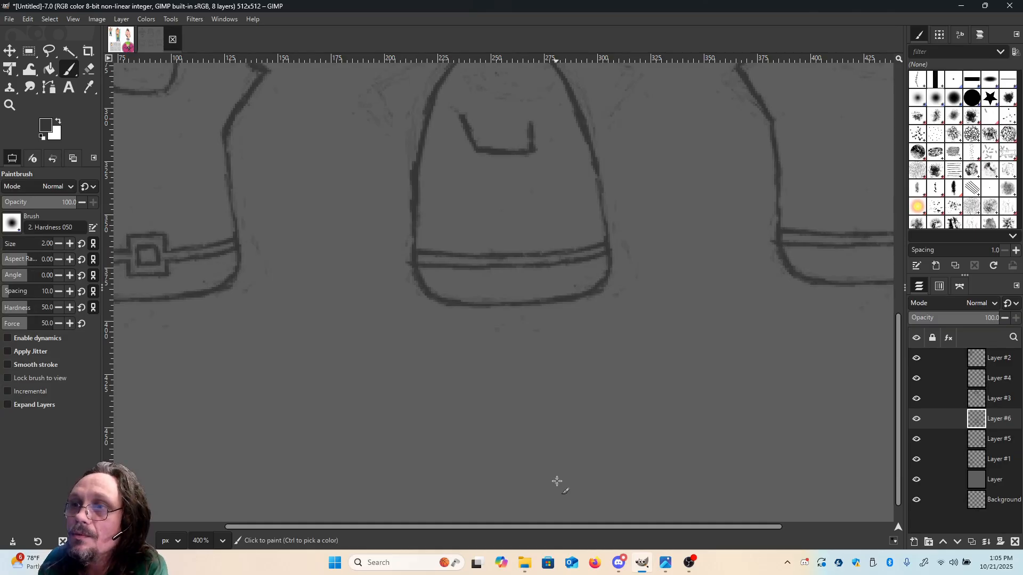
drag(557, 481, 598, 482)
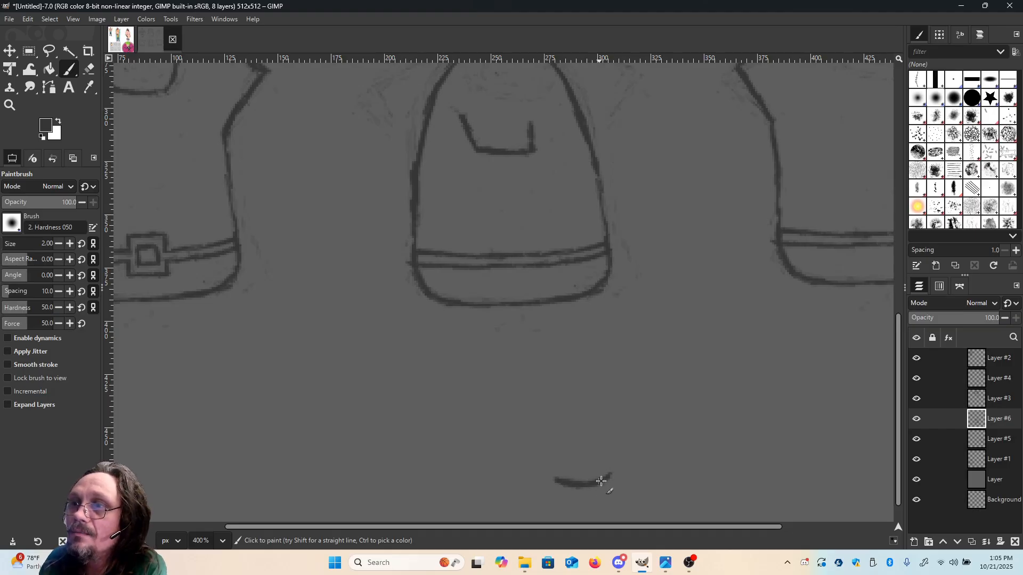
drag(561, 481, 603, 480)
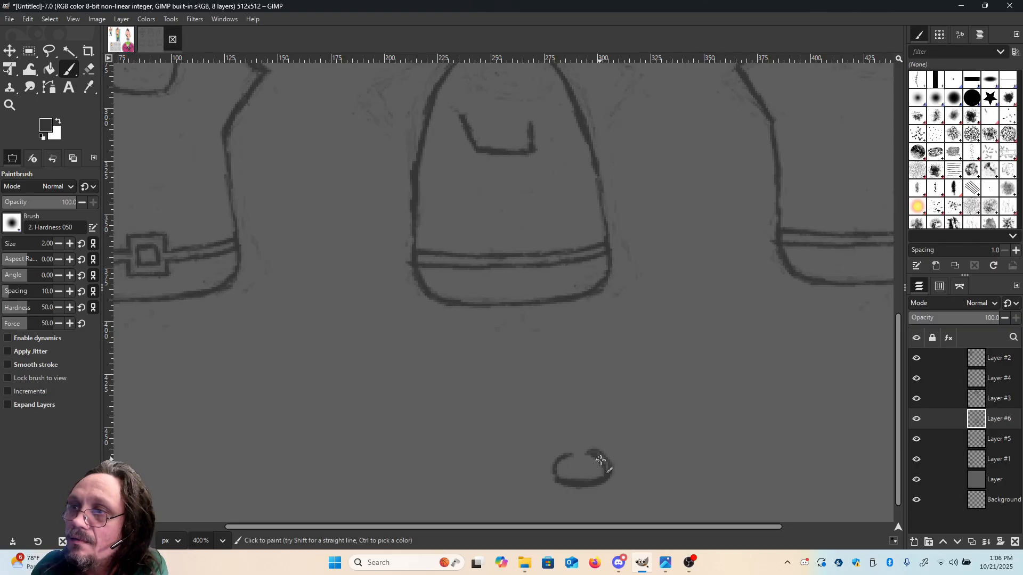
Erase the stroke overshooting the foot outline's lower corner and repaint the opposite lower corner to close it.
click(89, 69)
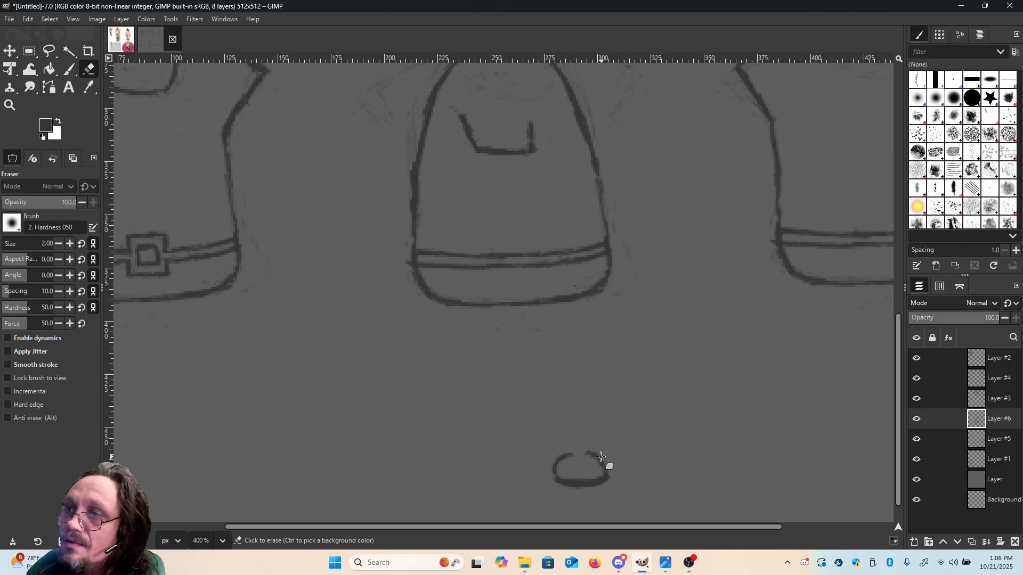
drag(612, 479, 609, 484)
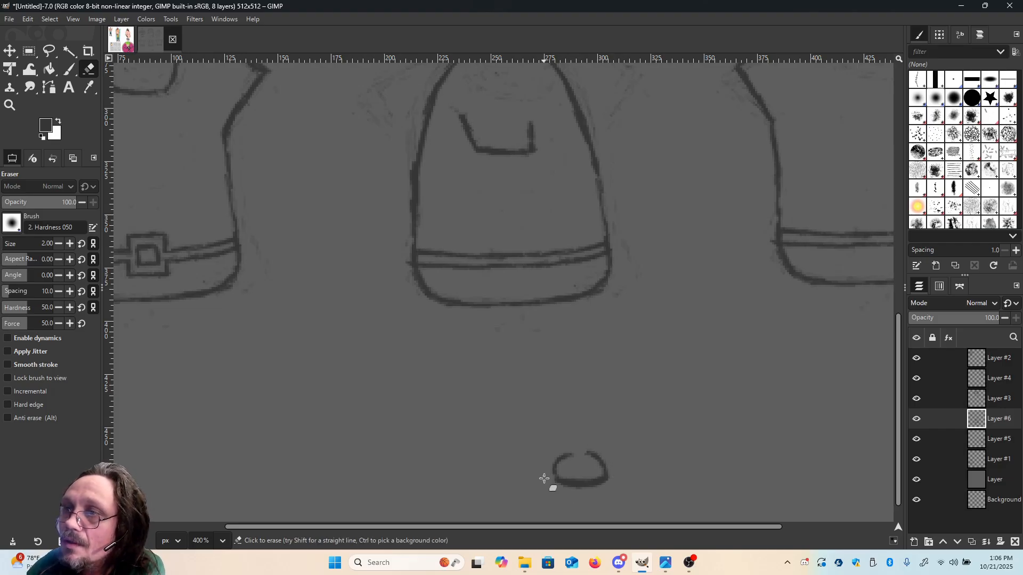
click(68, 69)
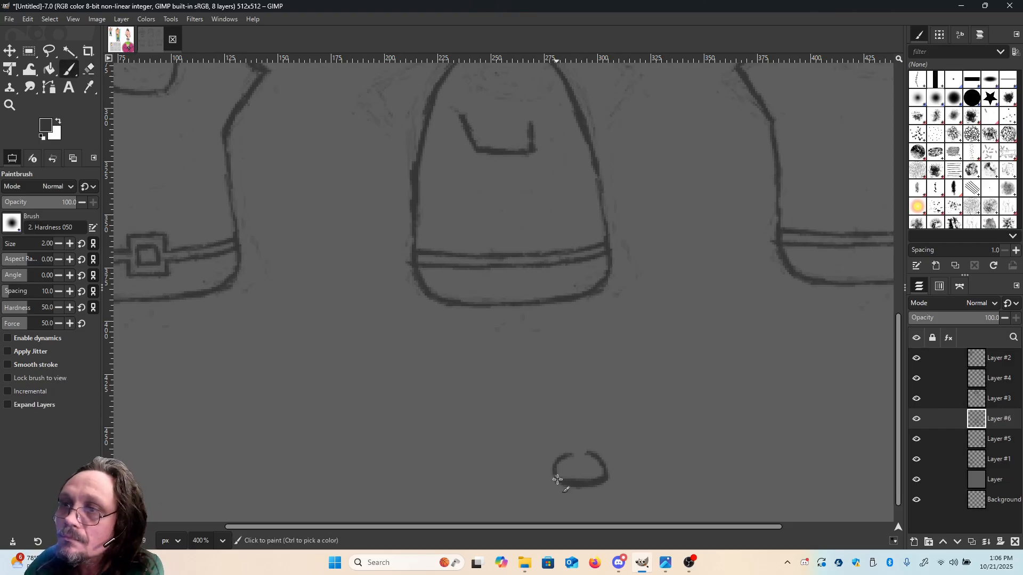
drag(557, 481, 567, 485)
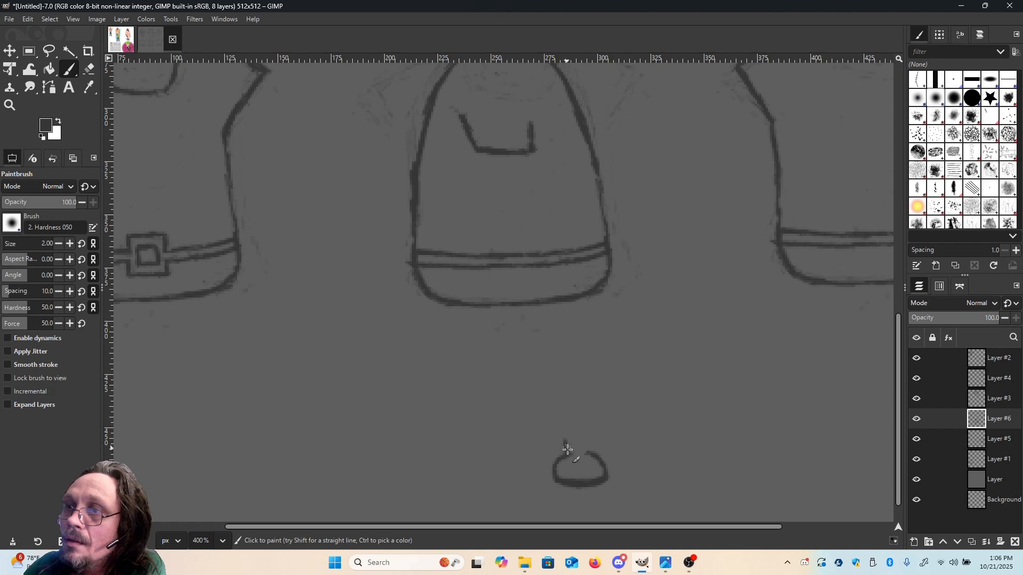
Paint two short ankle lines rising from the foot's opening and close them with a straight top line.
drag(562, 428, 567, 452)
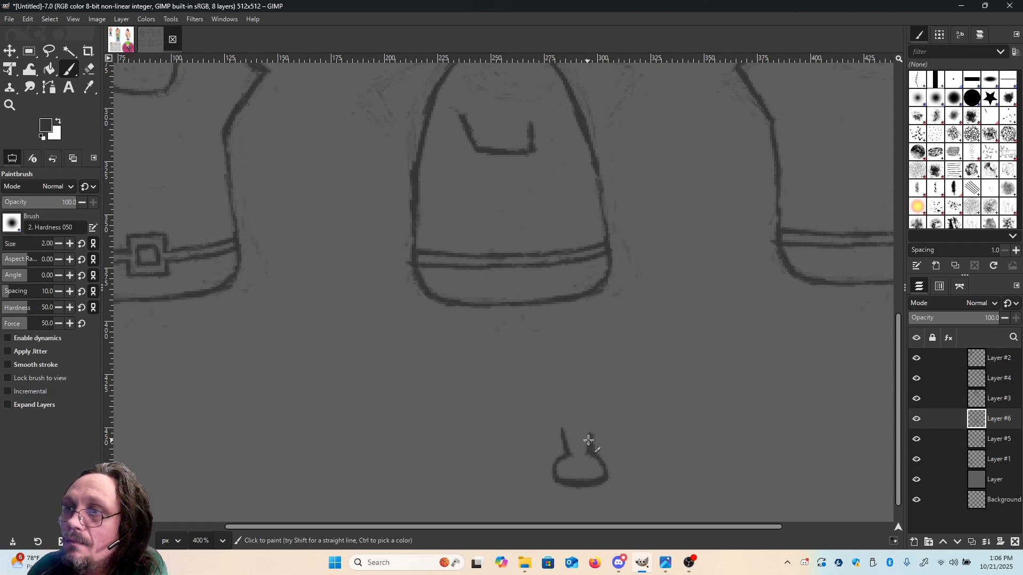
drag(590, 434, 589, 454)
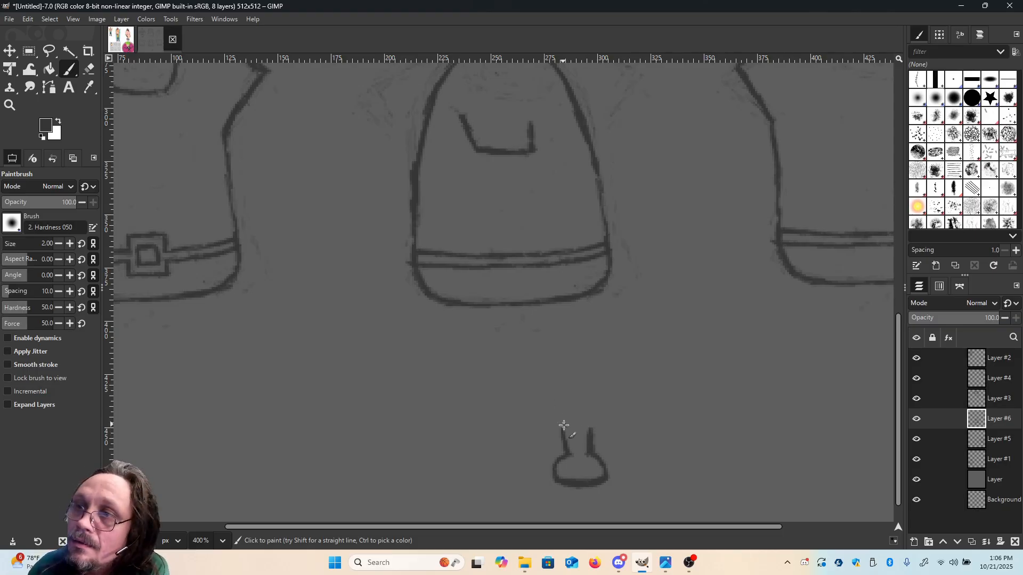
mouse_move(574, 427)
mouse_down()
mouse_move(587, 428)
mouse_move(579, 426)
mouse_up()
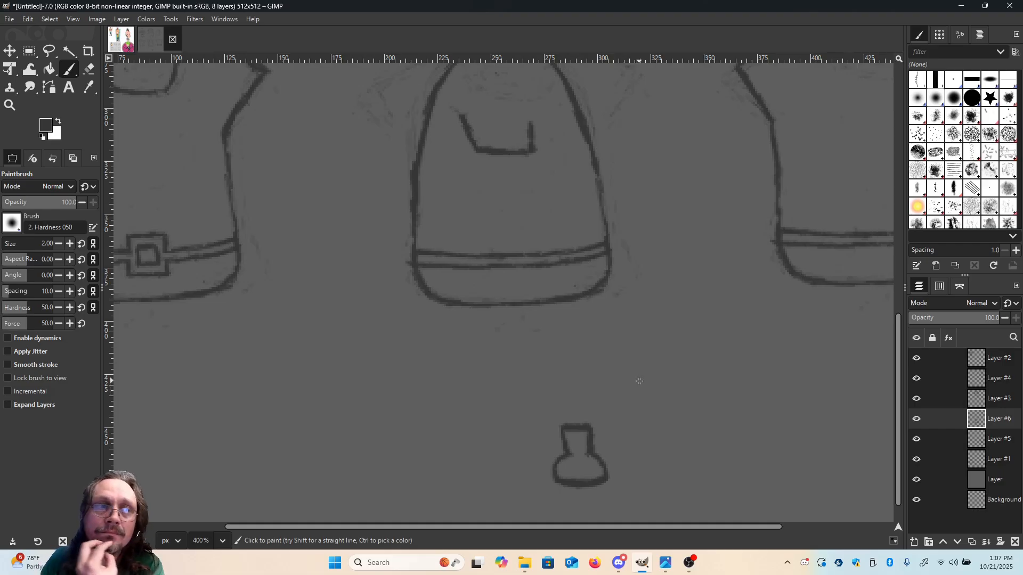
Check the small foot's proportions against the heads and shirts on the whole sheet.
key(m)
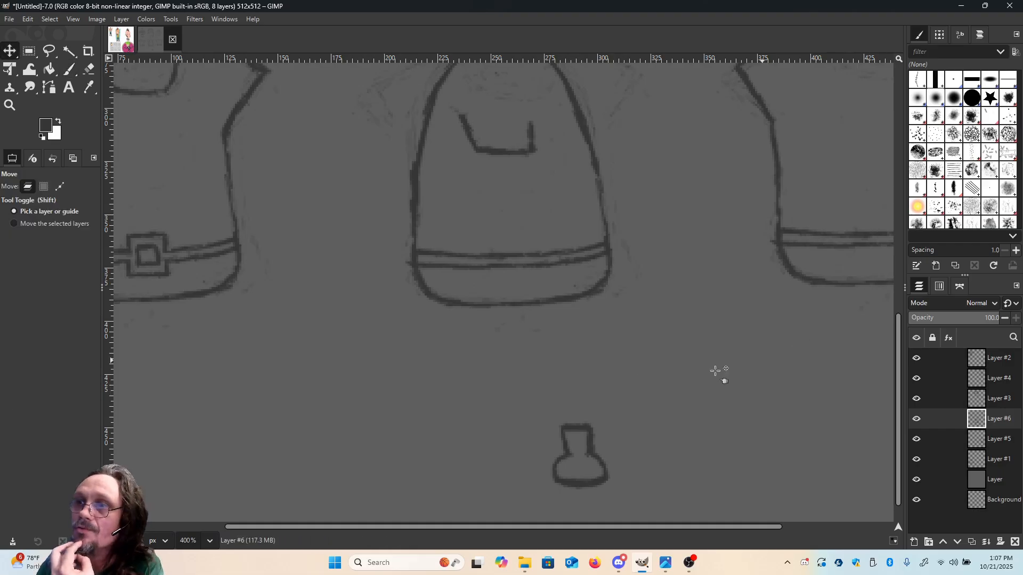
click(211, 541)
click(215, 476)
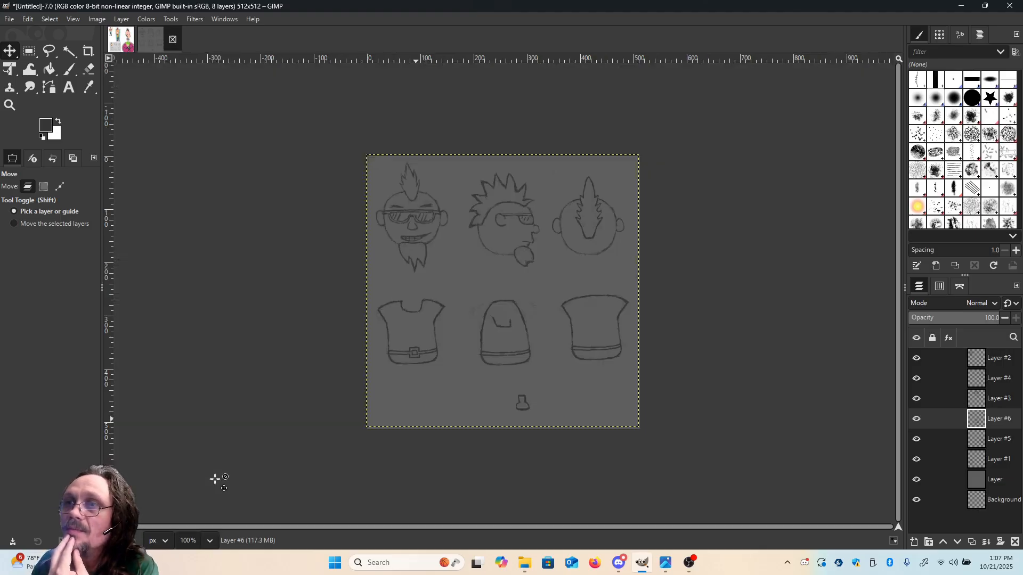
click(210, 541)
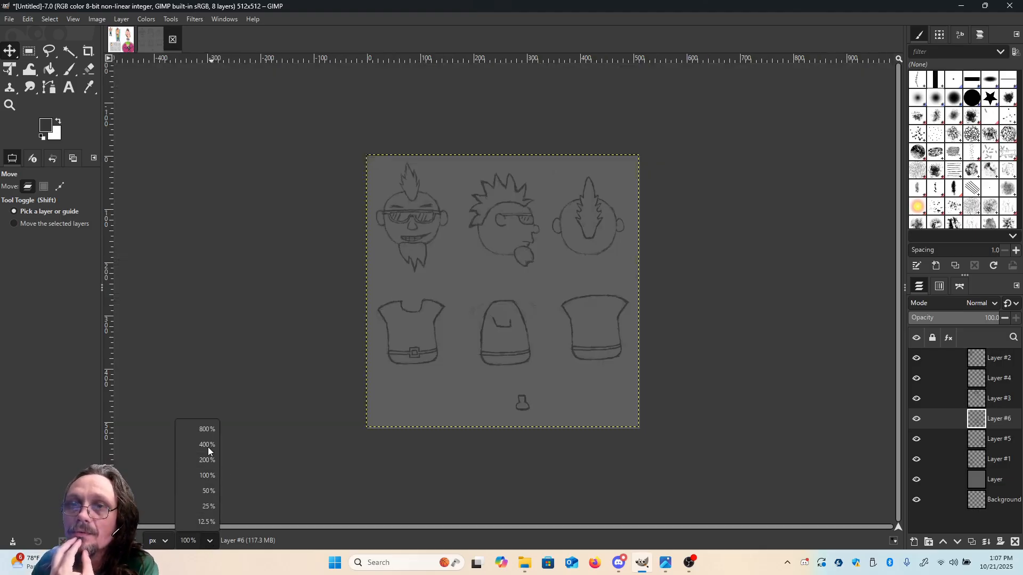
click(206, 460)
click(211, 541)
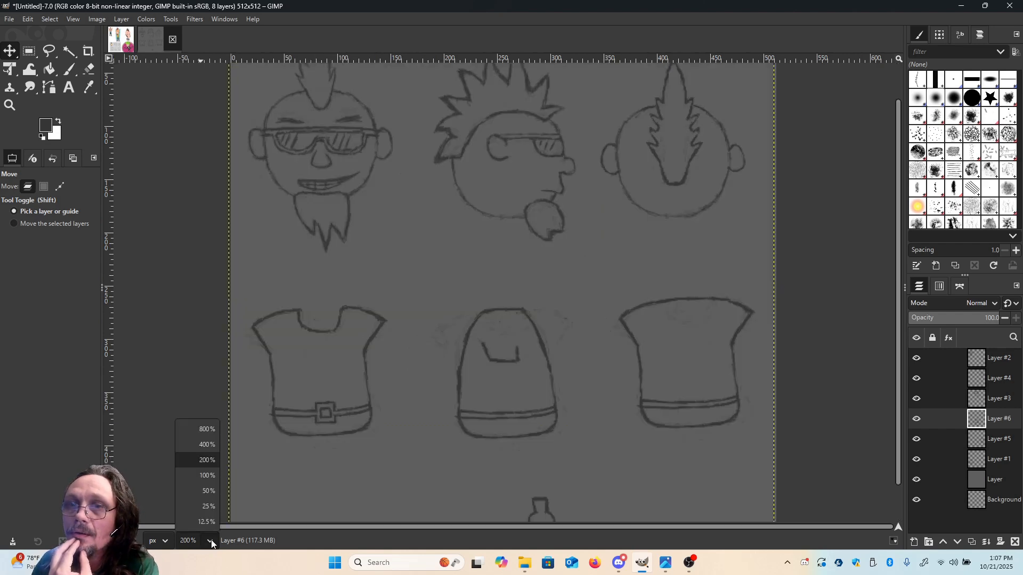
click(209, 444)
scroll(749, 343, down, 5)
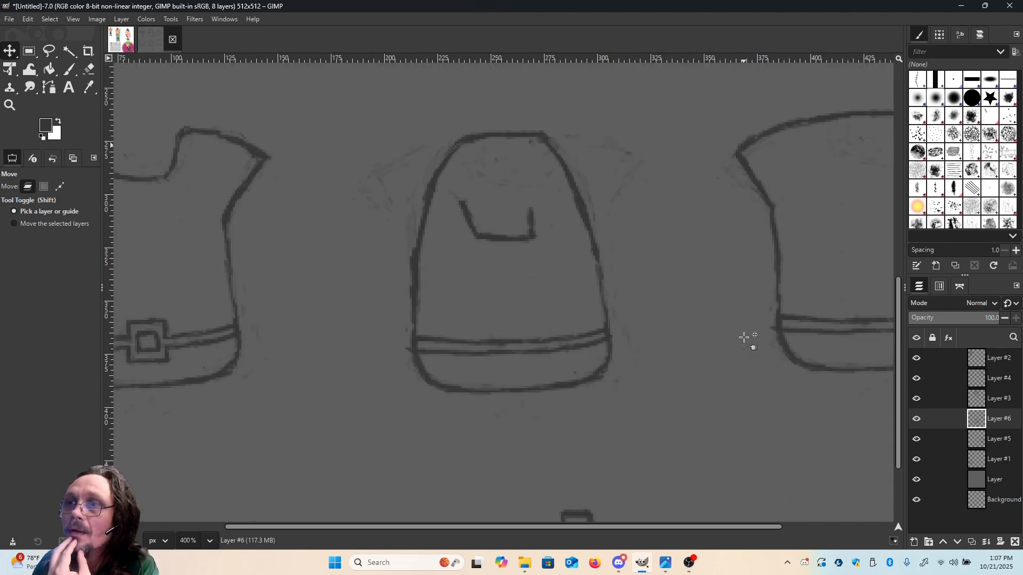
Paint a wider rounded outline around the foot below the ankle and erase the narrower inner outline.
key(p)
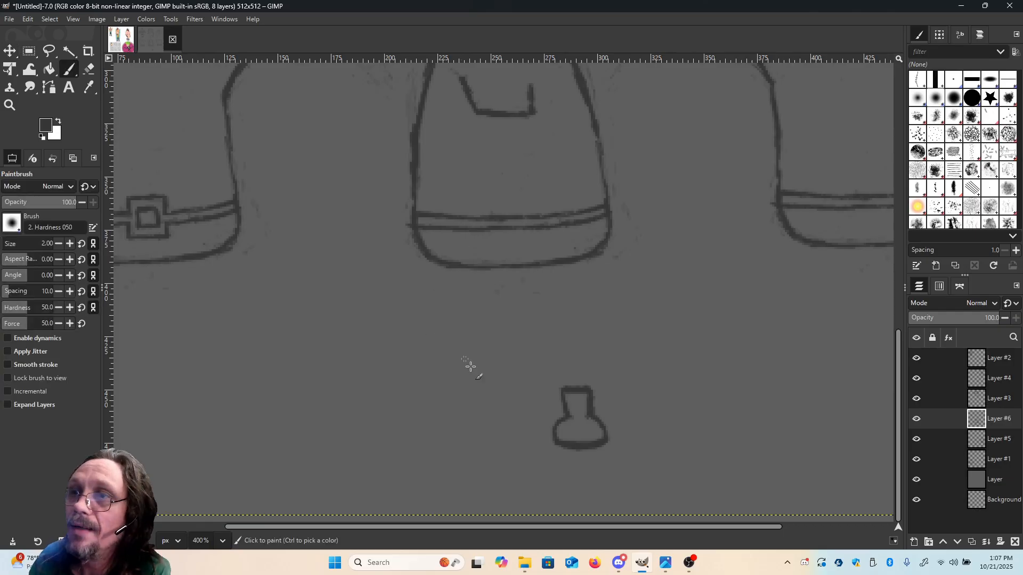
click(556, 444)
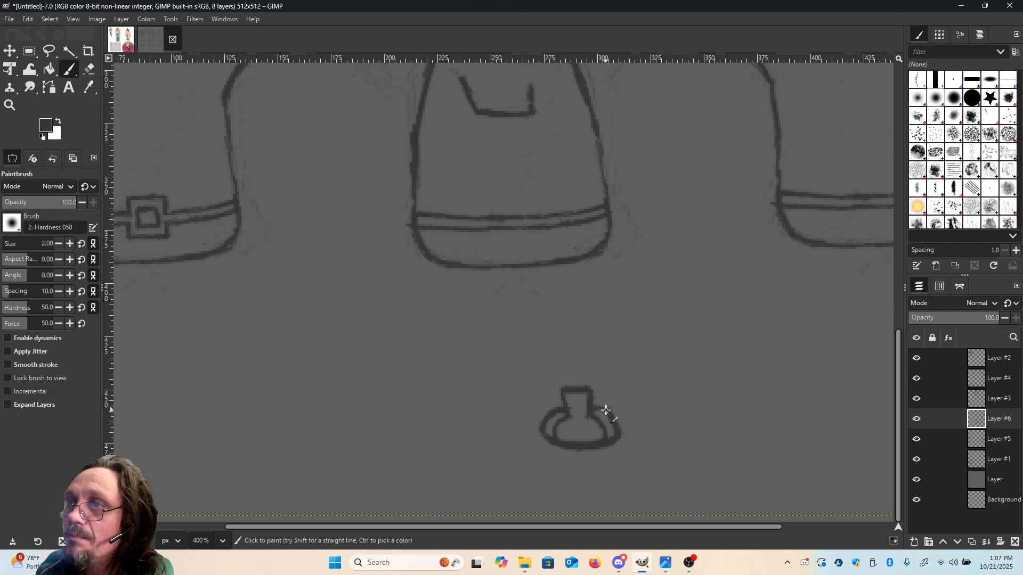
key(shift+e)
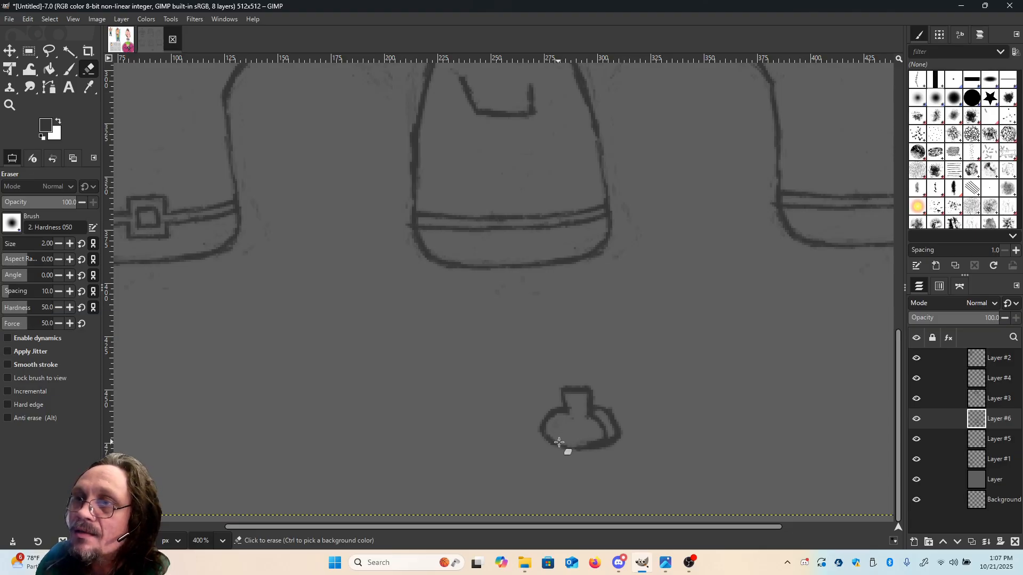
drag(576, 443, 607, 437)
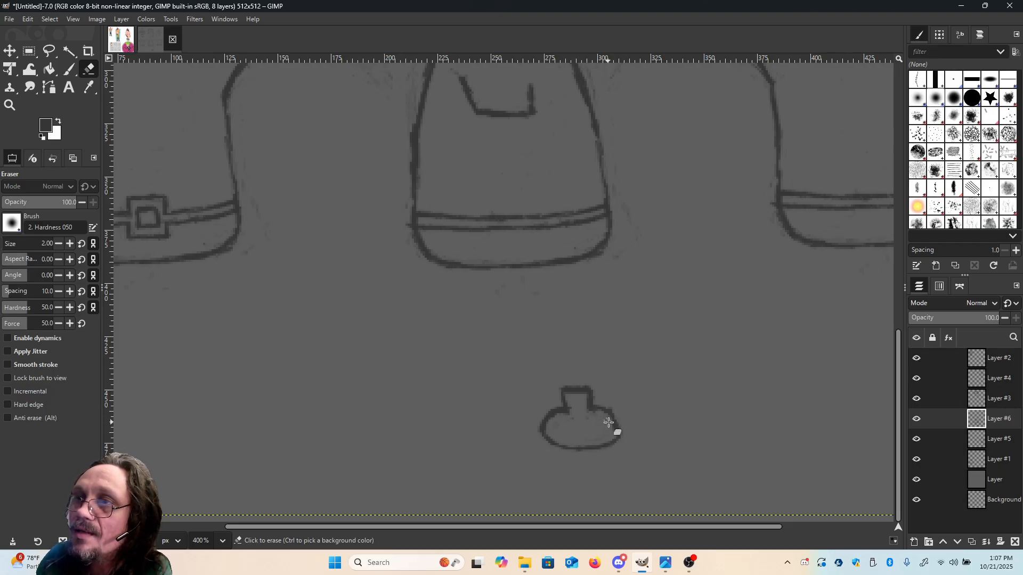
drag(607, 421, 599, 417)
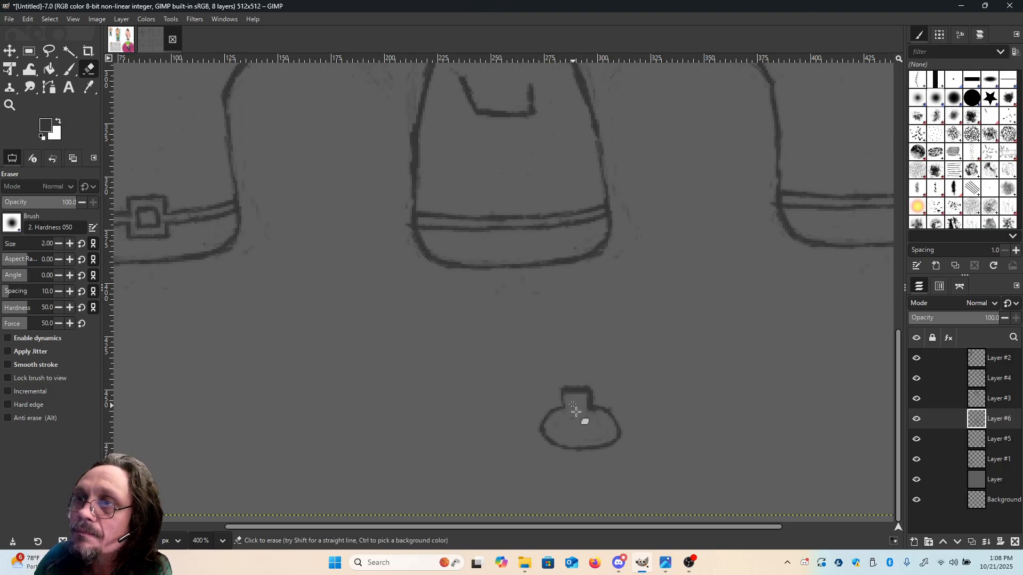
Erase the boxy ankle above the small foot and paint a second curve along its underside as the shoe sole.
mouse_move(591, 407)
mouse_down()
mouse_move(590, 383)
mouse_move(573, 393)
mouse_move(566, 384)
mouse_move(582, 385)
mouse_move(556, 399)
mouse_move(565, 387)
mouse_move(558, 396)
mouse_move(568, 402)
mouse_move(596, 406)
mouse_up()
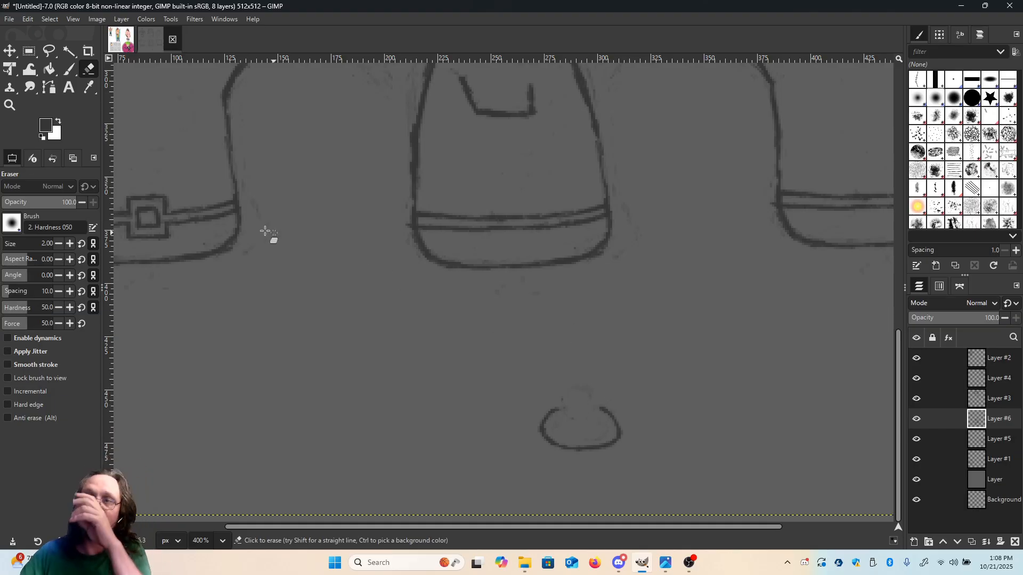
click(69, 68)
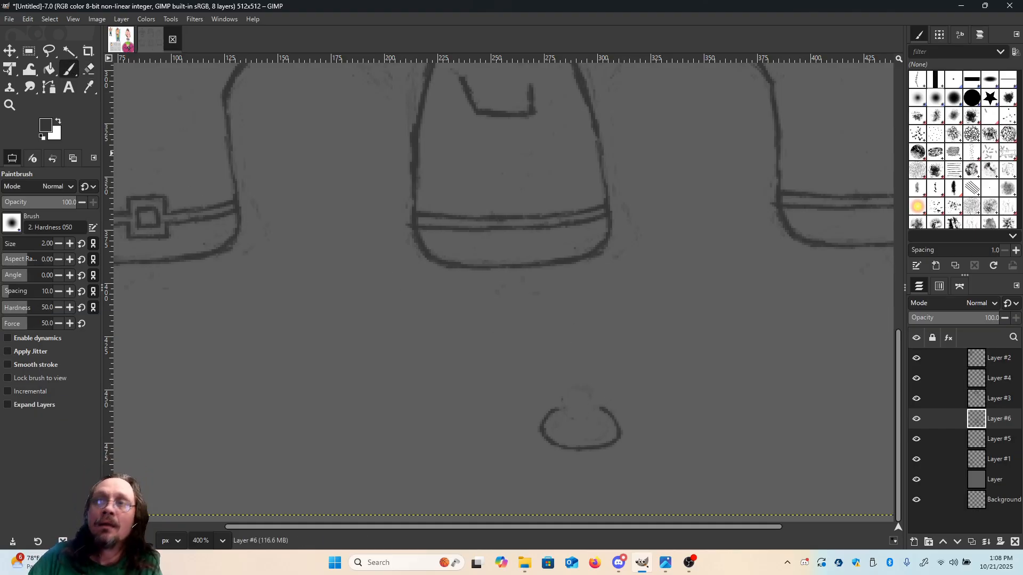
click(540, 432)
mouse_move(539, 438)
mouse_down()
mouse_move(592, 449)
mouse_move(556, 453)
mouse_move(595, 455)
mouse_up()
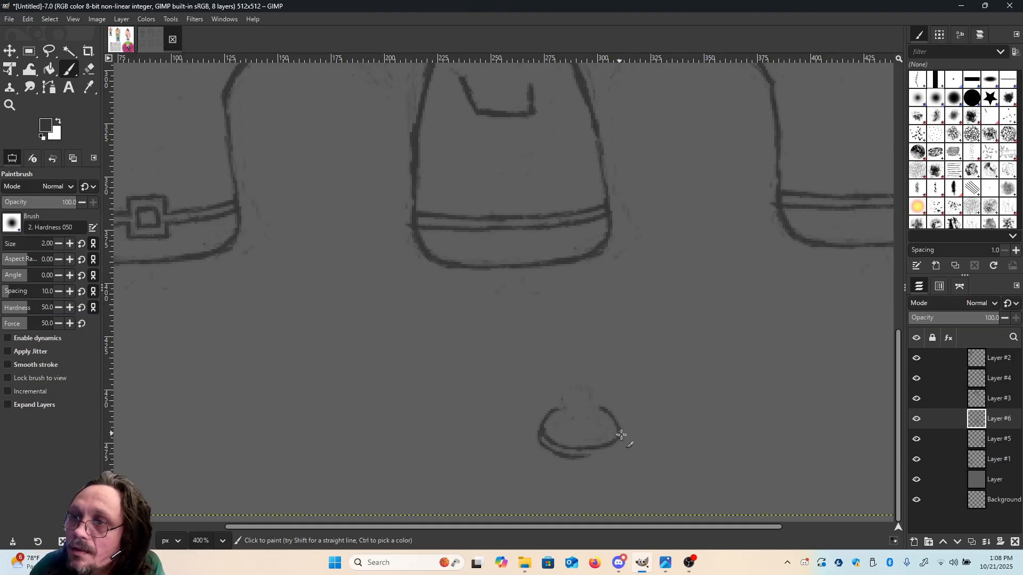
drag(620, 444, 586, 456)
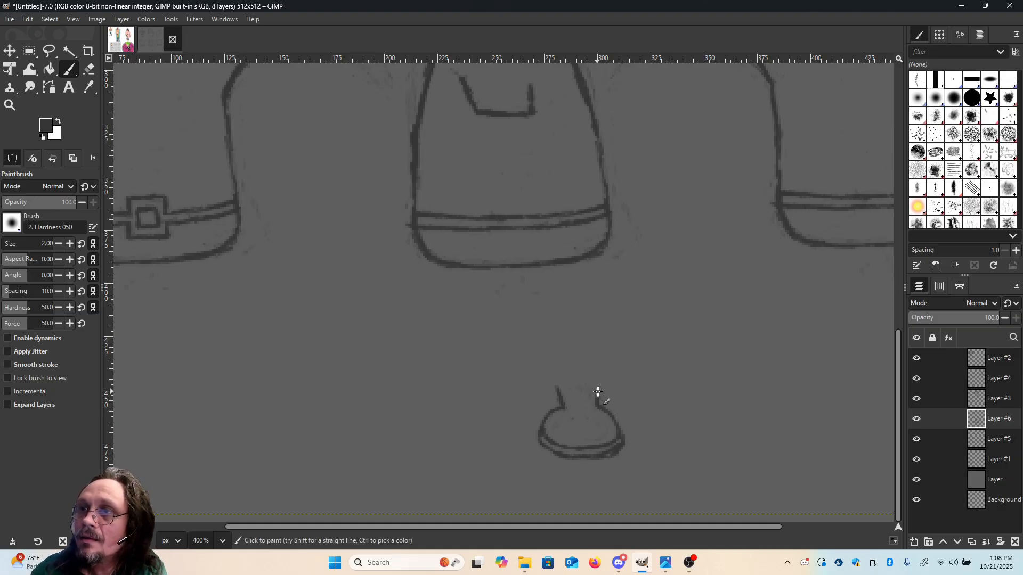
Paint a flared boot shaft above the shoe, with three short horizontal lace lines and a curved line closing its top.
mouse_move(598, 397)
mouse_down()
mouse_move(599, 373)
mouse_move(557, 398)
mouse_move(549, 370)
mouse_up()
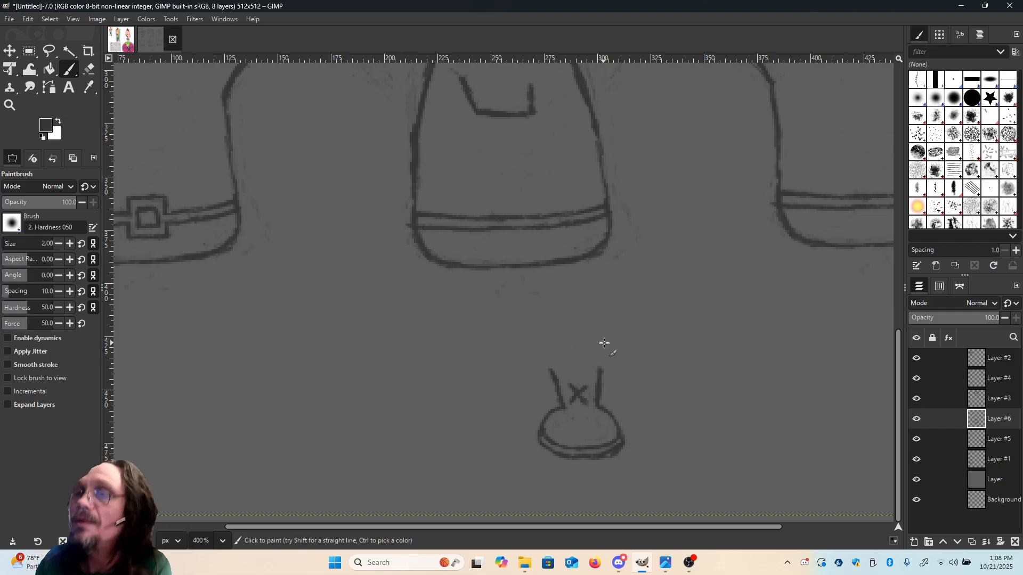
click(89, 69)
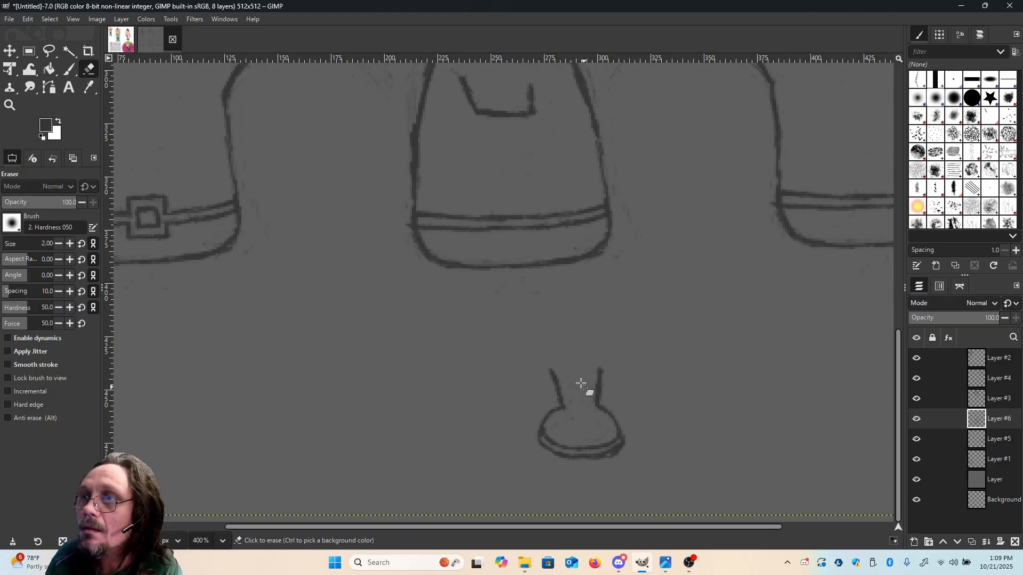
click(69, 69)
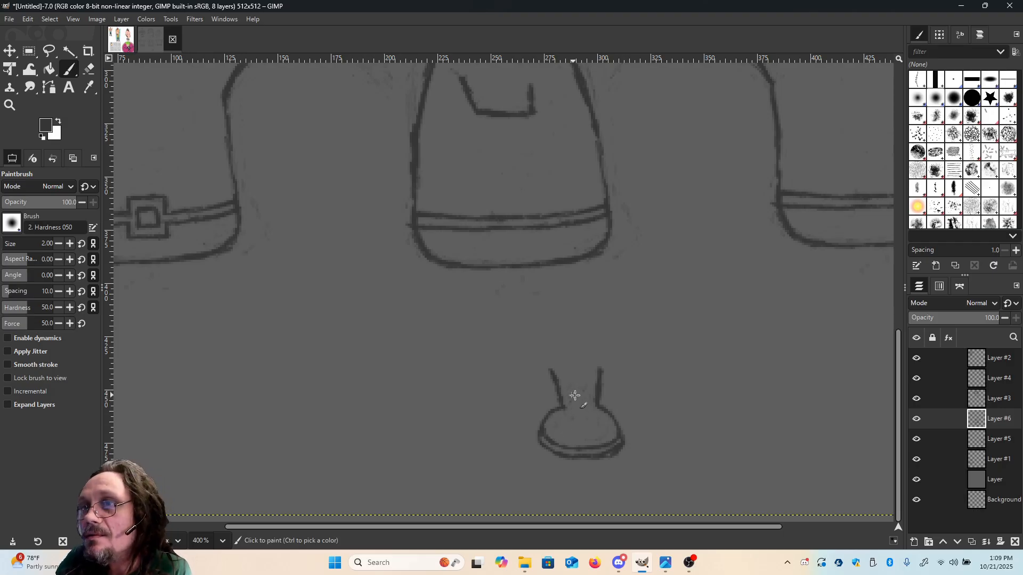
mouse_move(570, 394)
mouse_down()
mouse_move(585, 375)
mouse_move(590, 374)
mouse_up()
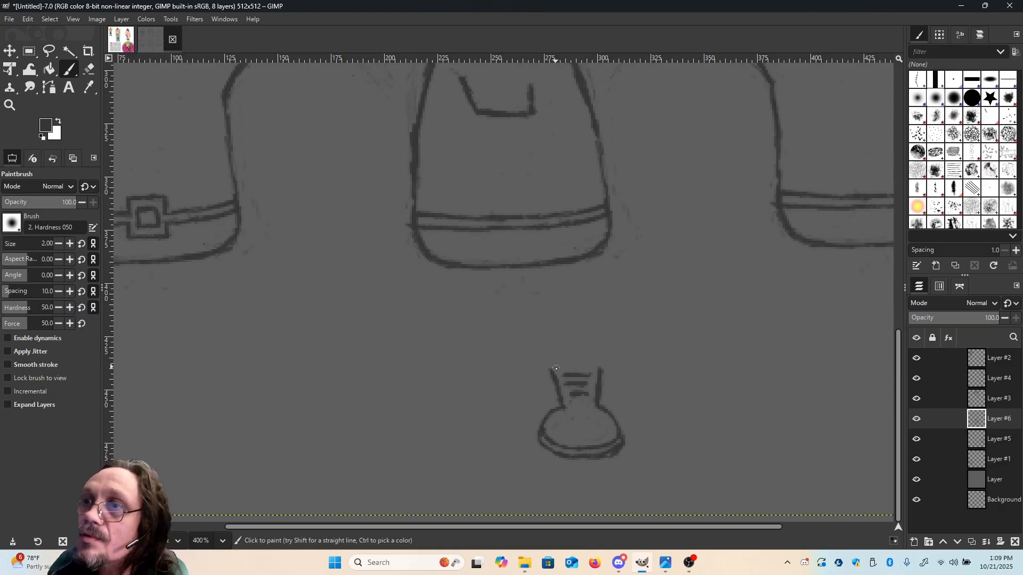
drag(551, 369, 605, 373)
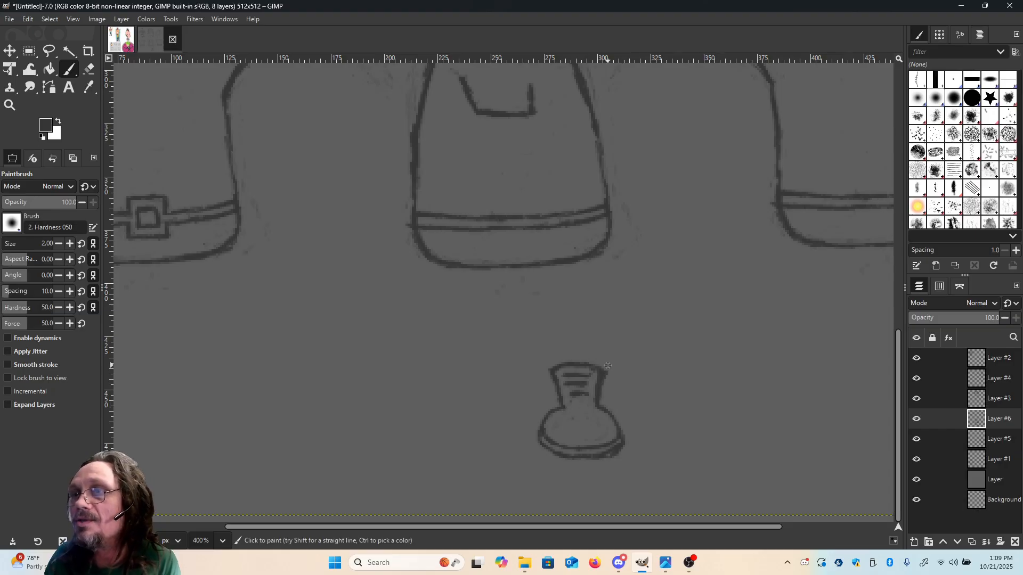
Check the laced boot's proportions against the heads and shirts on the whole sheet at 100% zoom.
key(m)
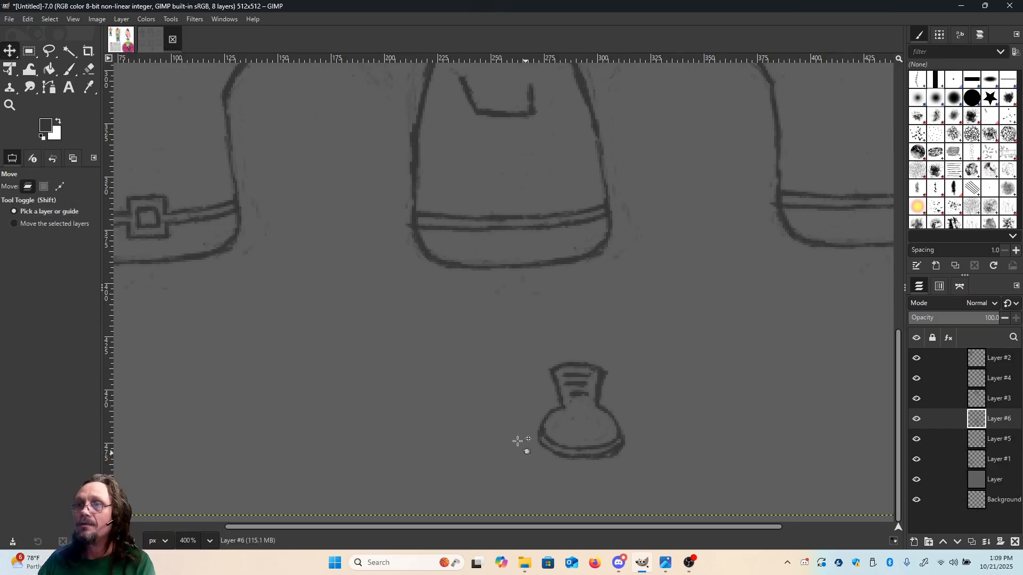
click(210, 540)
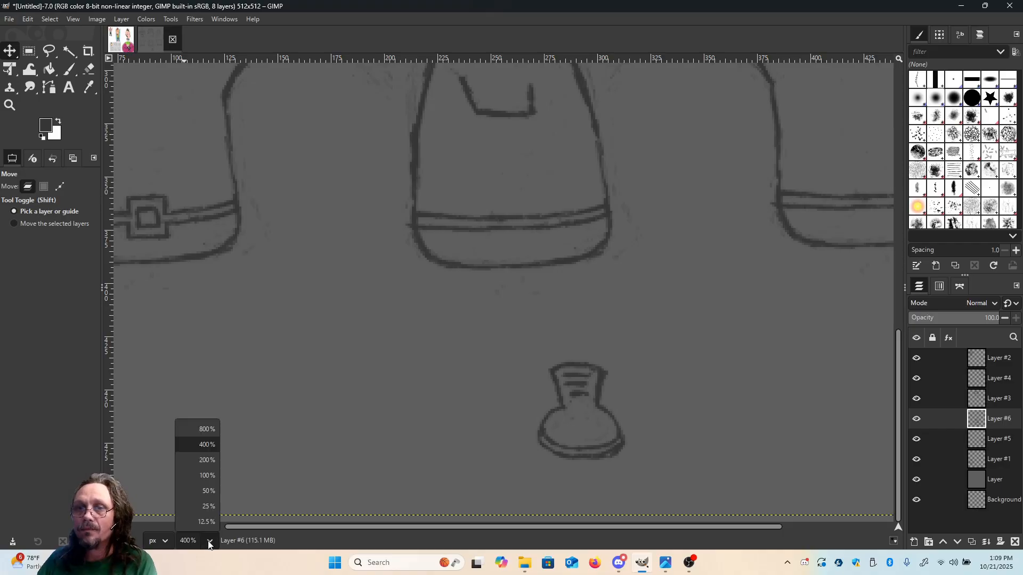
click(205, 475)
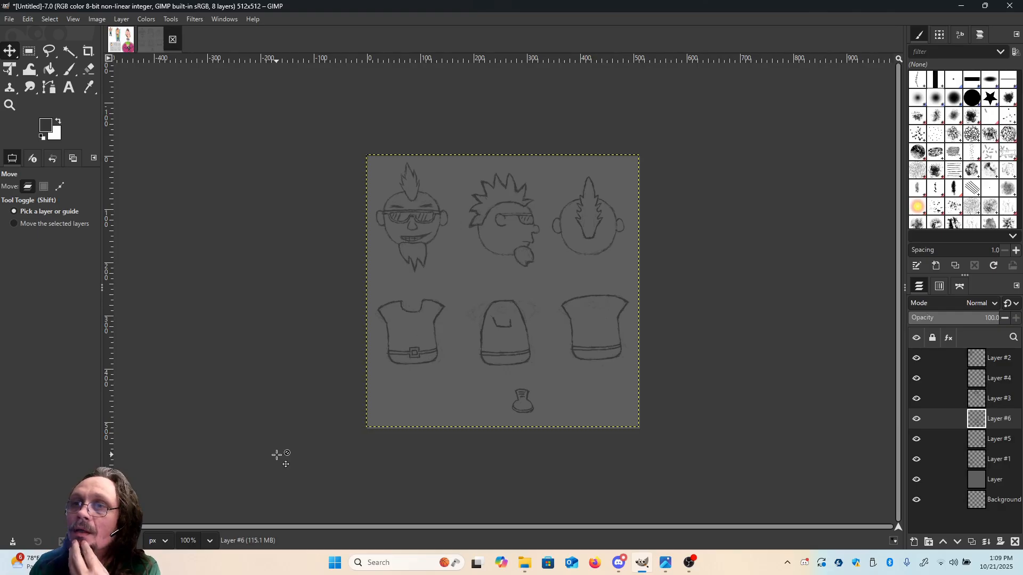
click(215, 541)
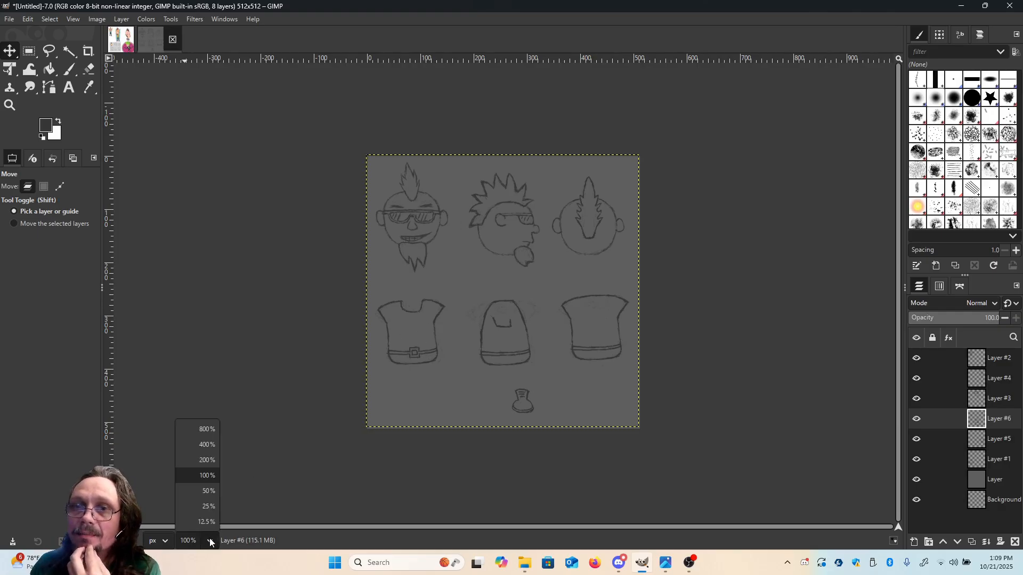
click(205, 443)
scroll(748, 358, down, 10)
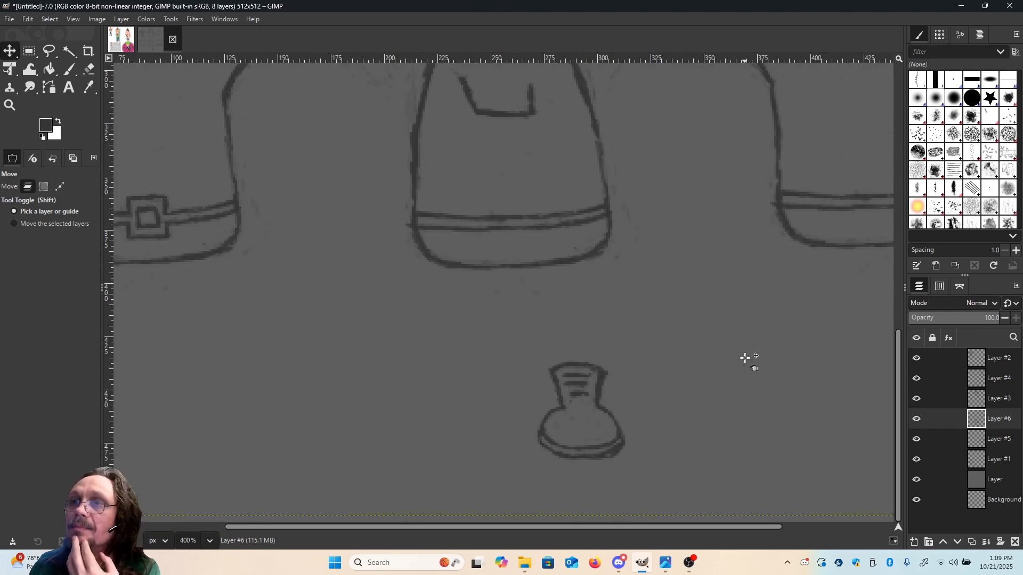
Paint a small domed hand with three rounded fingers beside the boot, and undo the trial cuff above it.
key(p)
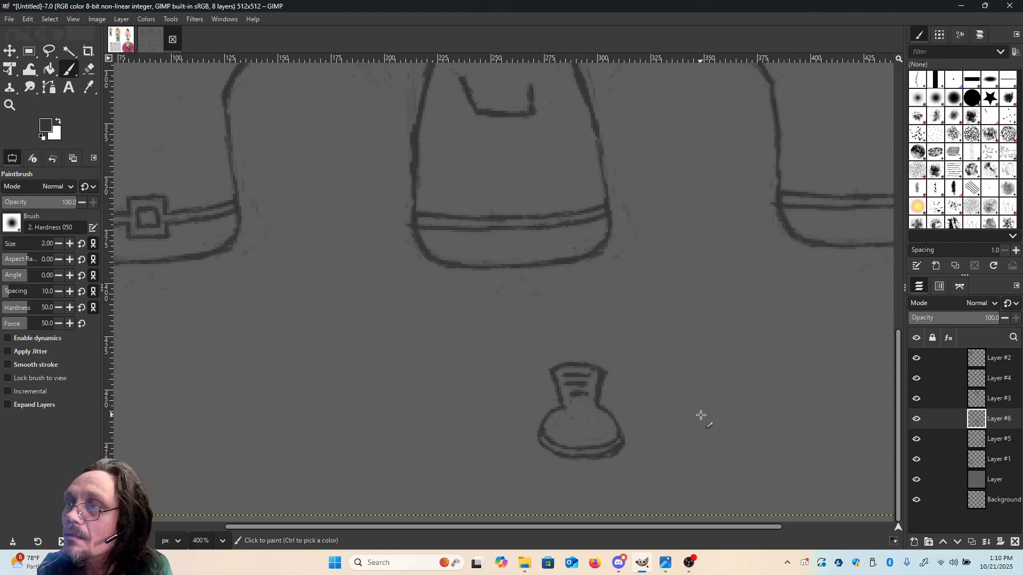
mouse_move(704, 412)
mouse_down()
mouse_move(738, 402)
mouse_move(754, 412)
mouse_up()
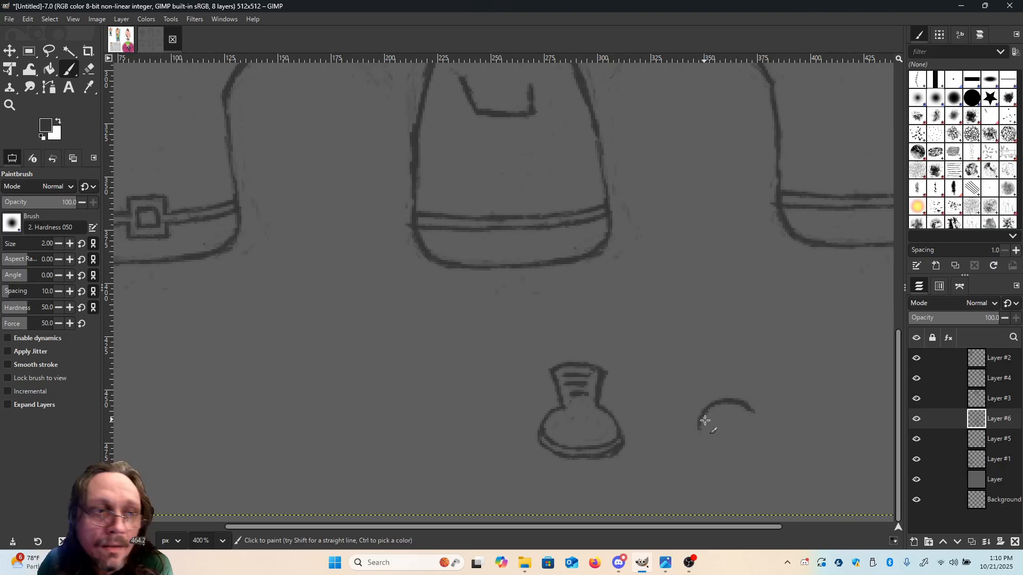
drag(698, 427, 723, 438)
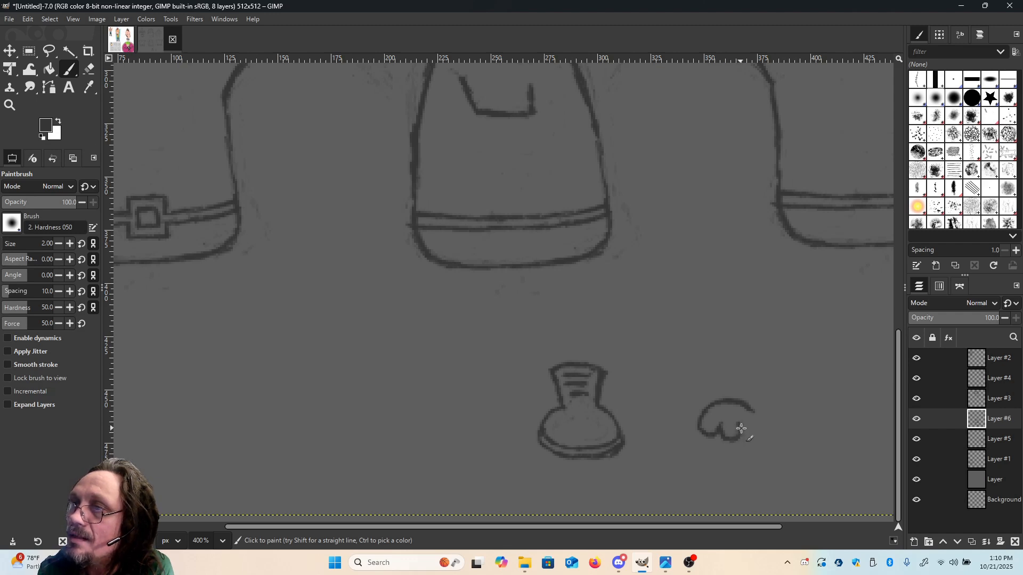
drag(740, 427, 753, 432)
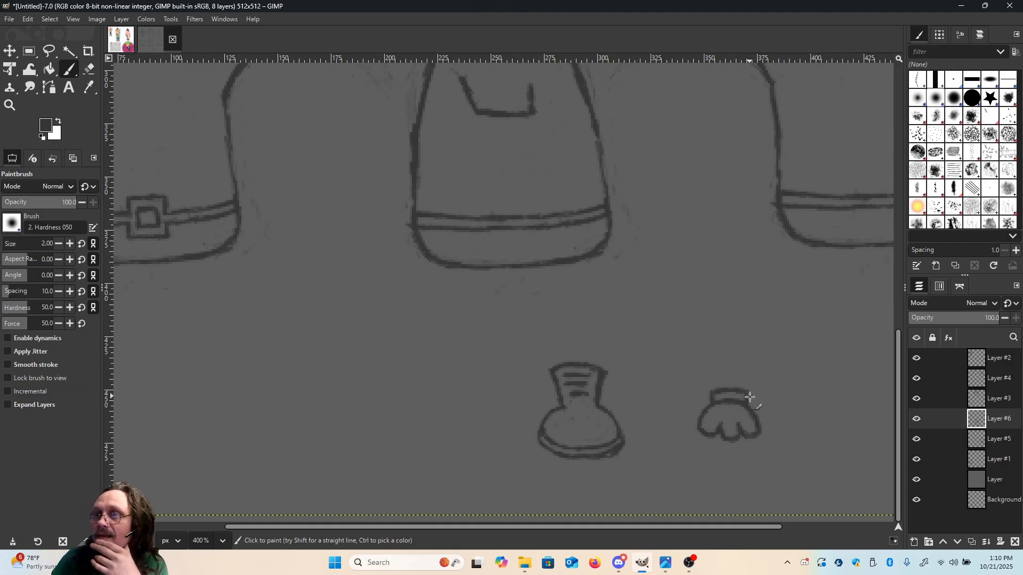
mouse_move(749, 400)
mouse_down()
mouse_move(760, 402)
mouse_move(693, 397)
mouse_up()
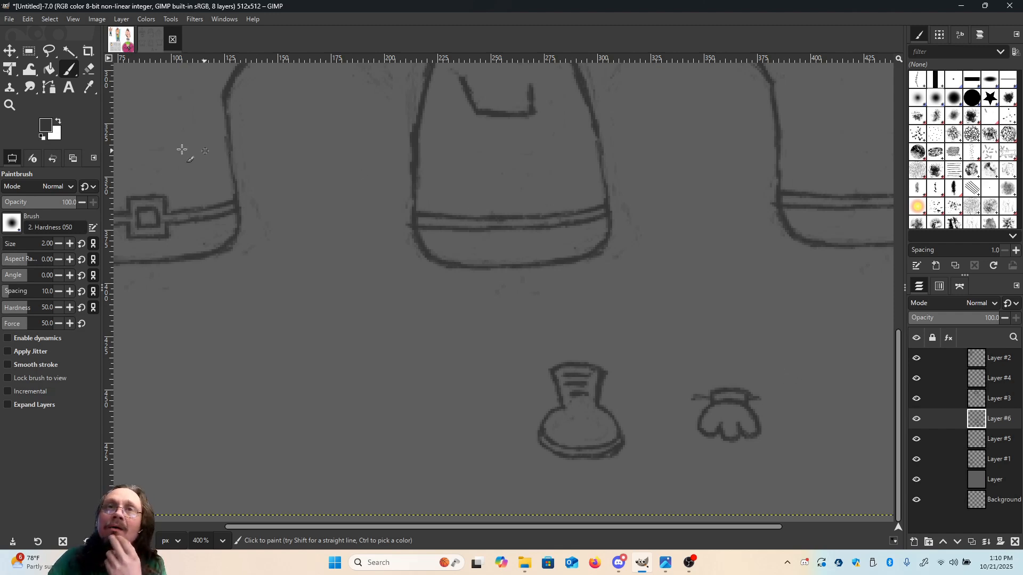
key(ctrl)
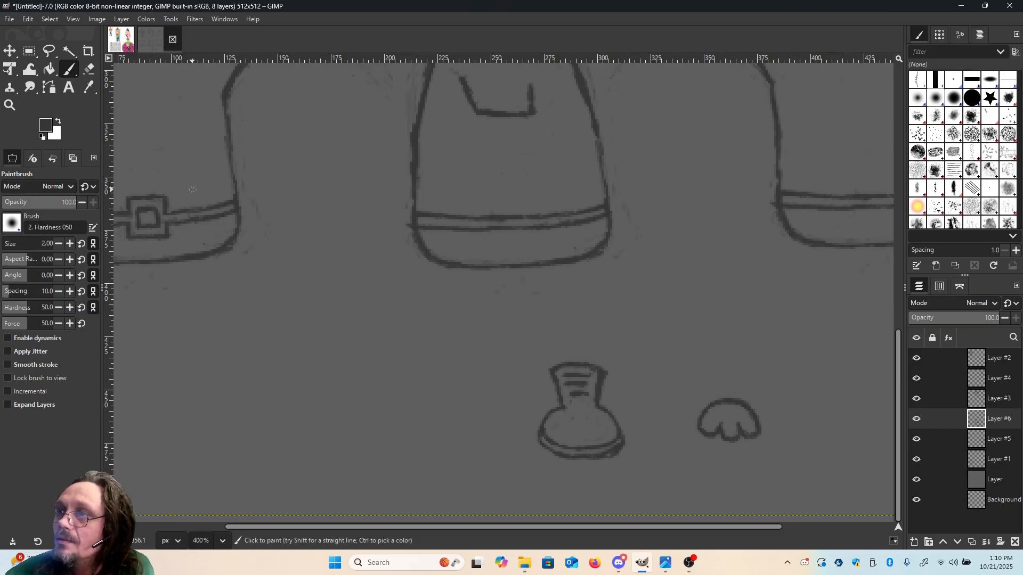
Erase stray paint along the boot sole's lower edge and check the boot and hand on the whole sheet at 100% zoom.
key(m)
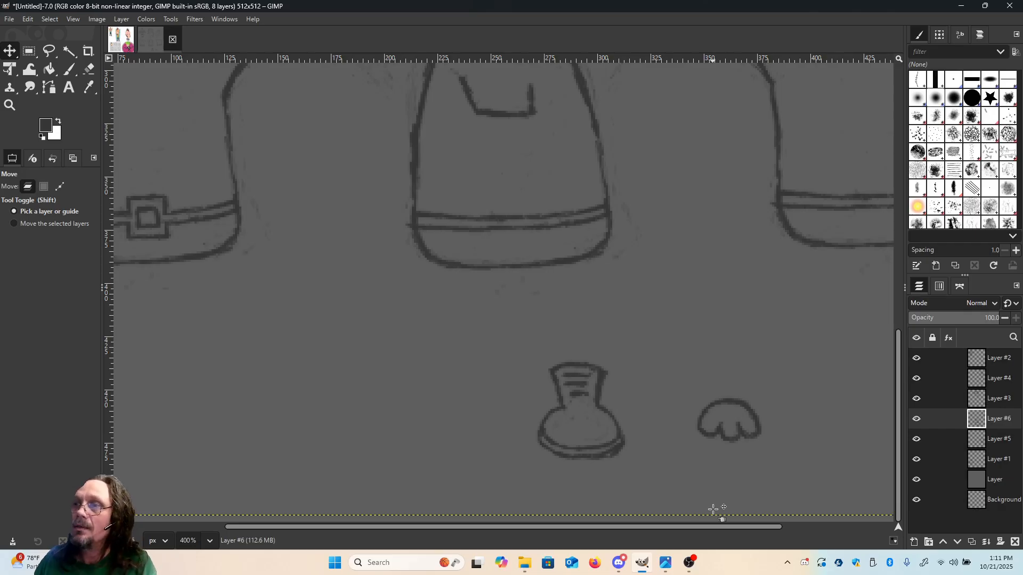
key(p)
click(88, 69)
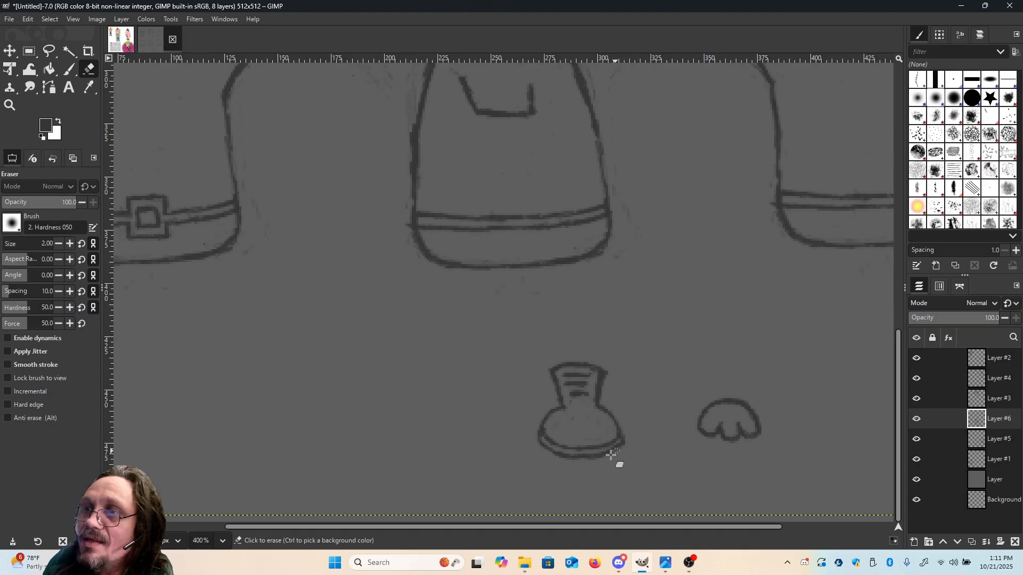
drag(607, 460, 601, 461)
key(m)
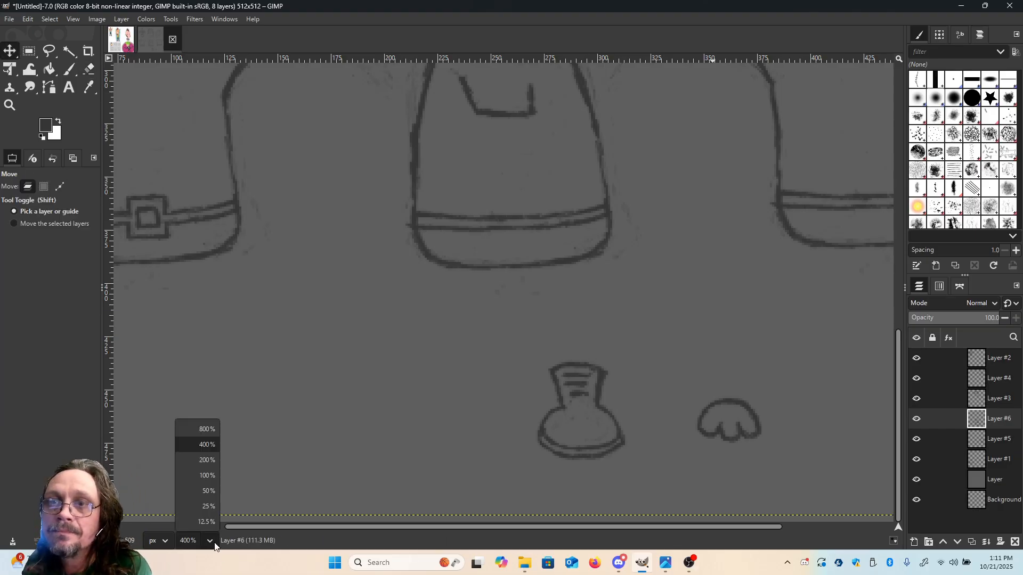
click(202, 476)
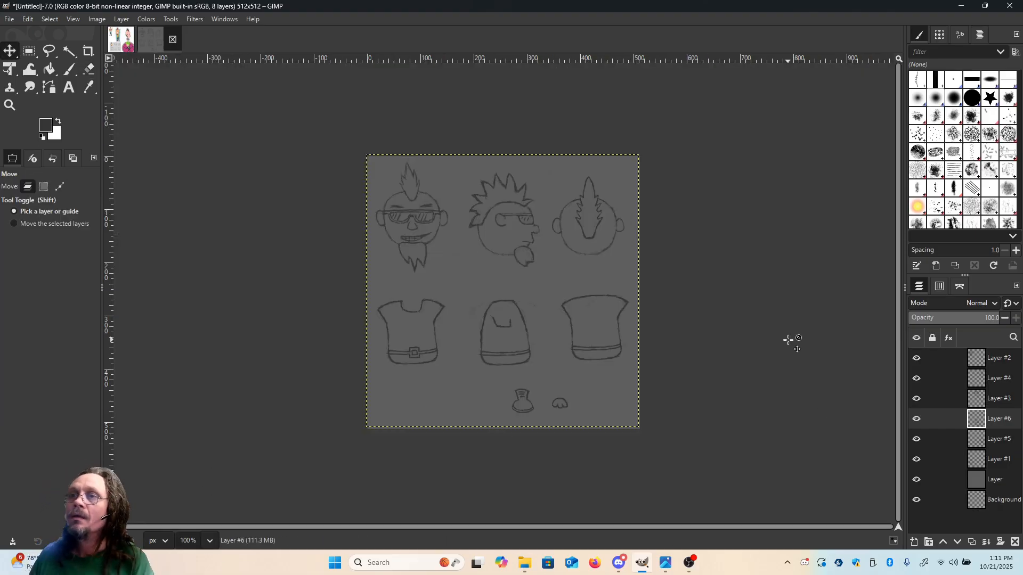